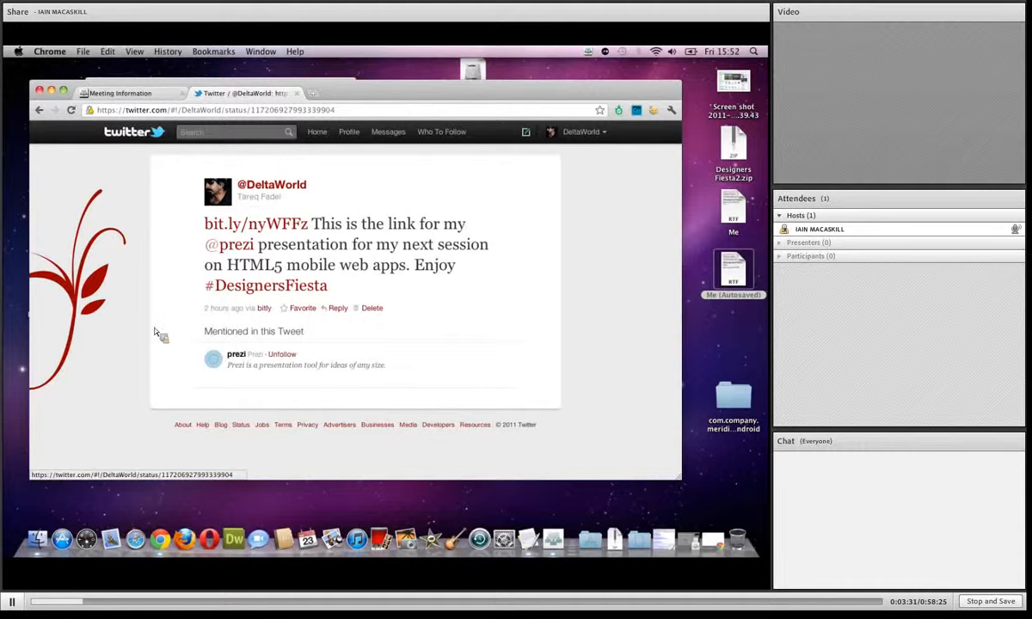
Return to the Twitter profile, view the tweet about the CSS3 3D ribbons recording, and go back to the profile.
{"action": "left_click", "coordinate": [39, 111]}
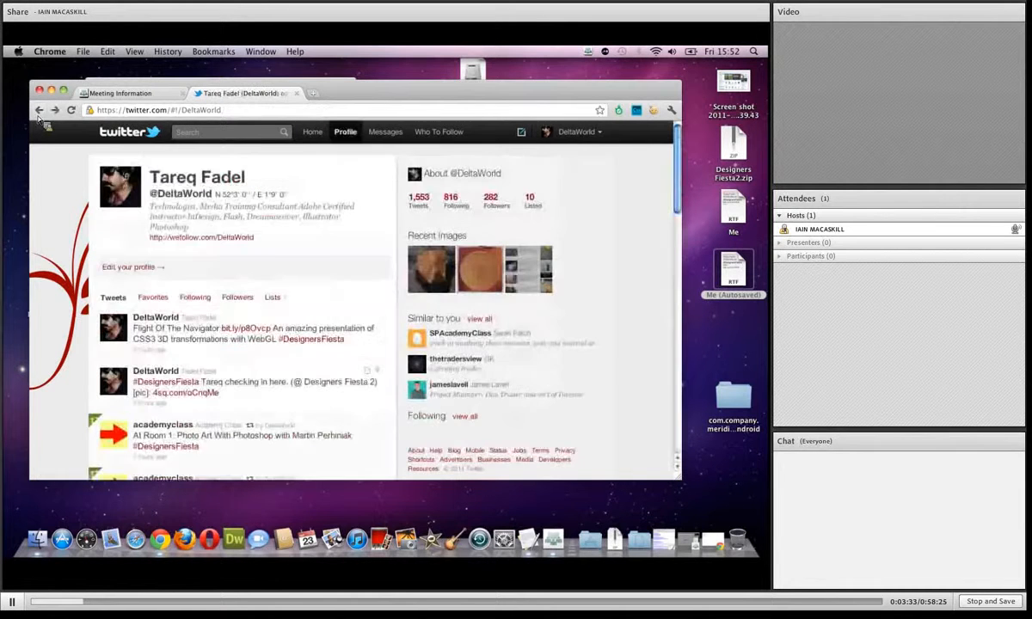
{"action": "scroll", "coordinate": [258, 447], "scroll_direction": "down", "scroll_amount": 3}
{"action": "scroll", "coordinate": [257, 448], "scroll_direction": "down", "scroll_amount": 5}
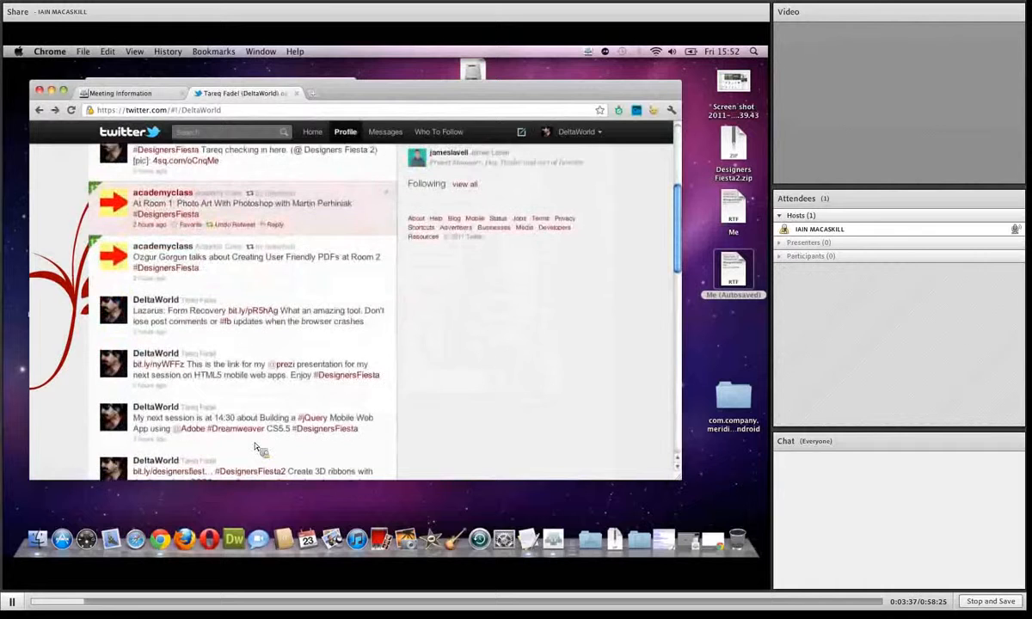
{"action": "scroll", "coordinate": [256, 447], "scroll_direction": "down", "scroll_amount": 3}
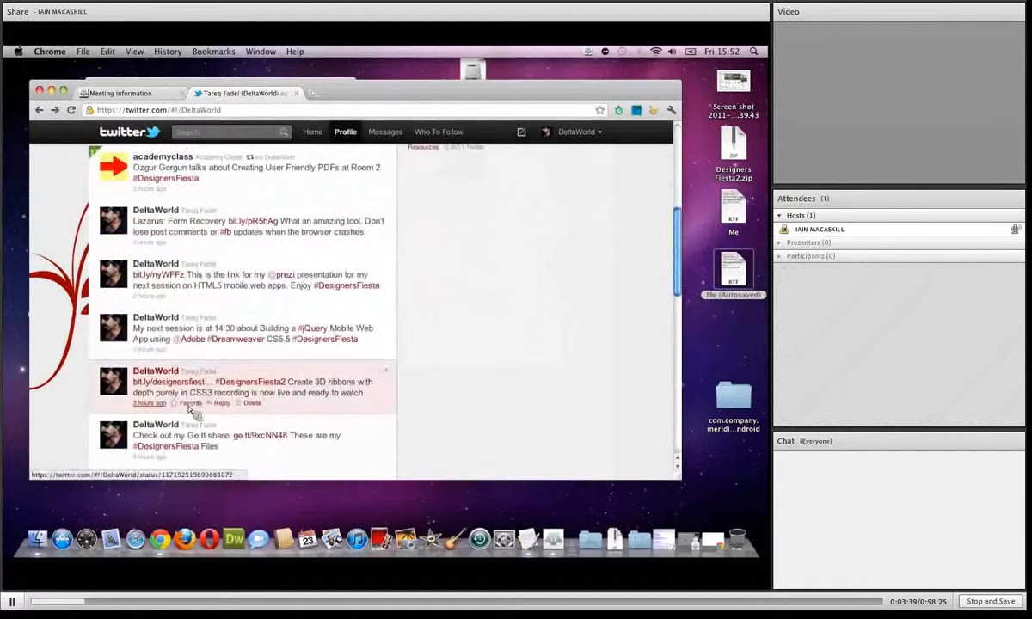
{"action": "left_click", "coordinate": [187, 408]}
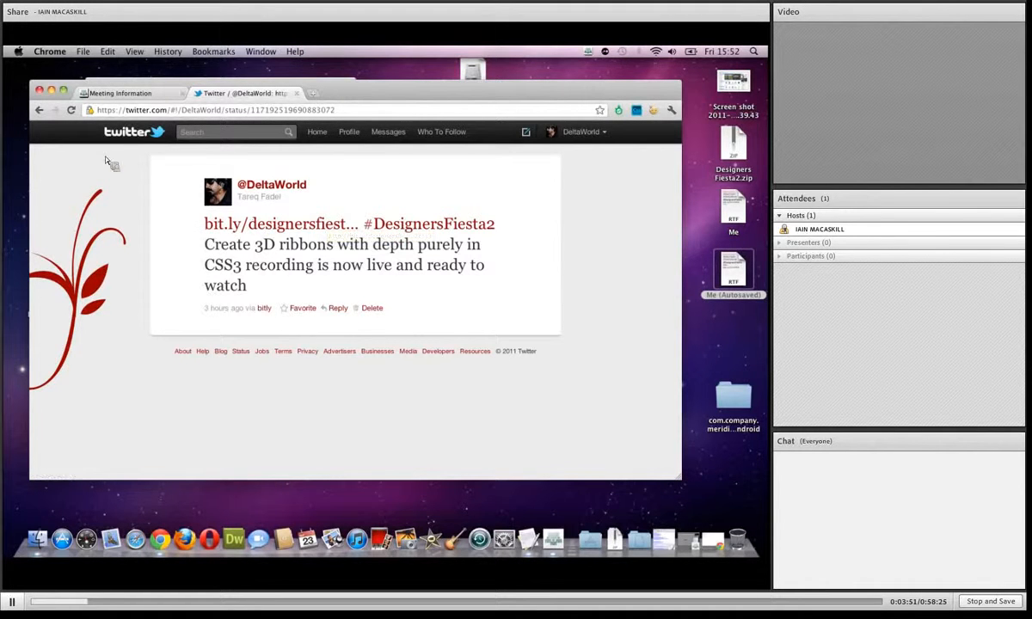
{"action": "left_click", "coordinate": [39, 110]}
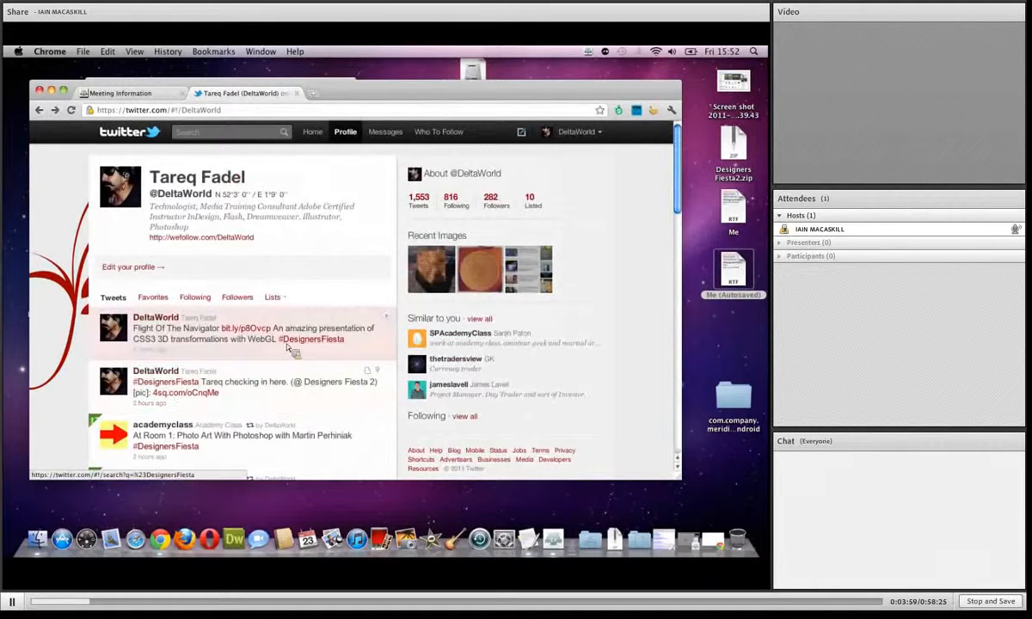
Search the web for "adobe edge" and open the Adobe Edge Preview page on Adobe Labs.
{"action": "left_click", "coordinate": [282, 115]}
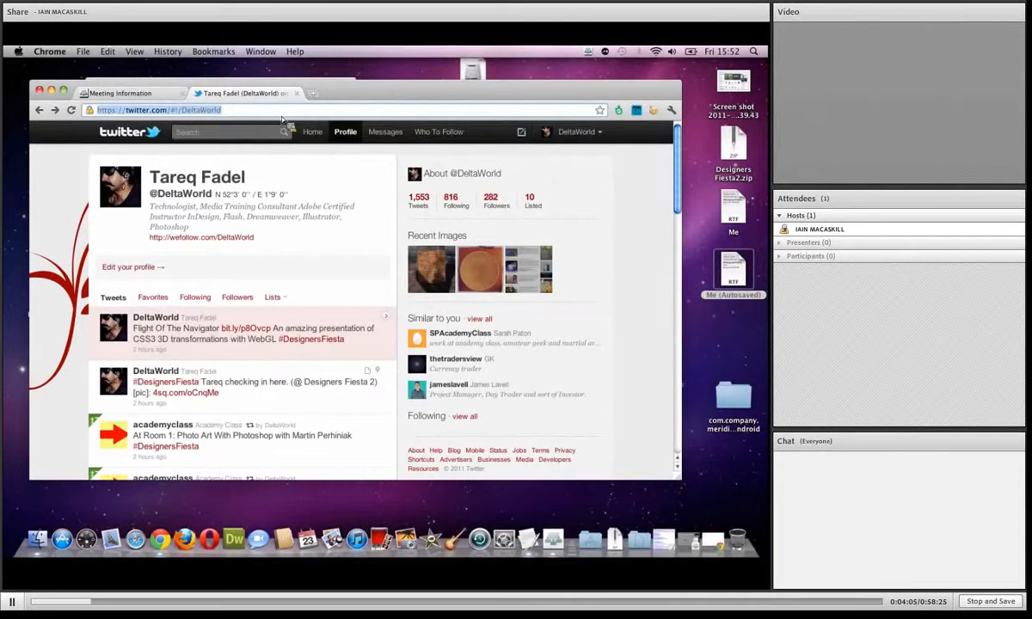
{"action": "type", "text": "adobe "}
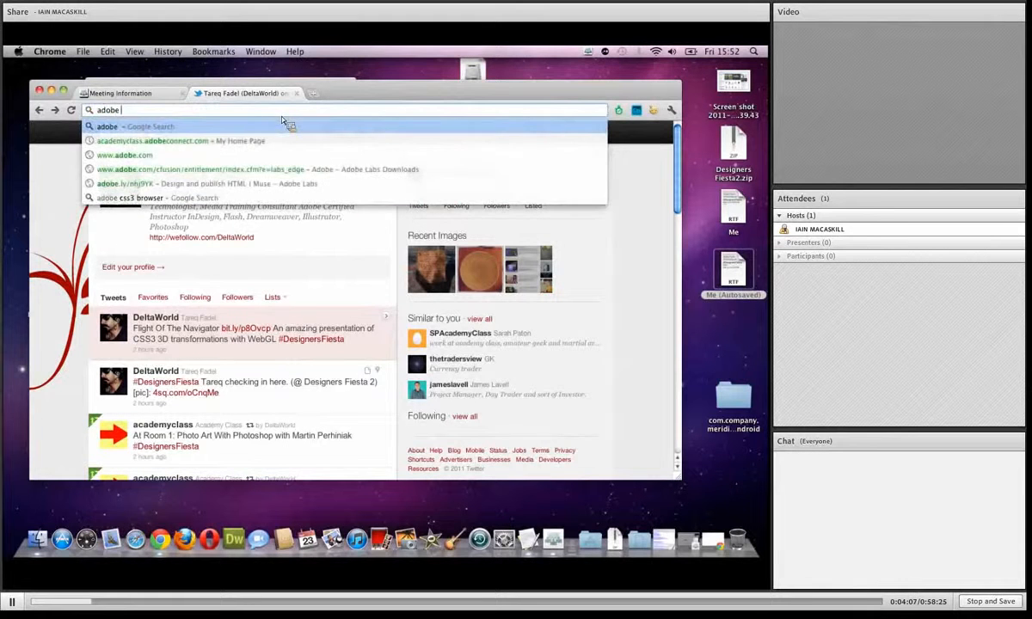
{"action": "type", "text": "edge"}
{"action": "key", "text": "Return"}
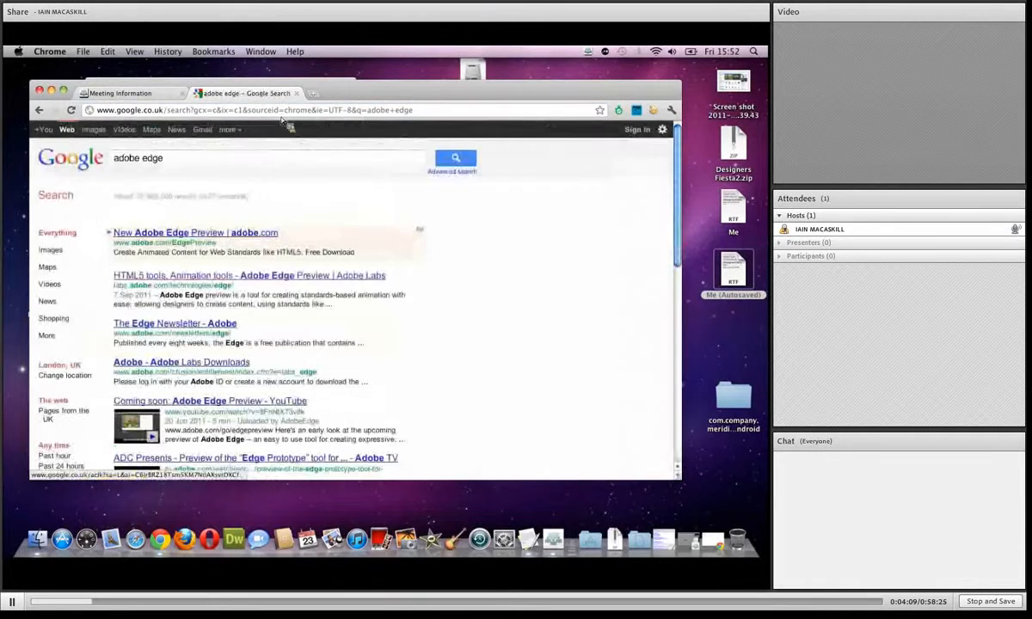
{"action": "left_click", "coordinate": [227, 241]}
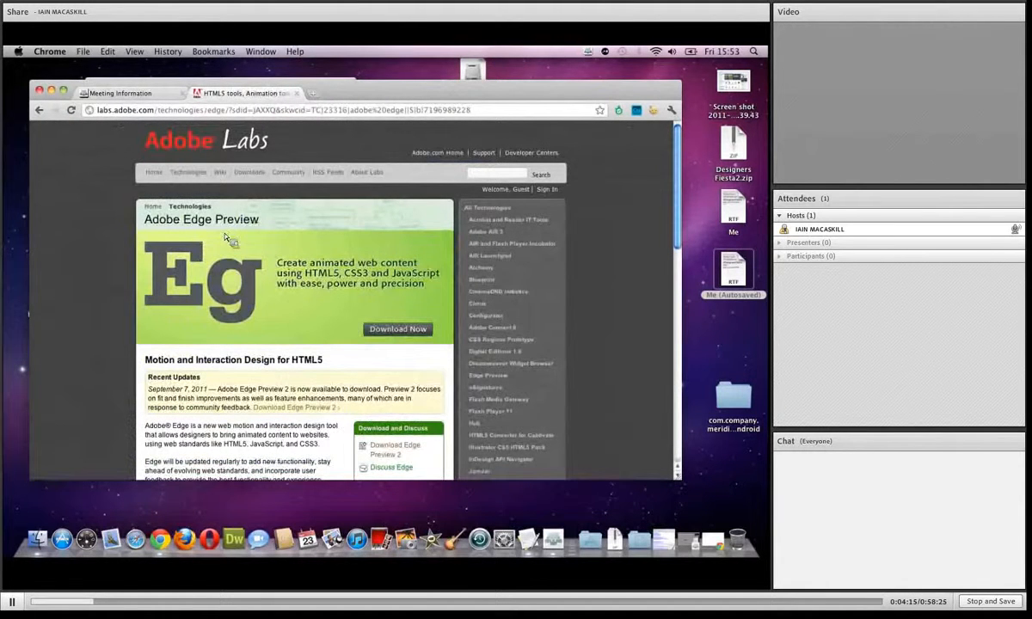
{"action": "scroll", "coordinate": [436, 302], "scroll_direction": "down", "scroll_amount": 2}
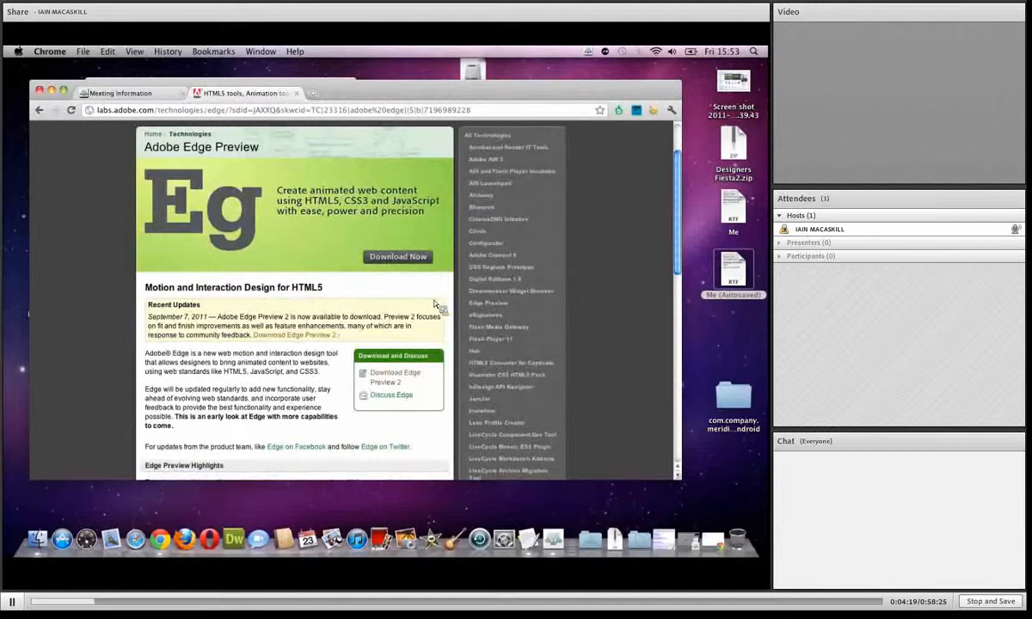
{"action": "scroll", "coordinate": [437, 303], "scroll_direction": "down", "scroll_amount": 1}
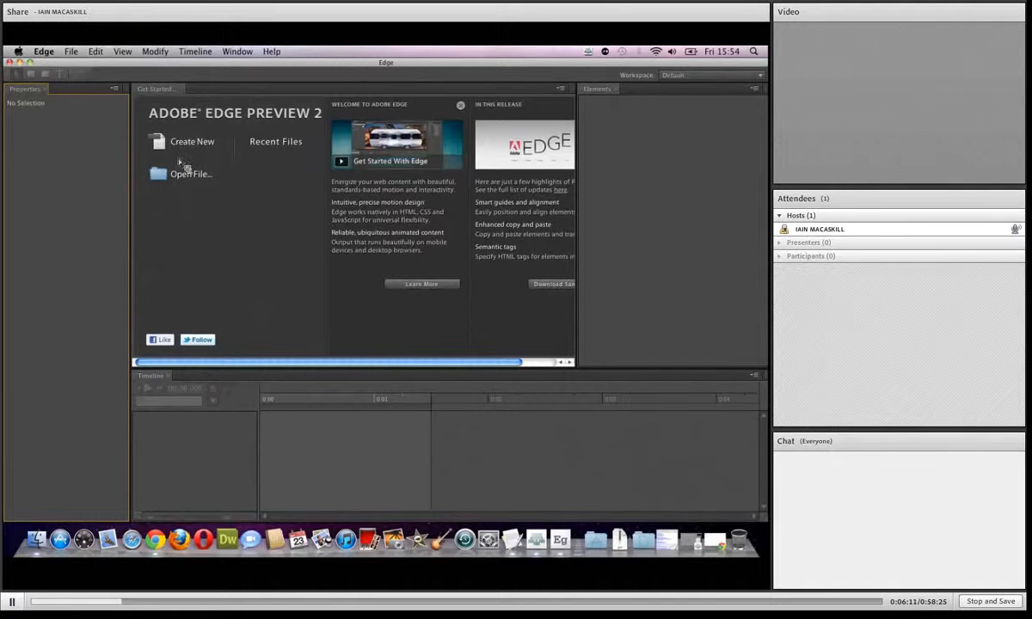
Open Edge_sample_ferriswheel.edge from the edge_p1_sample_ferriswheel folder under Designers Fiesta2 > Adobe Edge on the Desktop.
{"action": "left_click", "coordinate": [73, 52]}
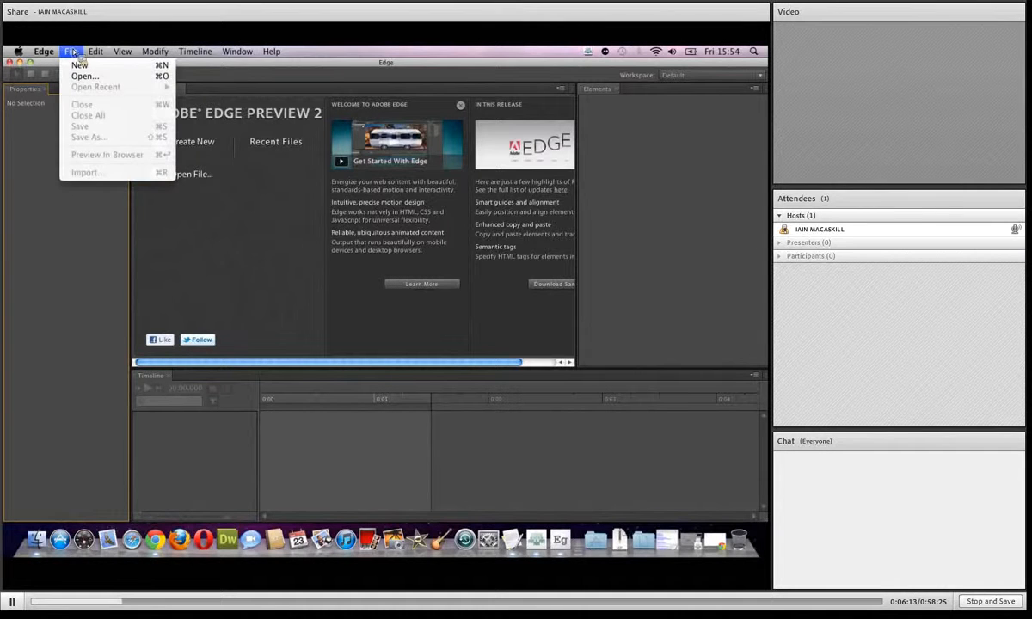
{"action": "left_click", "coordinate": [82, 77]}
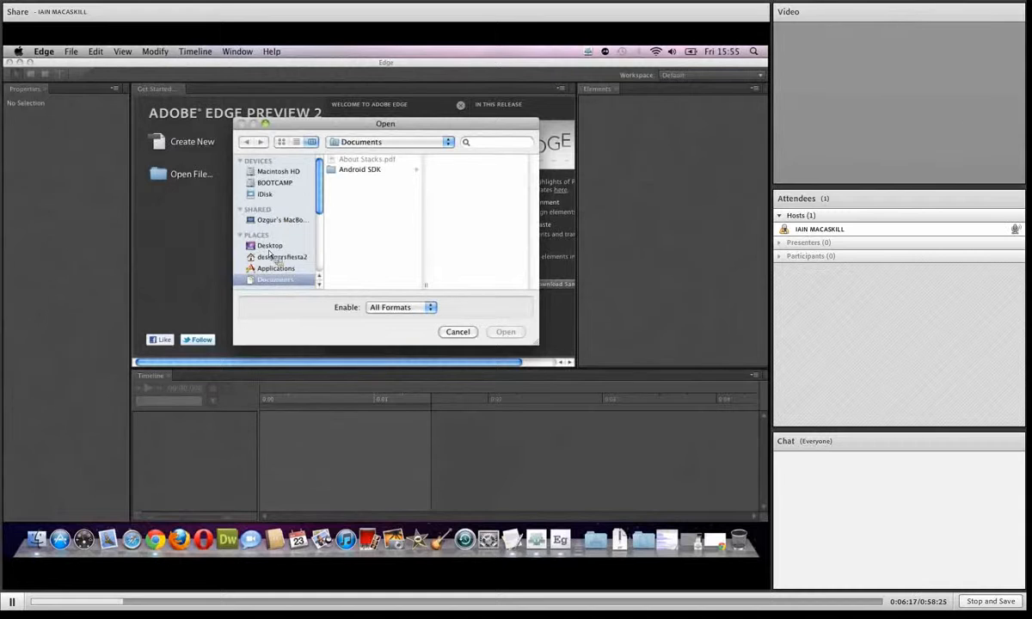
{"action": "left_click", "coordinate": [269, 248]}
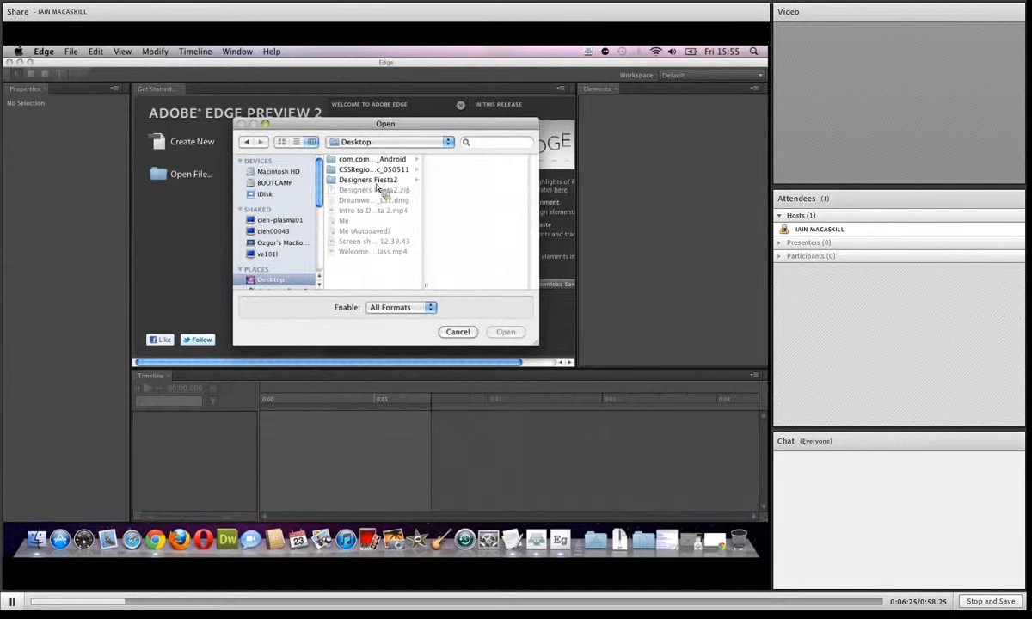
{"action": "left_click", "coordinate": [376, 182]}
{"action": "left_click", "coordinate": [455, 171]}
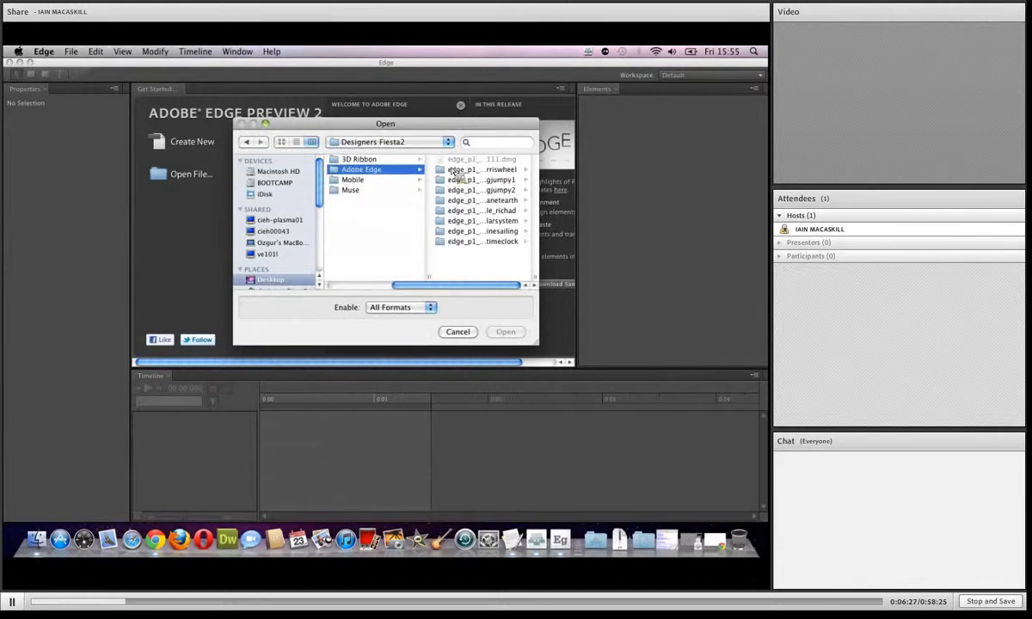
{"action": "left_click", "coordinate": [465, 172]}
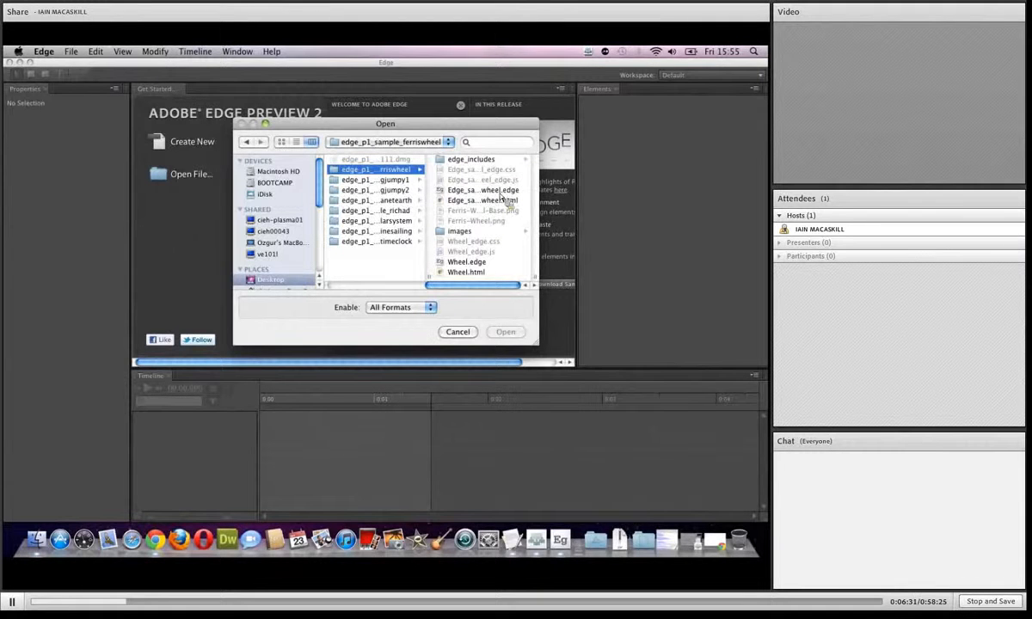
{"action": "left_click", "coordinate": [477, 190]}
{"action": "left_click", "coordinate": [506, 333]}
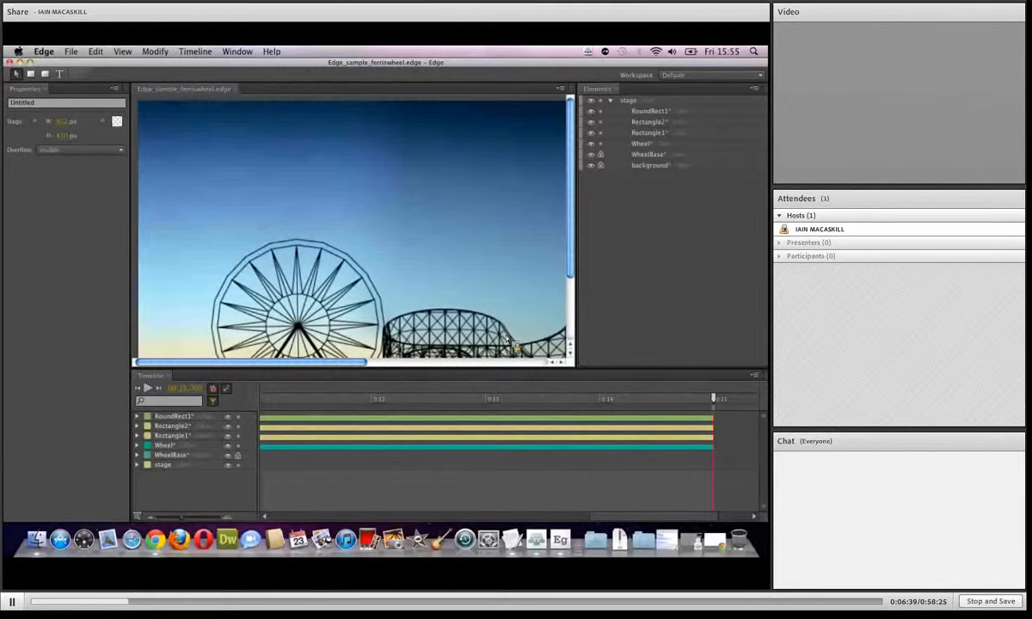
Play and pause the ferris wheel animation, and inspect the roller coaster and wheel areas of the stage.
{"action": "key", "text": "space"}
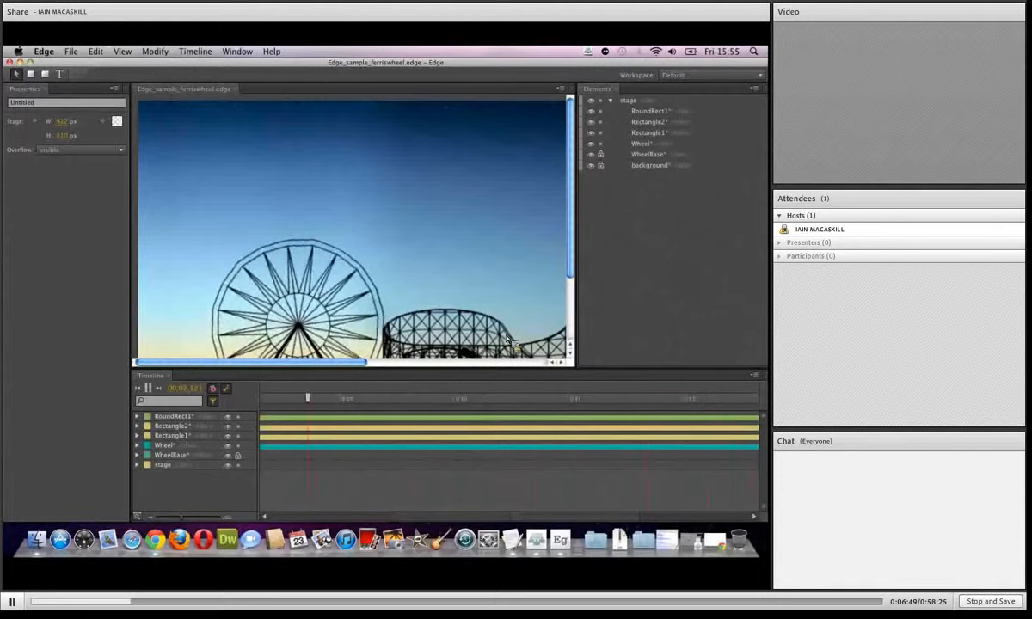
{"action": "key", "text": "space"}
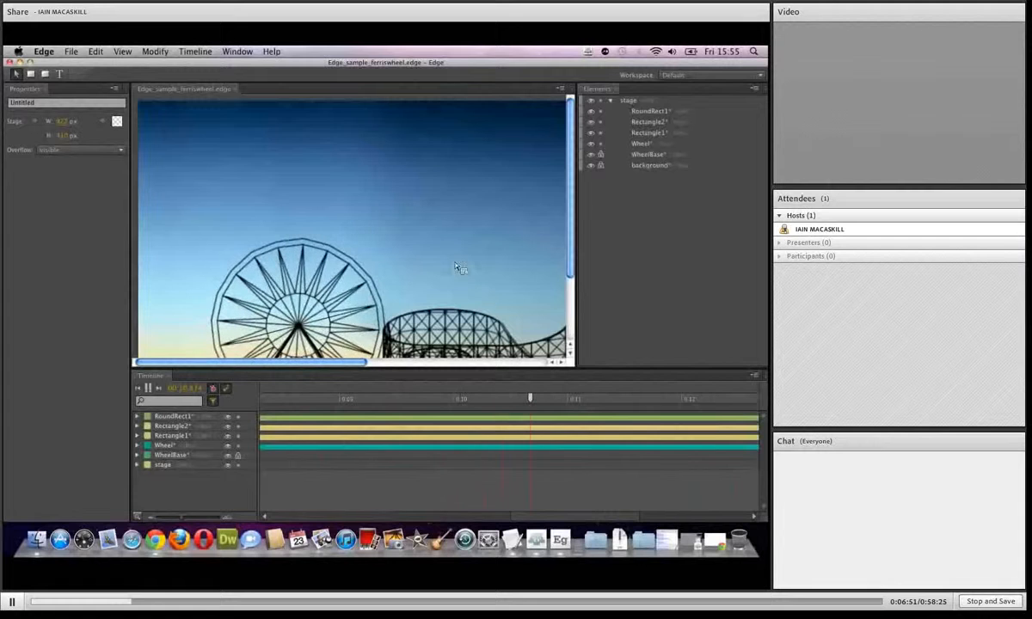
{"action": "scroll", "coordinate": [454, 320], "scroll_direction": "right", "scroll_amount": 10}
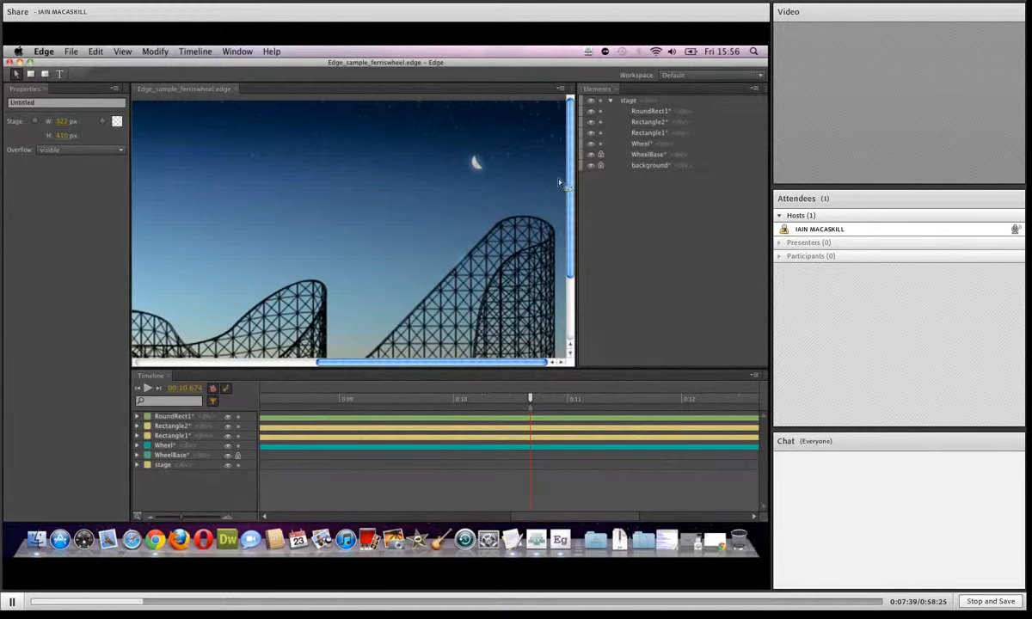
{"action": "left_click_drag", "start_coordinate": [568, 184], "coordinate": [569, 243]}
{"action": "left_click_drag", "start_coordinate": [383, 361], "coordinate": [246, 368]}
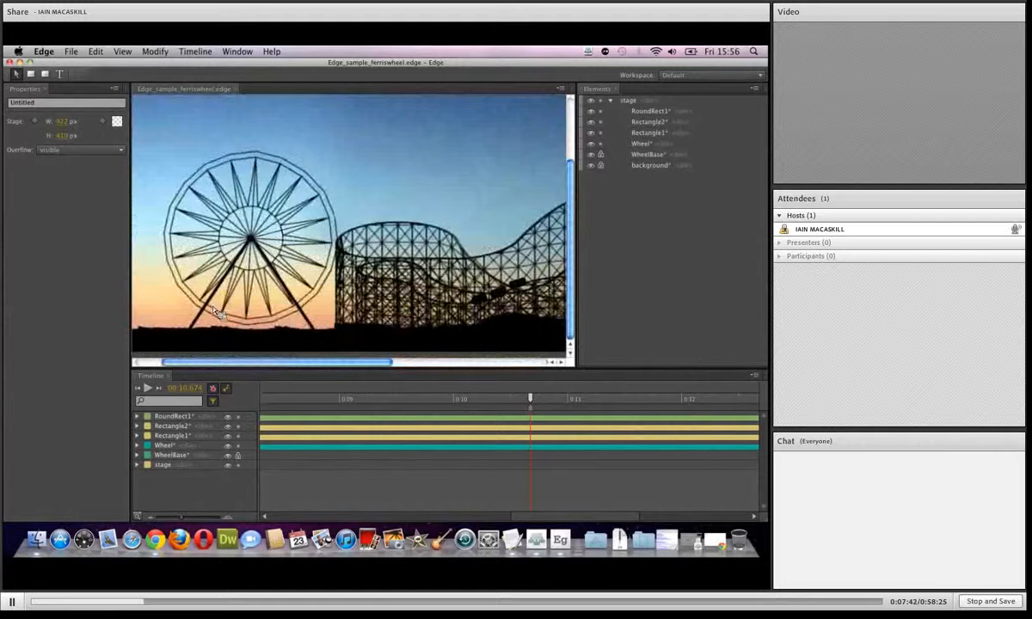
Reveal the desktop and open the edge_p1_sample_ferriswheel folder inside Designers Fiesta2 > Adobe Edge in Finder.
{"action": "key", "text": "super+Tab"}
{"action": "left_click", "coordinate": [278, 307]}
{"action": "key", "text": "F11"}
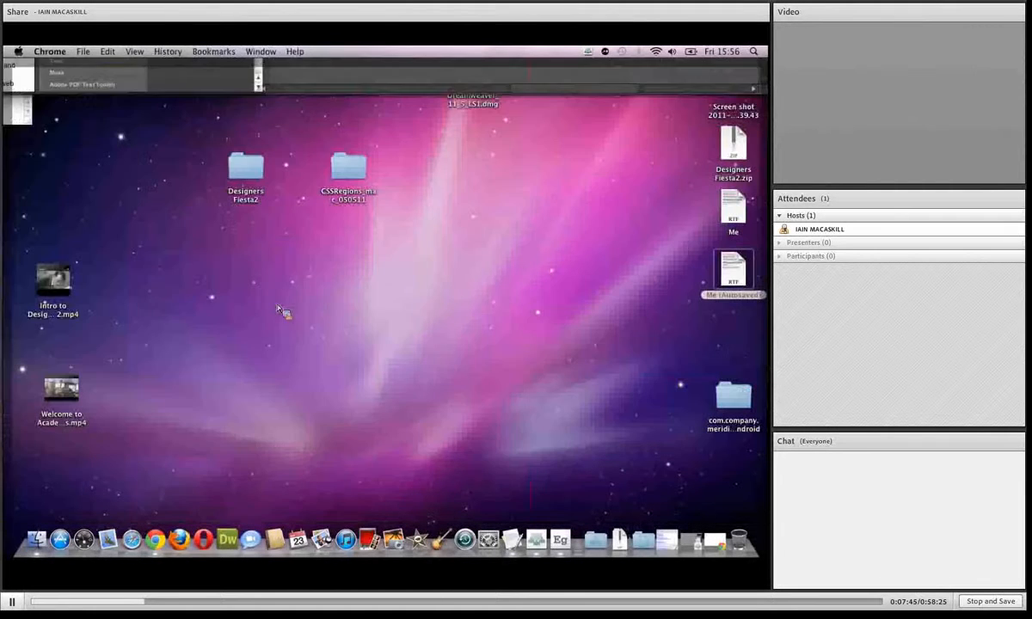
{"action": "double_click", "coordinate": [247, 172]}
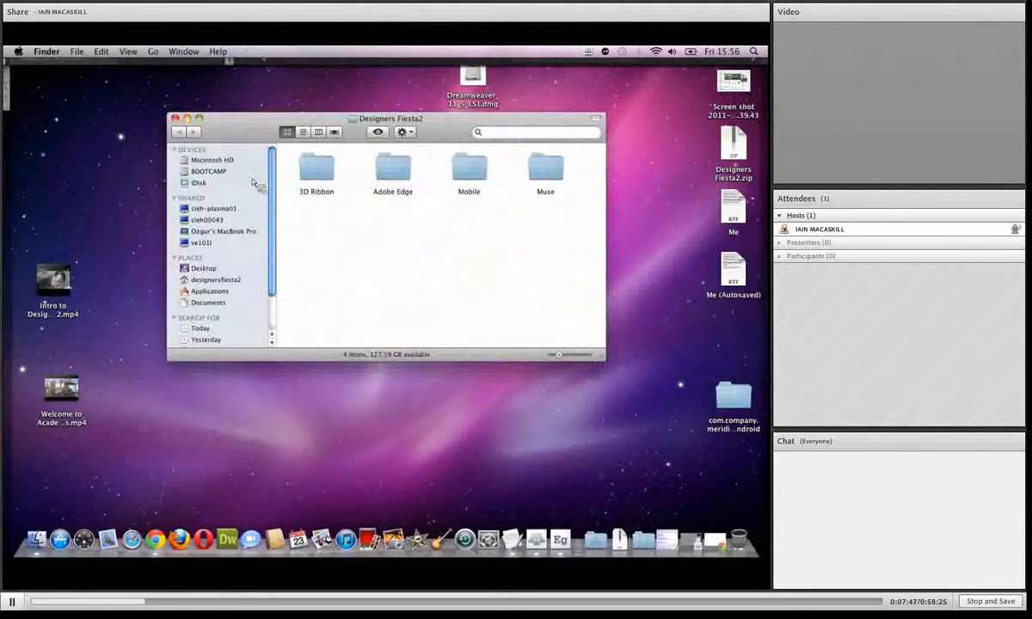
{"action": "left_click", "coordinate": [393, 170]}
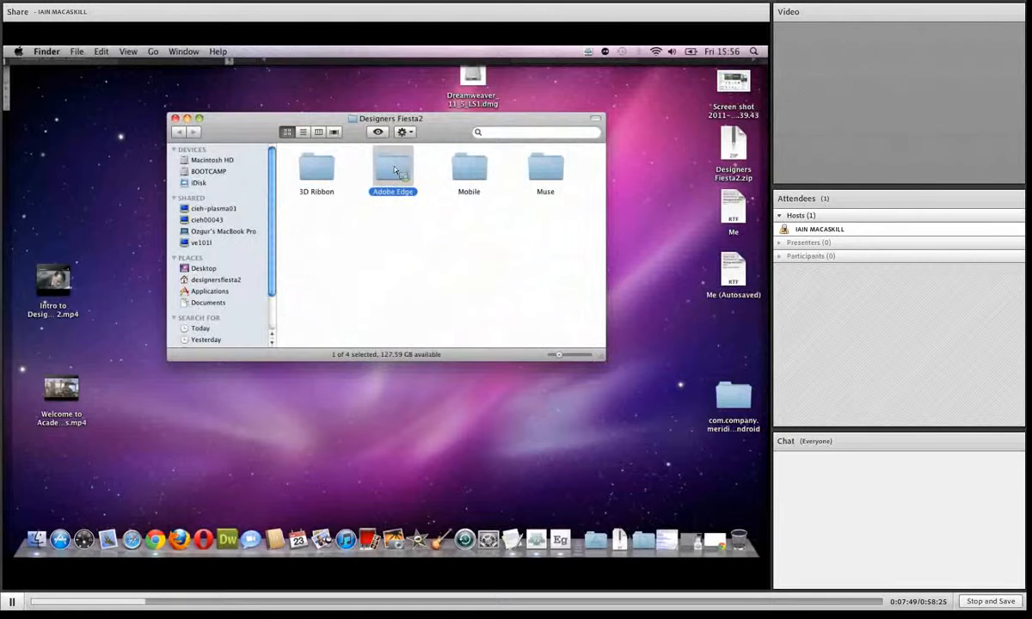
{"action": "double_click", "coordinate": [394, 170]}
{"action": "scroll", "coordinate": [351, 349], "scroll_direction": "left", "scroll_amount": 3}
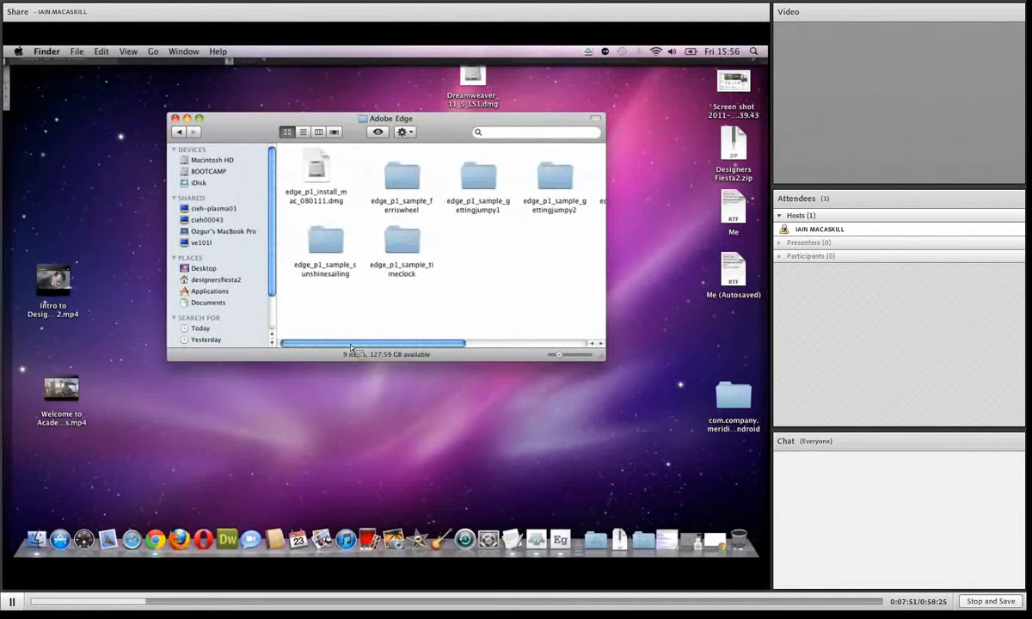
{"action": "double_click", "coordinate": [401, 184]}
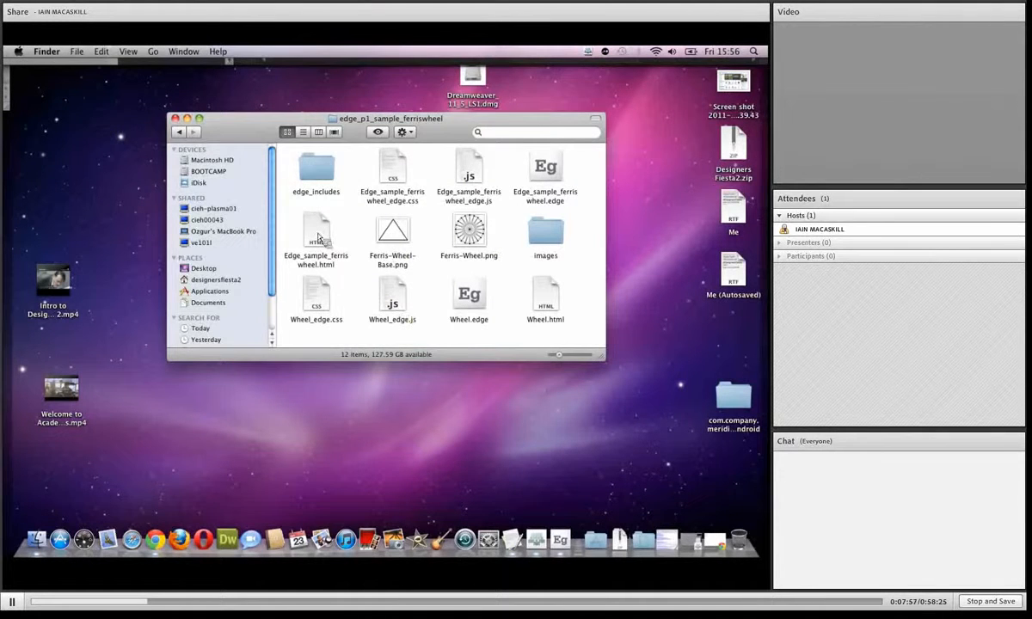
Open the stylesheet Edge_sample_ferriswheel_edge.css with Adobe Dreamweaver CS5.5.
{"action": "left_click", "coordinate": [317, 237]}
{"action": "left_click", "coordinate": [385, 176]}
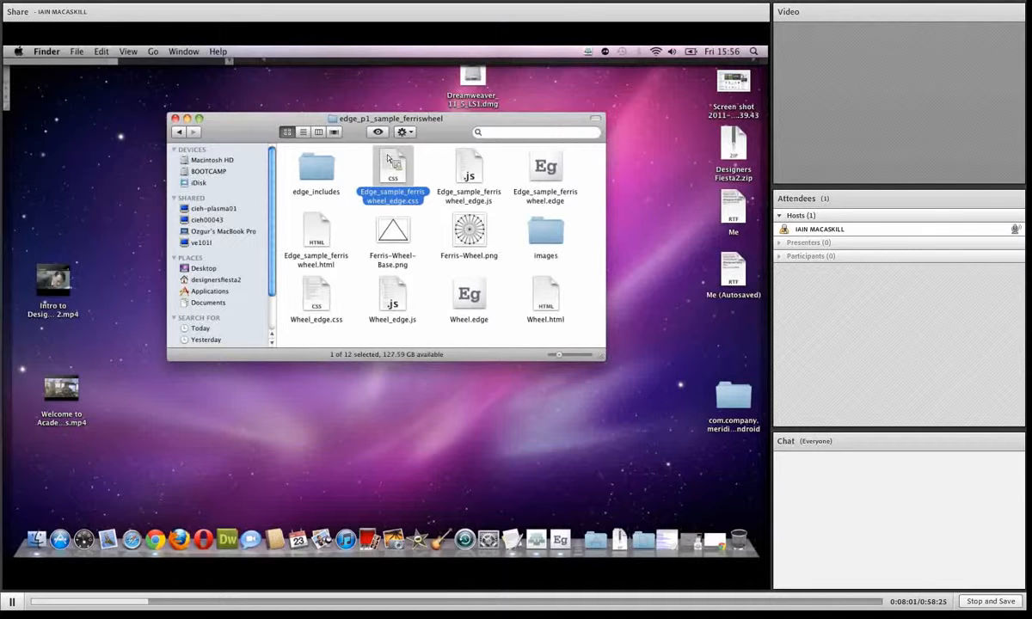
{"action": "right_click", "coordinate": [393, 163]}
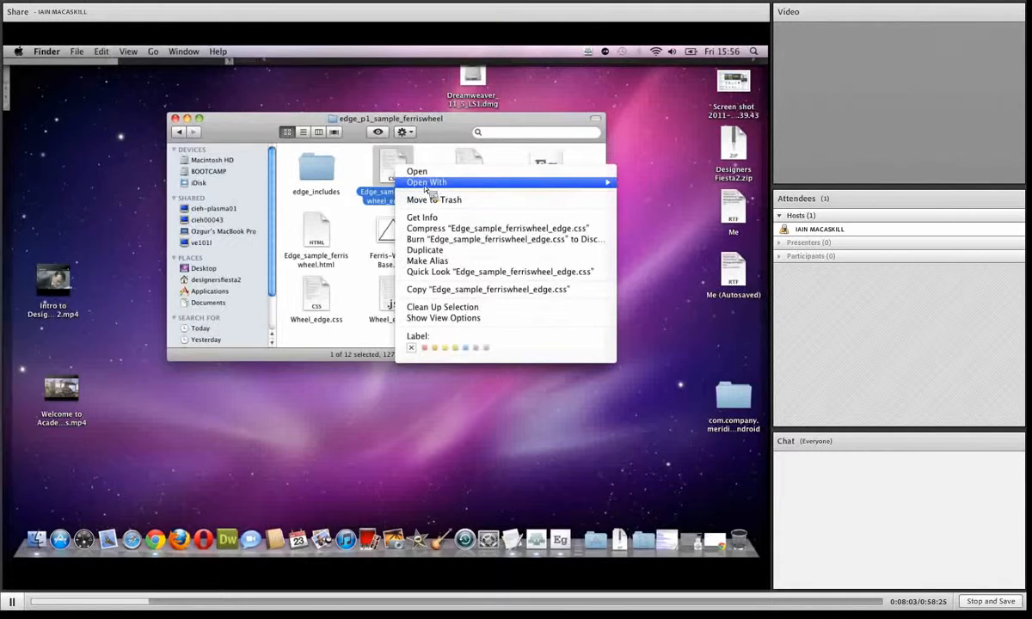
{"action": "mouse_move", "coordinate": [428, 185]}
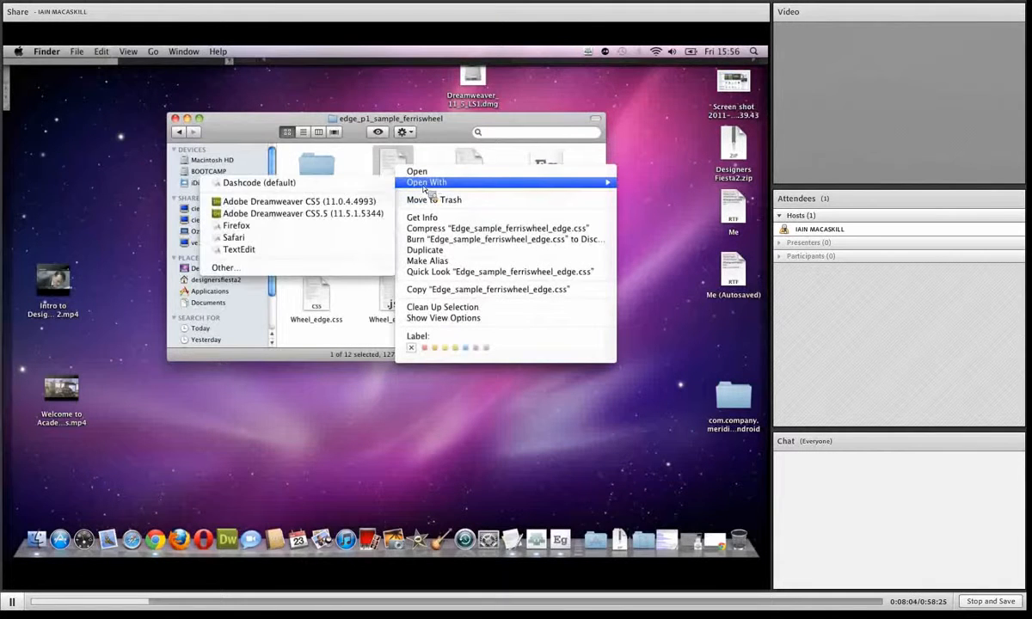
{"action": "left_click", "coordinate": [336, 216]}
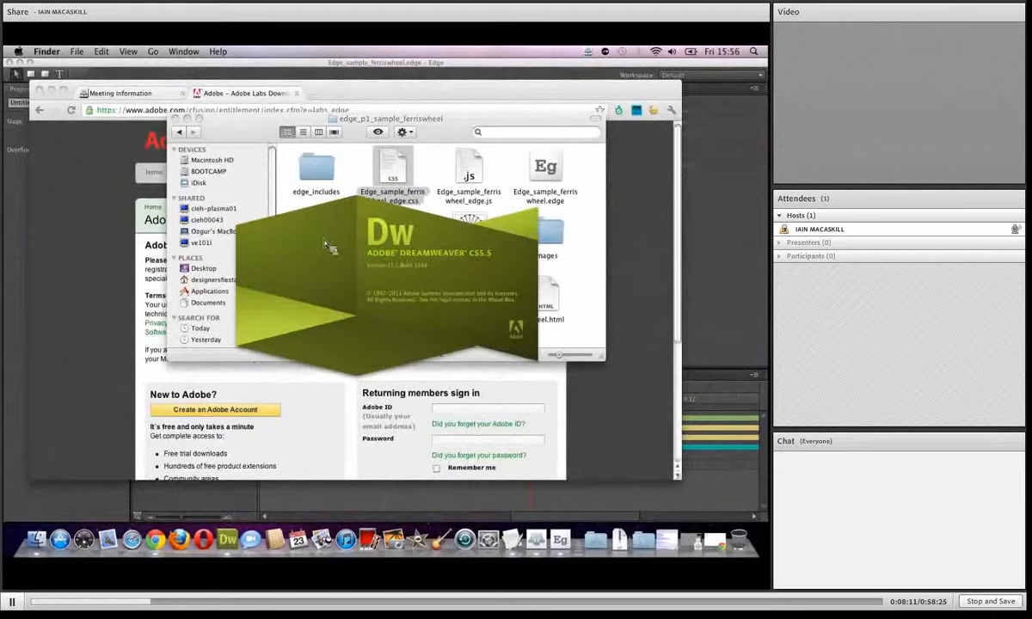
Open Edge_sample_ferriswheel.html from the sample folder in Chrome to view the animation.
{"action": "left_click", "coordinate": [316, 245]}
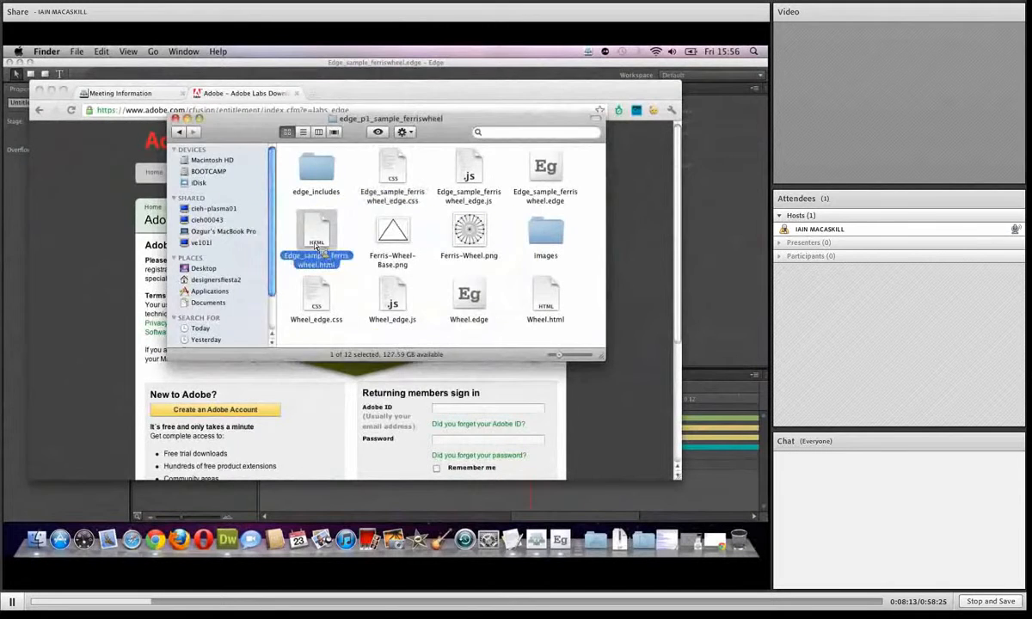
{"action": "double_click", "coordinate": [317, 245]}
{"action": "left_click", "coordinate": [472, 234]}
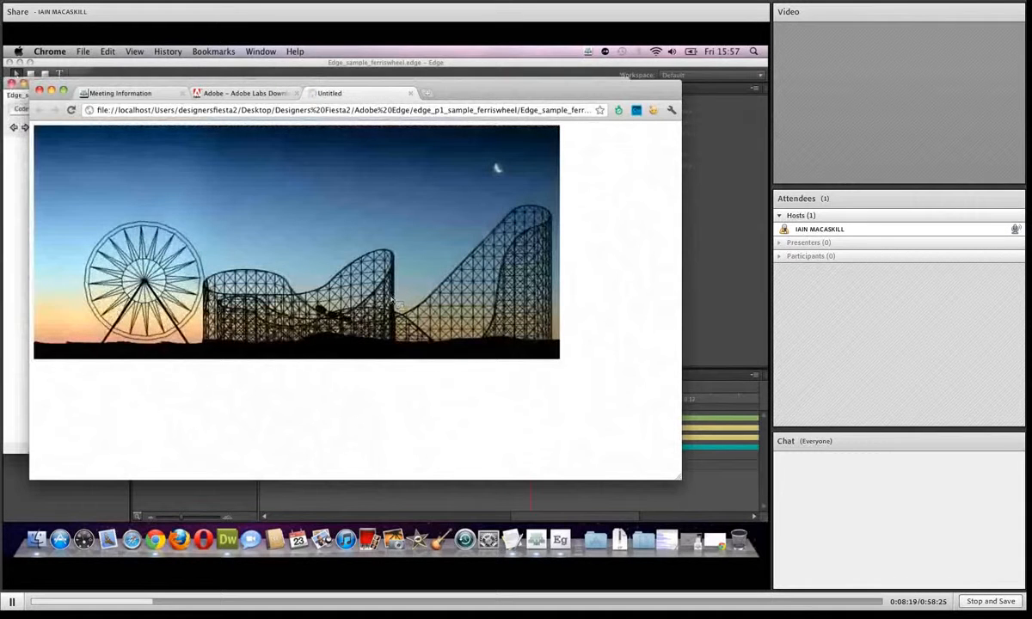
Switch back to Finder and open the script Edge_sample_ferriswheel_edge.js with Adobe Dreamweaver CS5.5.
{"action": "key", "text": "super+q"}
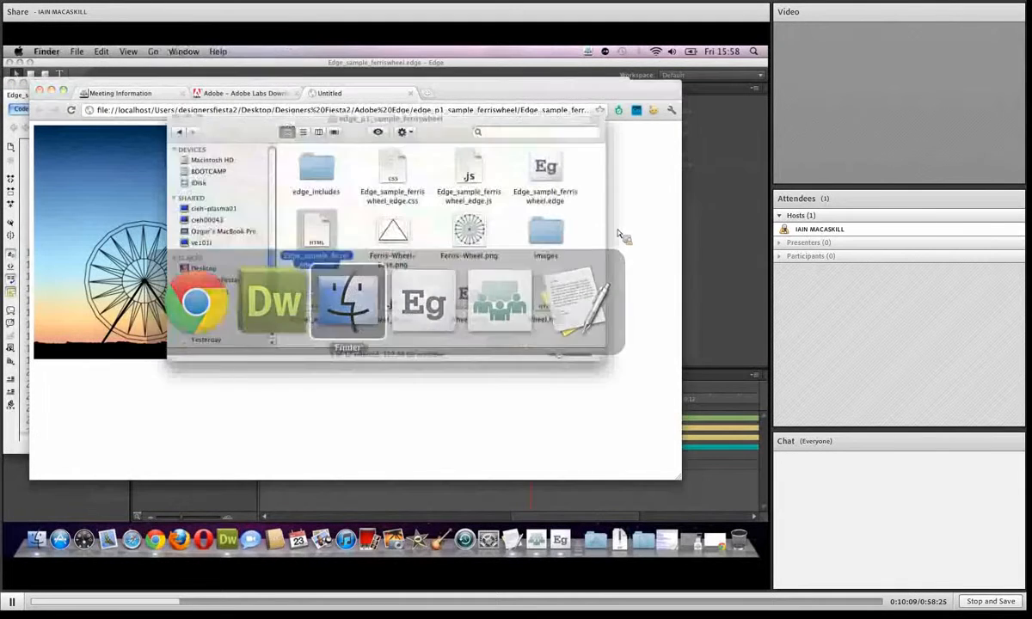
{"action": "right_click", "coordinate": [469, 176]}
{"action": "mouse_move", "coordinate": [488, 199]}
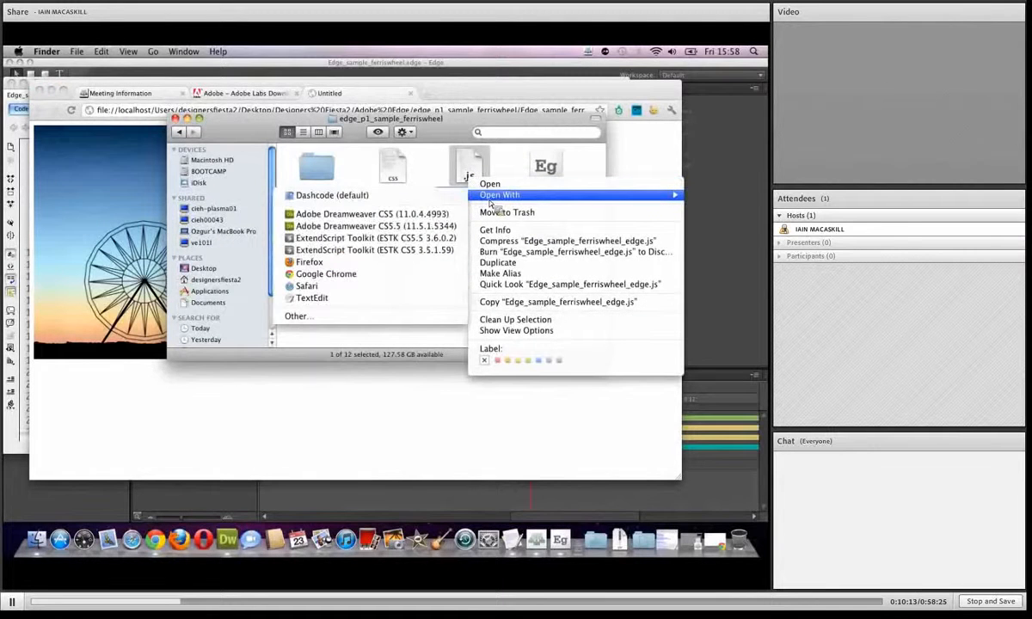
{"action": "left_click", "coordinate": [412, 226]}
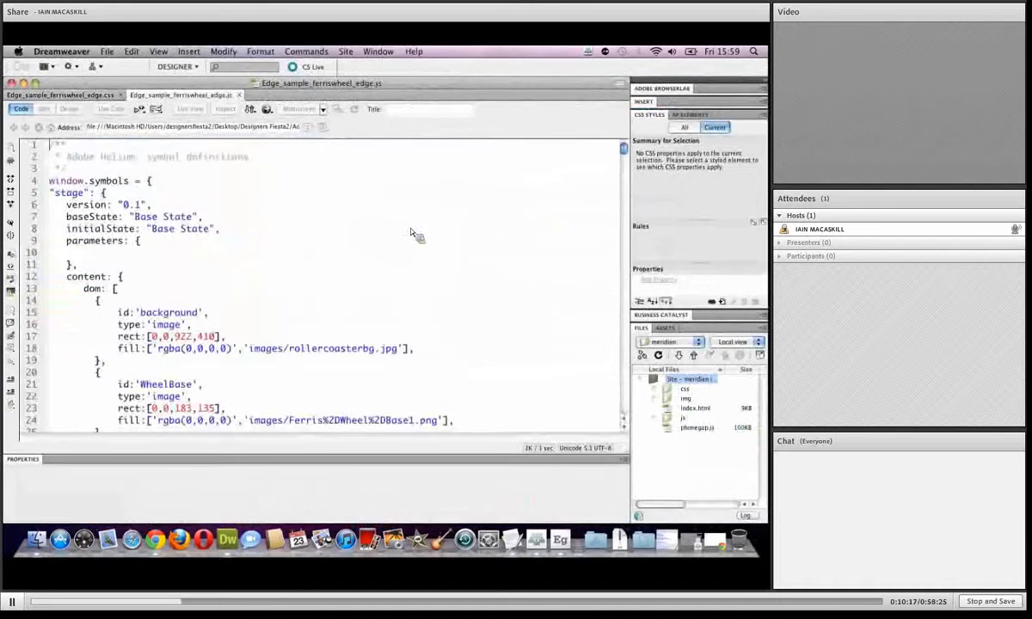
Scroll through the script, return to Finder, and open Edge_sample_ferriswheel.html with Adobe Dreamweaver CS5.5 to view its Adobe Edge Runtime script links.
{"action": "left_click_drag", "start_coordinate": [625, 150], "coordinate": [626, 344]}
{"action": "key", "text": "super+Tab"}
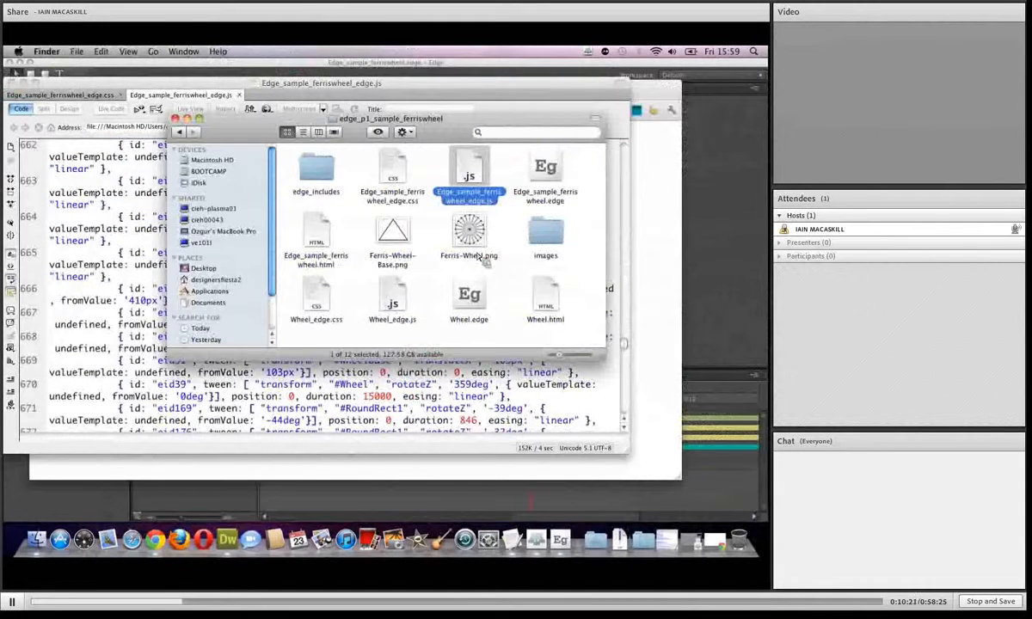
{"action": "right_click", "coordinate": [310, 244]}
{"action": "left_click", "coordinate": [310, 244]}
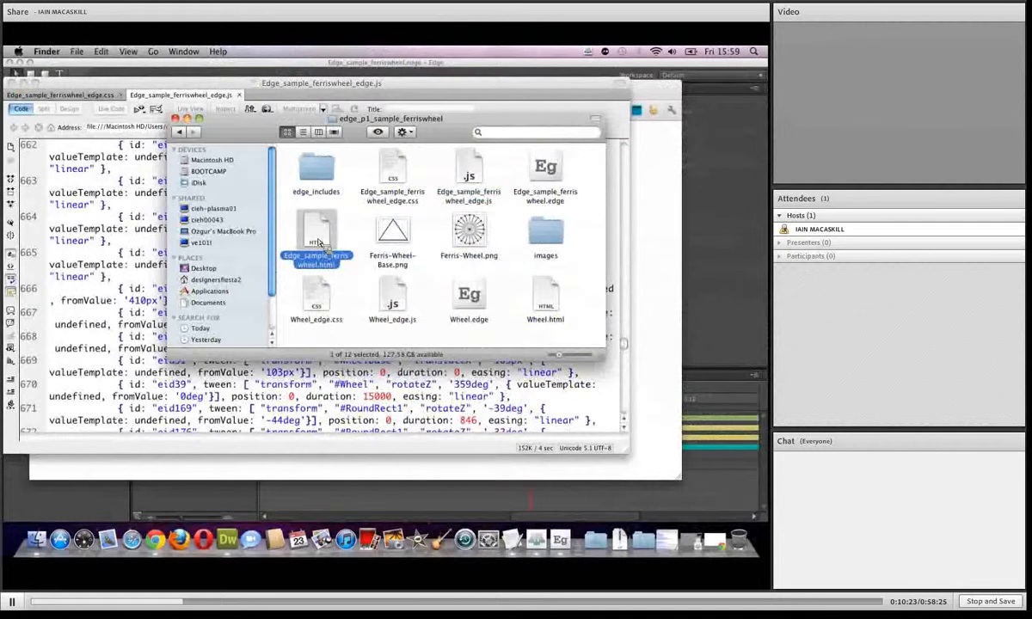
{"action": "right_click", "coordinate": [310, 237]}
{"action": "mouse_move", "coordinate": [345, 251]}
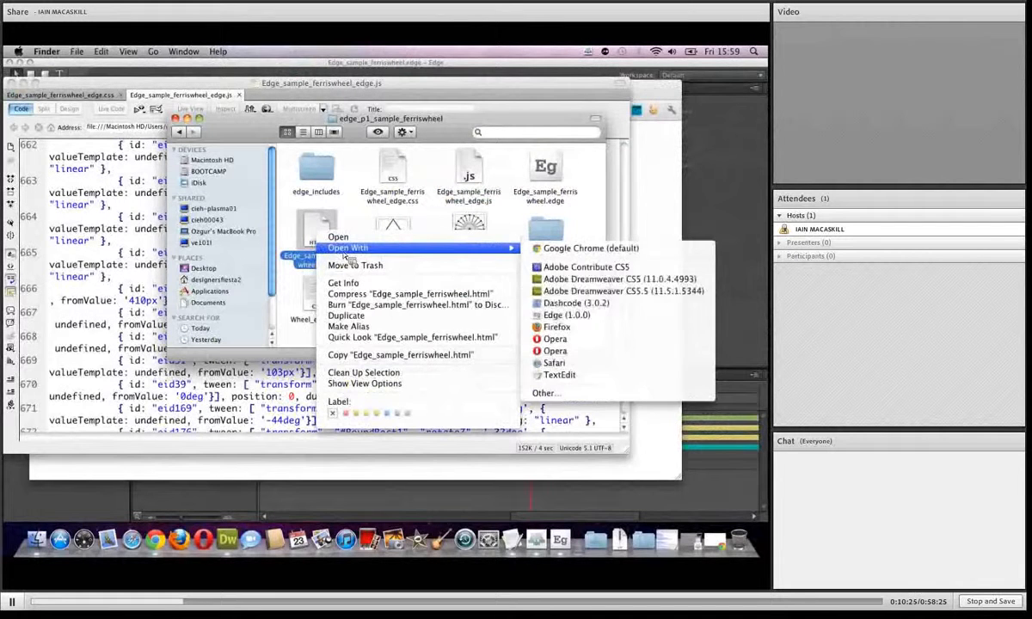
{"action": "left_click", "coordinate": [602, 290]}
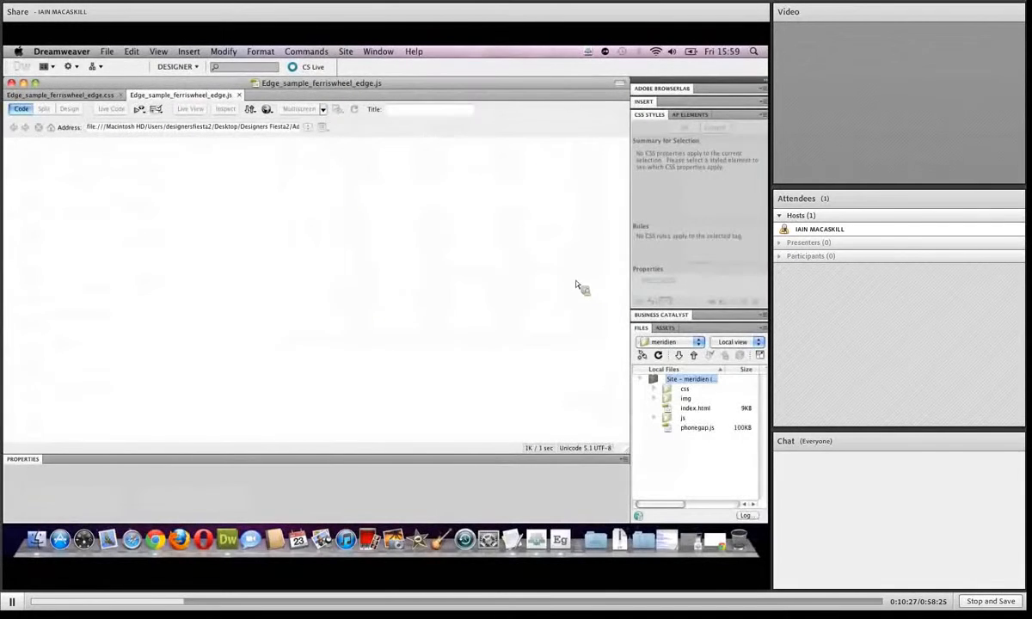
{"action": "mouse_move", "coordinate": [310, 279]}
{"action": "left_mouse_down"}
{"action": "mouse_move", "coordinate": [314, 298]}
{"action": "mouse_move", "coordinate": [312, 260]}
{"action": "left_mouse_up"}
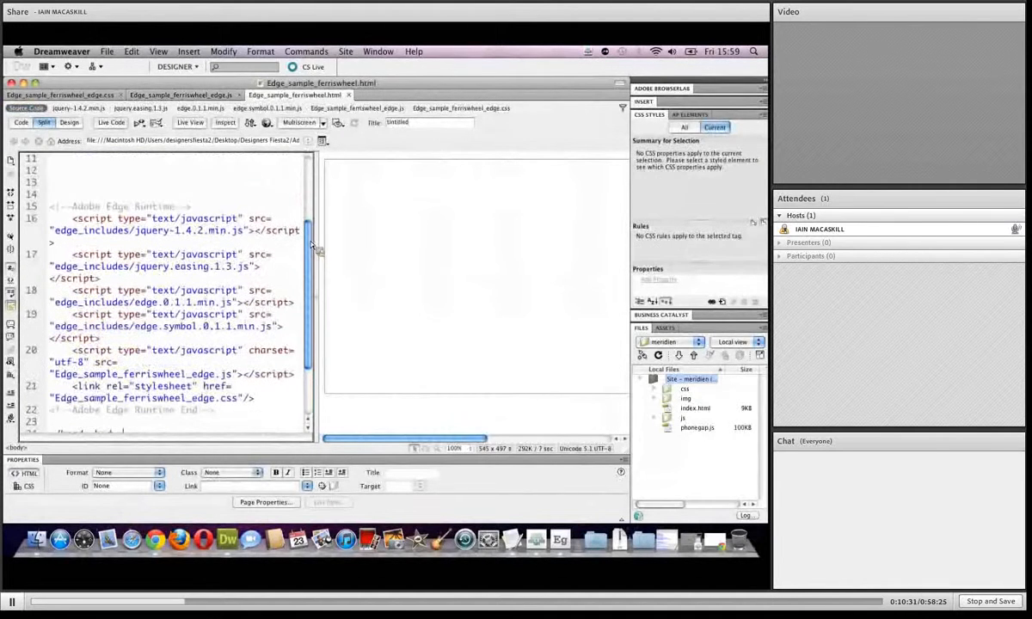
Switch back to Adobe Edge and show the upper part of the ferris wheel stage.
{"action": "key", "text": "super+Tab"}
{"action": "key", "text": "super+Tab"}
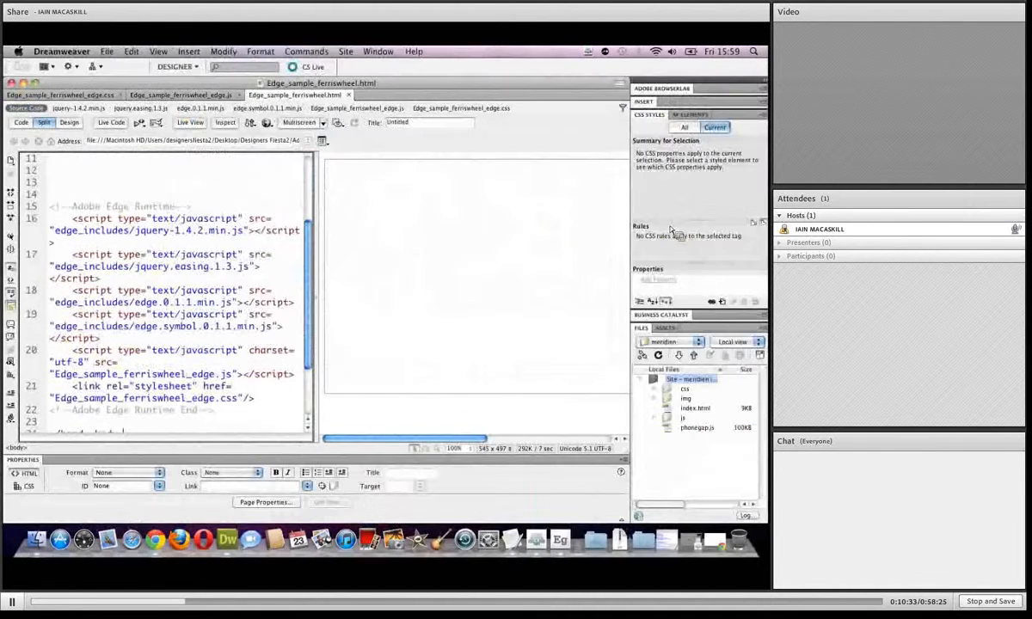
{"action": "key", "text": "super+Tab"}
{"action": "left_click", "coordinate": [490, 288]}
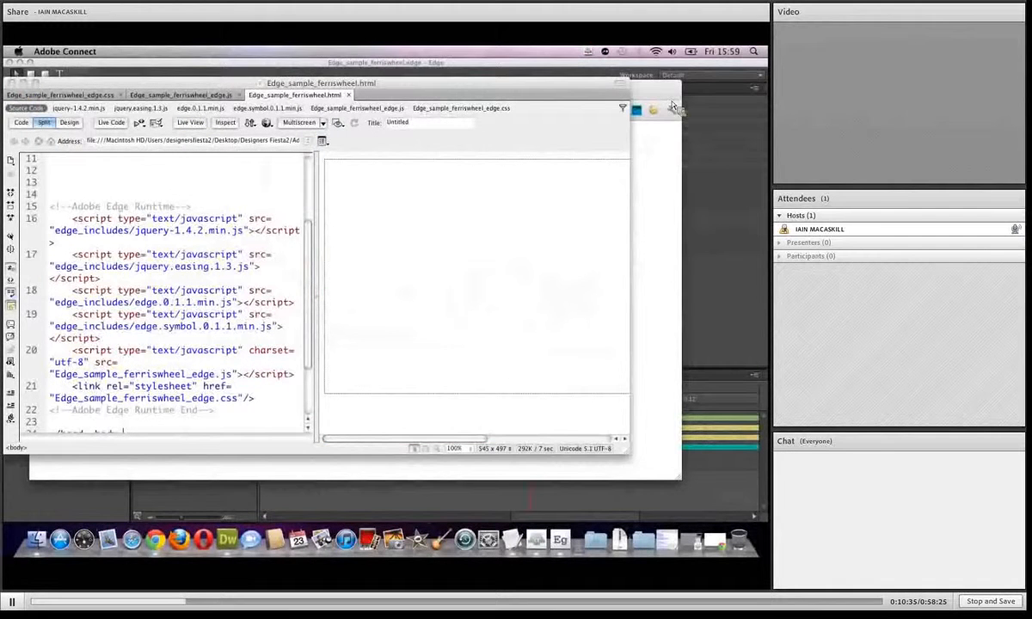
{"action": "left_click", "coordinate": [721, 67]}
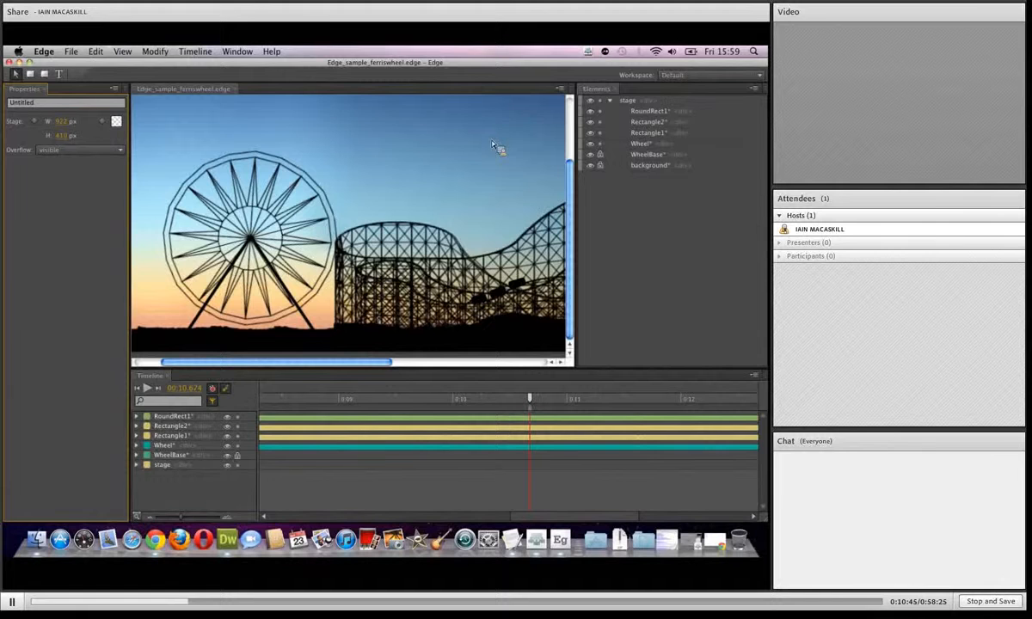
{"action": "scroll", "coordinate": [521, 232], "scroll_direction": "up", "scroll_amount": 5}
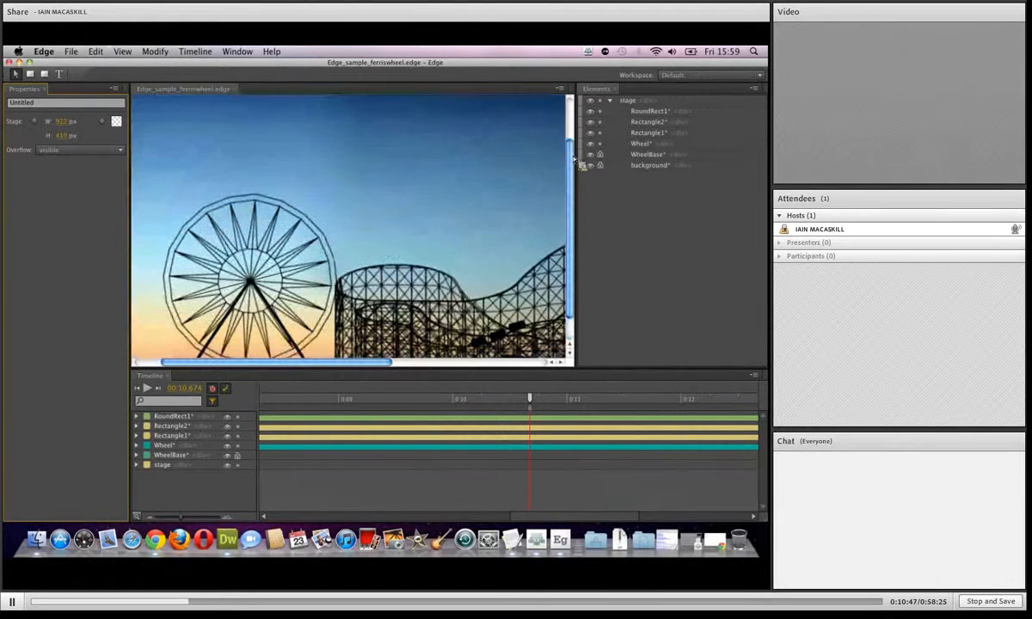
Scrub the ferris wheel animation backwards and inspect the RoundRect1, Rectangle2, Rectangle1, Wheel and WheelBase layers one by one, finishing on Wheel.
{"action": "left_click_drag", "start_coordinate": [531, 398], "coordinate": [258, 383]}
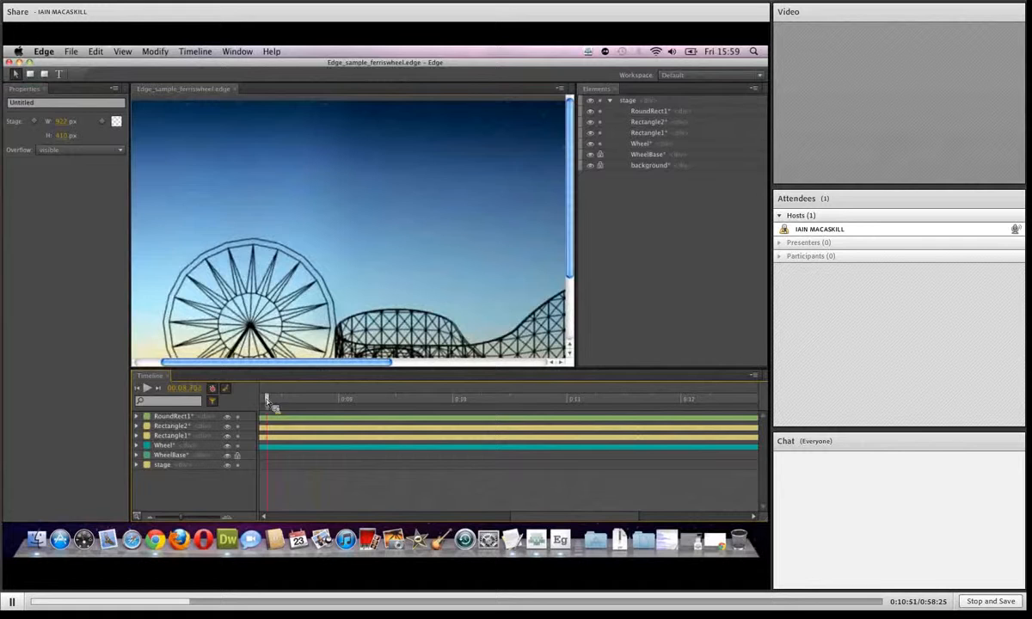
{"action": "left_click", "coordinate": [164, 416]}
{"action": "left_click", "coordinate": [169, 427]}
{"action": "left_click", "coordinate": [178, 446]}
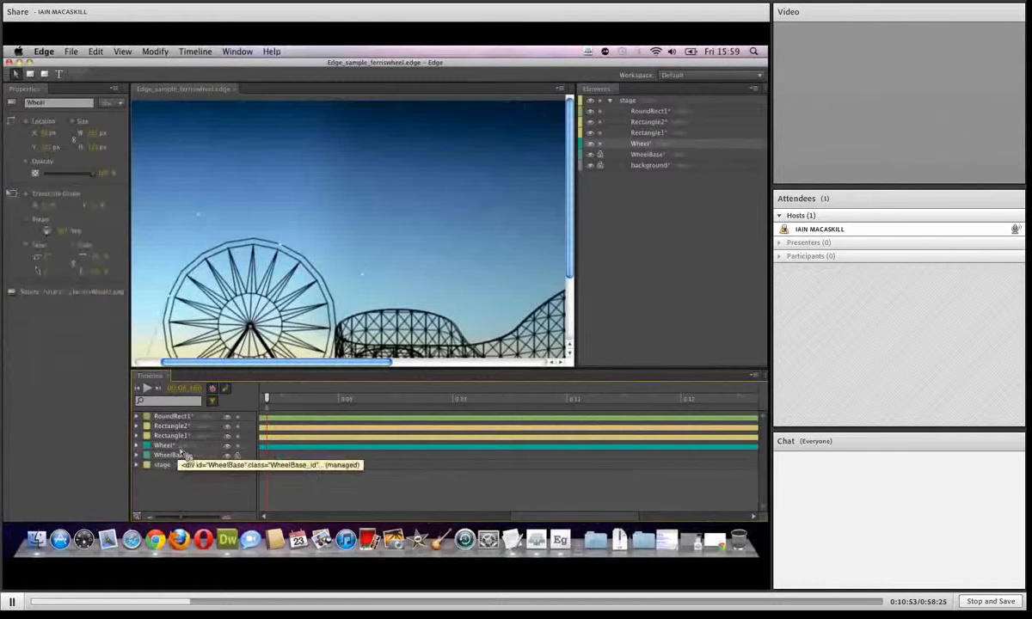
{"action": "left_click", "coordinate": [179, 455]}
{"action": "left_click", "coordinate": [172, 436]}
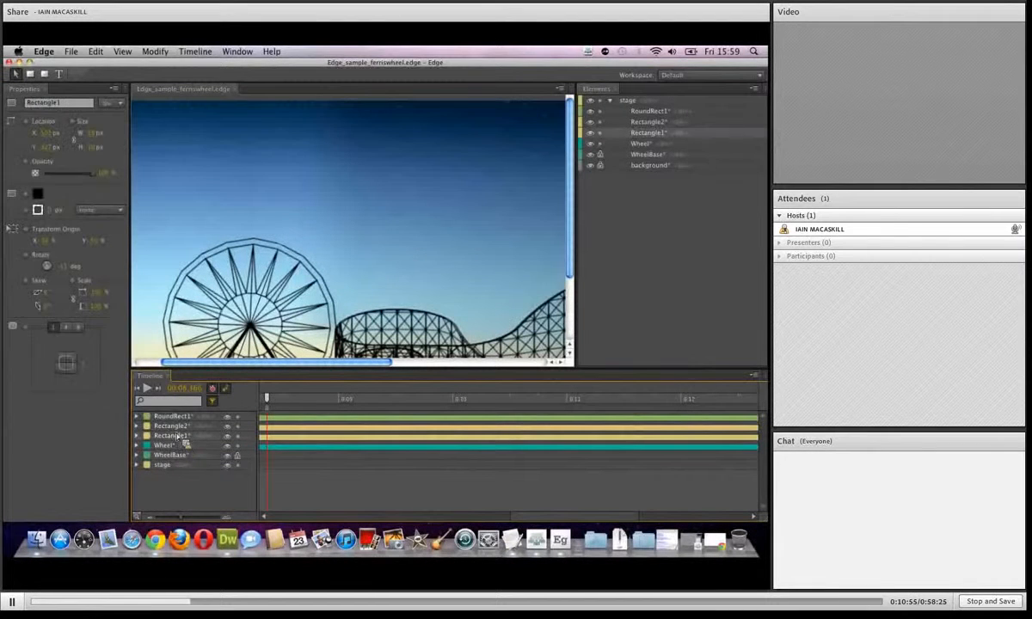
{"action": "left_click", "coordinate": [176, 427]}
{"action": "left_click", "coordinate": [178, 436]}
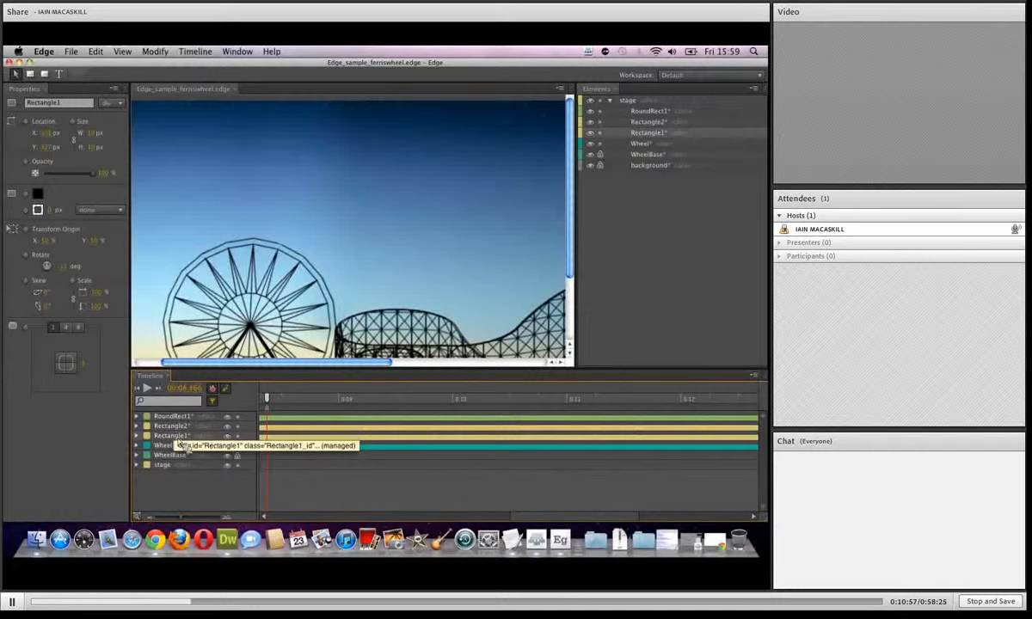
{"action": "left_click", "coordinate": [179, 447]}
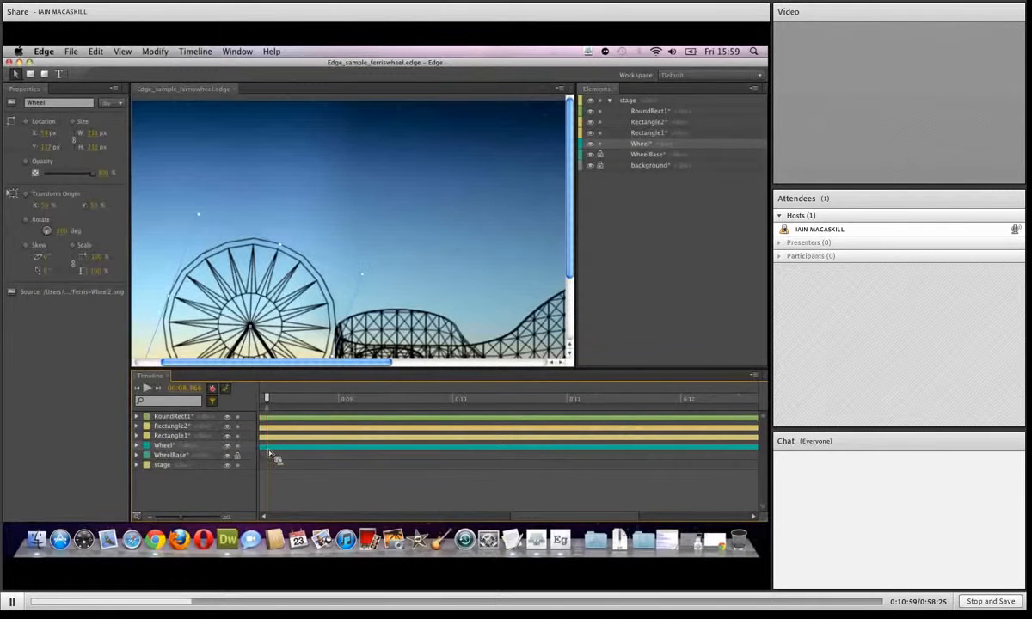
Expand the Wheel layer's animated properties and compare its rotation at the start and the end of the animation.
{"action": "left_click", "coordinate": [136, 445]}
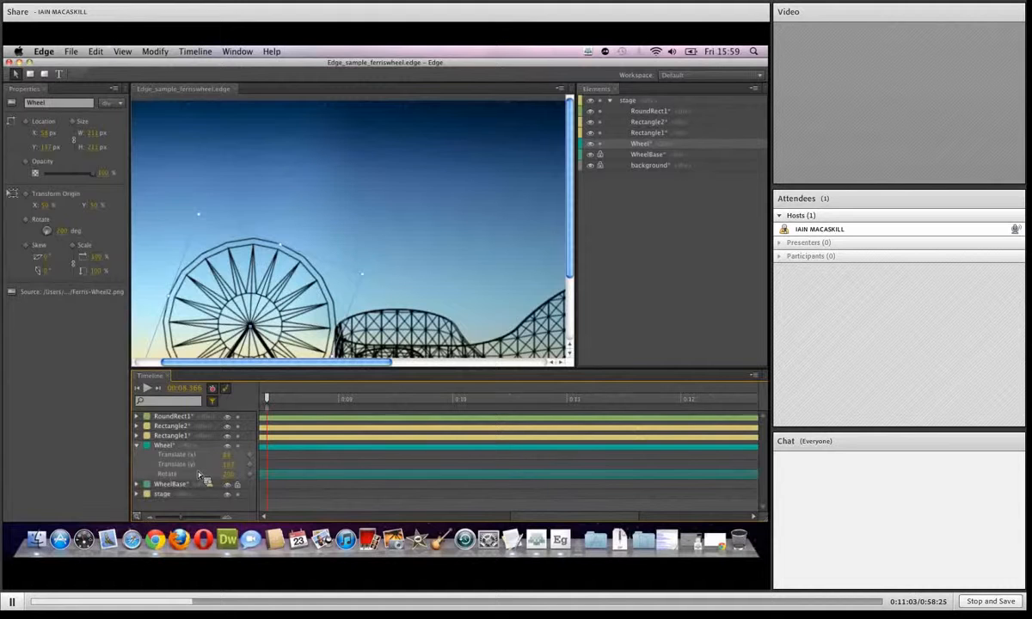
{"action": "mouse_move", "coordinate": [268, 397]}
{"action": "left_mouse_down"}
{"action": "mouse_move", "coordinate": [302, 403]}
{"action": "mouse_move", "coordinate": [249, 399]}
{"action": "left_mouse_up"}
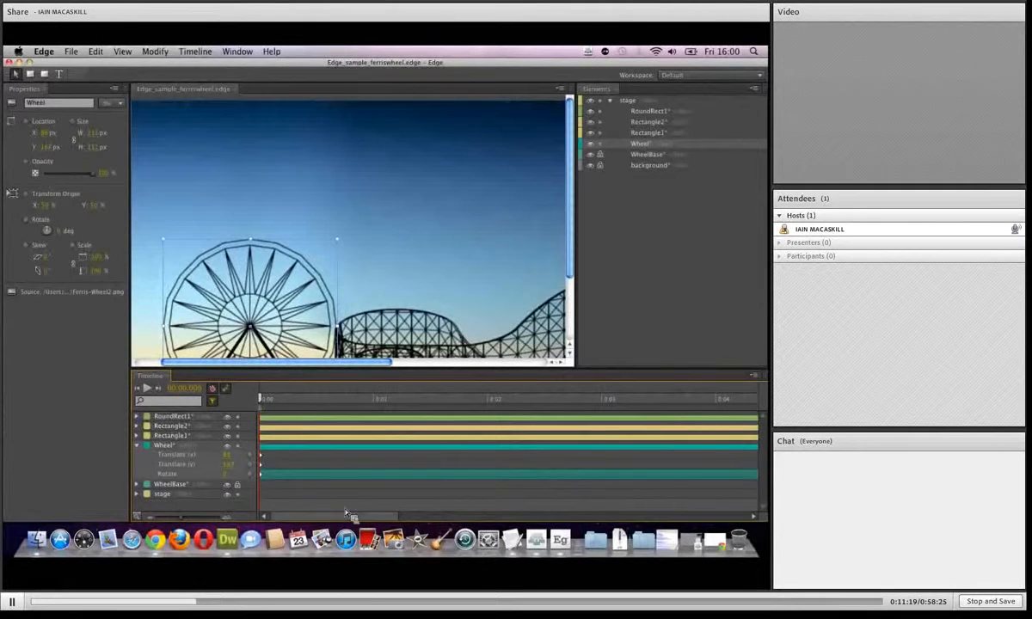
{"action": "left_click_drag", "start_coordinate": [350, 517], "coordinate": [669, 511]}
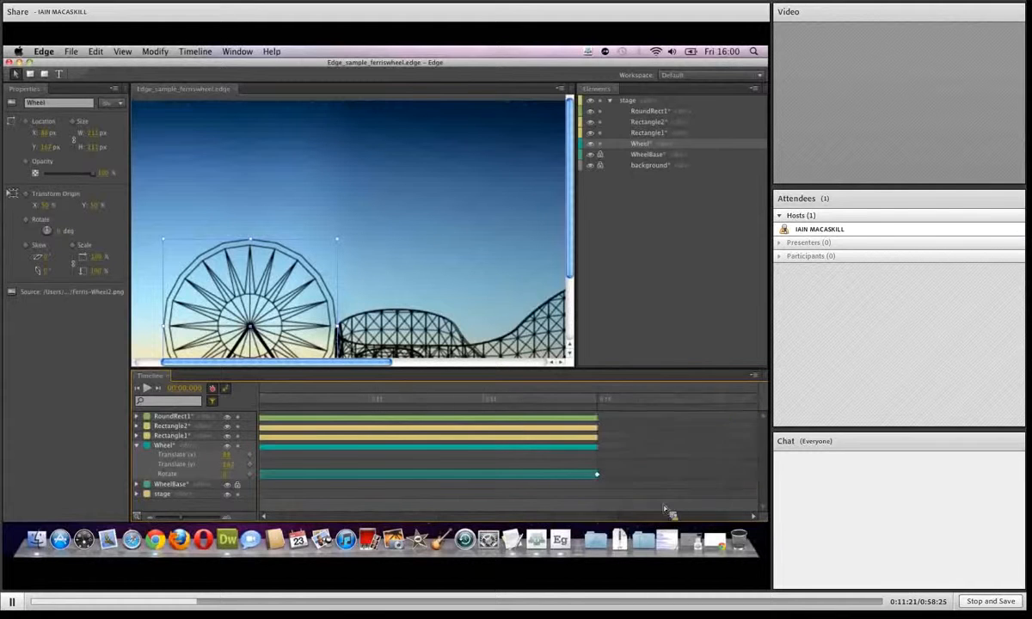
{"action": "left_click_drag", "start_coordinate": [590, 398], "coordinate": [609, 411]}
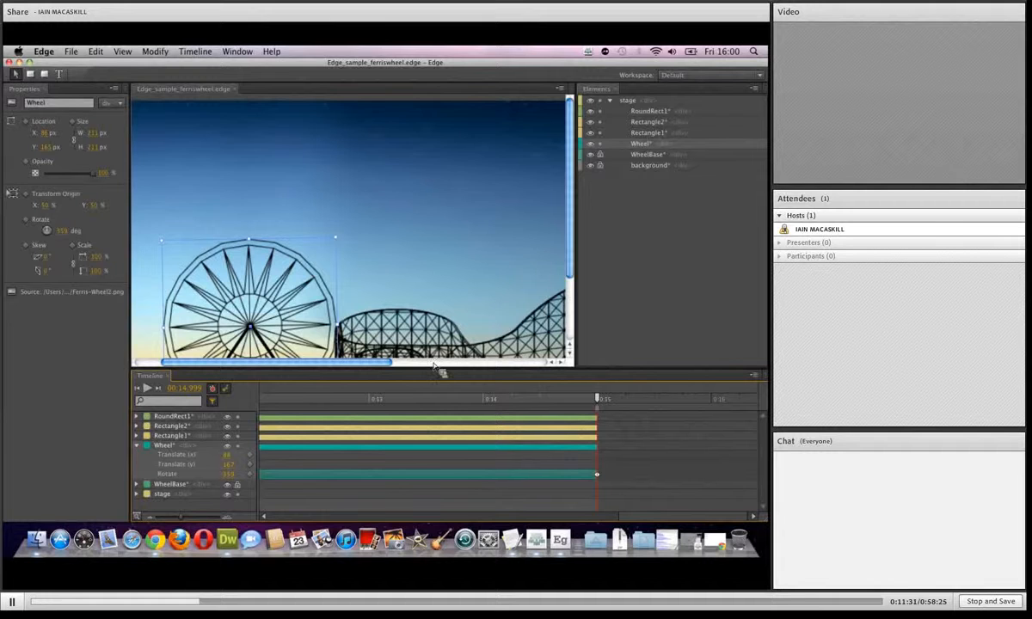
Open Edge_sample_gettingjumpy1.edge from the getting jumpy 1 sample folder inside Adobe Edge.
{"action": "left_click", "coordinate": [72, 51]}
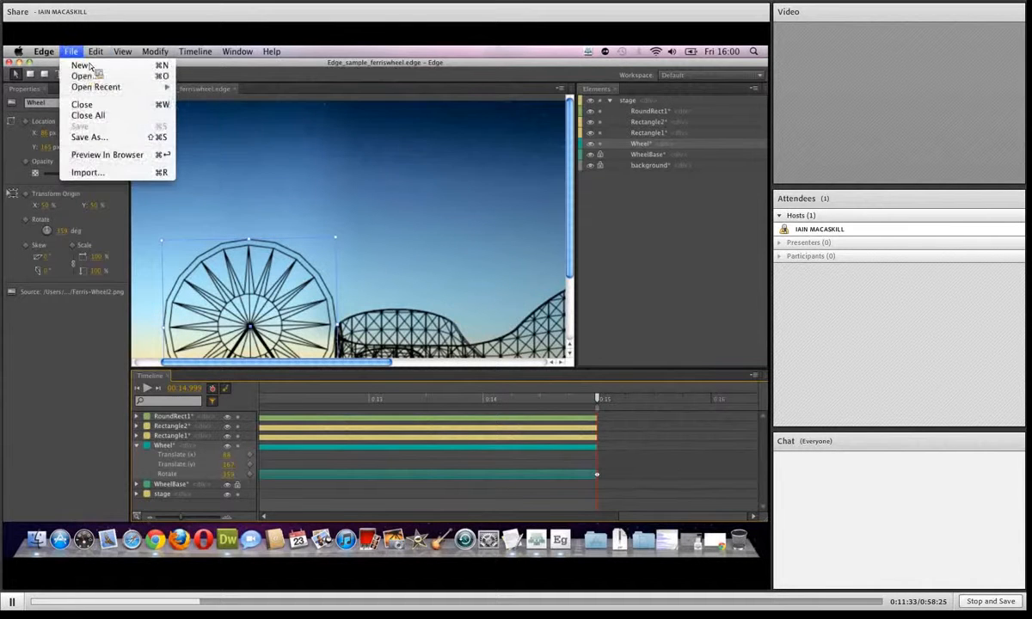
{"action": "left_click", "coordinate": [86, 74]}
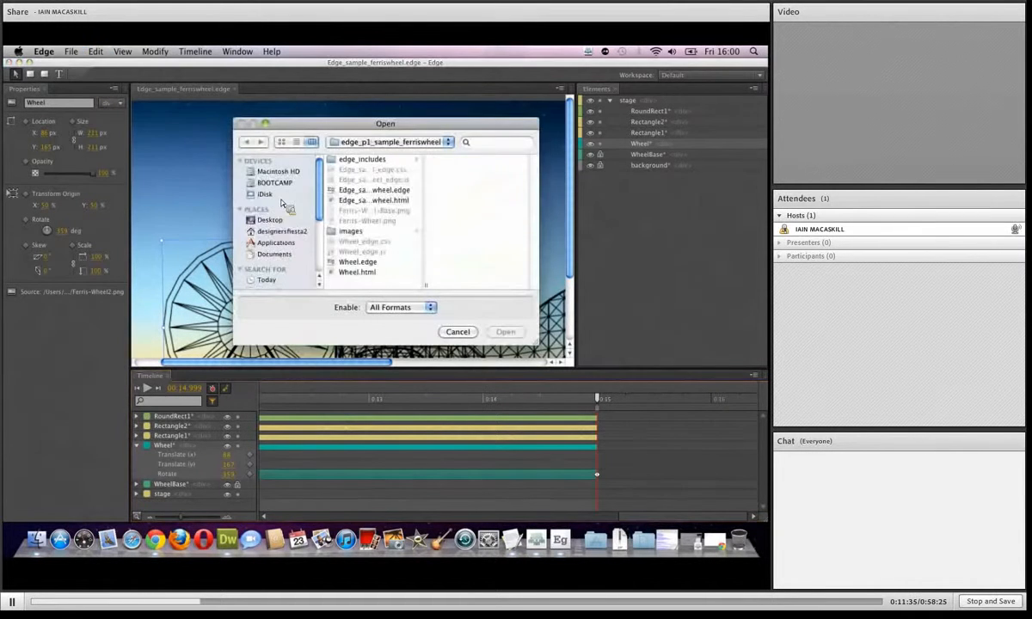
{"action": "left_click", "coordinate": [390, 142]}
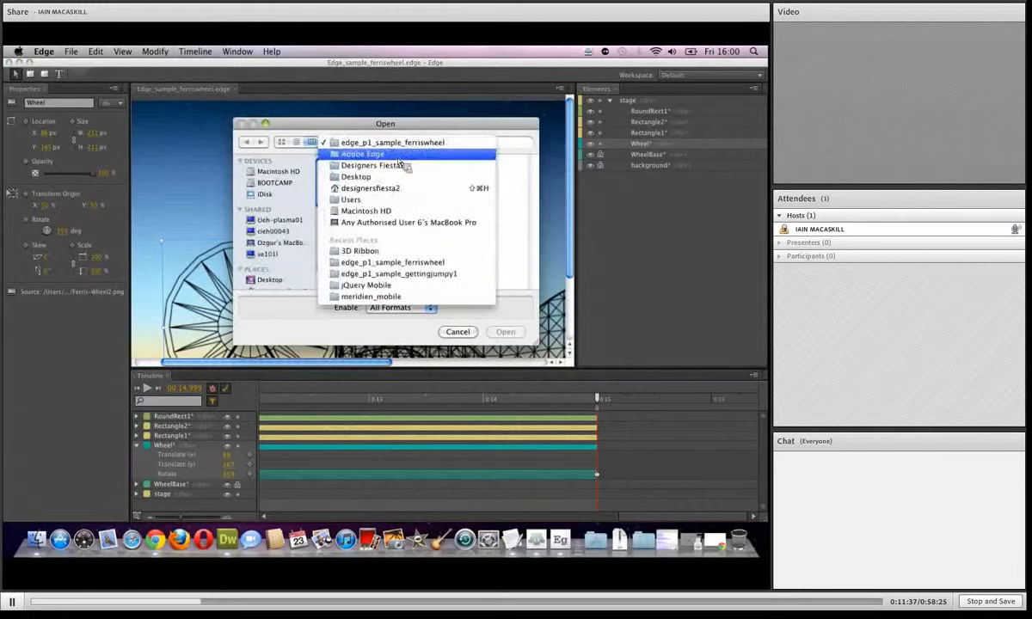
{"action": "left_click", "coordinate": [382, 154]}
{"action": "left_click", "coordinate": [394, 180]}
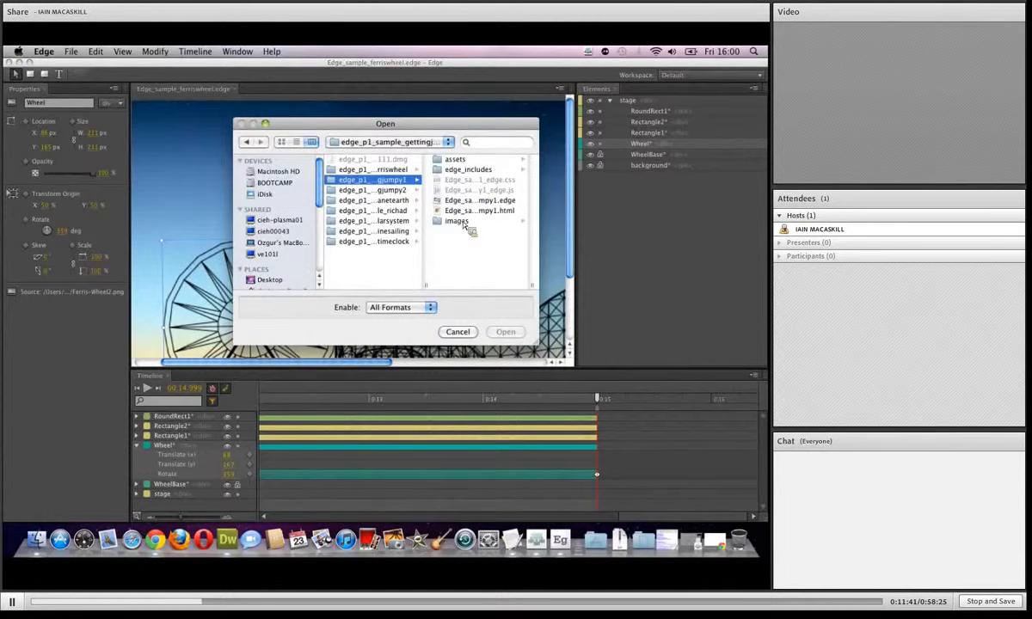
{"action": "left_click", "coordinate": [443, 201]}
{"action": "left_click", "coordinate": [506, 333]}
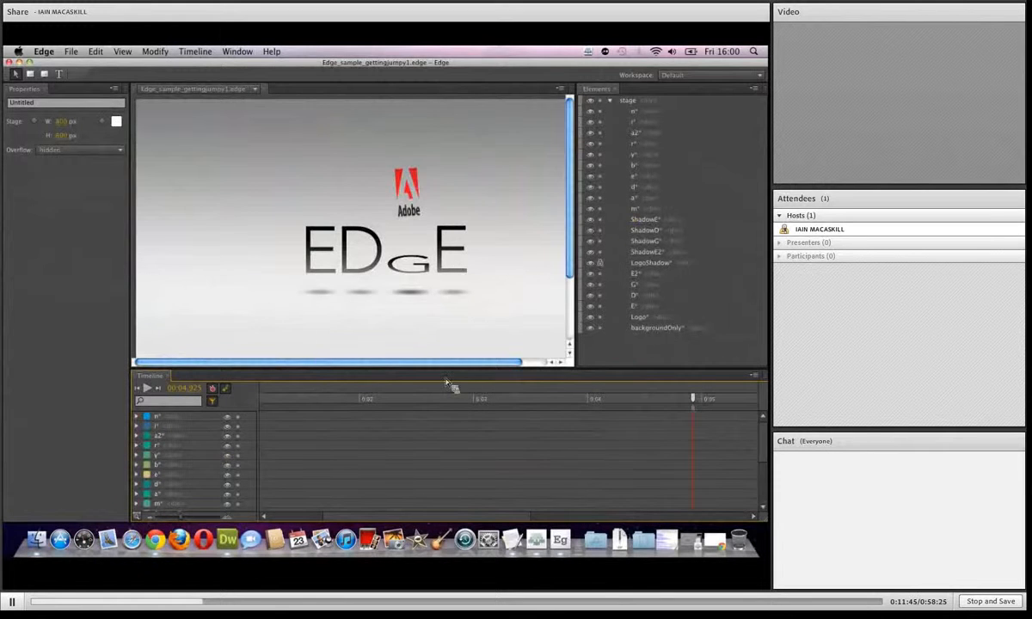
Play the logo animation, enlarge the timeline area and set the playhead to 00:00.500.
{"action": "key", "text": "space"}
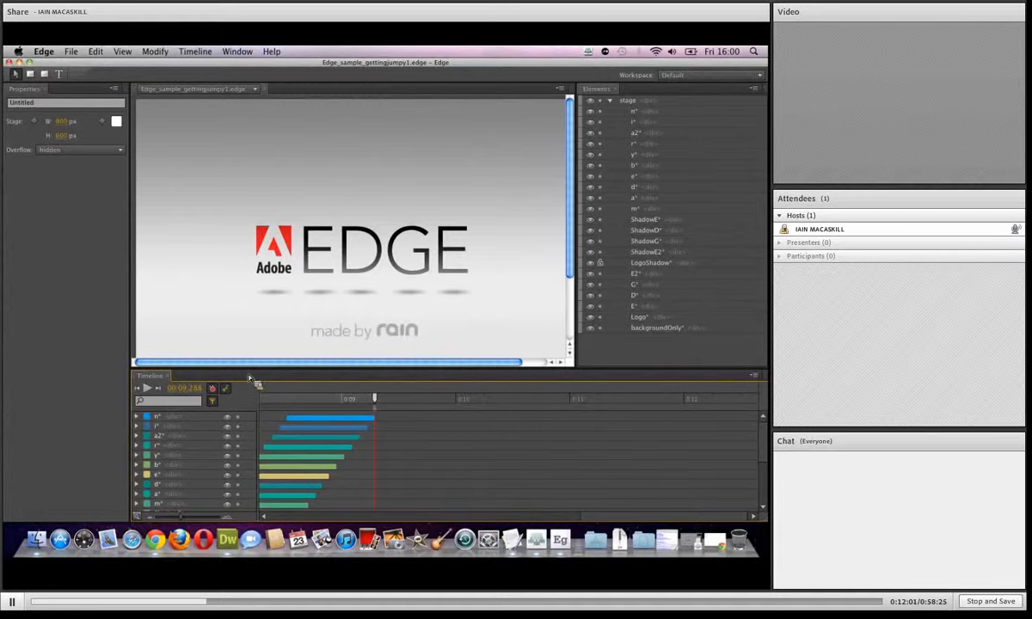
{"action": "left_click_drag", "start_coordinate": [249, 375], "coordinate": [254, 322]}
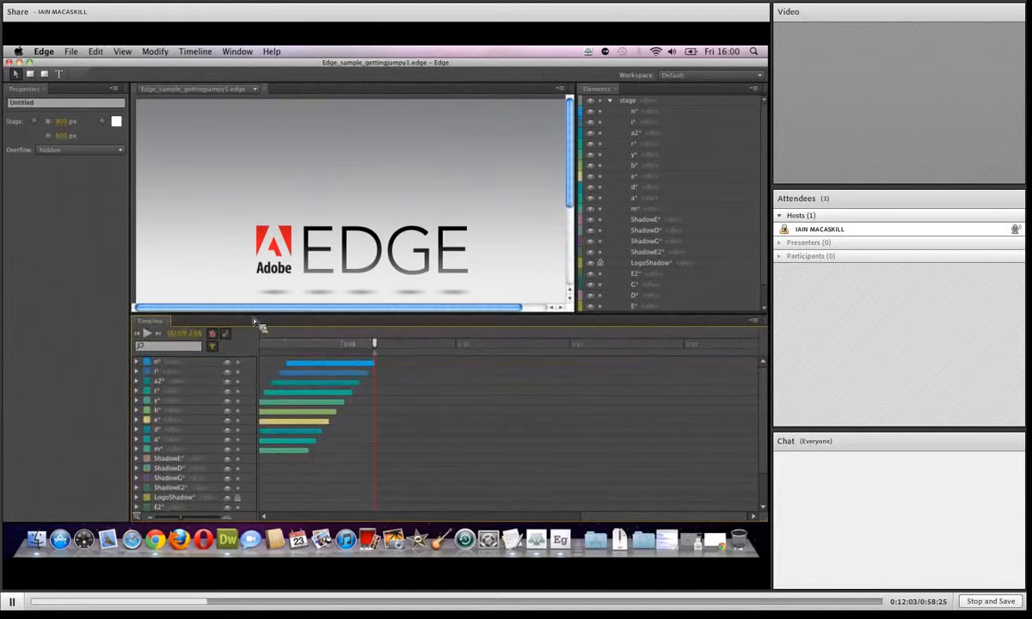
{"action": "left_click_drag", "start_coordinate": [374, 344], "coordinate": [317, 344]}
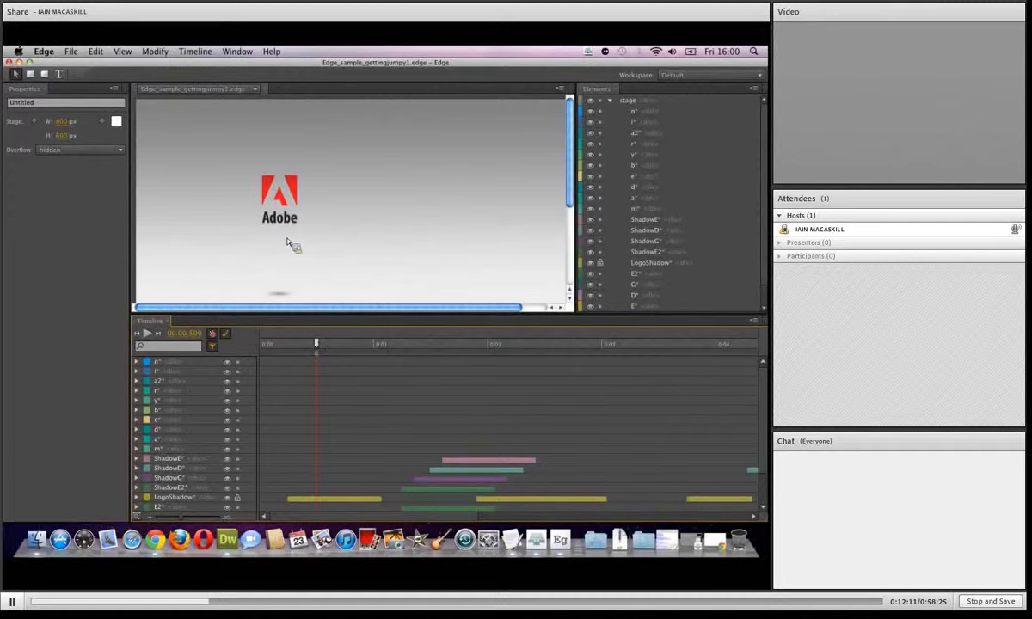
Select the Adobe logo on the stage, find its keyframed properties in the timeline and scrub forward to about 00:00.915.
{"action": "left_click", "coordinate": [298, 199]}
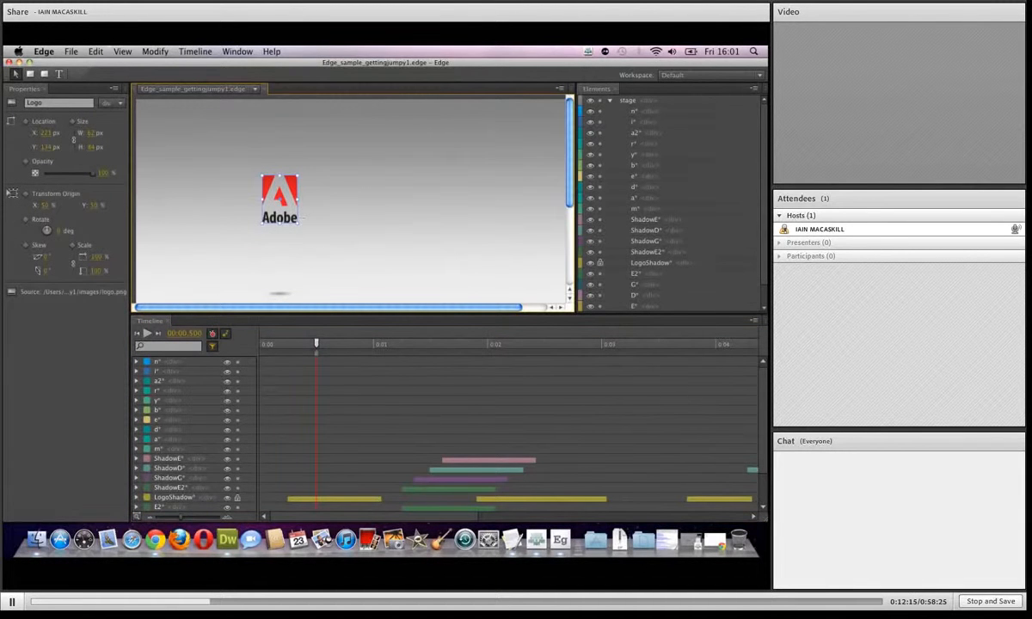
{"action": "scroll", "coordinate": [757, 413], "scroll_direction": "down", "scroll_amount": 3}
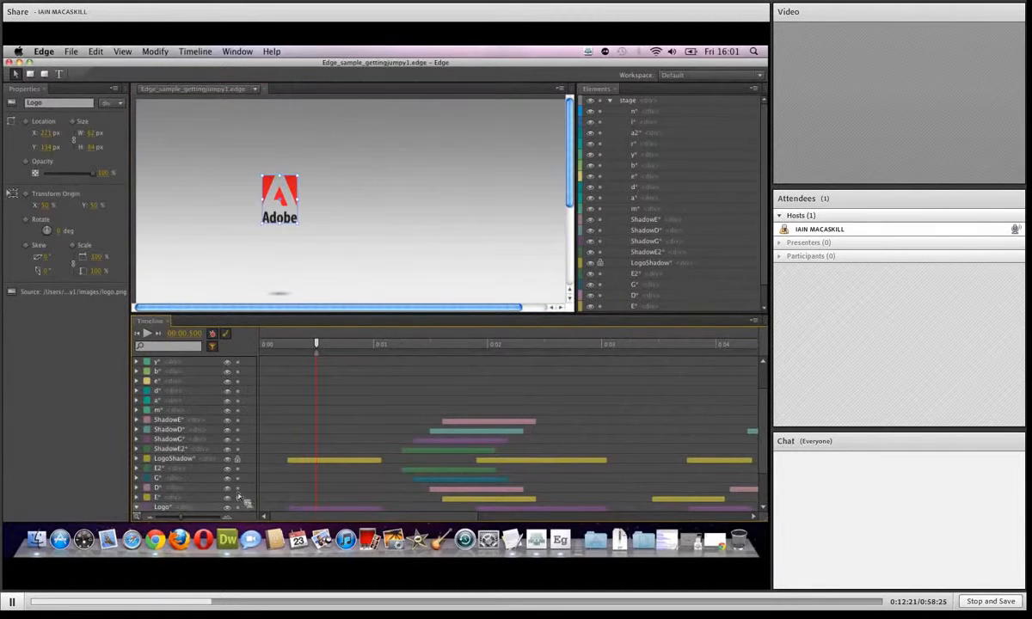
{"action": "scroll", "coordinate": [719, 400], "scroll_direction": "down", "scroll_amount": 1}
{"action": "scroll", "coordinate": [714, 439], "scroll_direction": "down", "scroll_amount": 4}
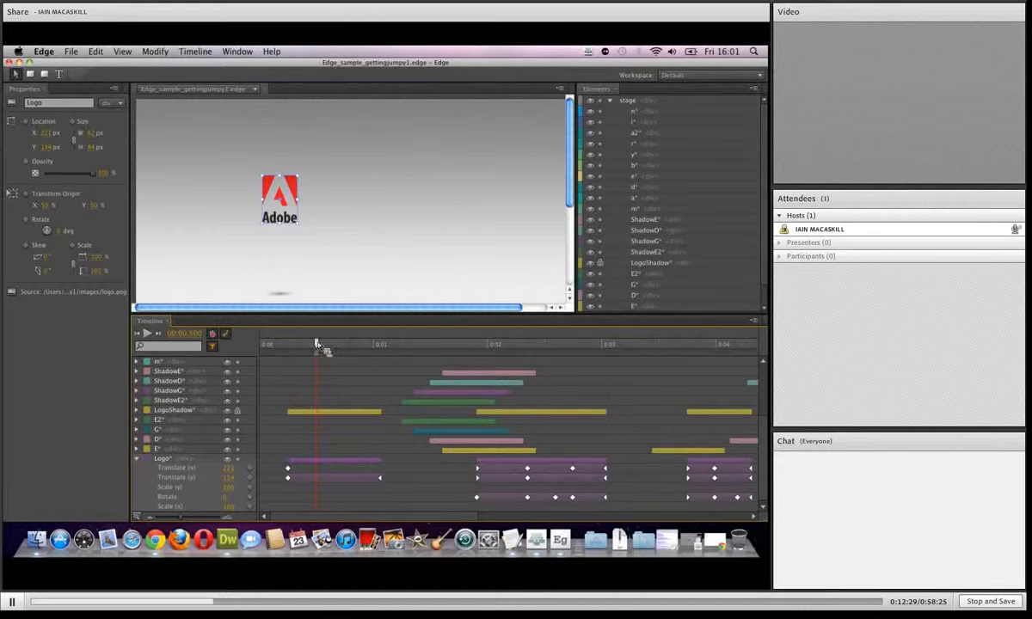
{"action": "left_click_drag", "start_coordinate": [318, 346], "coordinate": [364, 357]}
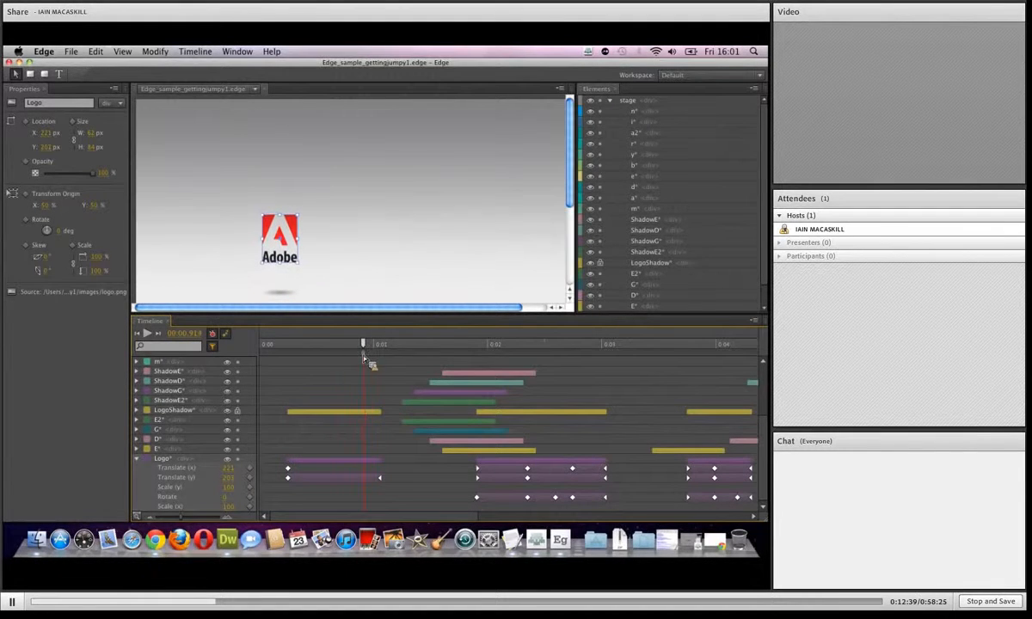
Select the Logo's first Translate (y) transition, view the available easing options and return the playhead to the animation's start.
{"action": "left_click", "coordinate": [338, 477]}
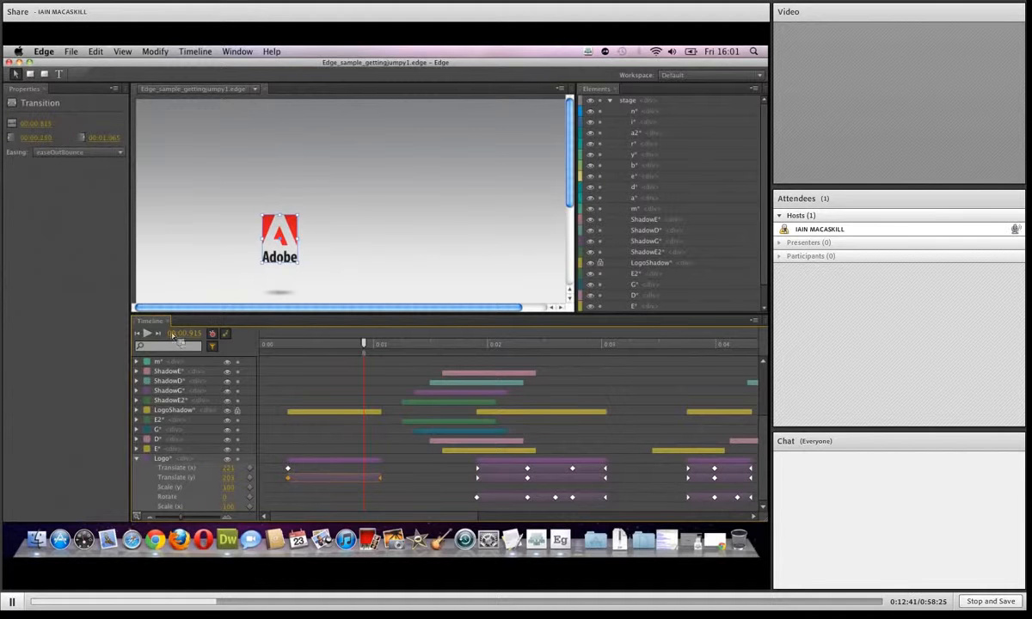
{"action": "left_click", "coordinate": [86, 155]}
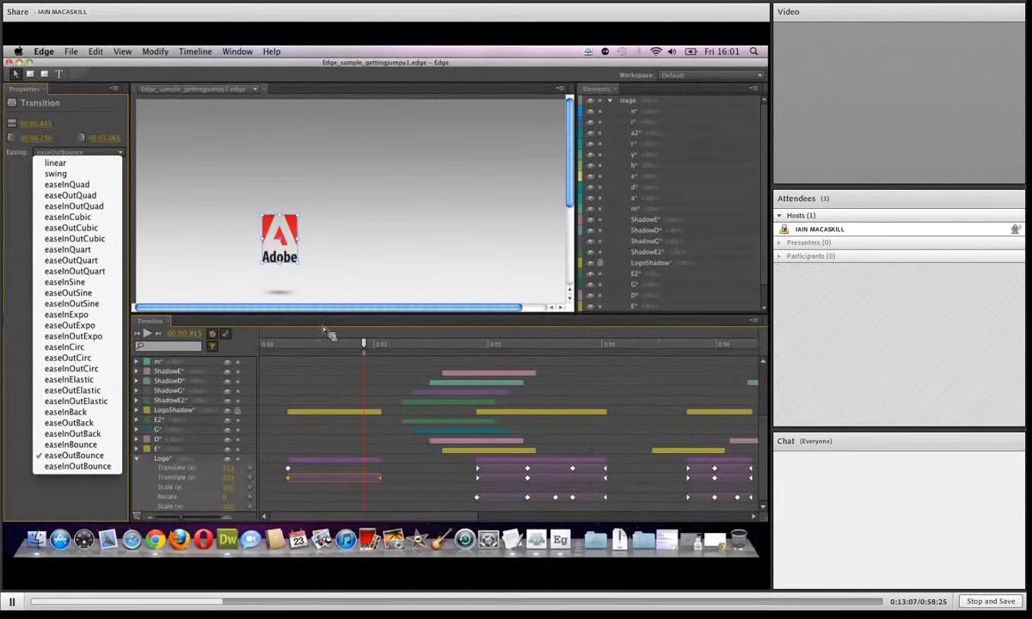
{"action": "left_click", "coordinate": [365, 345]}
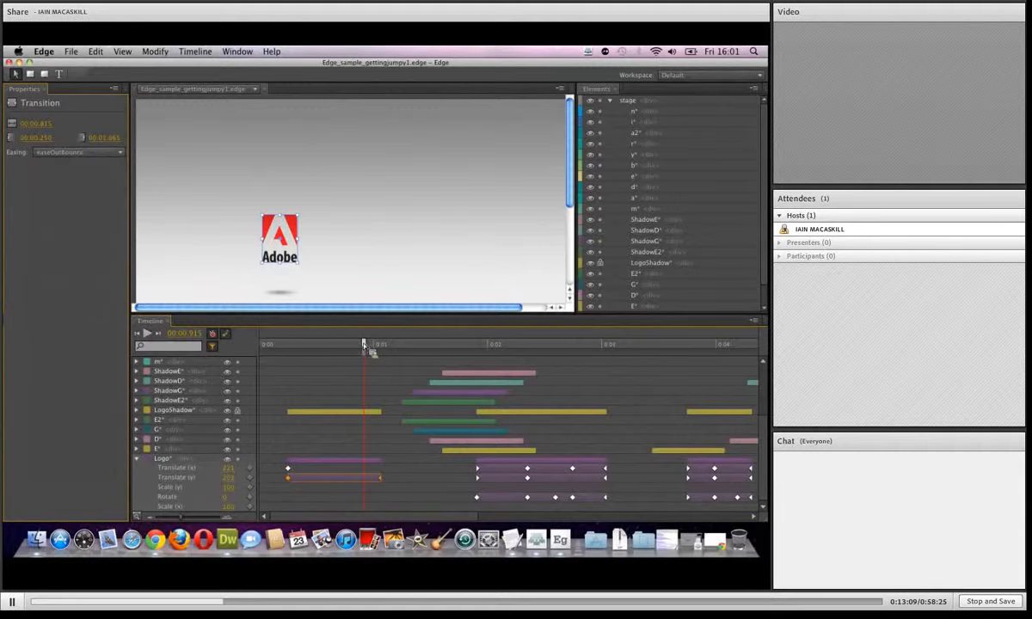
{"action": "mouse_move", "coordinate": [366, 345]}
{"action": "left_mouse_down"}
{"action": "mouse_move", "coordinate": [267, 345]}
{"action": "mouse_move", "coordinate": [547, 344]}
{"action": "mouse_move", "coordinate": [727, 330]}
{"action": "mouse_move", "coordinate": [363, 335]}
{"action": "left_mouse_up"}
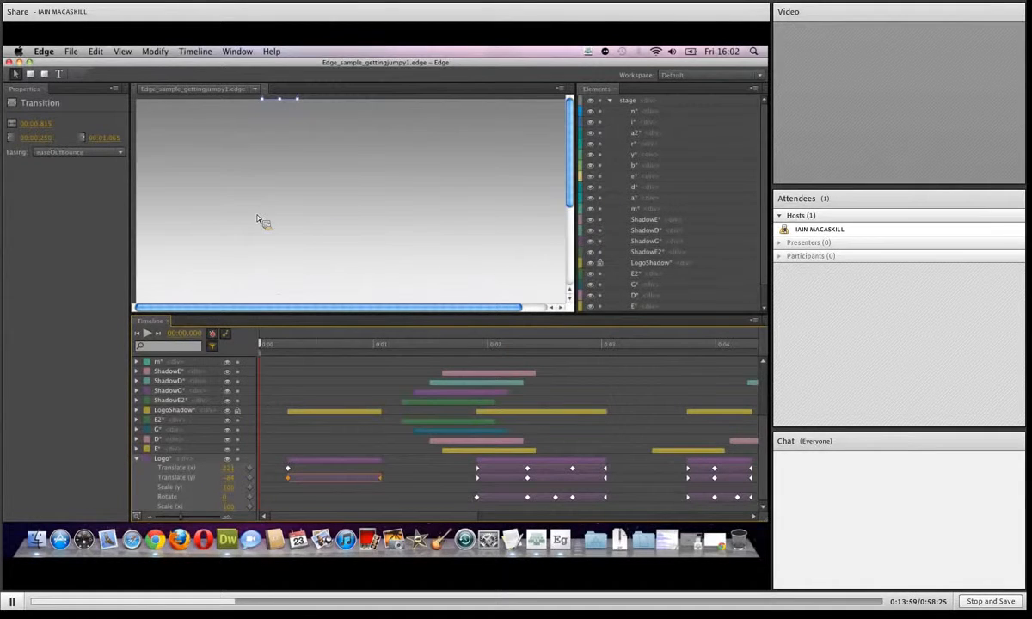
Open Edge_sample_solarsystem.edge from the solar system sample folder inside Adobe Edge.
{"action": "left_click", "coordinate": [72, 52]}
{"action": "mouse_move", "coordinate": [142, 87]}
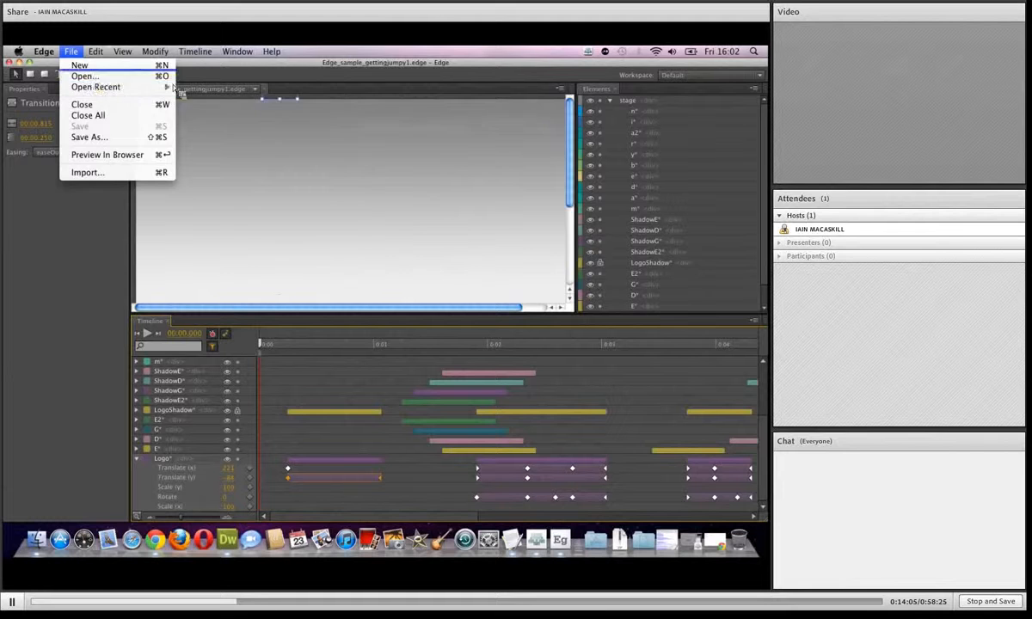
{"action": "left_click", "coordinate": [87, 78]}
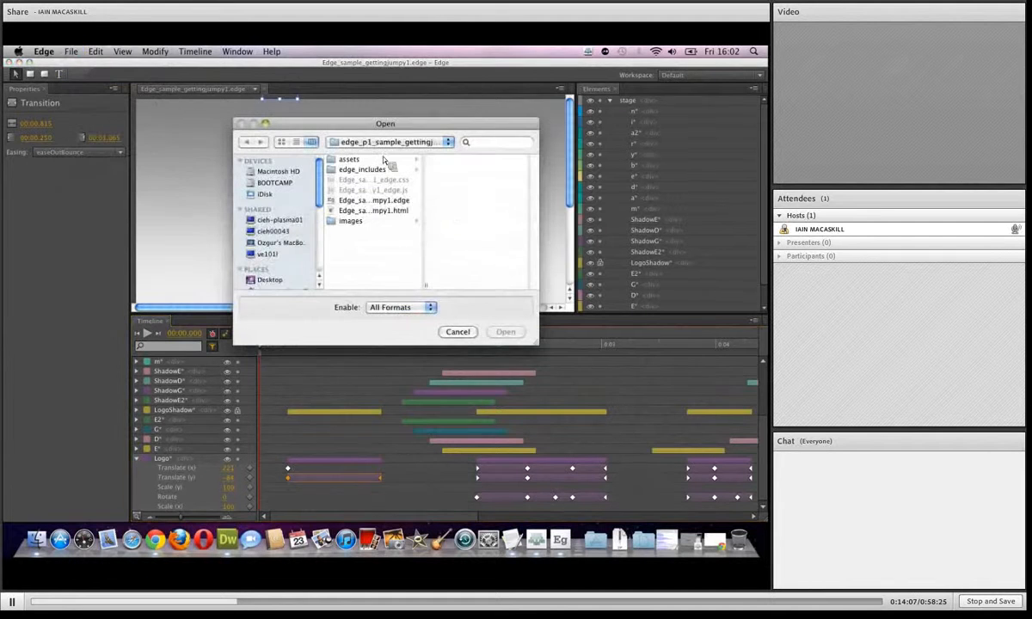
{"action": "left_click", "coordinate": [357, 143]}
{"action": "left_click", "coordinate": [380, 155]}
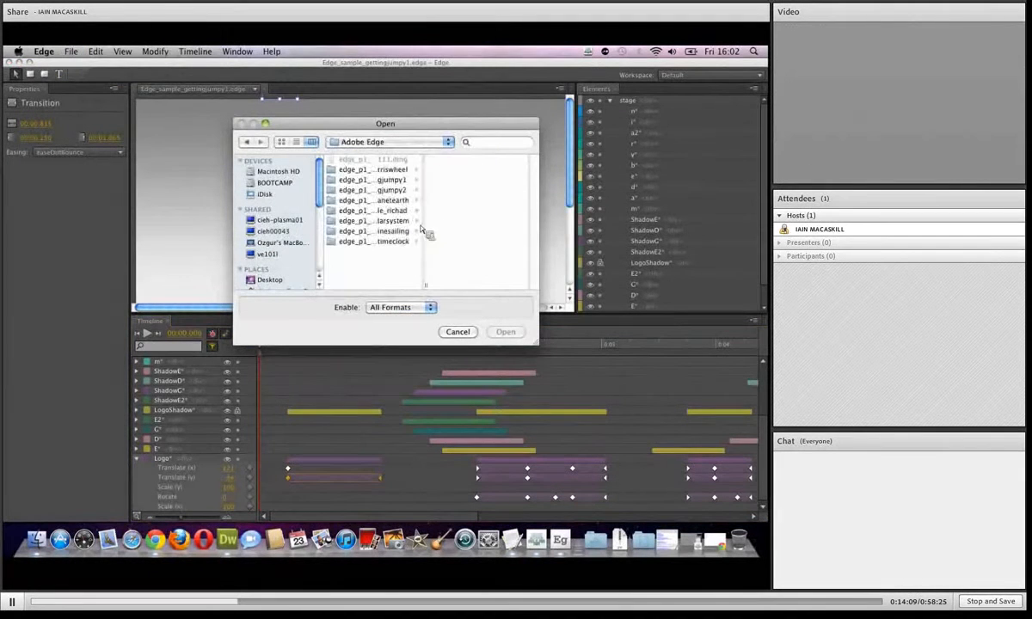
{"action": "left_click", "coordinate": [394, 233]}
{"action": "left_click", "coordinate": [392, 242]}
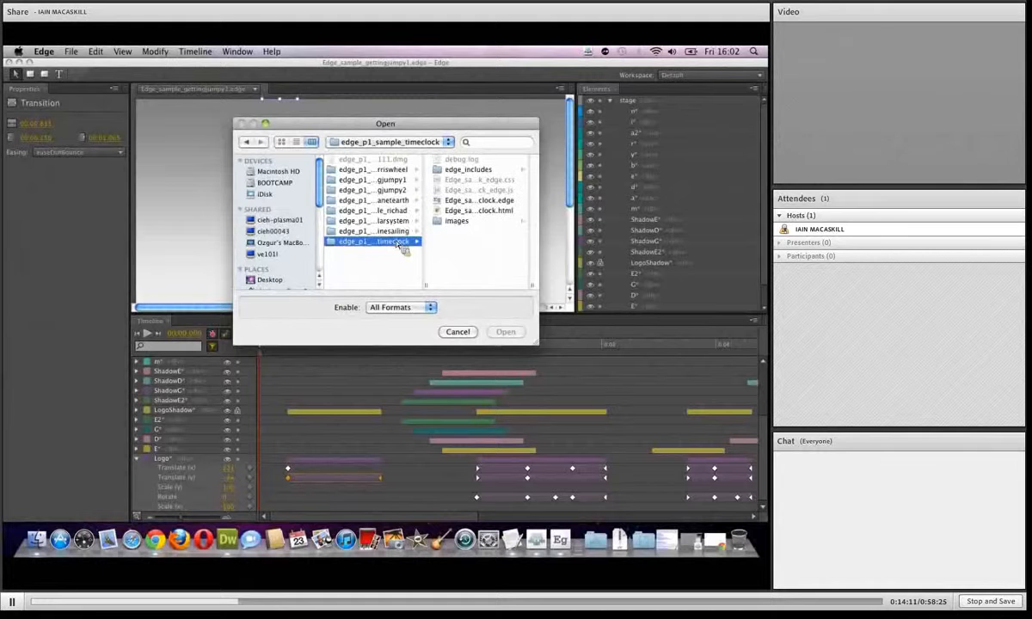
{"action": "left_click", "coordinate": [379, 221]}
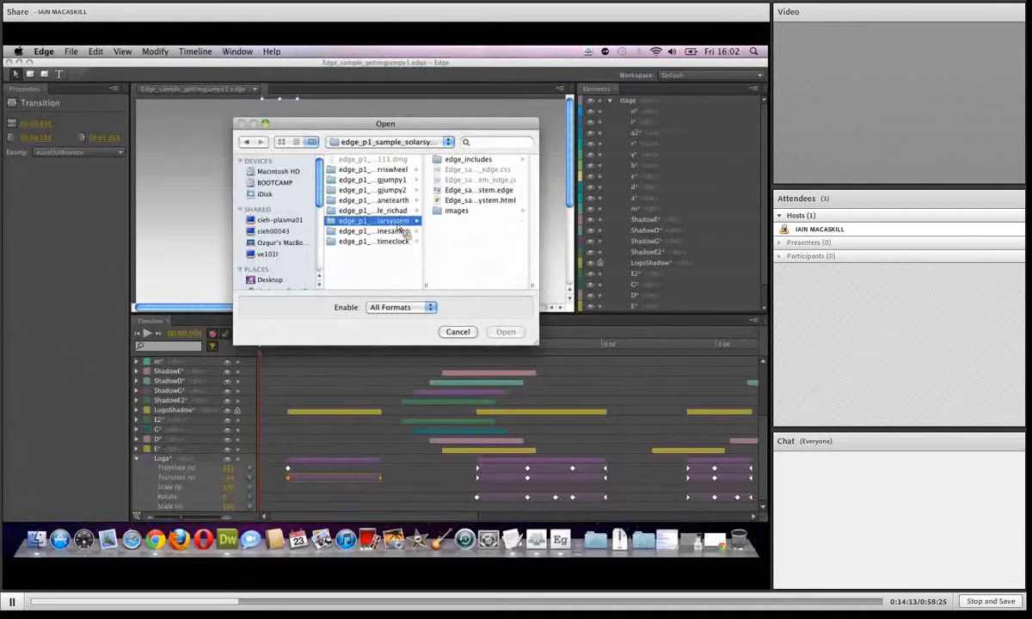
{"action": "left_click", "coordinate": [449, 200]}
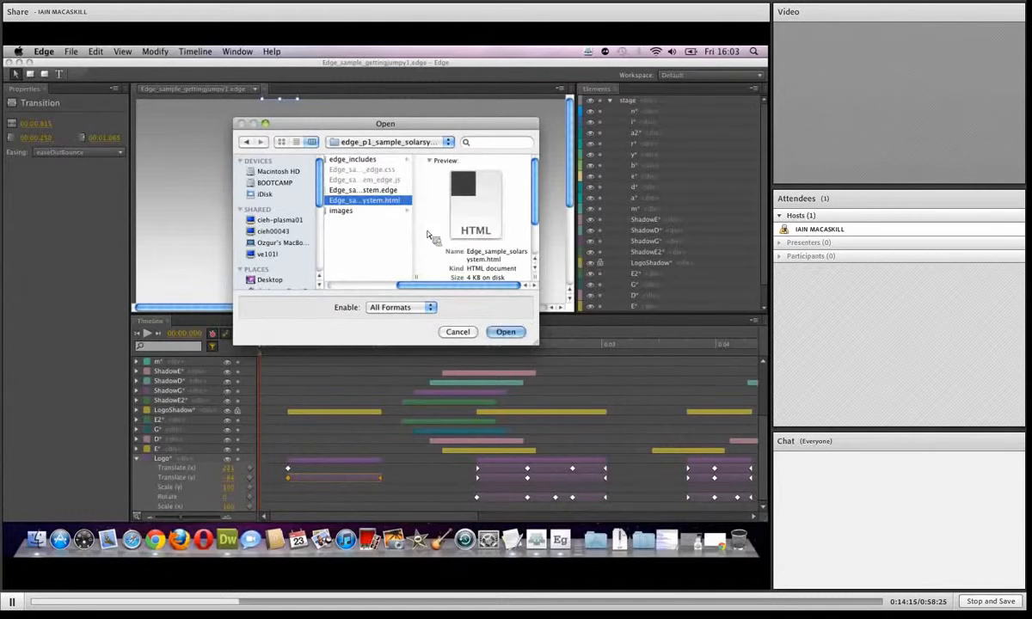
{"action": "left_click", "coordinate": [372, 190]}
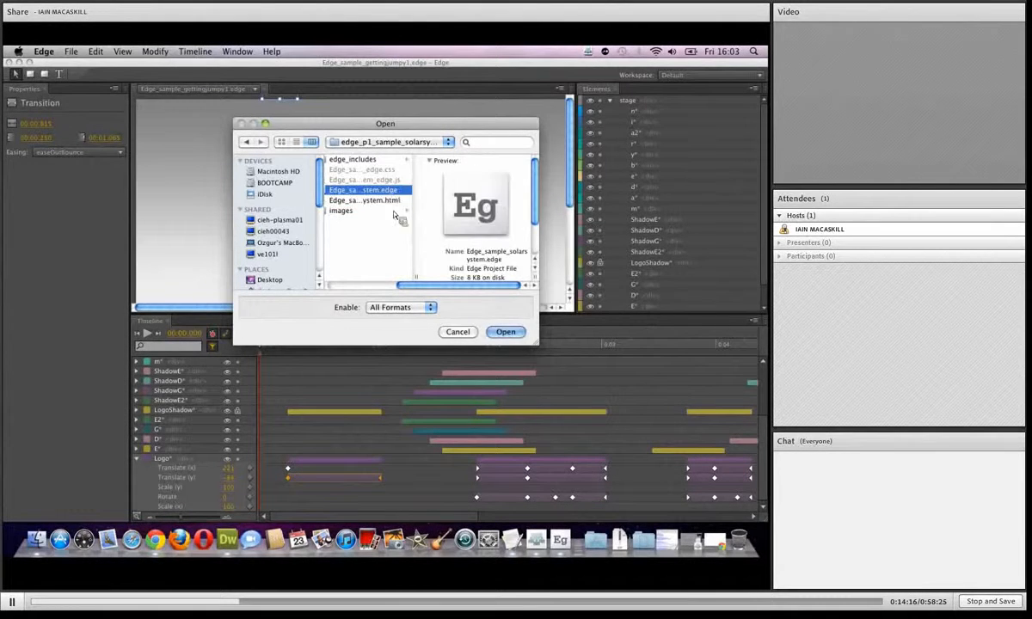
{"action": "left_click", "coordinate": [508, 333]}
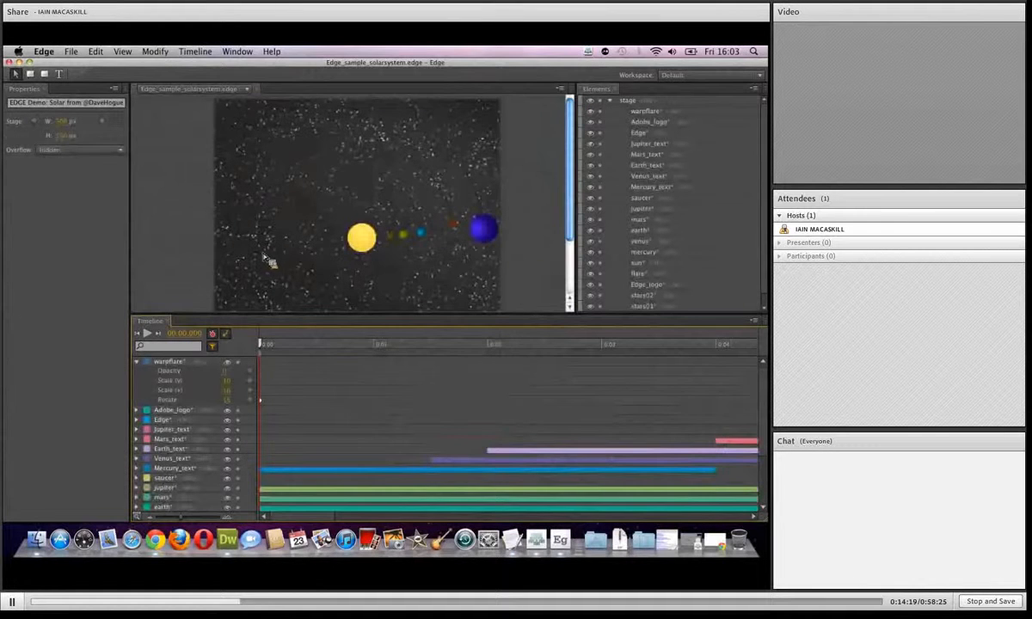
Play the solar system animation on the stage and create a new blank composition.
{"action": "key", "text": "space"}
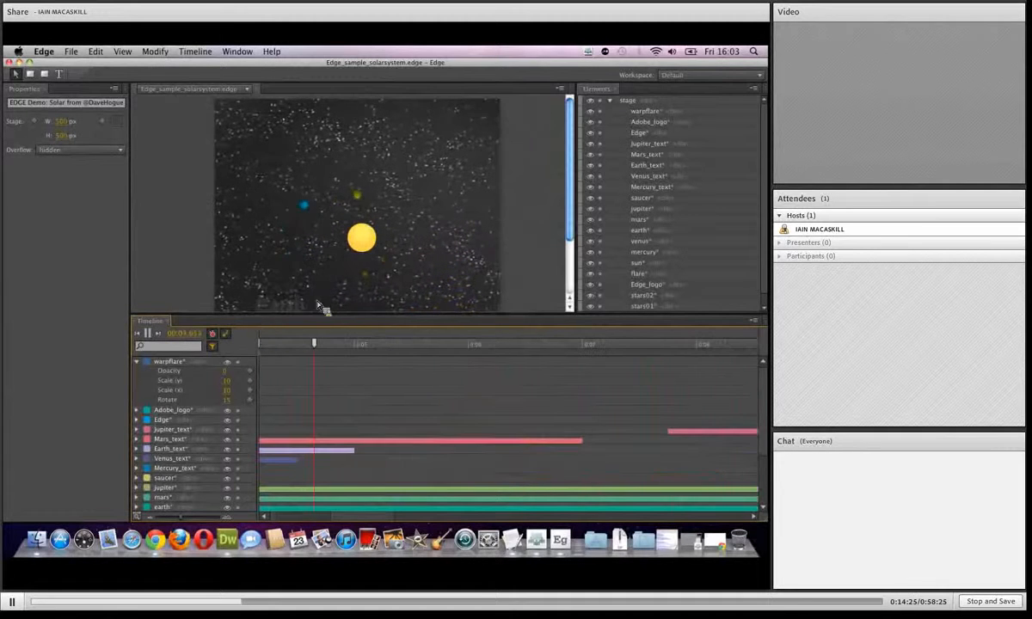
{"action": "left_click", "coordinate": [96, 52]}
{"action": "mouse_move", "coordinate": [71, 52]}
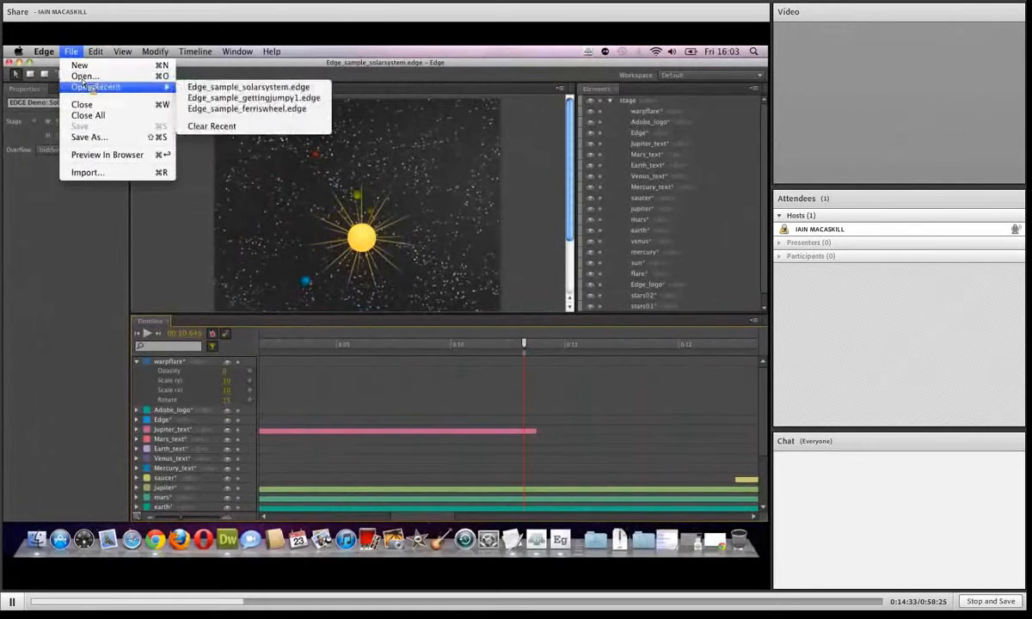
{"action": "left_click", "coordinate": [80, 65]}
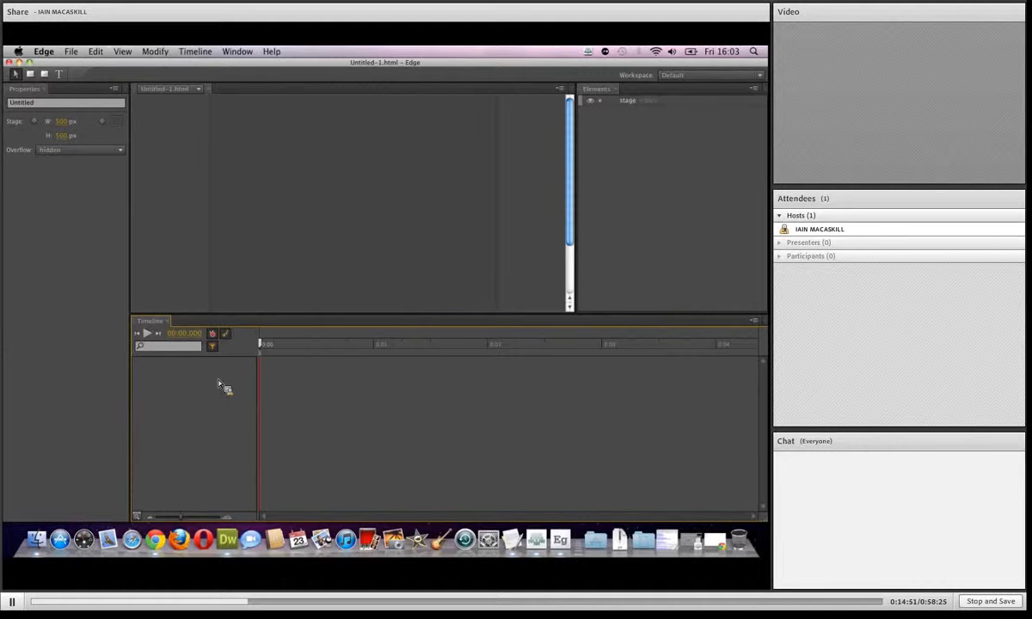
Switch to Chrome, return the Adobe Labs tab to the Adobe Edge Preview page and read through its preview highlights.
{"action": "left_click", "coordinate": [157, 540]}
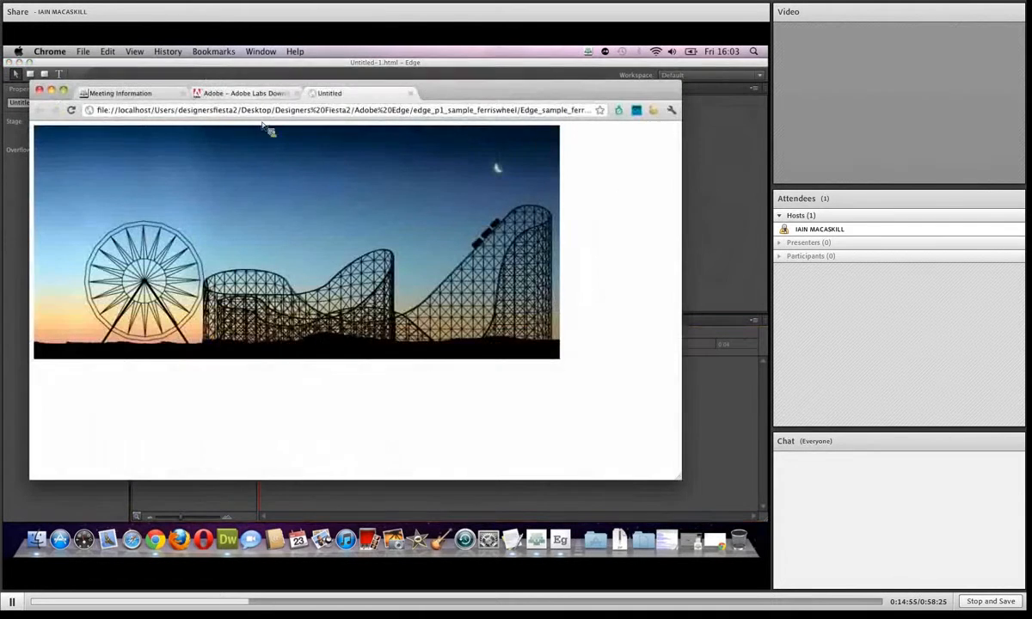
{"action": "left_click", "coordinate": [248, 93]}
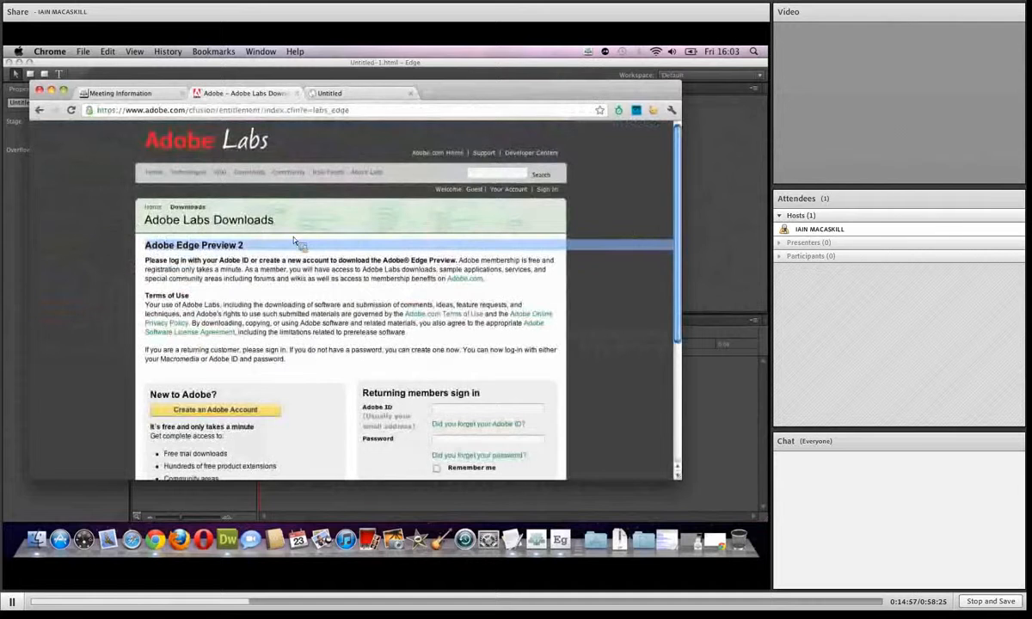
{"action": "right_click", "coordinate": [42, 112]}
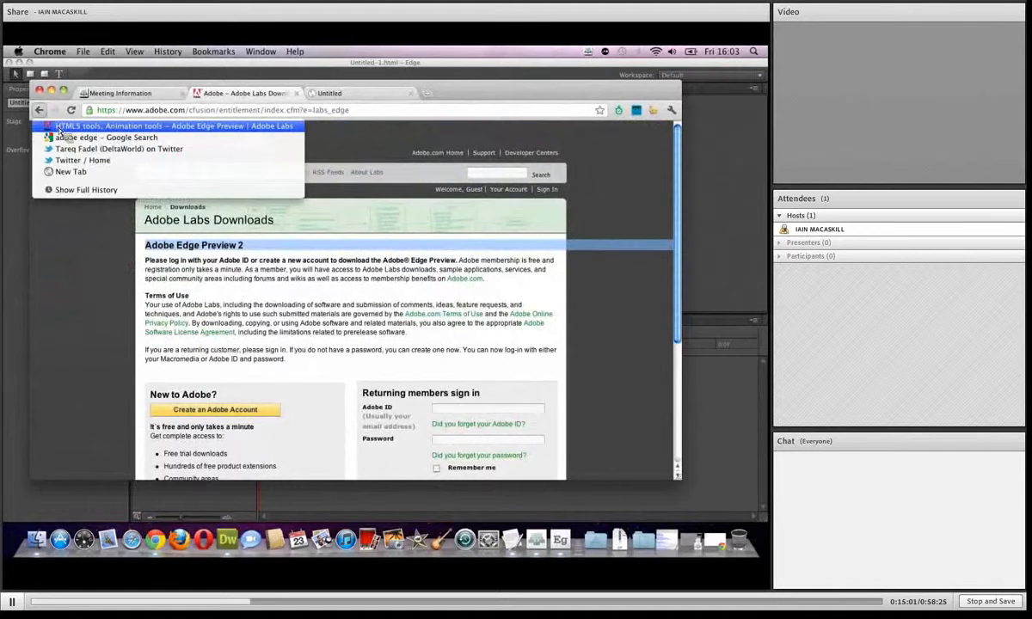
{"action": "left_click", "coordinate": [59, 128]}
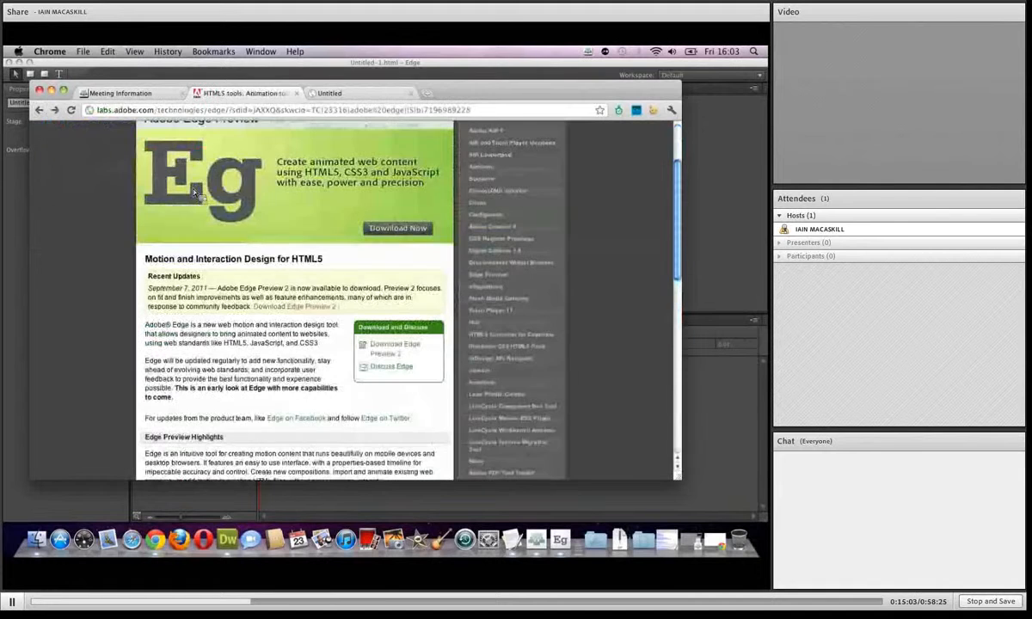
{"action": "left_click_drag", "start_coordinate": [695, 168], "coordinate": [456, 274]}
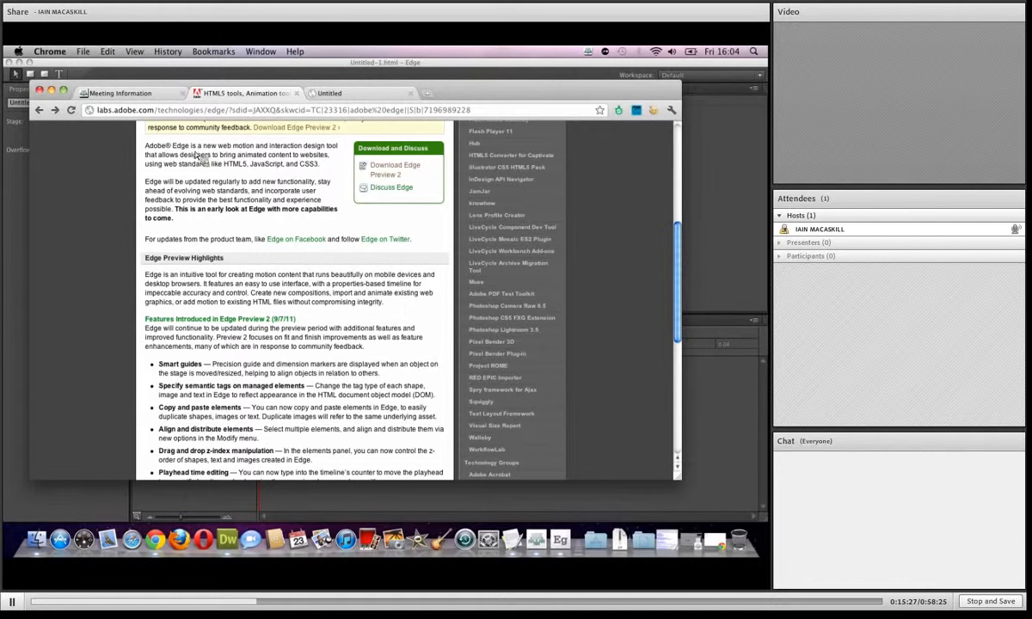
Close the Adobe Labs browser window and the Edge window, and search for "muse" in a new Chrome window.
{"action": "left_click", "coordinate": [39, 89]}
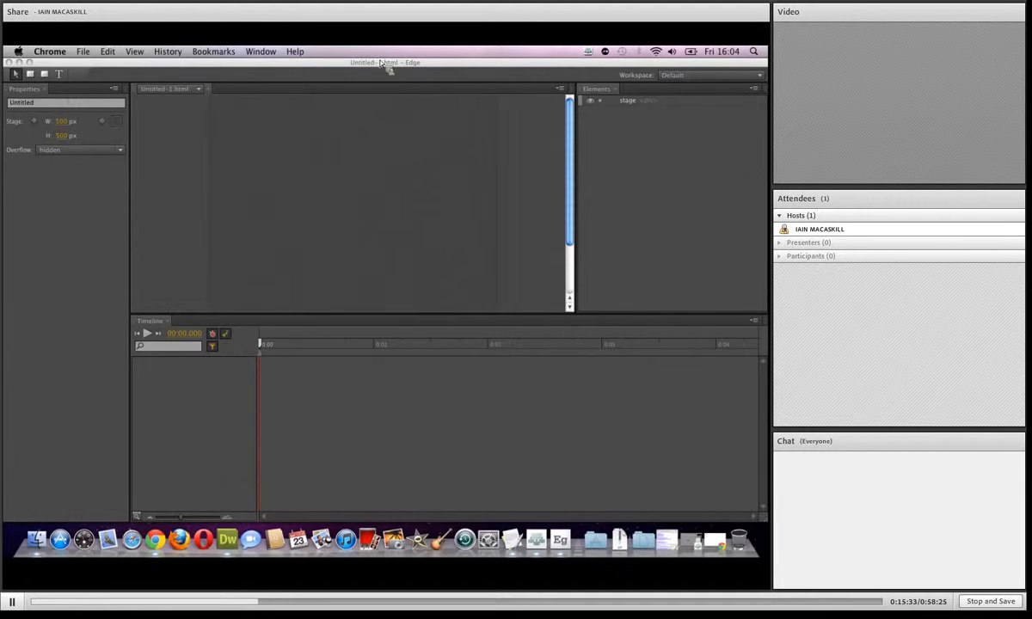
{"action": "left_click", "coordinate": [9, 62]}
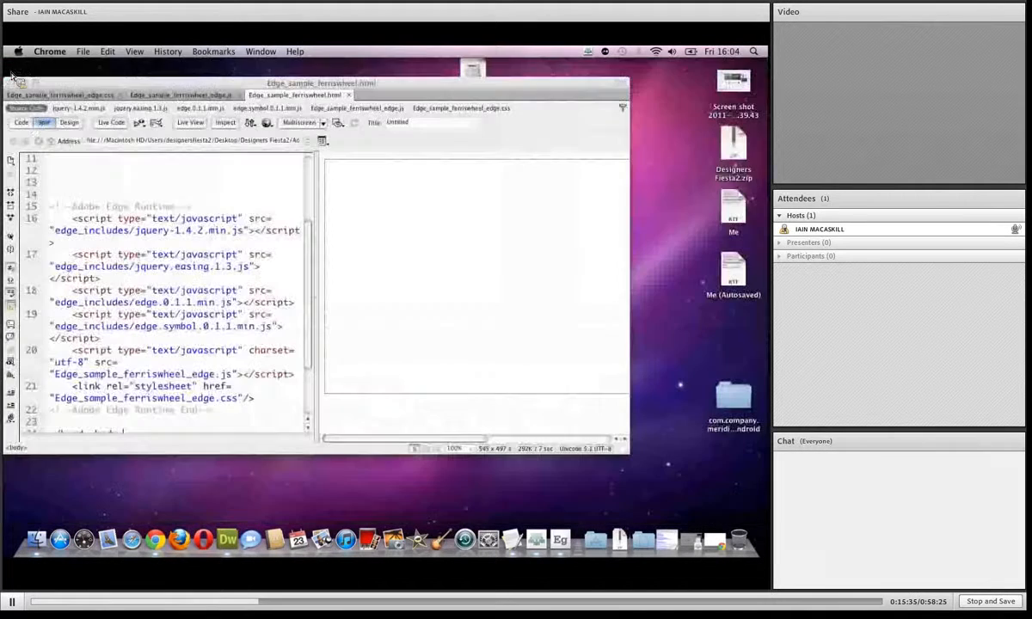
{"action": "left_click", "coordinate": [161, 540]}
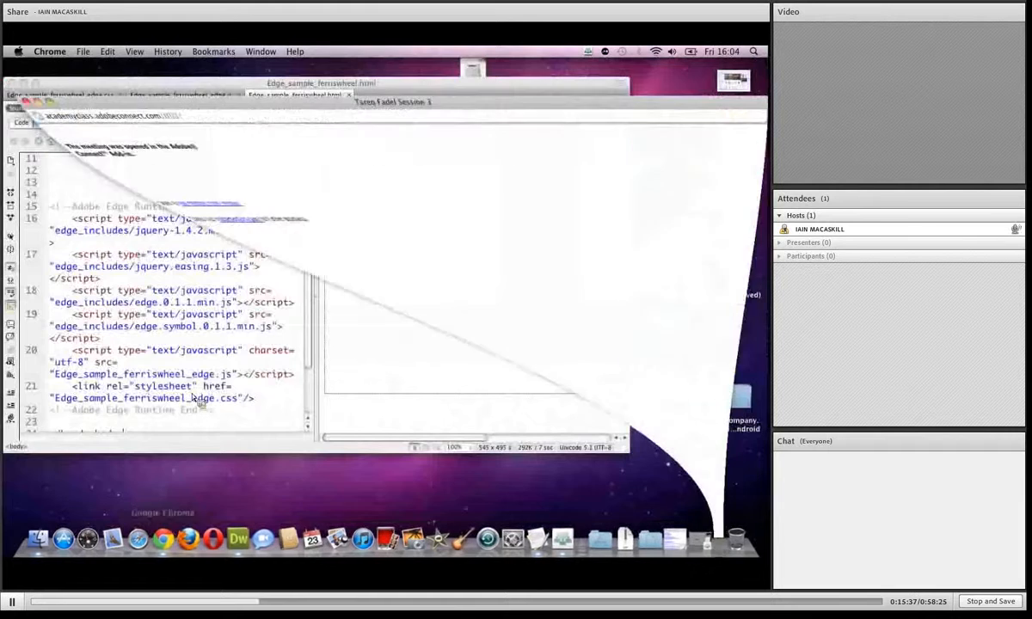
{"action": "key", "text": "super+n"}
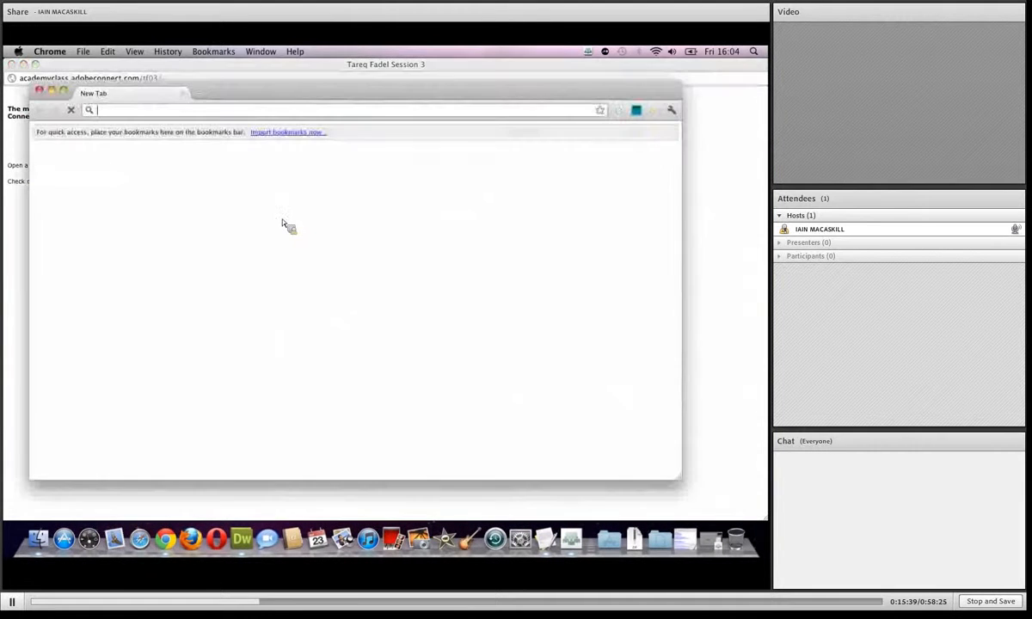
{"action": "type", "text": "muse"}
{"action": "key", "text": "Return"}
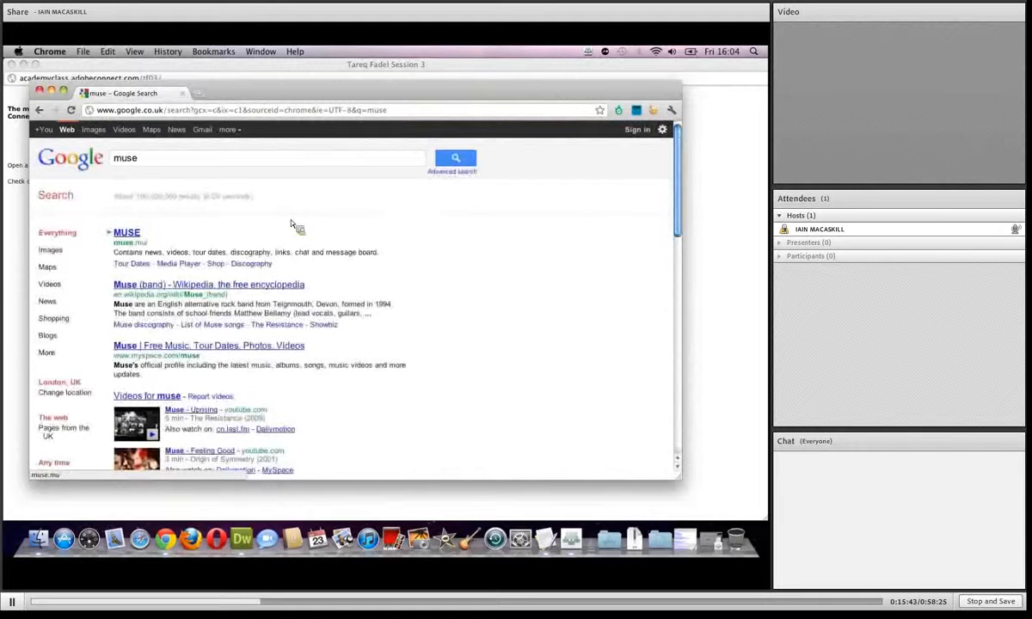
Open Adobe's Muse (code name) site from the search results and look through its home page.
{"action": "scroll", "coordinate": [679, 198], "scroll_direction": "down", "scroll_amount": 1}
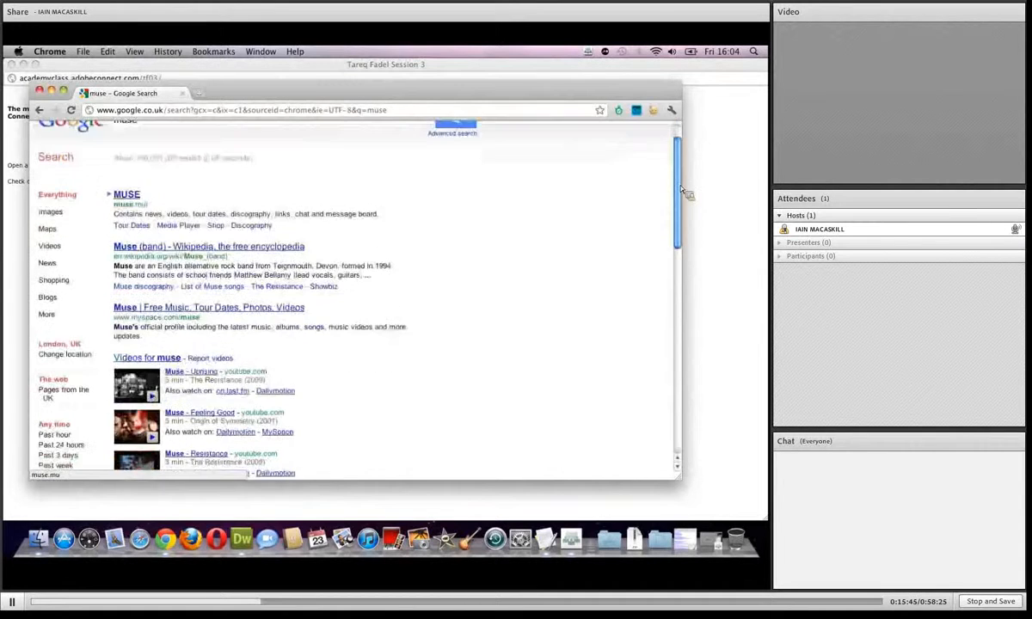
{"action": "scroll", "coordinate": [682, 189], "scroll_direction": "down", "scroll_amount": 5}
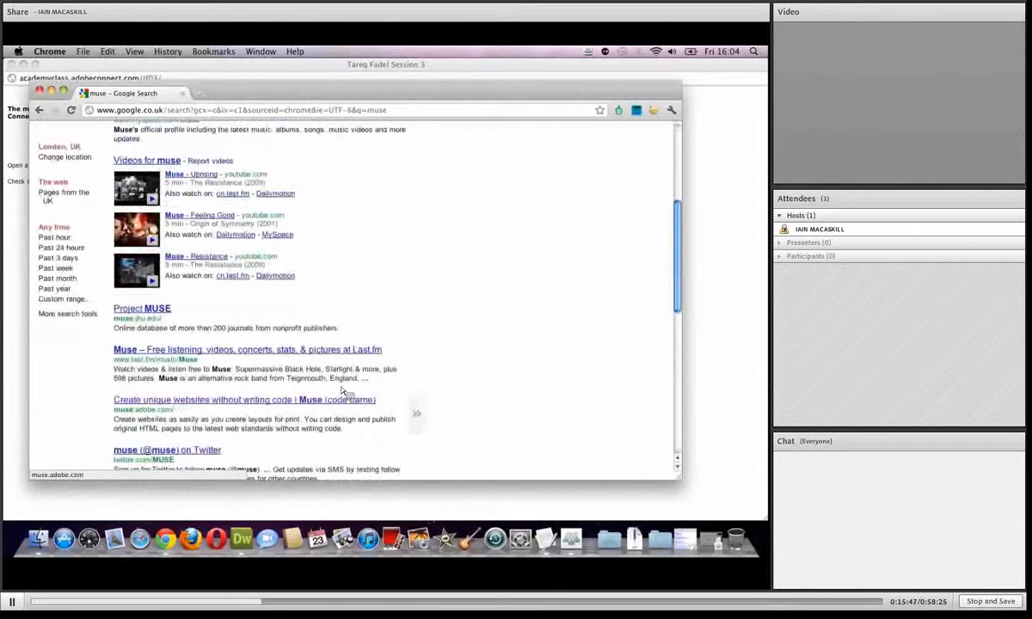
{"action": "left_click", "coordinate": [342, 393]}
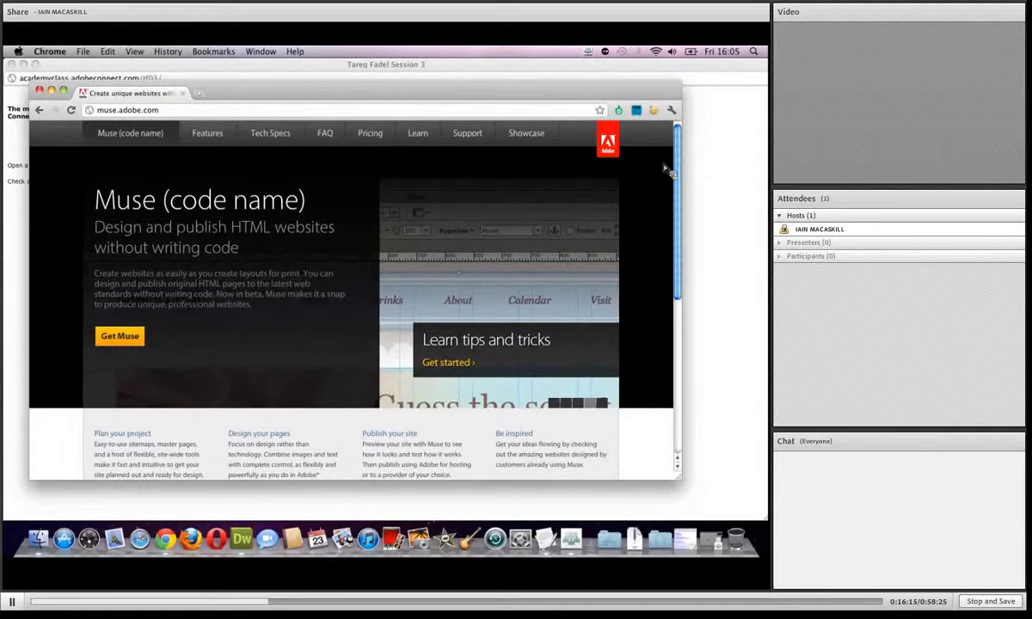
{"action": "left_click_drag", "start_coordinate": [678, 170], "coordinate": [680, 211]}
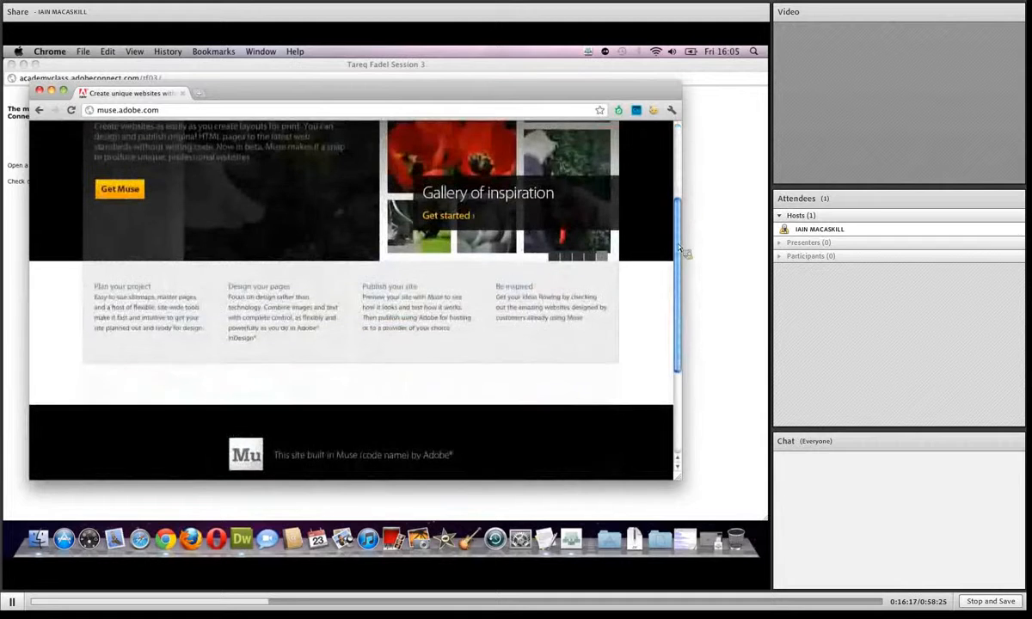
{"action": "scroll", "coordinate": [682, 224], "scroll_direction": "up", "scroll_amount": 3}
{"action": "scroll", "coordinate": [679, 238], "scroll_direction": "up", "scroll_amount": 2}
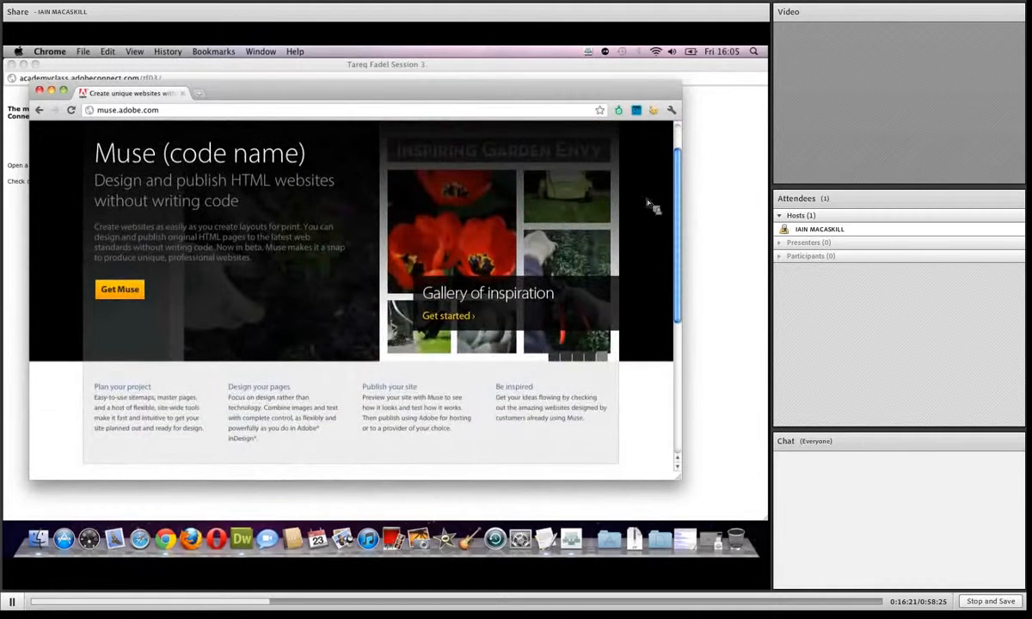
{"action": "scroll", "coordinate": [635, 185], "scroll_direction": "up", "scroll_amount": 2}
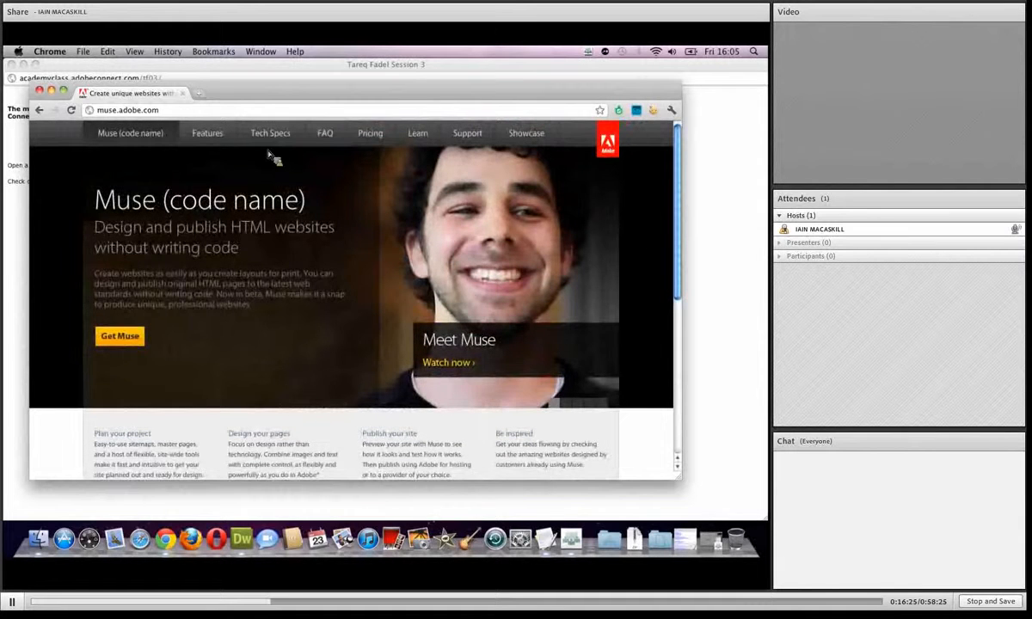
Open the illustrator's portfolio example in the Muse Showcase and visit its live website.
{"action": "left_click", "coordinate": [541, 136]}
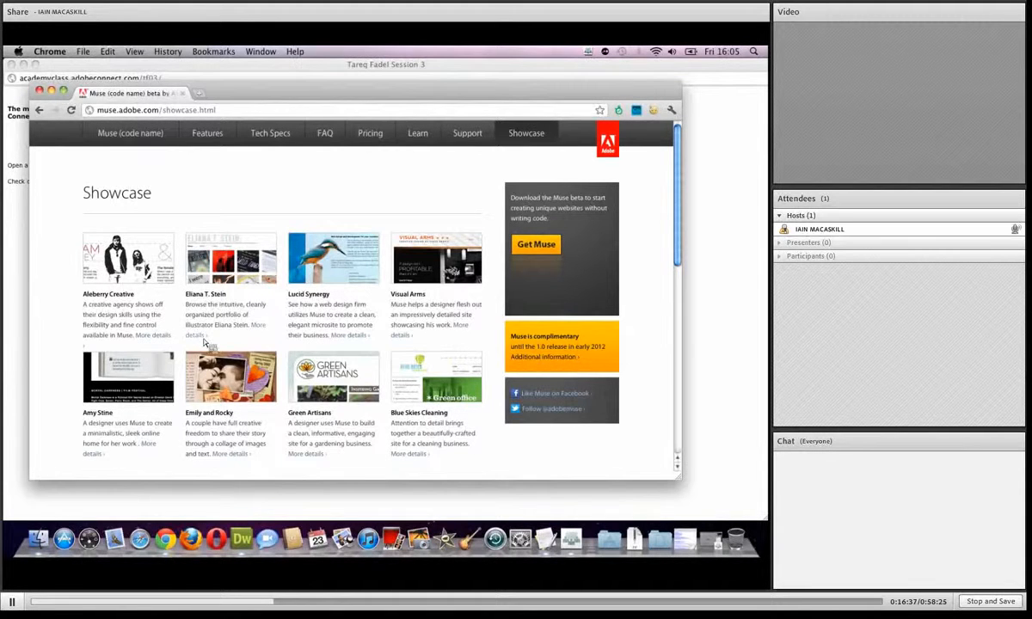
{"action": "left_click", "coordinate": [219, 254]}
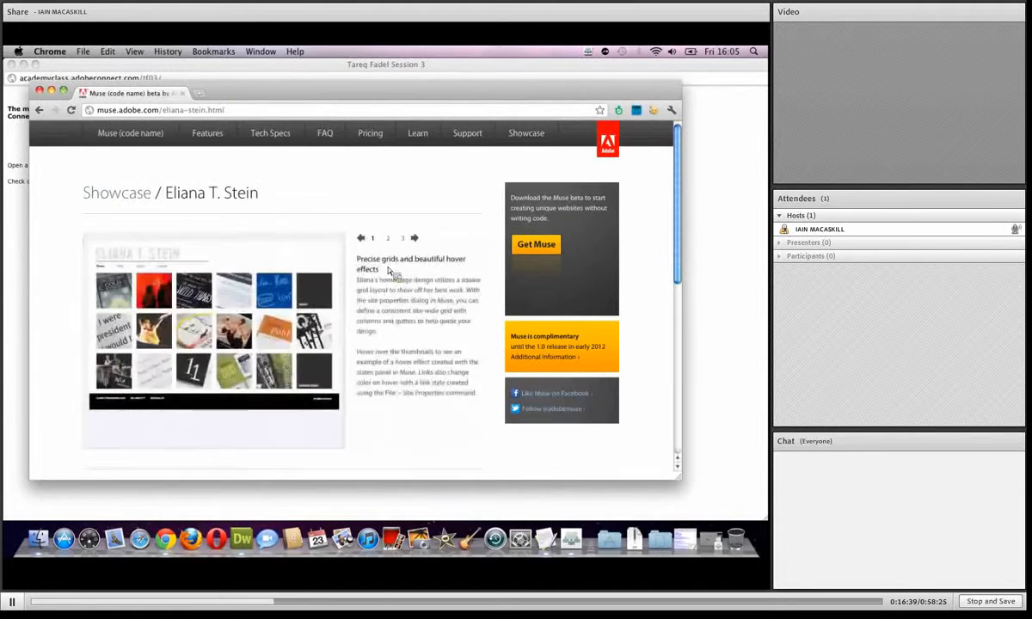
{"action": "left_click", "coordinate": [232, 295]}
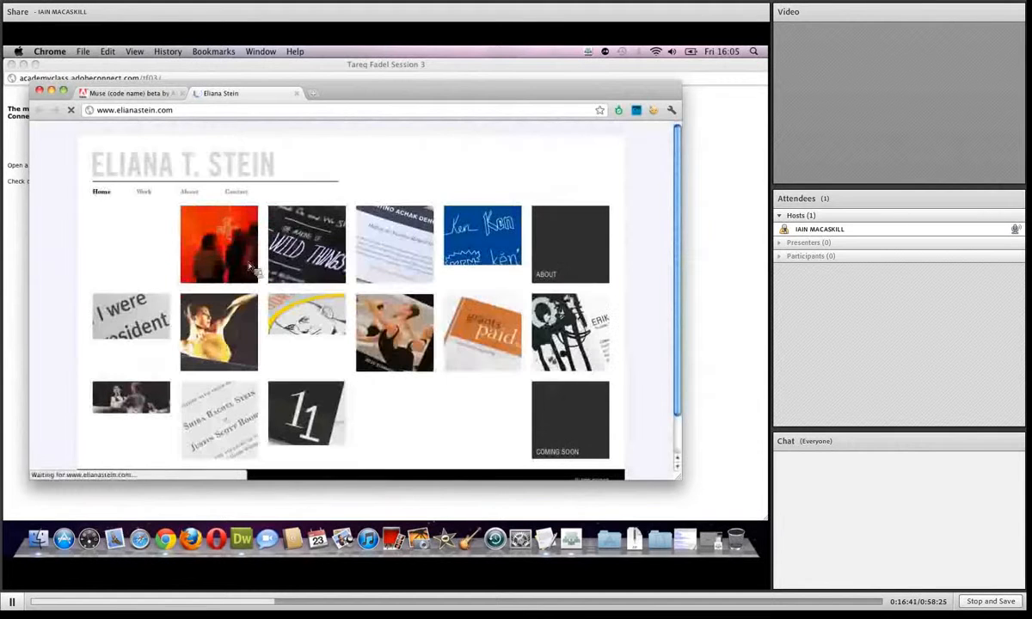
Browse the portfolio site's About, Work and Contact pages, and return to its Muse showcase page.
{"action": "left_click", "coordinate": [576, 241]}
{"action": "left_click", "coordinate": [153, 192]}
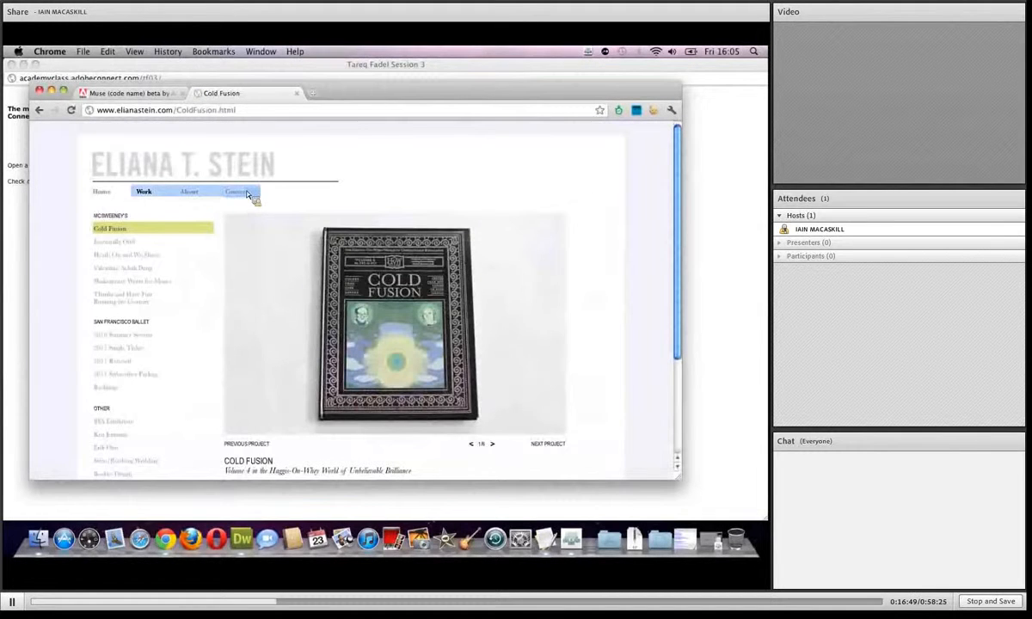
{"action": "left_click", "coordinate": [238, 197]}
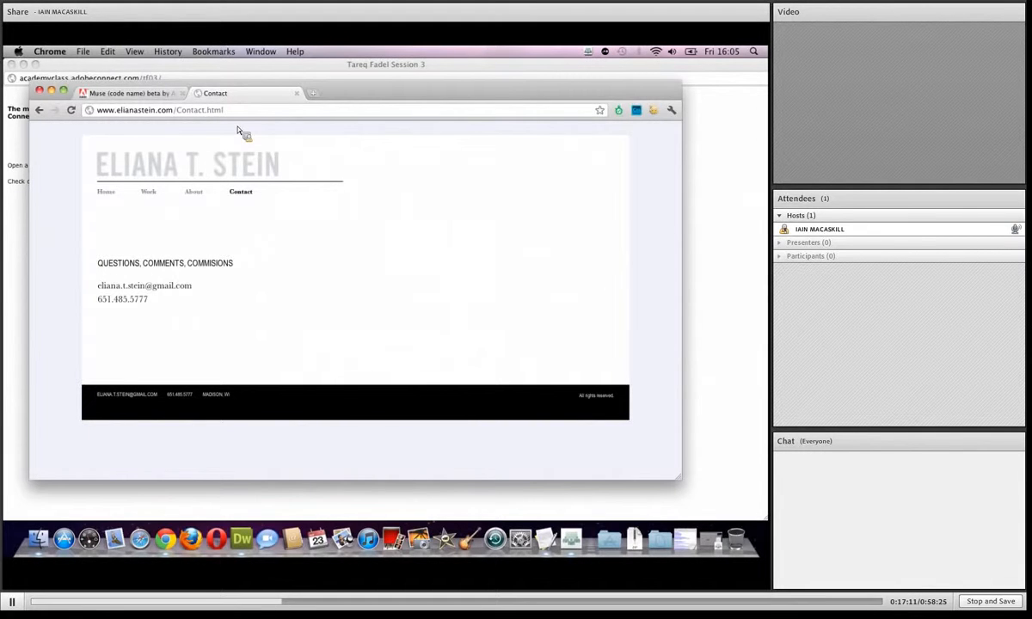
{"action": "left_click", "coordinate": [39, 110]}
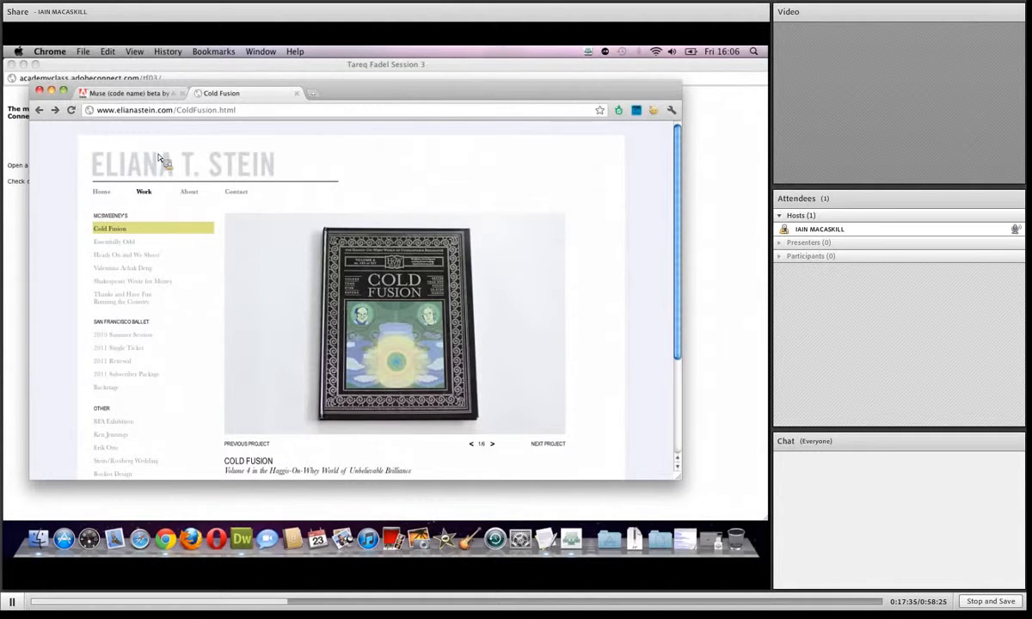
{"action": "left_click", "coordinate": [40, 112]}
{"action": "left_click", "coordinate": [45, 110]}
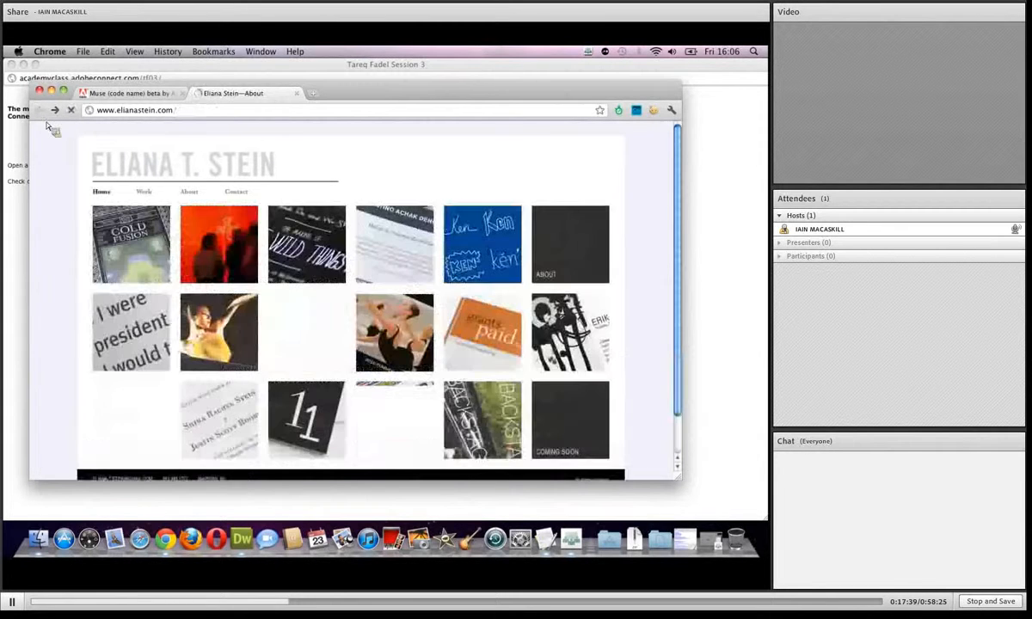
{"action": "left_click", "coordinate": [39, 110]}
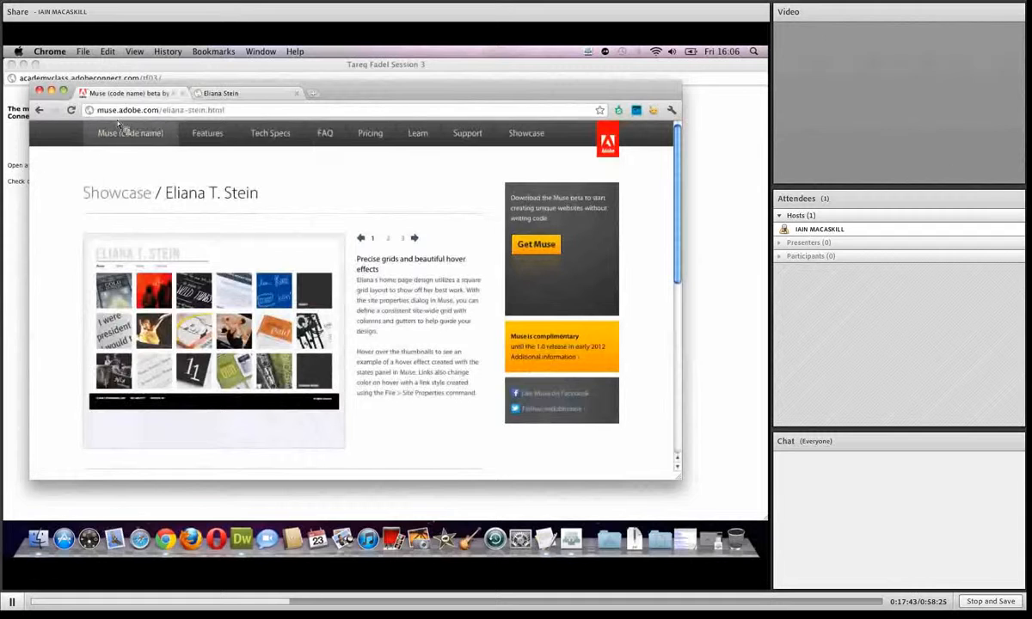
Open the Lucid Synergy example in the Muse Showcase, and visit its live website up to the What we do page.
{"action": "left_click", "coordinate": [526, 138]}
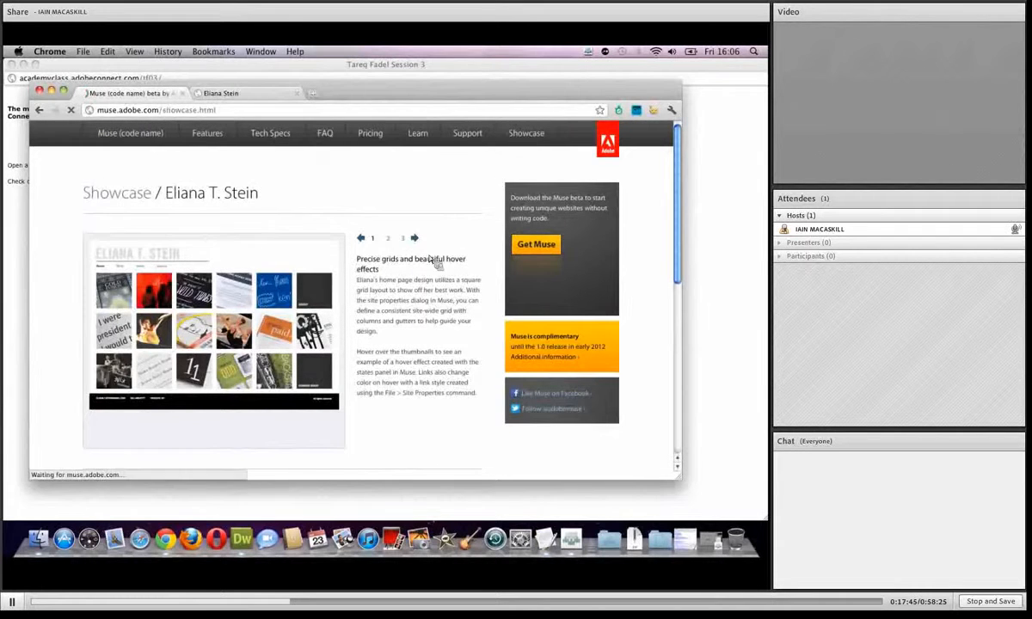
{"action": "left_click", "coordinate": [310, 244]}
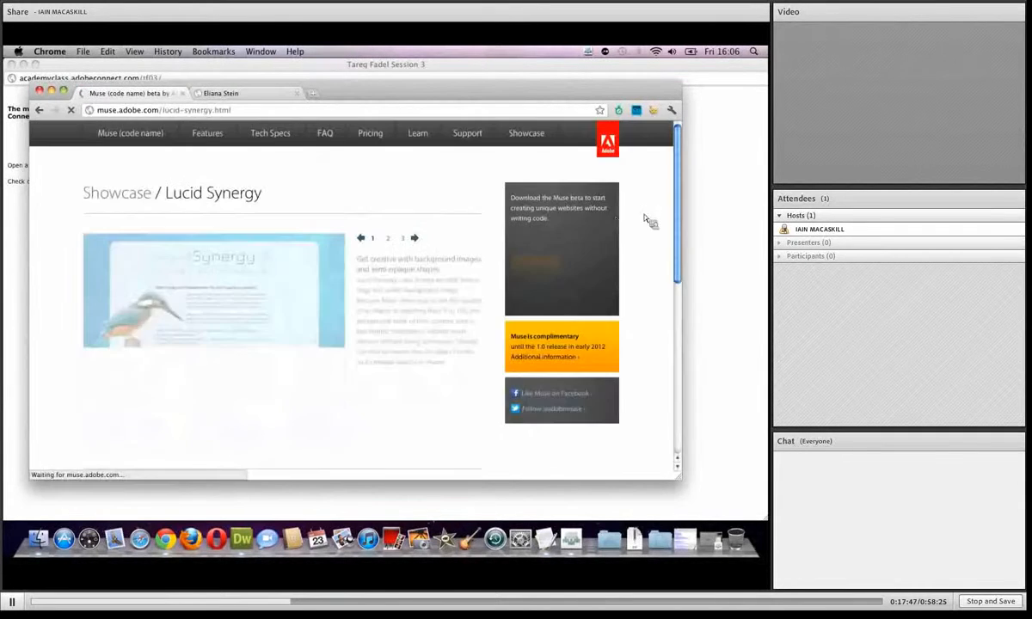
{"action": "left_click", "coordinate": [331, 241]}
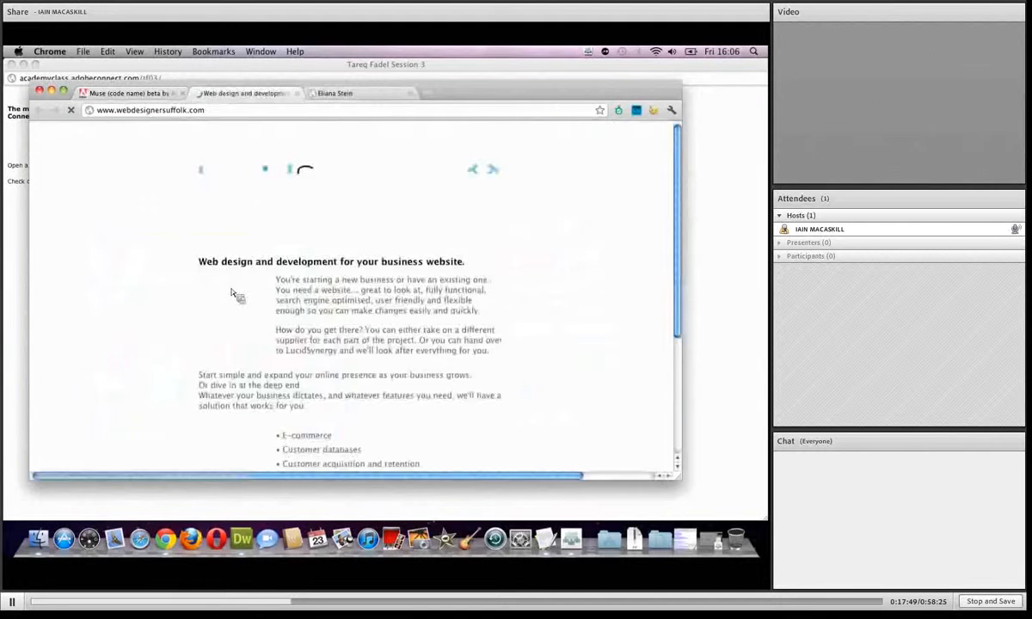
{"action": "scroll", "coordinate": [680, 186], "scroll_direction": "down", "scroll_amount": 2}
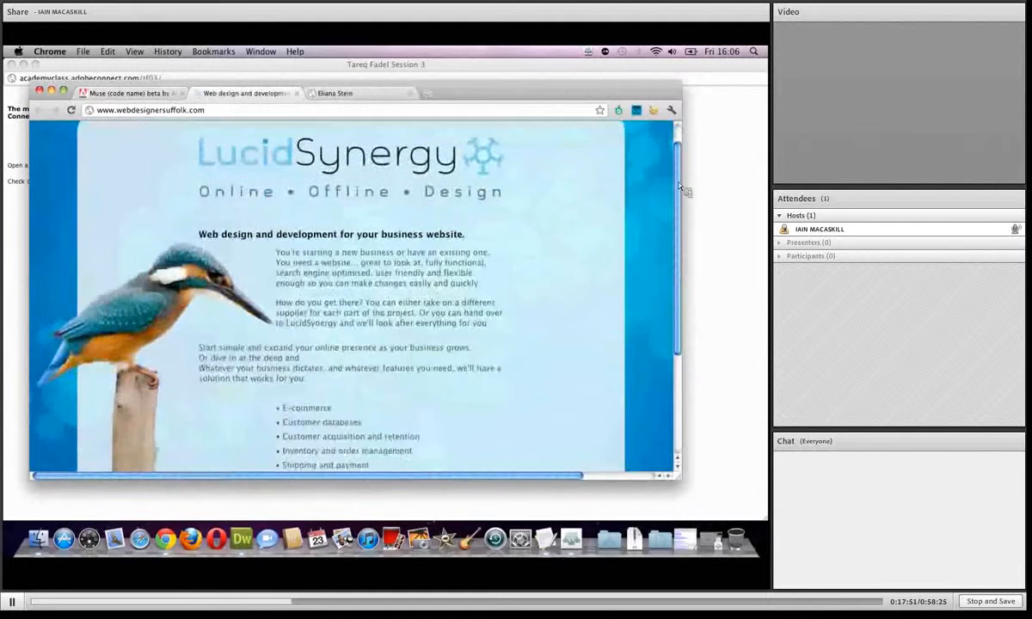
{"action": "scroll", "coordinate": [679, 185], "scroll_direction": "down", "scroll_amount": 5}
{"action": "left_click", "coordinate": [370, 437]}
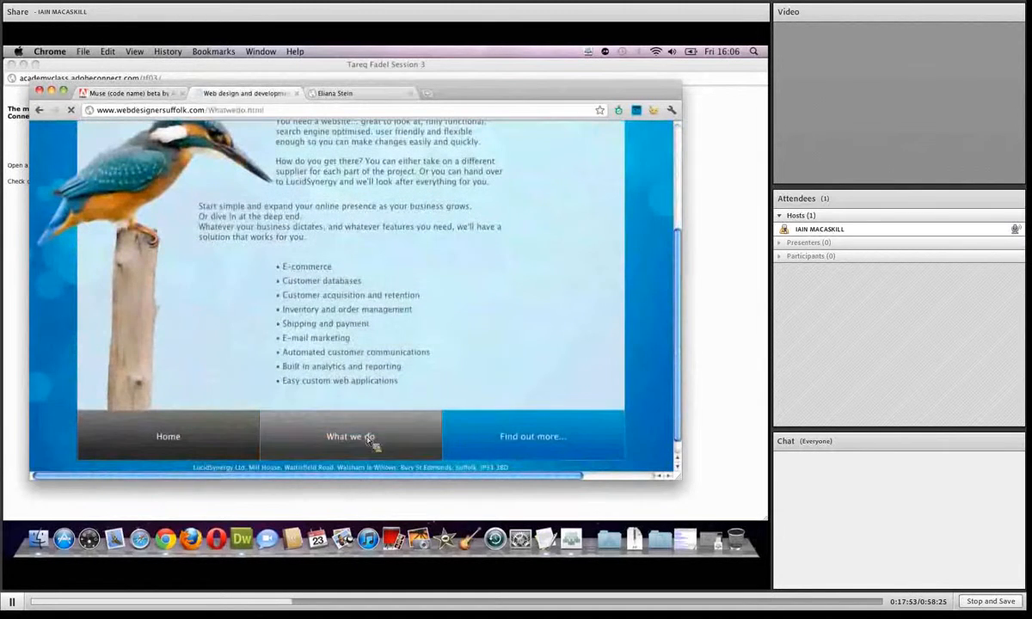
Bring Chrome back to the front and minimize the Adobe Connect meeting launch window.
{"action": "left_click", "coordinate": [685, 203]}
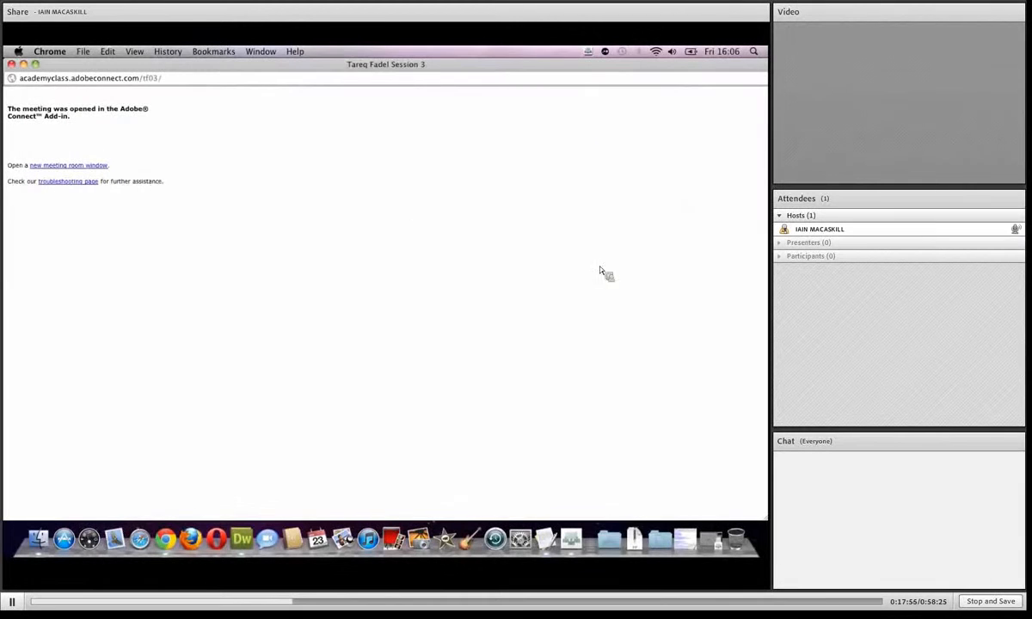
{"action": "key", "text": "super+Tab"}
{"action": "key", "text": "super+Tab"}
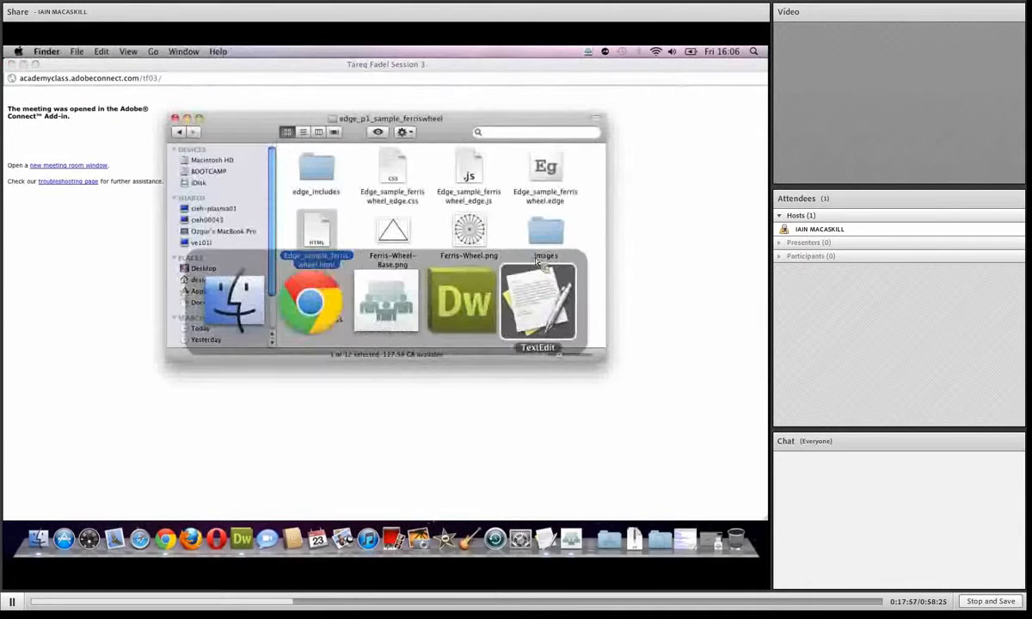
{"action": "key", "text": "super+Tab"}
{"action": "key", "text": "super+Tab"}
{"action": "key", "text": "super+Tab"}
{"action": "key", "text": "super+Tab"}
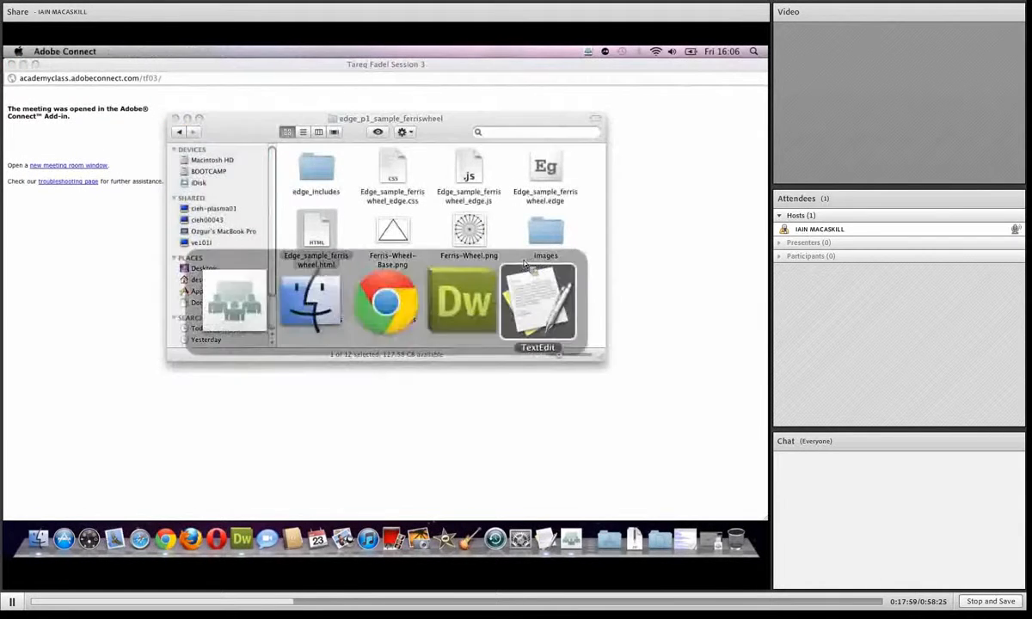
{"action": "key", "text": "super+Tab"}
{"action": "key", "text": "super+Tab"}
{"action": "key", "text": "super+Tab"}
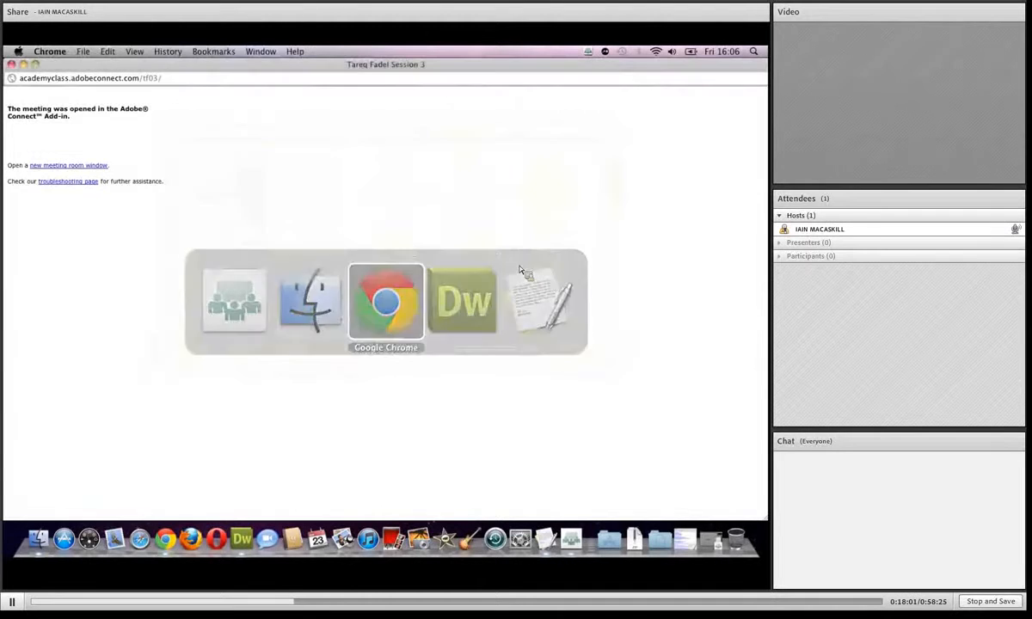
{"action": "left_click", "coordinate": [23, 64]}
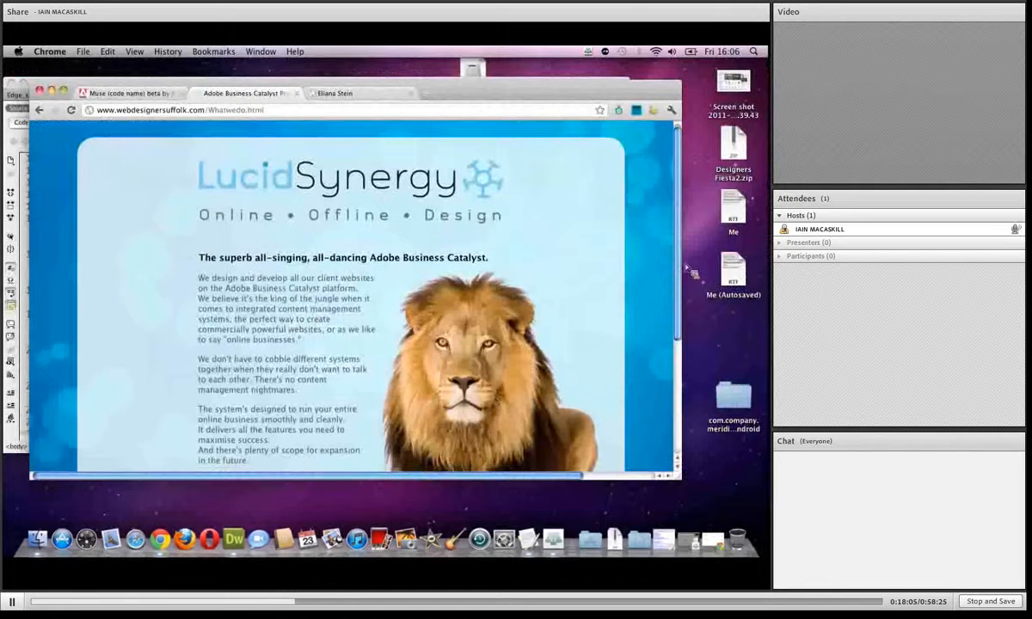
Look through the Lucid Synergy site's What we do and Find out more pages.
{"action": "scroll", "coordinate": [633, 307], "scroll_direction": "down", "scroll_amount": 3}
{"action": "scroll", "coordinate": [676, 302], "scroll_direction": "down", "scroll_amount": 2}
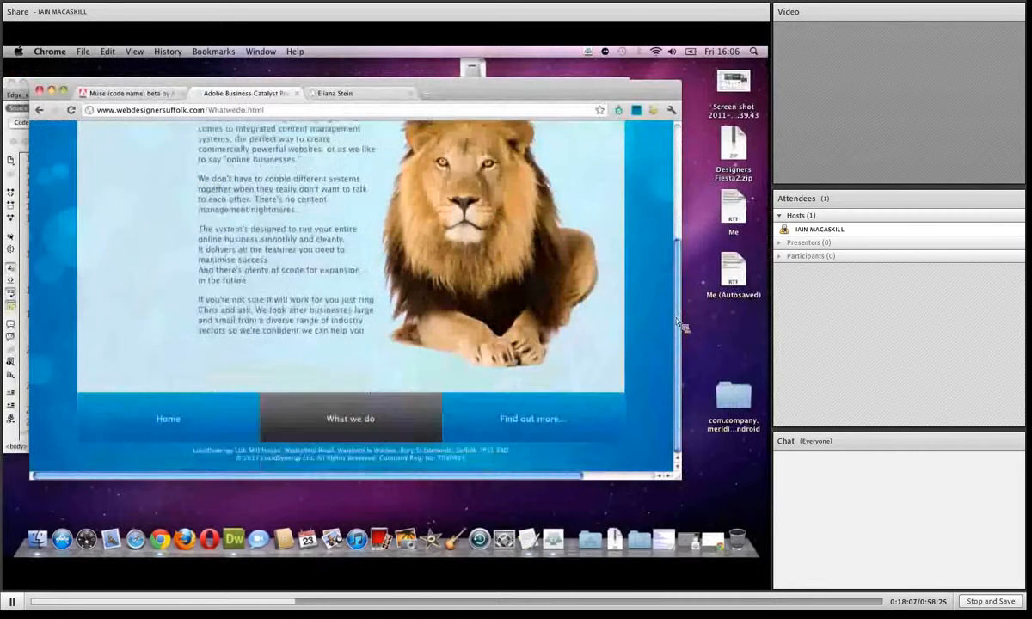
{"action": "left_click", "coordinate": [525, 409]}
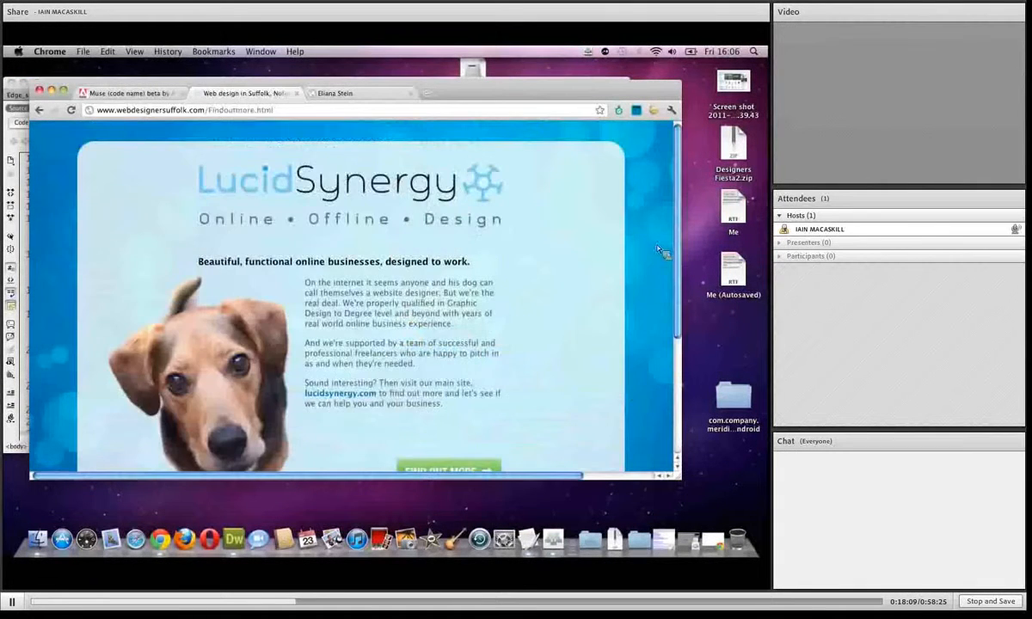
{"action": "scroll", "coordinate": [658, 301], "scroll_direction": "down", "scroll_amount": 3}
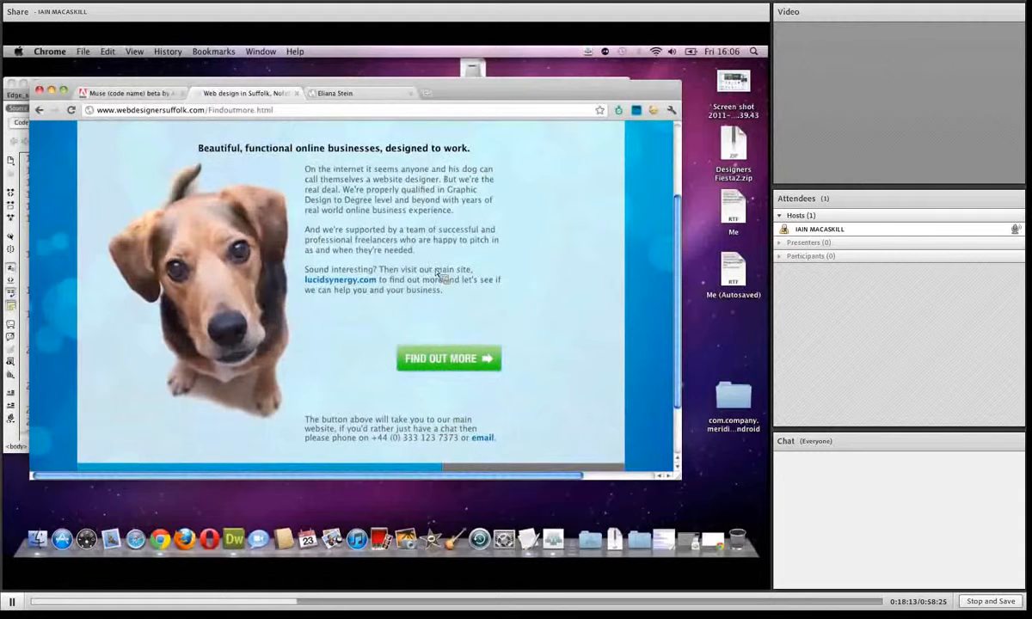
Close the showcase browser window, then find and launch Muse with a system search for "muse".
{"action": "left_click", "coordinate": [39, 90]}
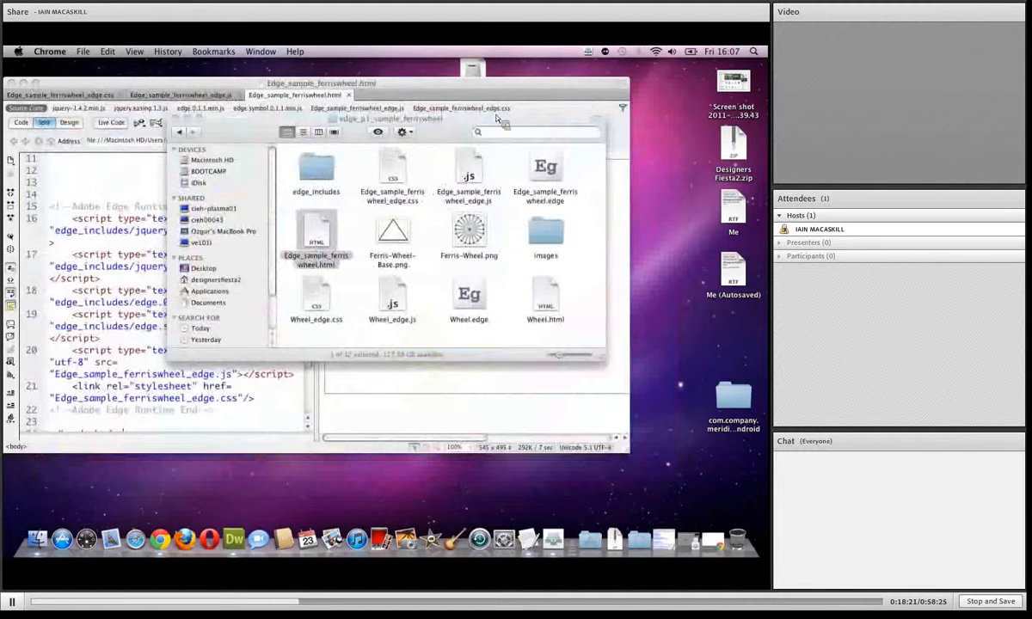
{"action": "key", "text": "super+space"}
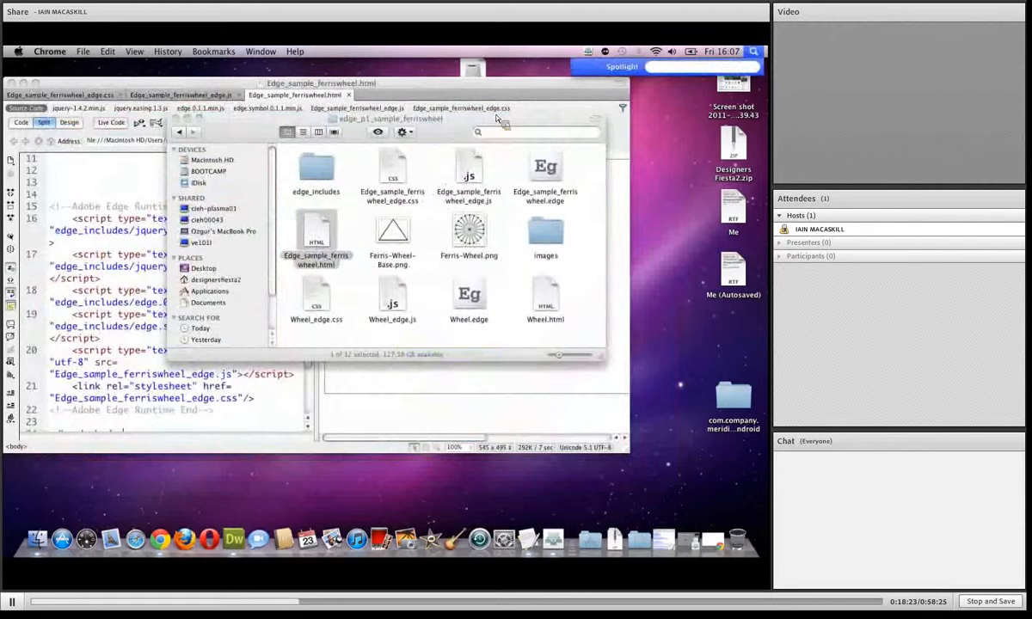
{"action": "type", "text": "muse"}
{"action": "key", "text": "Return"}
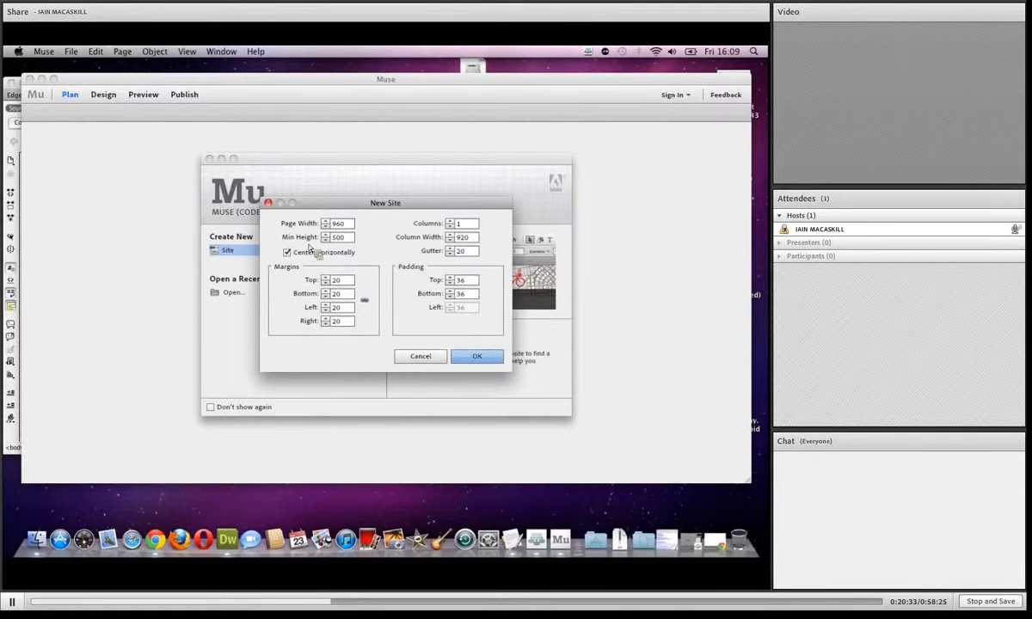
Set the new site's minimum height to 800 and its layout to 3 columns with a column width of 270.
{"action": "left_click", "coordinate": [335, 237]}
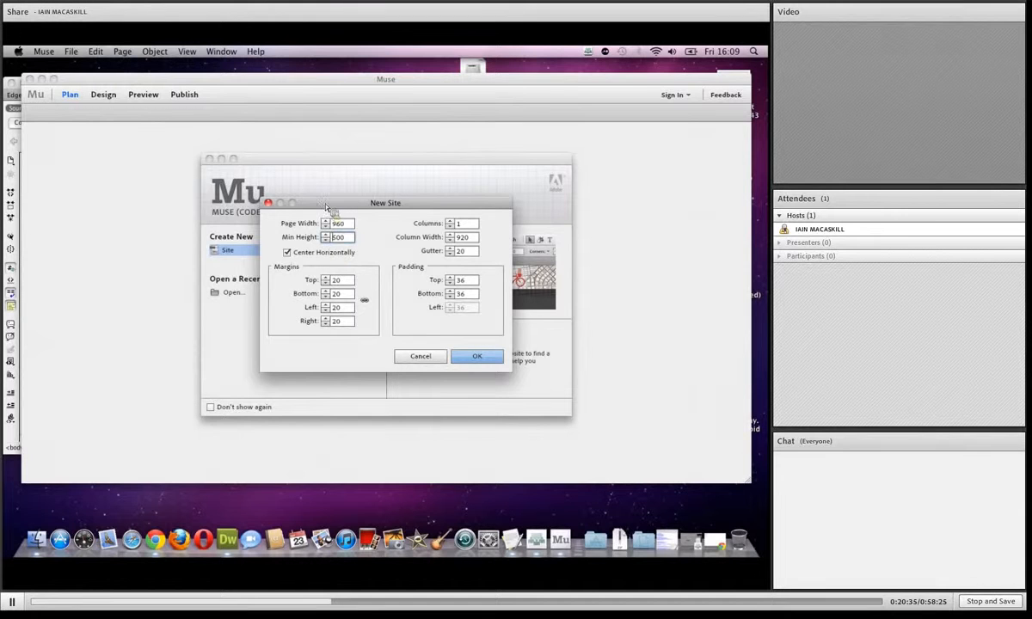
{"action": "left_click", "coordinate": [326, 235]}
{"action": "double_click", "coordinate": [336, 237]}
{"action": "type", "text": "800"}
{"action": "left_click", "coordinate": [447, 222]}
{"action": "left_click", "coordinate": [447, 222]}
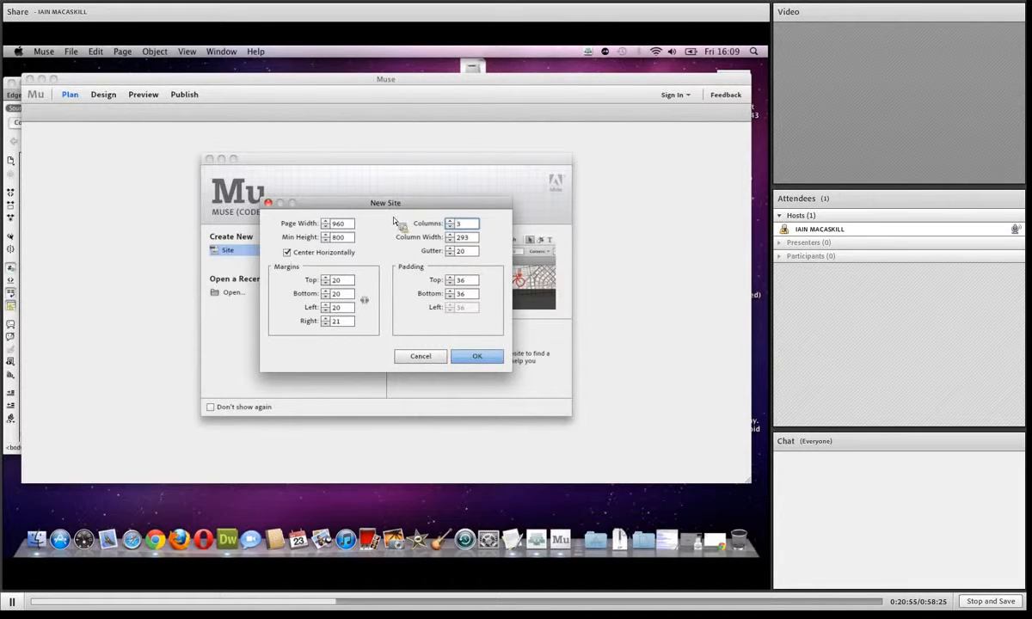
{"action": "left_click", "coordinate": [470, 237]}
{"action": "type", "text": "270"}
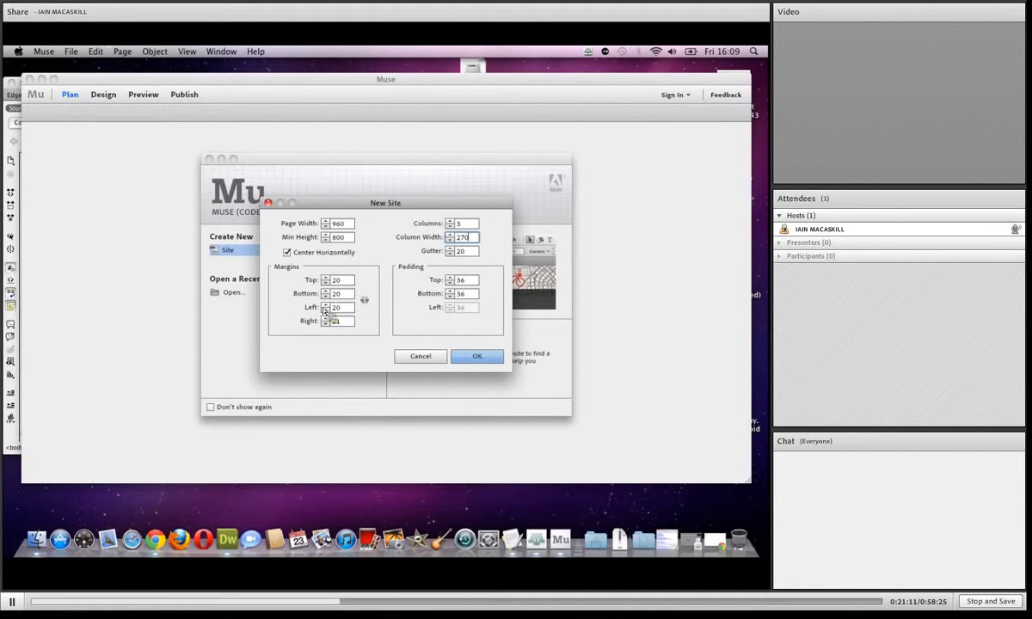
Set all four page margins to 50 and create the new site.
{"action": "double_click", "coordinate": [338, 280]}
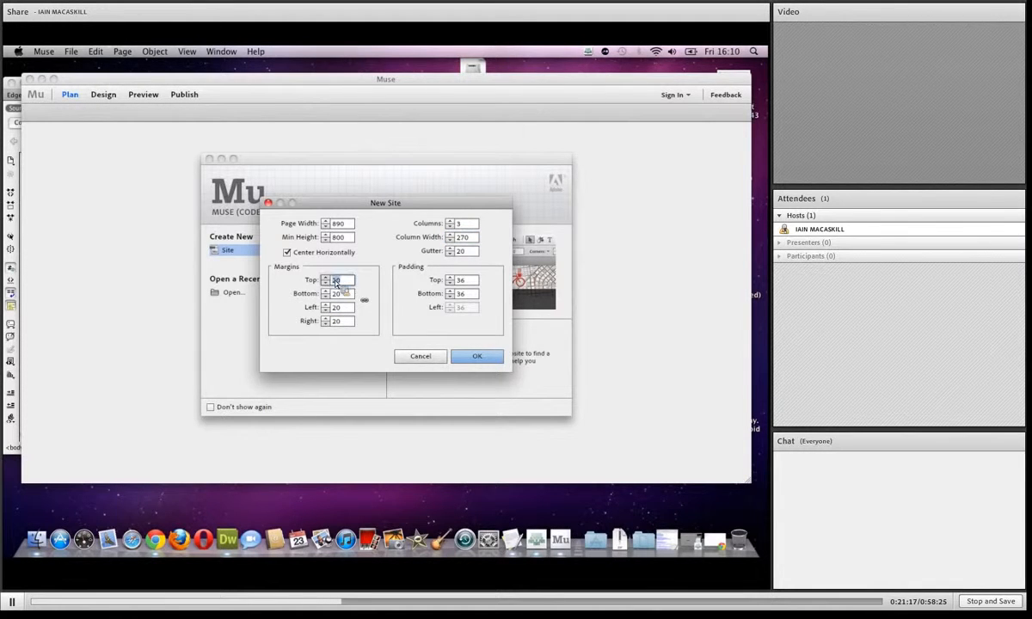
{"action": "type", "text": "3"}
{"action": "key", "text": "Tab"}
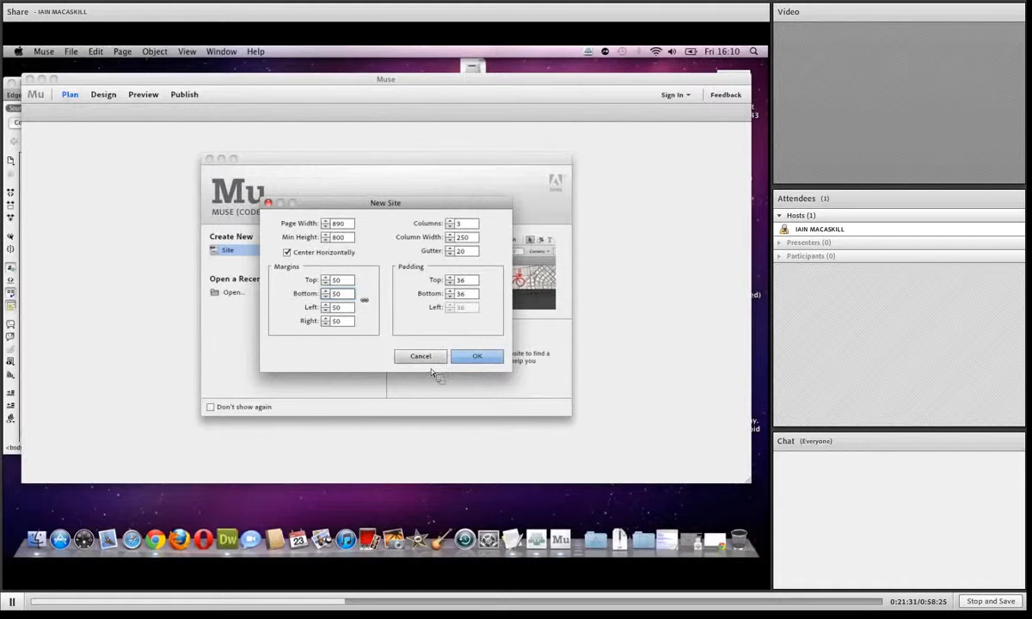
{"action": "left_click", "coordinate": [478, 358]}
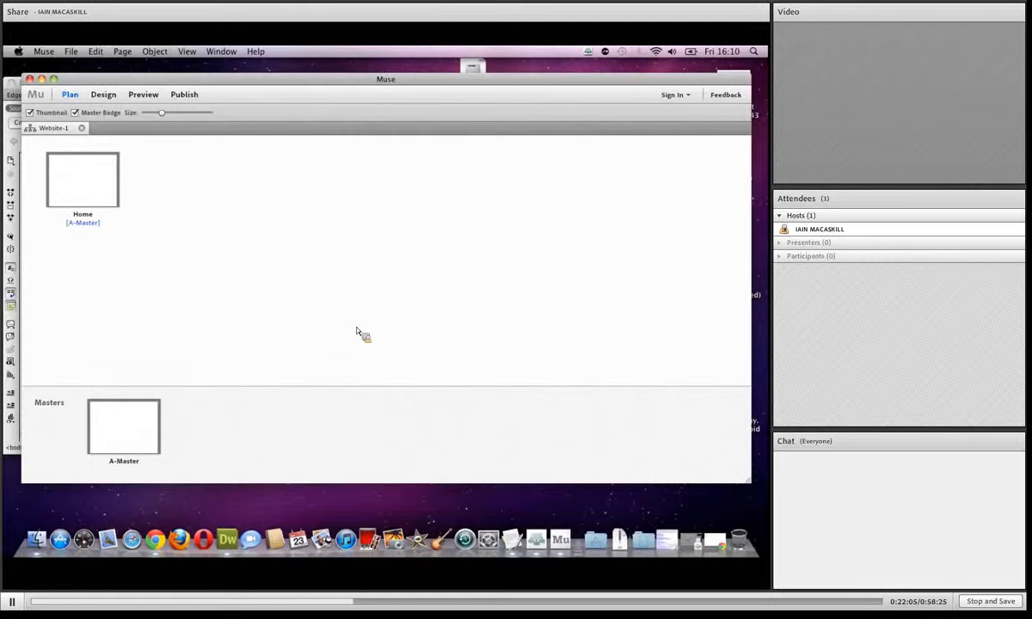
Start saving the site as KoffeeMe.muse and choose the Muse folder inside Designers Fiesta2 on the Desktop.
{"action": "mouse_move", "coordinate": [123, 237]}
{"action": "mouse_move", "coordinate": [73, 196]}
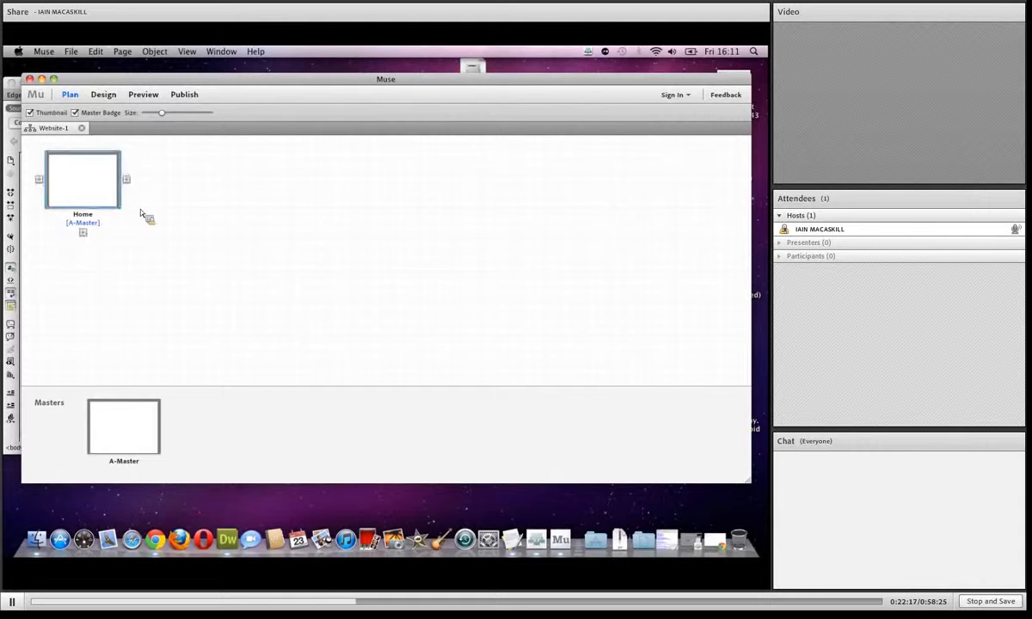
{"action": "left_click", "coordinate": [74, 51]}
{"action": "left_click", "coordinate": [100, 118]}
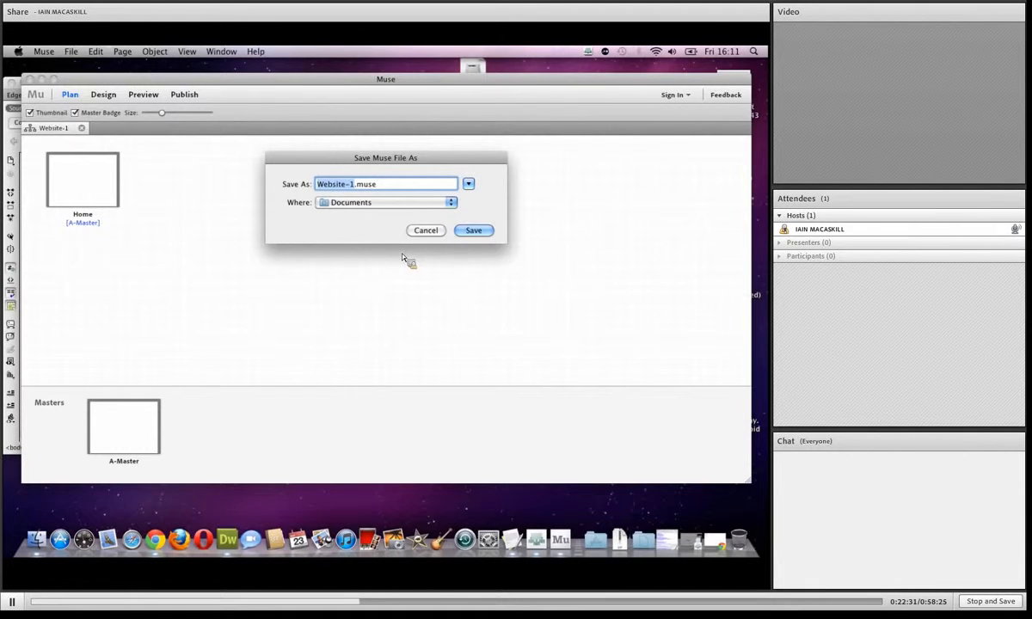
{"action": "type", "text": "KoffeeMe"}
{"action": "left_click", "coordinate": [382, 205]}
{"action": "left_click", "coordinate": [368, 263]}
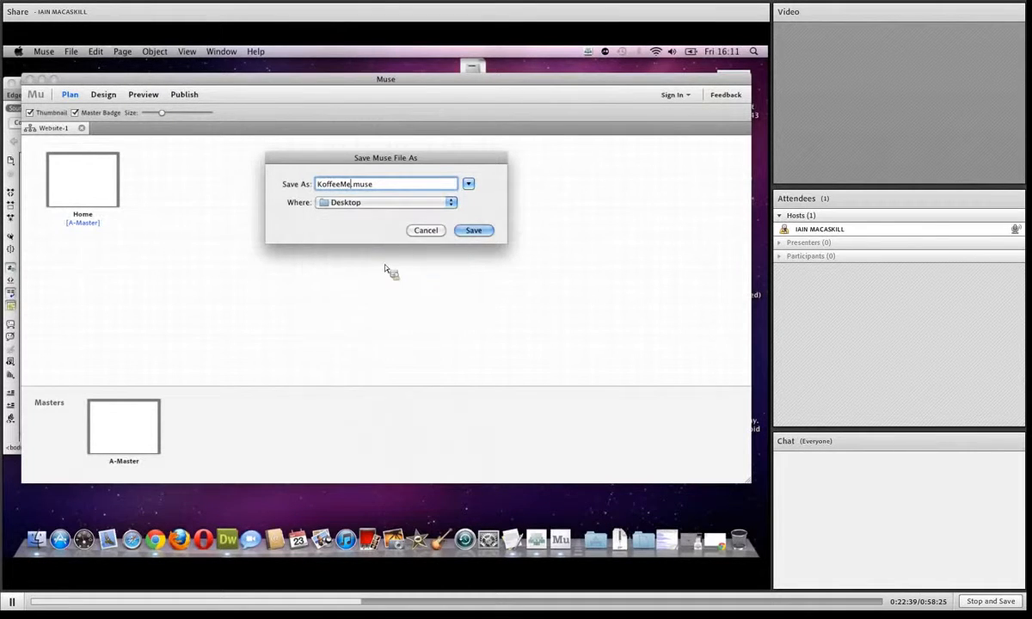
{"action": "left_click", "coordinate": [469, 184]}
{"action": "left_click", "coordinate": [372, 249]}
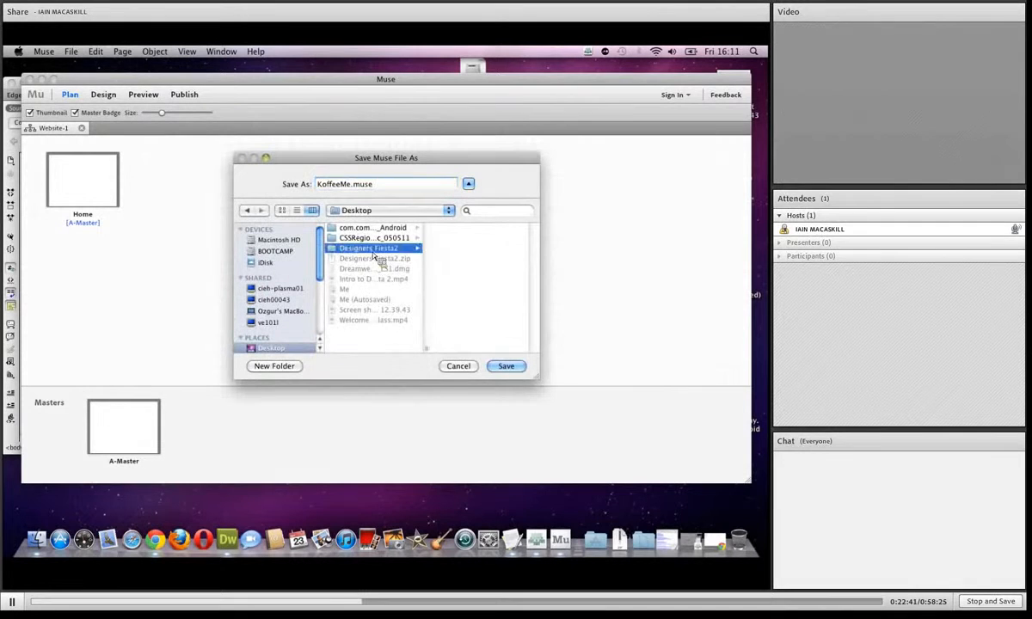
{"action": "left_click", "coordinate": [455, 258]}
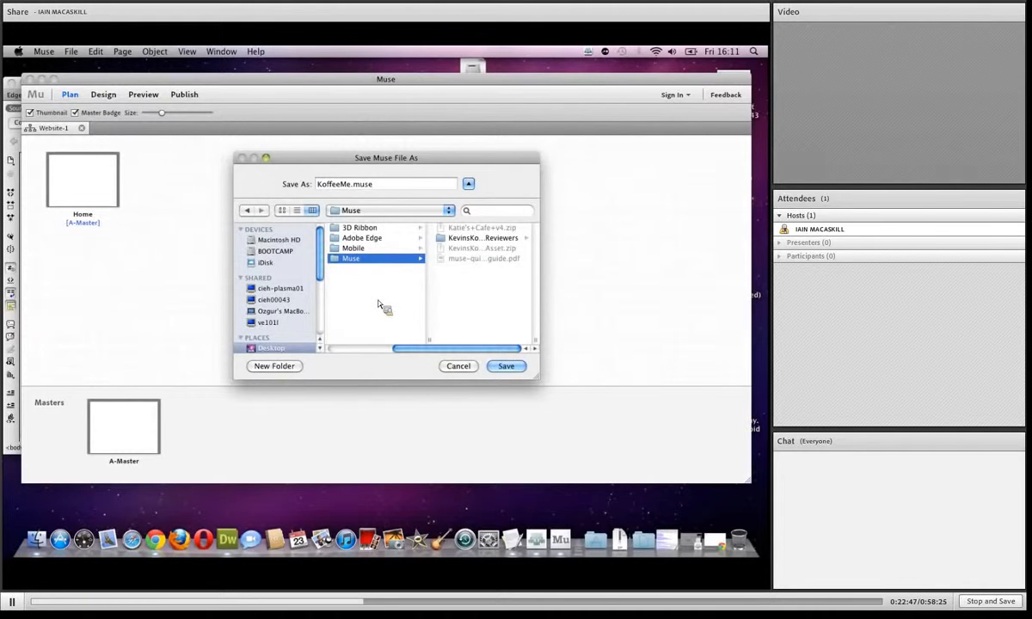
Look through the KevinsKoffeeKart_forReviewers folder and its KevinsKoffeeKart and __MACOSX subfolders while choosing the save location.
{"action": "left_click", "coordinate": [484, 238]}
{"action": "left_click", "coordinate": [478, 238]}
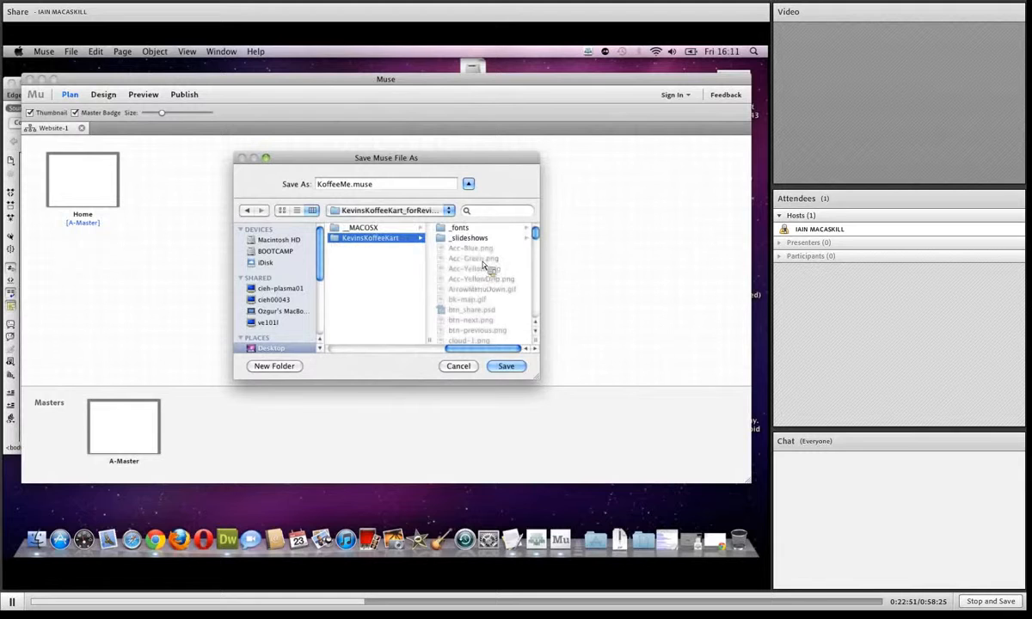
{"action": "left_click_drag", "start_coordinate": [536, 232], "coordinate": [536, 271]}
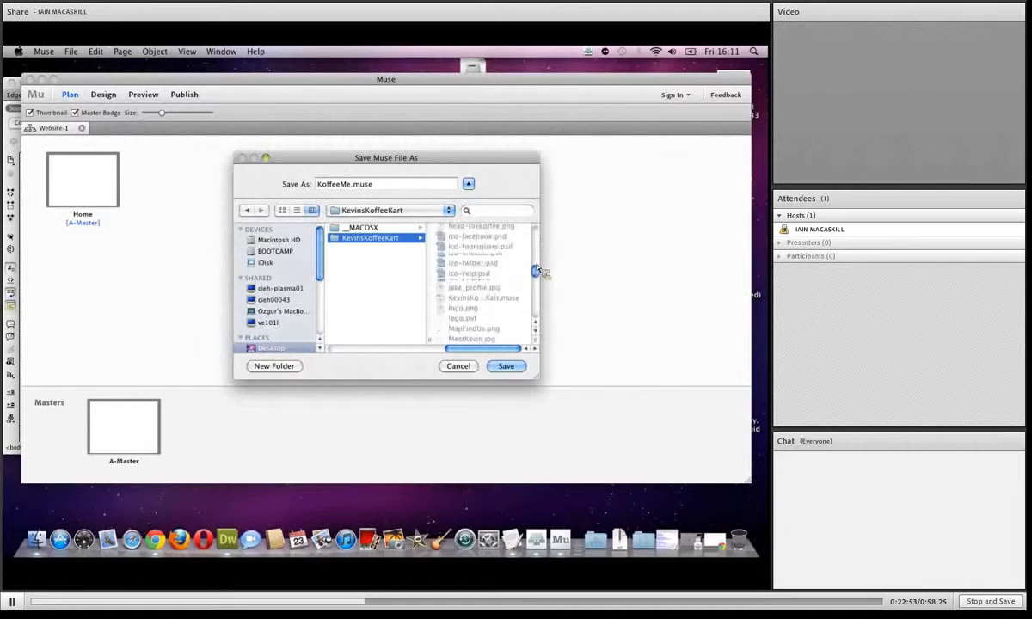
{"action": "left_click", "coordinate": [365, 227]}
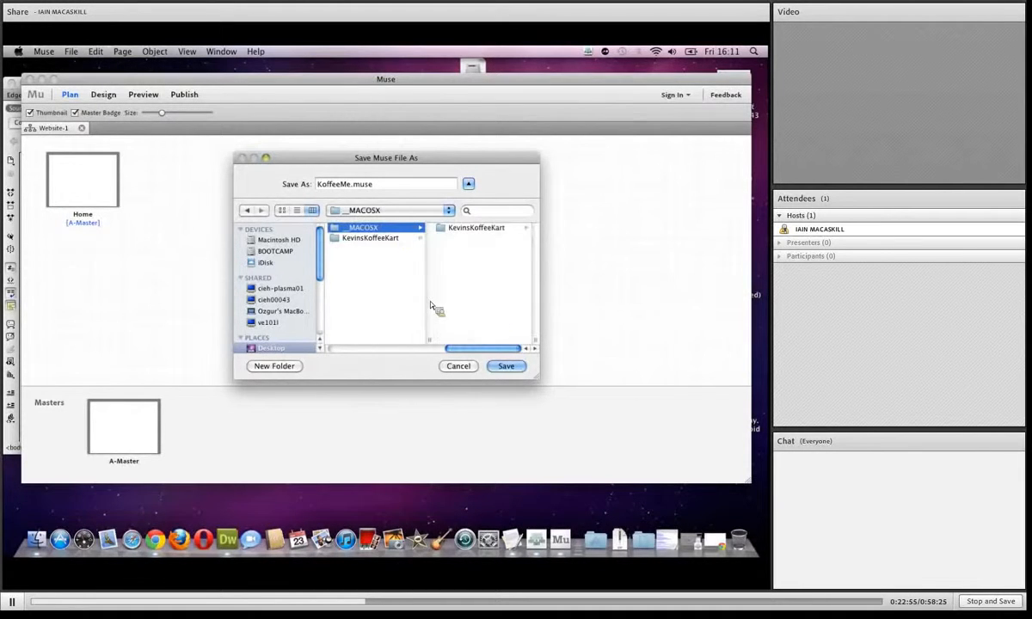
{"action": "left_click_drag", "start_coordinate": [454, 348], "coordinate": [404, 348]}
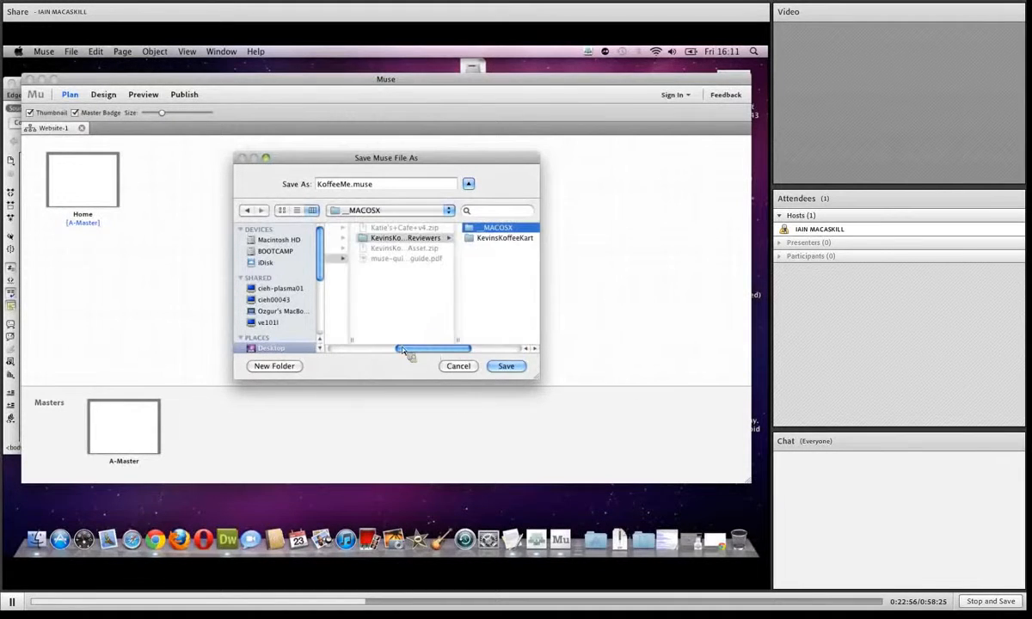
Return to the Muse folder as the save location and save the KoffeeMe site there.
{"action": "left_click", "coordinate": [398, 209]}
{"action": "left_click", "coordinate": [401, 224]}
{"action": "left_click", "coordinate": [391, 211]}
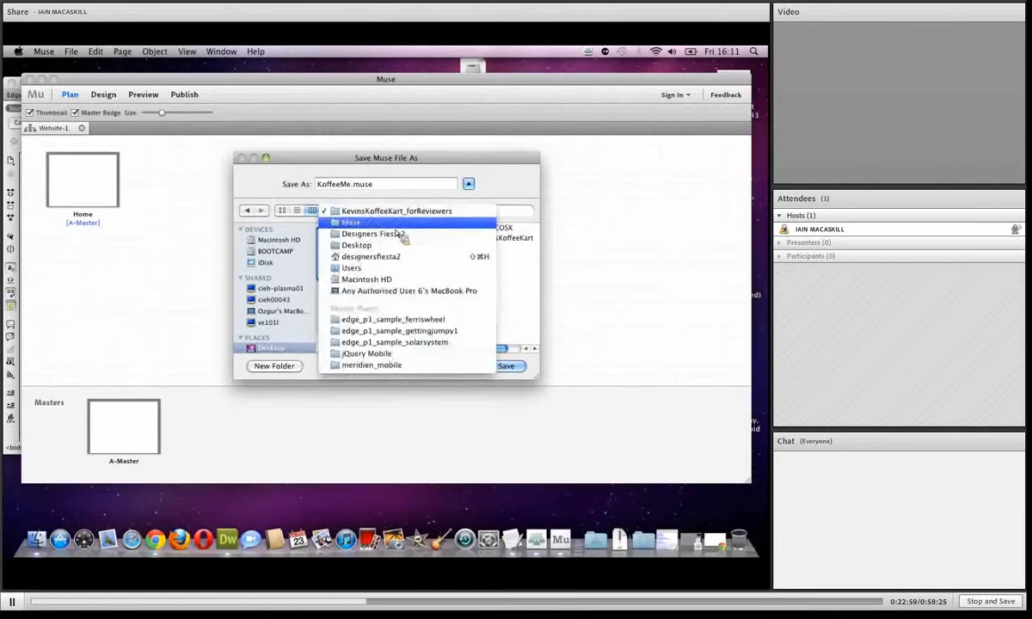
{"action": "left_click", "coordinate": [396, 223]}
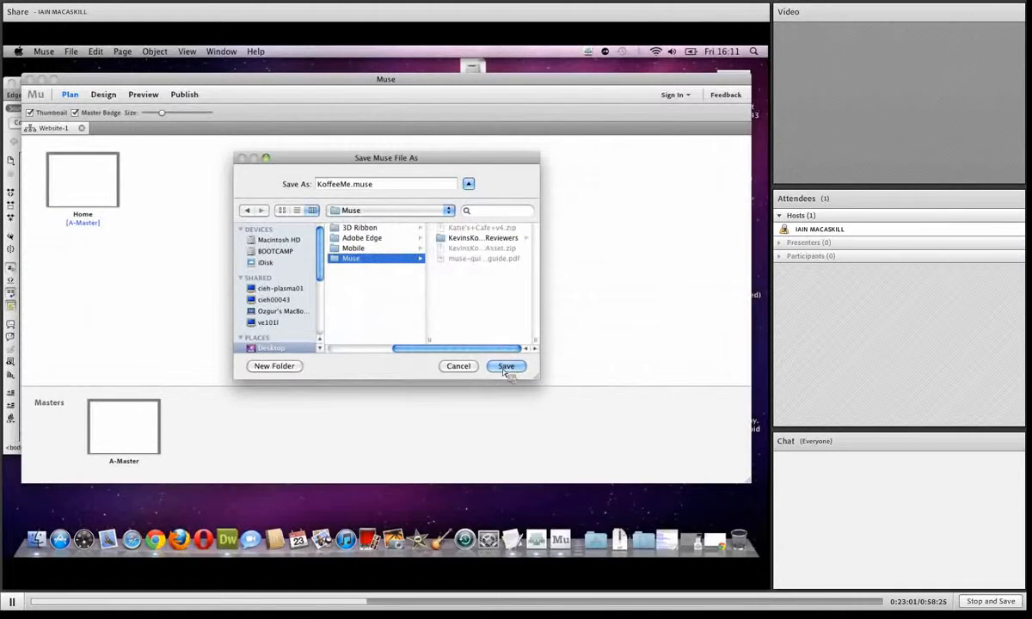
{"action": "left_click", "coordinate": [505, 368]}
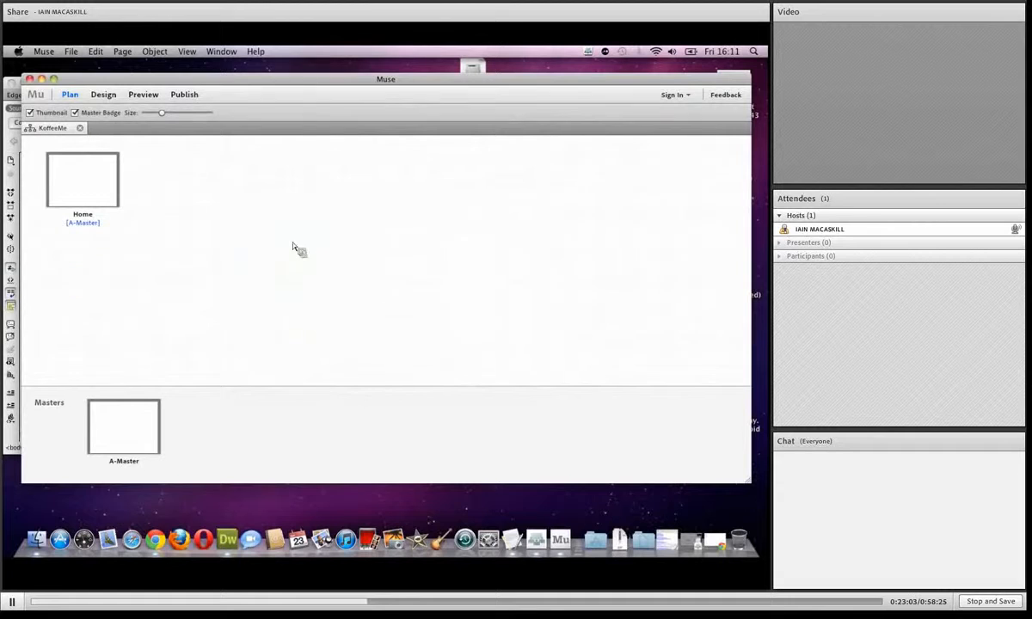
Open KevinsKoffeeKart.muse from the KevinsKoffeeKart folder inside KevinsKoffeeKart_forReviewers and update its modified assets.
{"action": "left_click", "coordinate": [71, 51]}
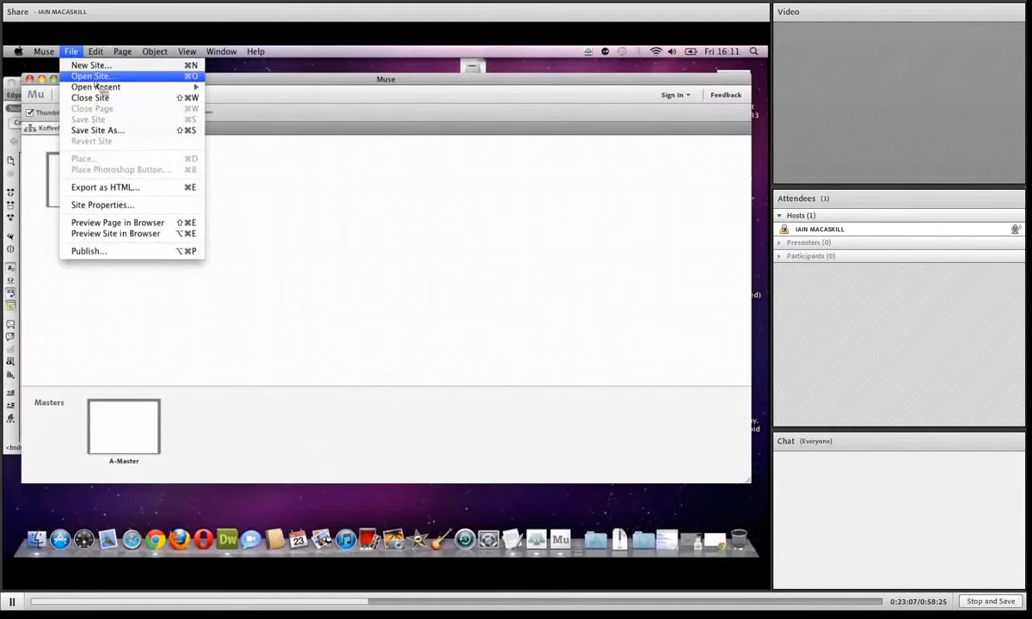
{"action": "left_click", "coordinate": [91, 75]}
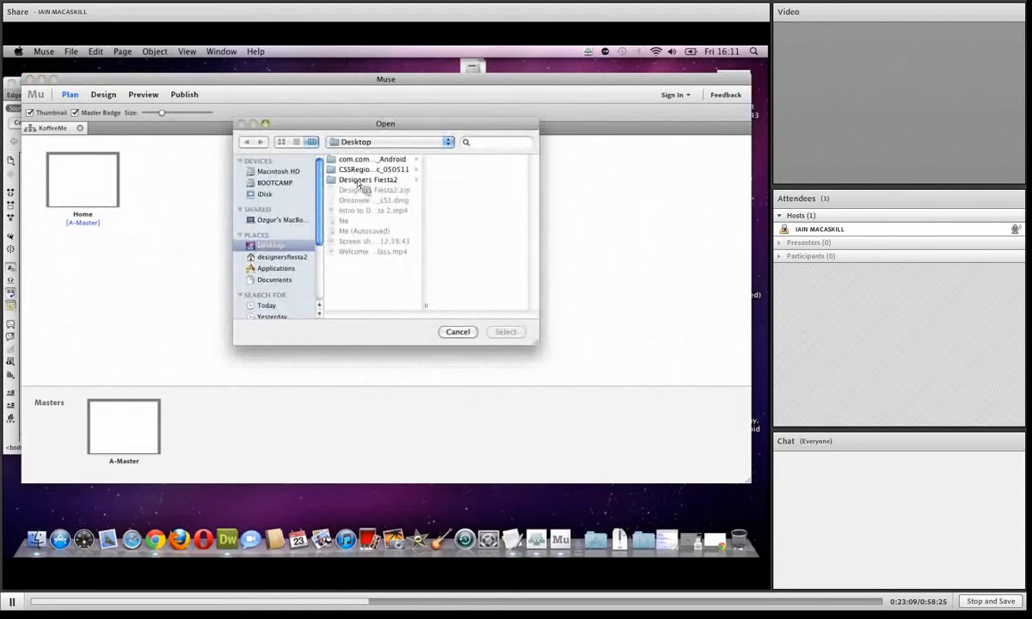
{"action": "left_click", "coordinate": [361, 181]}
{"action": "left_click", "coordinate": [471, 172]}
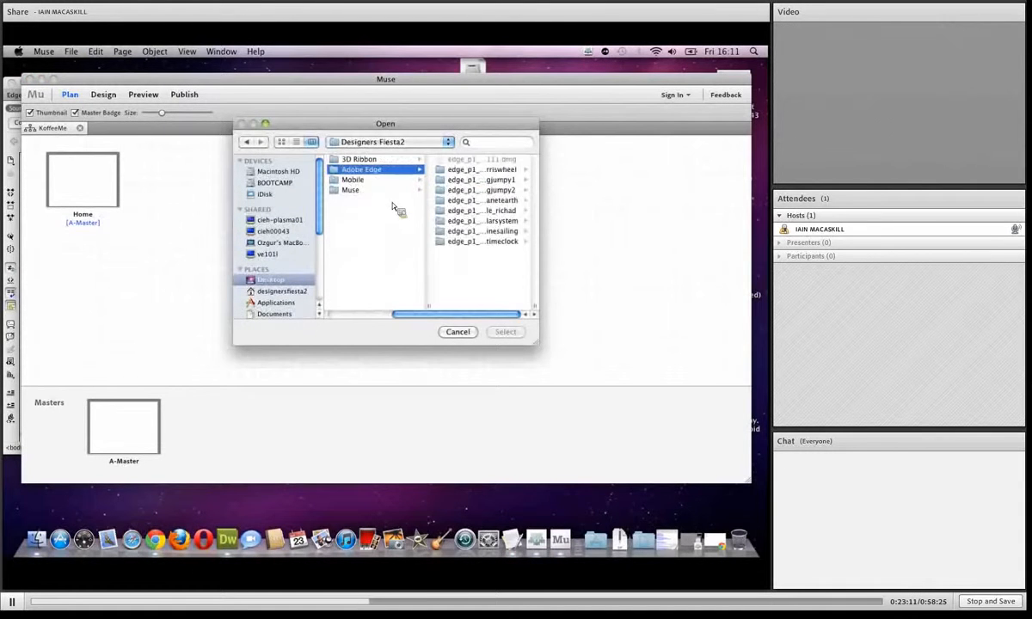
{"action": "left_click", "coordinate": [368, 190]}
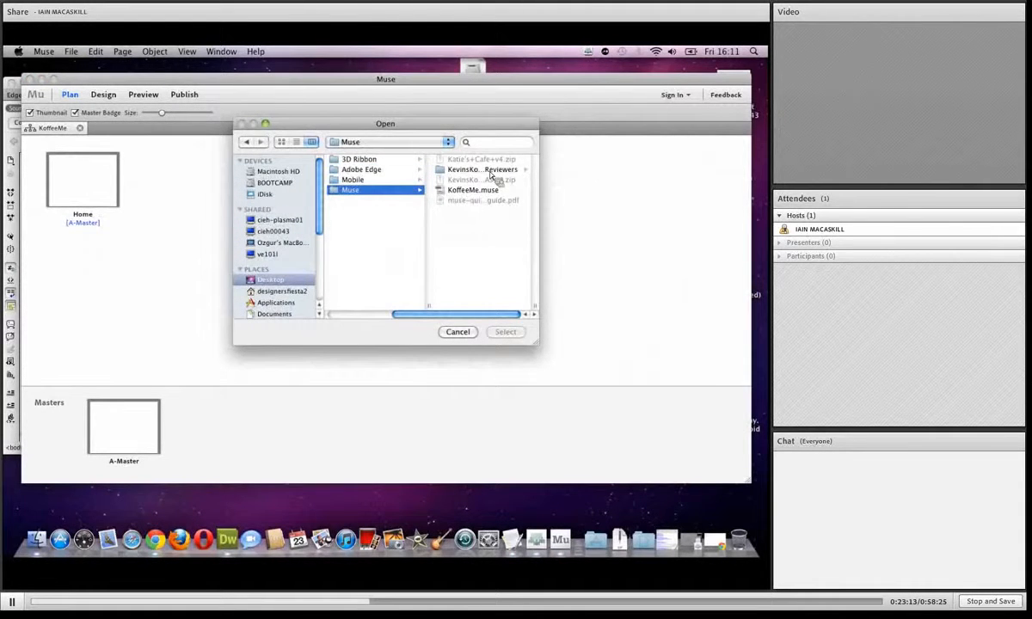
{"action": "left_click", "coordinate": [486, 171]}
{"action": "left_click", "coordinate": [469, 170]}
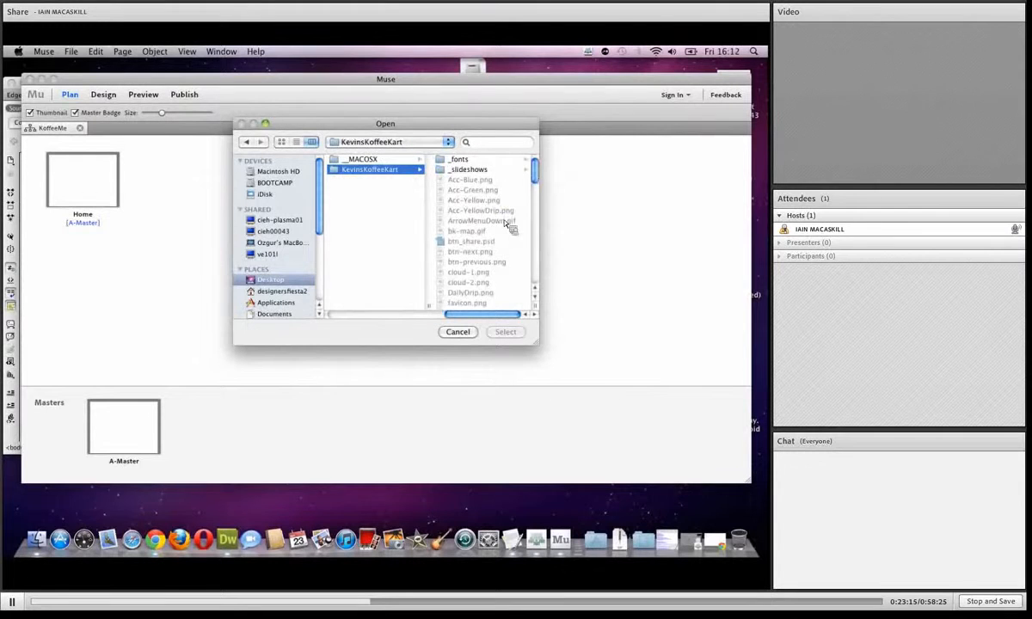
{"action": "left_click_drag", "start_coordinate": [536, 175], "coordinate": [536, 227]}
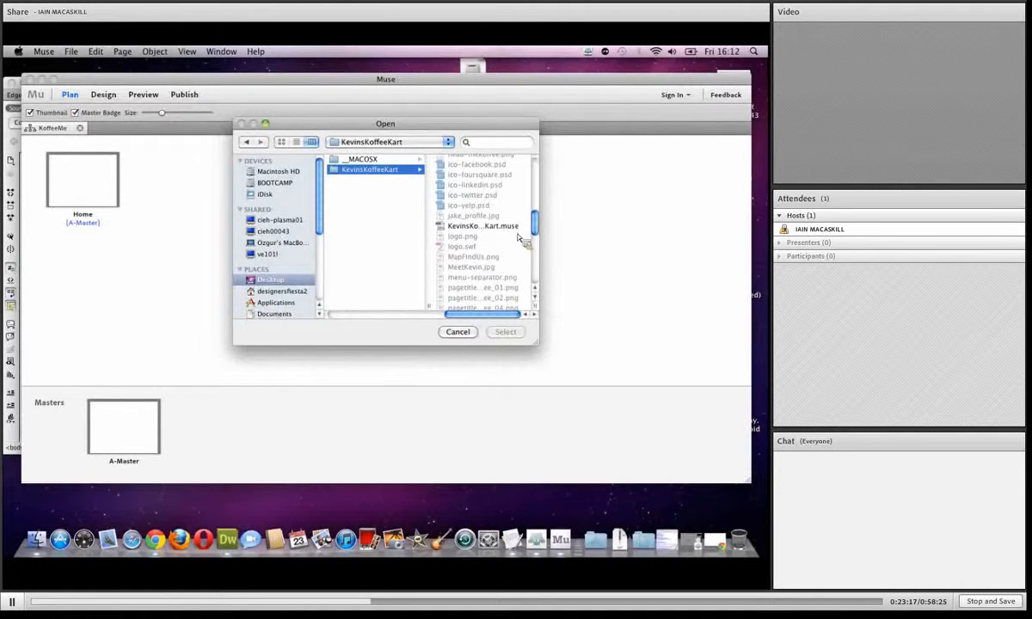
{"action": "left_click", "coordinate": [488, 226]}
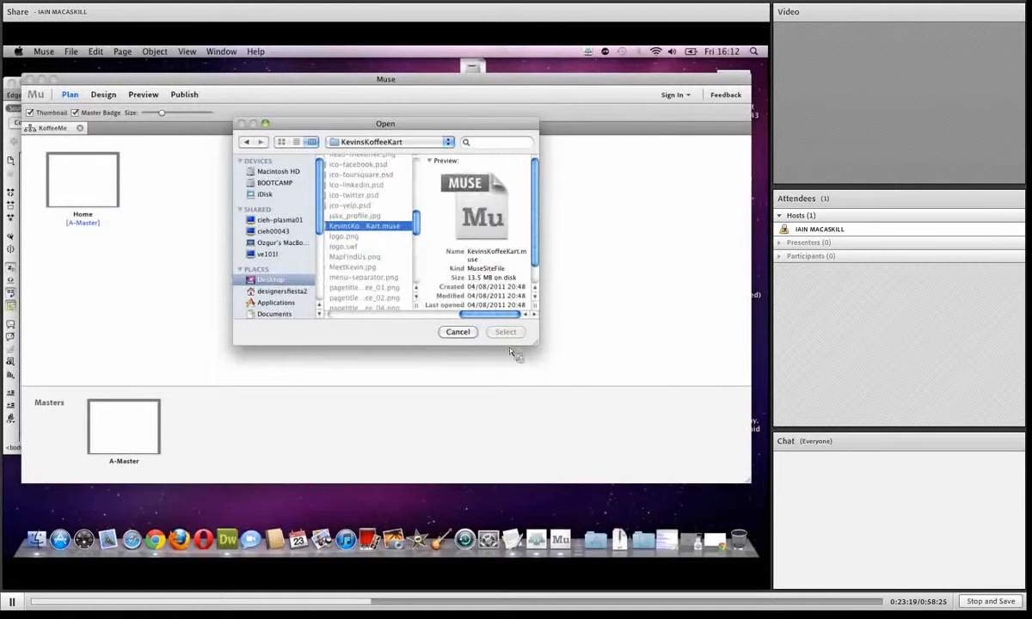
{"action": "left_click", "coordinate": [508, 332]}
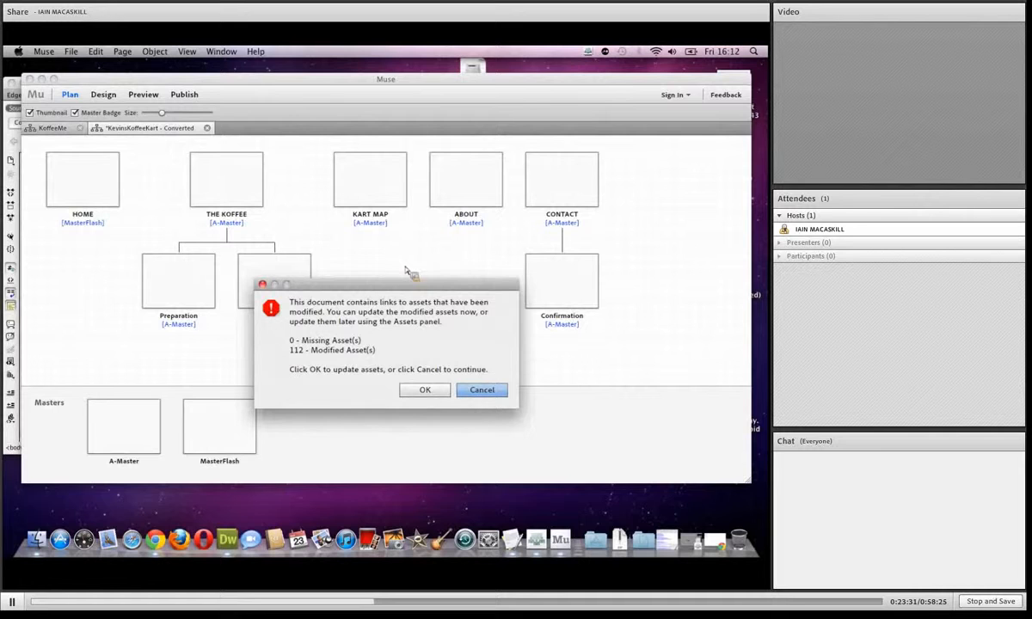
{"action": "left_click", "coordinate": [427, 390]}
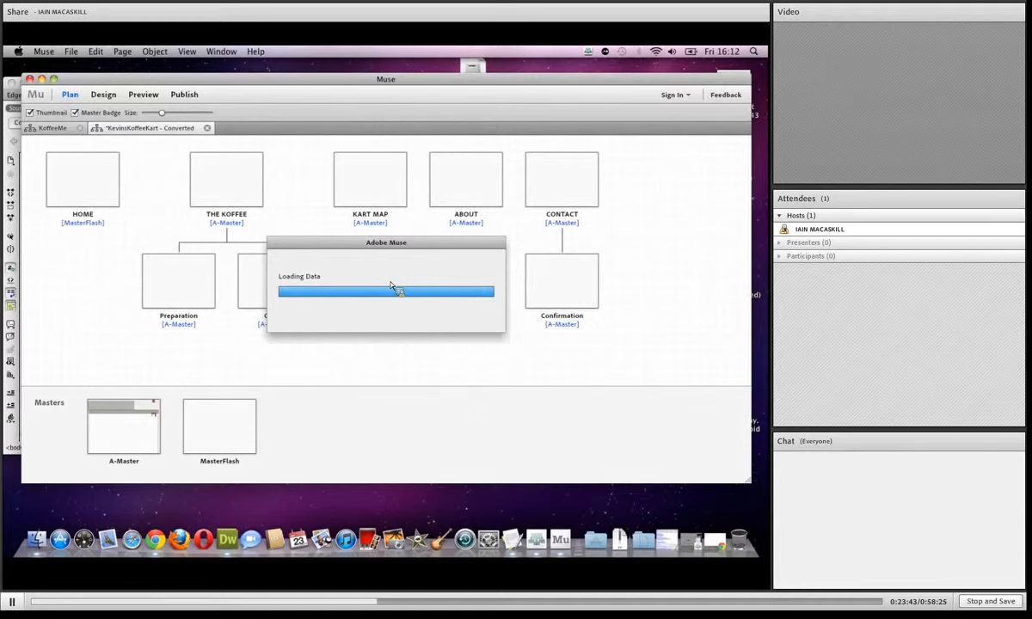
{"action": "left_click_drag", "start_coordinate": [388, 246], "coordinate": [419, 237]}
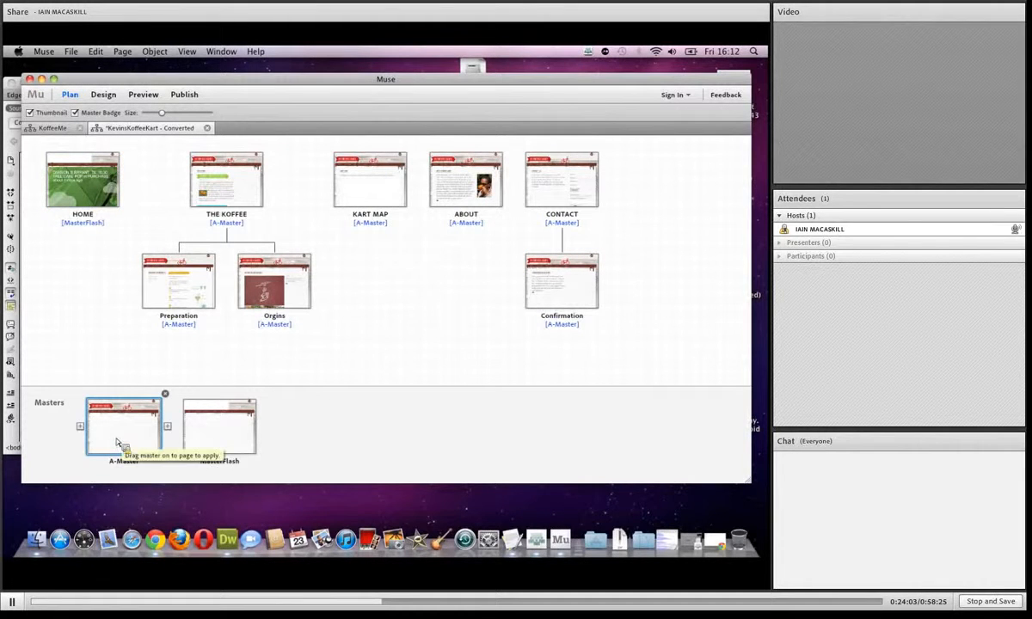
Preview the KevinsKoffeeKart HOME page and look at the Business Catalyst sign-in for publishing the site.
{"action": "double_click", "coordinate": [86, 185]}
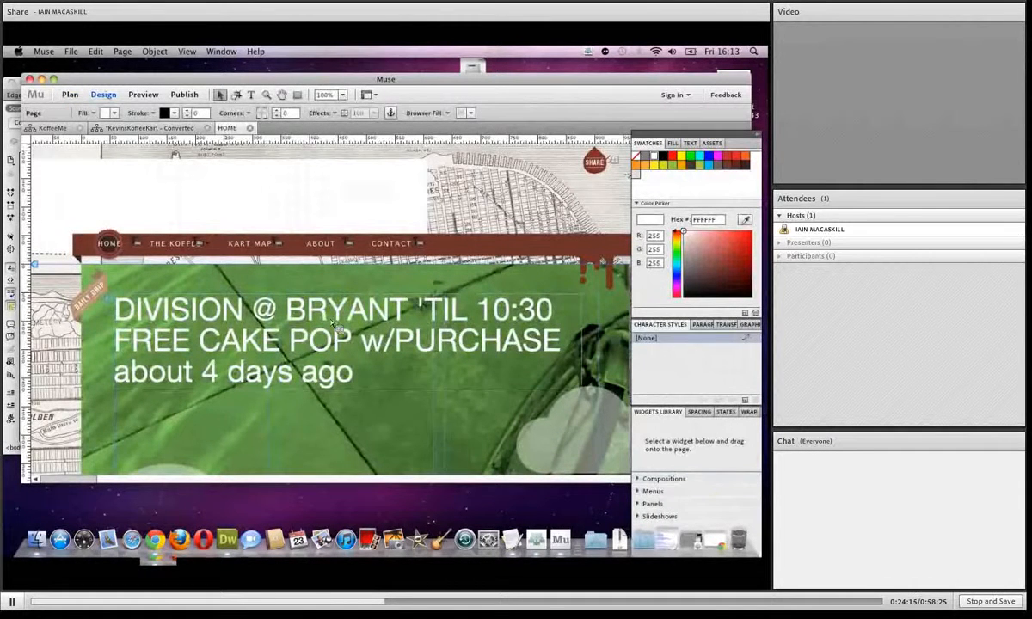
{"action": "left_click", "coordinate": [143, 96]}
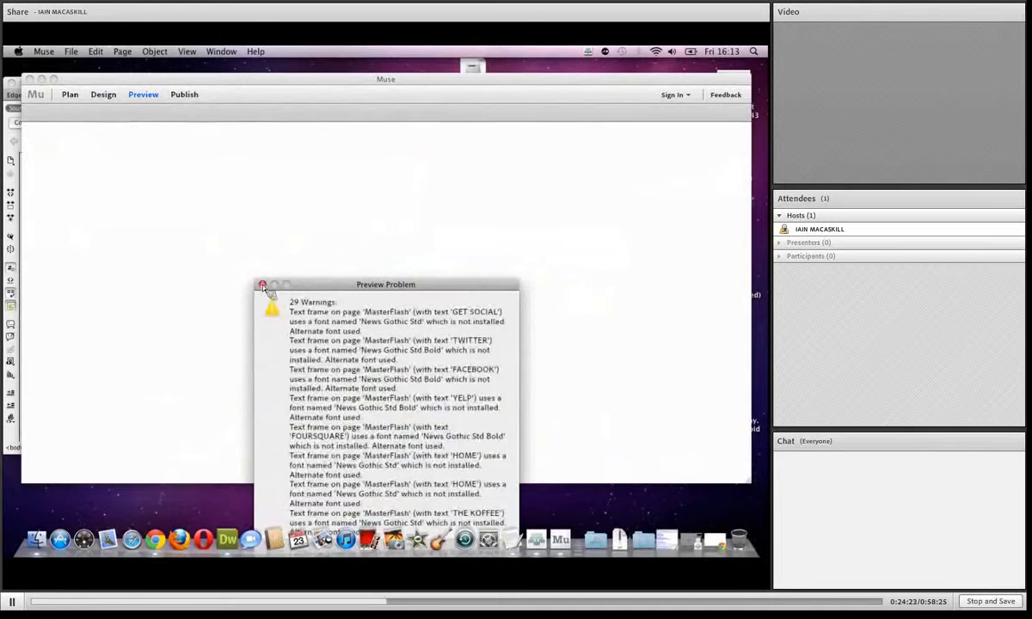
{"action": "left_click", "coordinate": [263, 285]}
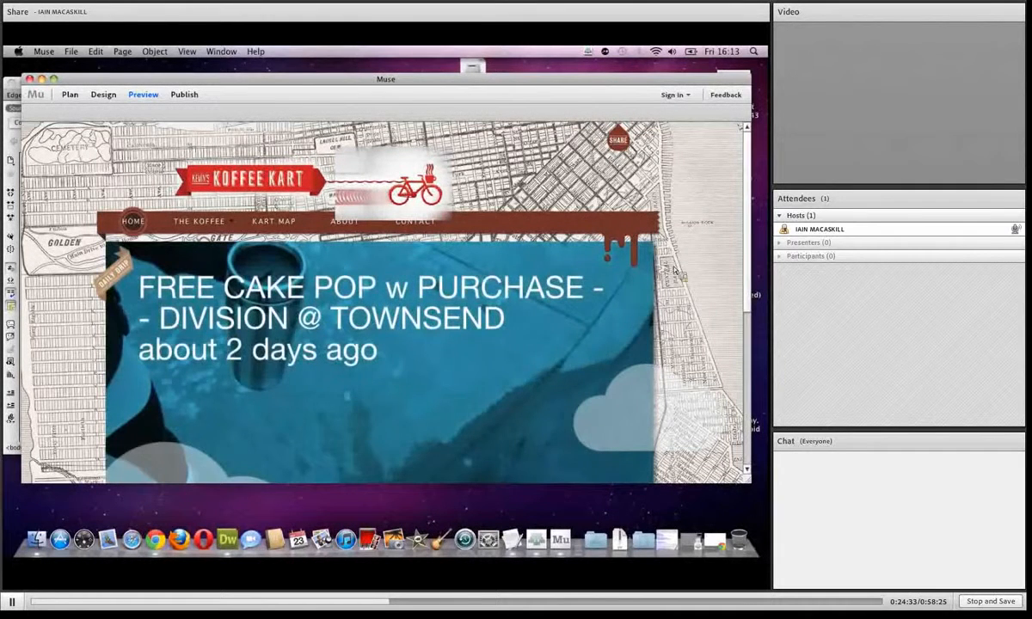
{"action": "left_click", "coordinate": [186, 99]}
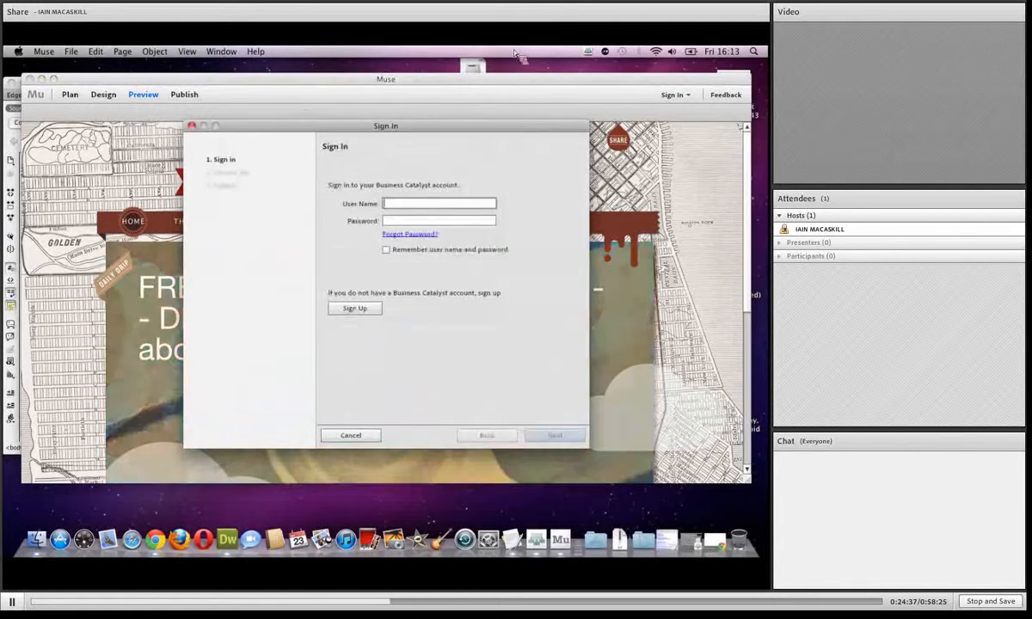
{"action": "left_click", "coordinate": [192, 127]}
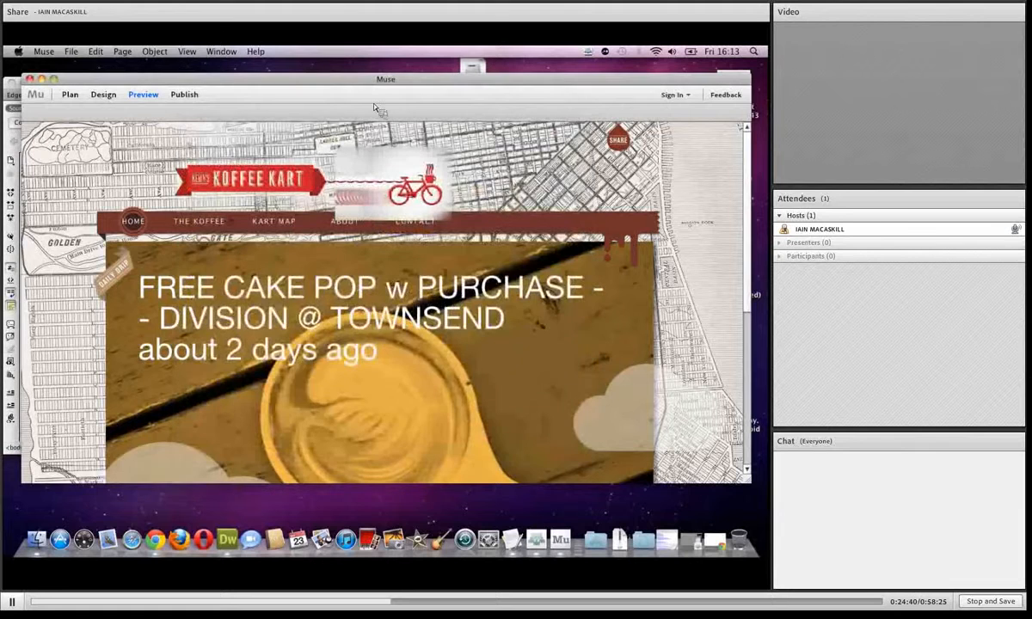
Return to the KoffeeMe site plan and close the KevinsKoffeeKart HOME page.
{"action": "left_click", "coordinate": [70, 94]}
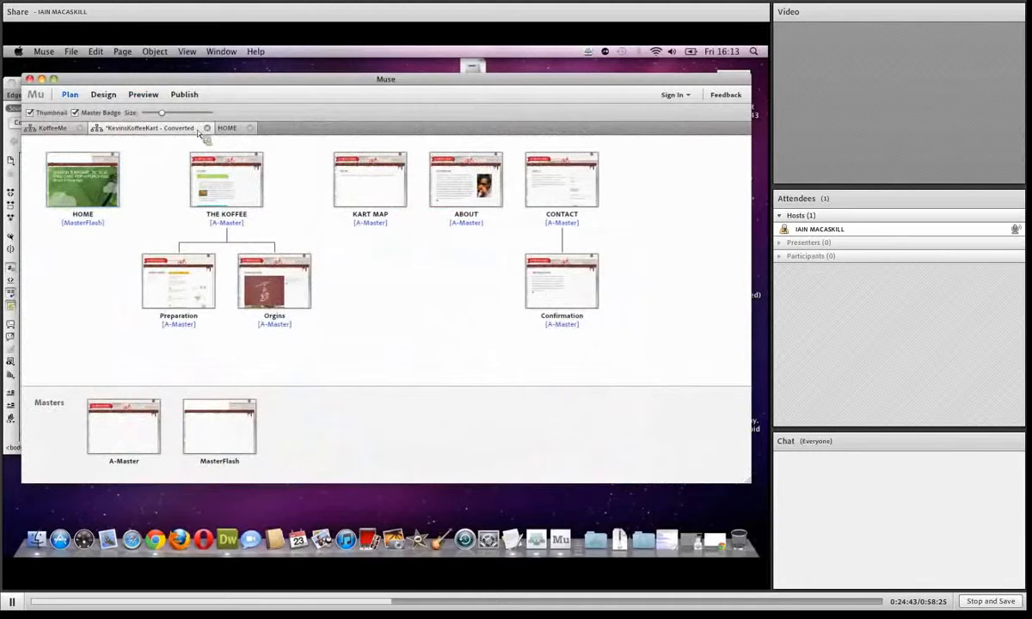
{"action": "left_click", "coordinate": [56, 129]}
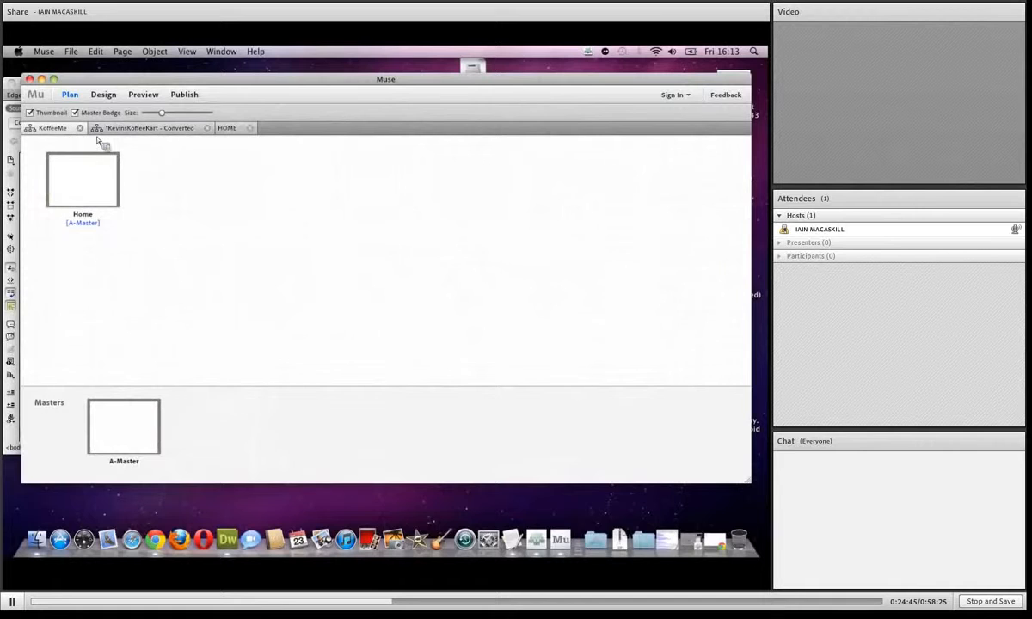
{"action": "left_click", "coordinate": [249, 128]}
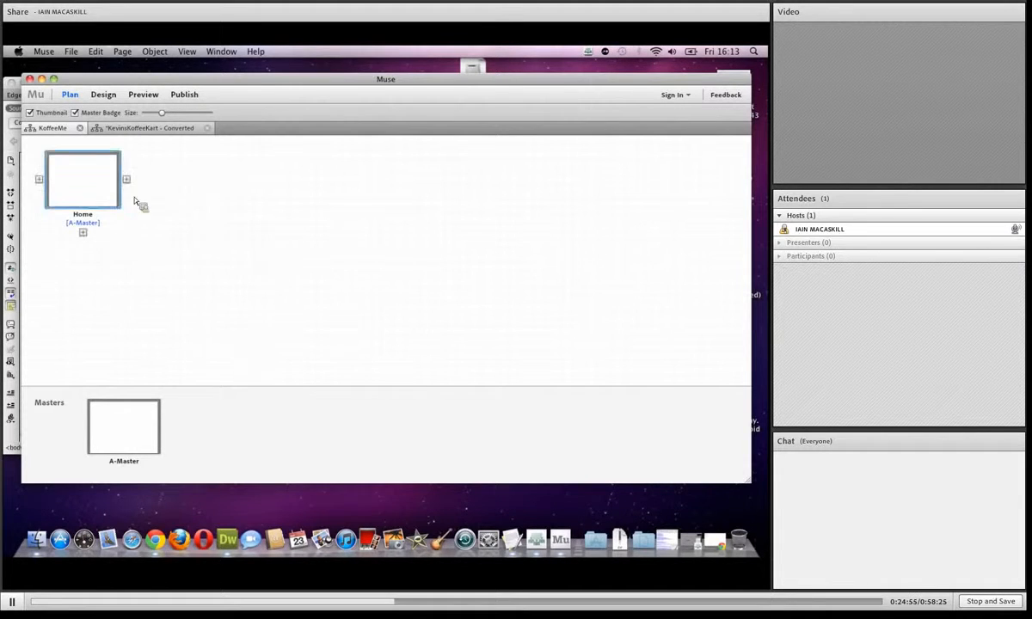
Open KoffeeMe's A-Master page for design and enlarge the Muse window to fill the screen.
{"action": "double_click", "coordinate": [121, 422]}
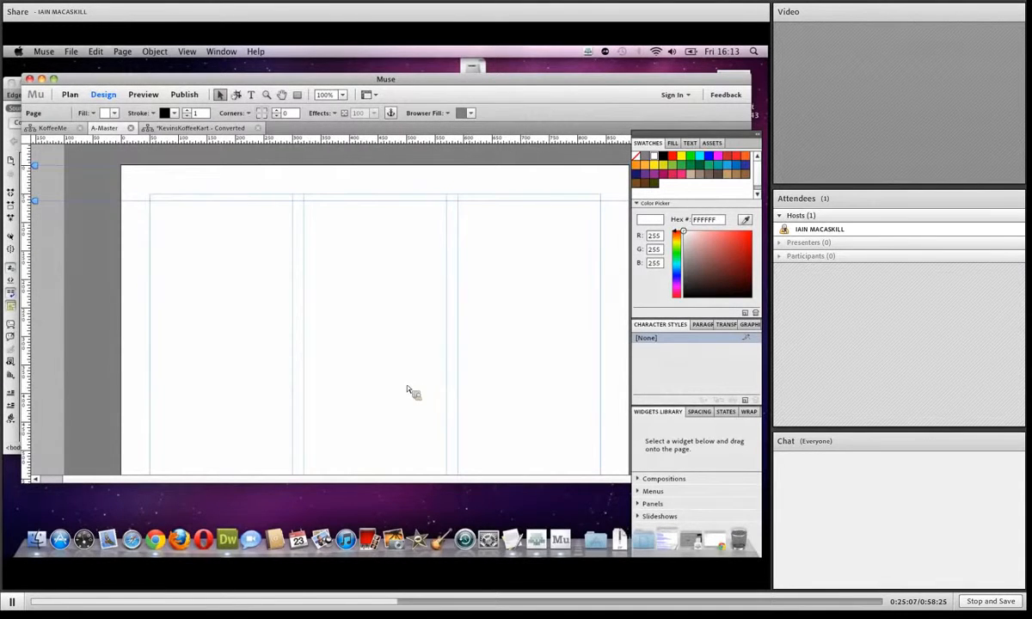
{"action": "key", "text": "F3"}
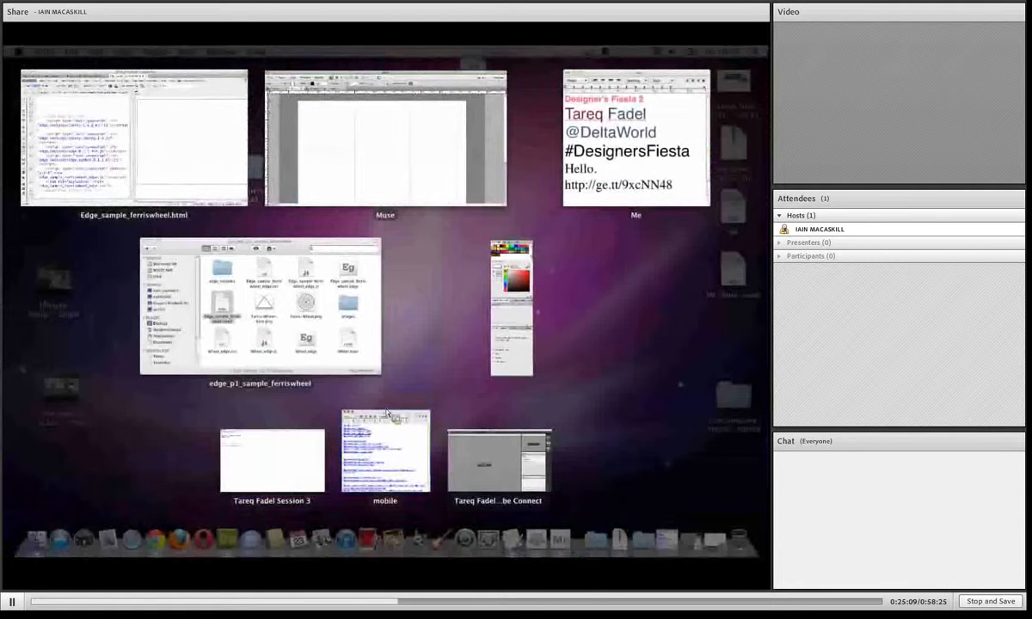
{"action": "left_click", "coordinate": [388, 191]}
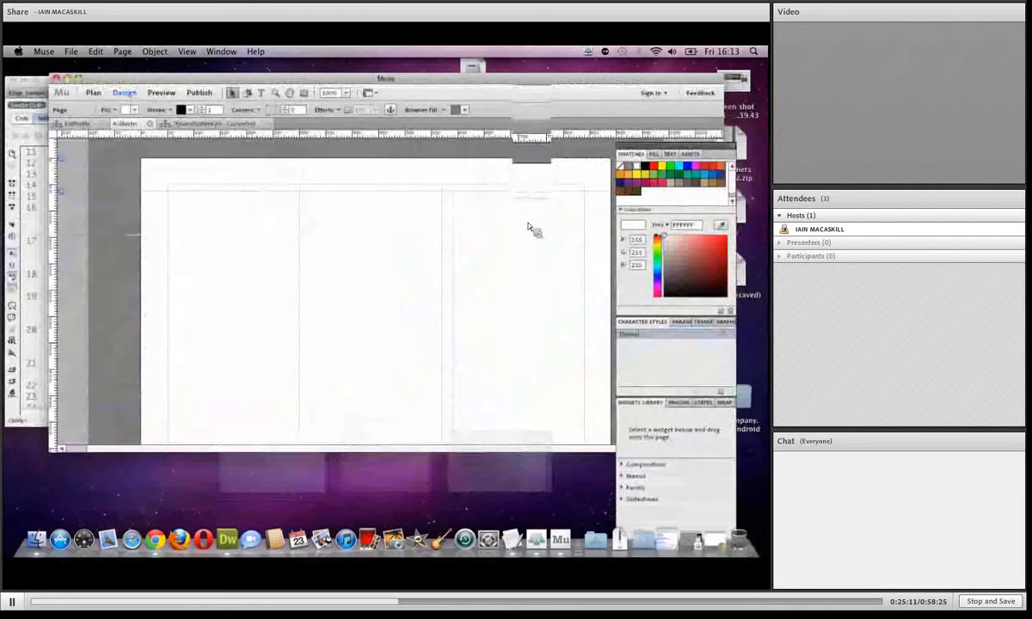
{"action": "left_click", "coordinate": [53, 79]}
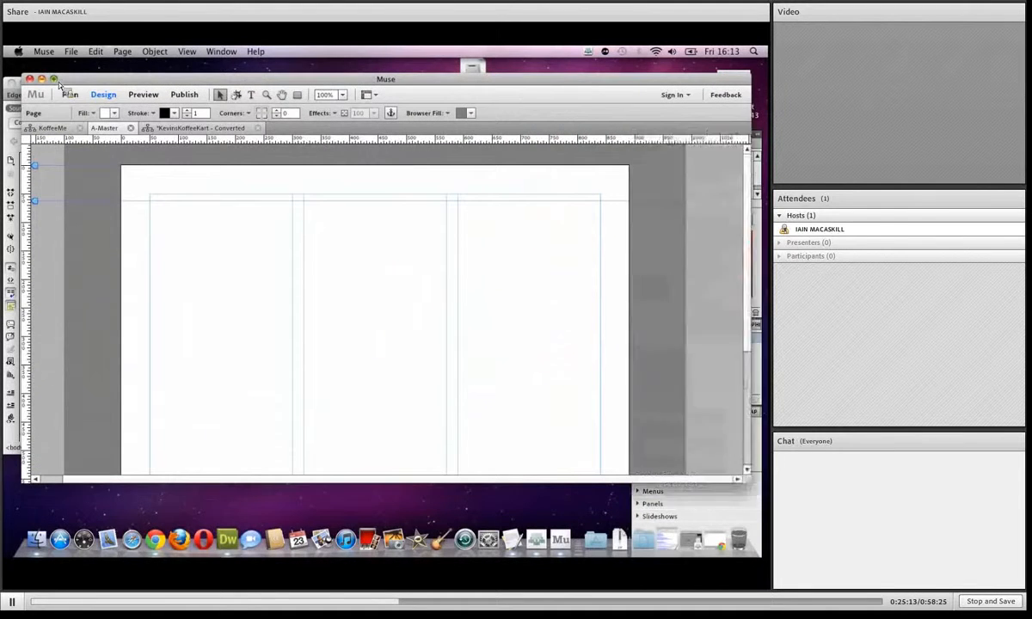
{"action": "scroll", "coordinate": [378, 318], "scroll_direction": "down", "scroll_amount": 5}
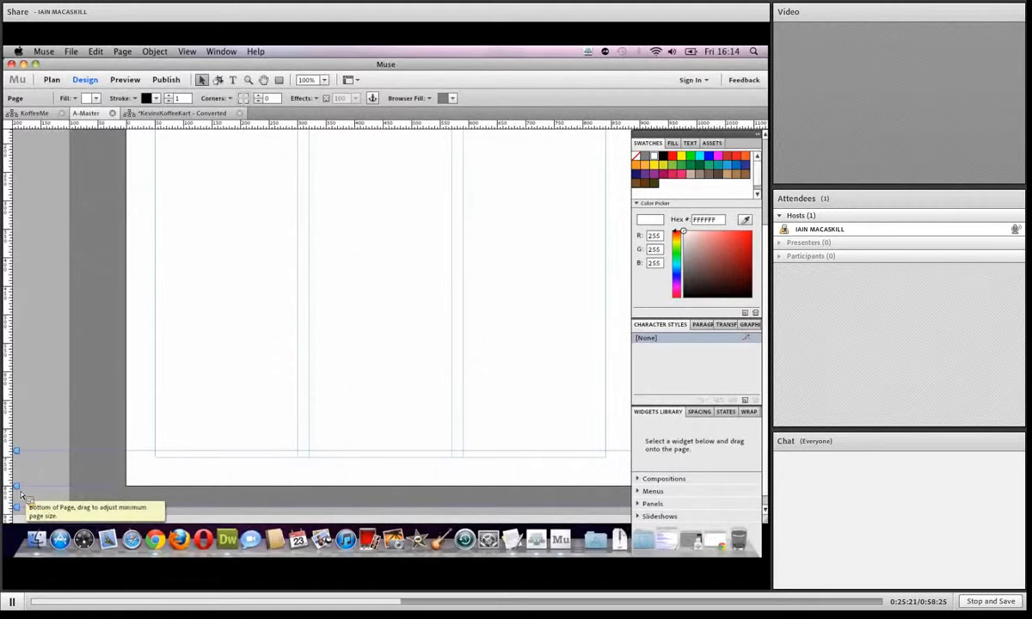
Look through the Fill, Text, Assets, Transform and Graphic Styles settings for the master page.
{"action": "left_click", "coordinate": [672, 143]}
{"action": "left_click", "coordinate": [690, 143]}
{"action": "left_click", "coordinate": [713, 143]}
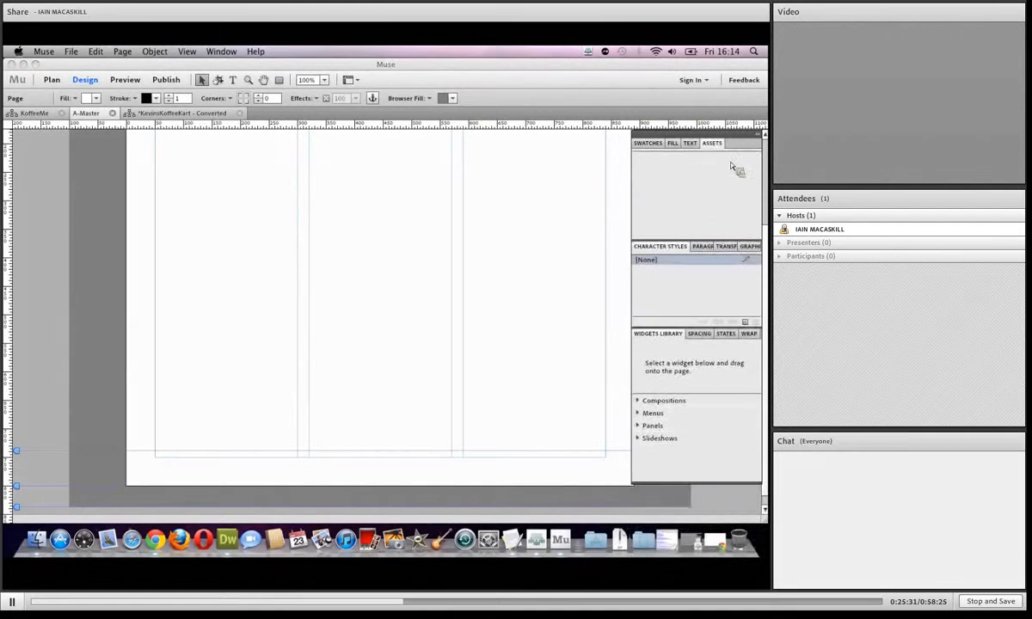
{"action": "left_click", "coordinate": [726, 246]}
{"action": "left_click", "coordinate": [750, 247]}
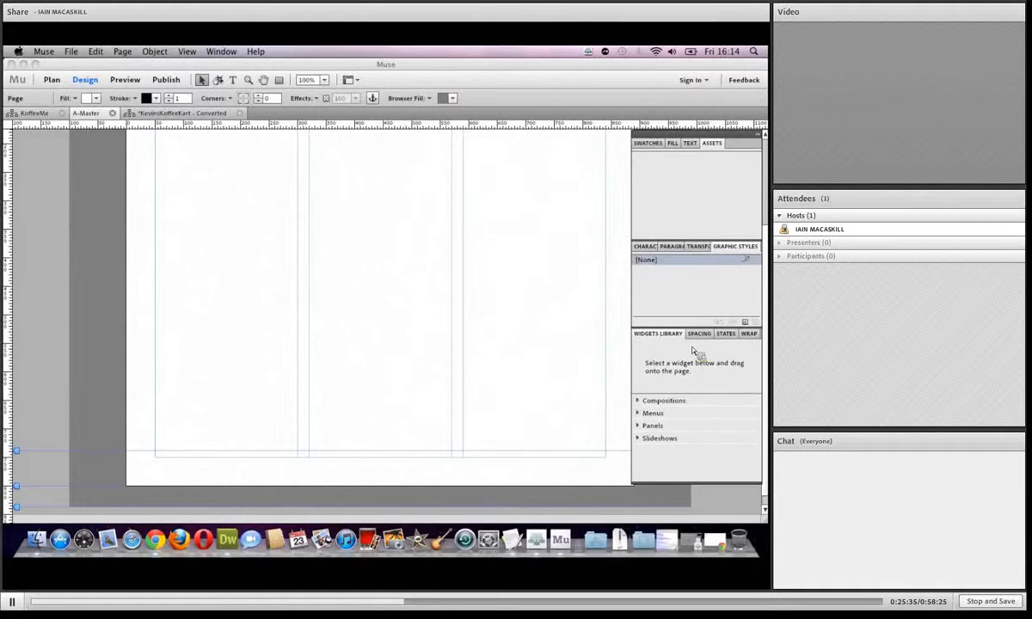
Examine the Compositions and Menus widgets in the Widgets Library and the Spacing and Wrap options.
{"action": "left_click", "coordinate": [638, 405]}
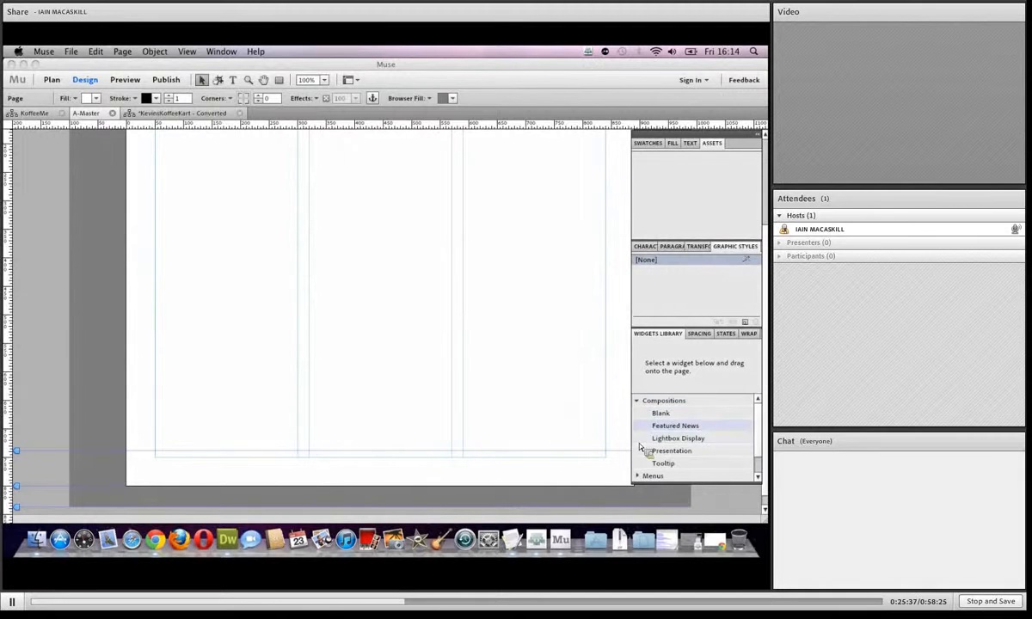
{"action": "left_click", "coordinate": [643, 406]}
{"action": "left_click", "coordinate": [642, 412]}
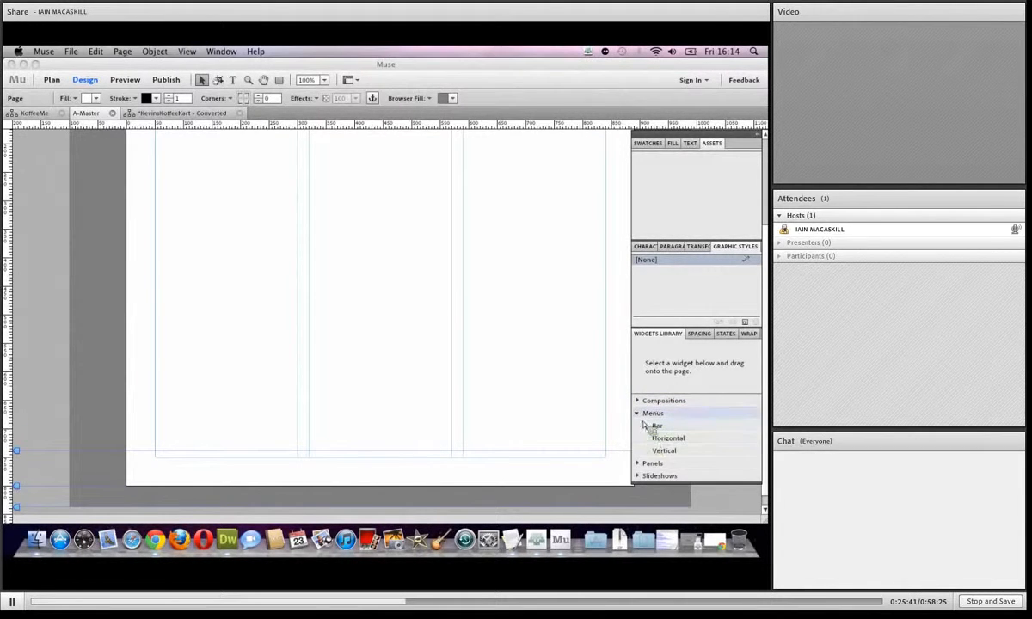
{"action": "left_click", "coordinate": [646, 412]}
{"action": "left_click", "coordinate": [700, 338]}
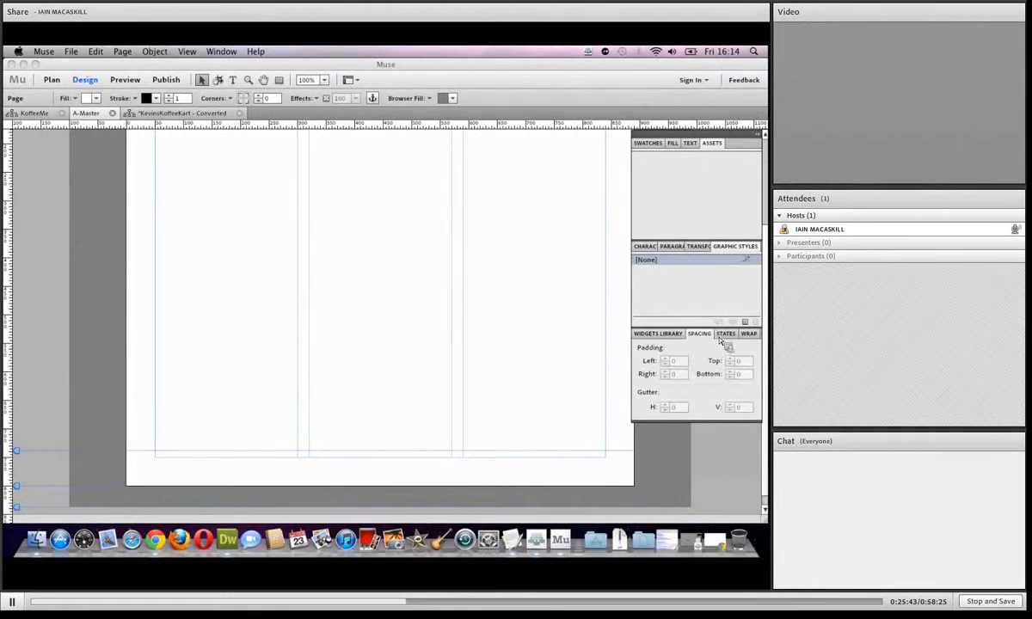
{"action": "left_click", "coordinate": [745, 337]}
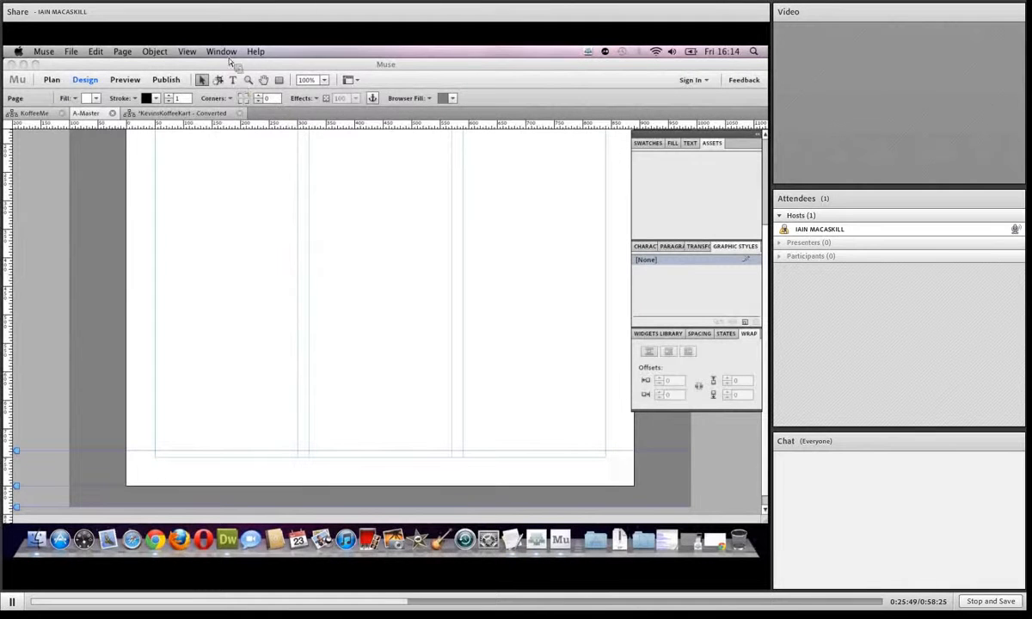
{"action": "left_click", "coordinate": [221, 51]}
{"action": "mouse_move", "coordinate": [256, 54]}
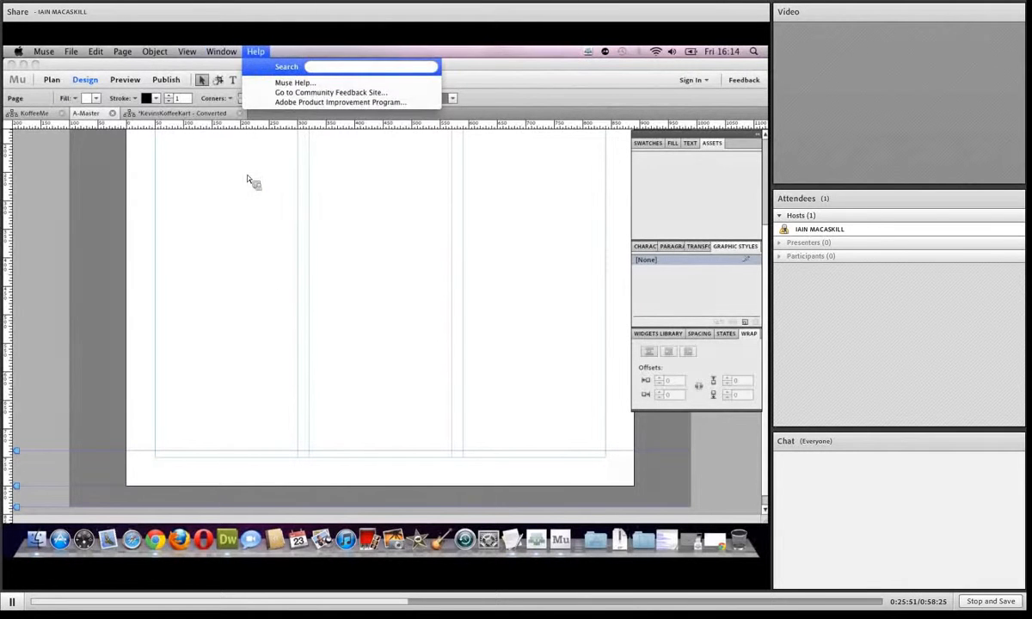
{"action": "left_click", "coordinate": [270, 52]}
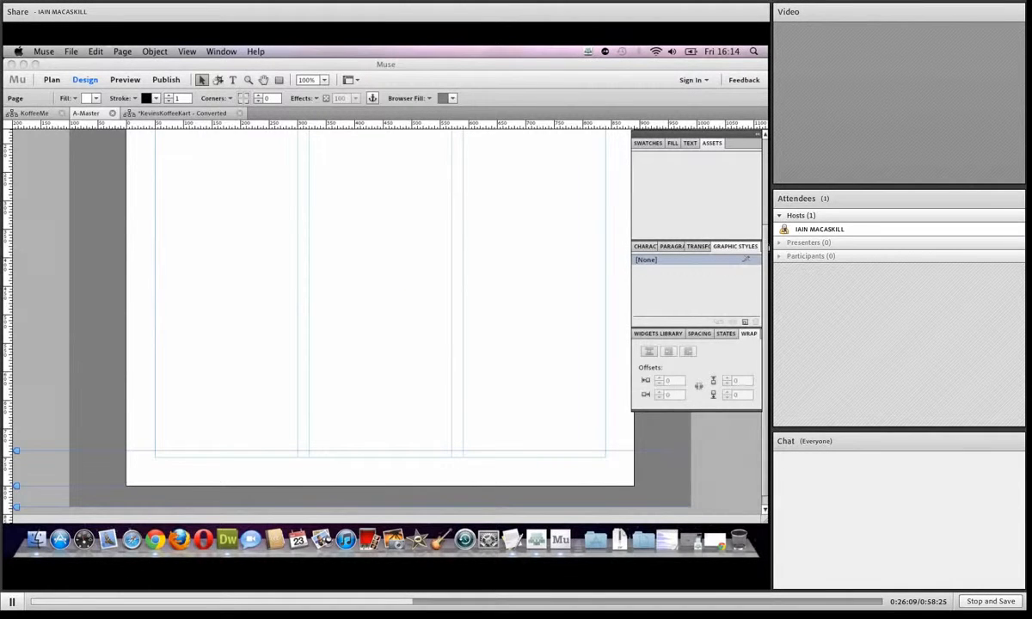
Raise A-Master's header guide to just above the top margin and its footer guide to well above the bottom margin.
{"action": "left_click_drag", "start_coordinate": [765, 258], "coordinate": [758, 174]}
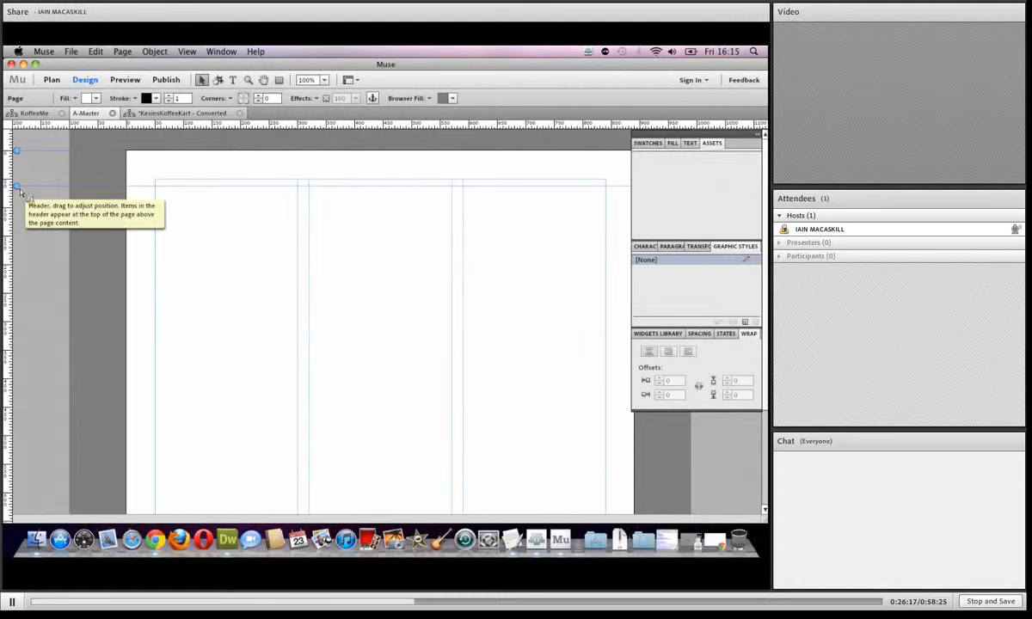
{"action": "left_click_drag", "start_coordinate": [20, 189], "coordinate": [18, 173]}
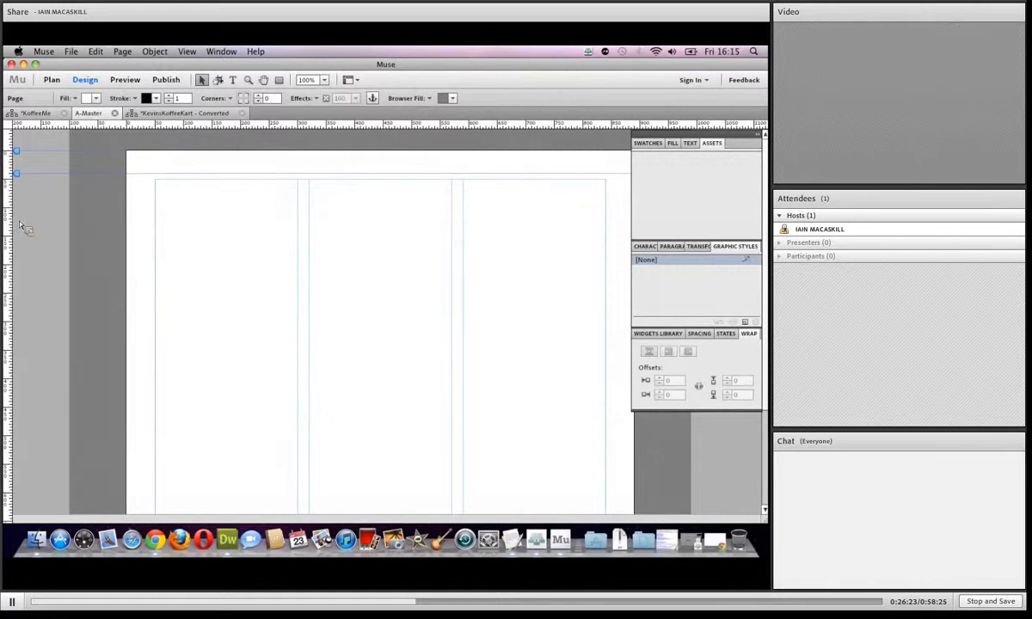
{"action": "left_click_drag", "start_coordinate": [764, 216], "coordinate": [754, 295]}
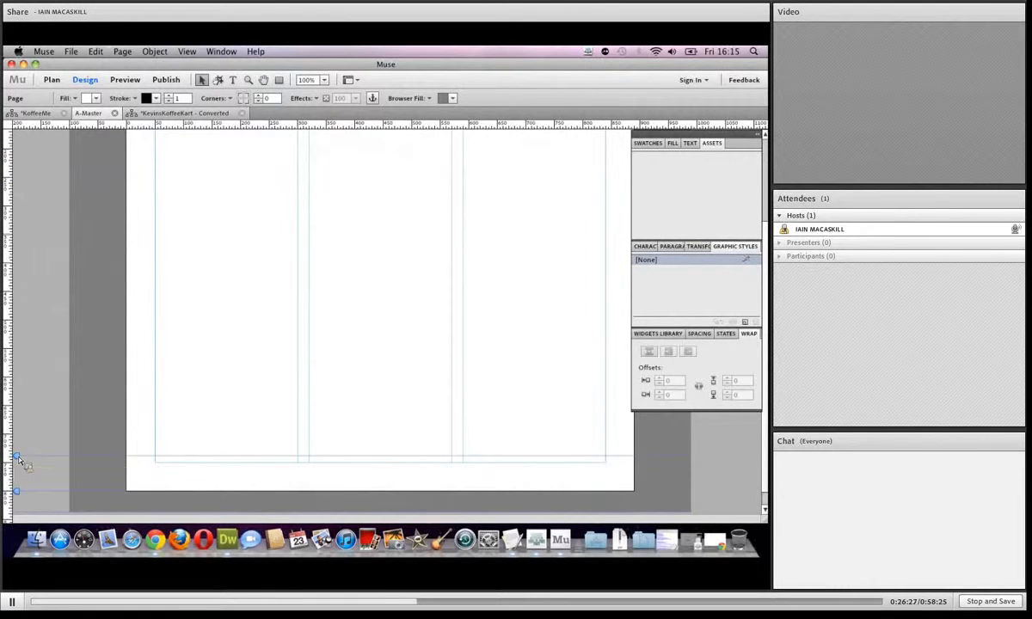
{"action": "left_click_drag", "start_coordinate": [19, 462], "coordinate": [18, 378]}
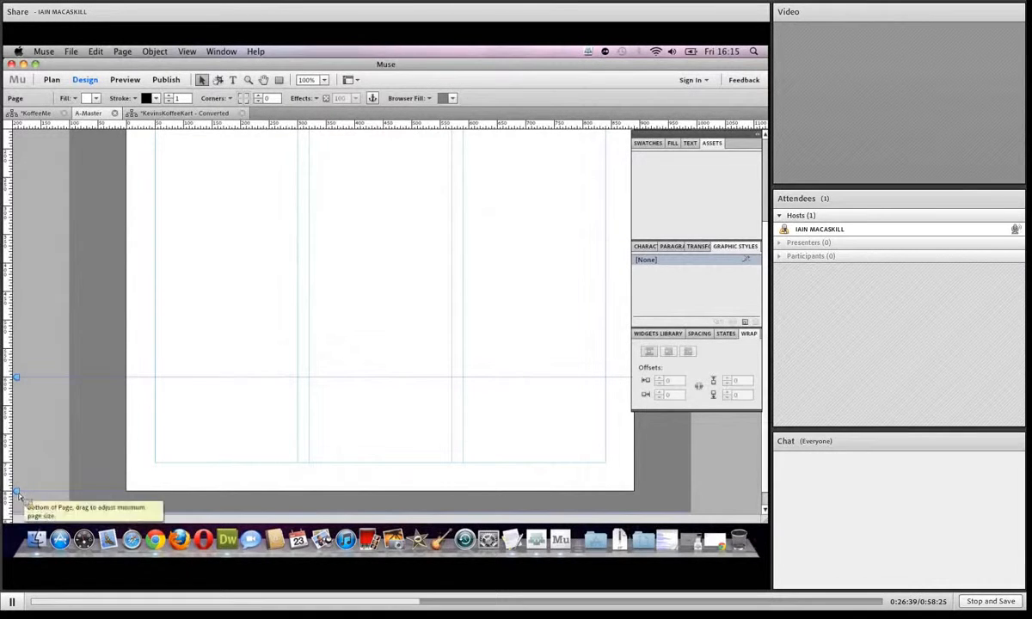
Adjust A-Master's bottom-of-page guide to give a minimum page height of about 700 px.
{"action": "mouse_move", "coordinate": [18, 496]}
{"action": "left_mouse_down"}
{"action": "mouse_move", "coordinate": [23, 468]}
{"action": "mouse_move", "coordinate": [26, 516]}
{"action": "left_mouse_up"}
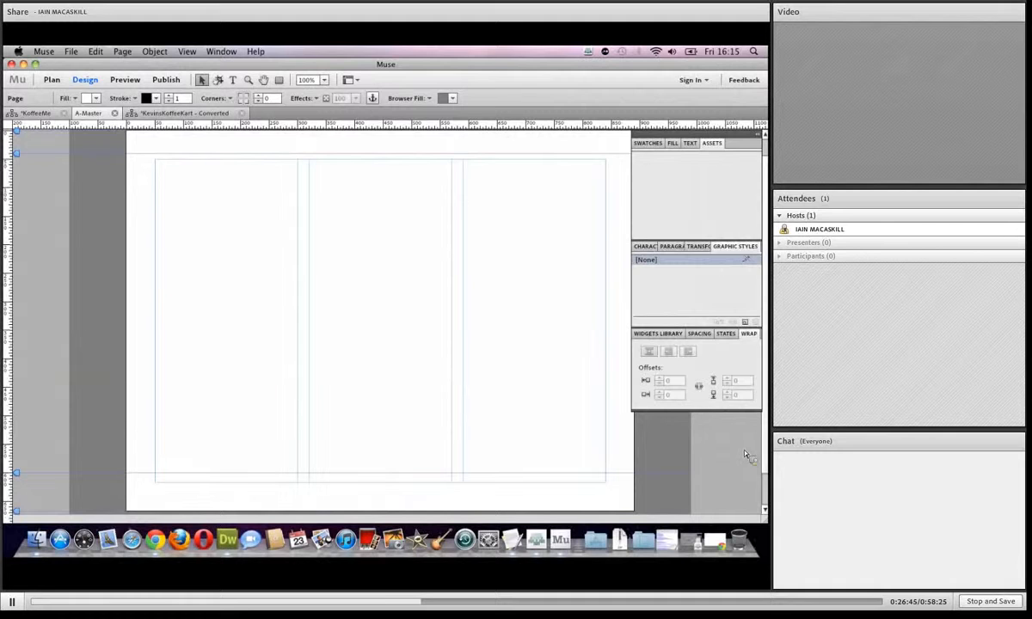
{"action": "left_click_drag", "start_coordinate": [765, 456], "coordinate": [765, 490]}
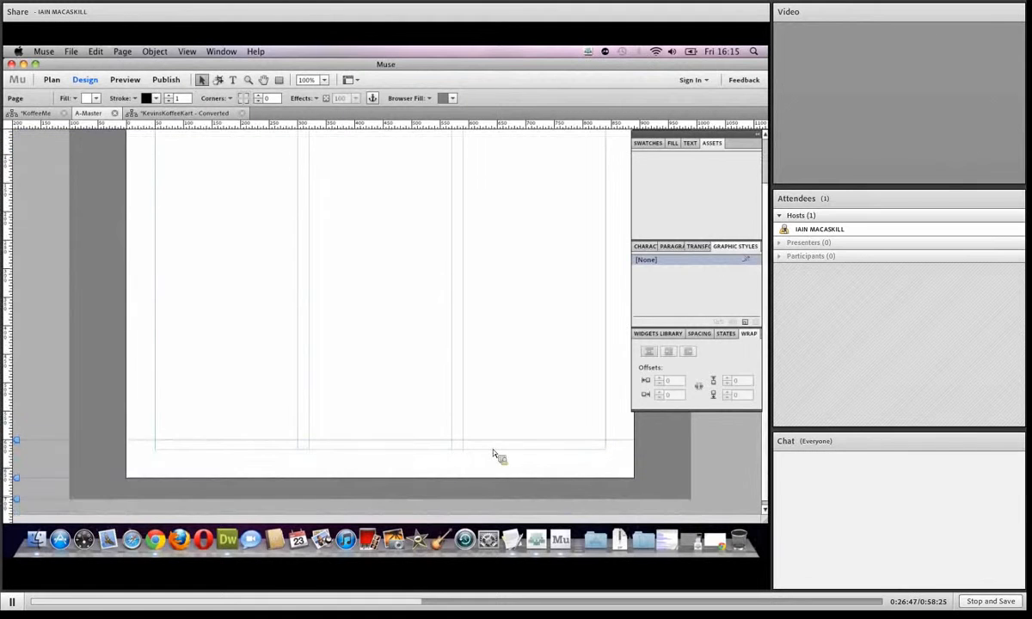
{"action": "left_click_drag", "start_coordinate": [16, 480], "coordinate": [24, 504]}
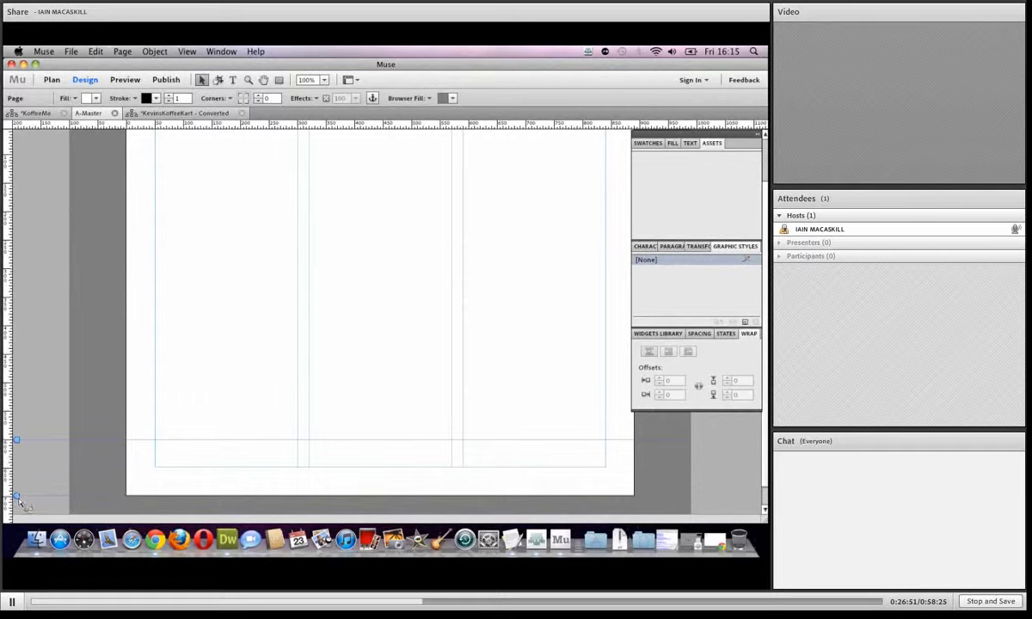
{"action": "left_click_drag", "start_coordinate": [18, 496], "coordinate": [18, 498]}
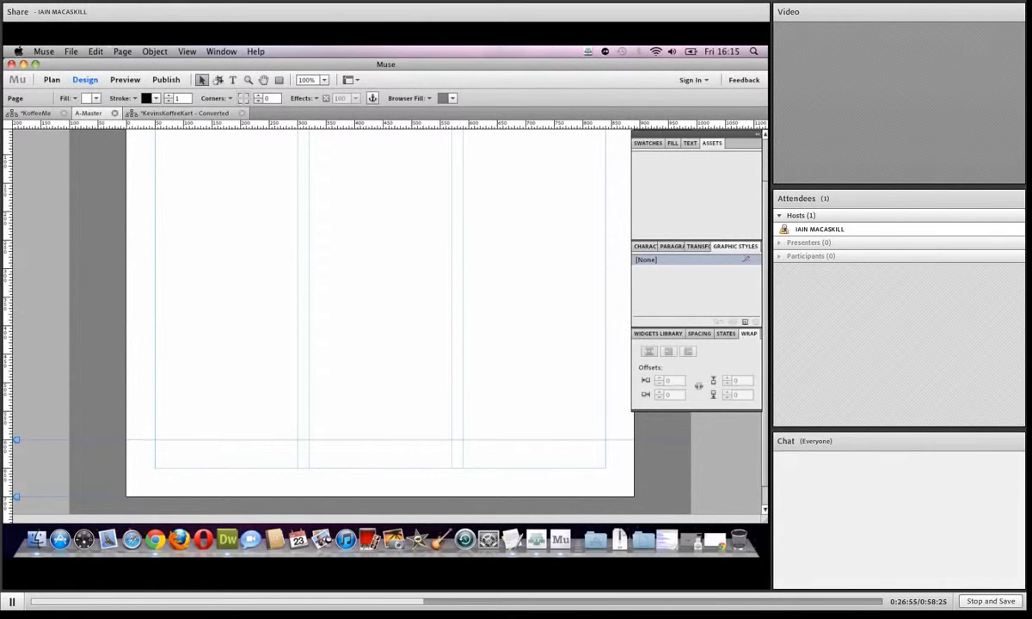
Lower A-Master's bottom-of-browser guide to leave about 99 px of padding beneath the page.
{"action": "left_click_drag", "start_coordinate": [766, 448], "coordinate": [768, 467]}
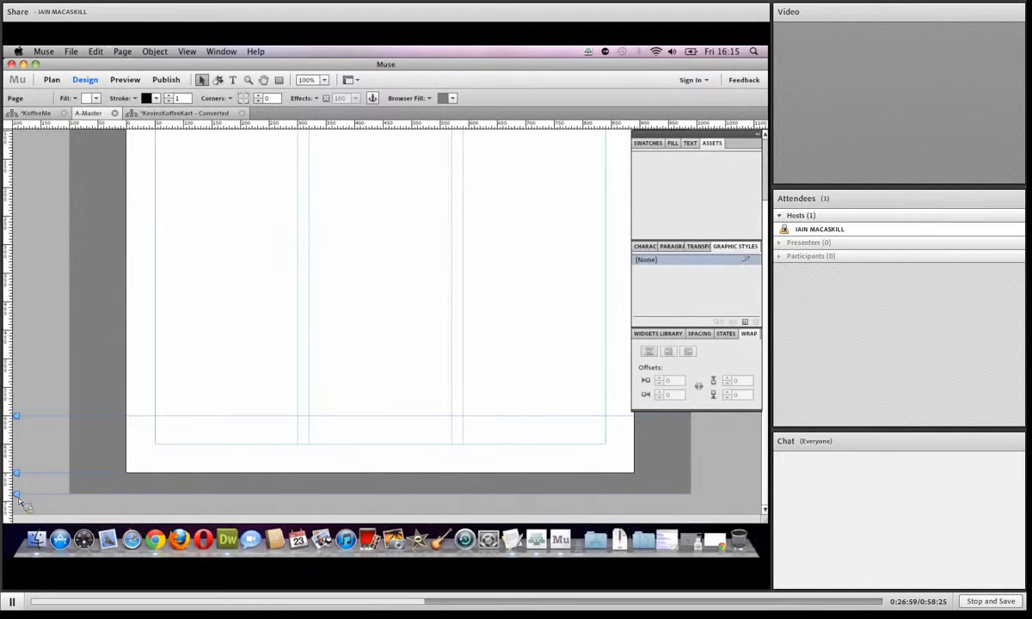
{"action": "left_click_drag", "start_coordinate": [18, 496], "coordinate": [21, 519]}
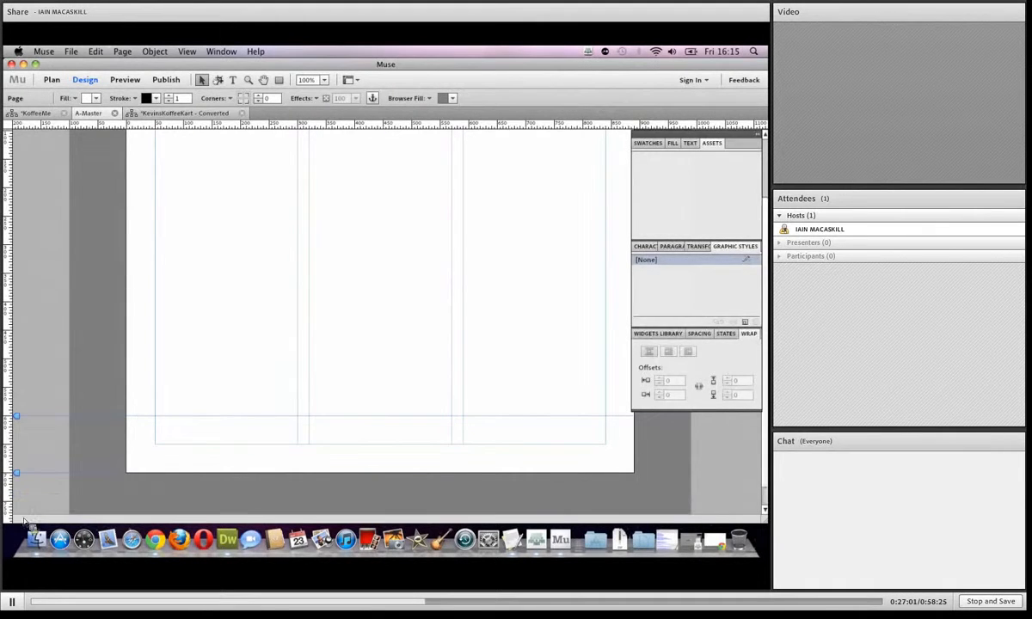
{"action": "left_click_drag", "start_coordinate": [765, 465], "coordinate": [764, 488]}
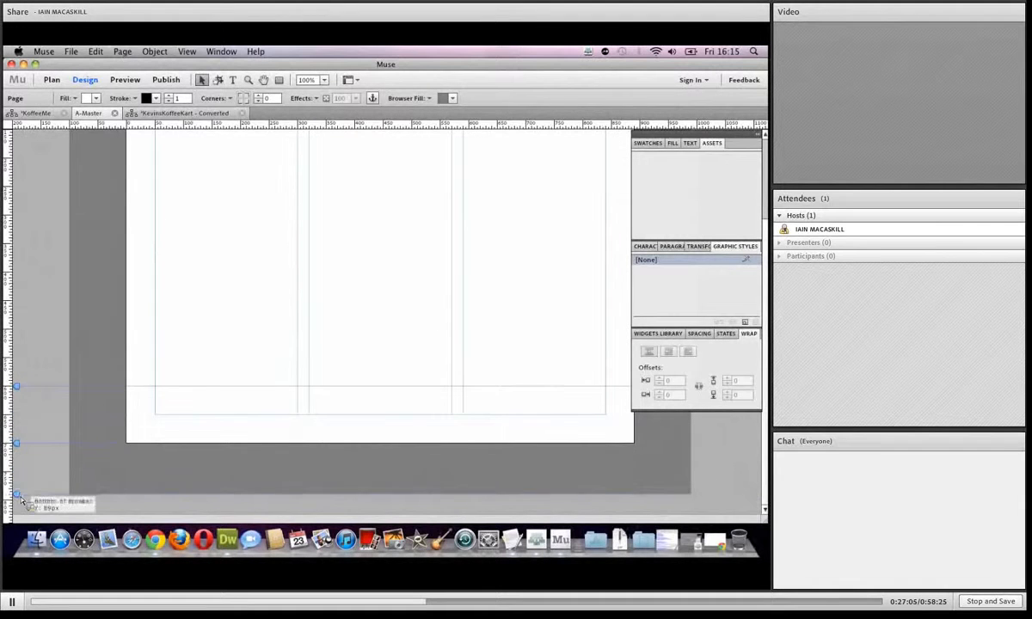
{"action": "left_click_drag", "start_coordinate": [18, 495], "coordinate": [22, 505]}
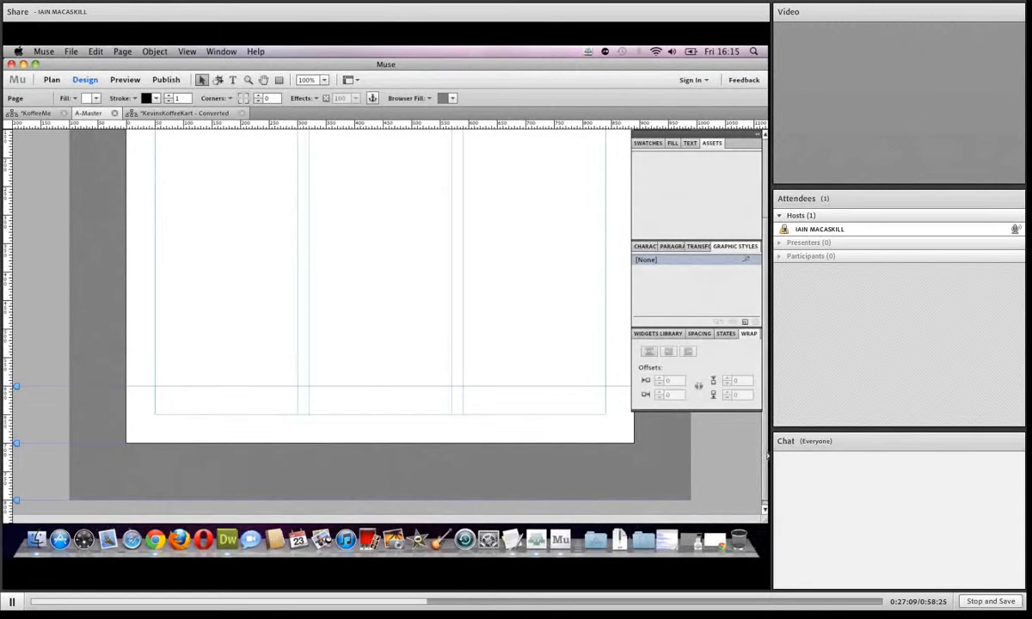
{"action": "scroll", "coordinate": [132, 189], "scroll_direction": "up", "scroll_amount": 8}
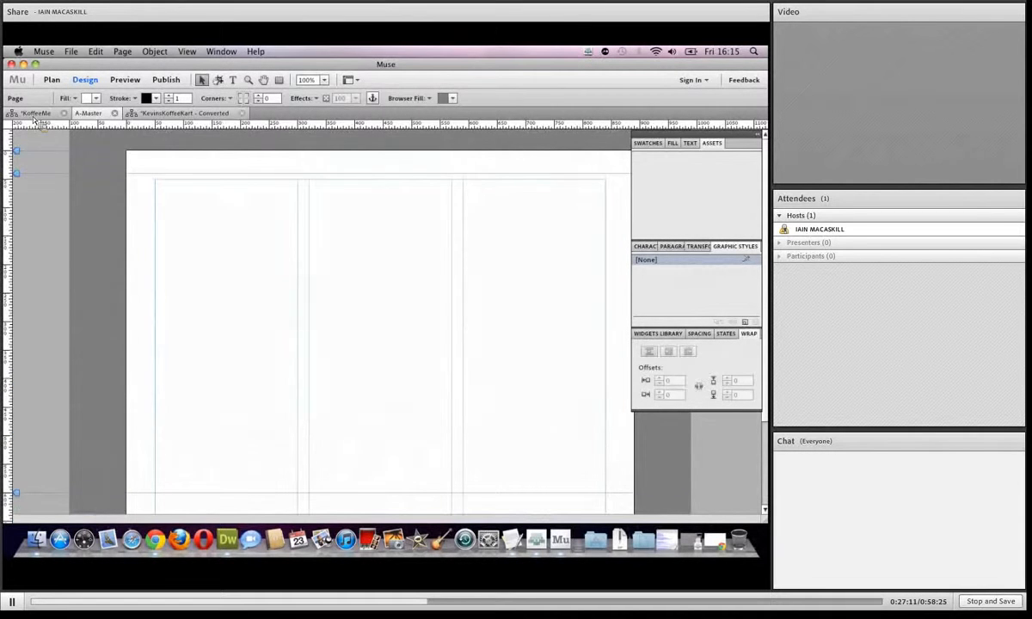
In the KoffeeMe site plan, add two pages in a row after Home on the same level.
{"action": "left_click", "coordinate": [54, 80]}
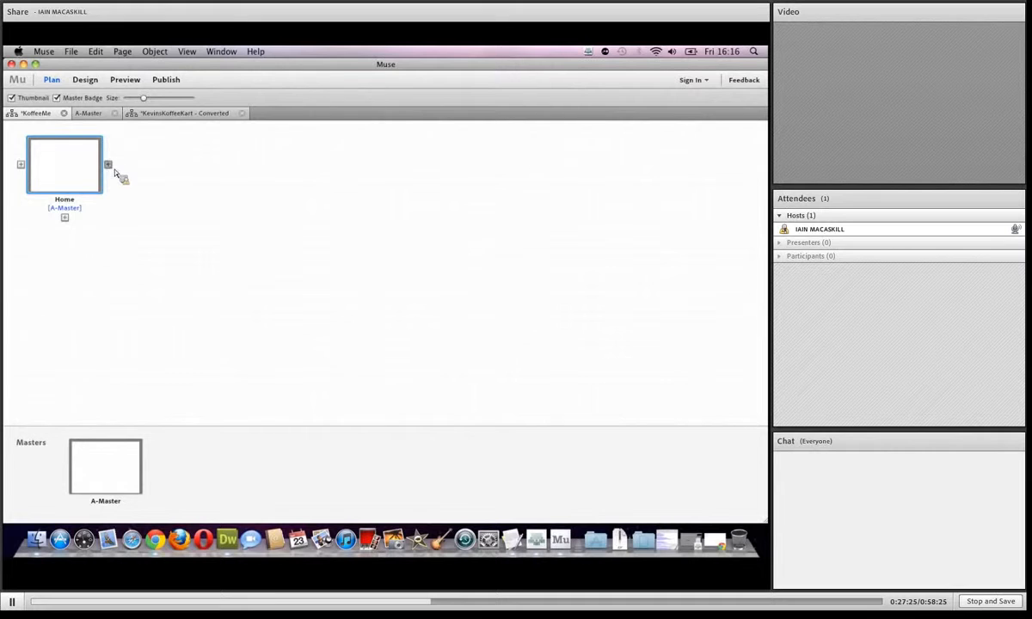
{"action": "left_click", "coordinate": [108, 164]}
{"action": "left_click", "coordinate": [204, 164]}
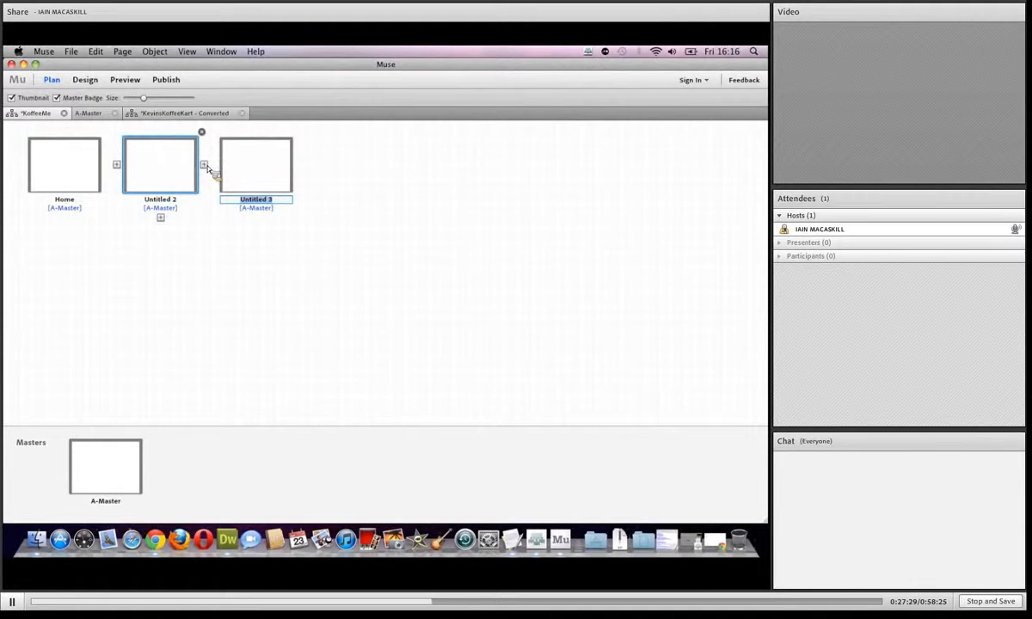
Rename the Home page as HOME and the second page as THE KOFFEE.
{"action": "double_click", "coordinate": [72, 202]}
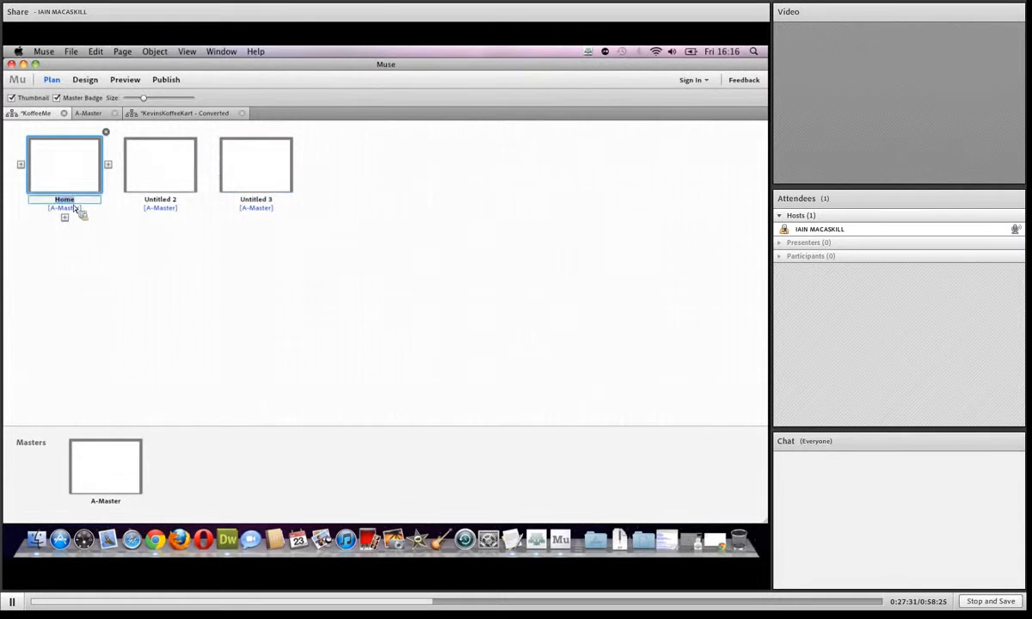
{"action": "type", "text": "HOME"}
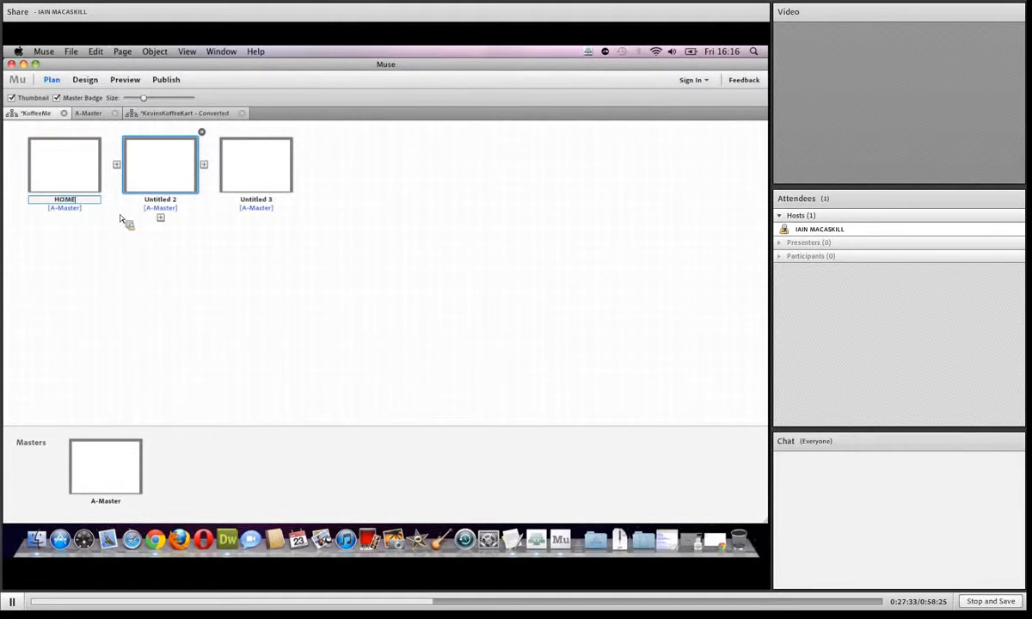
{"action": "key", "text": "Return"}
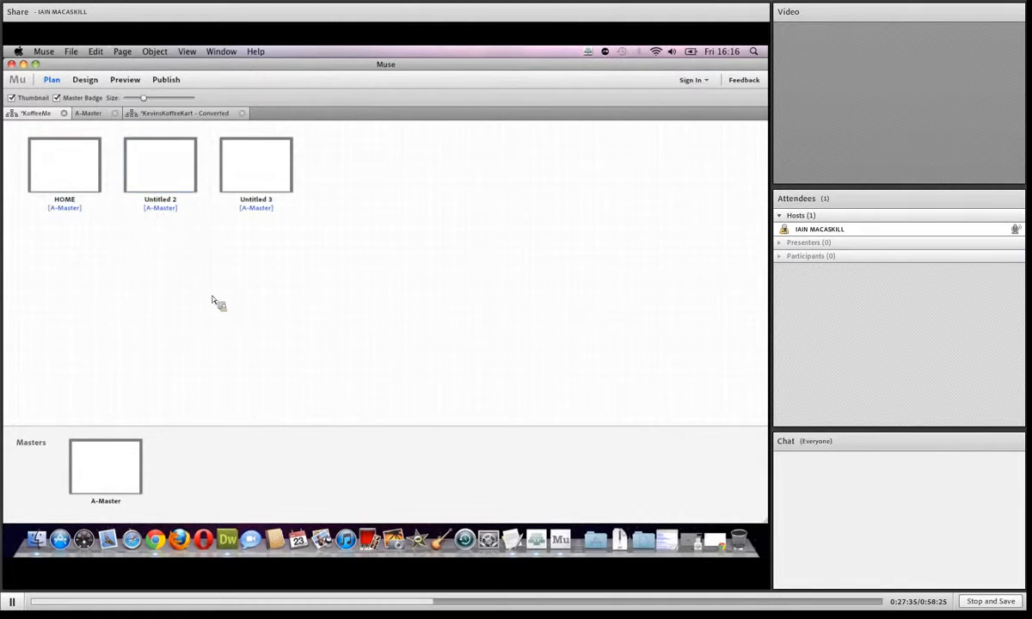
{"action": "double_click", "coordinate": [162, 200]}
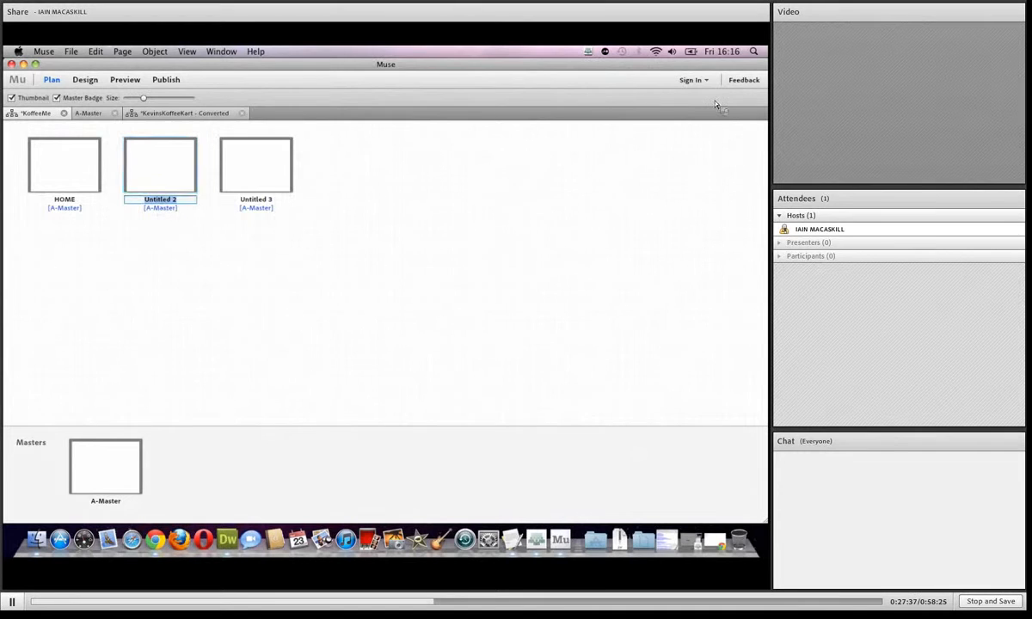
{"action": "type", "text": "THE KOFFEE"}
{"action": "key", "text": "Return"}
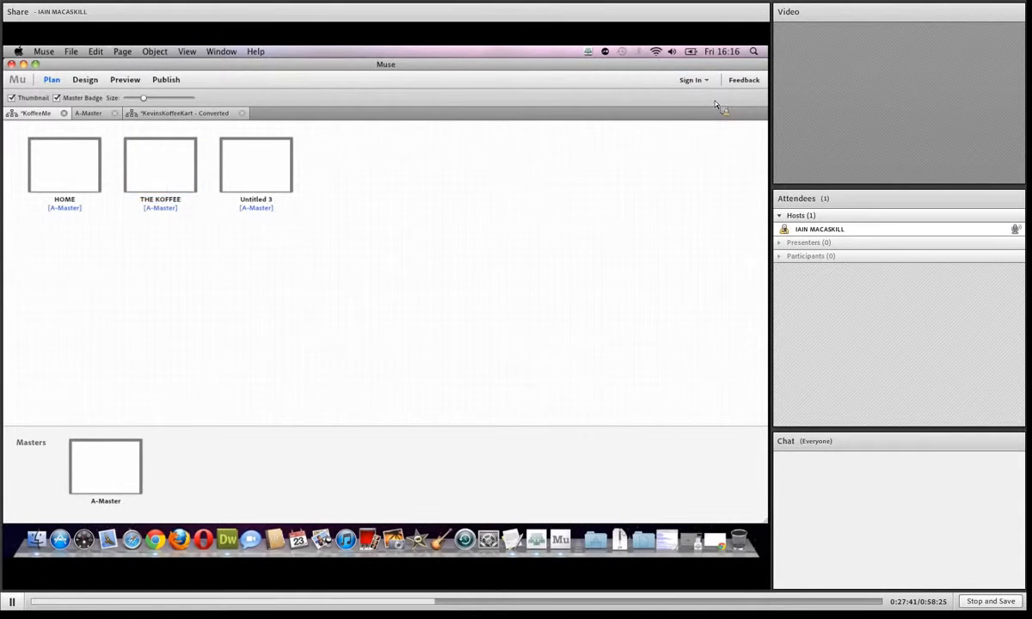
Rename the third page in the site plan as KART MAP.
{"action": "left_click", "coordinate": [242, 203]}
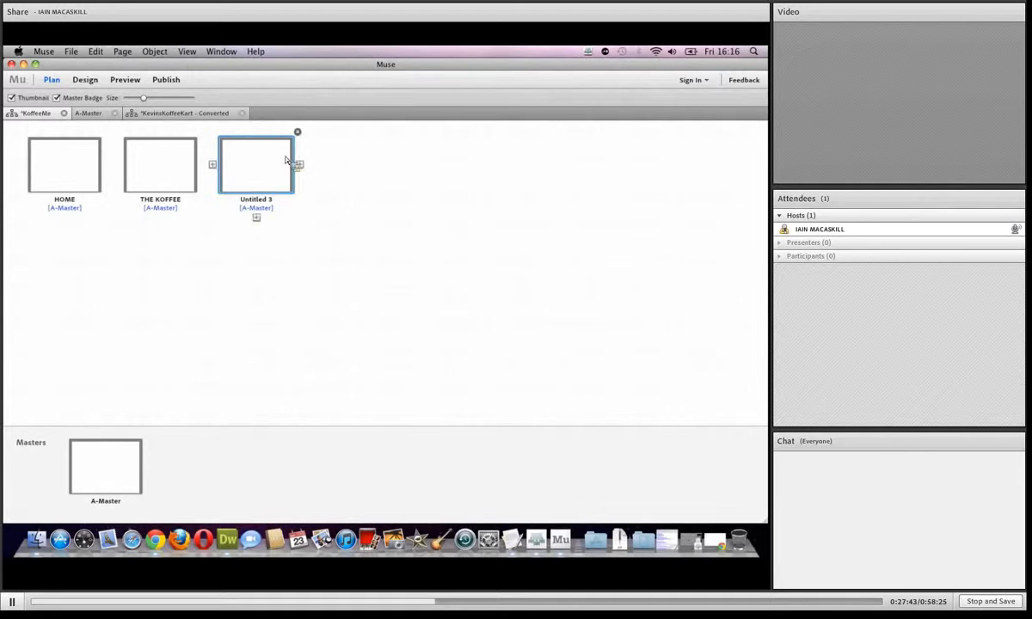
{"action": "double_click", "coordinate": [255, 200]}
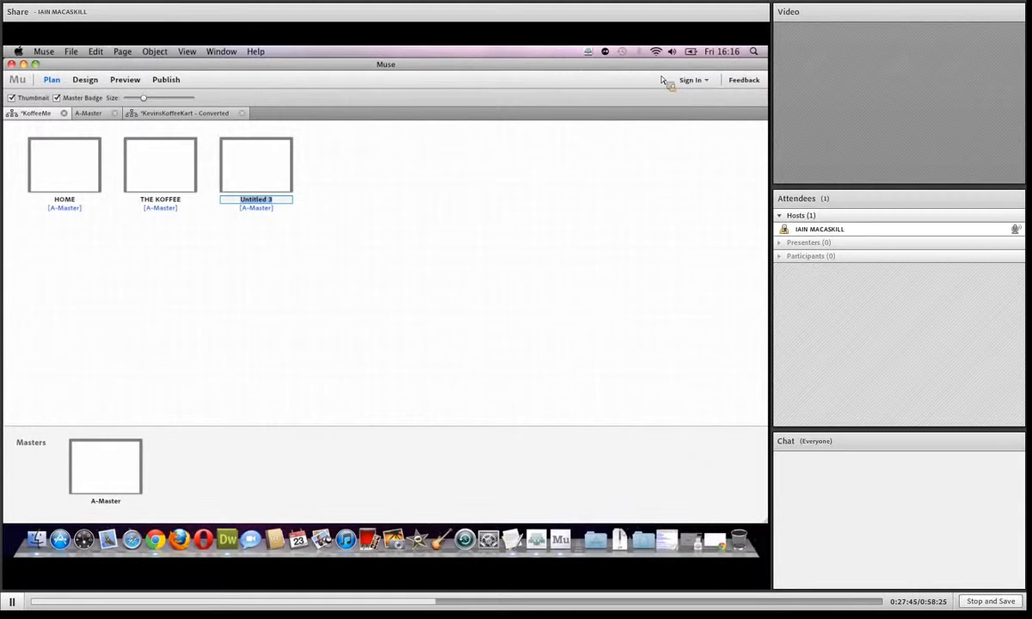
{"action": "type", "text": "KART MAP"}
{"action": "key", "text": "Return"}
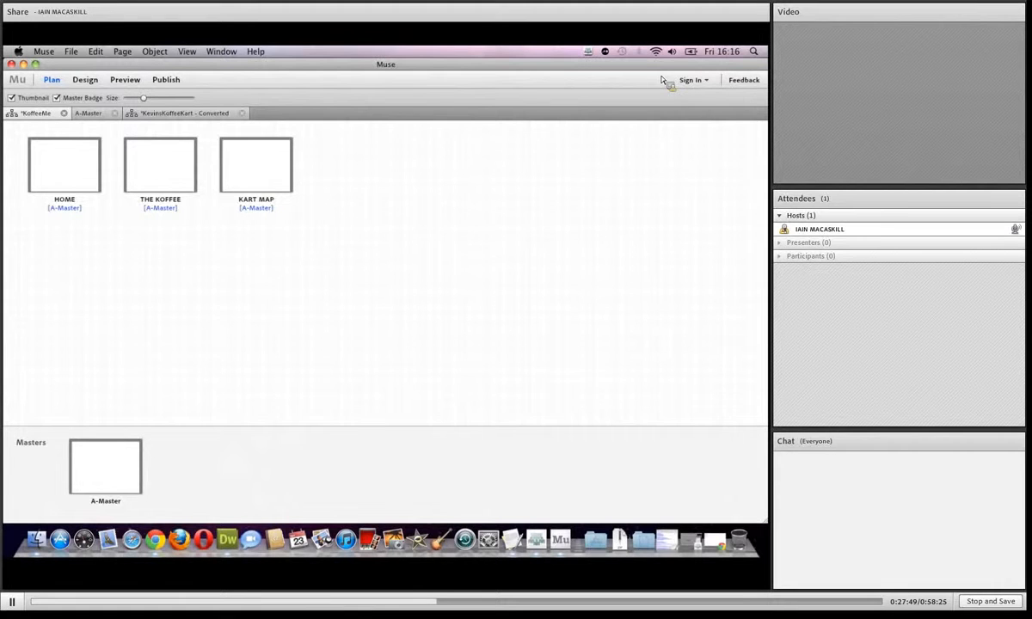
Add a child page under THE KOFFEE and name it ORIGINS.
{"action": "left_click", "coordinate": [161, 217]}
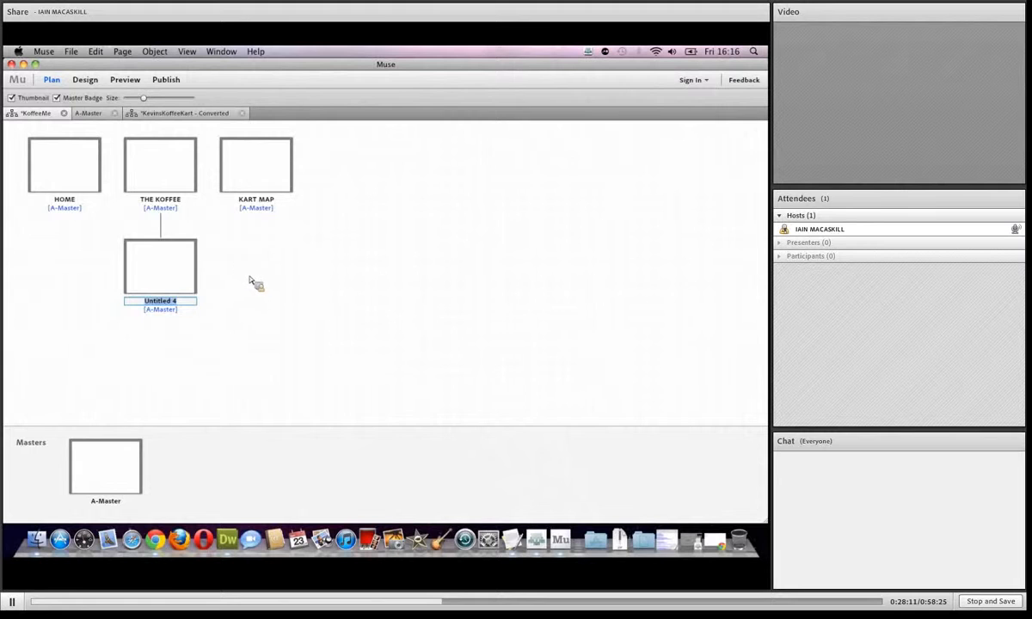
{"action": "double_click", "coordinate": [179, 301]}
{"action": "type", "text": "ORIGINS"}
{"action": "key", "text": "Return"}
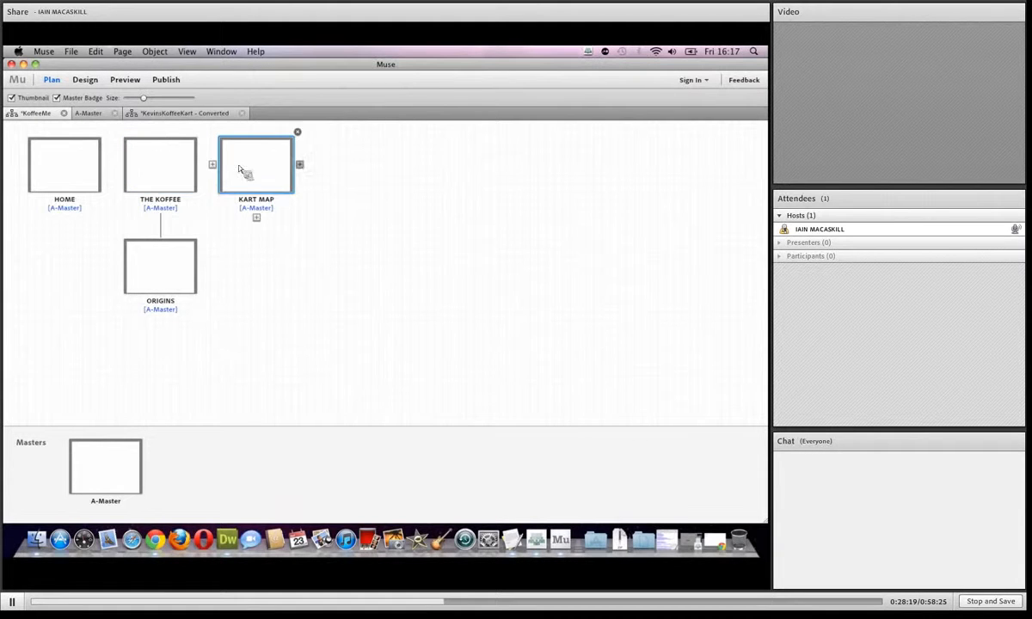
Add a page after KART MAP on the same level and delete it again.
{"action": "left_click", "coordinate": [300, 165]}
{"action": "left_click", "coordinate": [393, 132]}
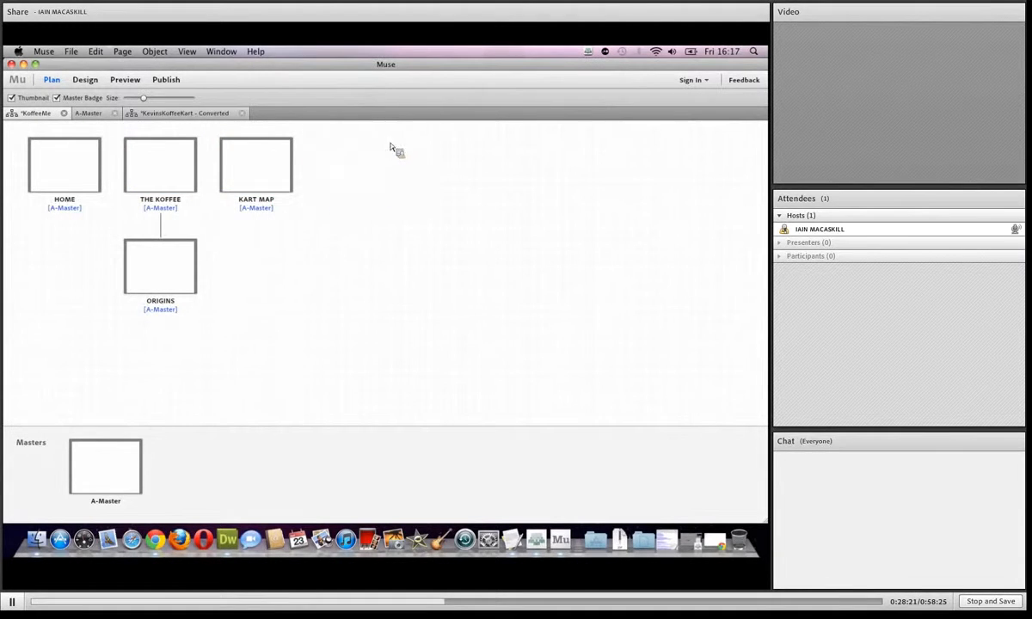
Move THE KOFFEE after KART MAP and back to its original place, and try moving ORIGINS upward.
{"action": "left_click_drag", "start_coordinate": [243, 165], "coordinate": [322, 168]}
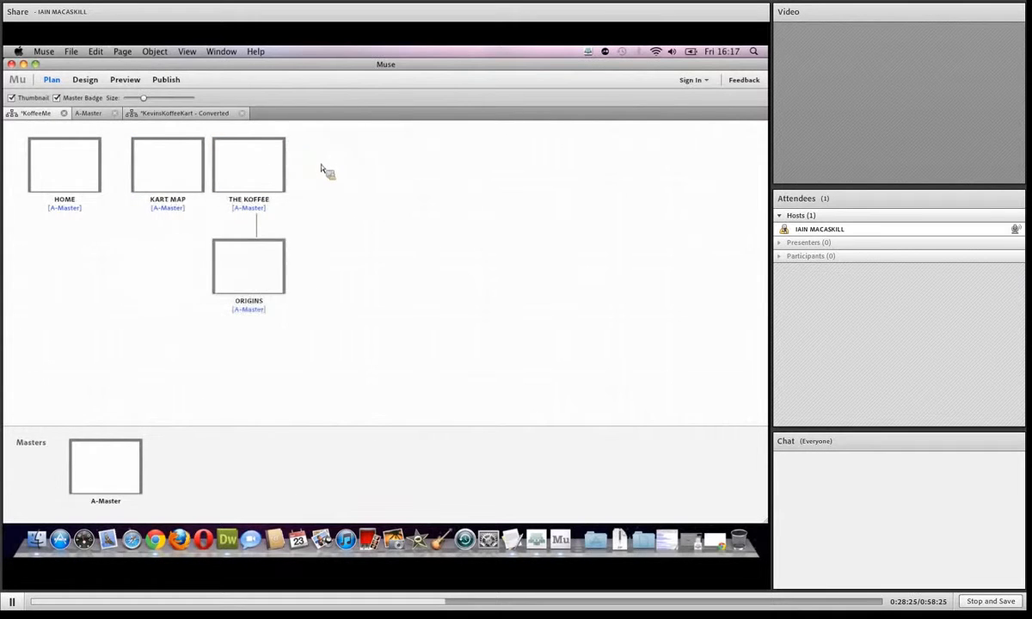
{"action": "left_click_drag", "start_coordinate": [258, 172], "coordinate": [131, 180]}
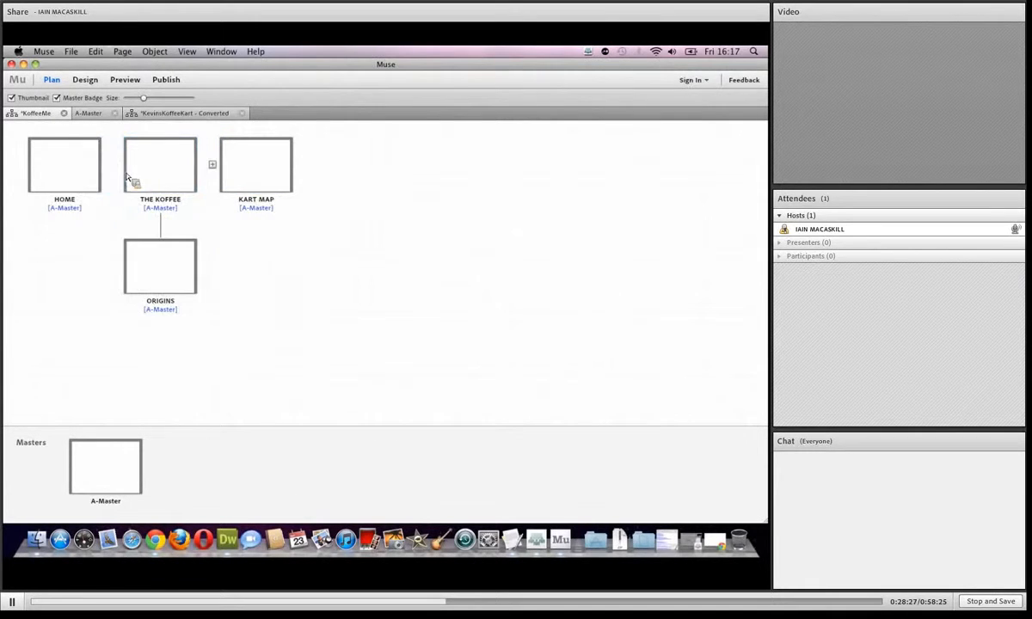
{"action": "left_click_drag", "start_coordinate": [176, 262], "coordinate": [154, 215]}
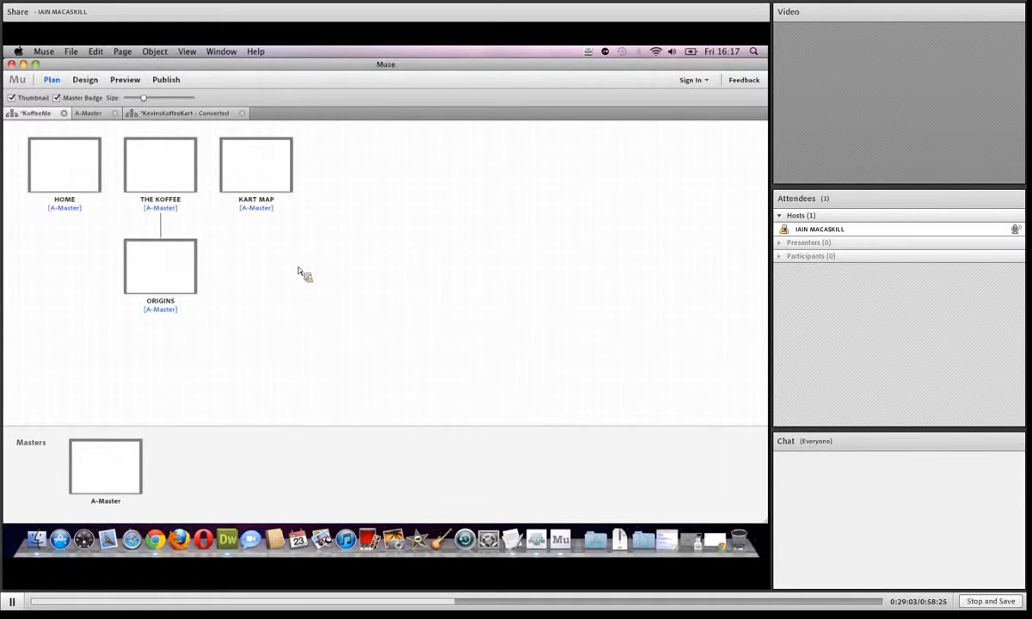
Examine the layout and metadata in the HOME page's properties, and close them without making changes.
{"action": "mouse_move", "coordinate": [96, 129]}
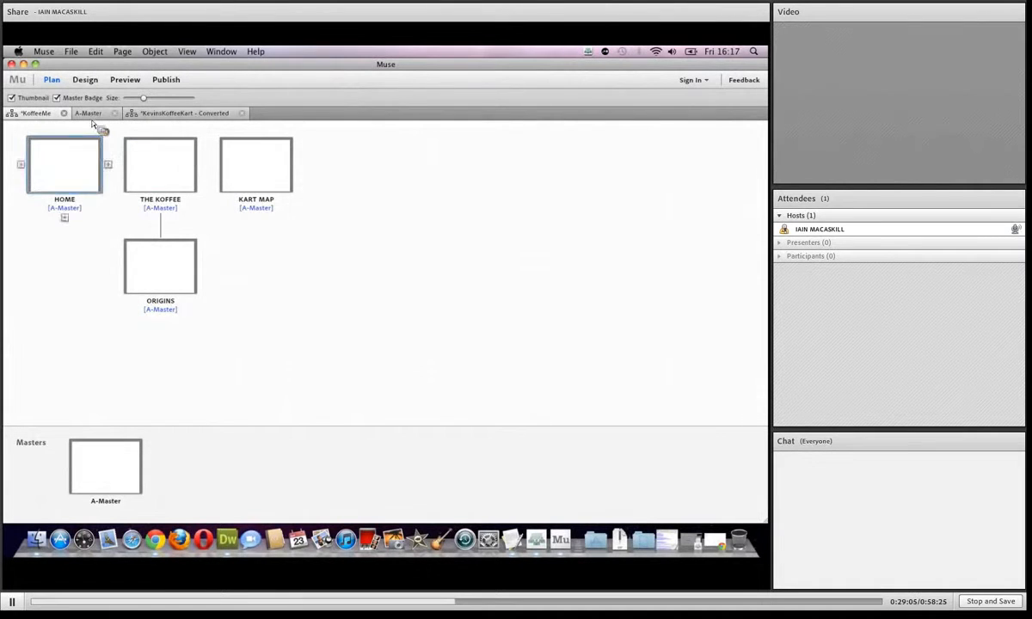
{"action": "right_click", "coordinate": [60, 160]}
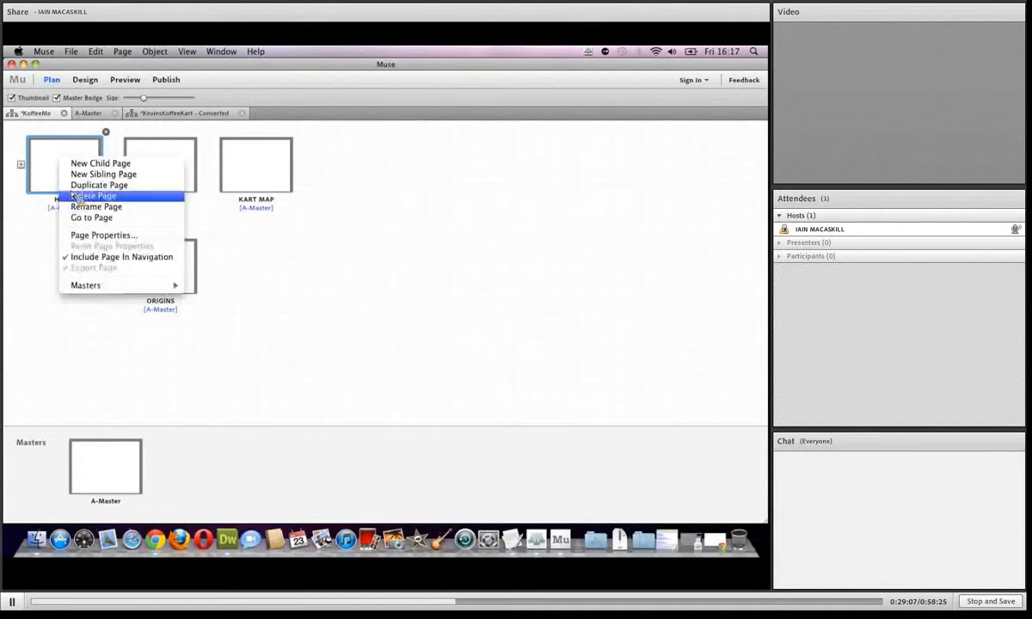
{"action": "left_click", "coordinate": [91, 235]}
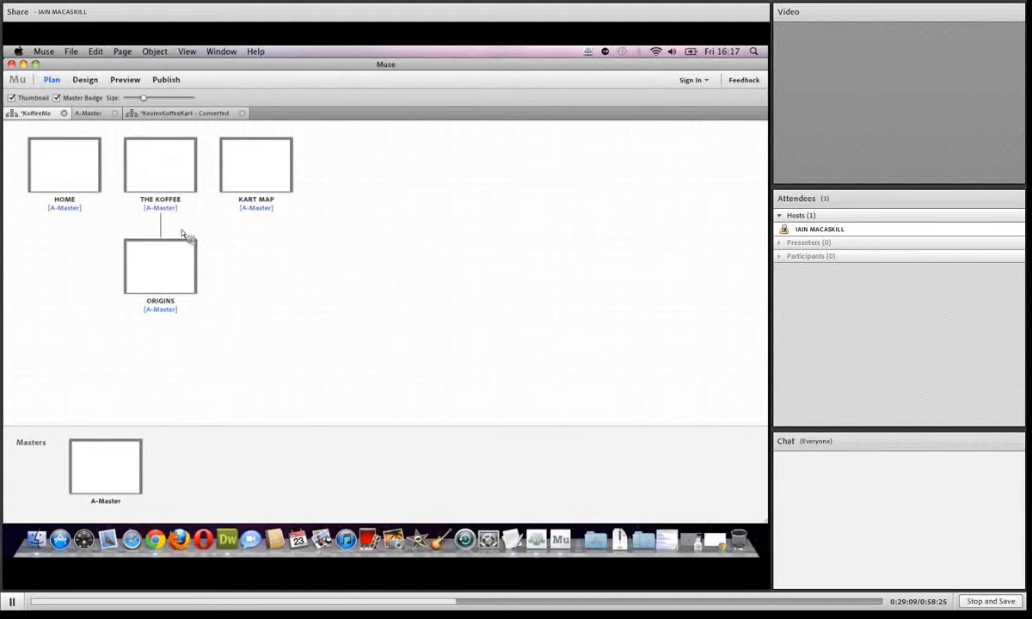
{"action": "right_click", "coordinate": [72, 178]}
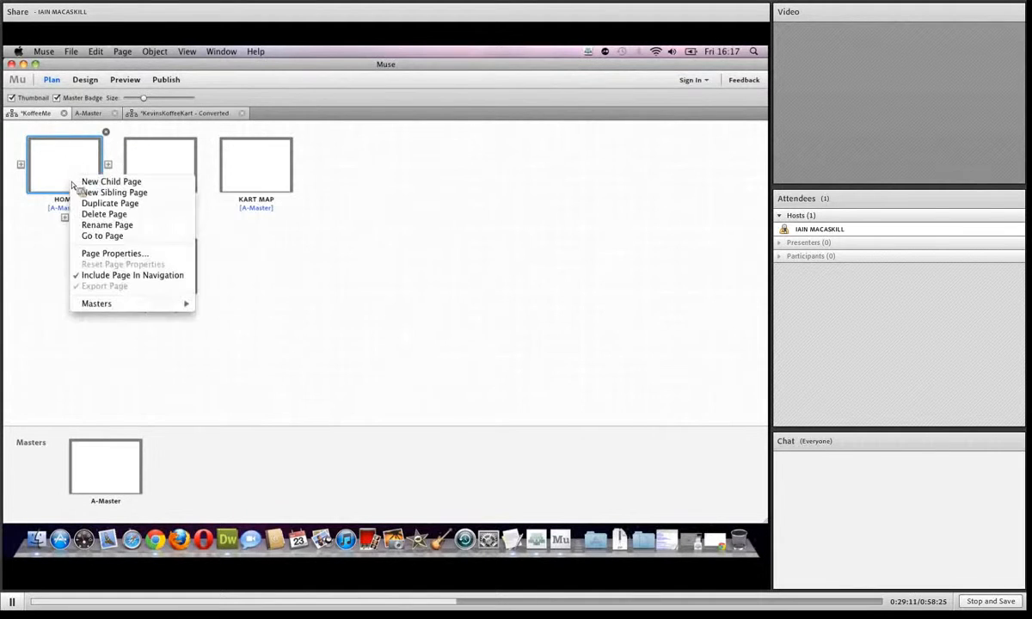
{"action": "left_click", "coordinate": [94, 253]}
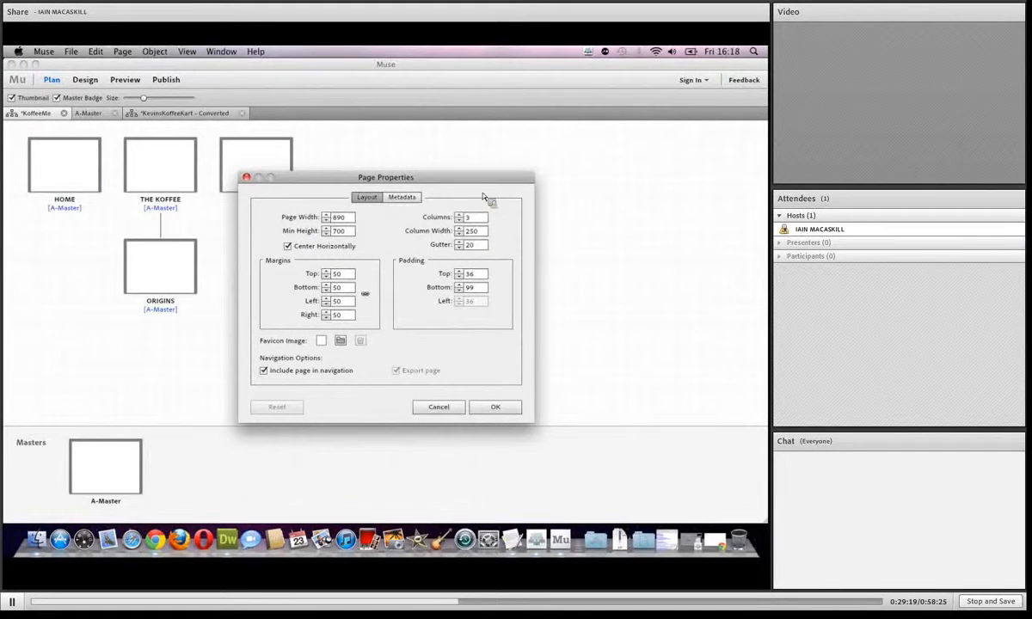
{"action": "left_click", "coordinate": [402, 198]}
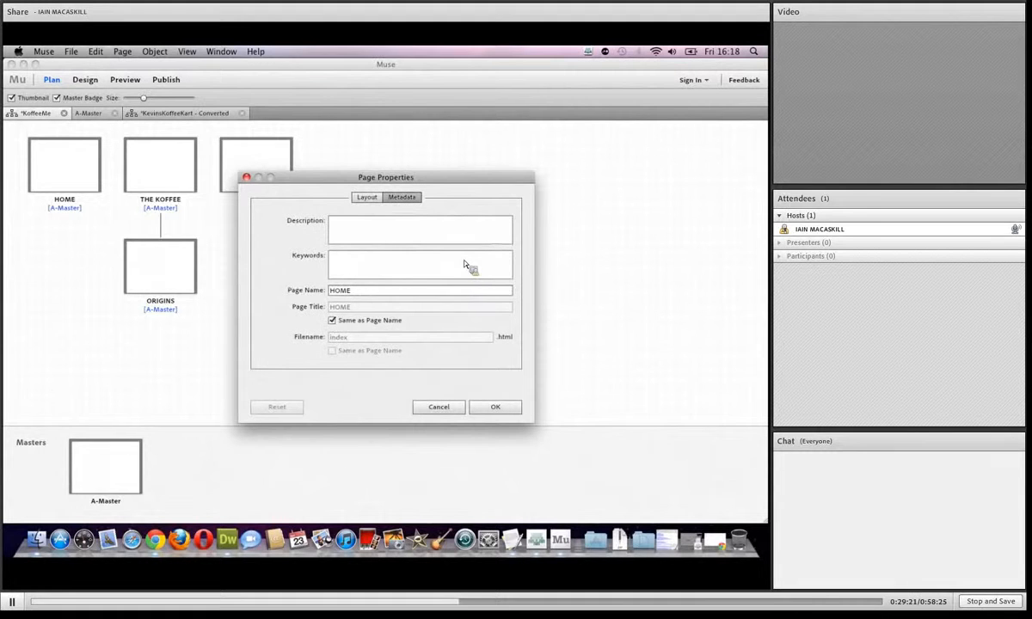
{"action": "left_click", "coordinate": [353, 267]}
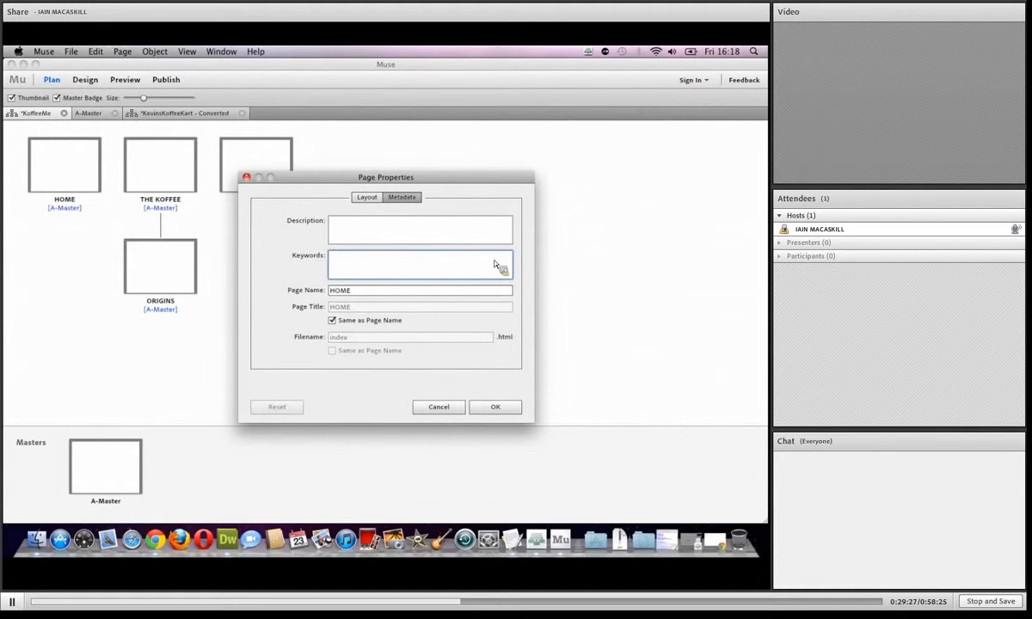
{"action": "left_click", "coordinate": [356, 292]}
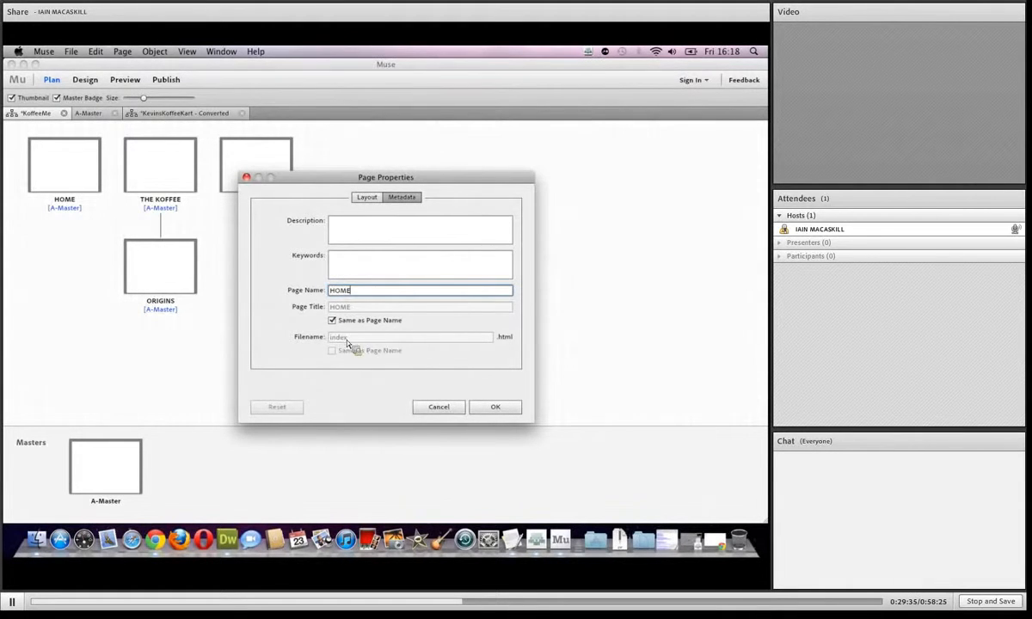
{"action": "left_click", "coordinate": [433, 407]}
Examine the metadata in THE KOFFEE's page properties.
{"action": "right_click", "coordinate": [172, 172]}
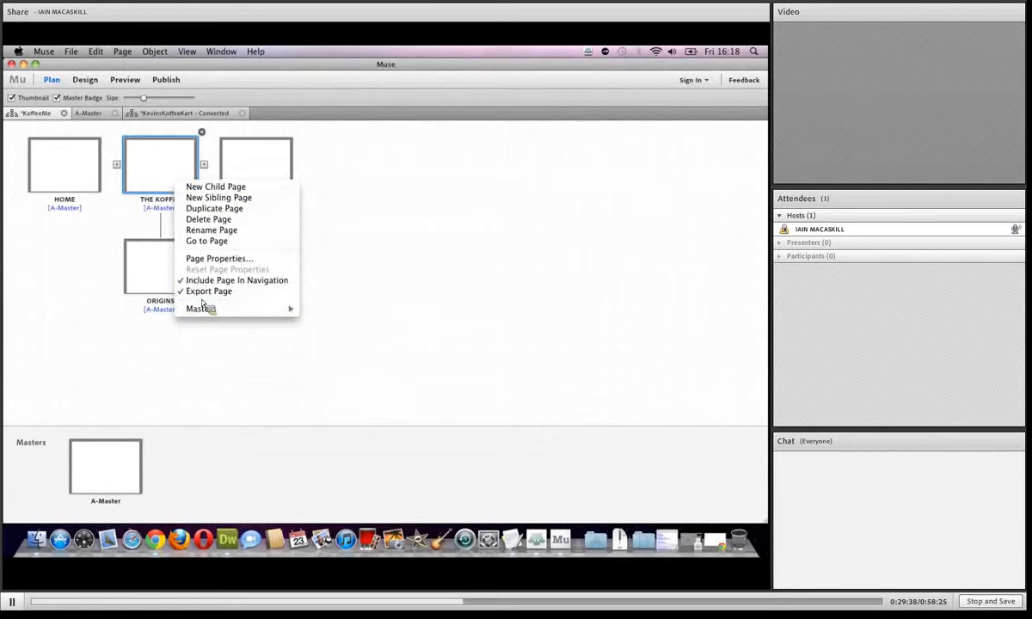
{"action": "left_click", "coordinate": [215, 259]}
{"action": "left_click", "coordinate": [400, 197]}
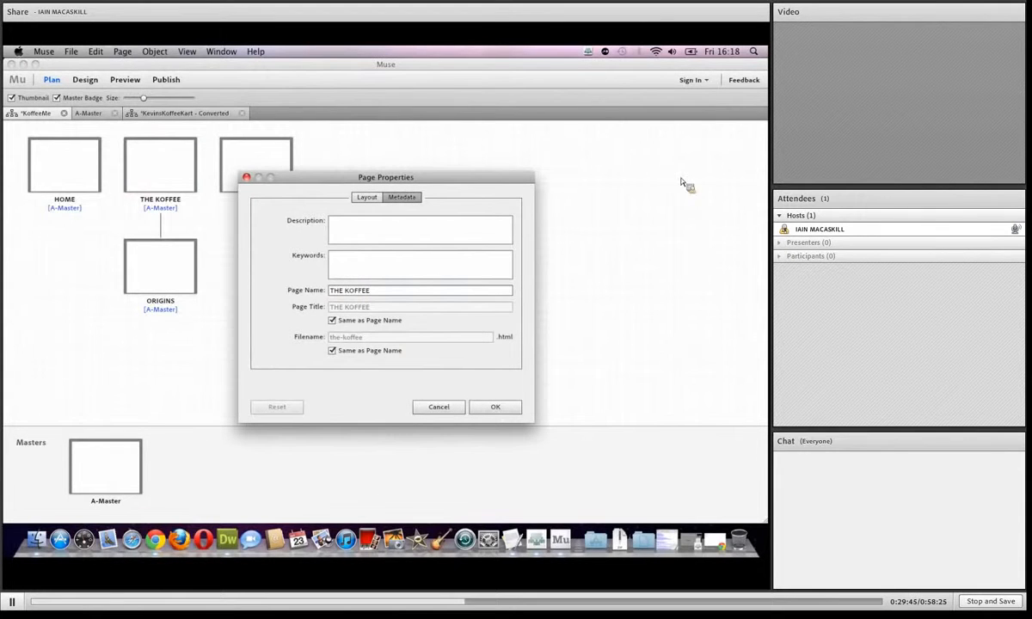
Close THE KOFFEE's page properties without saving changes and open the A-Master page for design.
{"action": "left_click", "coordinate": [440, 407]}
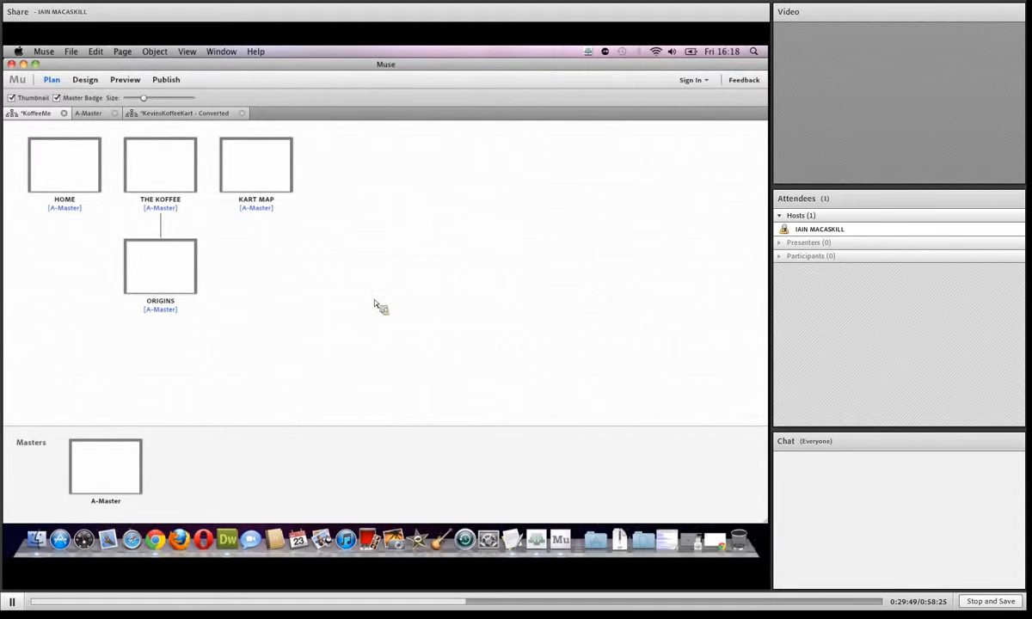
{"action": "left_click", "coordinate": [148, 275]}
{"action": "left_click", "coordinate": [225, 270]}
{"action": "double_click", "coordinate": [113, 466]}
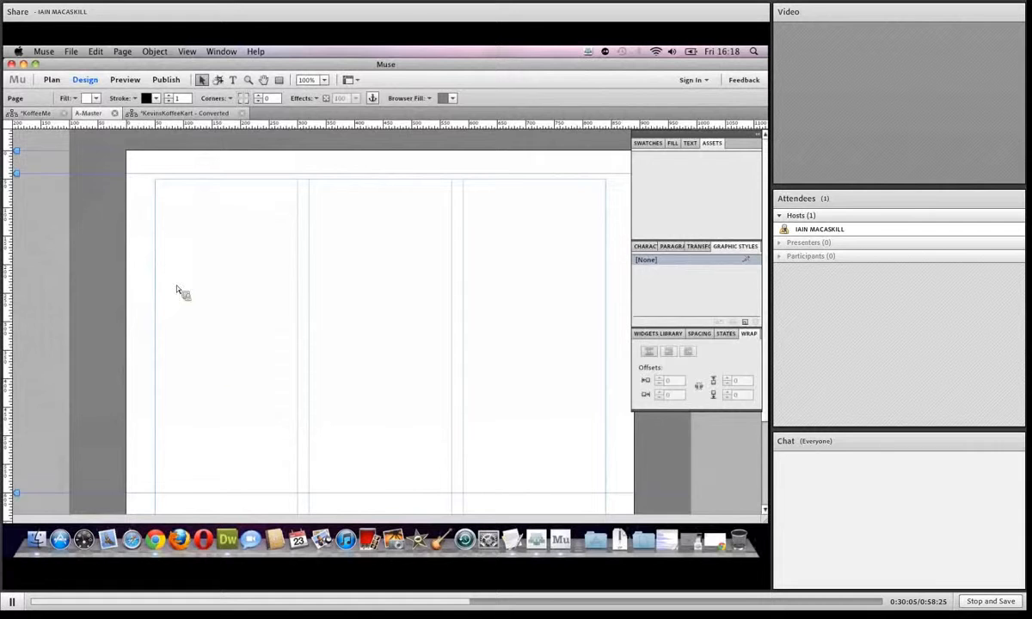
Fill the A-Master page with the bk-map.gif image from the KevinsKoffeeKart folder and center its position.
{"action": "left_click", "coordinate": [75, 98]}
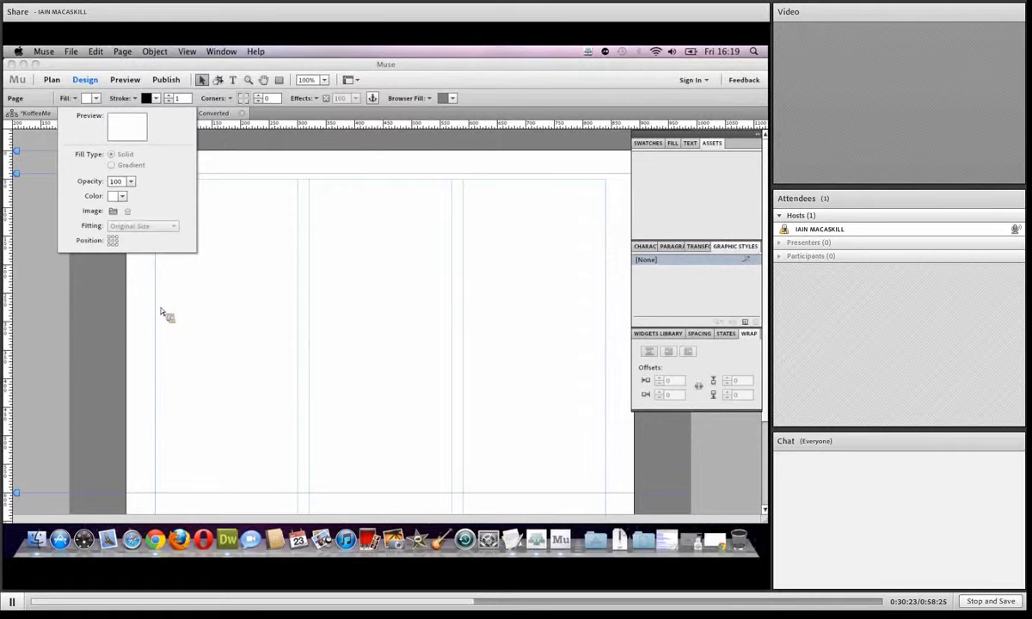
{"action": "left_click", "coordinate": [112, 211]}
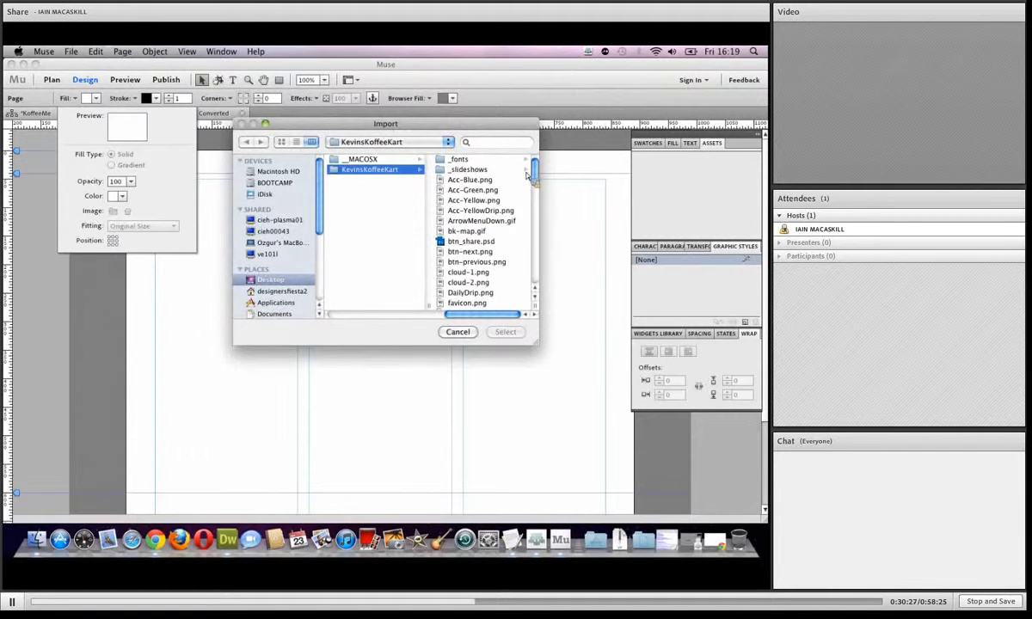
{"action": "left_click_drag", "start_coordinate": [535, 176], "coordinate": [536, 216]}
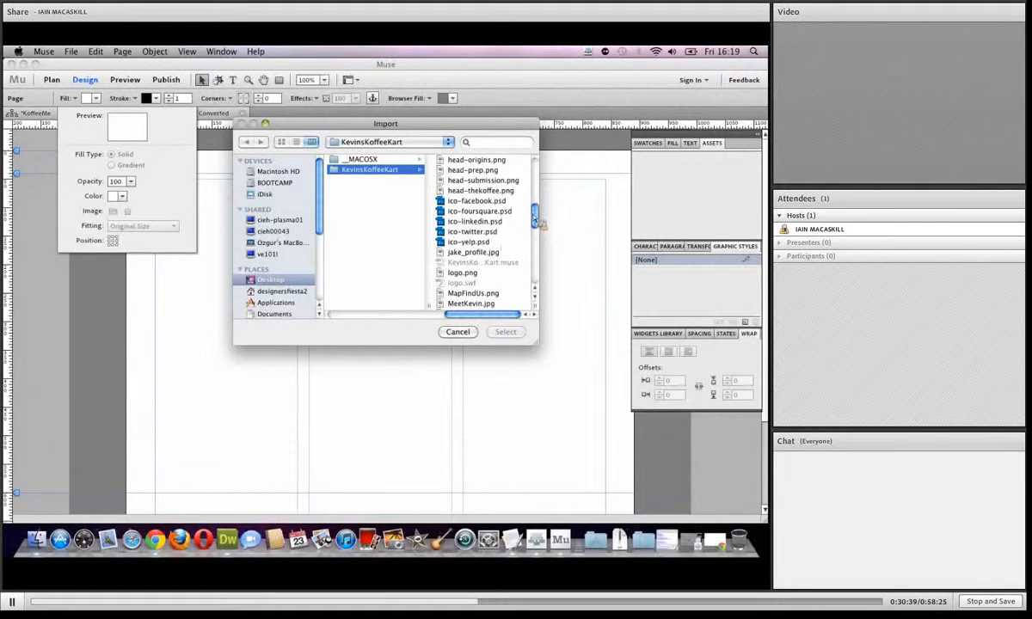
{"action": "left_click_drag", "start_coordinate": [535, 216], "coordinate": [536, 178]}
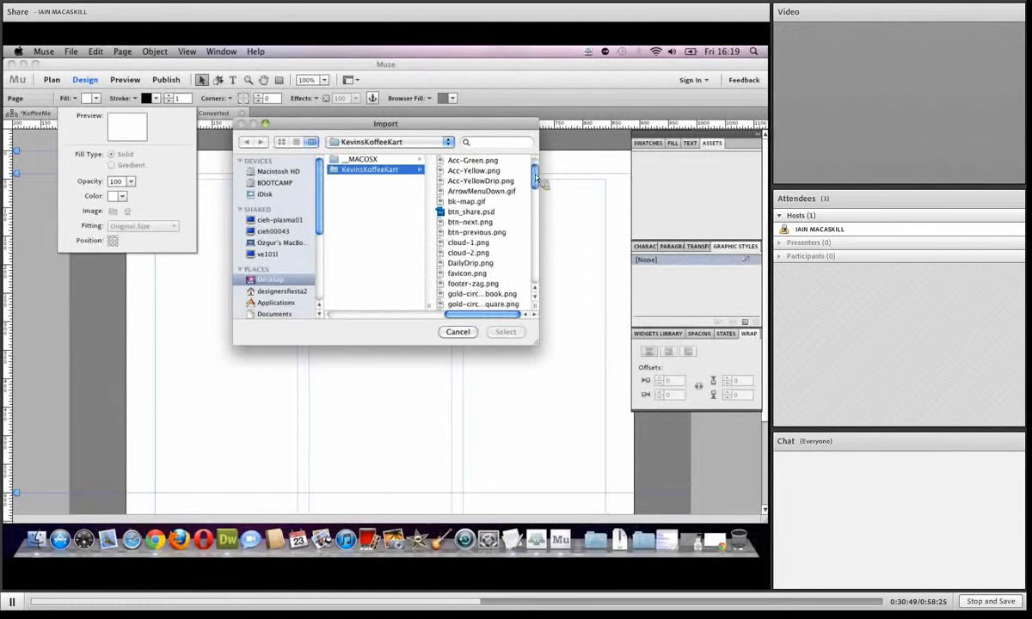
{"action": "left_click", "coordinate": [467, 201]}
{"action": "left_click", "coordinate": [505, 332]}
{"action": "left_click", "coordinate": [400, 315]}
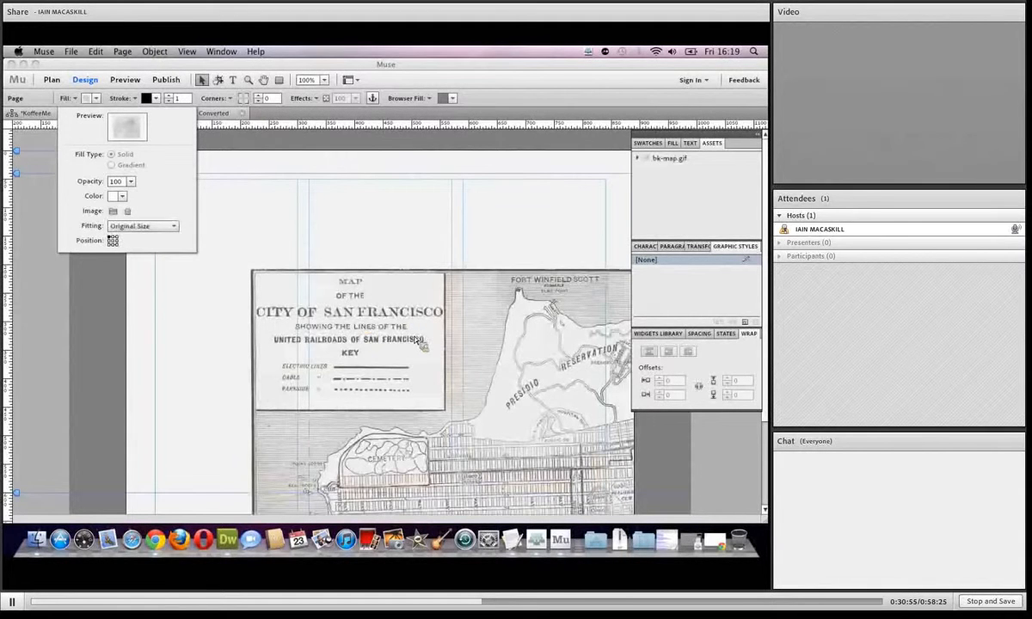
{"action": "left_click", "coordinate": [113, 241]}
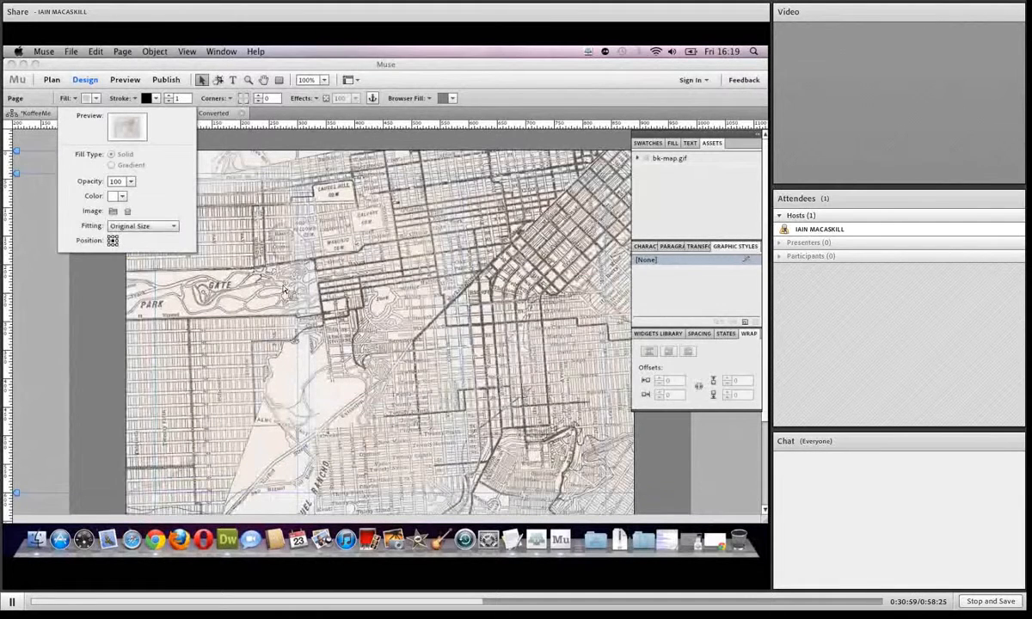
{"action": "left_click", "coordinate": [77, 99]}
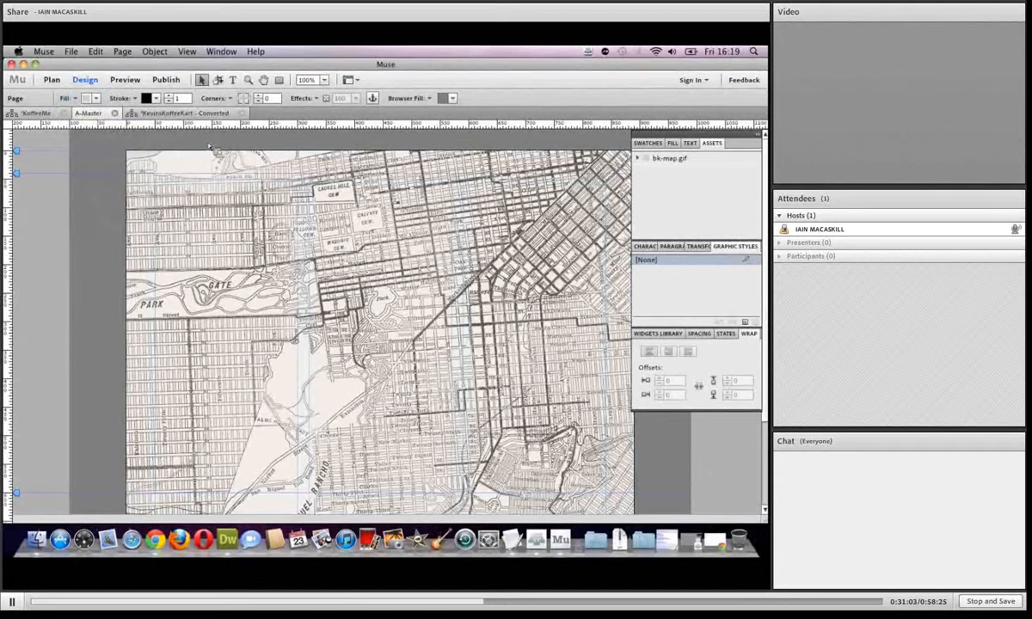
Preview the A-Master page, check the page thumbnails in the site plan, and return to A-Master's design.
{"action": "left_click", "coordinate": [124, 80]}
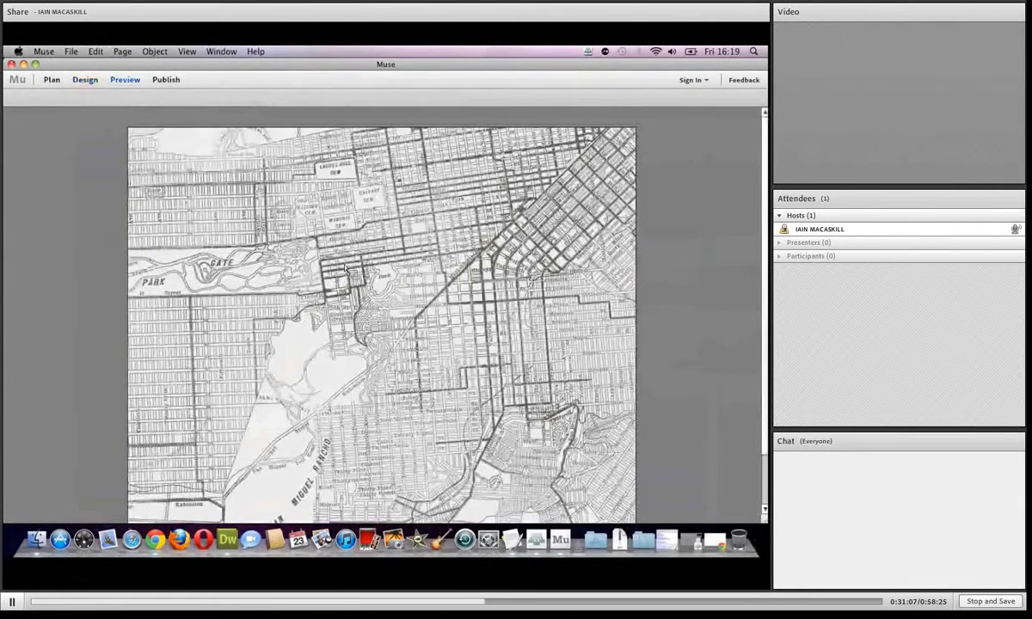
{"action": "left_click", "coordinate": [54, 77]}
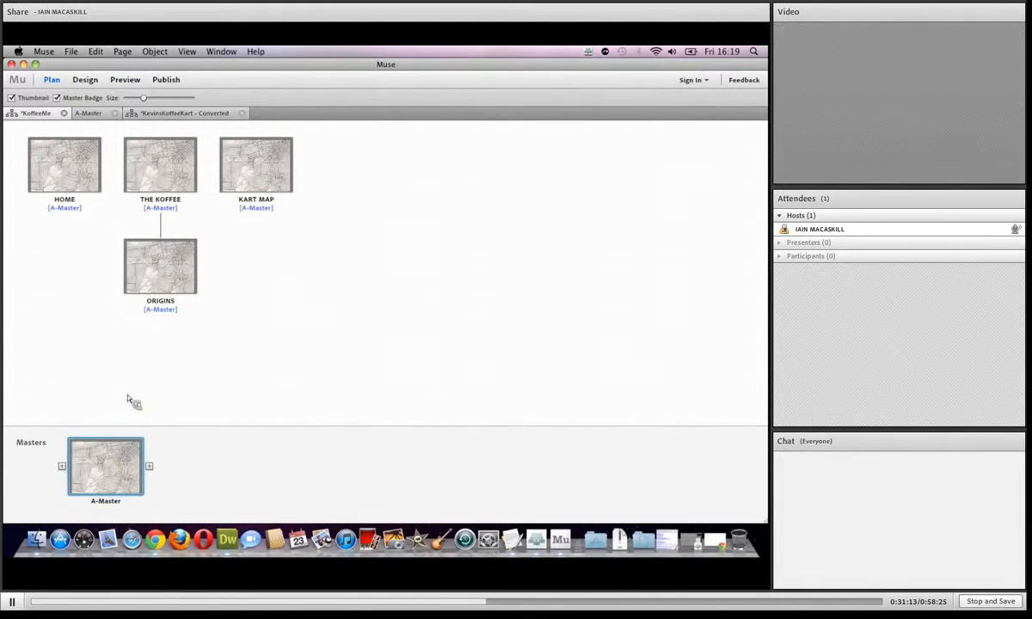
{"action": "double_click", "coordinate": [101, 468]}
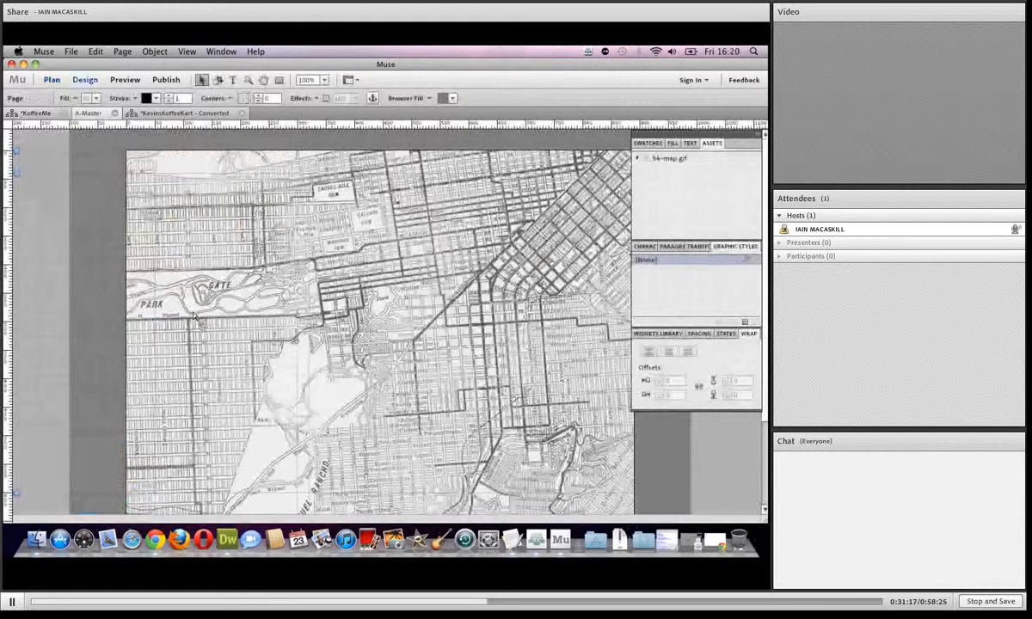
Review the fitting options for A-Master's fill image, keeping Original Size.
{"action": "left_click", "coordinate": [77, 100]}
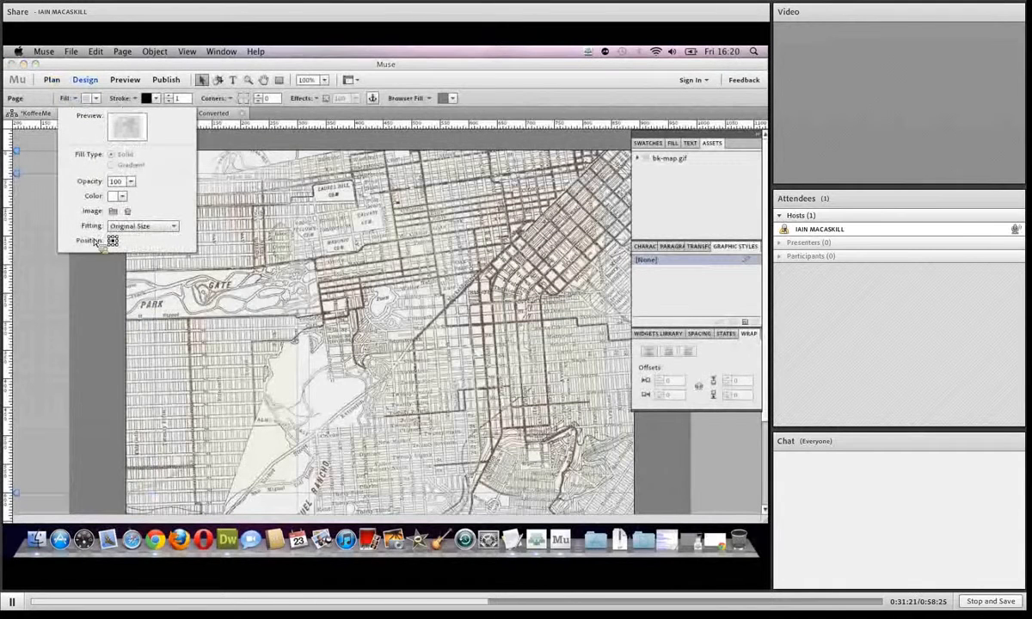
{"action": "left_click", "coordinate": [140, 226]}
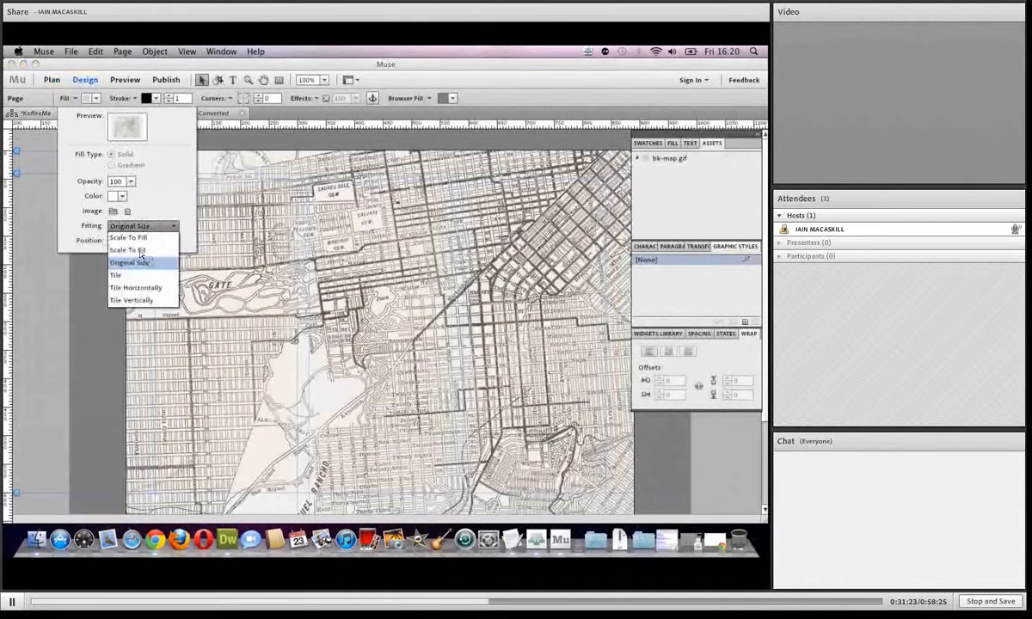
{"action": "left_click", "coordinate": [142, 262]}
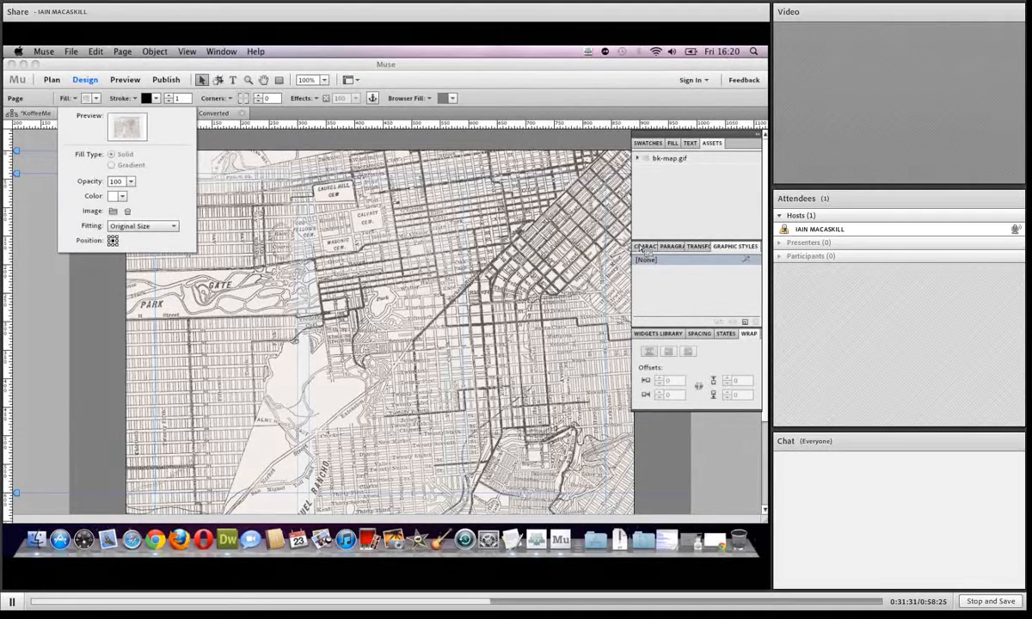
{"action": "left_click", "coordinate": [97, 98]}
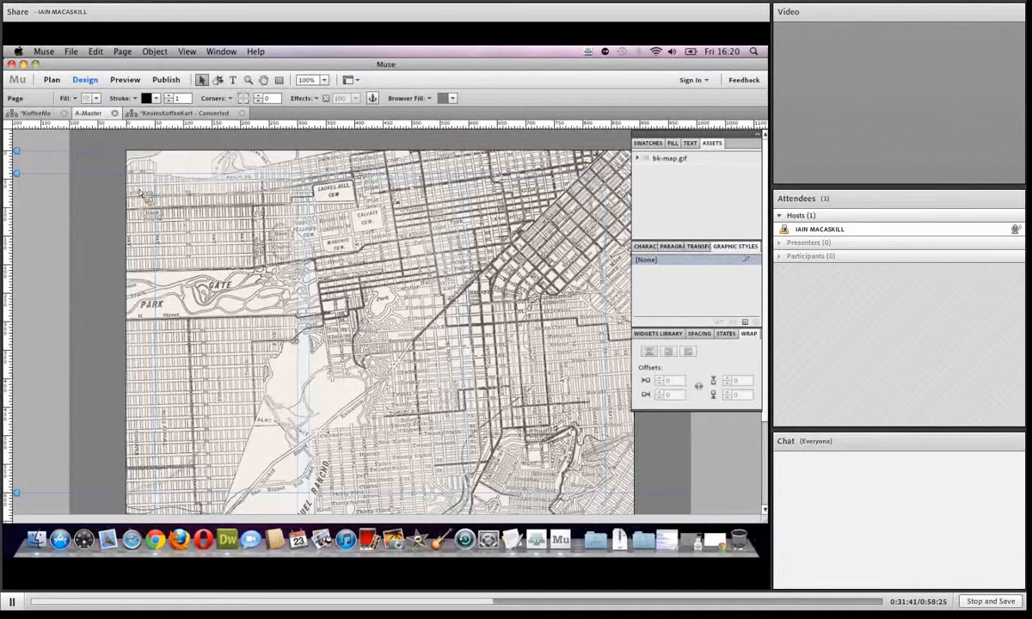
Examine A-Master's fill color swatches and its opacity, color, image and fitting settings without changing them.
{"action": "left_click", "coordinate": [97, 99]}
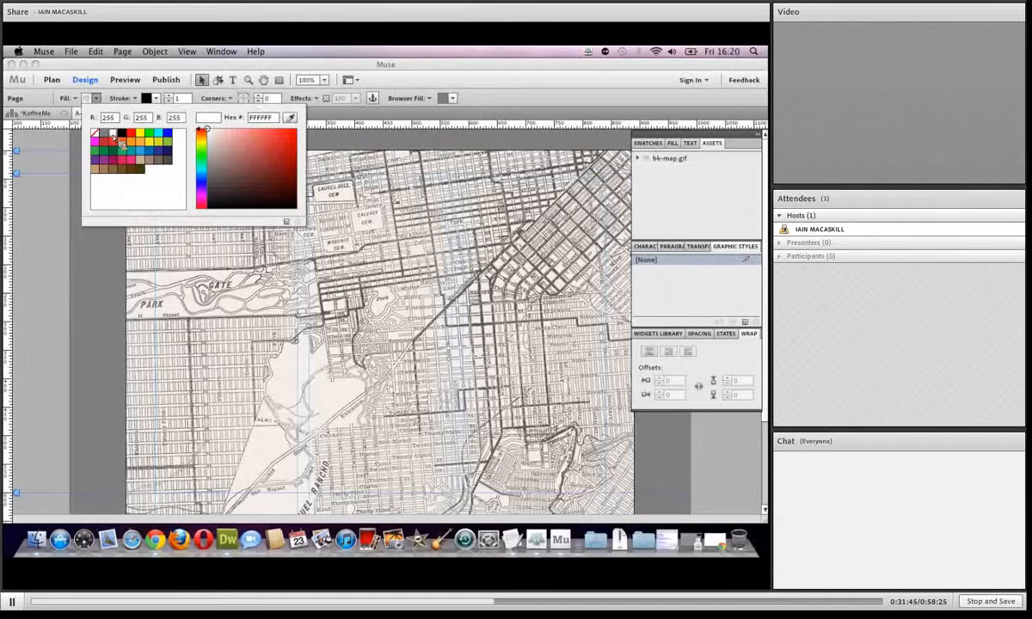
{"action": "left_click", "coordinate": [74, 100]}
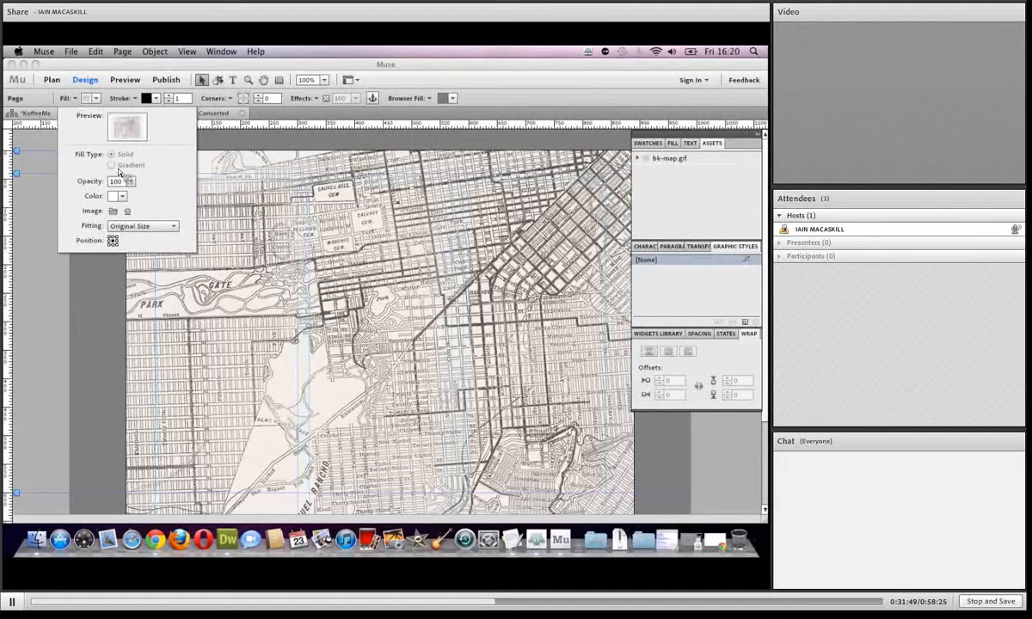
{"action": "left_click", "coordinate": [119, 196]}
{"action": "left_click", "coordinate": [96, 100]}
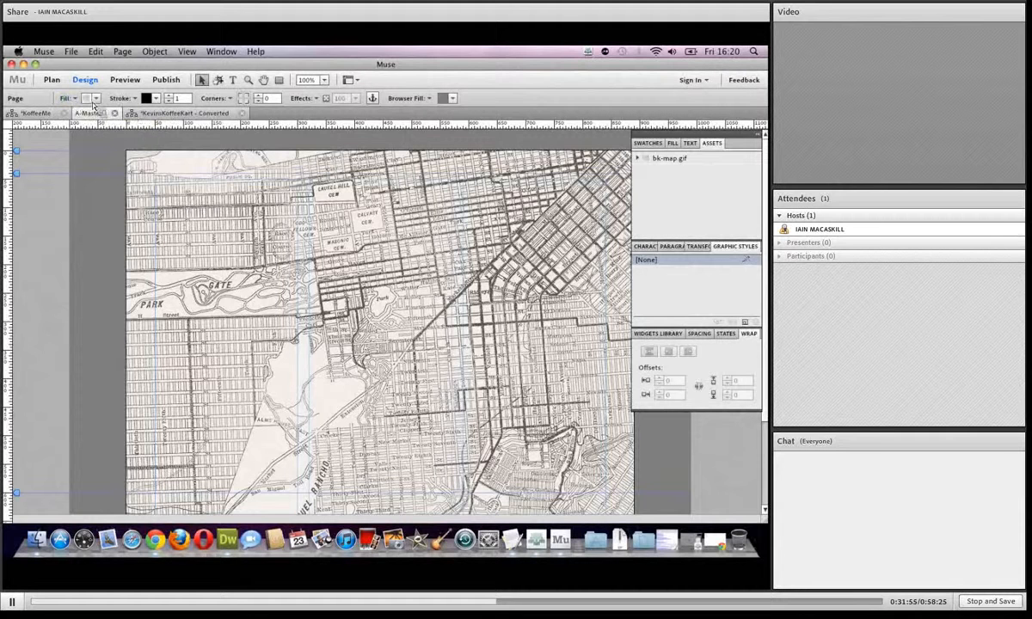
{"action": "left_click", "coordinate": [96, 101]}
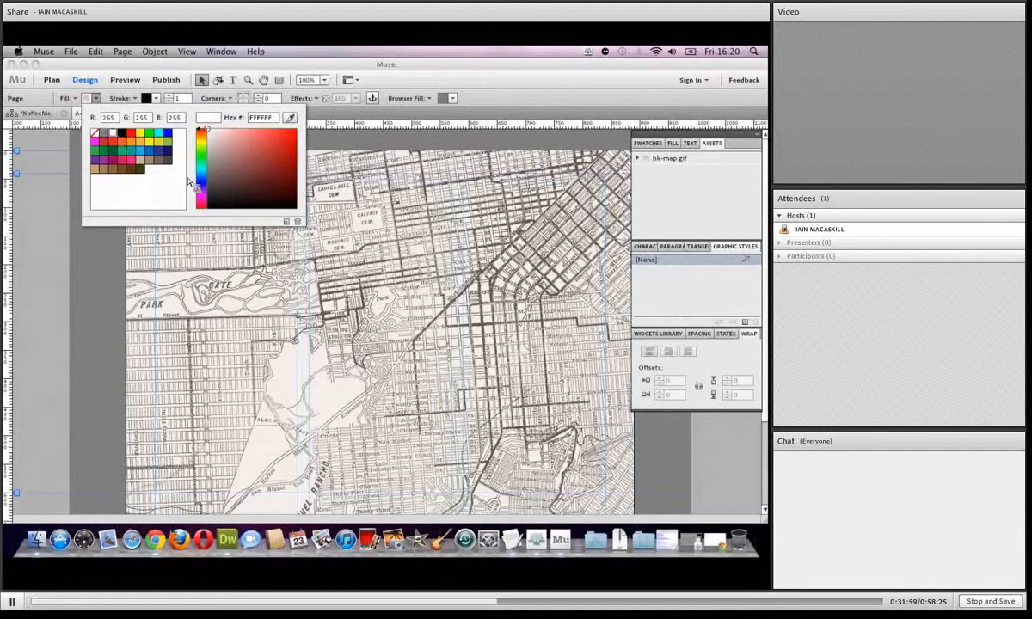
{"action": "left_click", "coordinate": [95, 100]}
{"action": "left_click", "coordinate": [75, 100]}
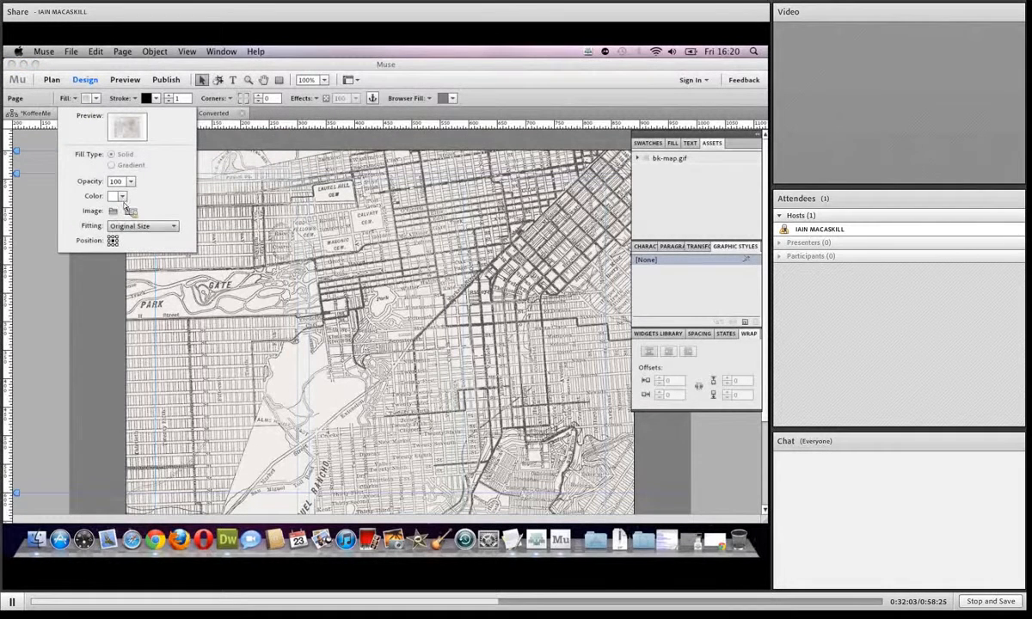
{"action": "left_click", "coordinate": [138, 228]}
{"action": "left_click", "coordinate": [138, 229]}
{"action": "left_click", "coordinate": [139, 230]}
{"action": "left_click", "coordinate": [139, 230]}
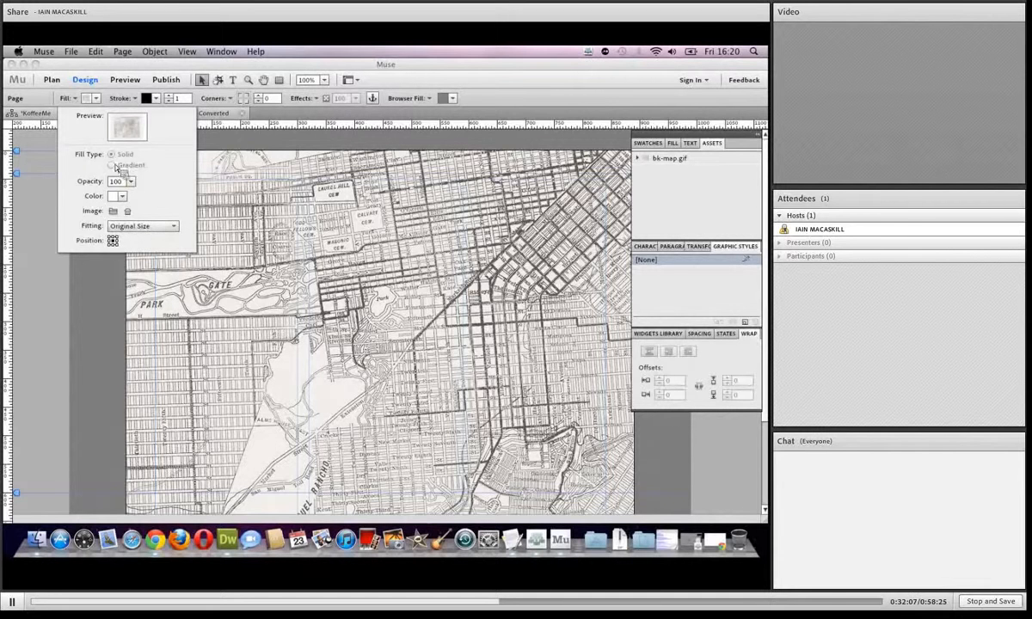
{"action": "left_click", "coordinate": [84, 97]}
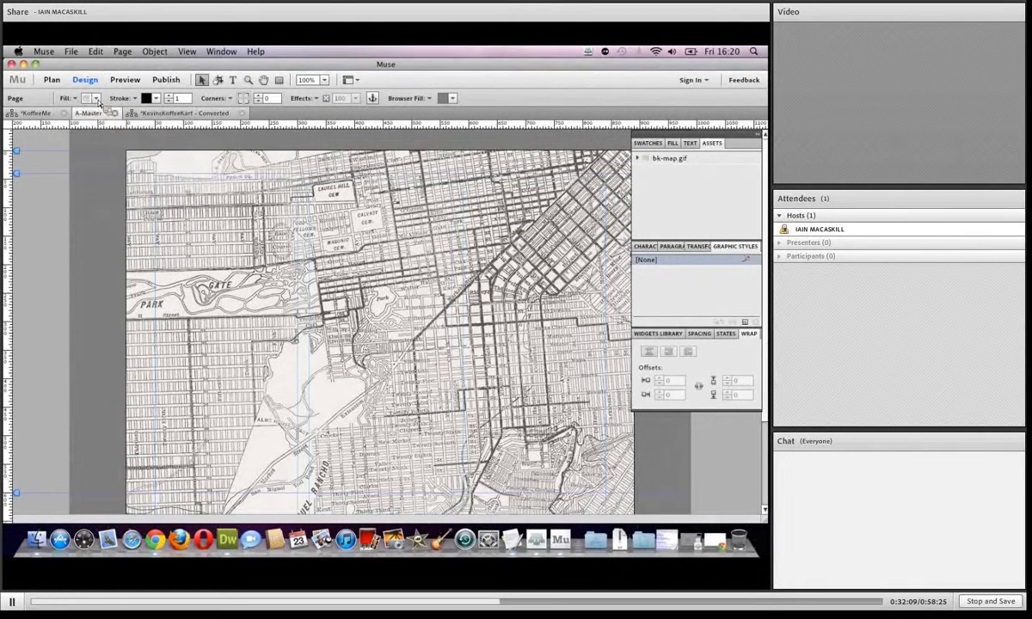
{"action": "left_click", "coordinate": [85, 98]}
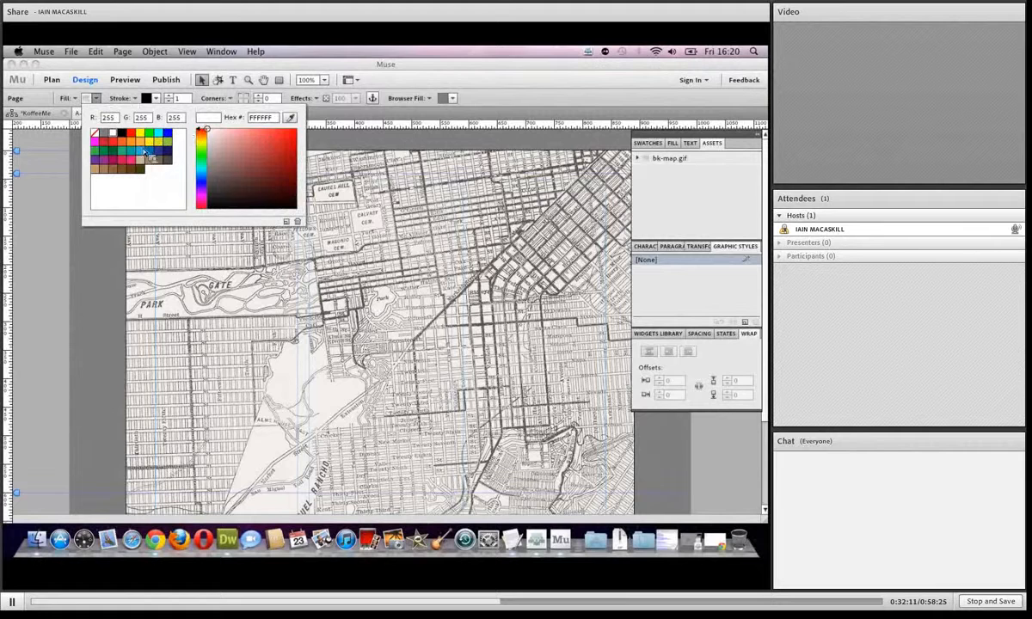
{"action": "left_click", "coordinate": [96, 99]}
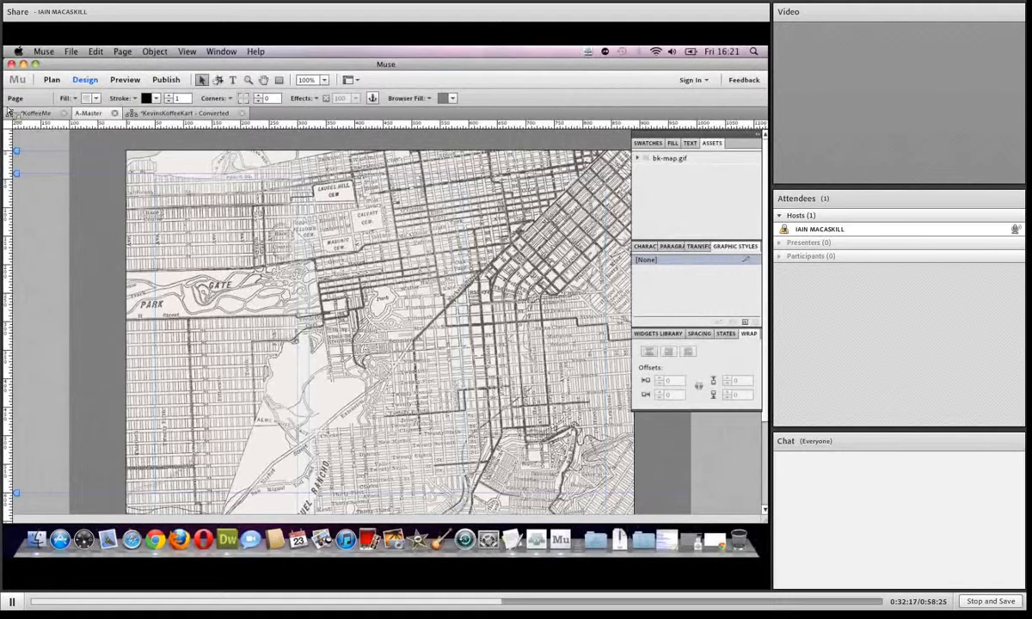
Open the TareqKoffeeKart.muse site from the KevinsKoffeeKart folder.
{"action": "left_click", "coordinate": [164, 113]}
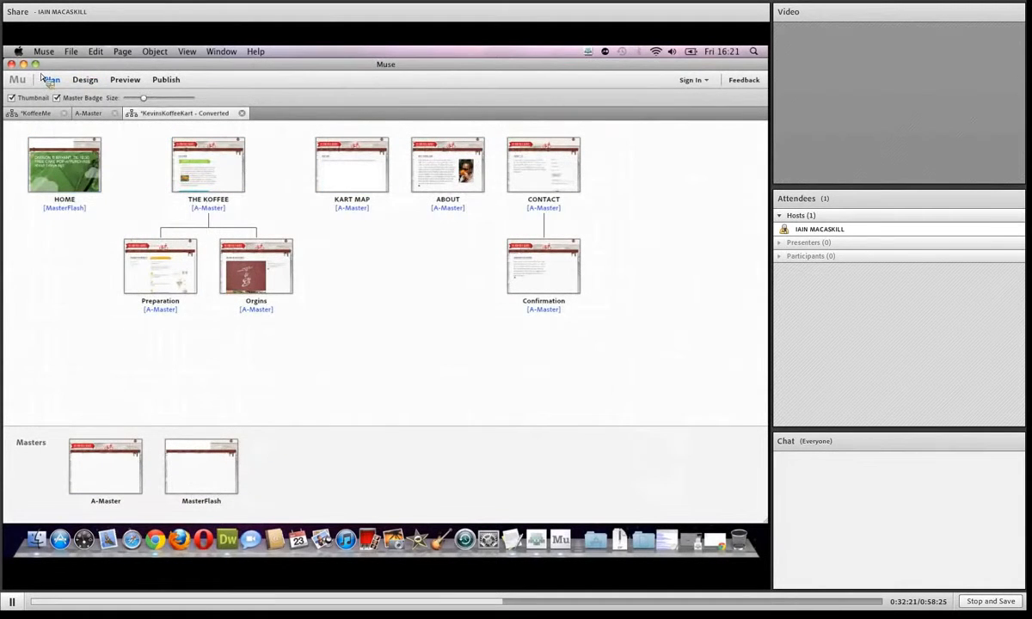
{"action": "left_click", "coordinate": [72, 53]}
{"action": "left_click", "coordinate": [79, 76]}
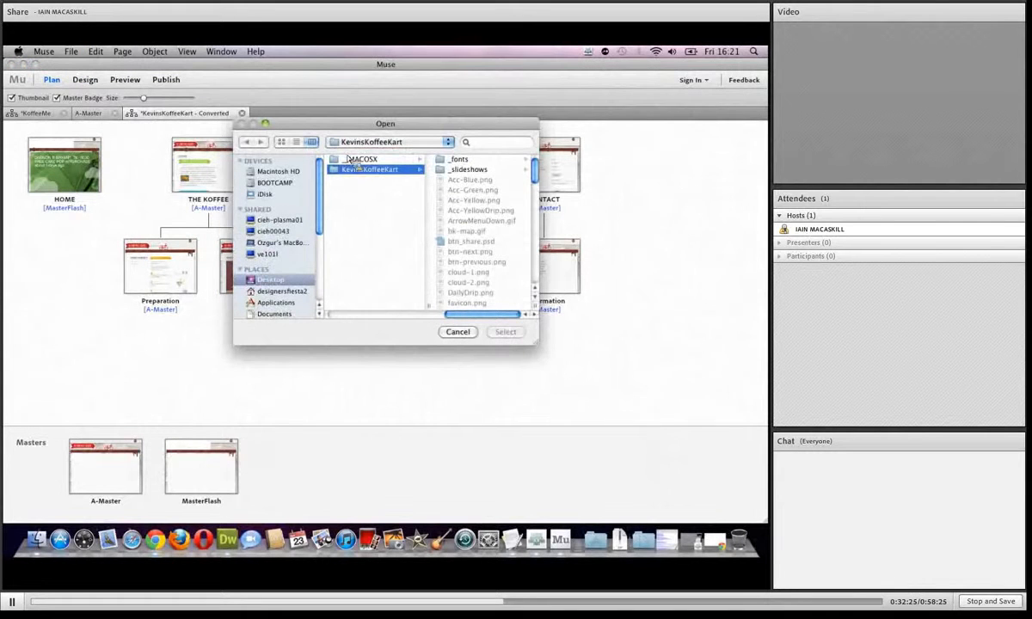
{"action": "left_click_drag", "start_coordinate": [534, 170], "coordinate": [533, 264]}
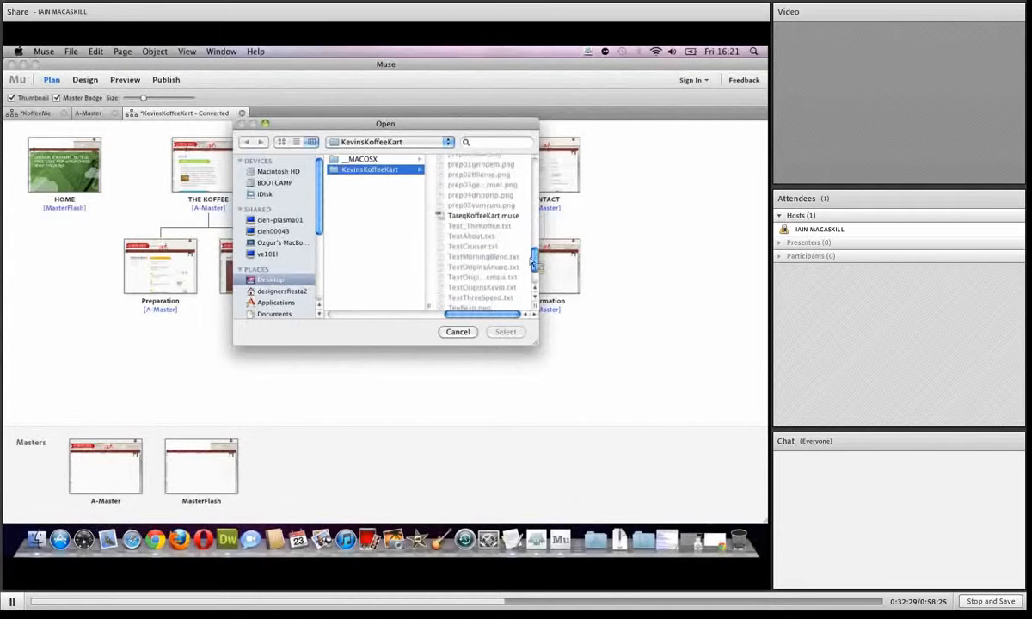
{"action": "left_click", "coordinate": [487, 216]}
{"action": "left_click", "coordinate": [506, 331]}
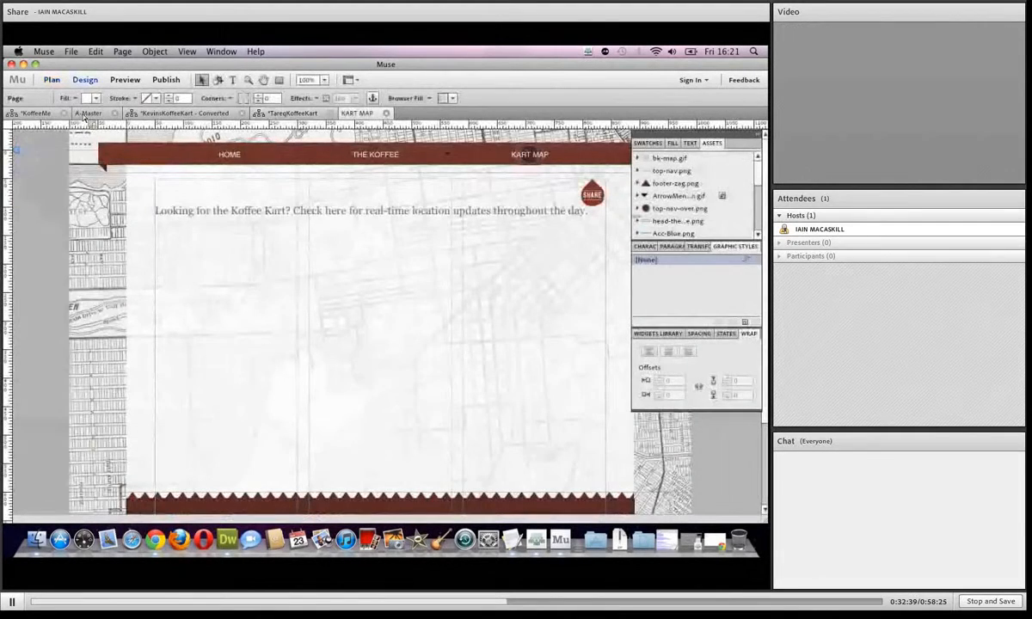
Open the A-Master page of the TareqKoffeeKart site and examine its page fill settings.
{"action": "left_click", "coordinate": [288, 112]}
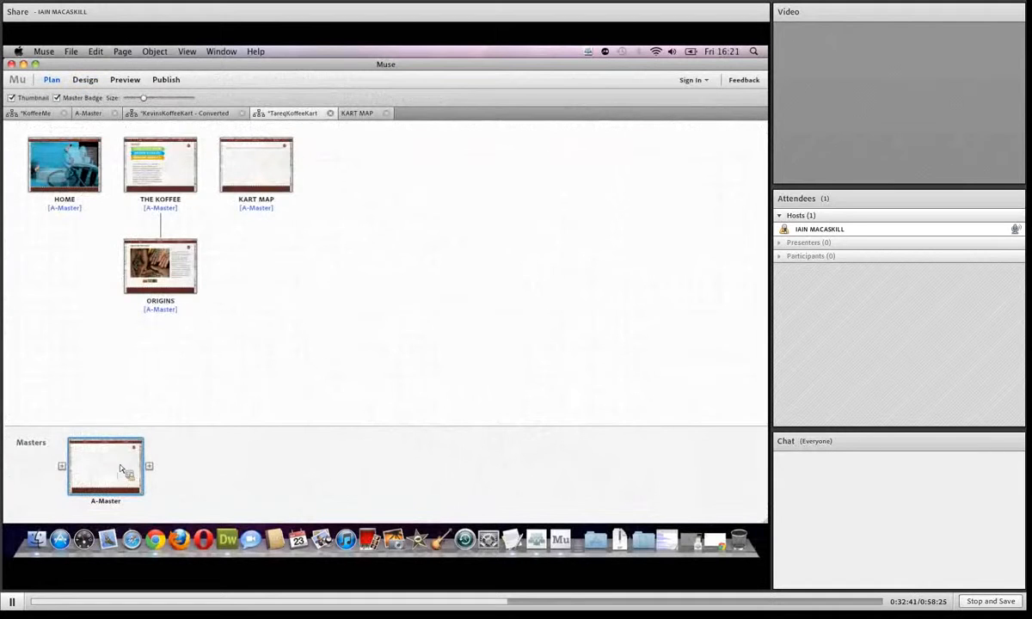
{"action": "double_click", "coordinate": [120, 469]}
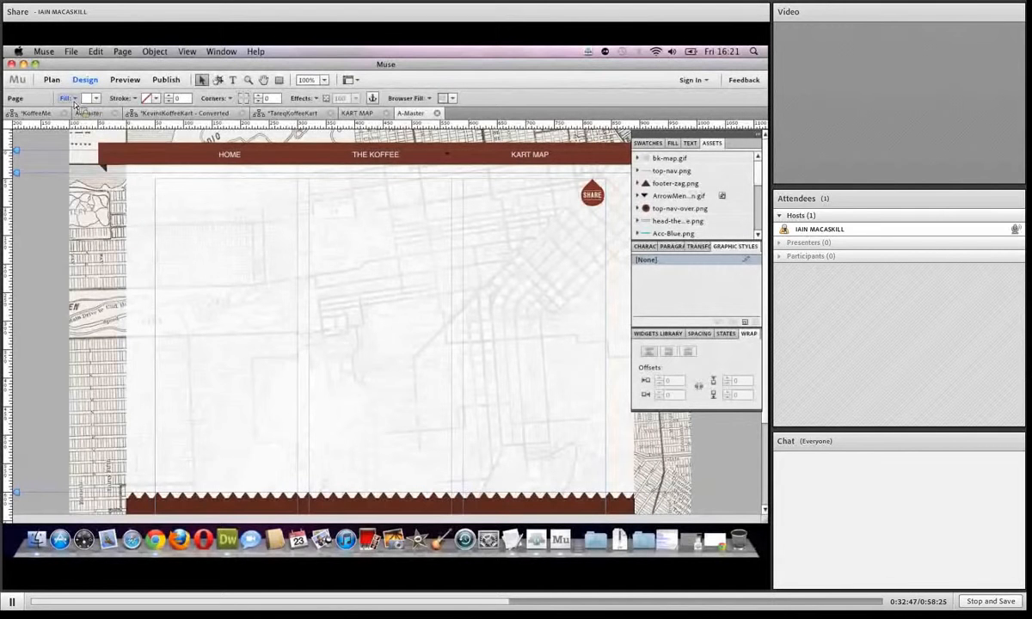
{"action": "left_click", "coordinate": [75, 100]}
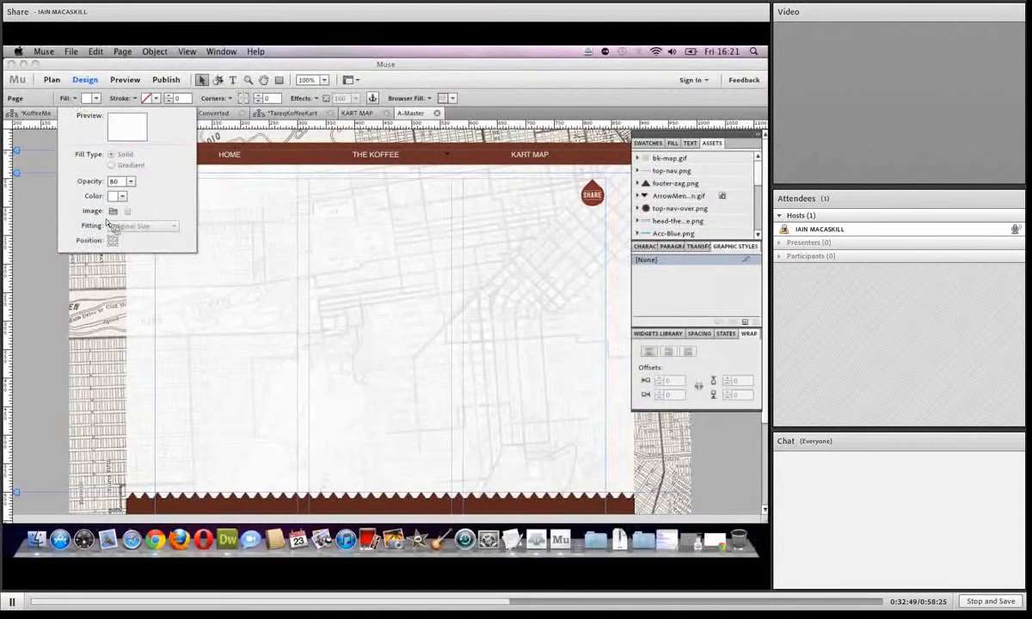
{"action": "left_click", "coordinate": [49, 182]}
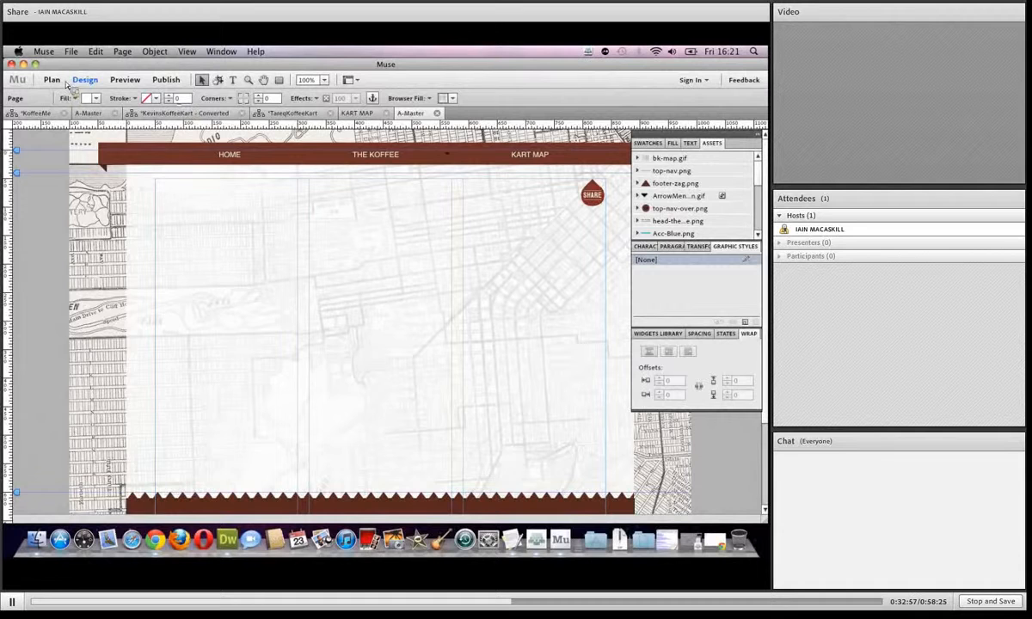
Set bk-map.gif as the browser fill of the KoffeeMe site's A-Master page, with the fitting at Original Size.
{"action": "left_click", "coordinate": [36, 114]}
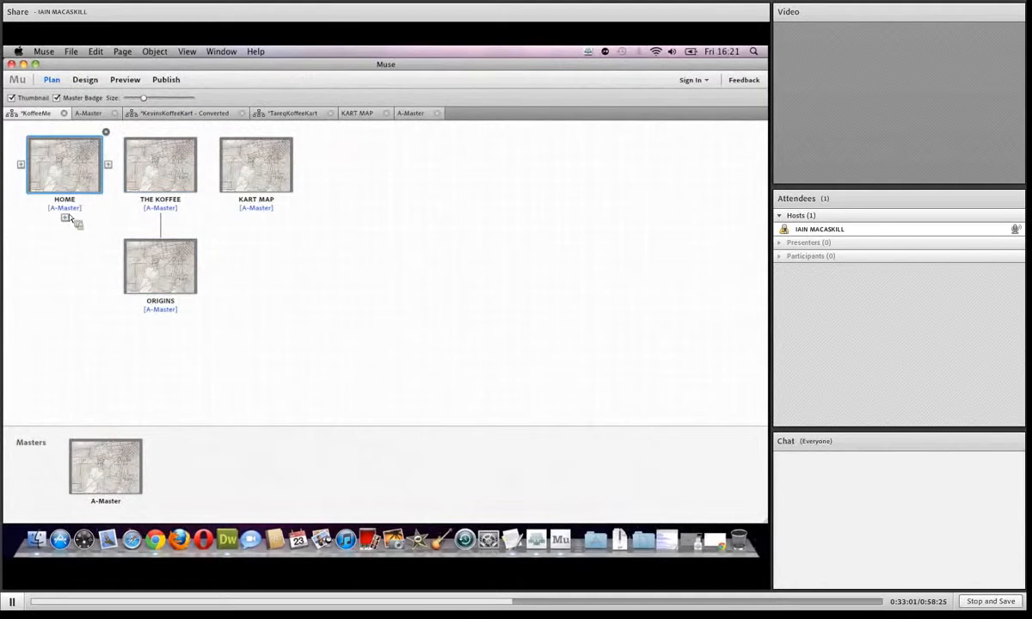
{"action": "double_click", "coordinate": [103, 471]}
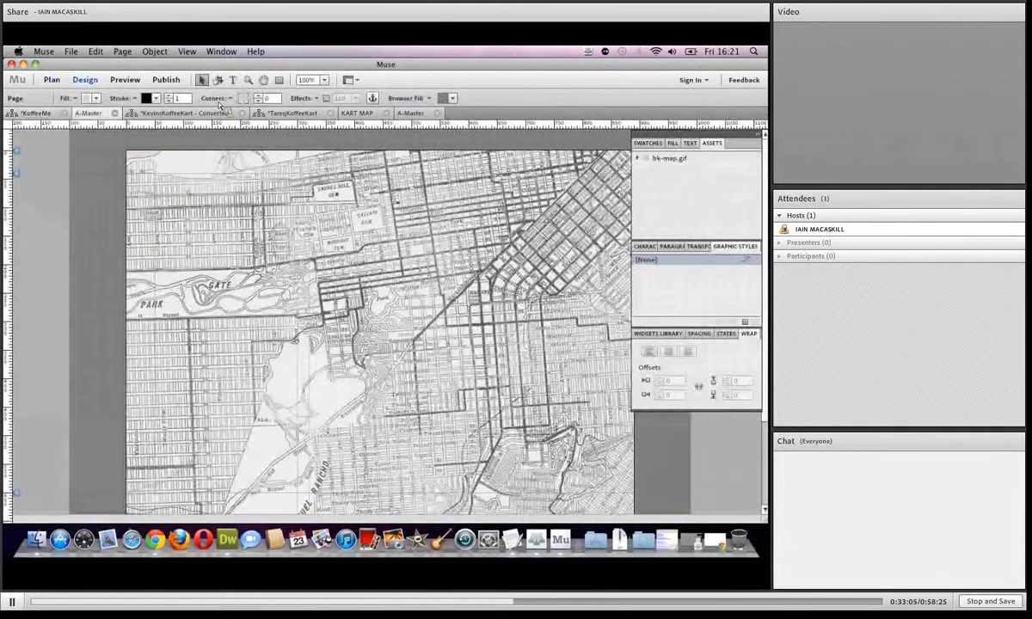
{"action": "left_click", "coordinate": [430, 100]}
{"action": "left_click", "coordinate": [415, 179]}
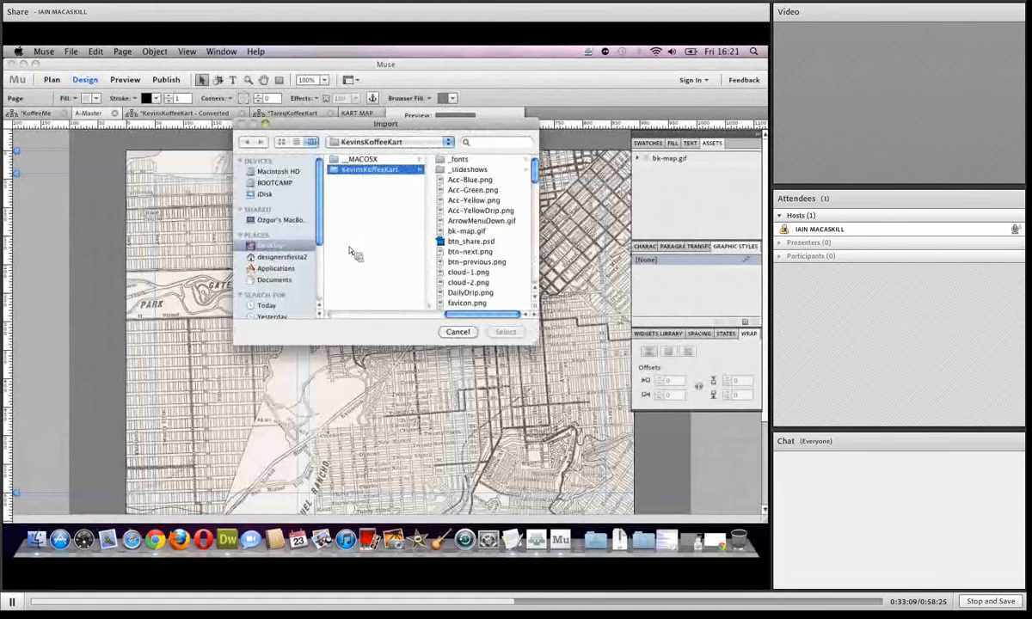
{"action": "left_click", "coordinate": [465, 231]}
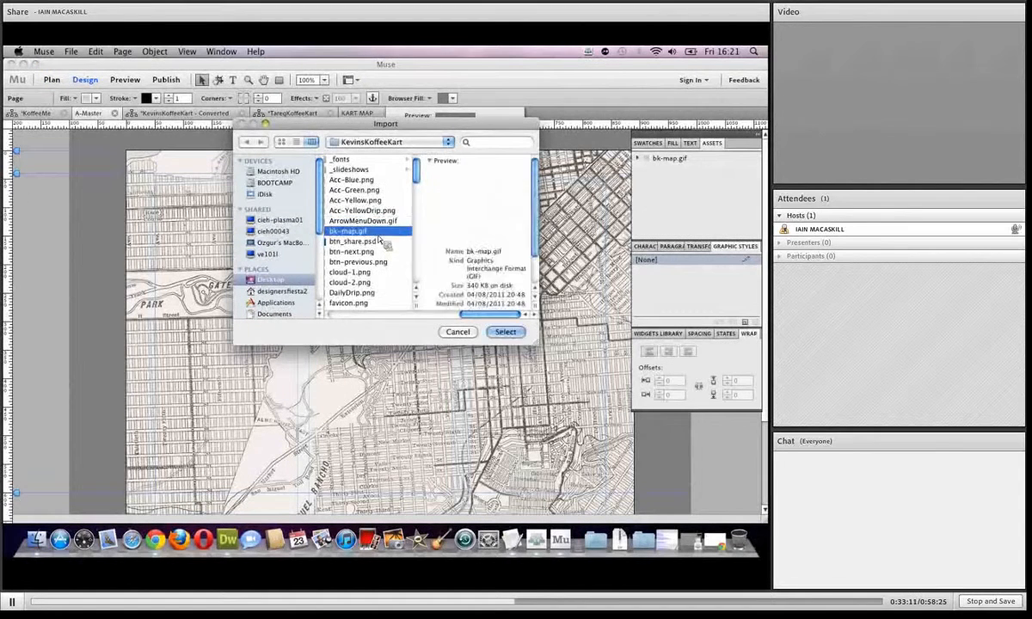
{"action": "left_click", "coordinate": [505, 331]}
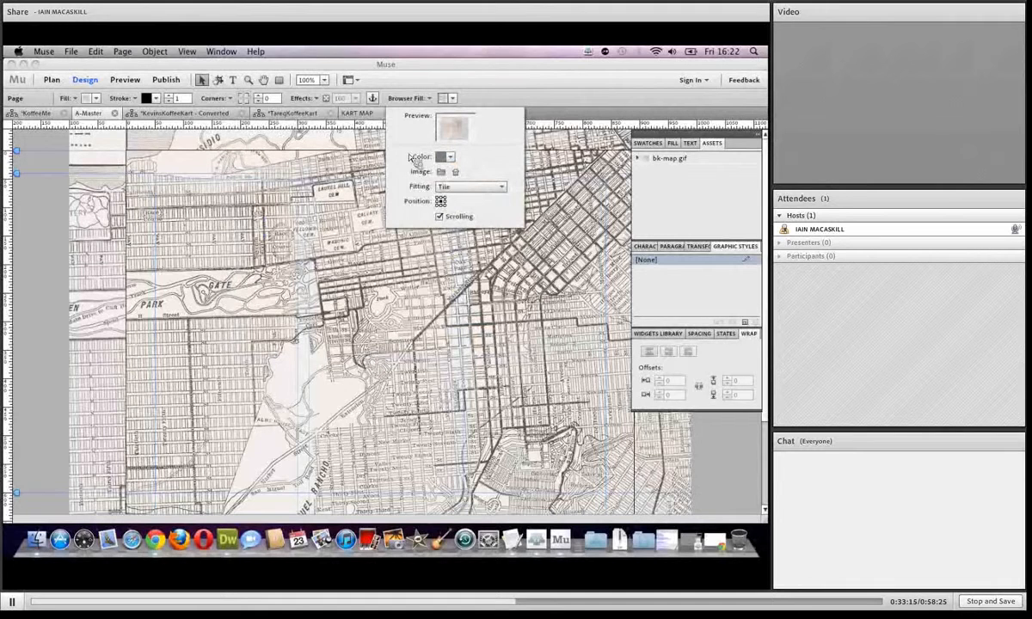
{"action": "left_click", "coordinate": [469, 187]}
{"action": "left_click", "coordinate": [468, 200]}
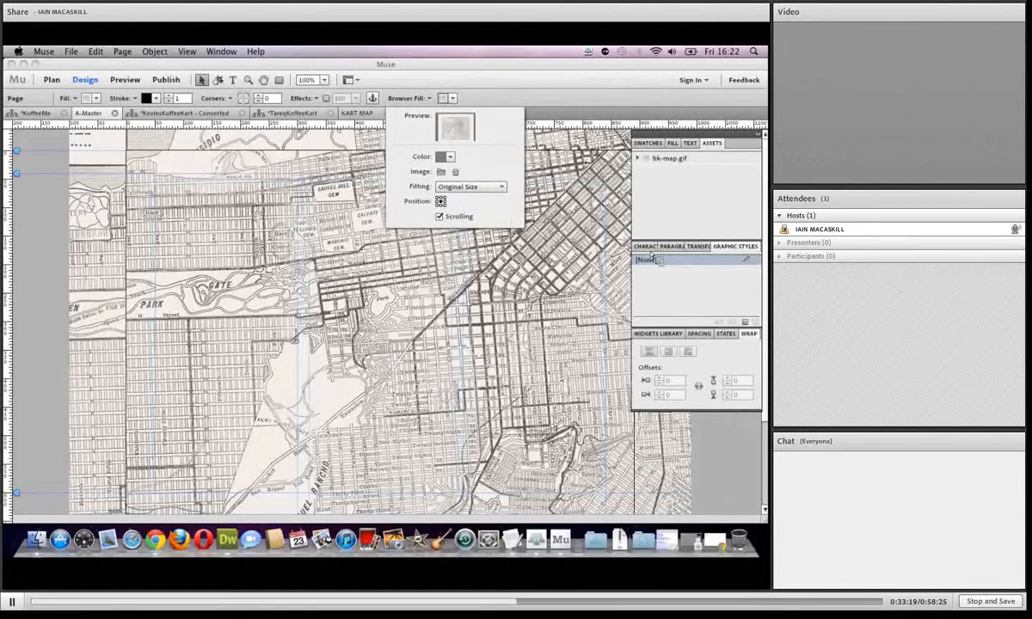
{"action": "left_click", "coordinate": [452, 101]}
Remove the map image from A-Master's page fill, keeping the solid white fill color.
{"action": "left_click", "coordinate": [96, 100]}
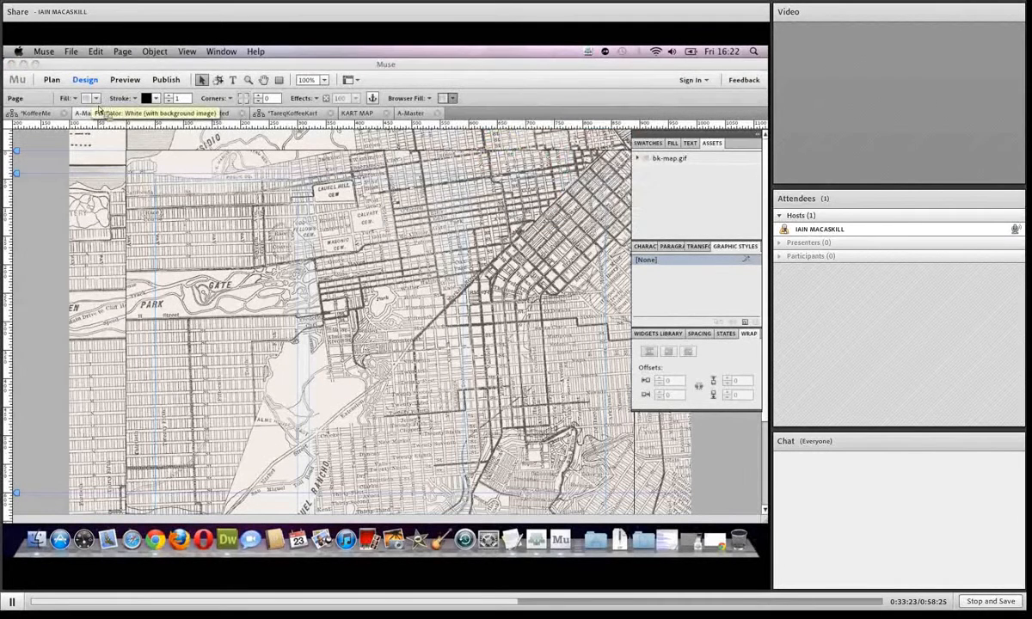
{"action": "left_click", "coordinate": [95, 100]}
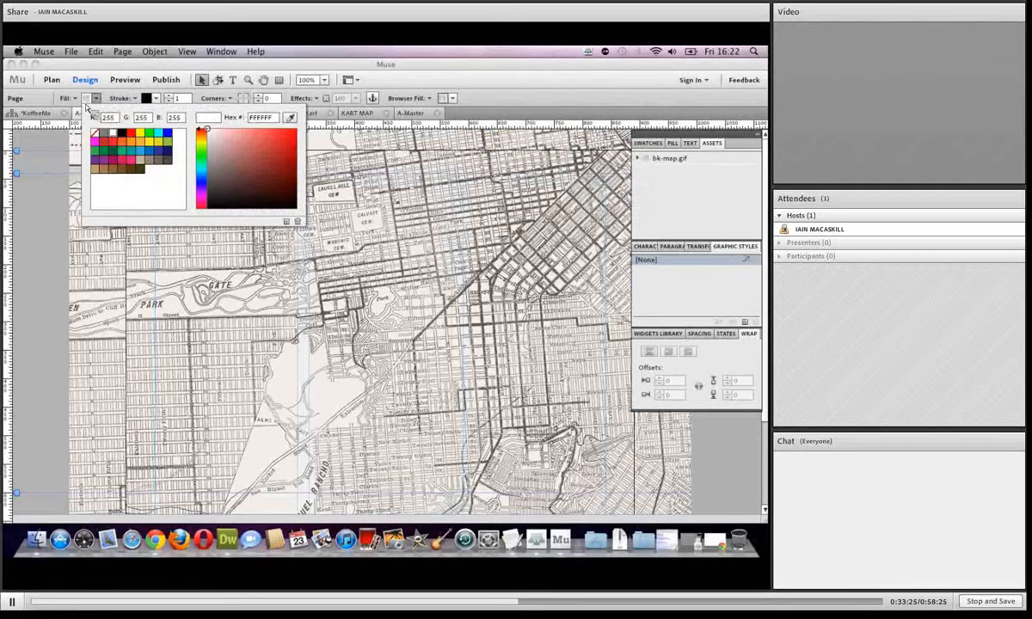
{"action": "left_click", "coordinate": [75, 100]}
{"action": "left_click", "coordinate": [75, 100]}
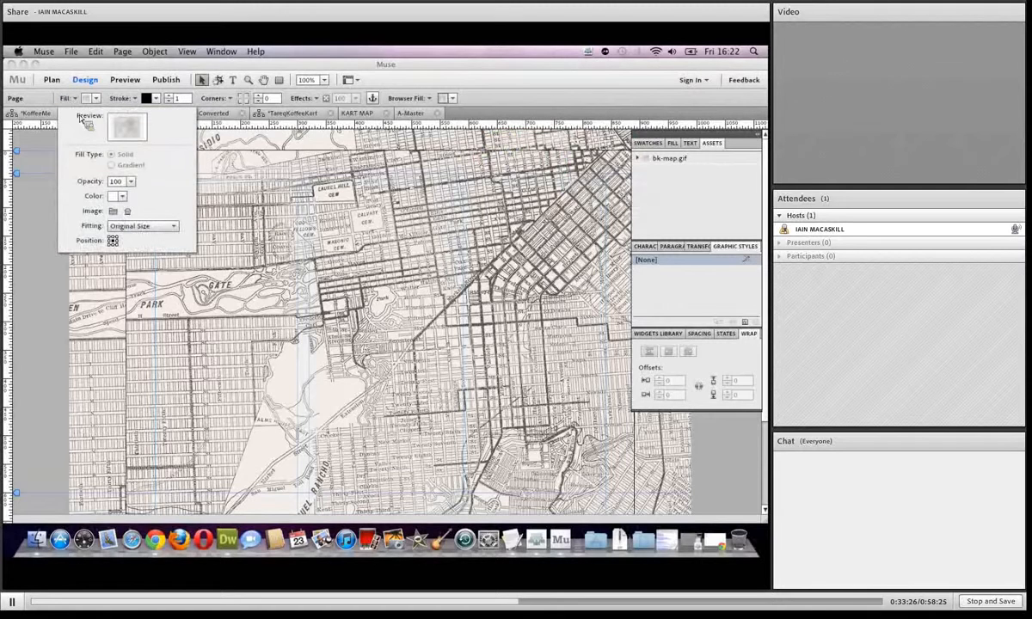
{"action": "left_click", "coordinate": [113, 212]}
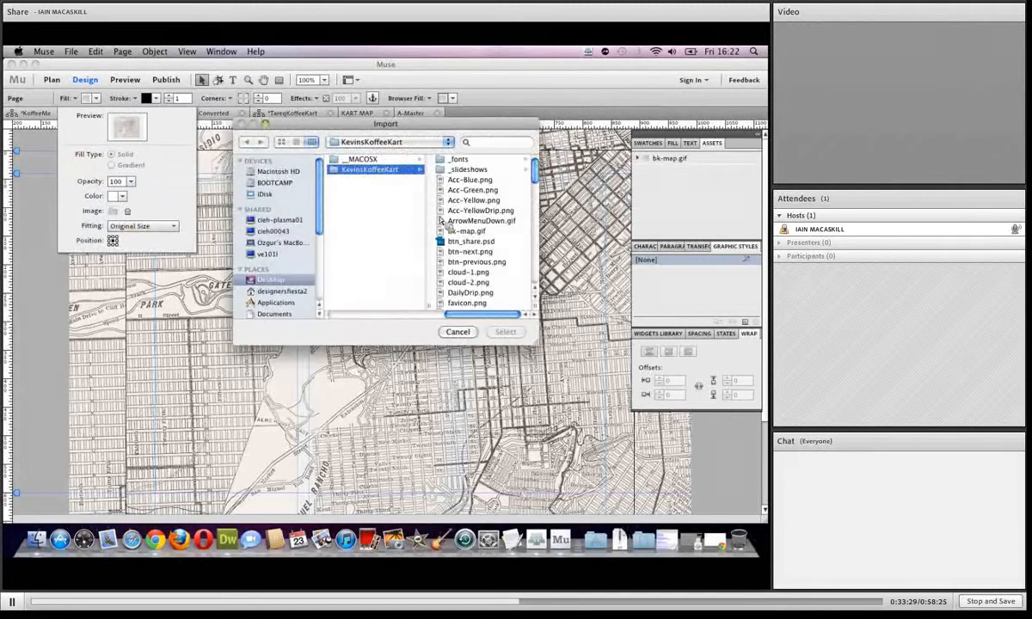
{"action": "left_click", "coordinate": [459, 333]}
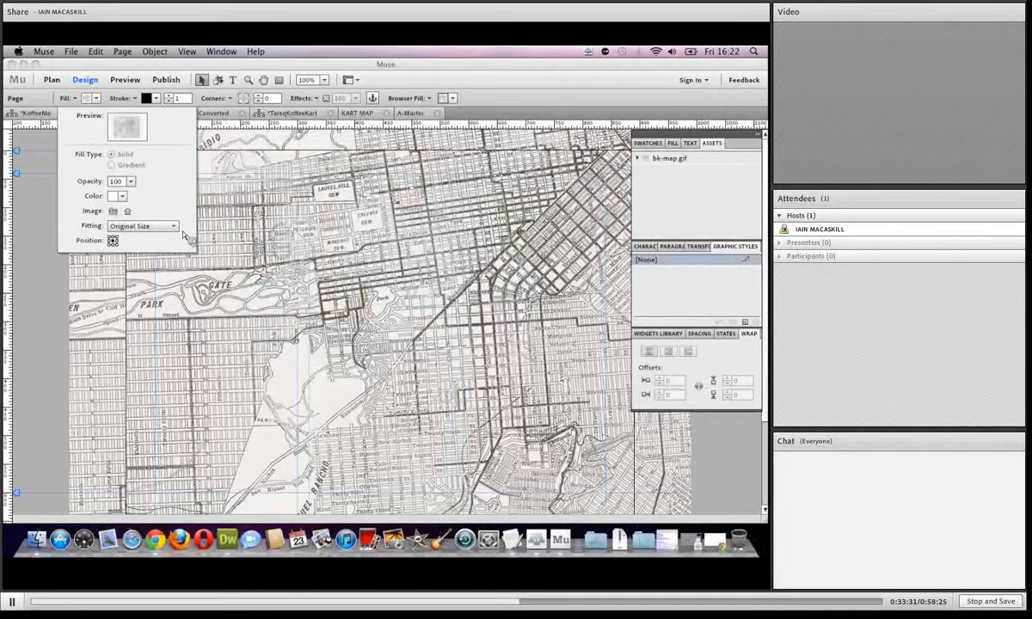
{"action": "left_click", "coordinate": [127, 211]}
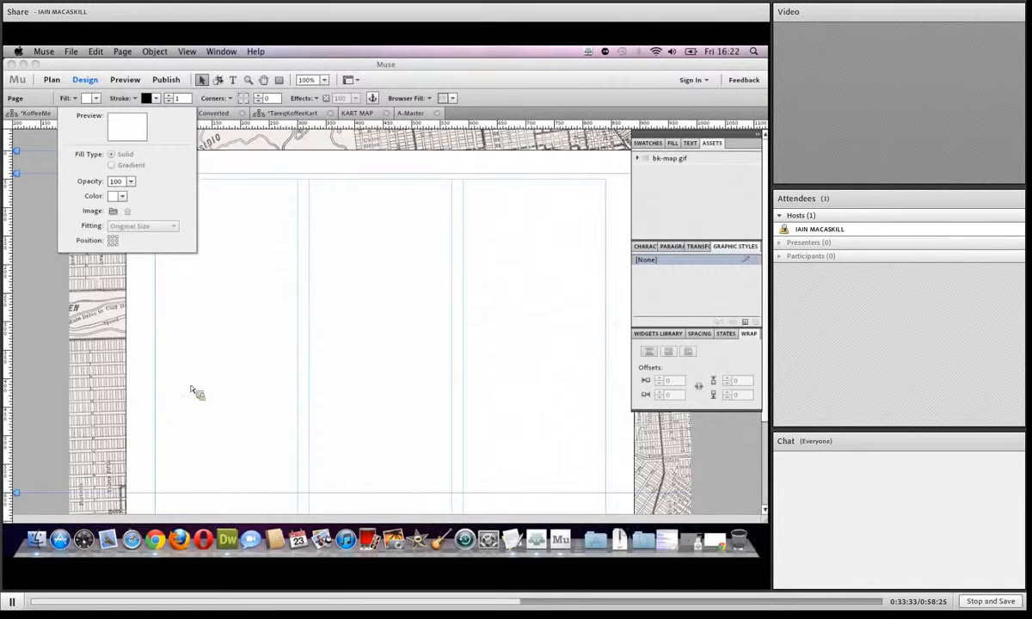
Set A-Master's page fill opacity to 81 and preview the page before returning to its design.
{"action": "left_click", "coordinate": [131, 182]}
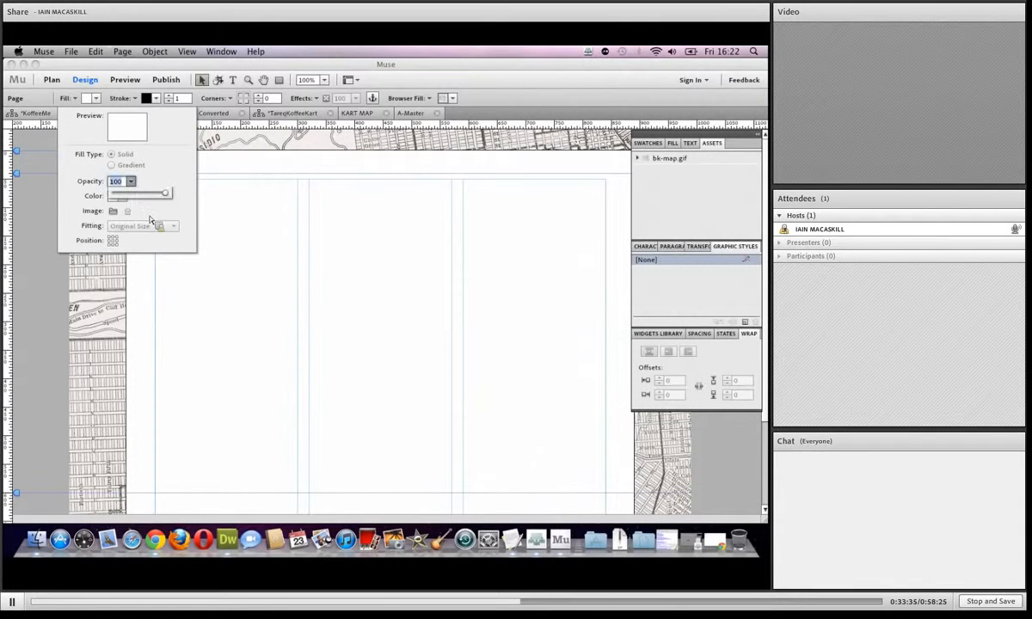
{"action": "left_click_drag", "start_coordinate": [168, 200], "coordinate": [156, 203]}
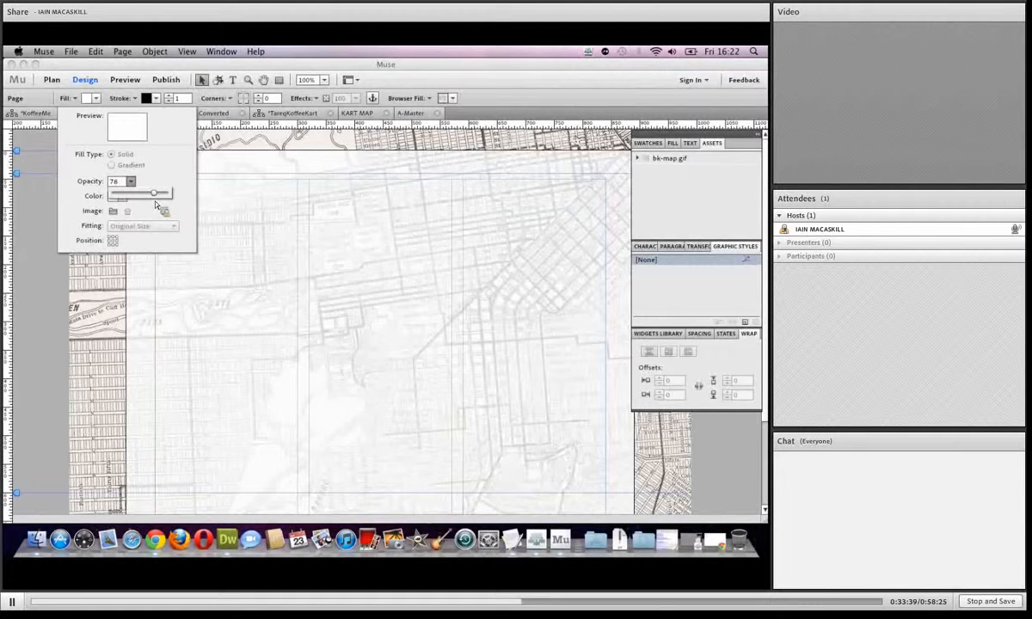
{"action": "left_click_drag", "start_coordinate": [157, 205], "coordinate": [144, 209]}
{"action": "left_click", "coordinate": [116, 243]}
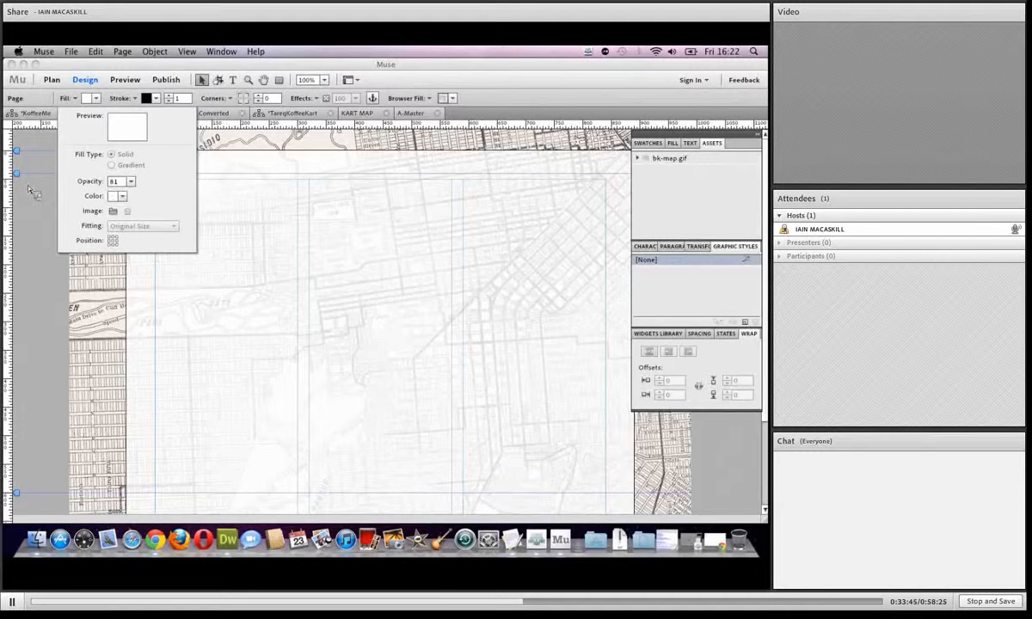
{"action": "left_click", "coordinate": [90, 95]}
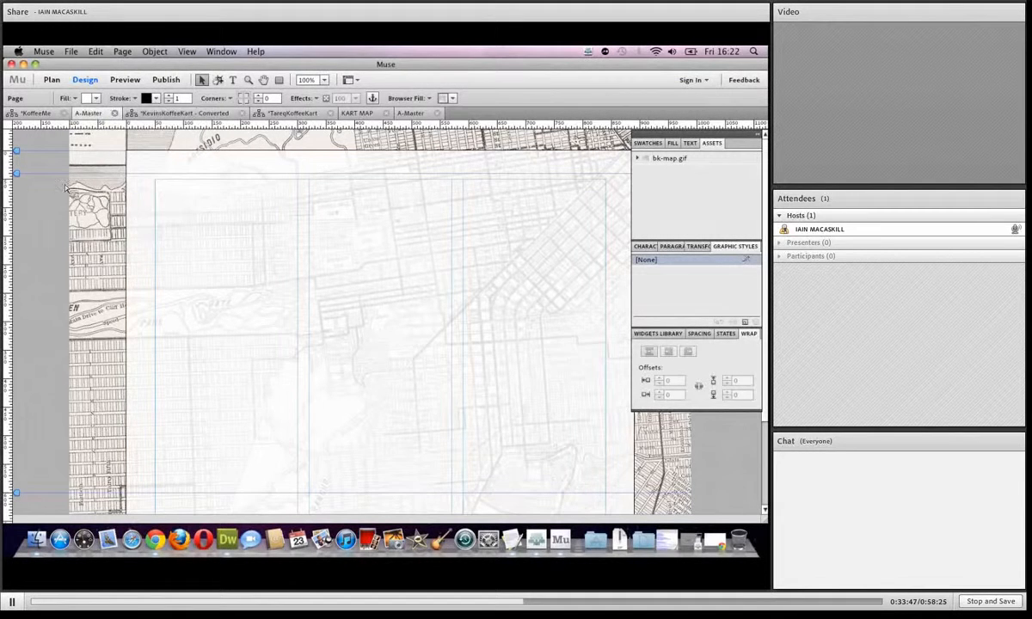
{"action": "left_click", "coordinate": [124, 79]}
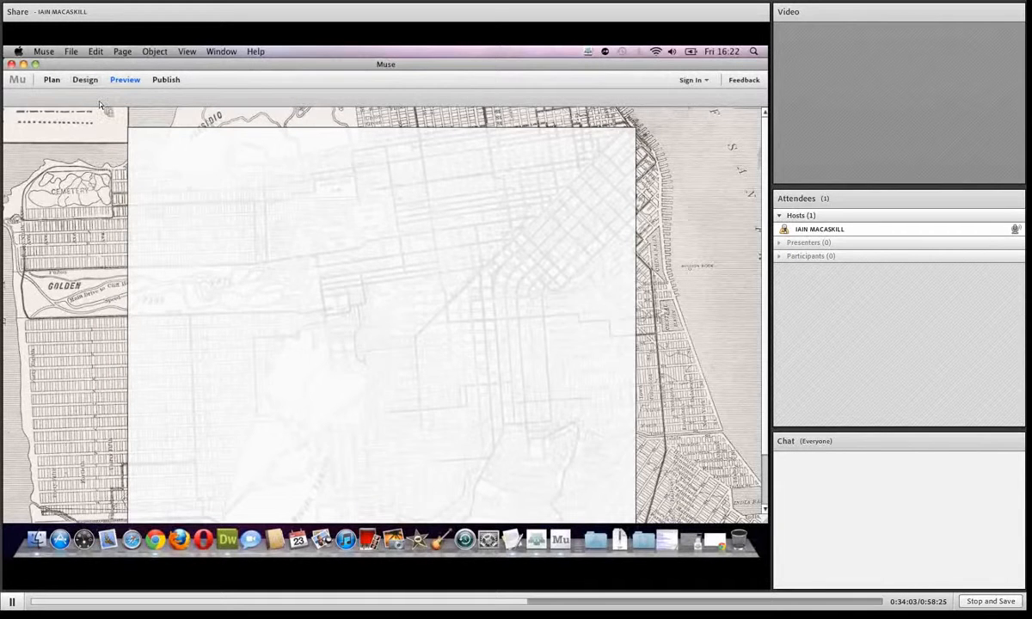
{"action": "left_click", "coordinate": [86, 80]}
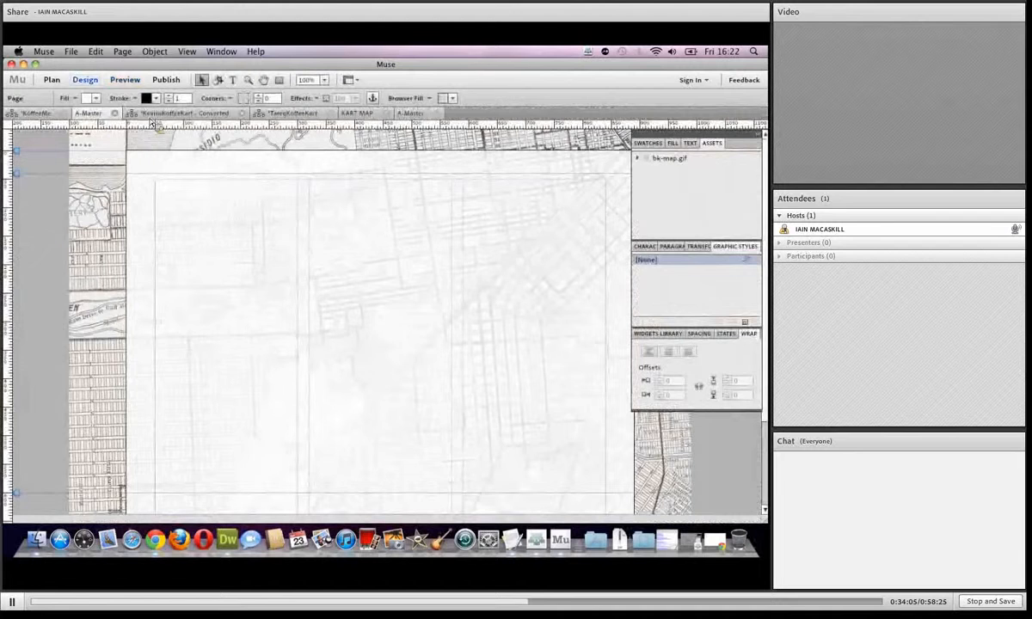
Try a thicker black stroke around the A-Master page.
{"action": "left_click", "coordinate": [170, 96]}
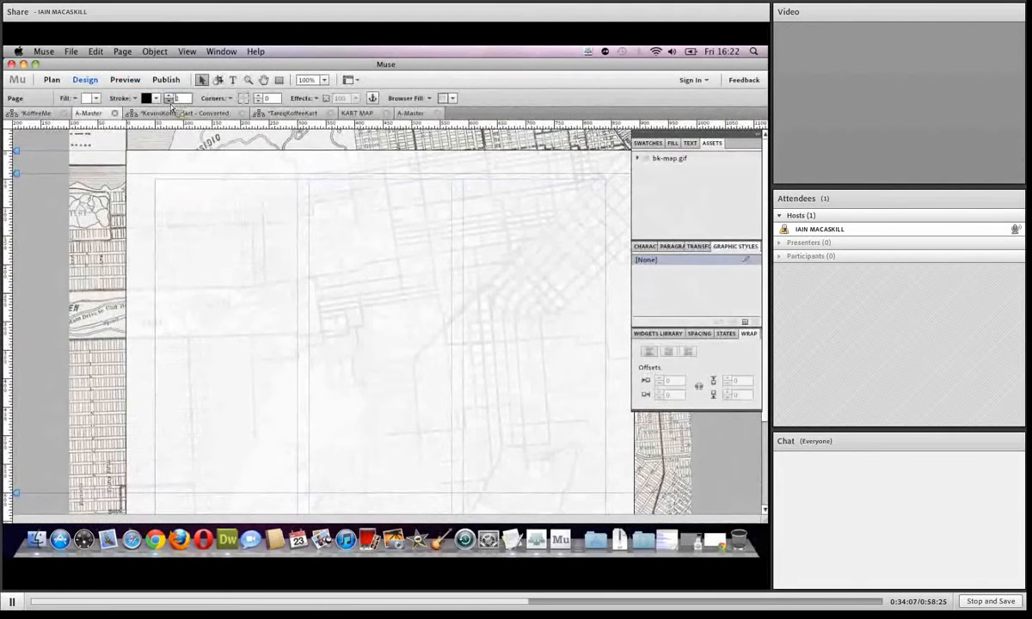
{"action": "left_click", "coordinate": [169, 96]}
{"action": "left_click", "coordinate": [169, 97]}
{"action": "left_click", "coordinate": [169, 96]}
{"action": "left_click", "coordinate": [171, 101]}
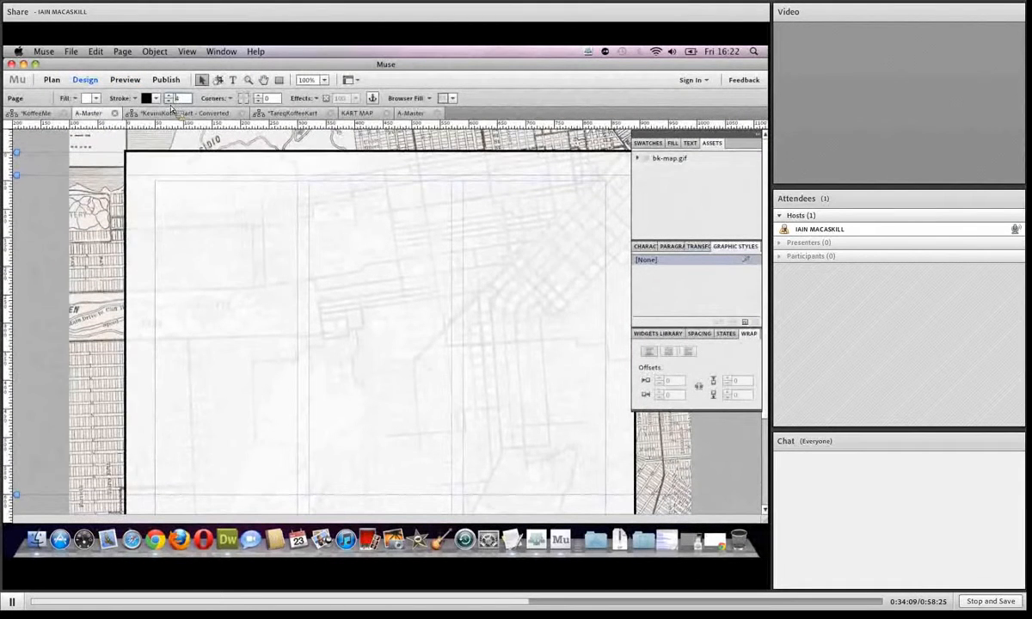
Reduce the A-Master page's stroke weight to 0 and set its stroke color to none.
{"action": "left_click", "coordinate": [170, 102]}
{"action": "left_click", "coordinate": [170, 102]}
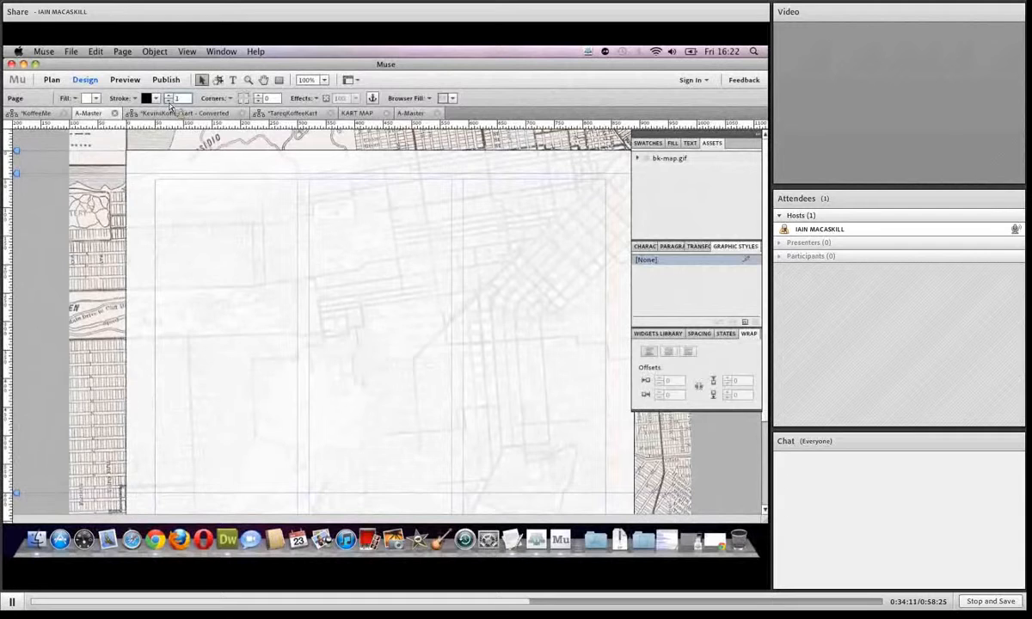
{"action": "left_click", "coordinate": [152, 98]}
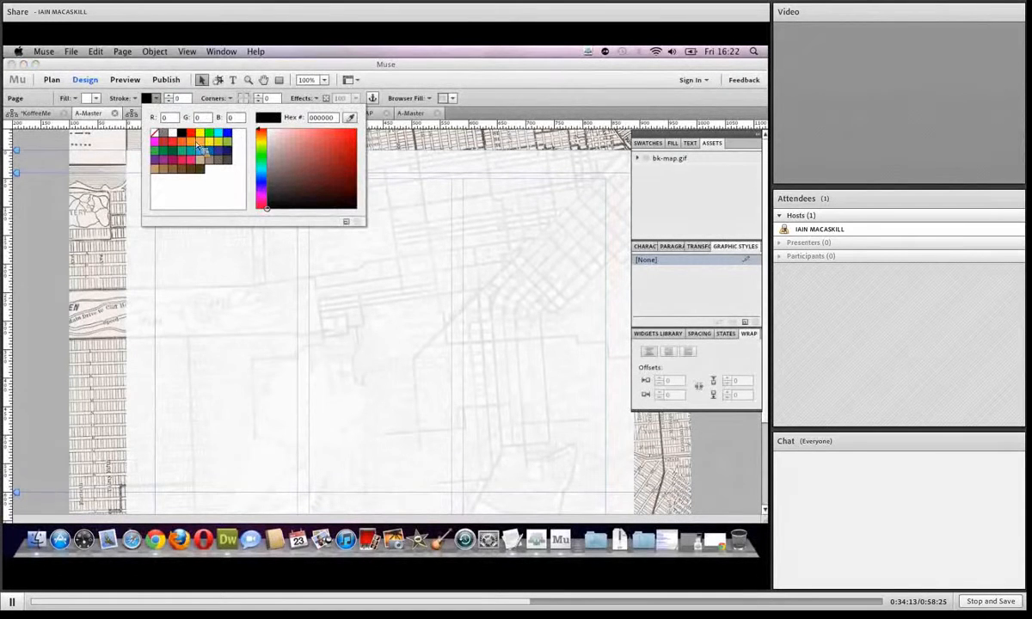
{"action": "left_click", "coordinate": [154, 134]}
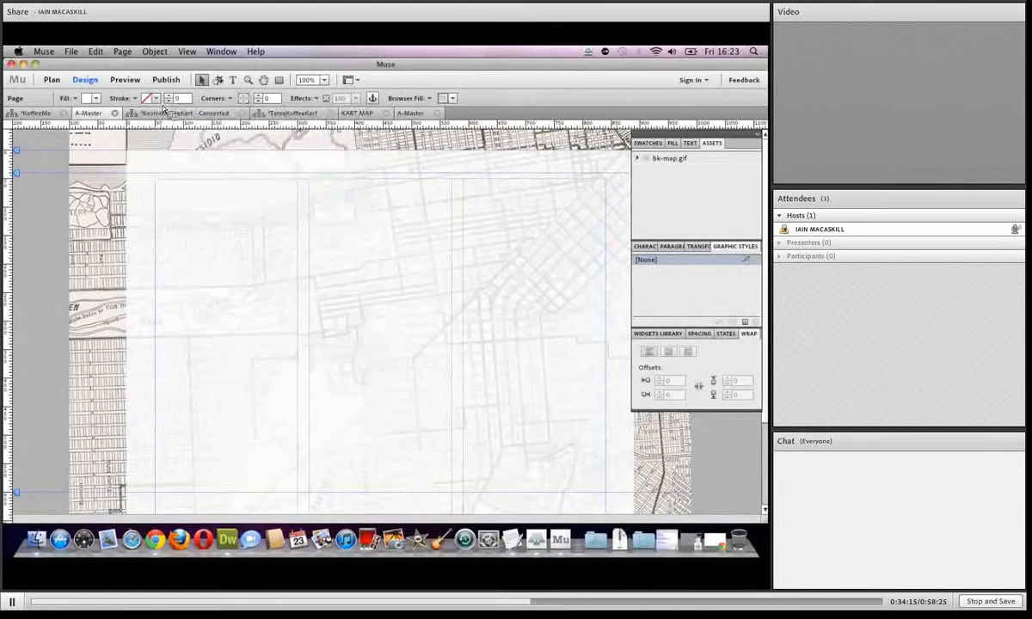
Preview the A-Master page down to its lower edge and check the page thumbnails in the site plan.
{"action": "left_click", "coordinate": [125, 79]}
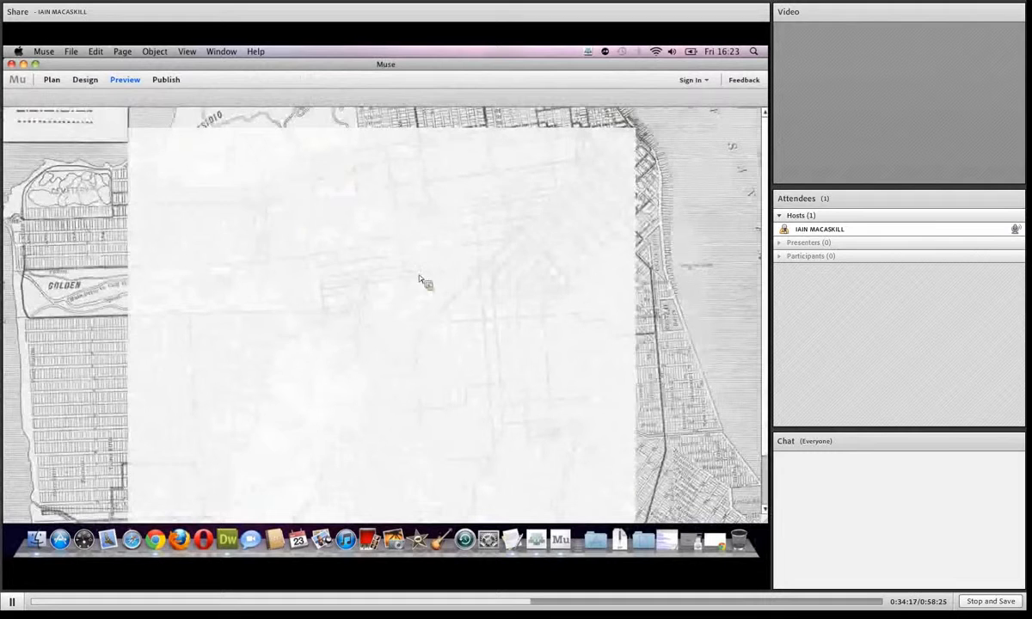
{"action": "scroll", "coordinate": [412, 271], "scroll_direction": "down", "scroll_amount": 3}
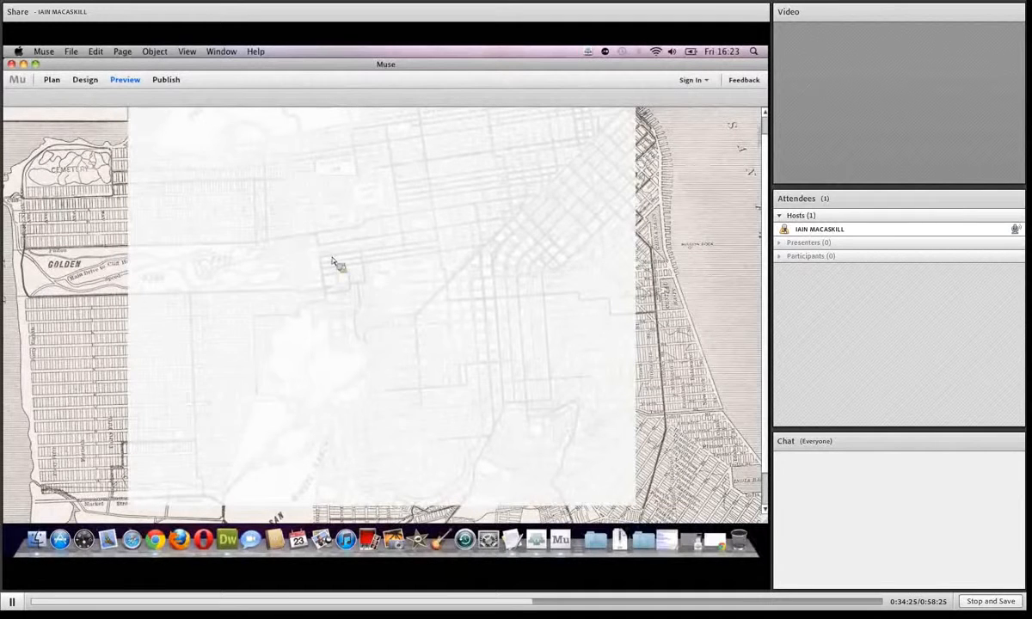
{"action": "left_click", "coordinate": [51, 79]}
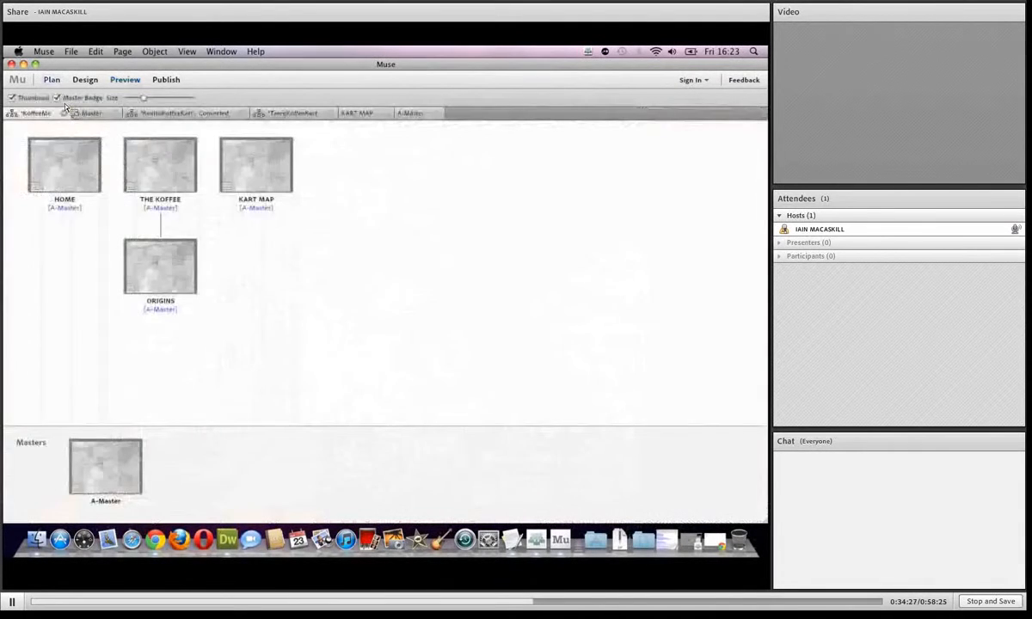
Place top-nav.png from the KevinsKoffeeKart folder across the top of the A-Master page, at X -23, Y -13.
{"action": "double_click", "coordinate": [101, 465]}
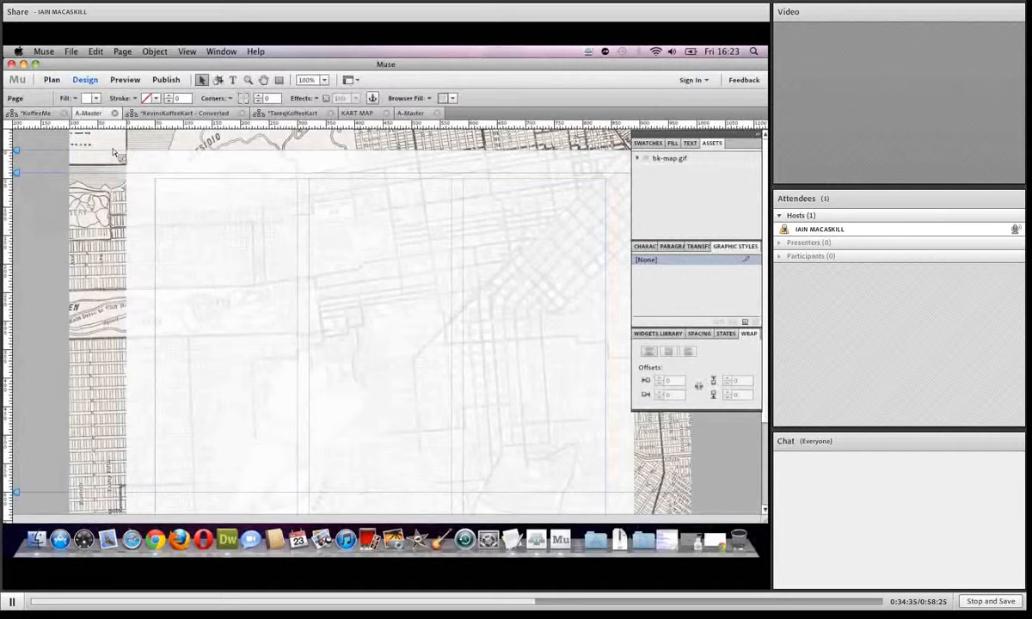
{"action": "left_click", "coordinate": [72, 52]}
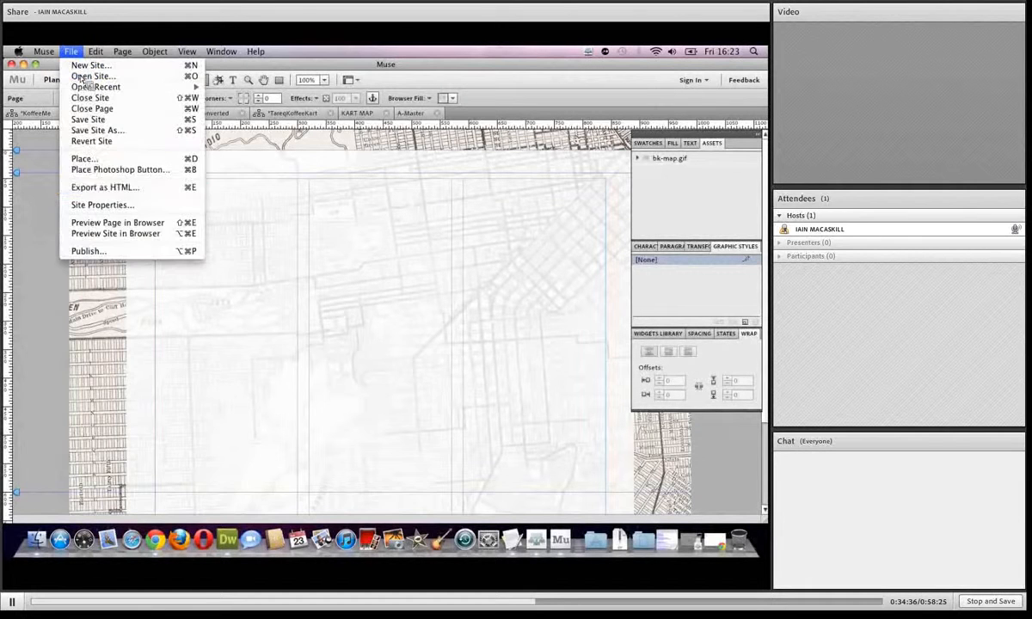
{"action": "left_click", "coordinate": [103, 157]}
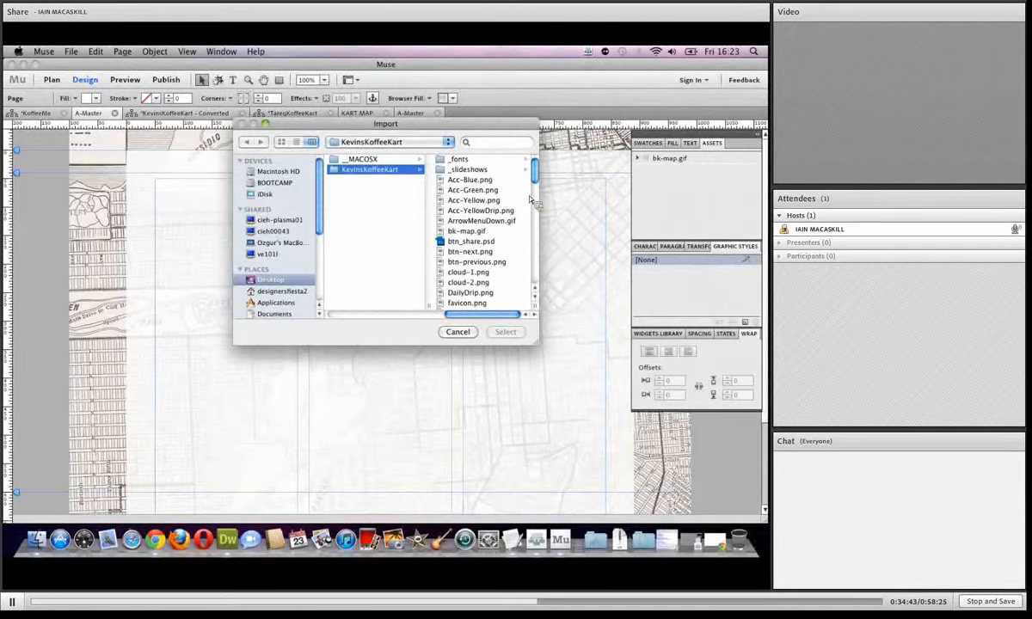
{"action": "left_click_drag", "start_coordinate": [536, 181], "coordinate": [534, 274]}
{"action": "left_click", "coordinate": [470, 305]}
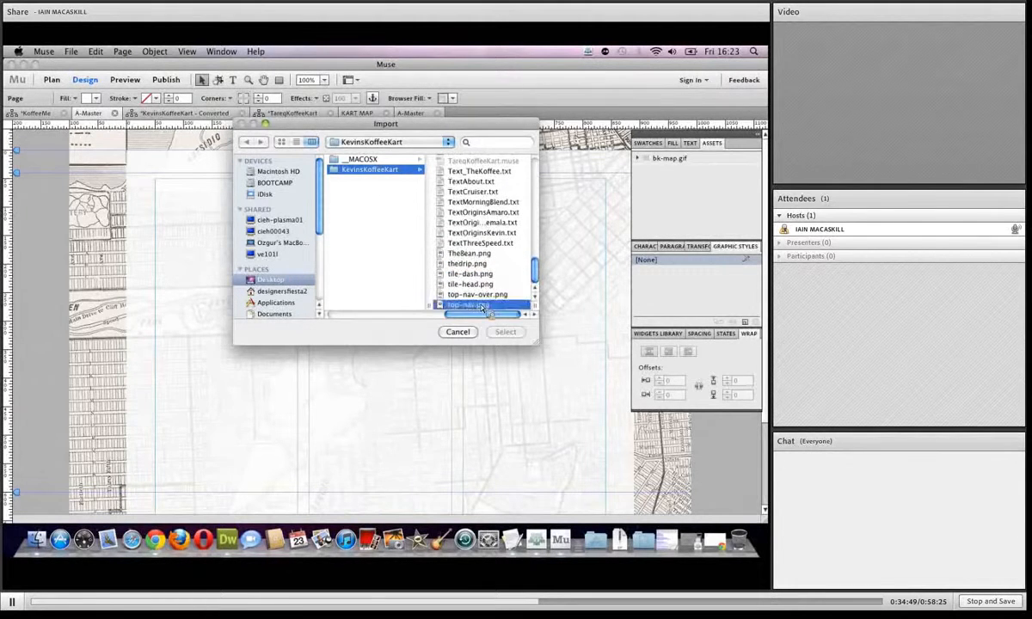
{"action": "left_click", "coordinate": [505, 332]}
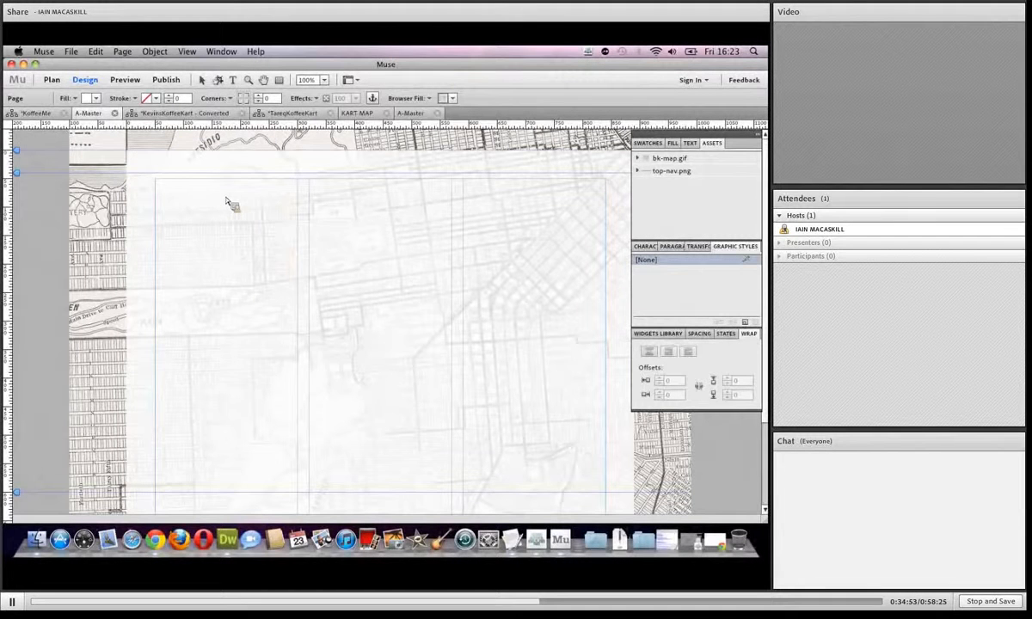
{"action": "left_click", "coordinate": [159, 162]}
{"action": "left_click_drag", "start_coordinate": [287, 173], "coordinate": [254, 160]}
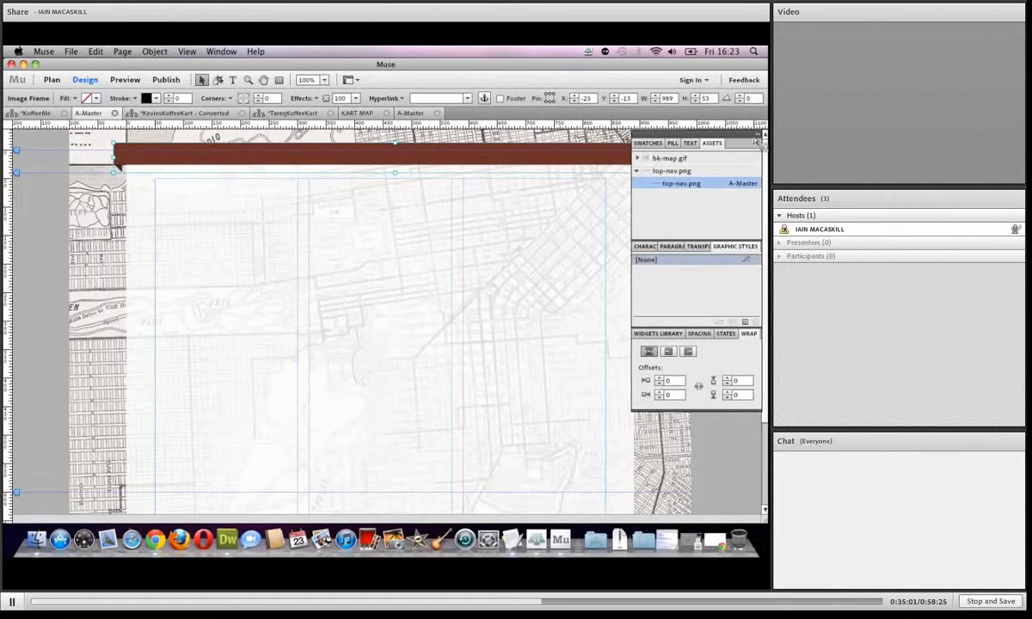
Collapse the panel group to icons and move it clear of the page's right edge.
{"action": "left_click", "coordinate": [758, 141]}
{"action": "left_click", "coordinate": [758, 135]}
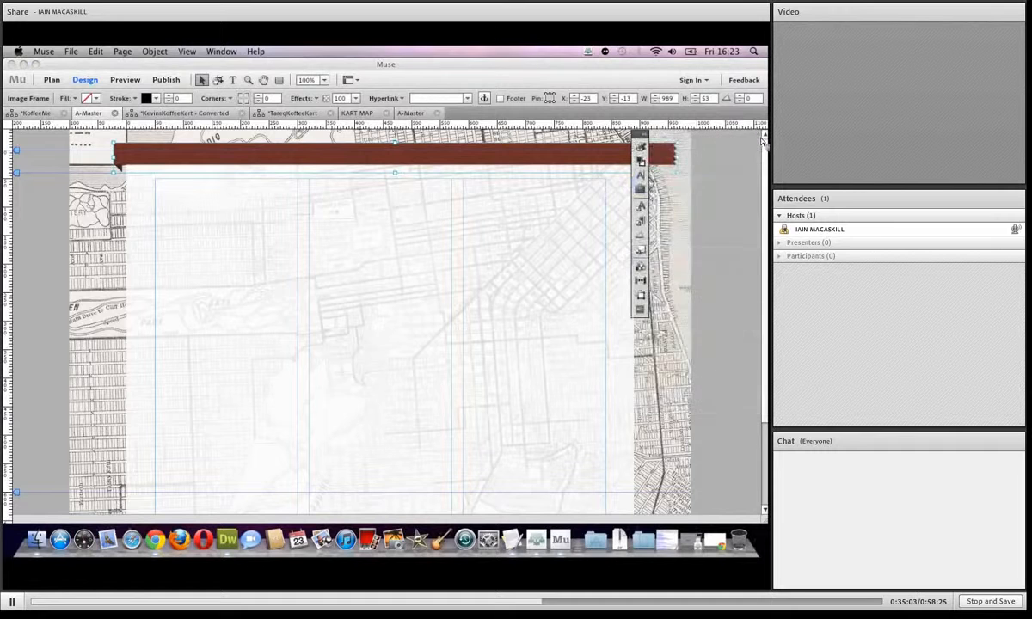
{"action": "left_click_drag", "start_coordinate": [643, 134], "coordinate": [737, 227]}
Move the brown navigation banner to X -49, Y -13 and check the KoffeeMe site plan thumbnails.
{"action": "left_click_drag", "start_coordinate": [374, 153], "coordinate": [344, 160]}
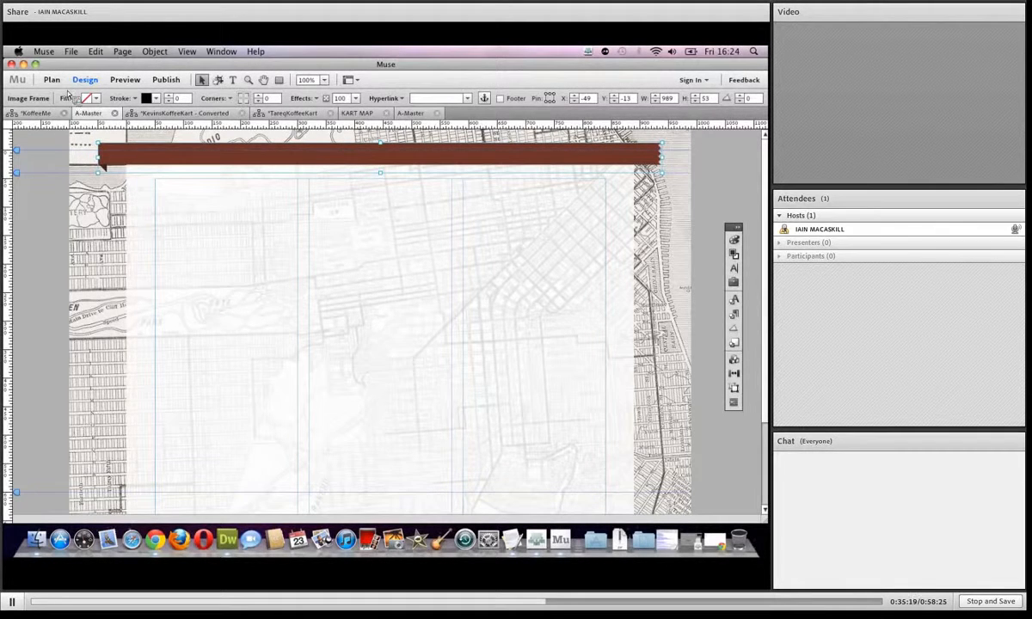
{"action": "left_click", "coordinate": [42, 114]}
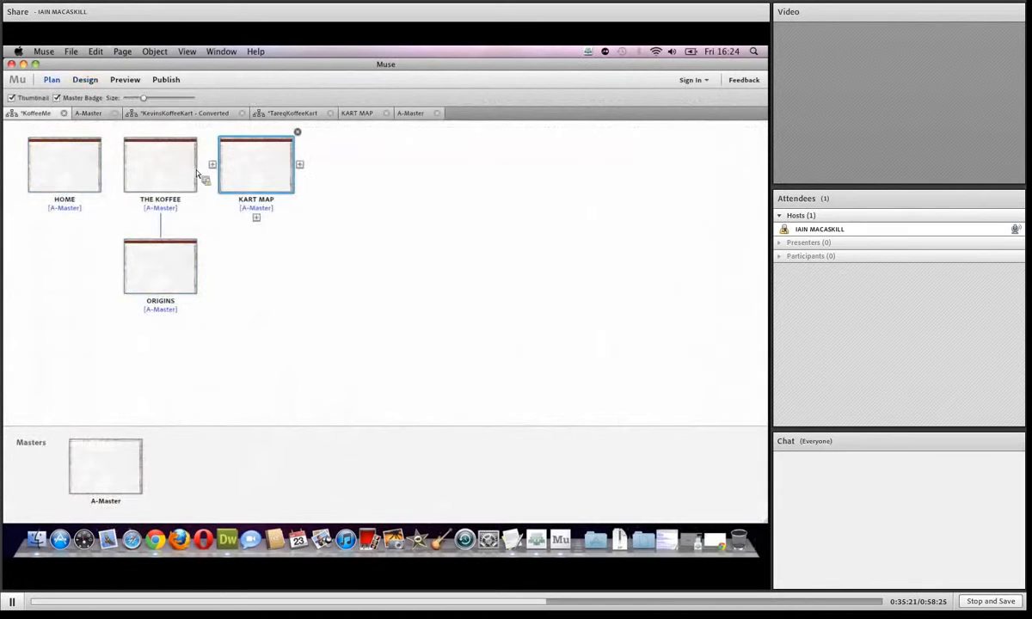
Draw a footer rectangle about 890 by 30 across the lower part of the A-Master page, at X 0, Y 611.
{"action": "double_click", "coordinate": [107, 469]}
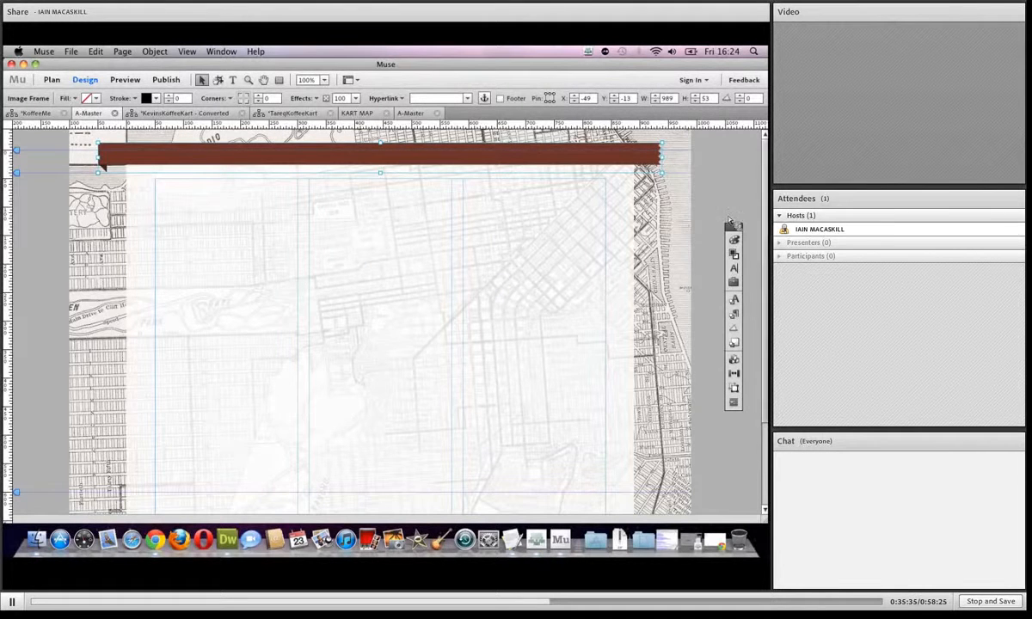
{"action": "left_click_drag", "start_coordinate": [766, 210], "coordinate": [746, 330]}
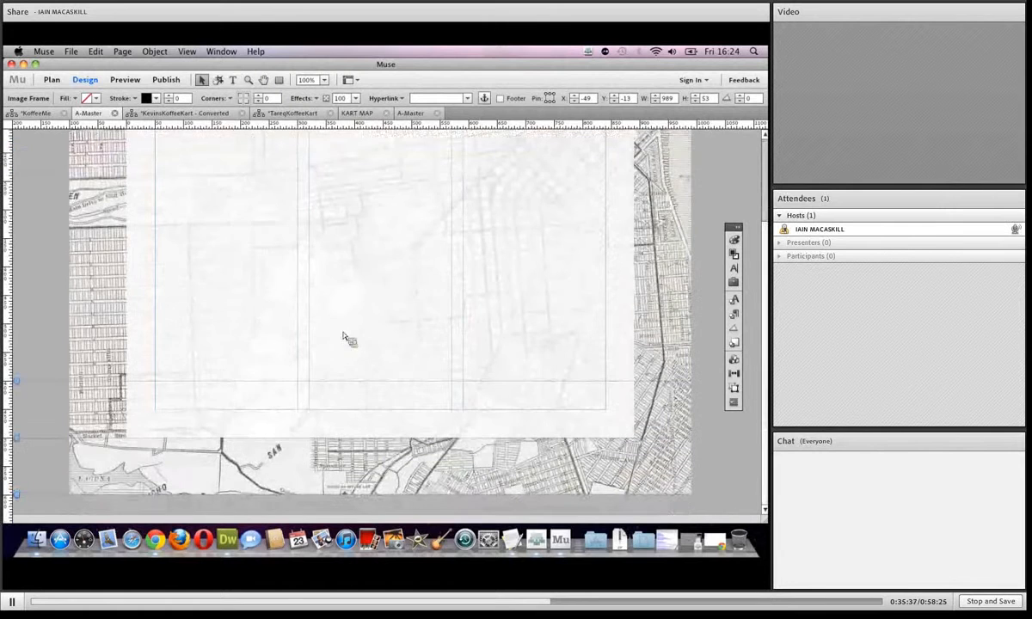
{"action": "left_click", "coordinate": [277, 80]}
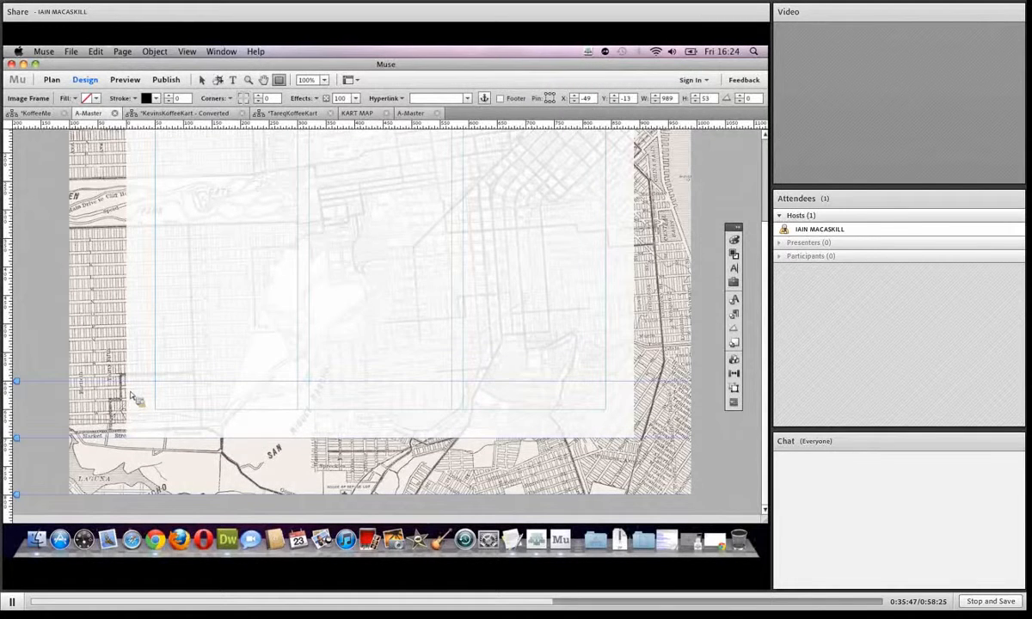
{"action": "mouse_move", "coordinate": [126, 388]}
{"action": "left_mouse_down"}
{"action": "mouse_move", "coordinate": [287, 421]}
{"action": "mouse_move", "coordinate": [634, 408]}
{"action": "left_mouse_up"}
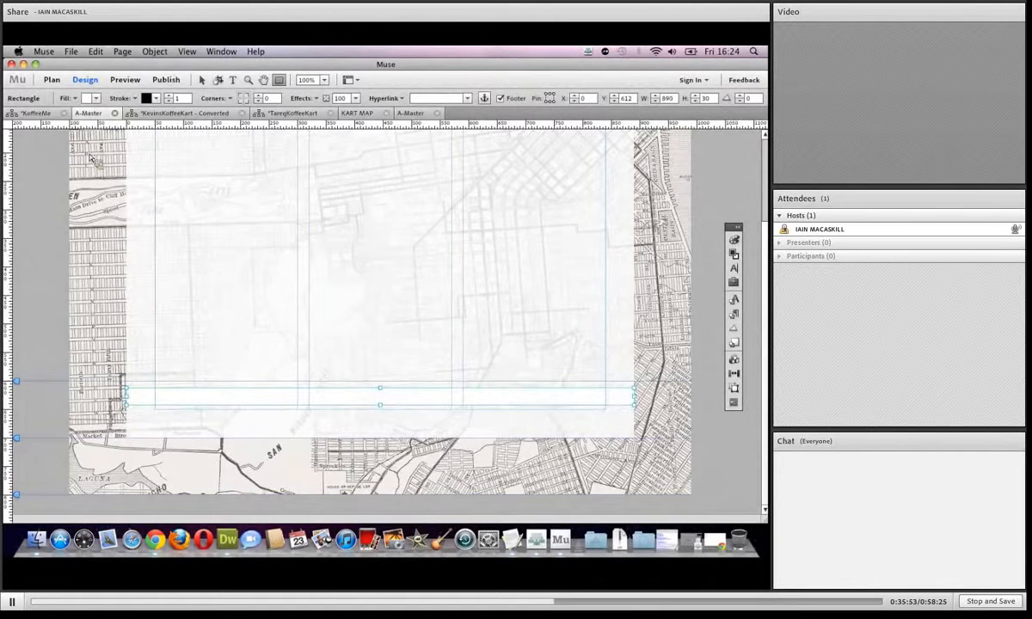
{"action": "left_click", "coordinate": [200, 80]}
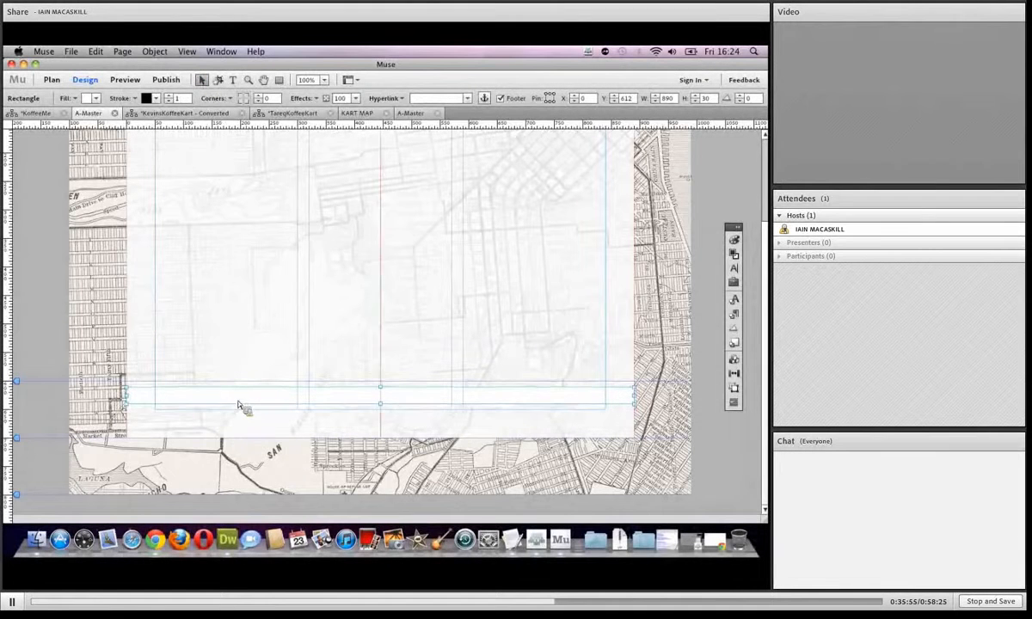
{"action": "key", "text": "Up"}
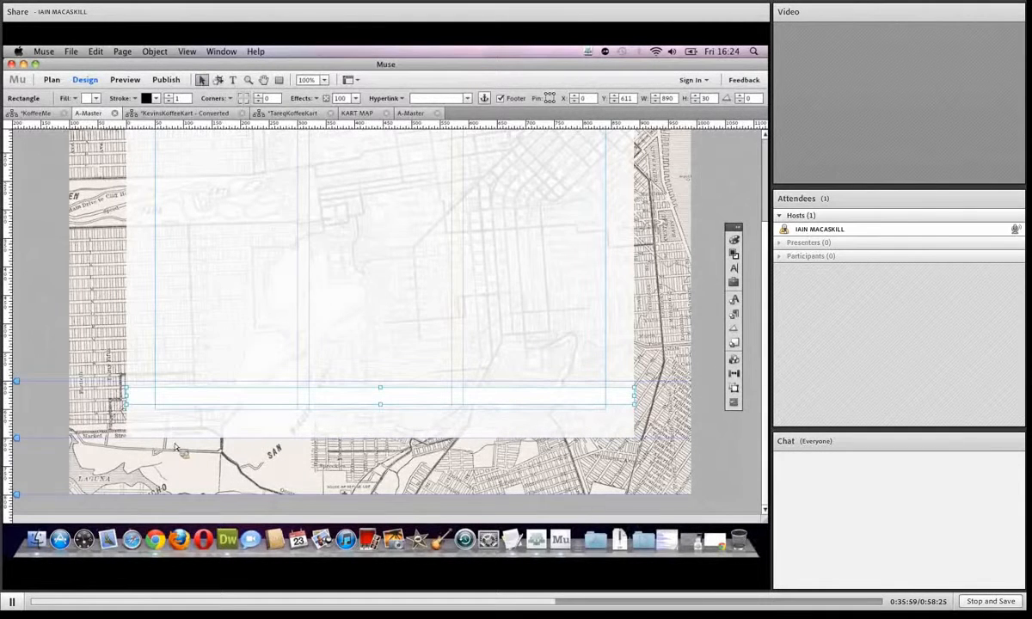
Fill the footer rectangle with the image footer-zag.png from the KevinsKoffeeKart folder.
{"action": "left_click", "coordinate": [90, 98]}
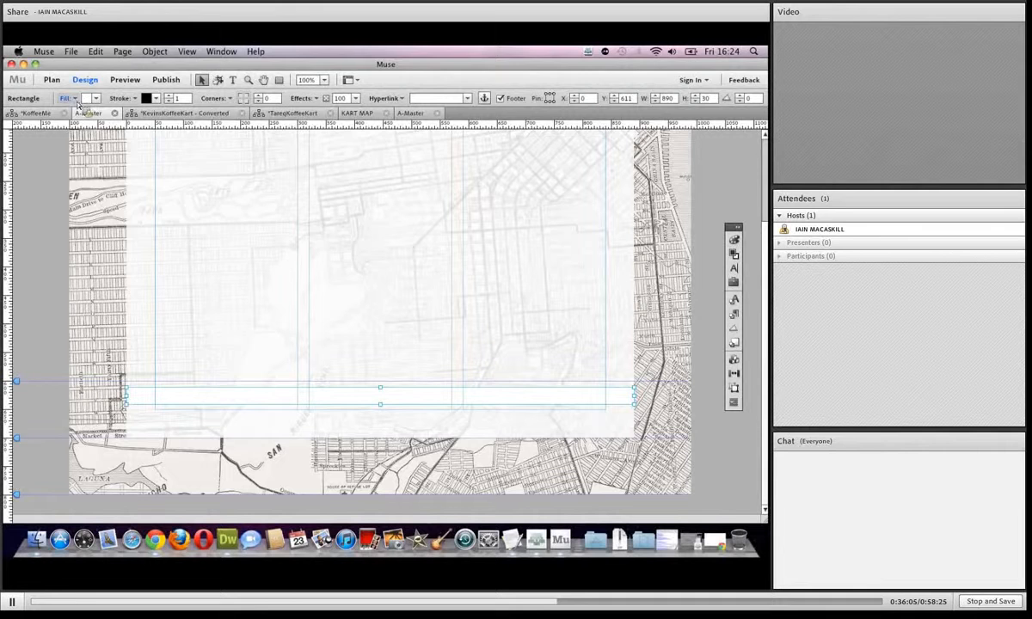
{"action": "left_click", "coordinate": [76, 98]}
{"action": "left_click", "coordinate": [126, 211]}
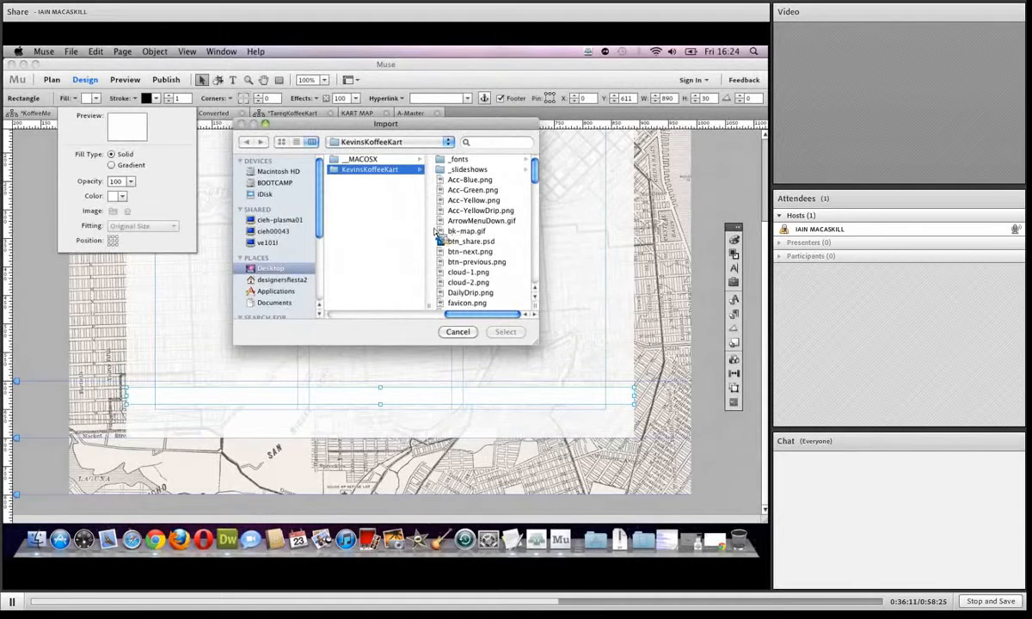
{"action": "left_click_drag", "start_coordinate": [537, 178], "coordinate": [539, 195]}
{"action": "left_click", "coordinate": [486, 246]}
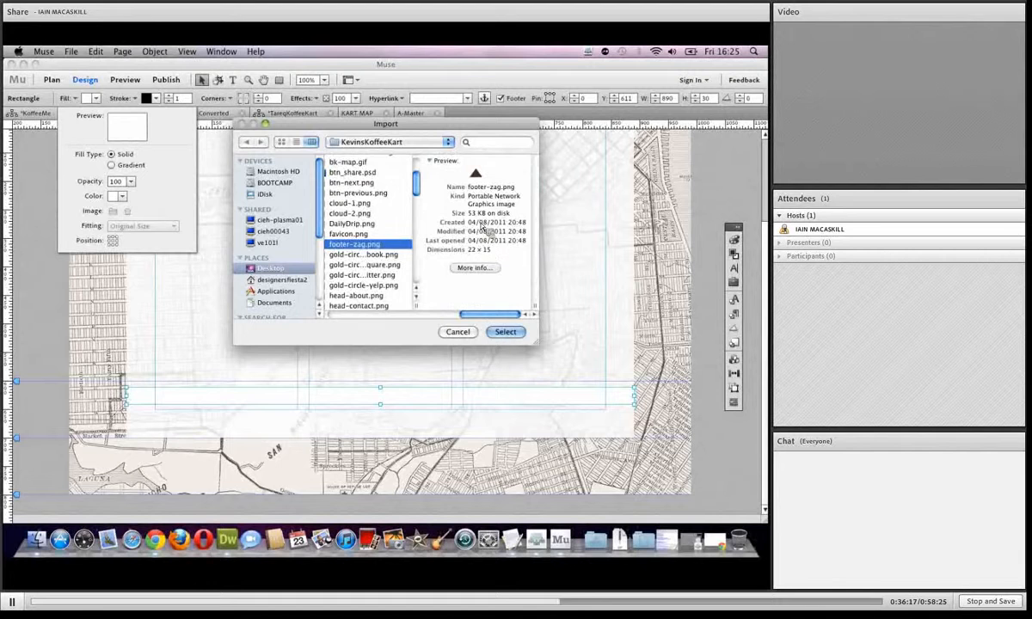
{"action": "left_click", "coordinate": [501, 332]}
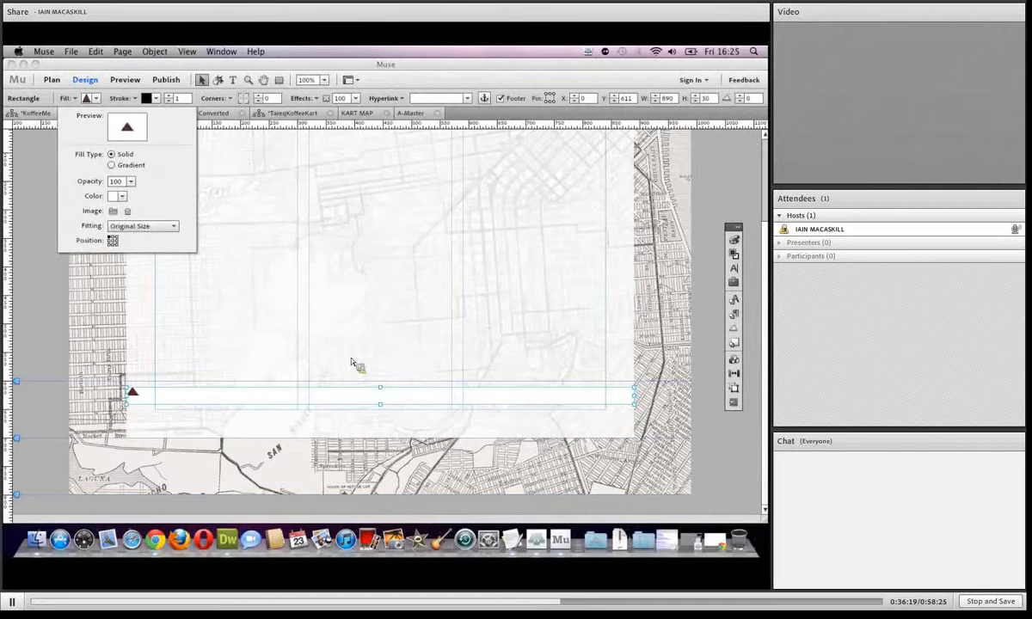
Tile the footer rectangle's fill image horizontally from a centred position, with no fill colour behind it.
{"action": "left_click", "coordinate": [145, 226]}
{"action": "left_click", "coordinate": [142, 287]}
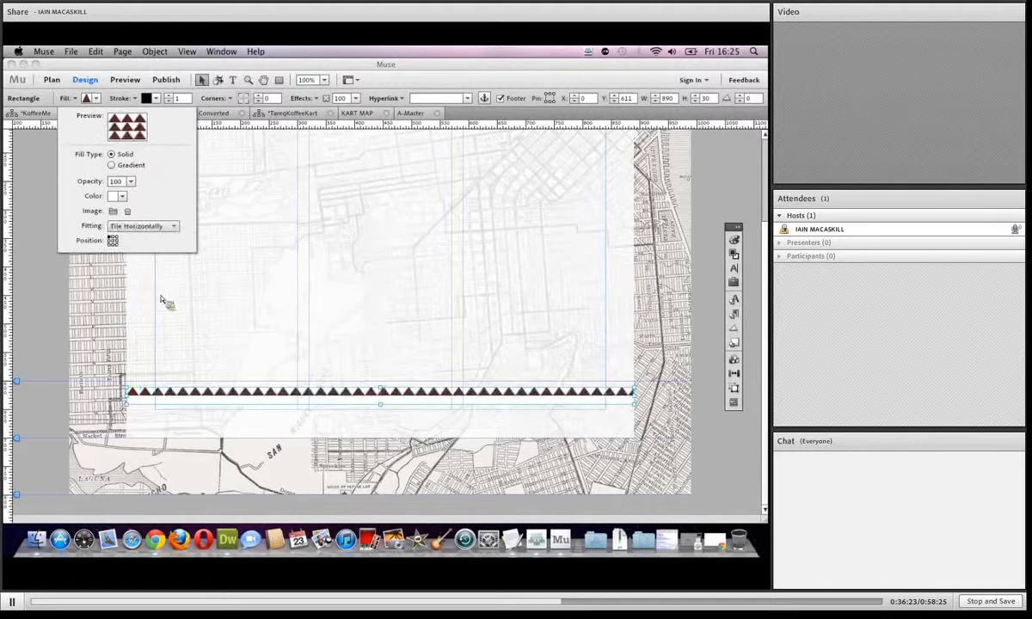
{"action": "left_click", "coordinate": [123, 197]}
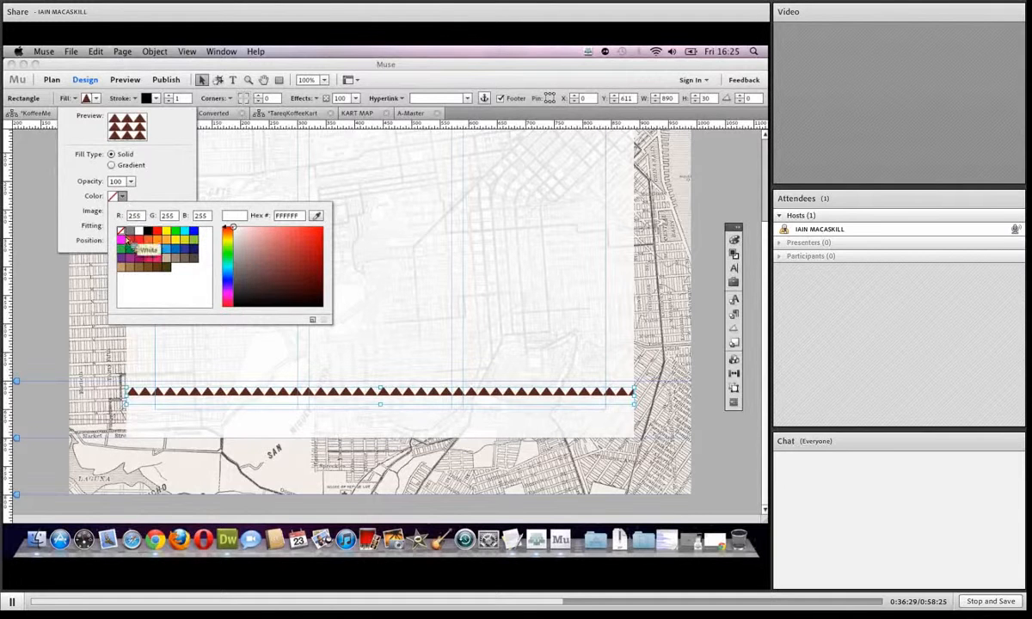
{"action": "left_click", "coordinate": [122, 195]}
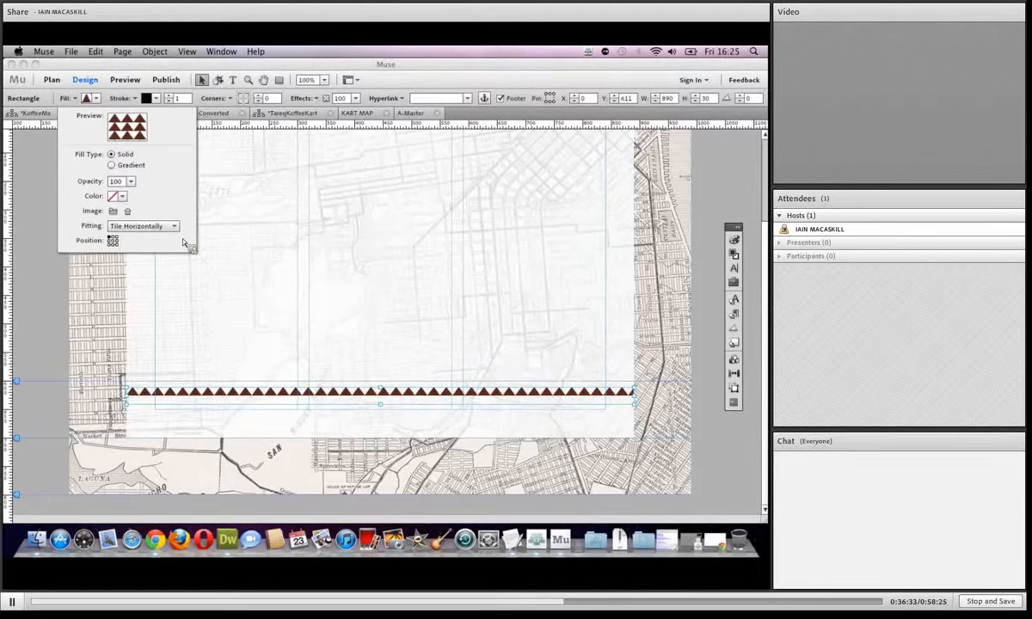
{"action": "left_click", "coordinate": [113, 244]}
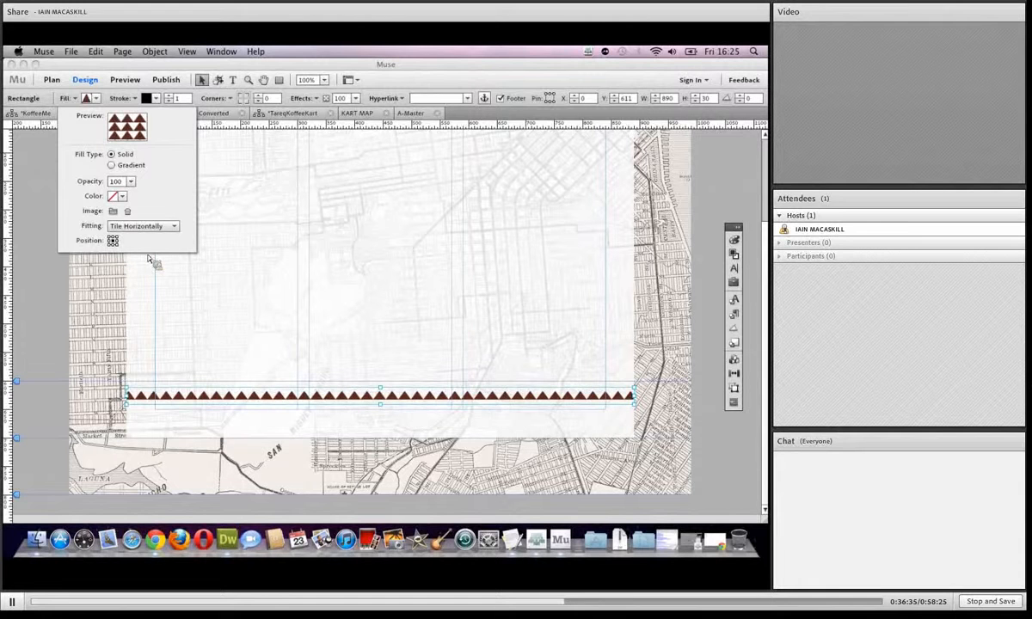
{"action": "left_click", "coordinate": [621, 303]}
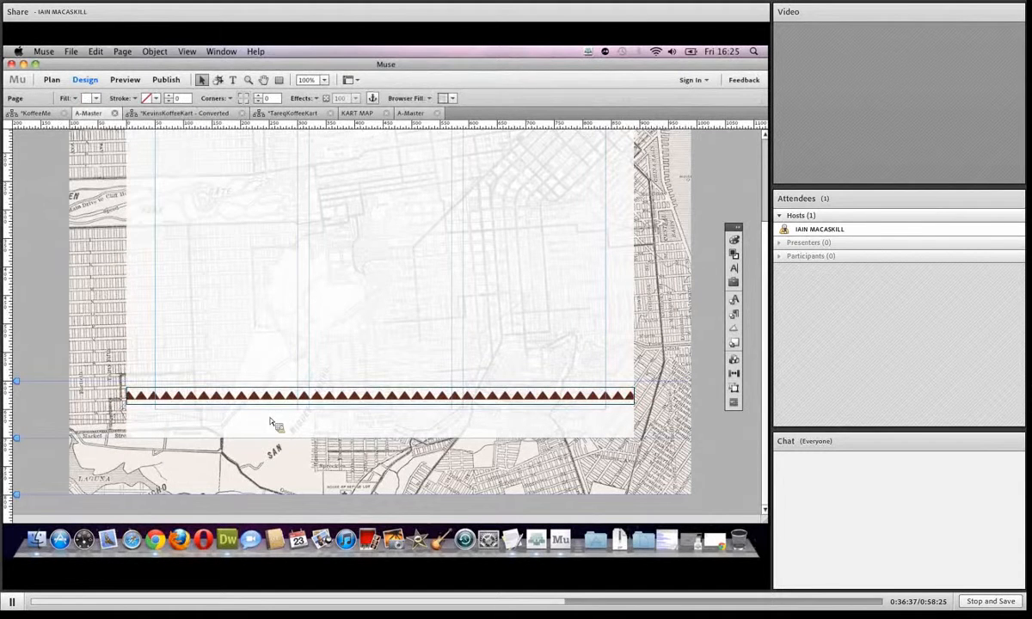
Move the zigzag footer strip up to Y 600, against the footer guide.
{"action": "left_click", "coordinate": [203, 396]}
{"action": "left_click_drag", "start_coordinate": [203, 398], "coordinate": [203, 393]}
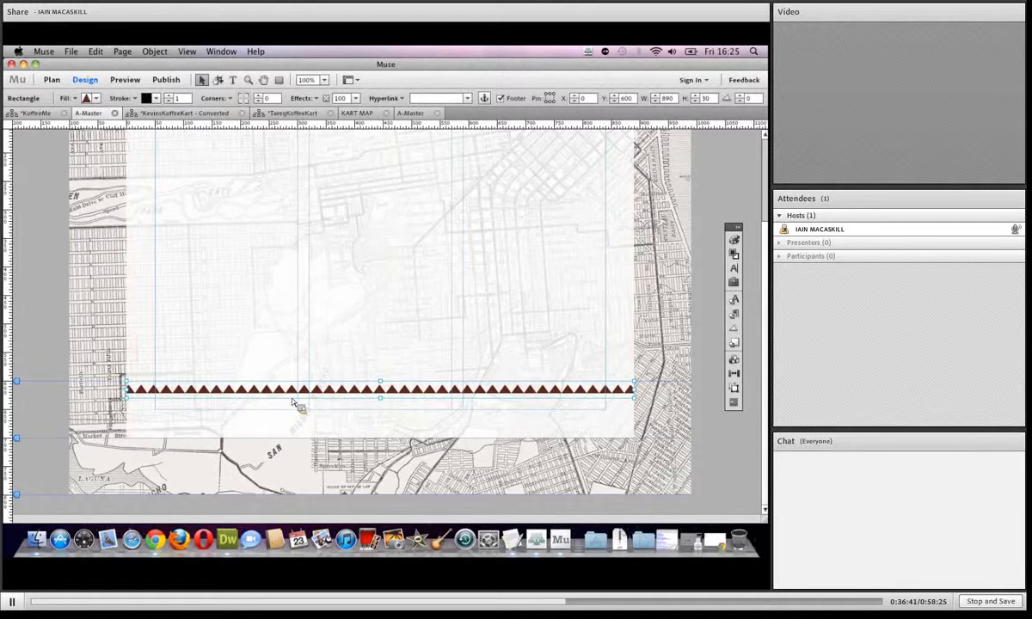
Draw a rectangle about 890 px wide and 78 px high beneath the zigzag footer strip, extending it up to meet the triangles.
{"action": "left_click", "coordinate": [280, 80]}
{"action": "left_click_drag", "start_coordinate": [127, 405], "coordinate": [635, 439]}
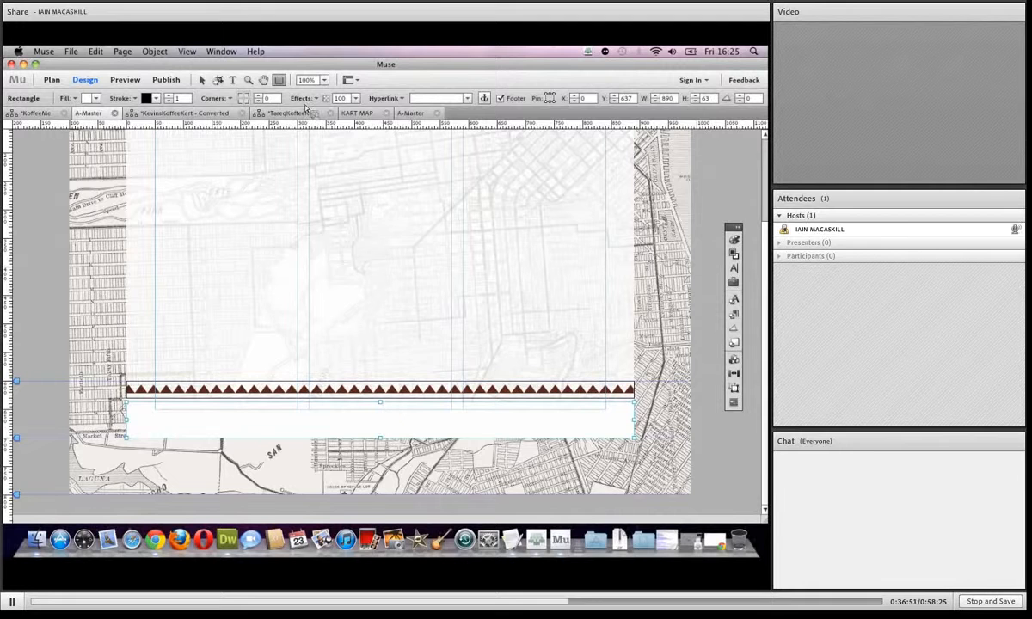
{"action": "left_click", "coordinate": [202, 80]}
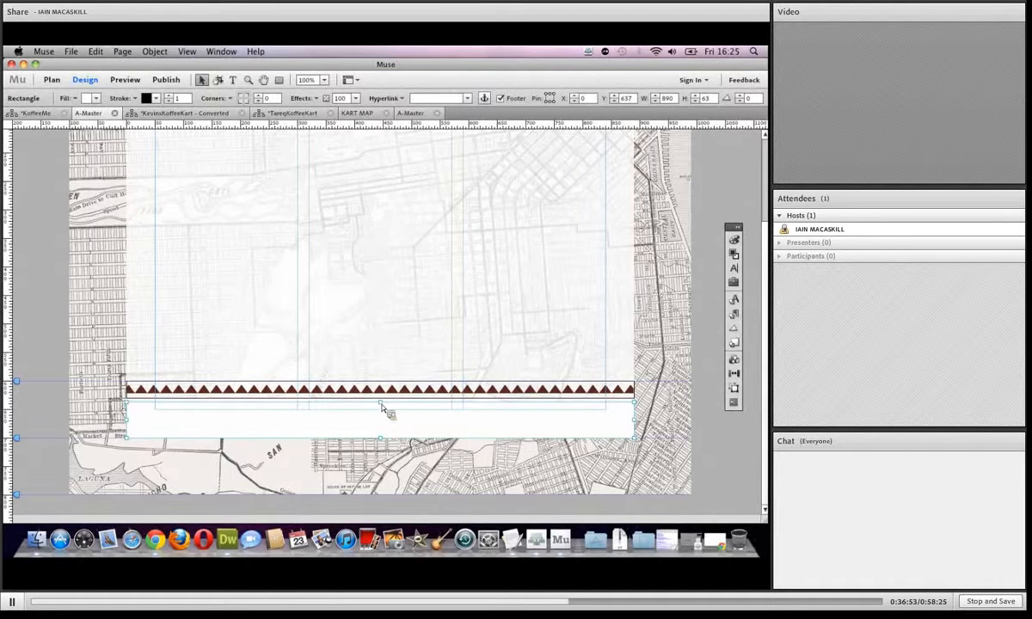
{"action": "left_click_drag", "start_coordinate": [379, 401], "coordinate": [384, 399]}
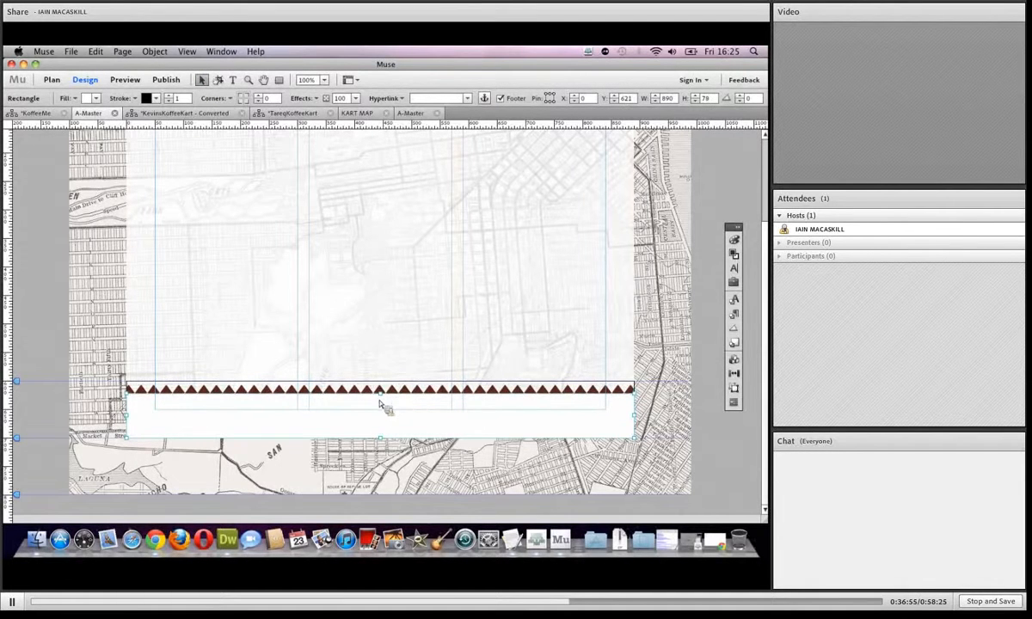
Fill the new footer rectangle with the brown colour 5A2921, sampled from the zigzag triangles.
{"action": "left_click", "coordinate": [96, 99]}
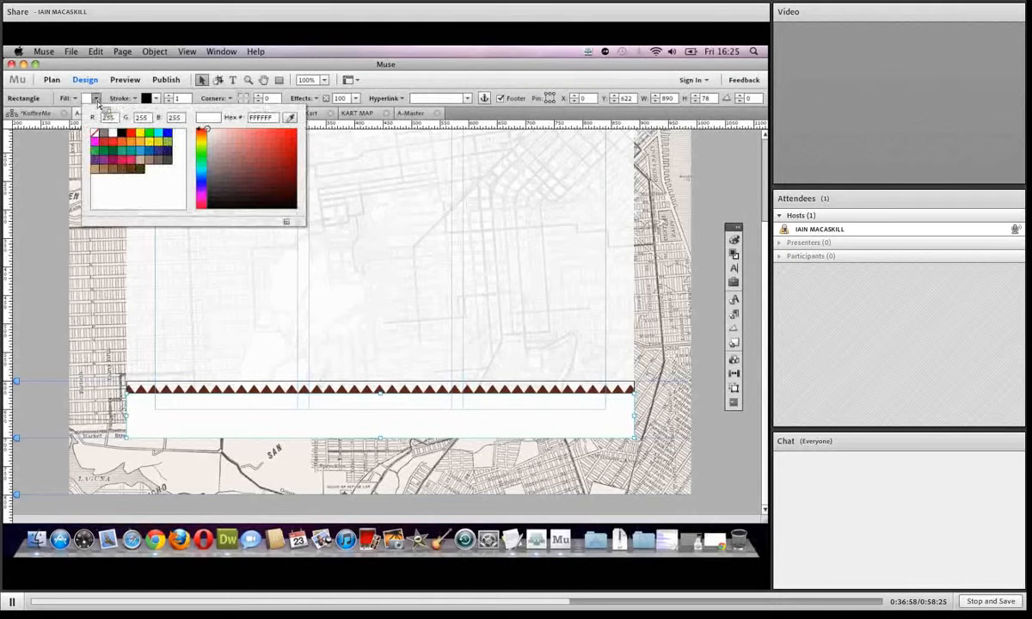
{"action": "left_click", "coordinate": [290, 118]}
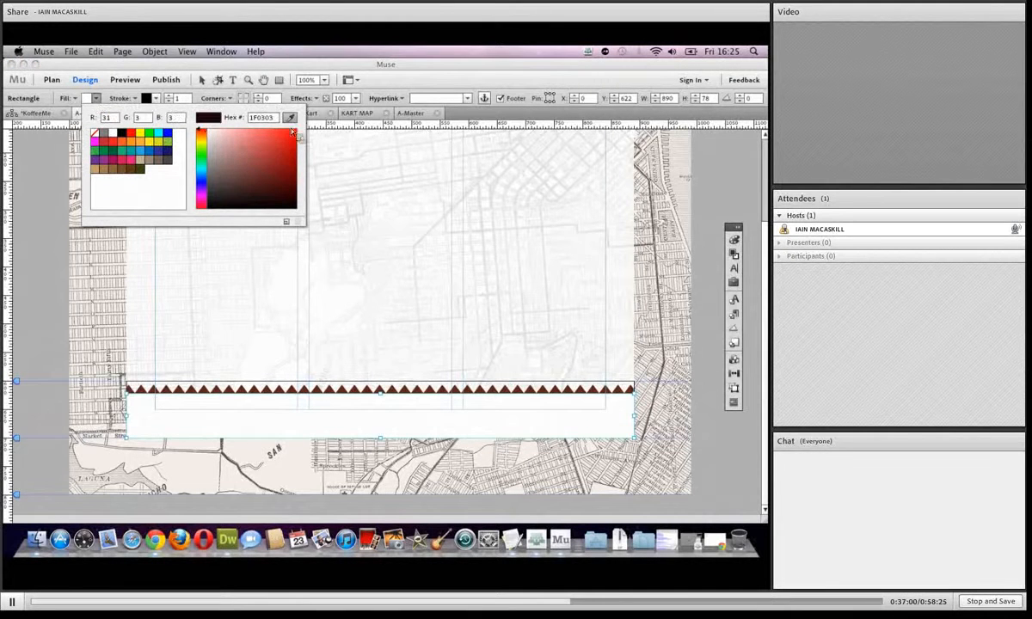
{"action": "left_click", "coordinate": [253, 389]}
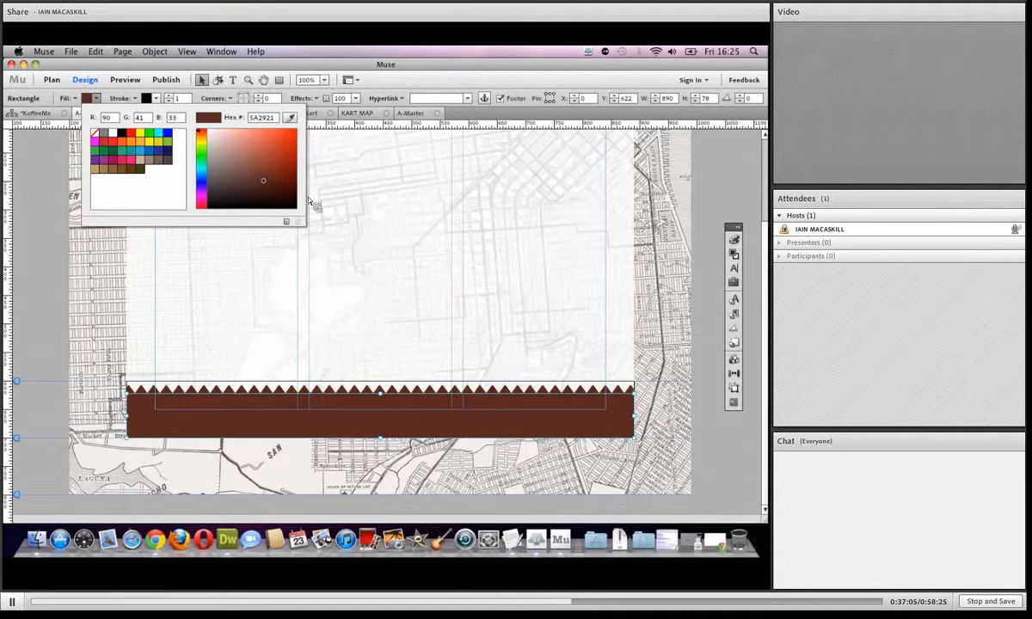
Check the page thumbnails in the site plan, and reopen A-Master for editing.
{"action": "left_click", "coordinate": [59, 85]}
{"action": "left_click", "coordinate": [57, 83]}
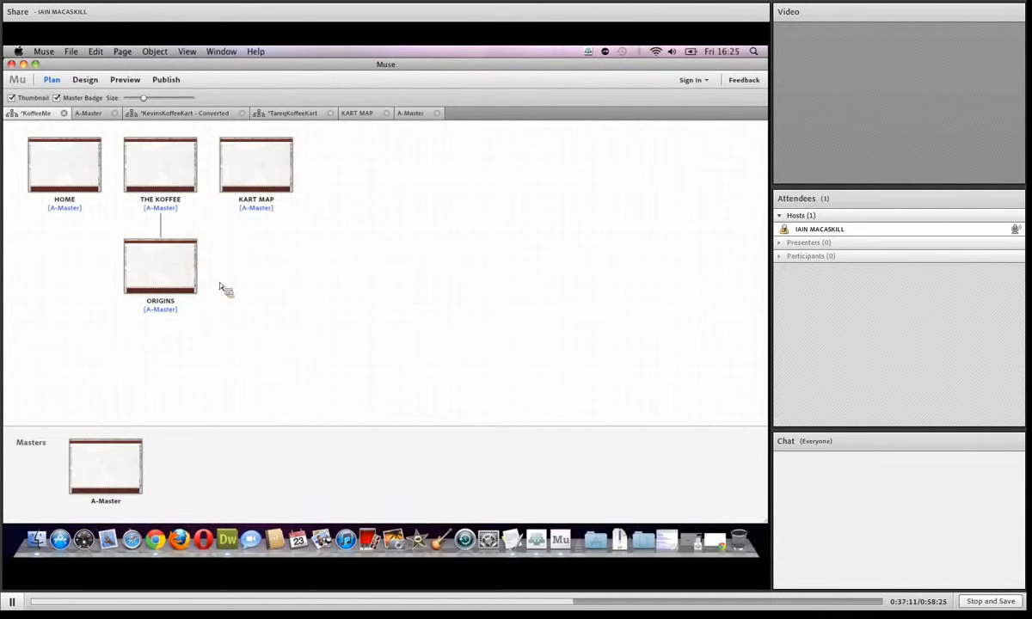
{"action": "double_click", "coordinate": [105, 464]}
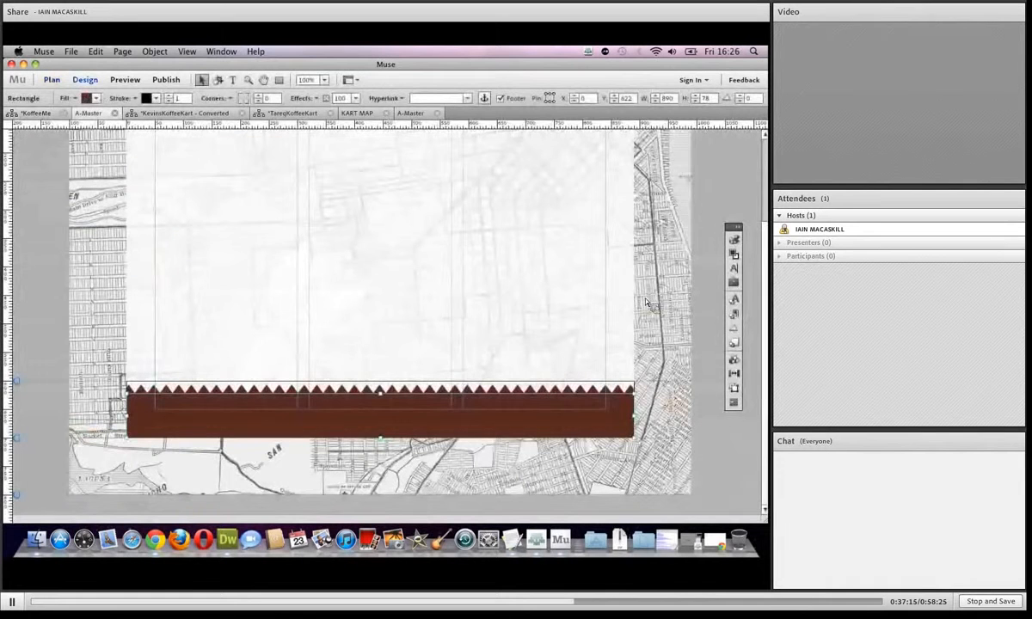
Remove the stroke from the zigzag footer strip by setting no stroke colour and a width of 0.
{"action": "left_click", "coordinate": [749, 381]}
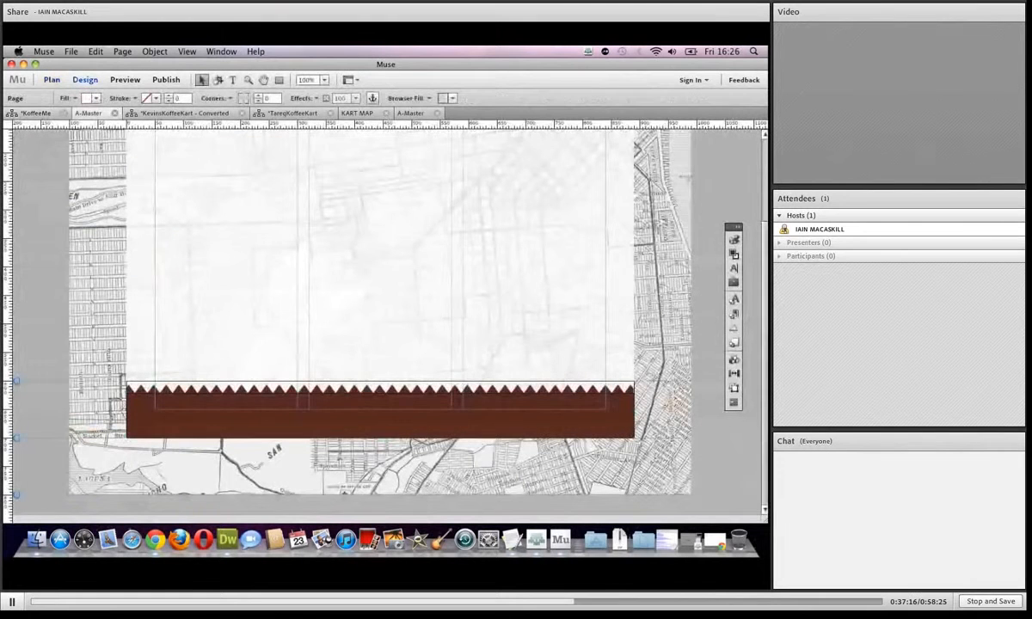
{"action": "left_click", "coordinate": [399, 397]}
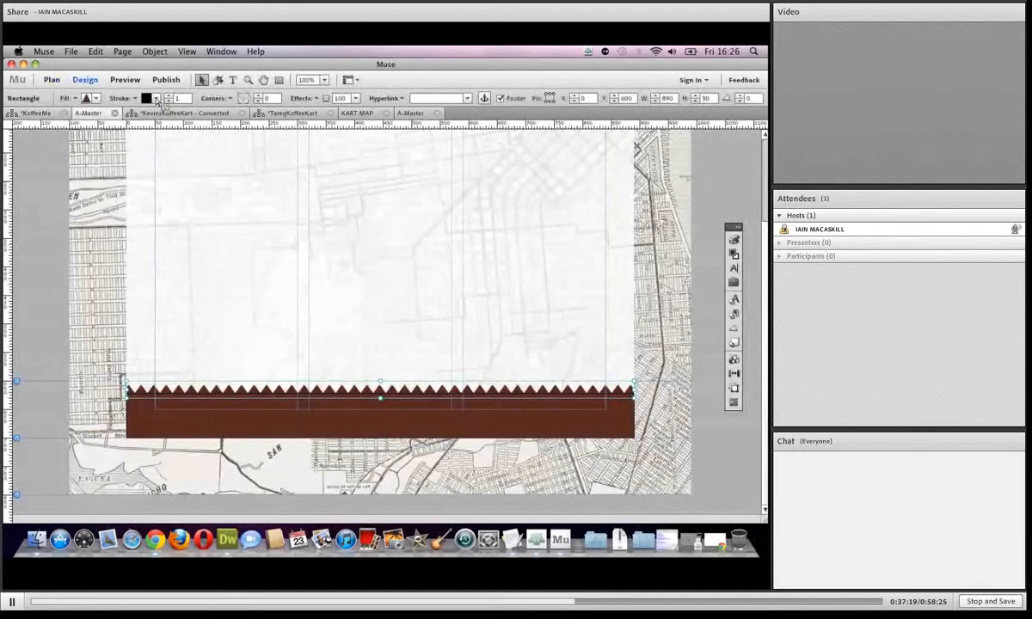
{"action": "left_click", "coordinate": [150, 98]}
{"action": "left_click", "coordinate": [155, 133]}
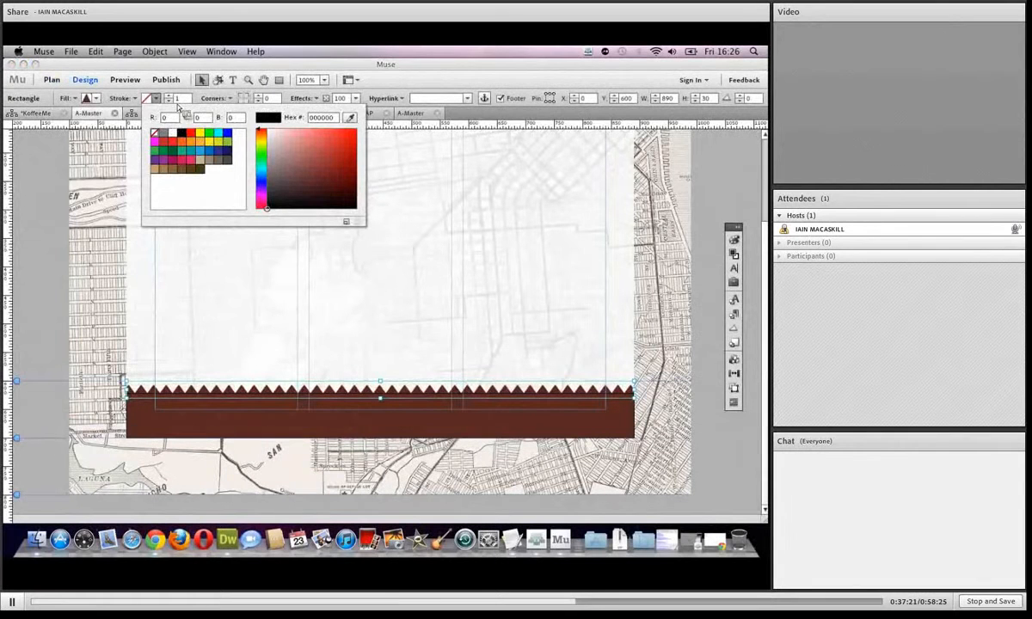
{"action": "left_click", "coordinate": [177, 103]}
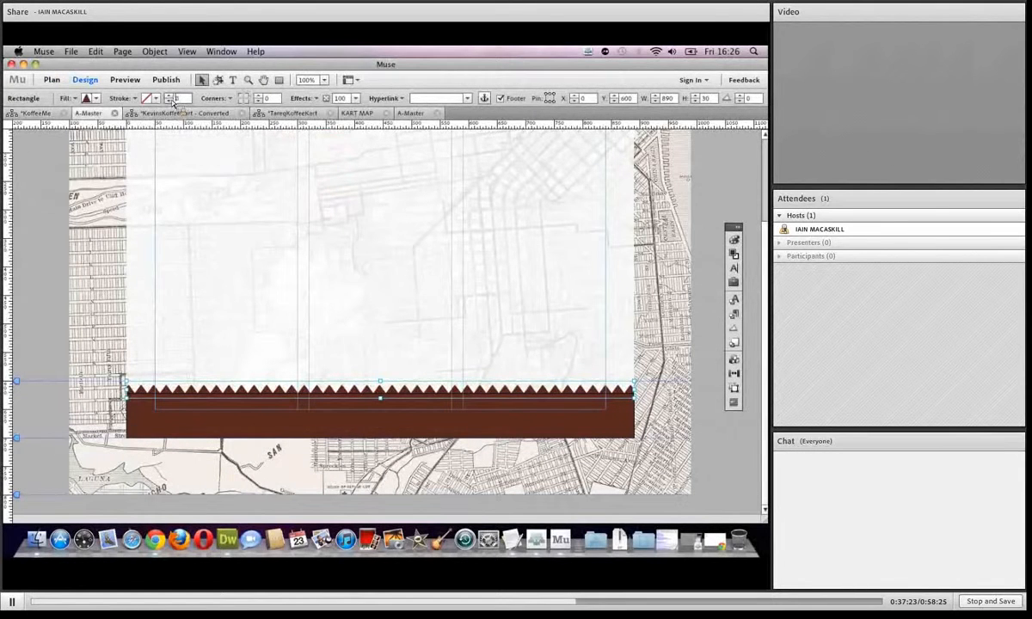
{"action": "left_click", "coordinate": [113, 401]}
Remove the black stroke from the brown footer rectangle.
{"action": "left_click", "coordinate": [172, 402]}
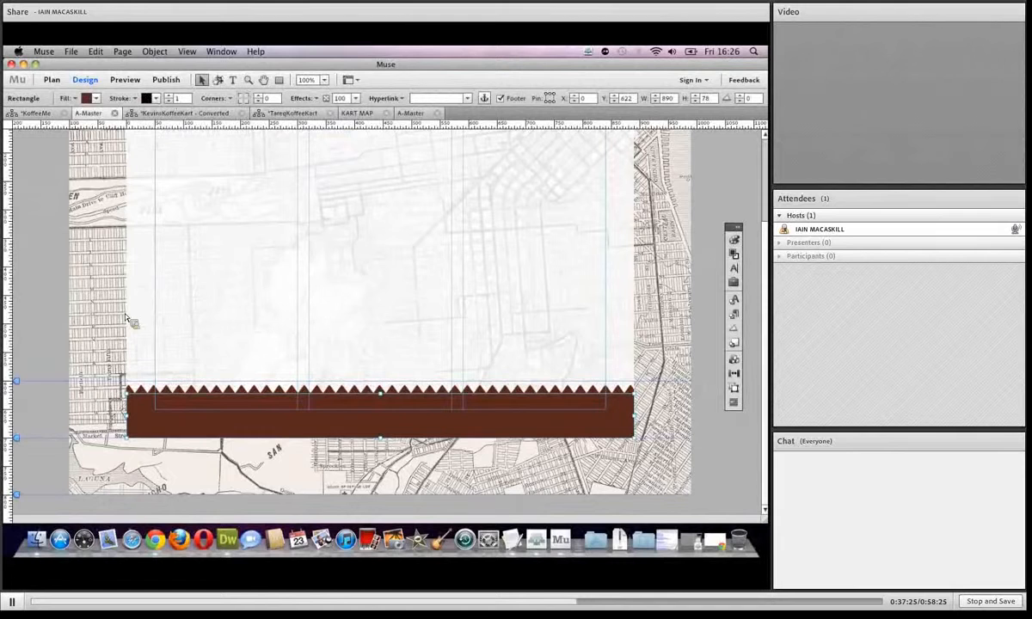
{"action": "left_click", "coordinate": [157, 99]}
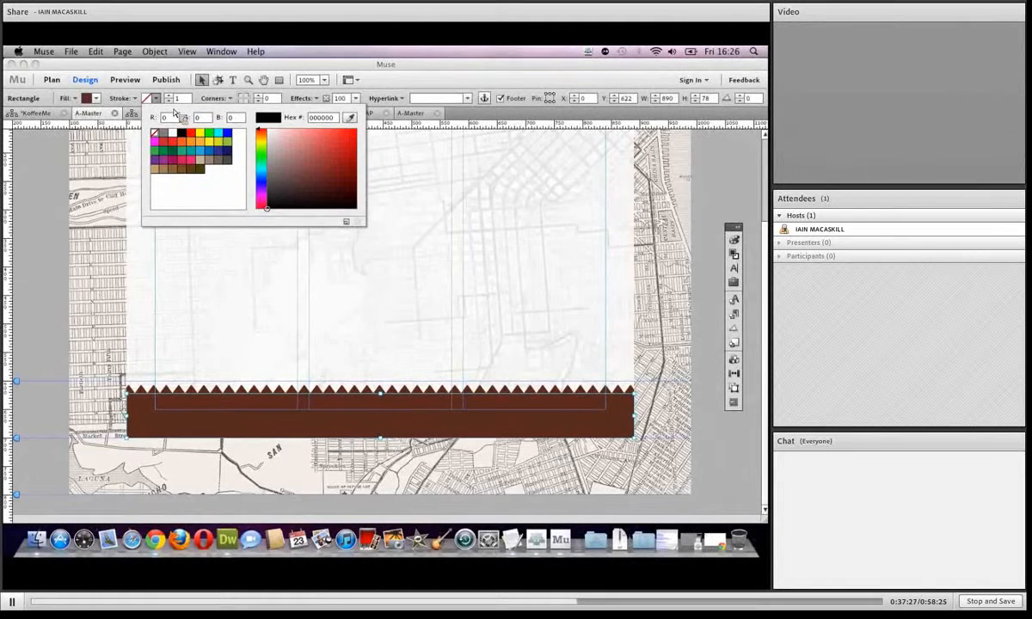
{"action": "left_click", "coordinate": [173, 101]}
{"action": "left_click", "coordinate": [170, 101]}
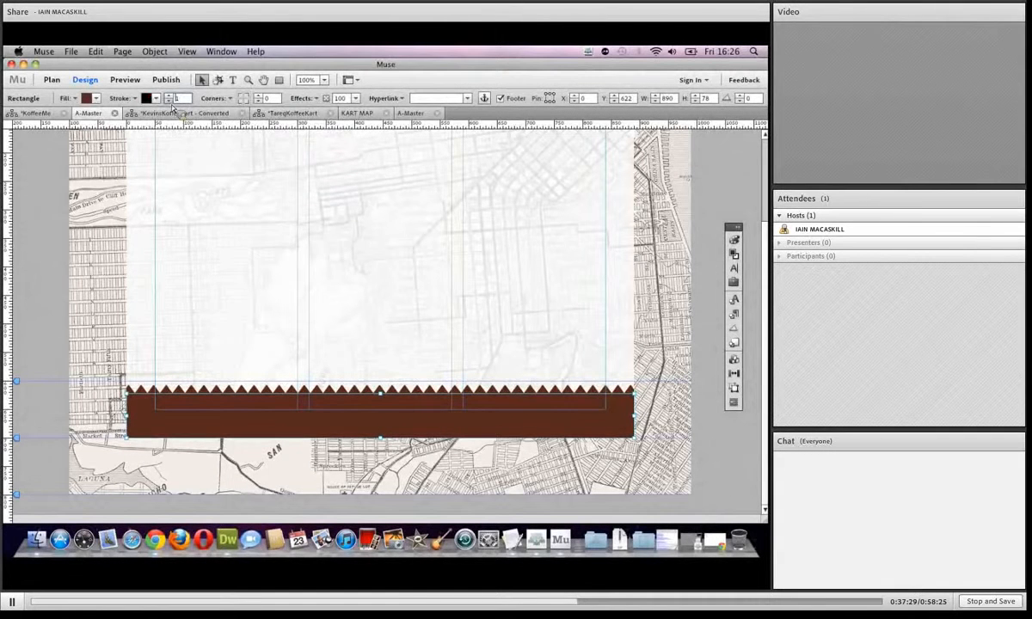
{"action": "left_click", "coordinate": [62, 359]}
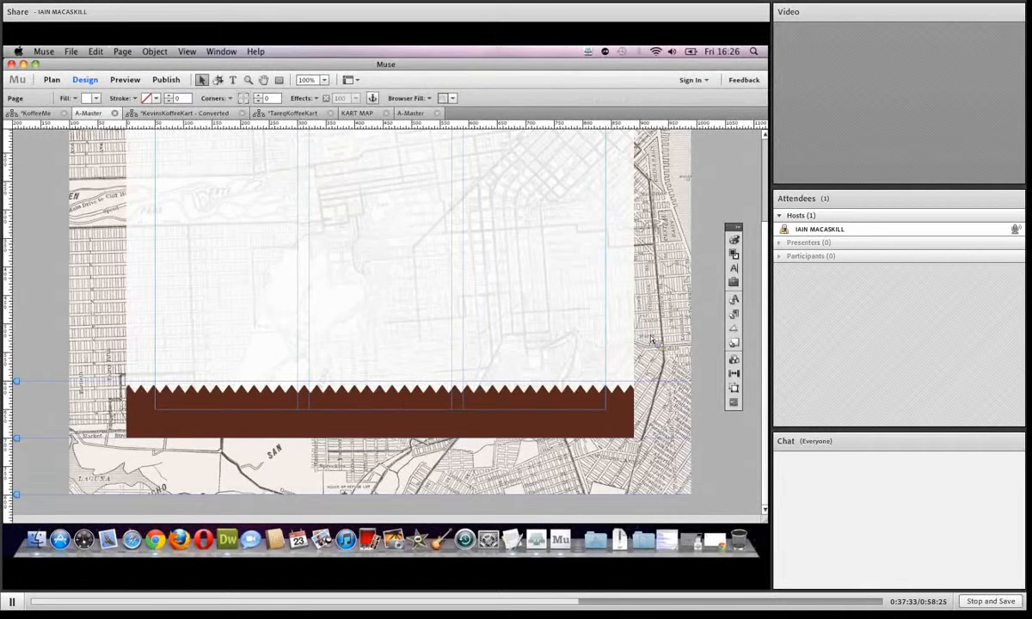
Preview the master page with its brown footer, and return to the design view.
{"action": "left_click", "coordinate": [128, 80]}
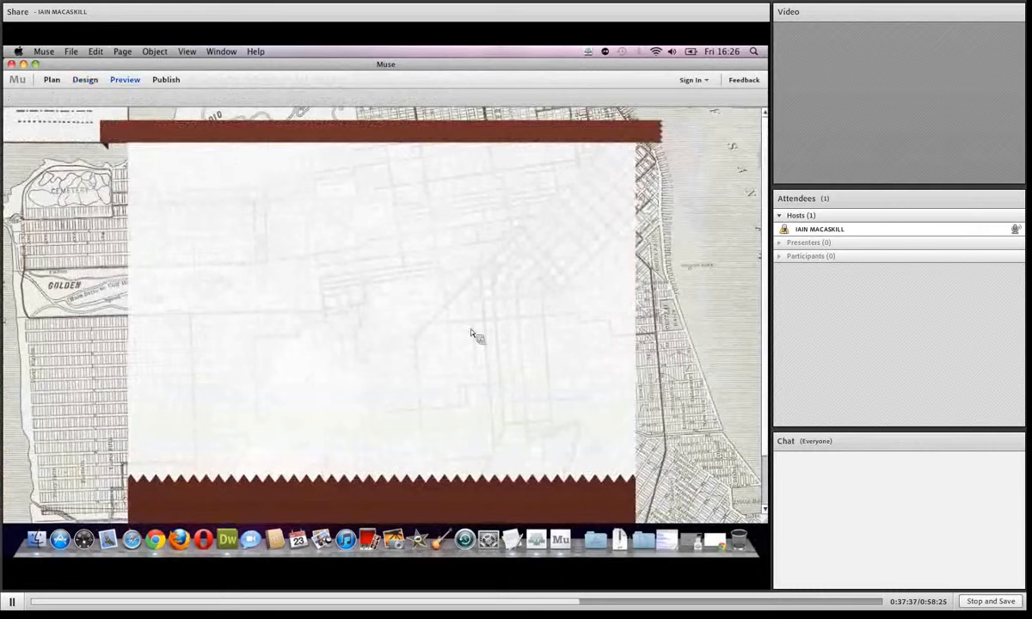
{"action": "left_click", "coordinate": [86, 80]}
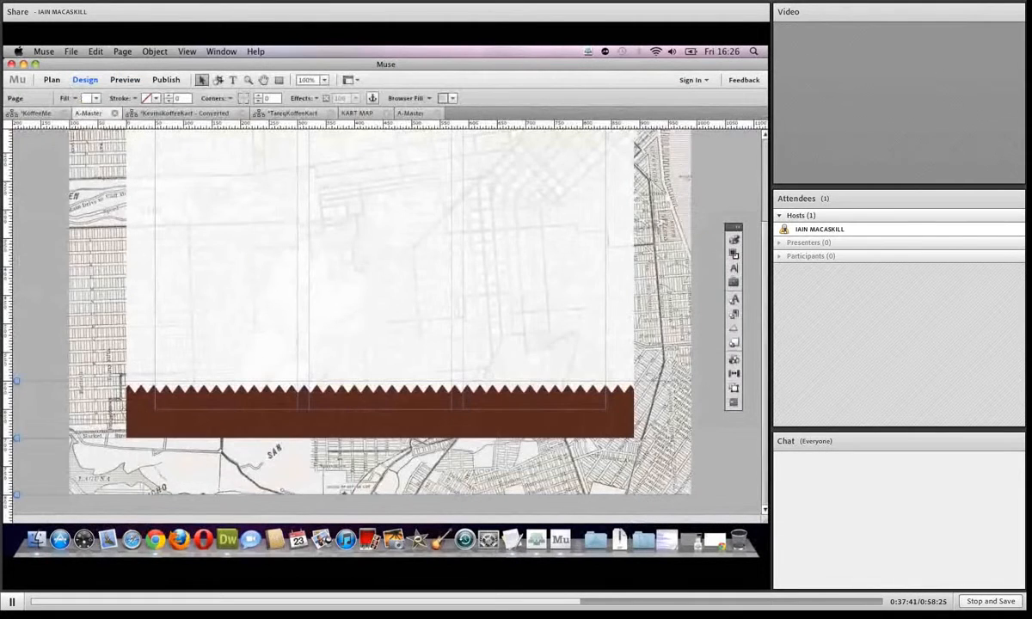
Check the Footer Item option on the brown top banner and on the brown footer rectangle.
{"action": "scroll", "coordinate": [292, 355], "scroll_direction": "up", "scroll_amount": 5}
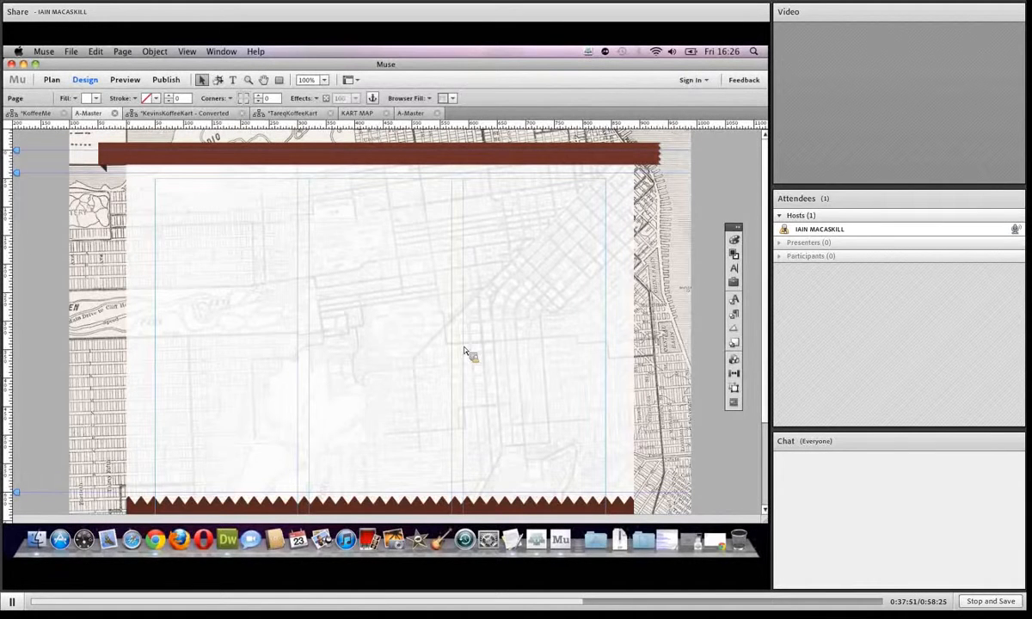
{"action": "right_click", "coordinate": [497, 162]}
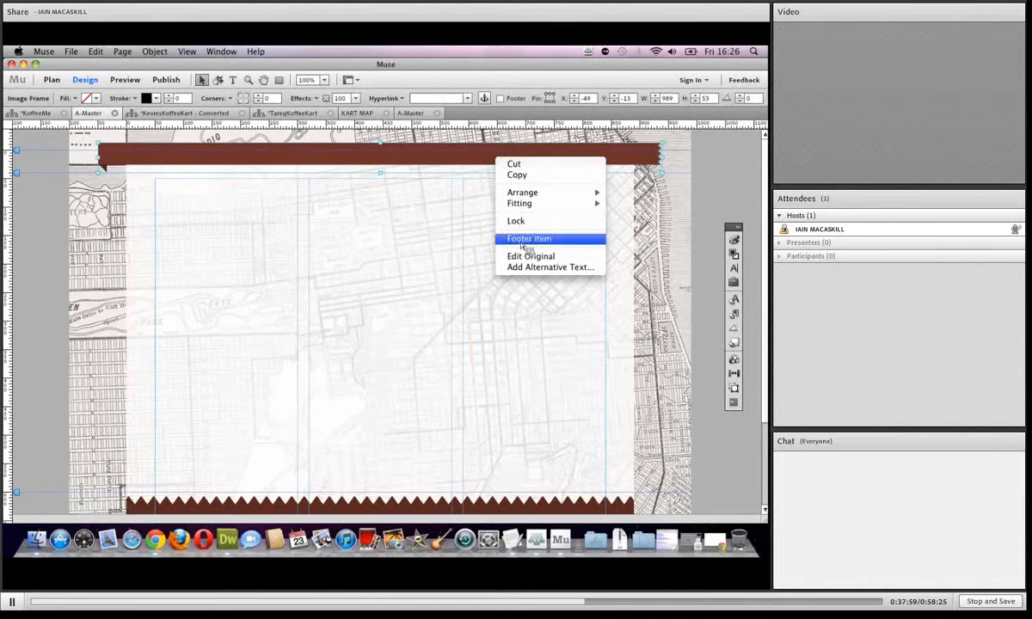
{"action": "left_click", "coordinate": [761, 243]}
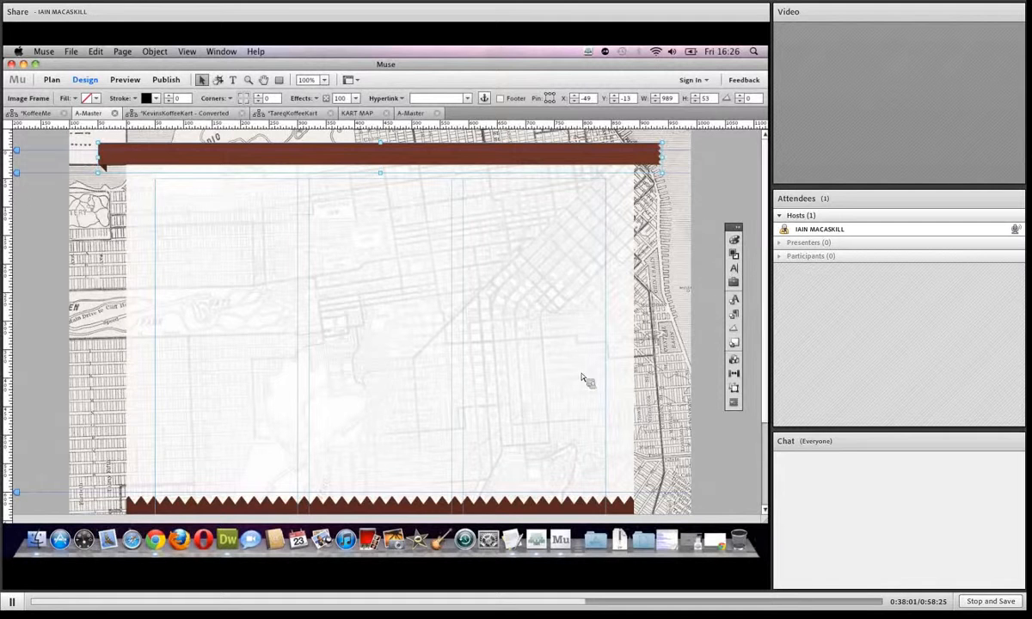
{"action": "scroll", "coordinate": [568, 353], "scroll_direction": "down", "scroll_amount": 3}
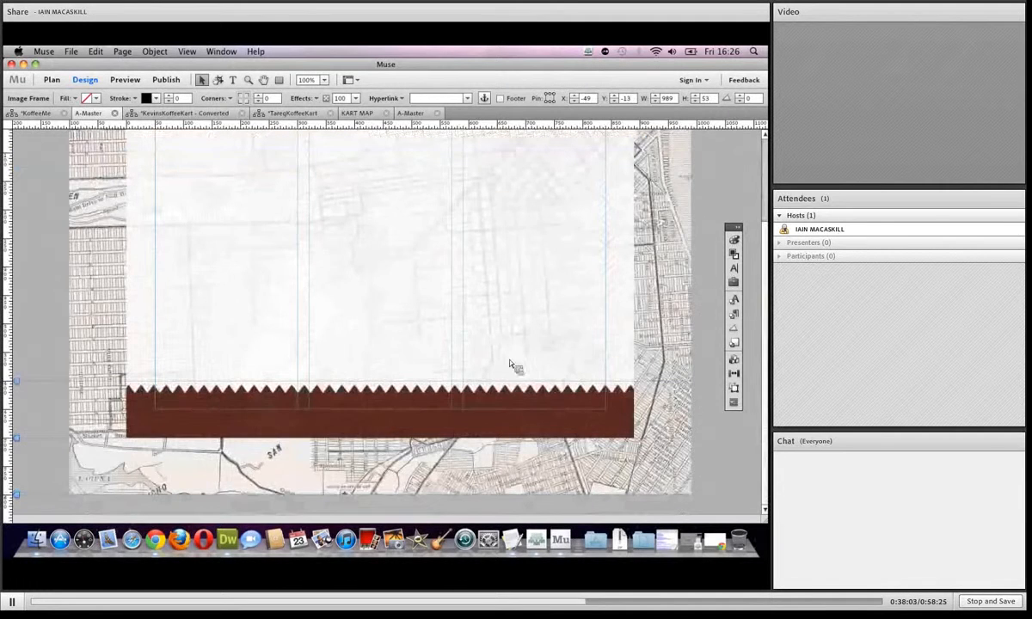
{"action": "right_click", "coordinate": [288, 416]}
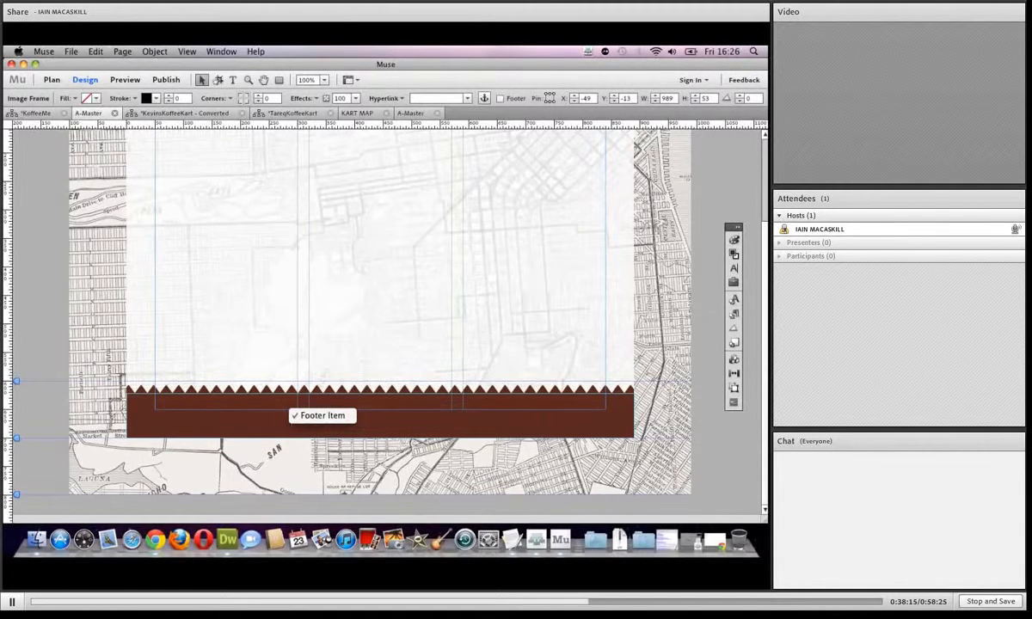
{"action": "left_click", "coordinate": [702, 321]}
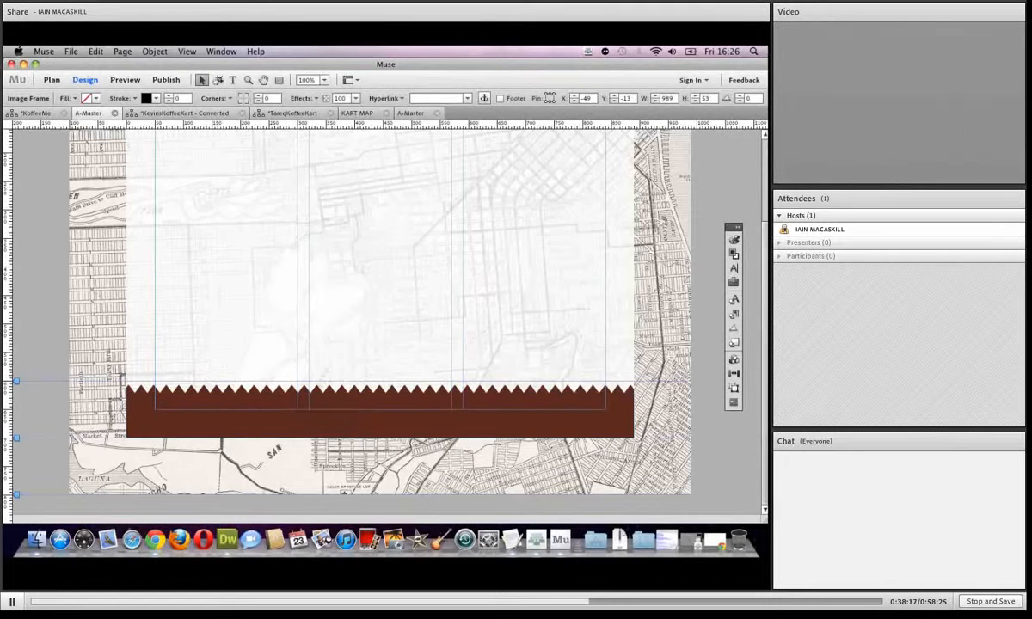
Place a Horizontal menu widget from the Widgets Library on the brown top banner at about X 341, Y -13.
{"action": "scroll", "coordinate": [267, 320], "scroll_direction": "up", "scroll_amount": 3}
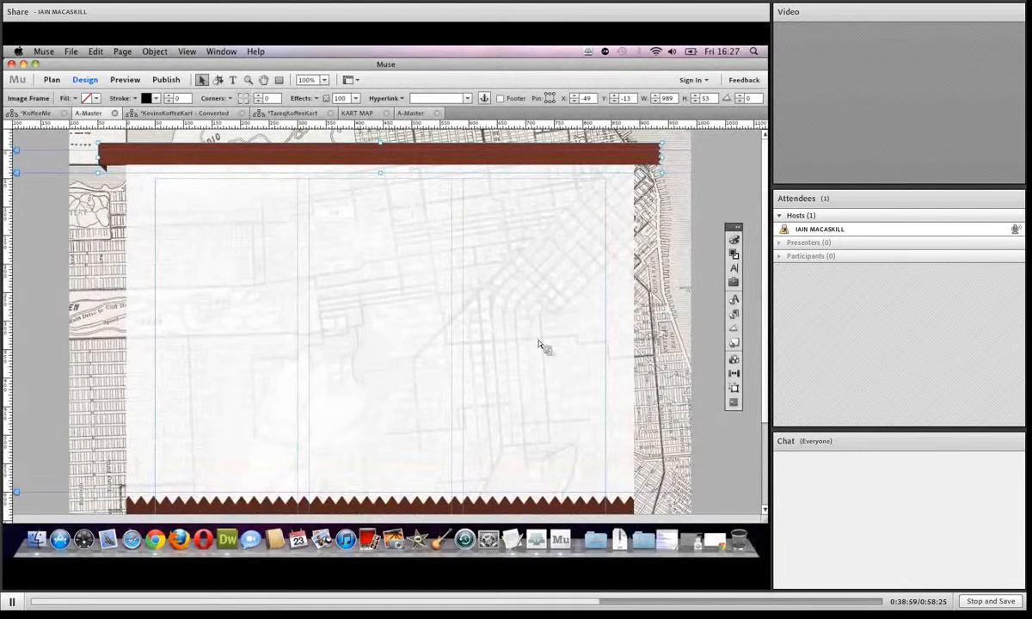
{"action": "left_click", "coordinate": [727, 226]}
{"action": "left_click_drag", "start_coordinate": [725, 227], "coordinate": [634, 129]}
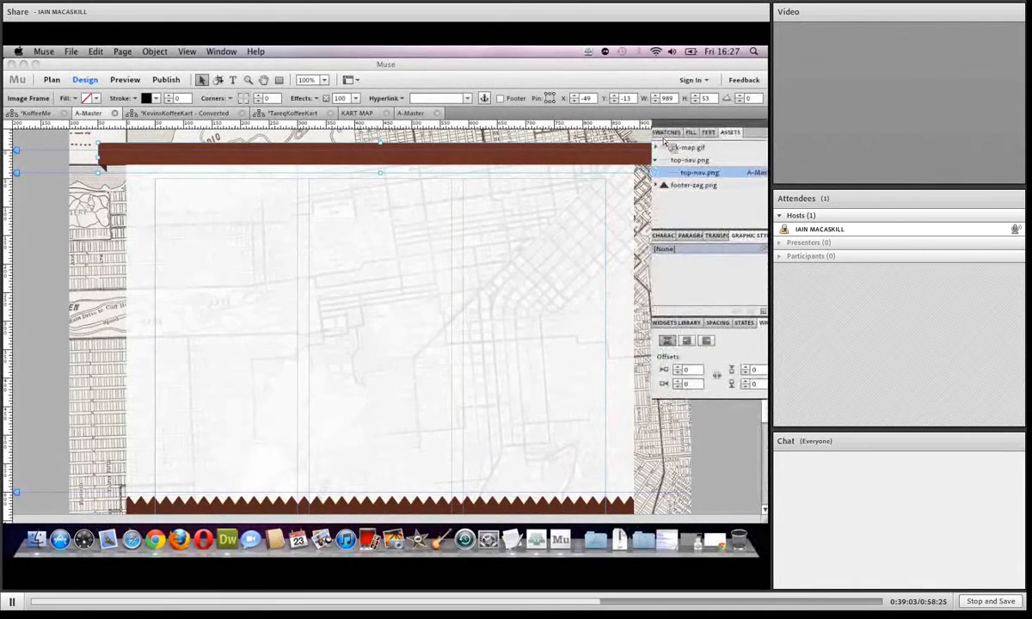
{"action": "left_click", "coordinate": [664, 328]}
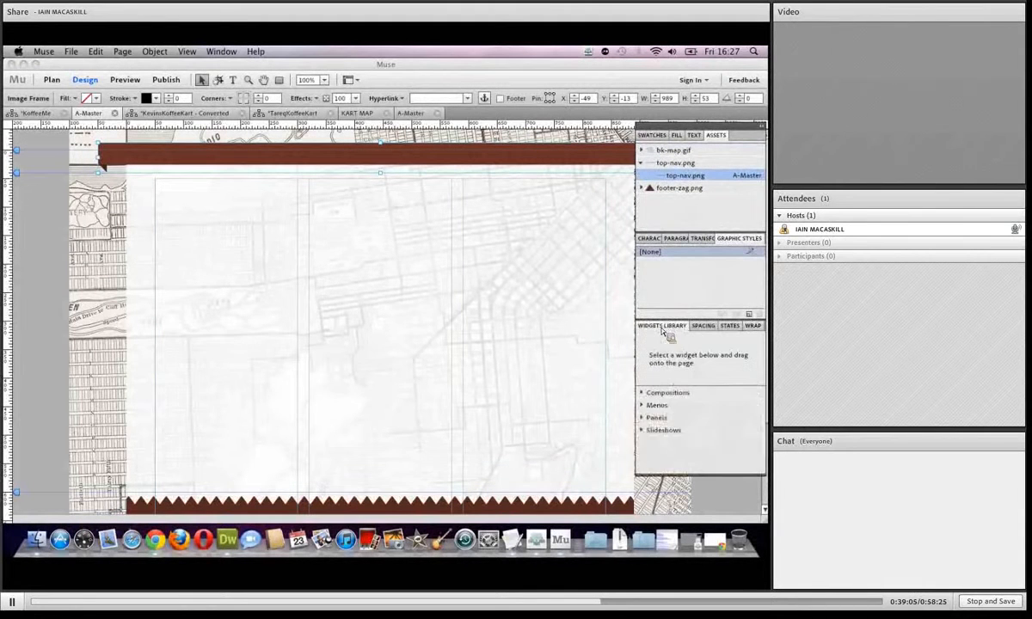
{"action": "left_click", "coordinate": [641, 406]}
{"action": "left_click", "coordinate": [645, 430]}
{"action": "left_click_drag", "start_coordinate": [645, 429], "coordinate": [214, 233]}
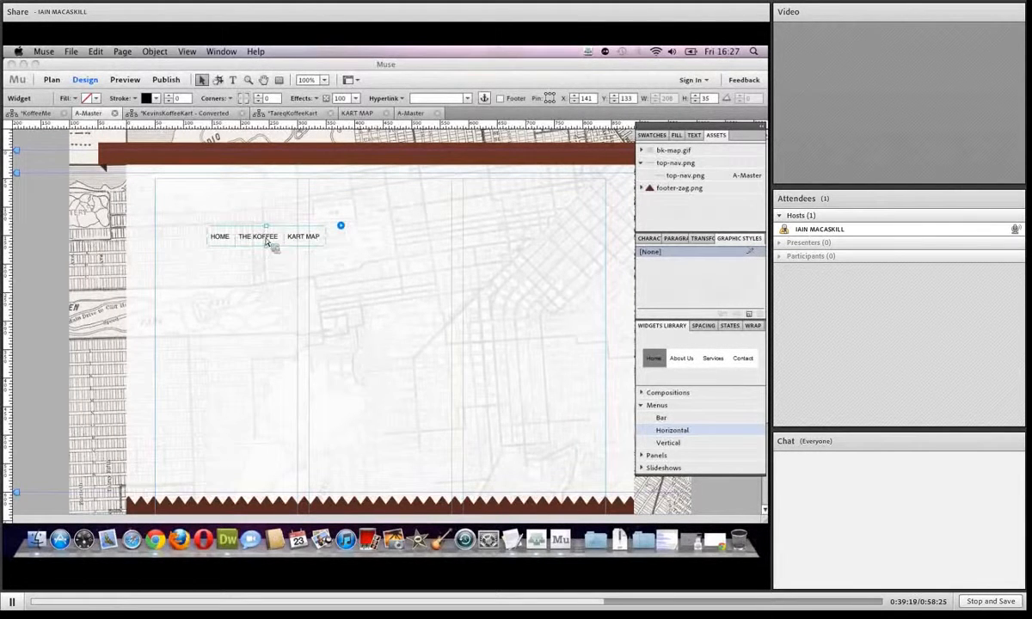
{"action": "left_click_drag", "start_coordinate": [267, 243], "coordinate": [385, 163]}
Preview the master page to test the menu's THE KOFFEE item, and return to the design view.
{"action": "left_click", "coordinate": [125, 79]}
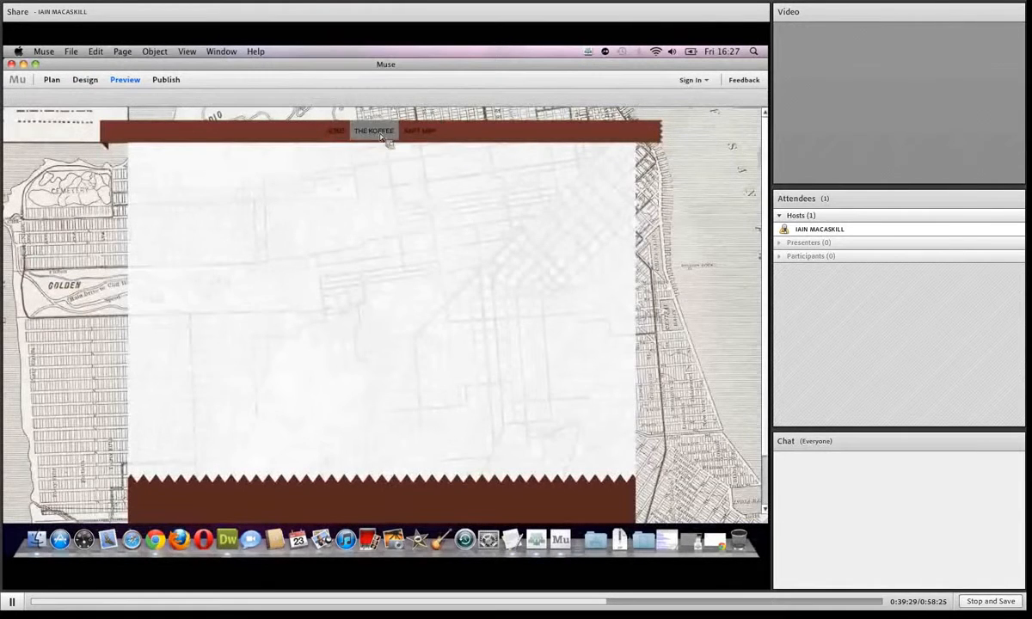
{"action": "left_click", "coordinate": [376, 134]}
{"action": "left_click", "coordinate": [86, 80]}
Set the menu widget's Menu Type to All Pages.
{"action": "left_click", "coordinate": [456, 143]}
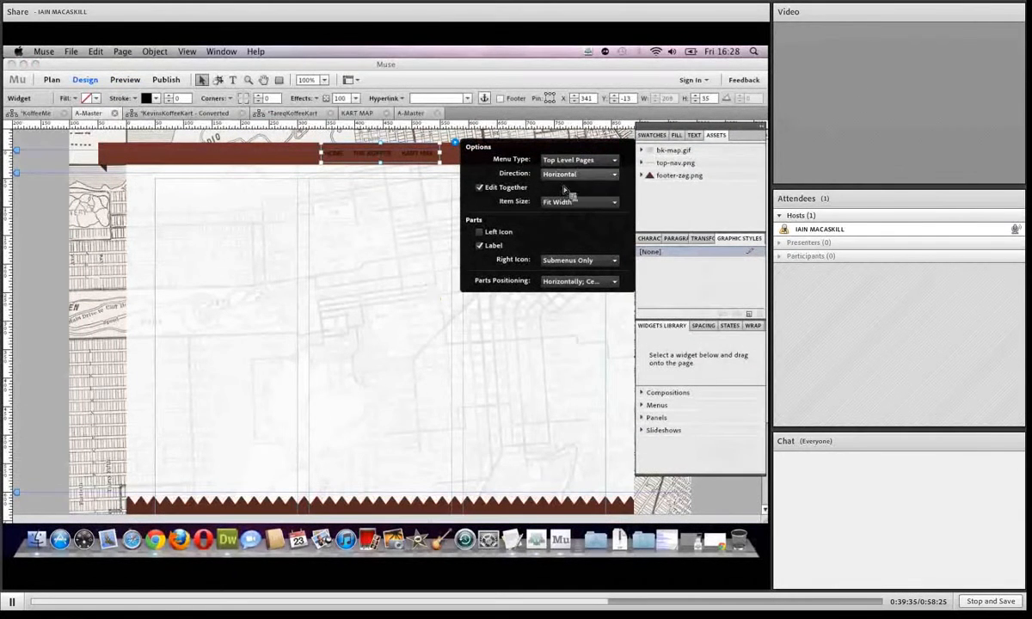
{"action": "left_click", "coordinate": [585, 161]}
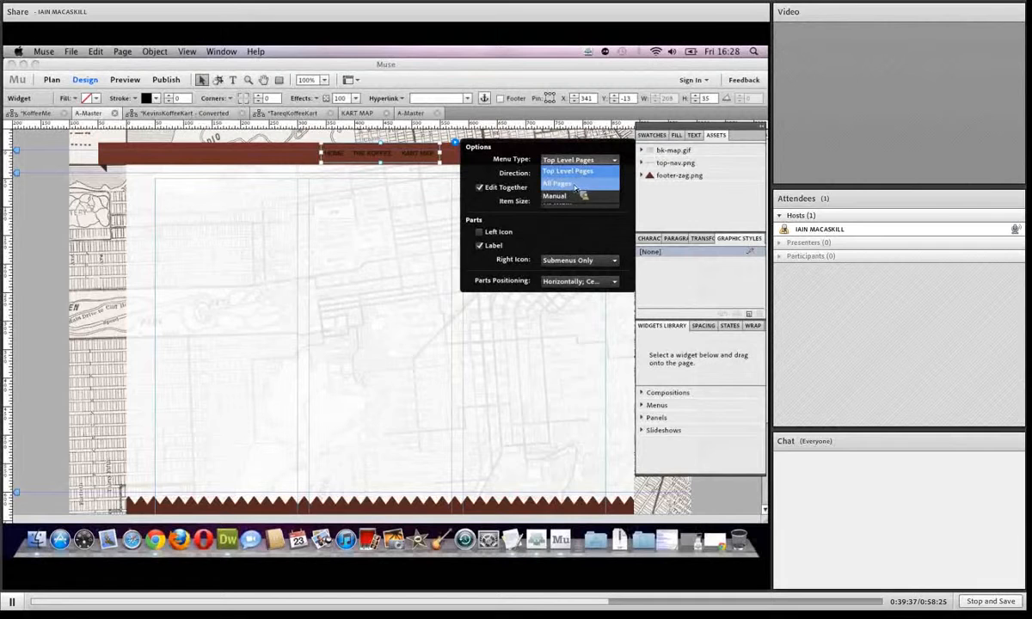
{"action": "left_click", "coordinate": [575, 189]}
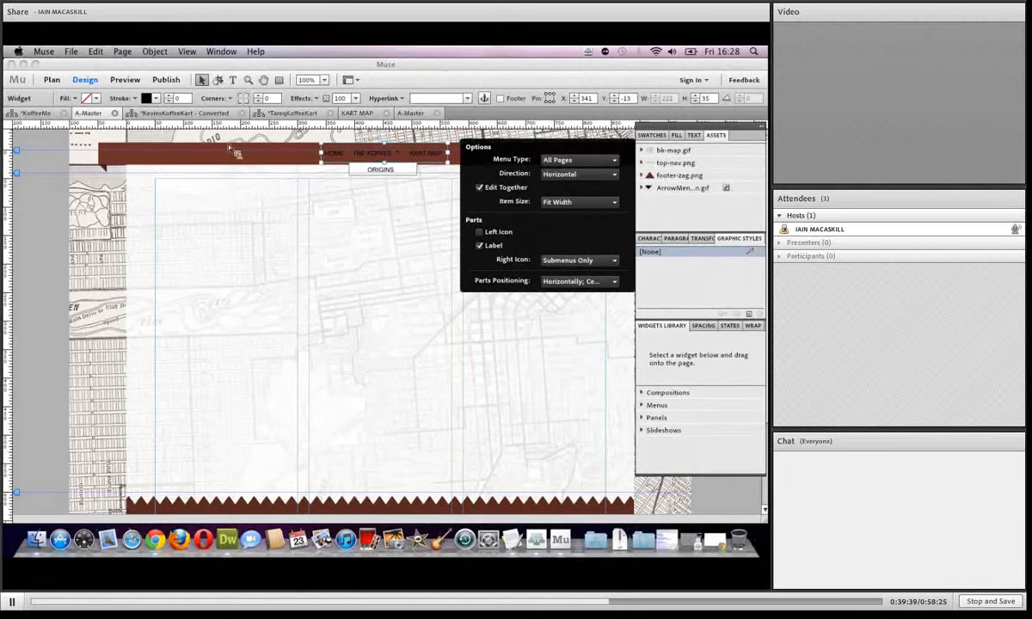
Preview the menu with its submenu page, and reopen the menu widget's options in the design view.
{"action": "left_click", "coordinate": [130, 86]}
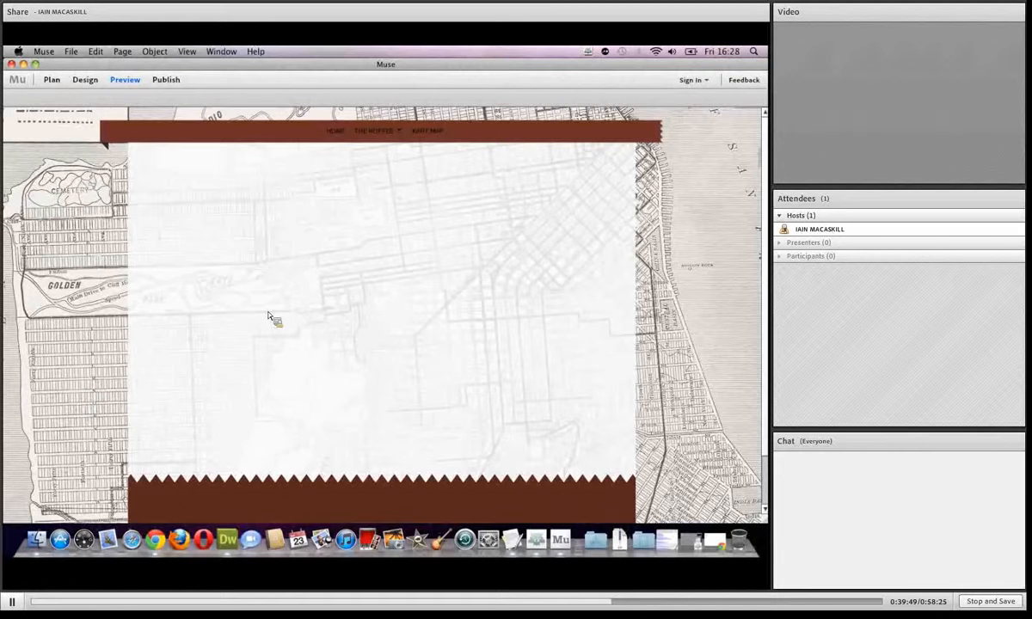
{"action": "left_click", "coordinate": [93, 84]}
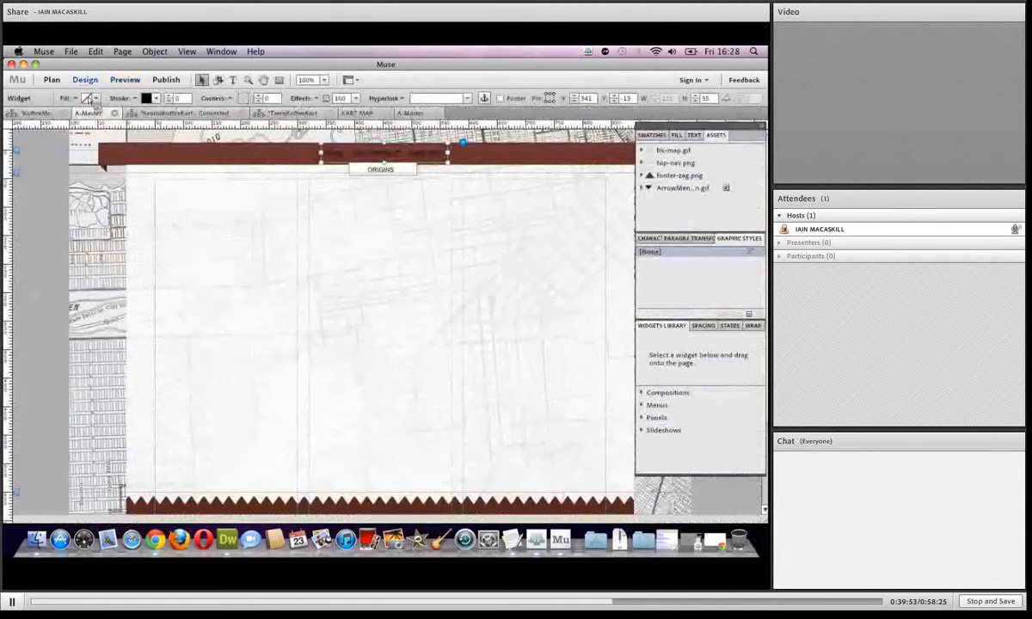
{"action": "left_click", "coordinate": [462, 142]}
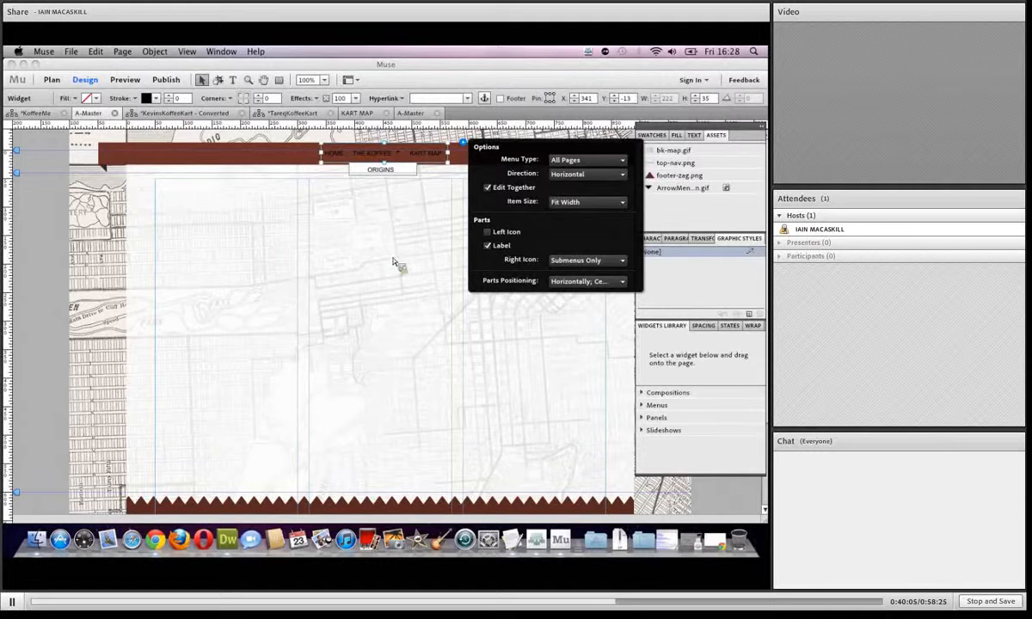
Shift the menu widget along the brown top banner to about X 334, Y -13.
{"action": "left_click", "coordinate": [332, 233]}
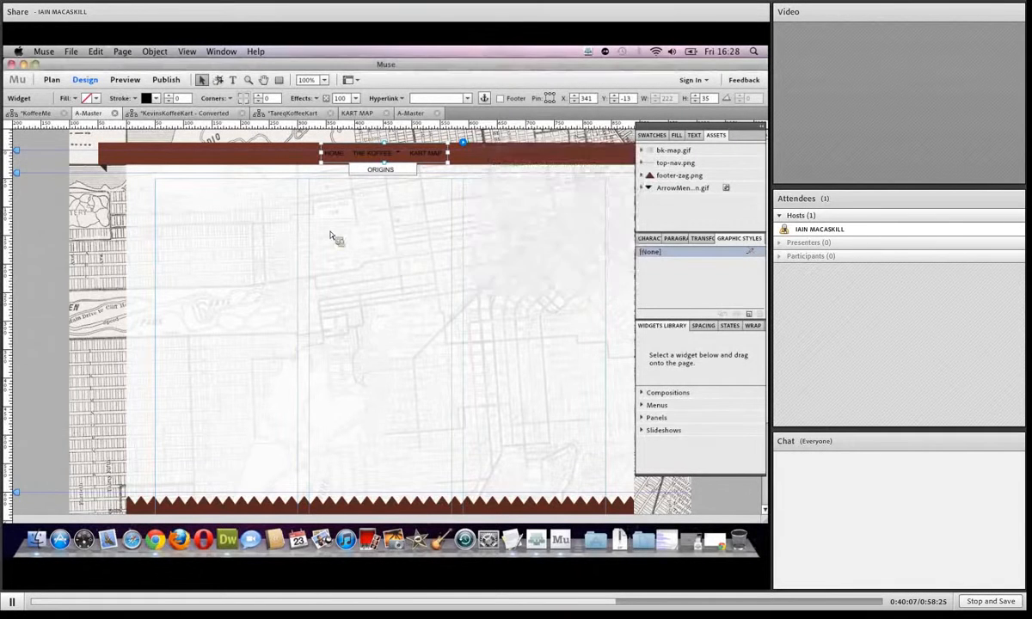
{"action": "left_click", "coordinate": [463, 142]}
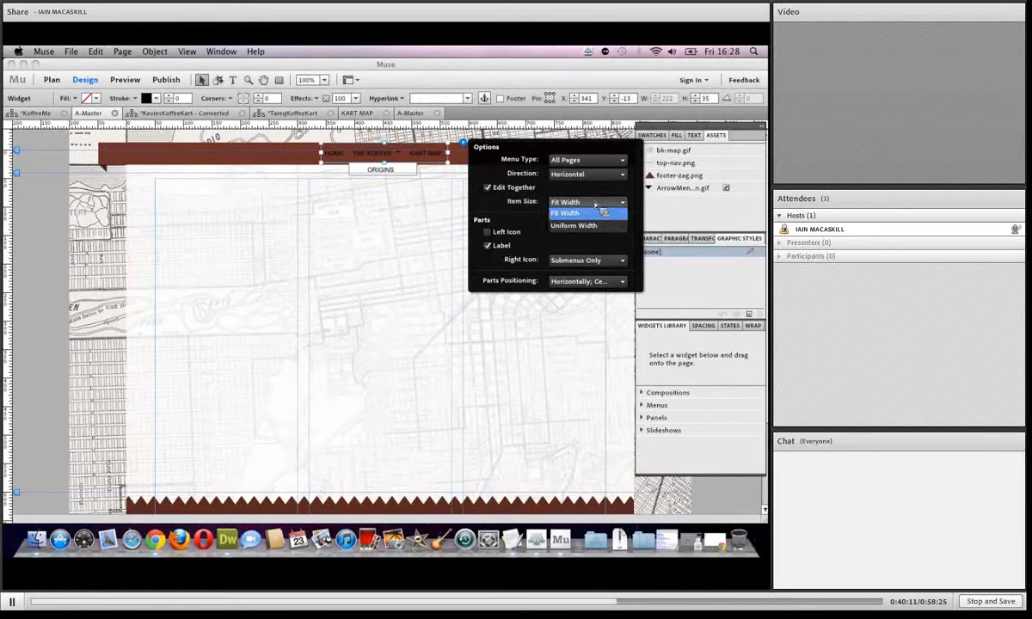
{"action": "left_click", "coordinate": [595, 210]}
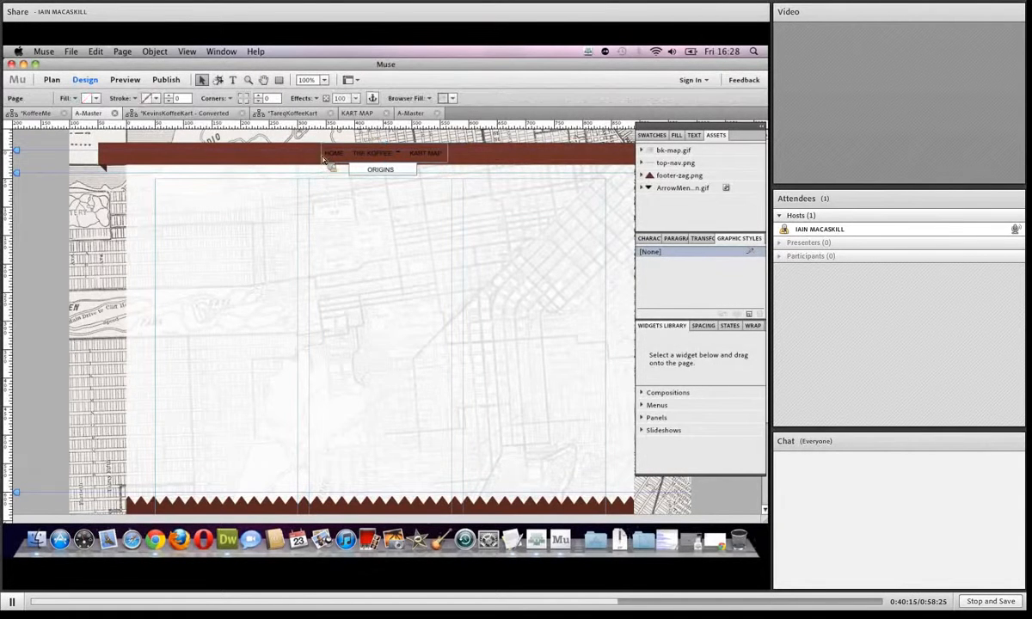
{"action": "left_click_drag", "start_coordinate": [325, 160], "coordinate": [310, 160]}
{"action": "left_click", "coordinate": [303, 159]}
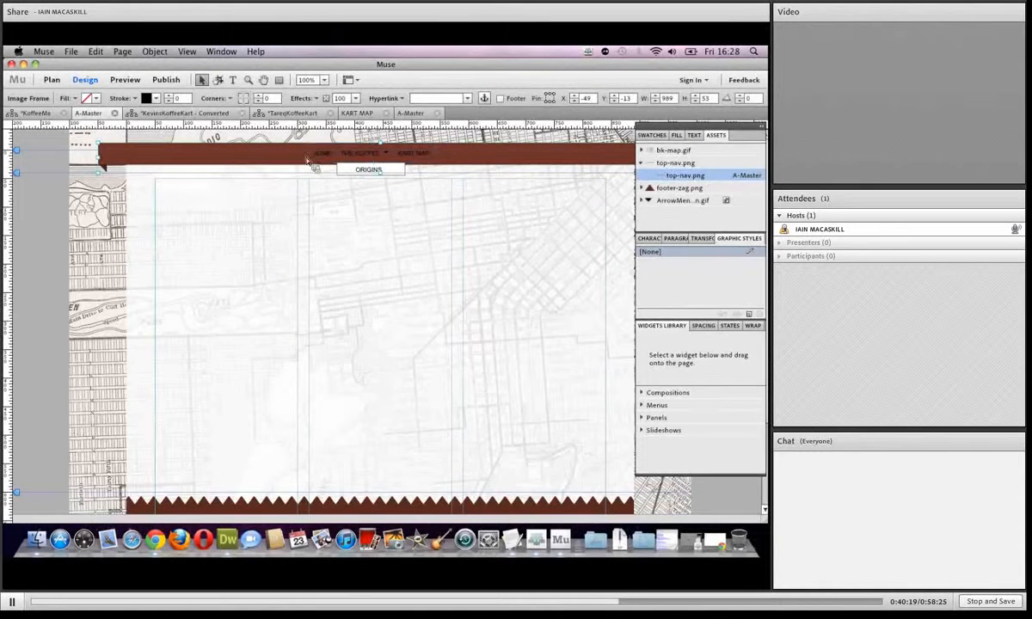
{"action": "left_click", "coordinate": [321, 156]}
{"action": "left_click_drag", "start_coordinate": [310, 157], "coordinate": [323, 157]}
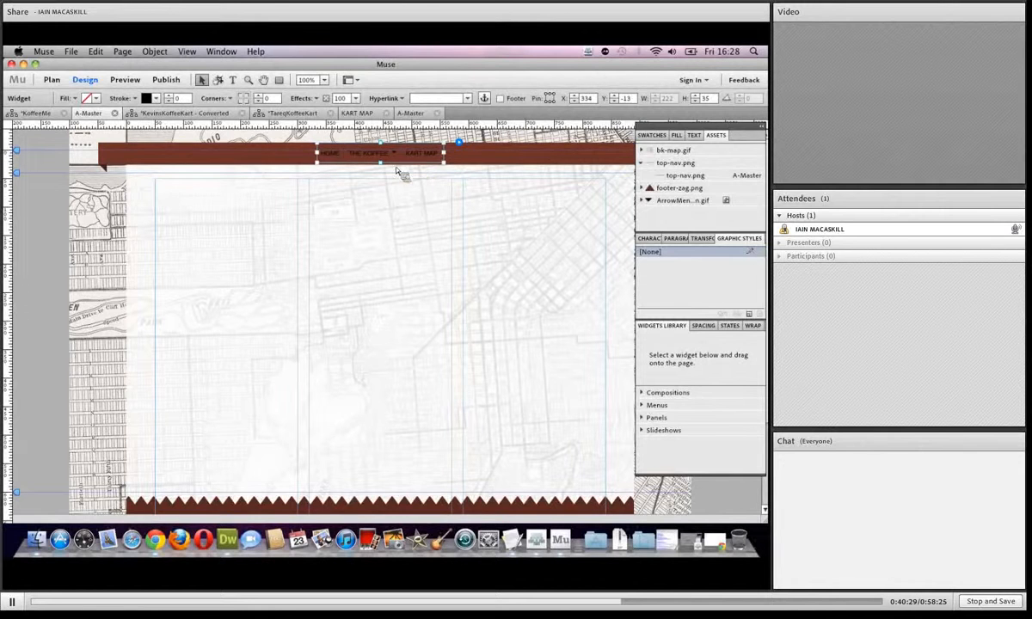
Set the menu widget's Item Size to Uniform Width and stretch its right edge to a width of about 506.
{"action": "left_click", "coordinate": [459, 142]}
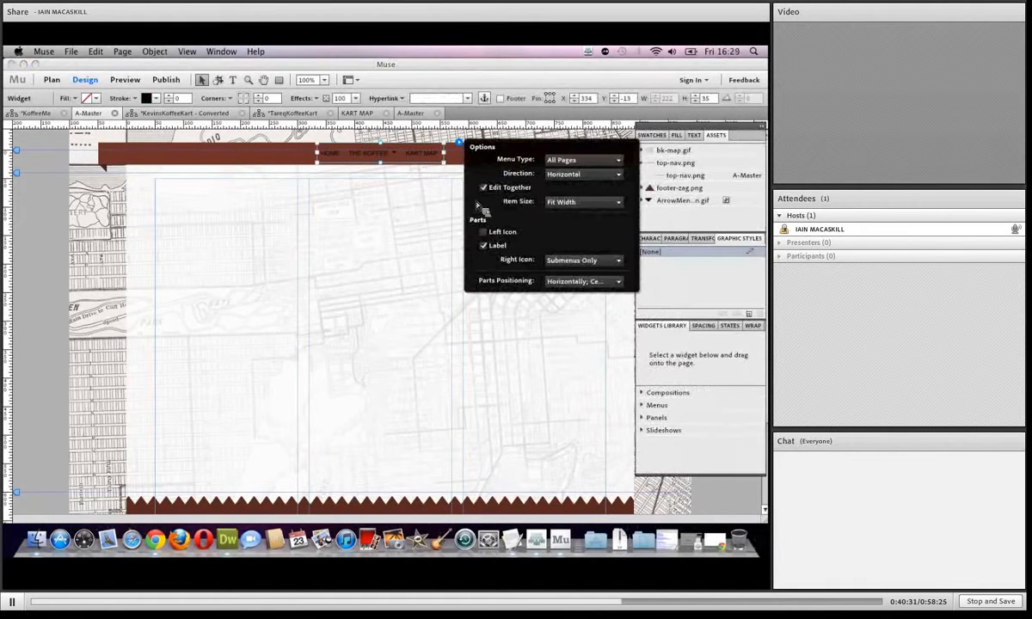
{"action": "left_click", "coordinate": [576, 203]}
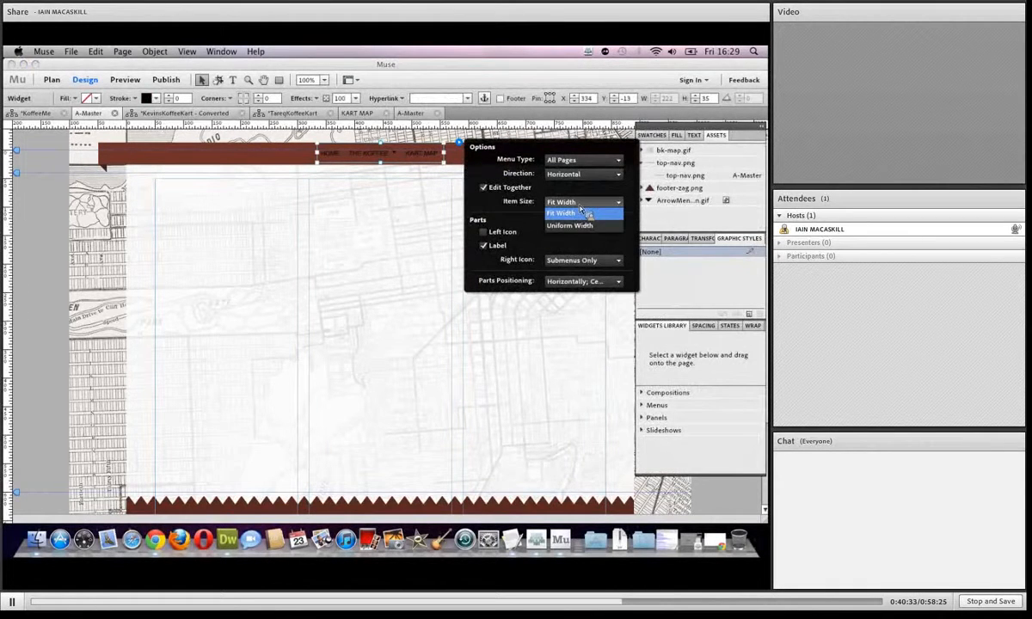
{"action": "left_click", "coordinate": [572, 226]}
{"action": "left_click", "coordinate": [454, 162]}
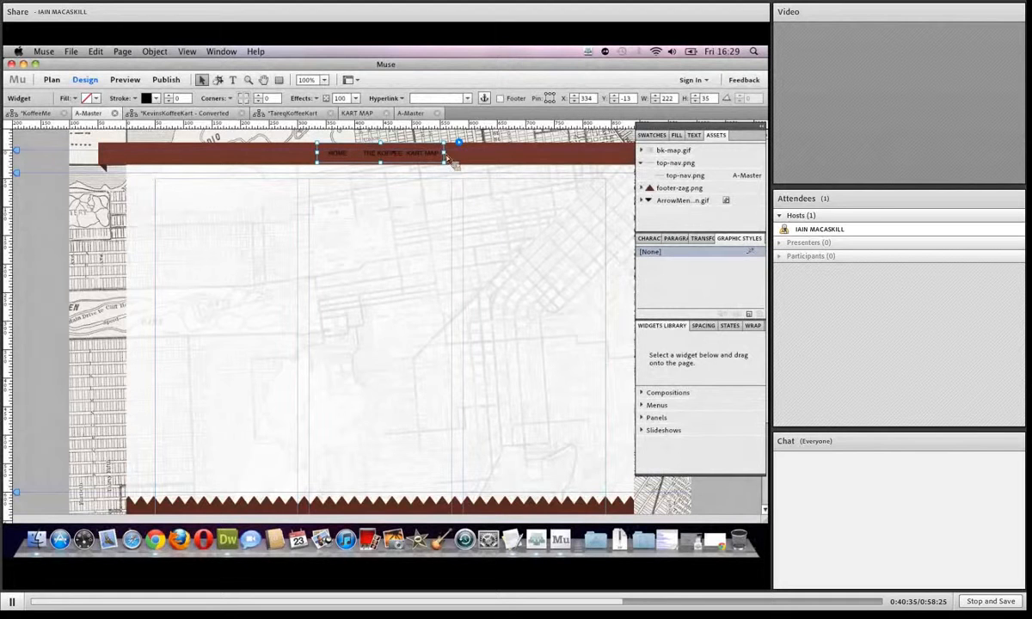
{"action": "left_click_drag", "start_coordinate": [454, 161], "coordinate": [607, 174]}
Extend the menu widget's left edge to the left margin guide at X 50, for a width of 790.
{"action": "left_click", "coordinate": [314, 161]}
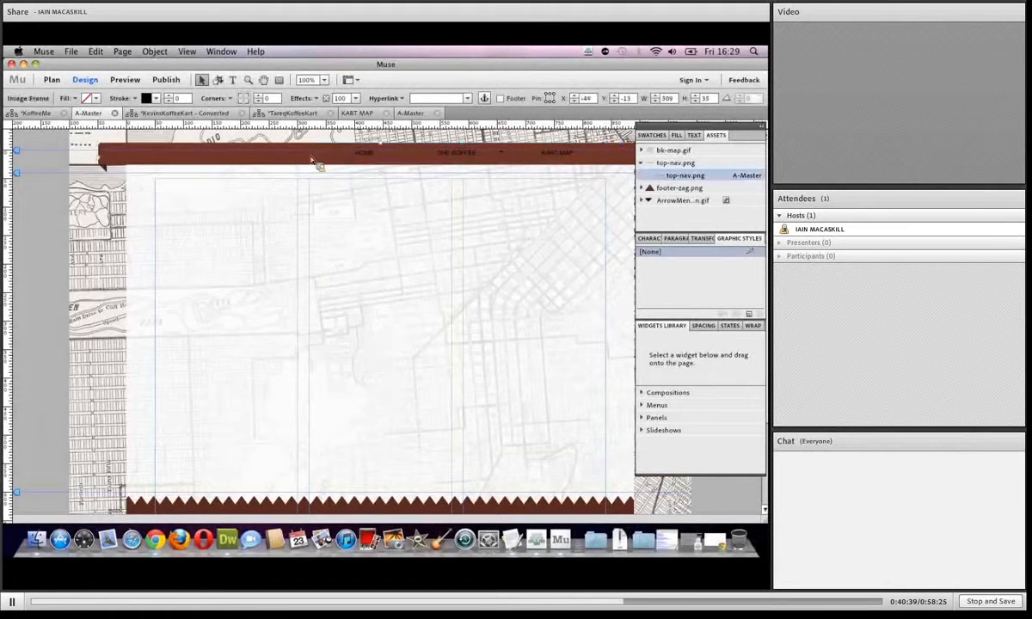
{"action": "left_click_drag", "start_coordinate": [314, 161], "coordinate": [351, 191]}
{"action": "left_click", "coordinate": [370, 163]}
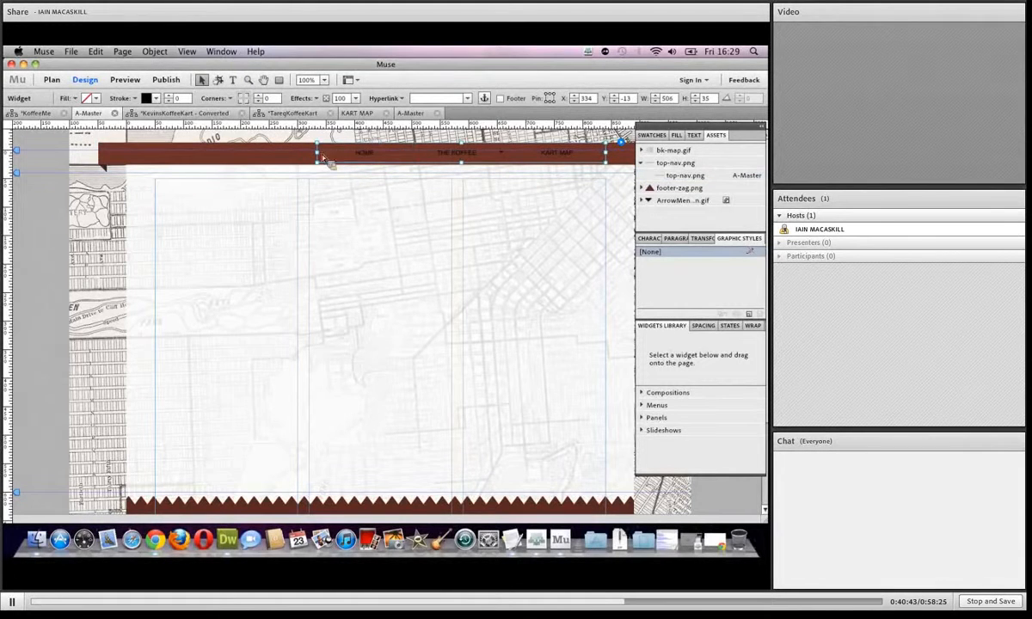
{"action": "left_click_drag", "start_coordinate": [322, 158], "coordinate": [163, 152]}
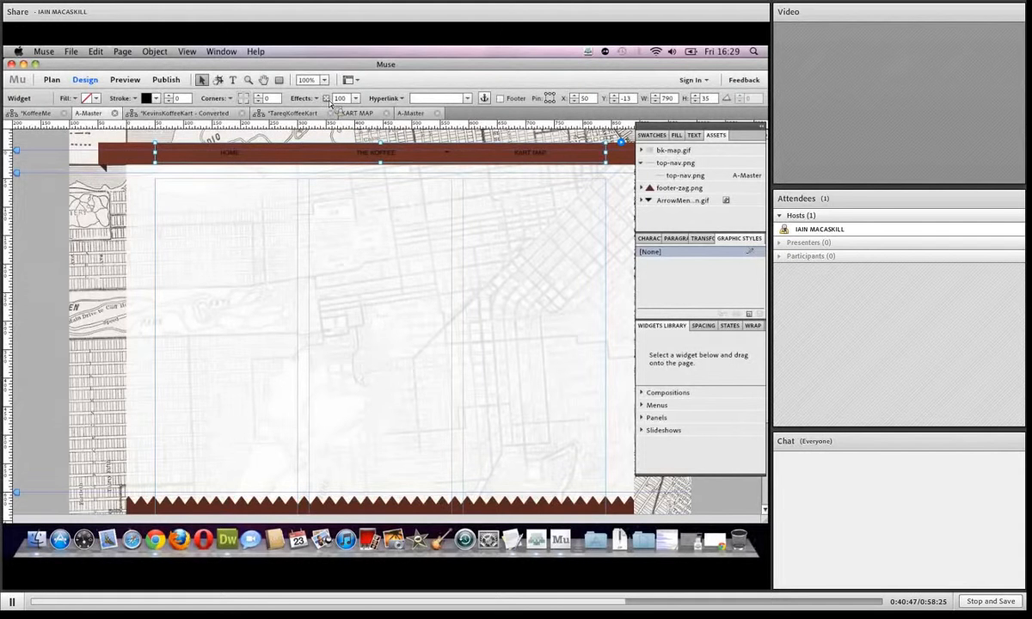
Preview the widened menu, and examine the menu widget's Parts Positioning choices in the design view.
{"action": "left_click", "coordinate": [124, 80]}
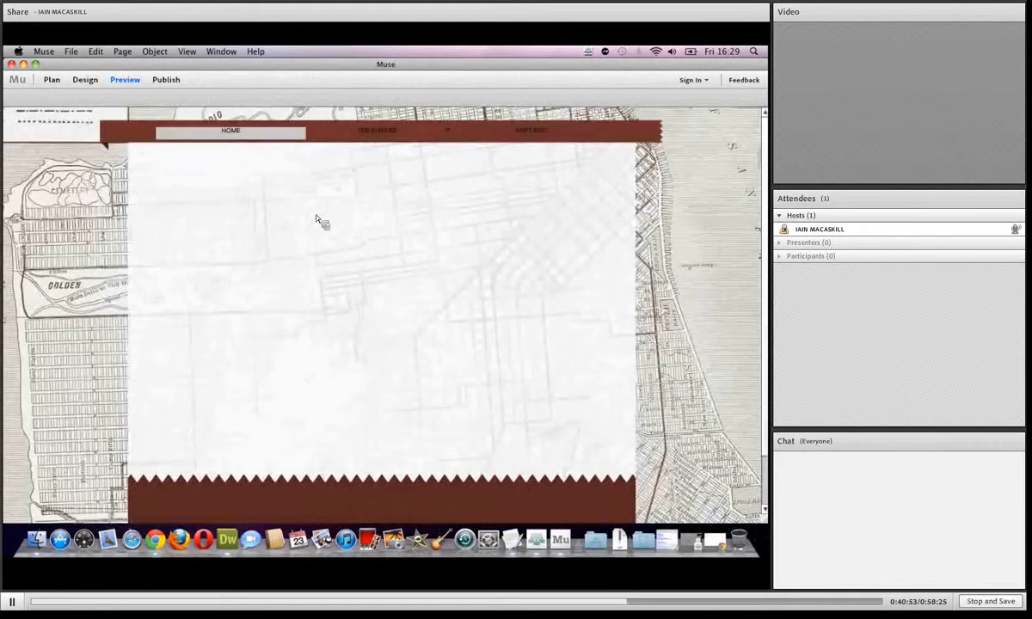
{"action": "left_click", "coordinate": [85, 79]}
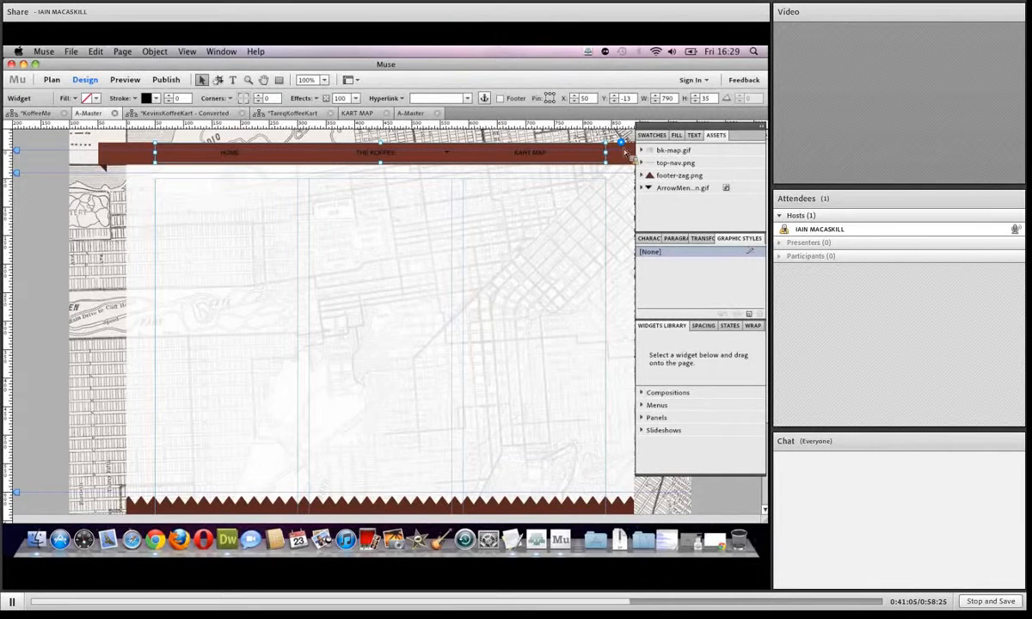
{"action": "left_click", "coordinate": [622, 141]}
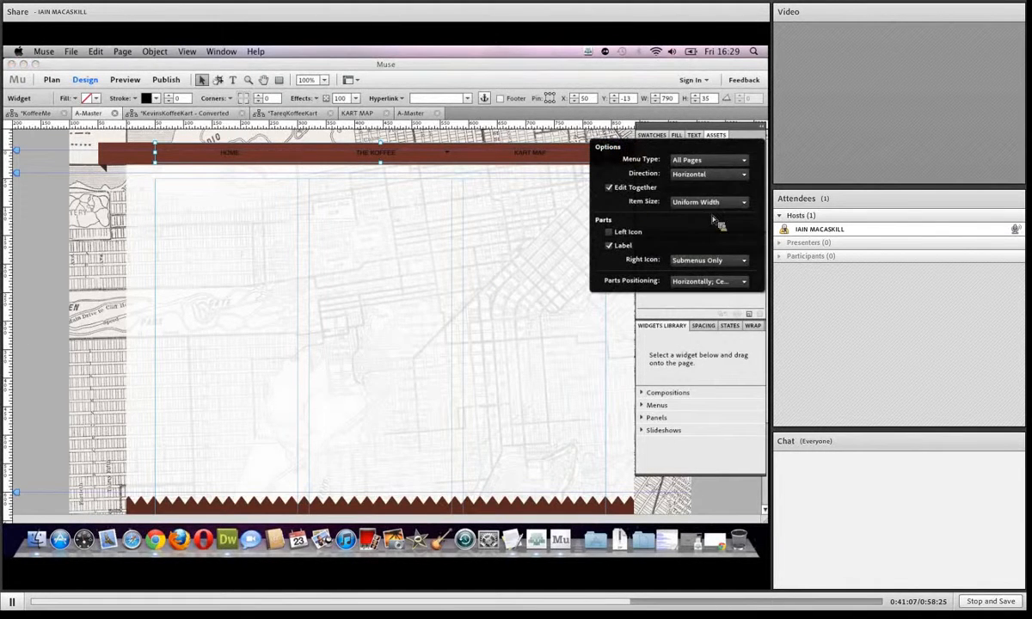
{"action": "left_click", "coordinate": [710, 283]}
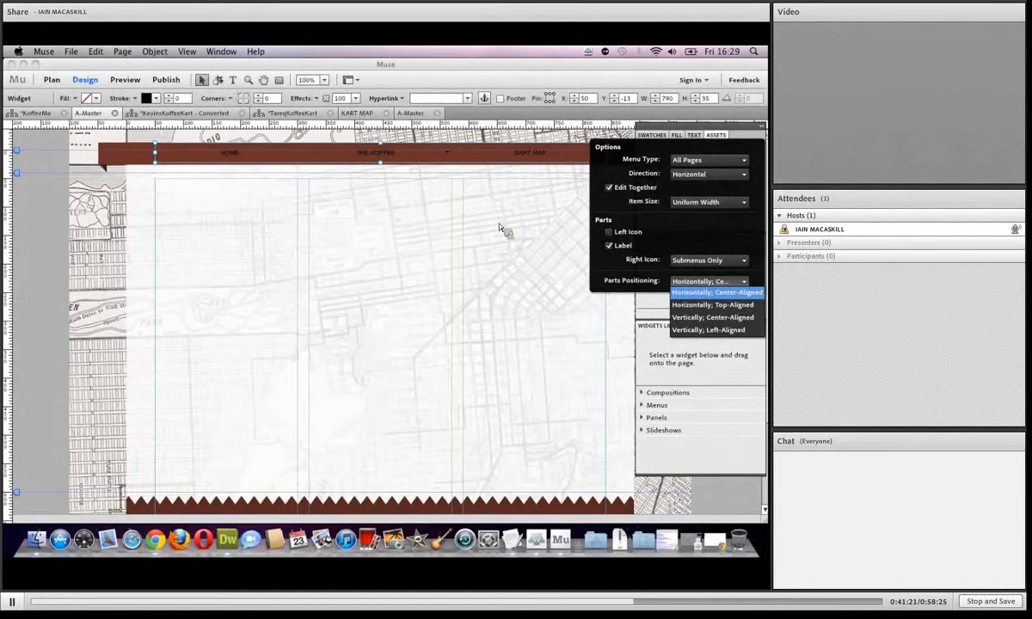
{"action": "left_click", "coordinate": [423, 190]}
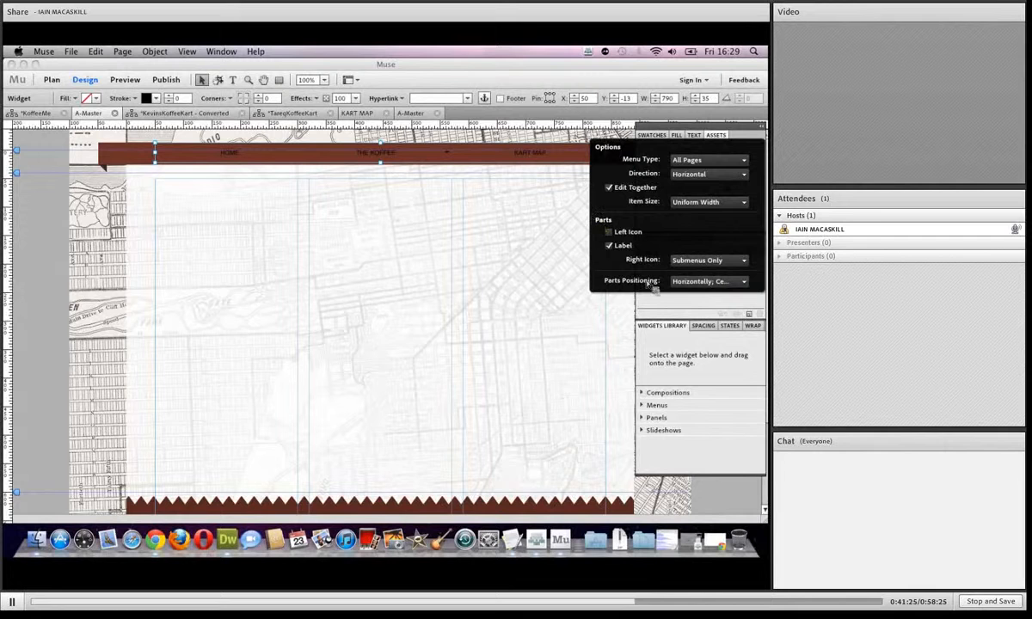
{"action": "left_click", "coordinate": [544, 128]}
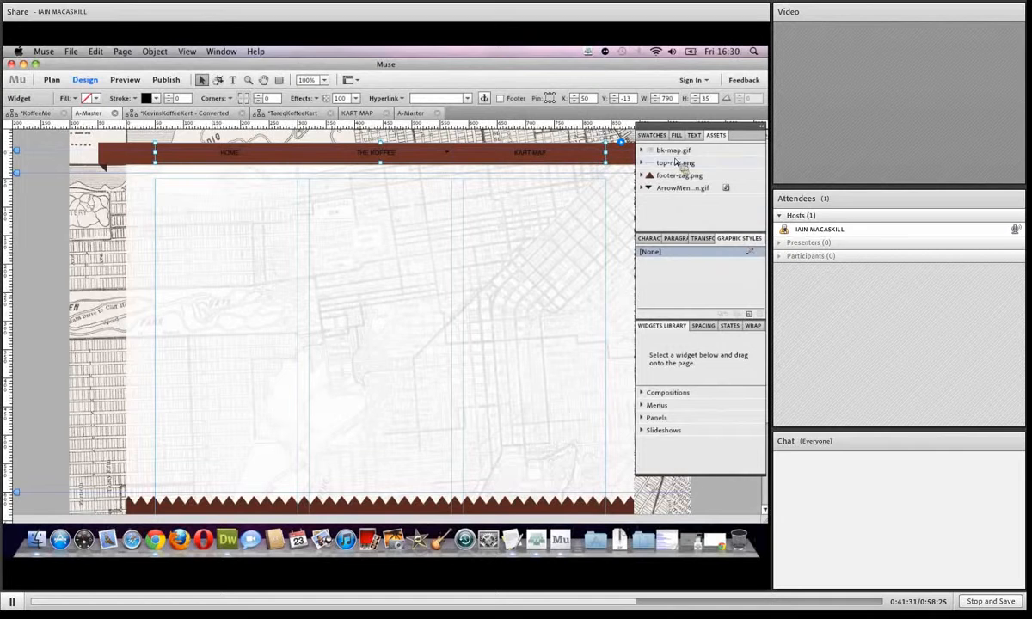
Set the menu widget's text color to white (FFFFFF) and its font size to 13.
{"action": "left_click", "coordinate": [694, 136]}
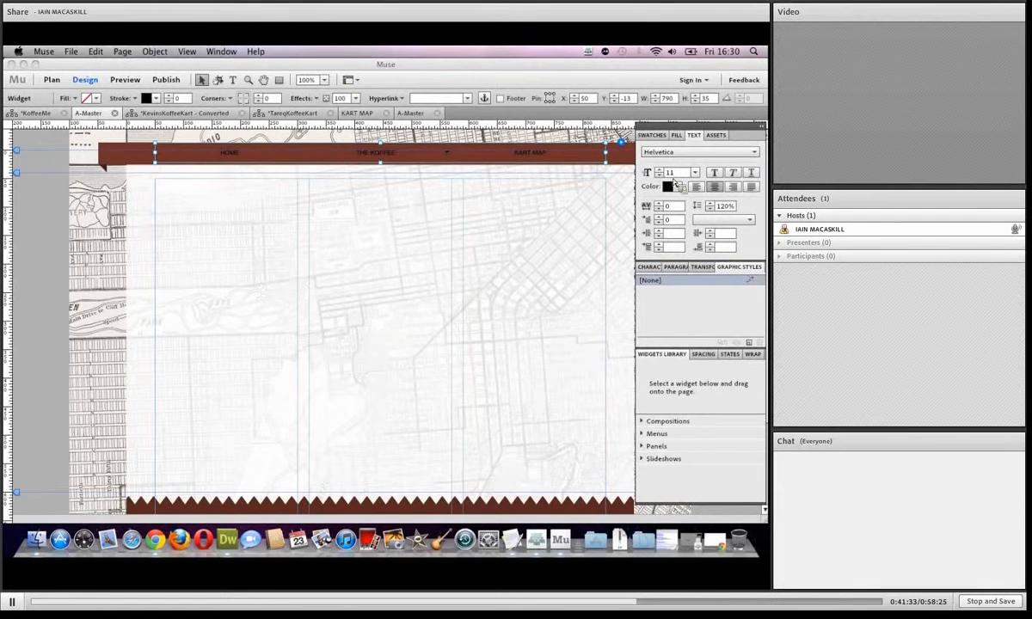
{"action": "left_click", "coordinate": [677, 186]}
{"action": "left_click", "coordinate": [560, 265]}
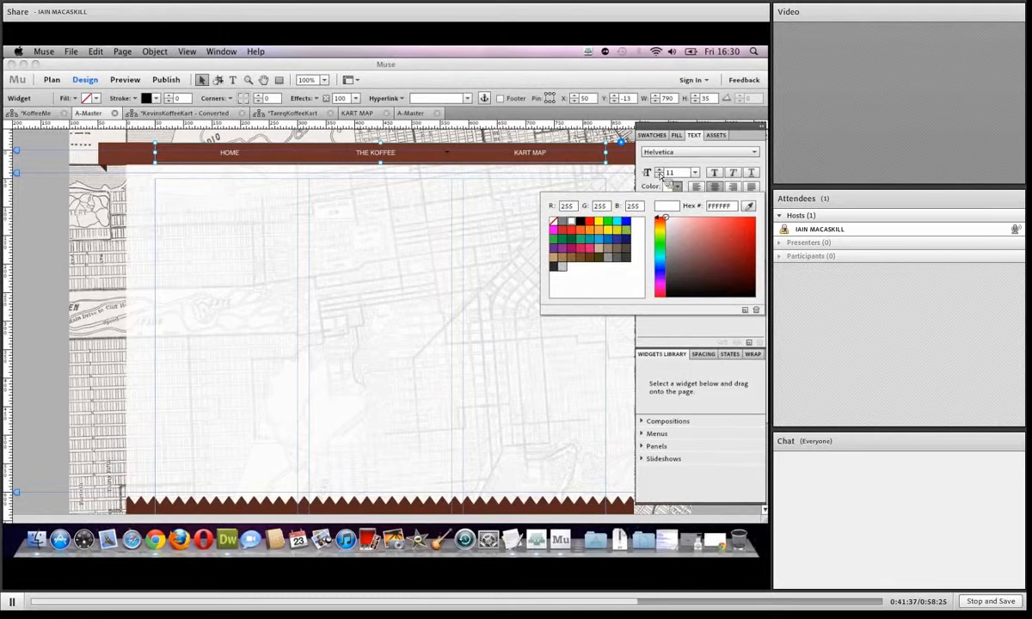
{"action": "left_click", "coordinate": [660, 171]}
{"action": "left_click", "coordinate": [660, 171]}
{"action": "left_click", "coordinate": [659, 170]}
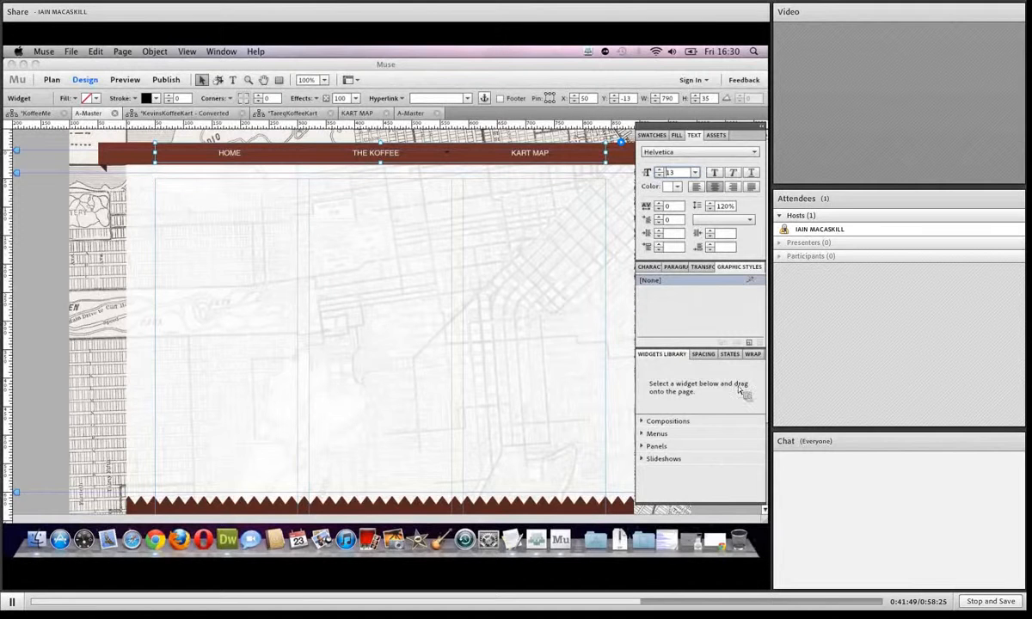
Try a left padding of 6 or more on the menu widget, and return it to 0.
{"action": "left_click", "coordinate": [703, 354]}
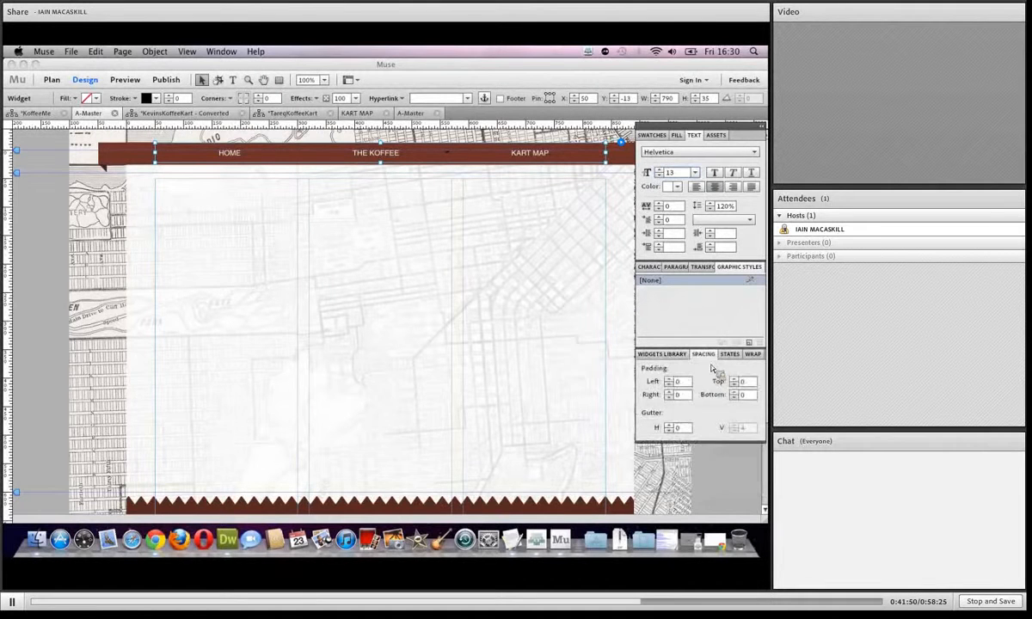
{"action": "left_click", "coordinate": [670, 380]}
{"action": "left_click", "coordinate": [670, 381]}
{"action": "left_click", "coordinate": [670, 381]}
{"action": "left_click", "coordinate": [670, 380]}
{"action": "left_click", "coordinate": [671, 380]}
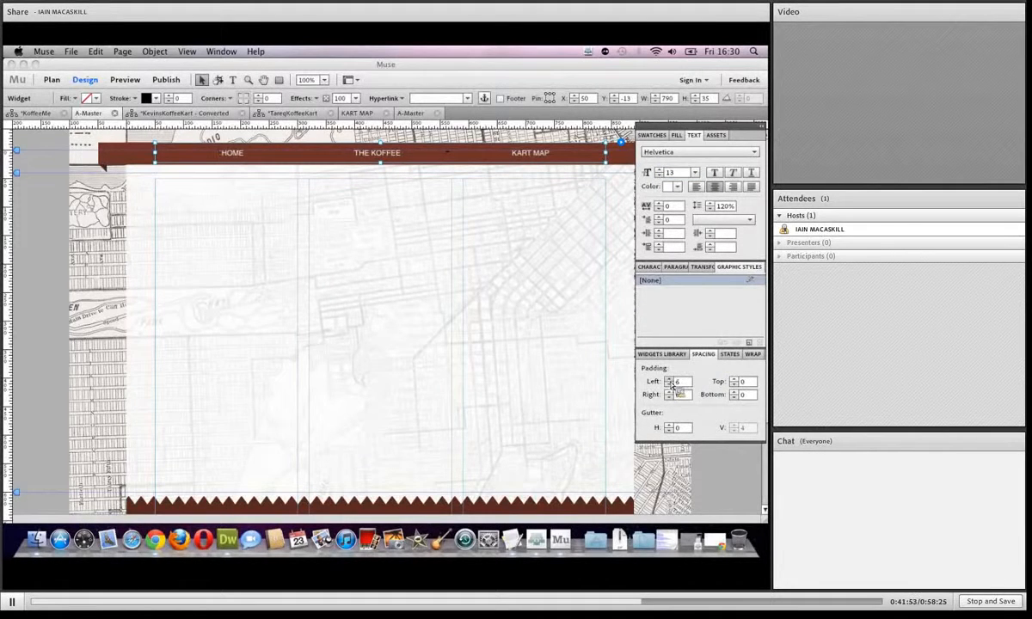
{"action": "left_click", "coordinate": [670, 380]}
{"action": "left_click", "coordinate": [670, 381]}
{"action": "left_click", "coordinate": [671, 385]}
{"action": "left_click", "coordinate": [671, 385]}
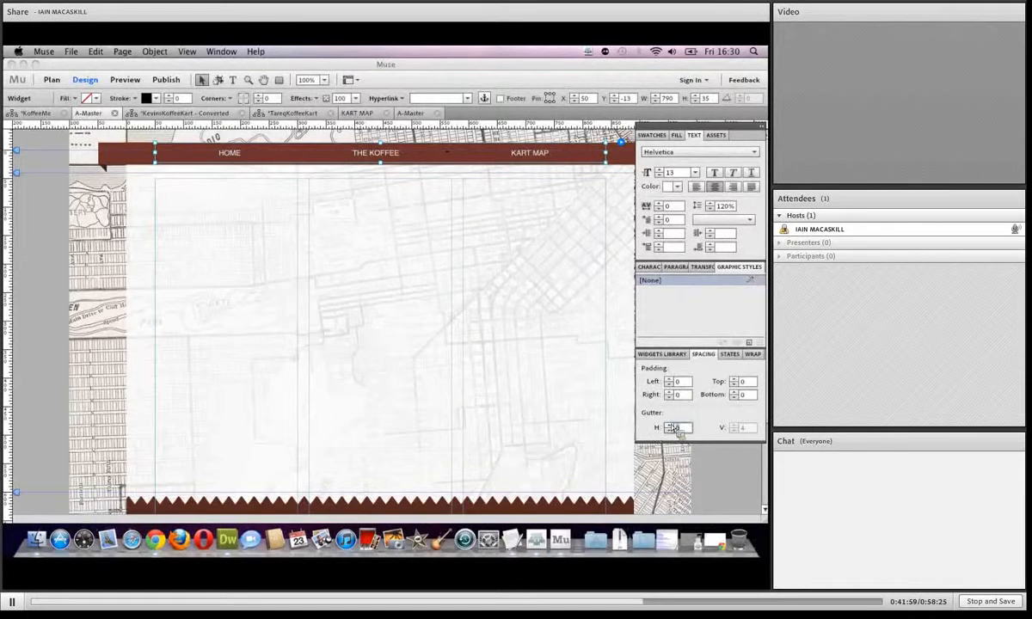
Try a larger horizontal gutter between the menu items, and return it to 0.
{"action": "left_click", "coordinate": [672, 426]}
{"action": "left_click", "coordinate": [671, 426]}
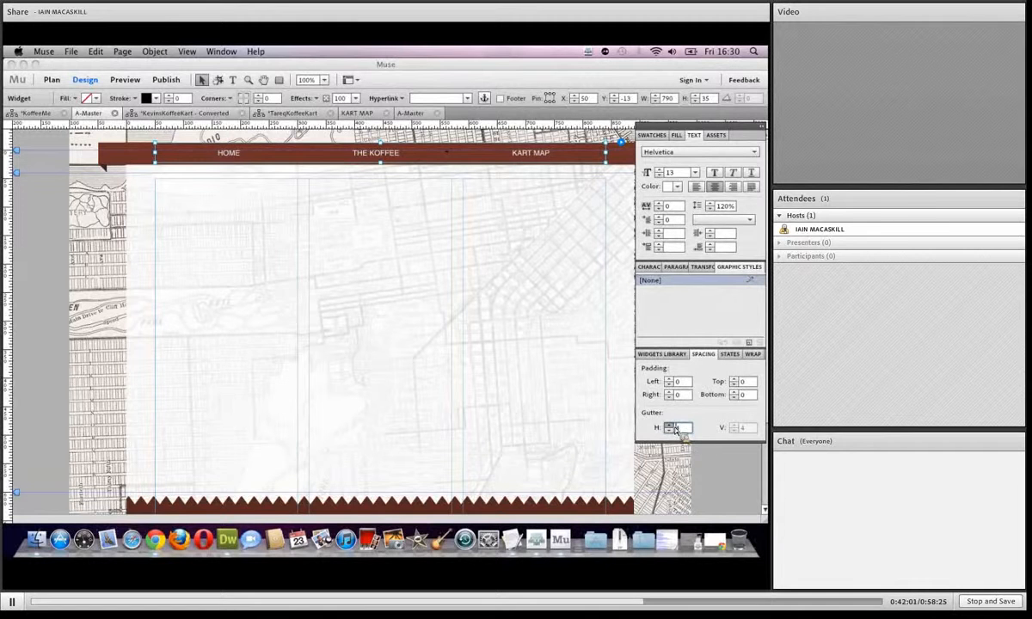
{"action": "left_click", "coordinate": [671, 426]}
{"action": "left_click", "coordinate": [675, 435]}
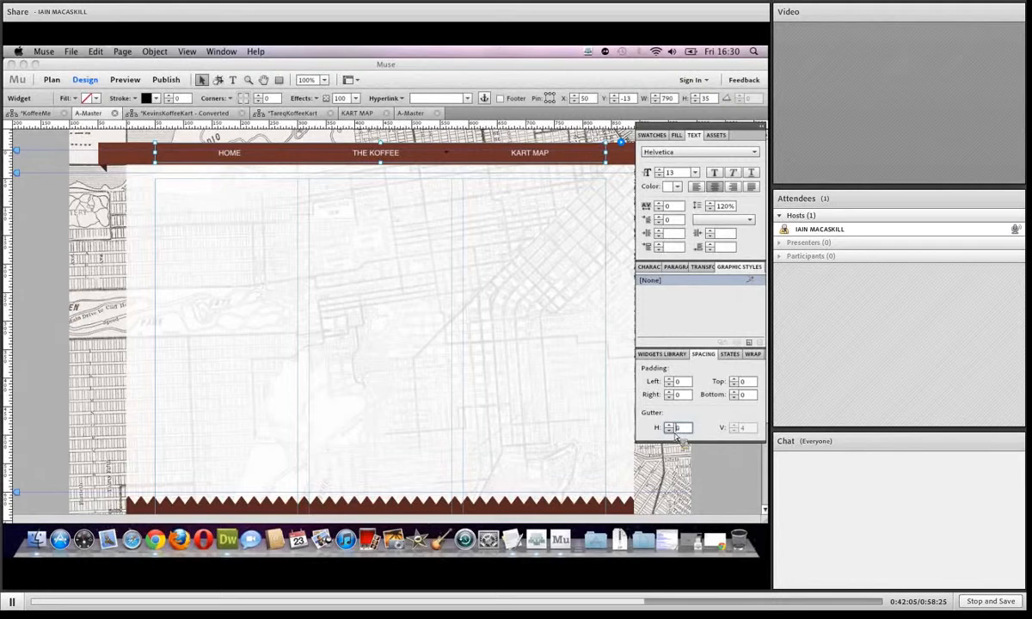
Set the fill of the KART MAP menu item's Rollover state to none.
{"action": "left_click", "coordinate": [729, 355]}
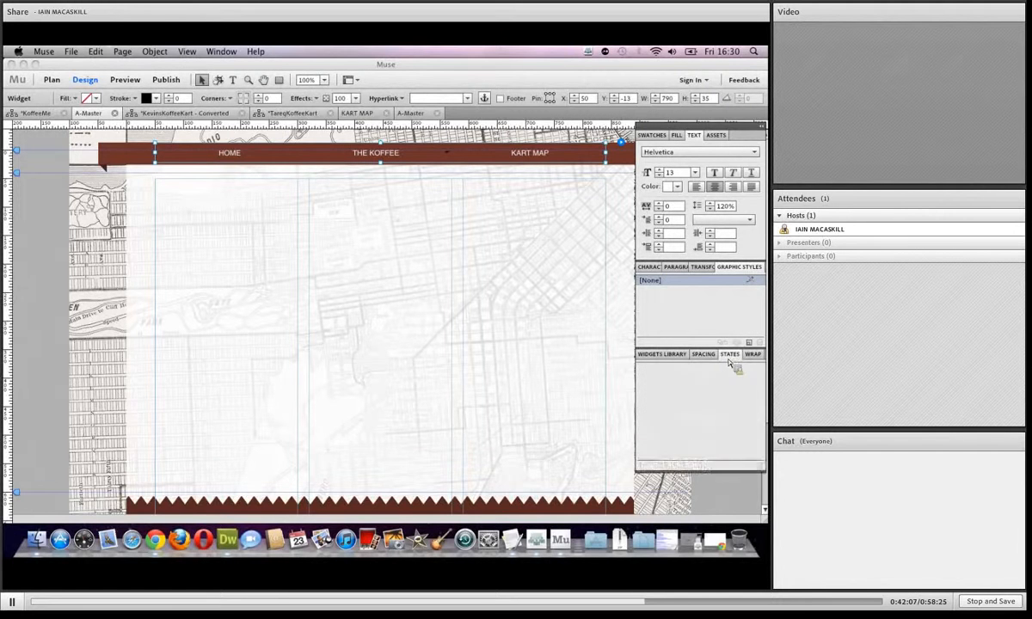
{"action": "left_click", "coordinate": [532, 161]}
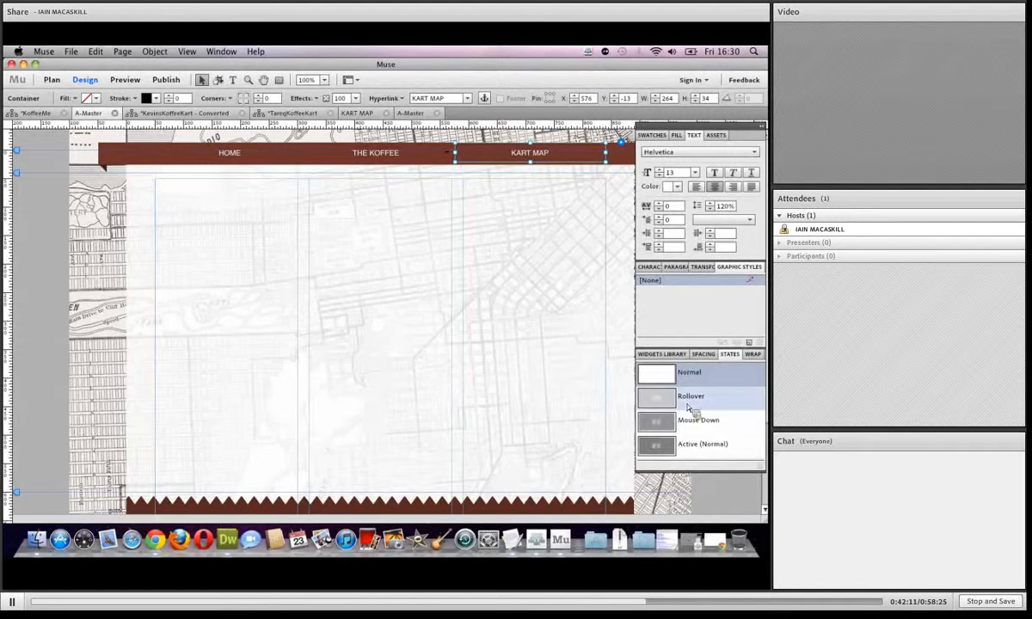
{"action": "left_click", "coordinate": [697, 398]}
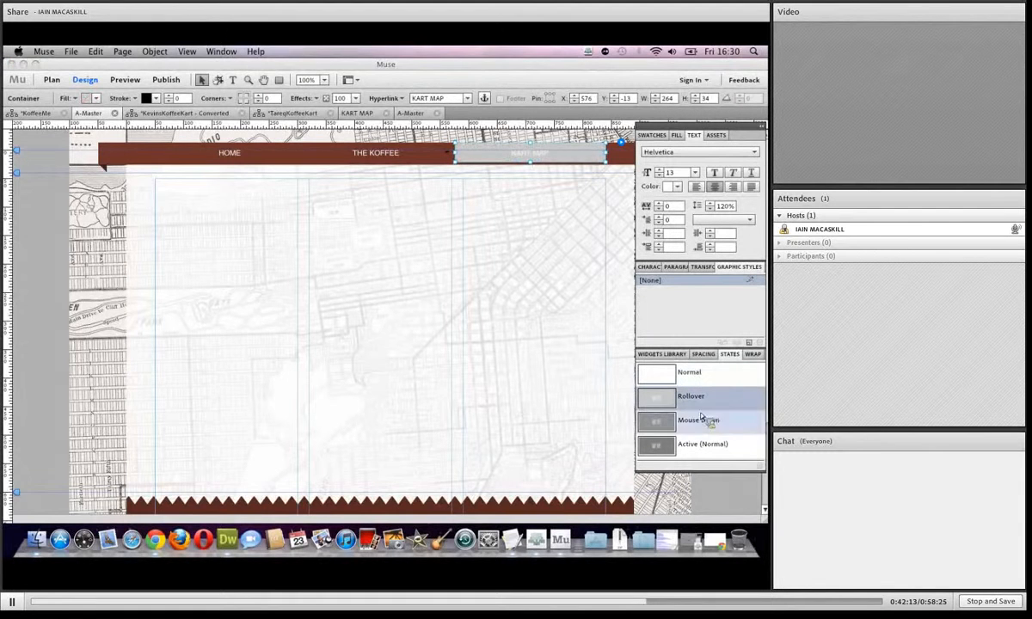
{"action": "left_click", "coordinate": [90, 98]}
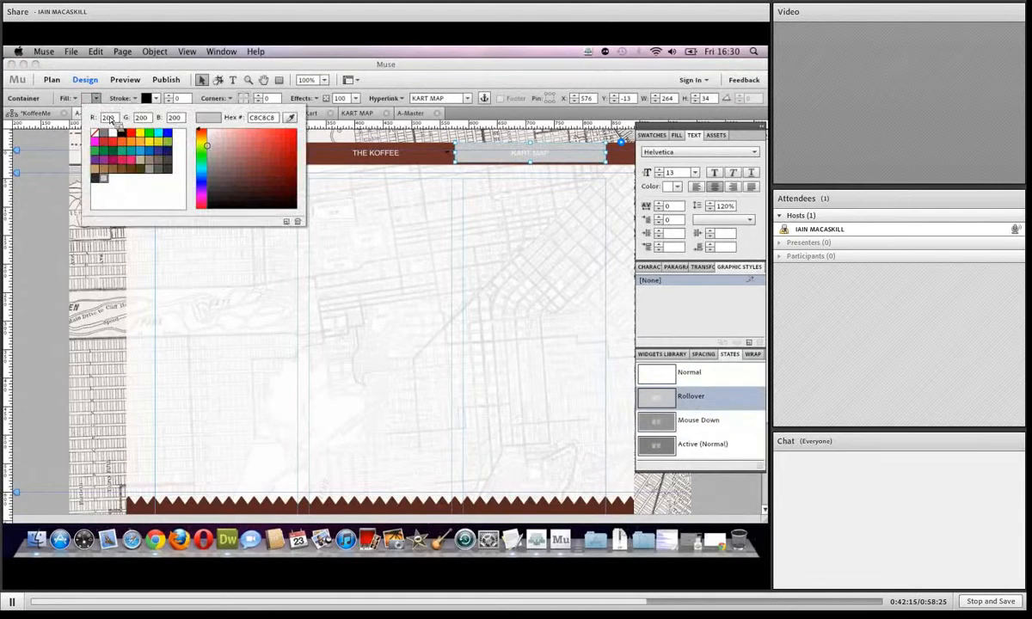
{"action": "left_click", "coordinate": [95, 133]}
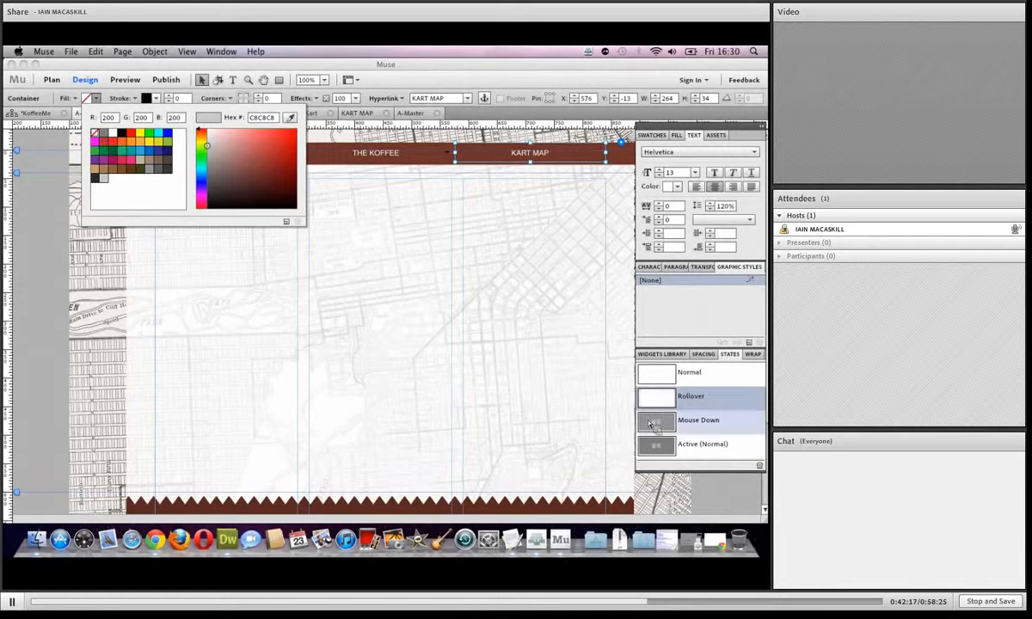
{"action": "left_click", "coordinate": [573, 384]}
Set the fill of the KART MAP menu item's Mouse Down state to none.
{"action": "left_click", "coordinate": [692, 420]}
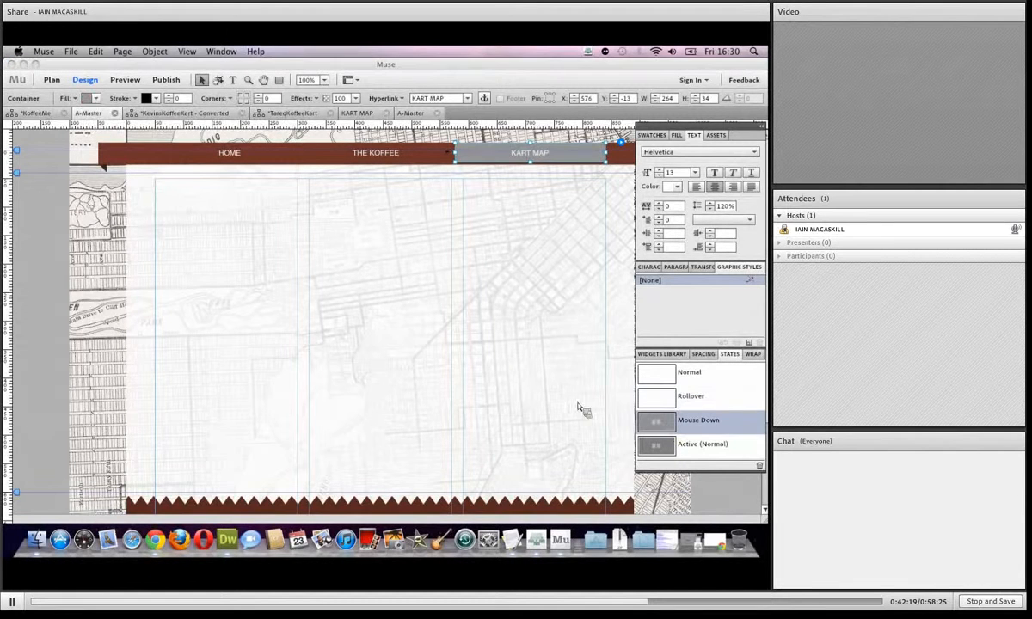
{"action": "left_click", "coordinate": [91, 98]}
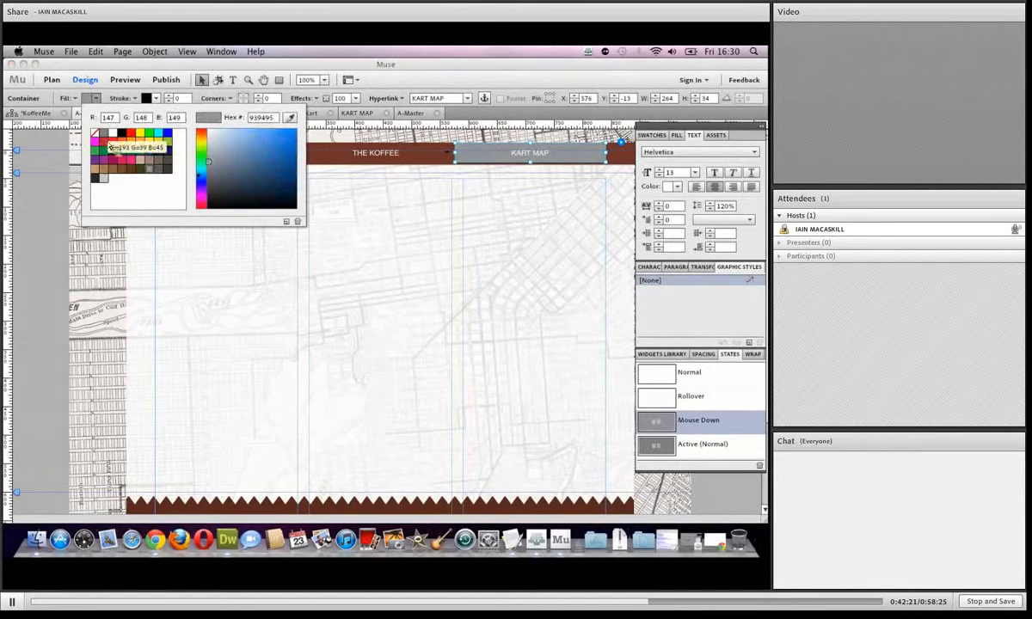
{"action": "left_click", "coordinate": [95, 135]}
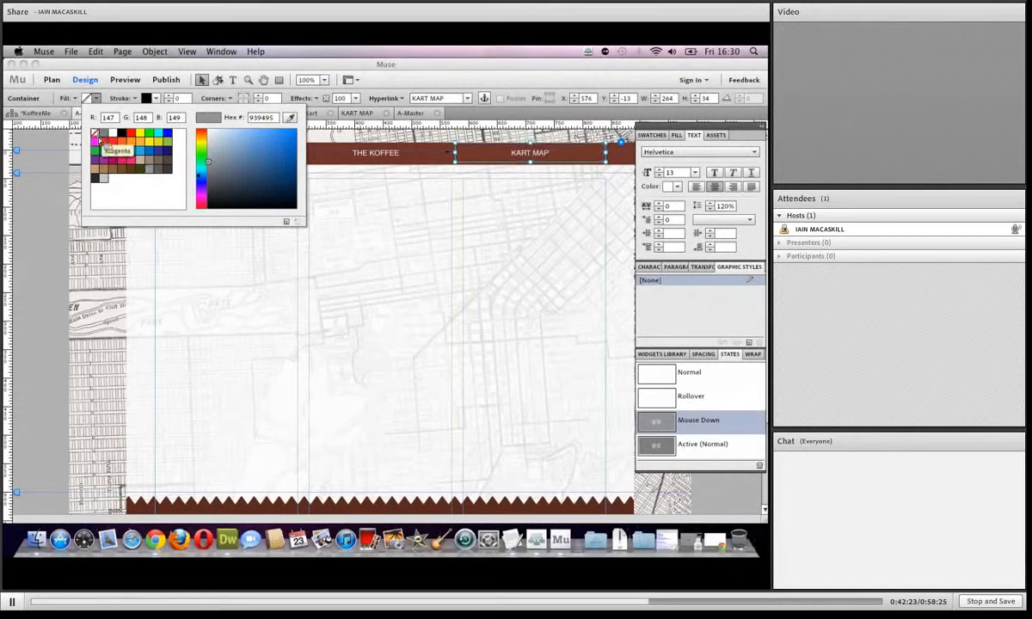
Set the fill of the KART MAP menu item's Active (Normal) state to none.
{"action": "left_click", "coordinate": [678, 454]}
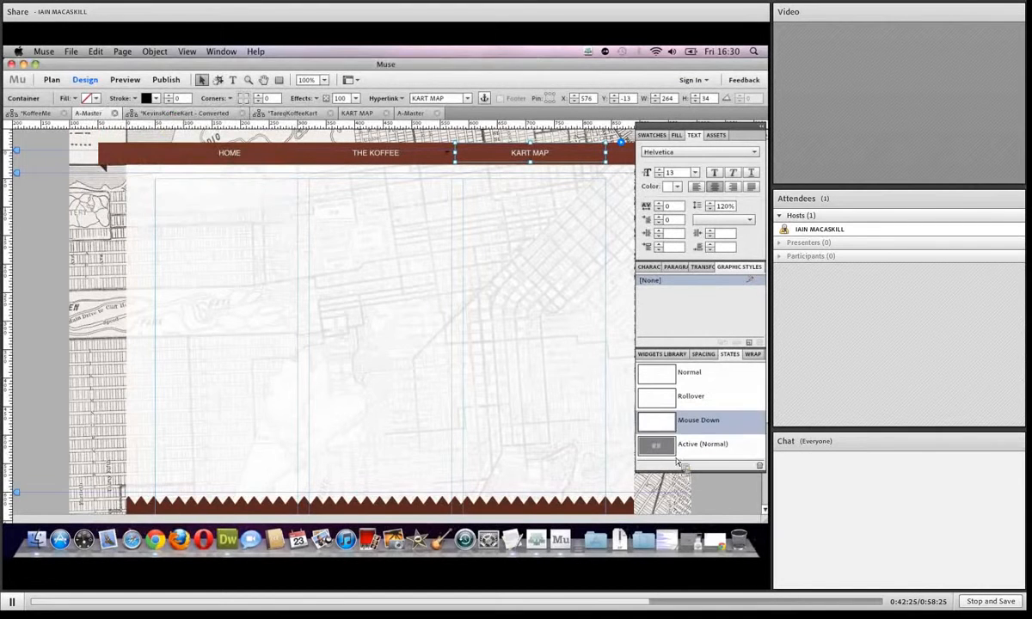
{"action": "left_click", "coordinate": [688, 444]}
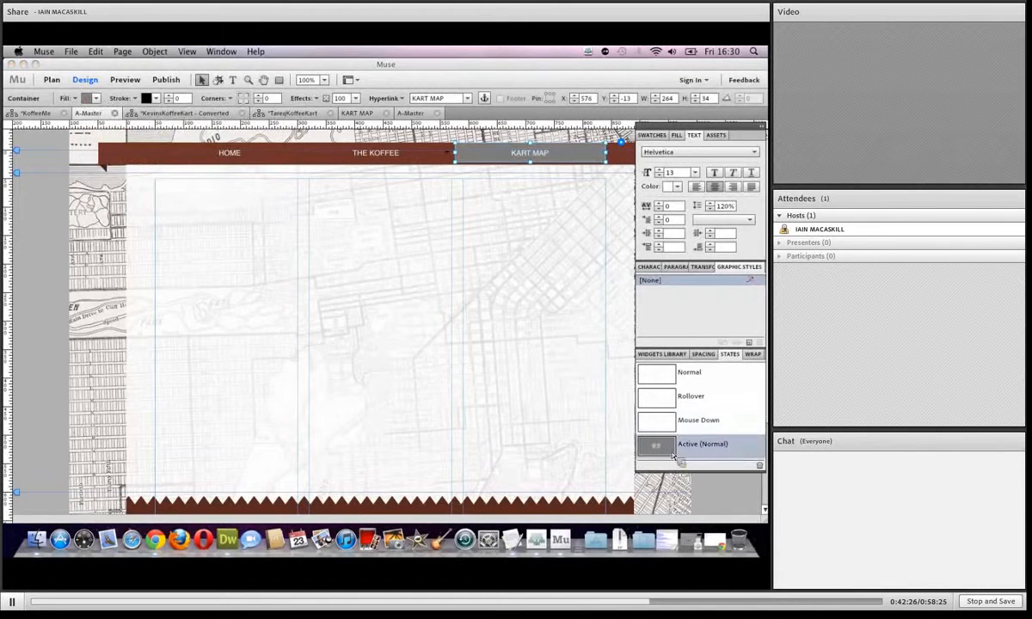
{"action": "left_click", "coordinate": [91, 98]}
{"action": "left_click", "coordinate": [97, 135]}
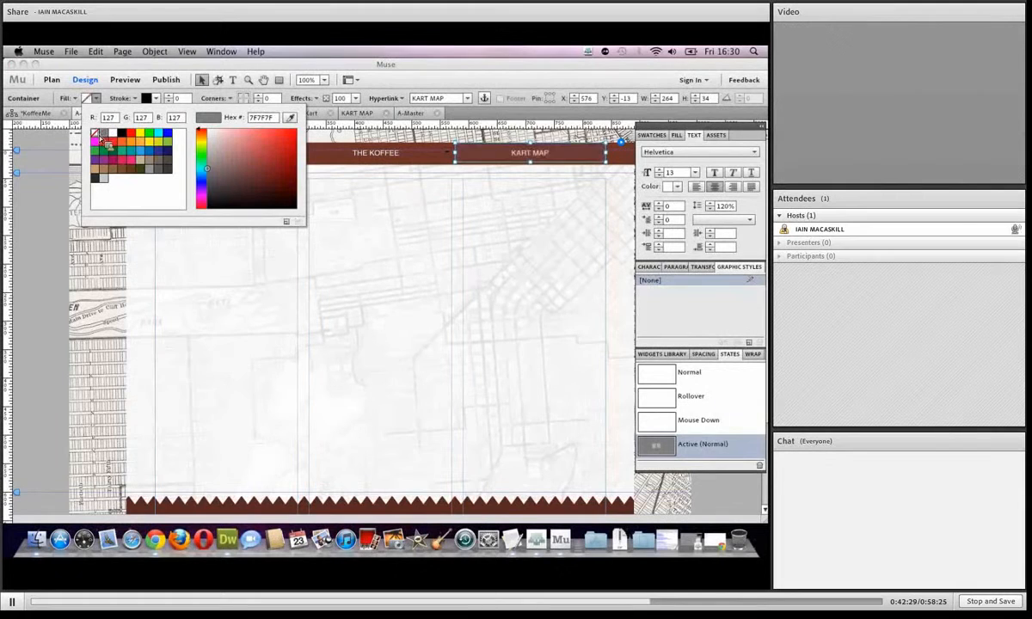
{"action": "left_click", "coordinate": [336, 214]}
Preview the A-Master page to check the menu items' unfilled states, and return to the page design.
{"action": "left_click", "coordinate": [125, 79]}
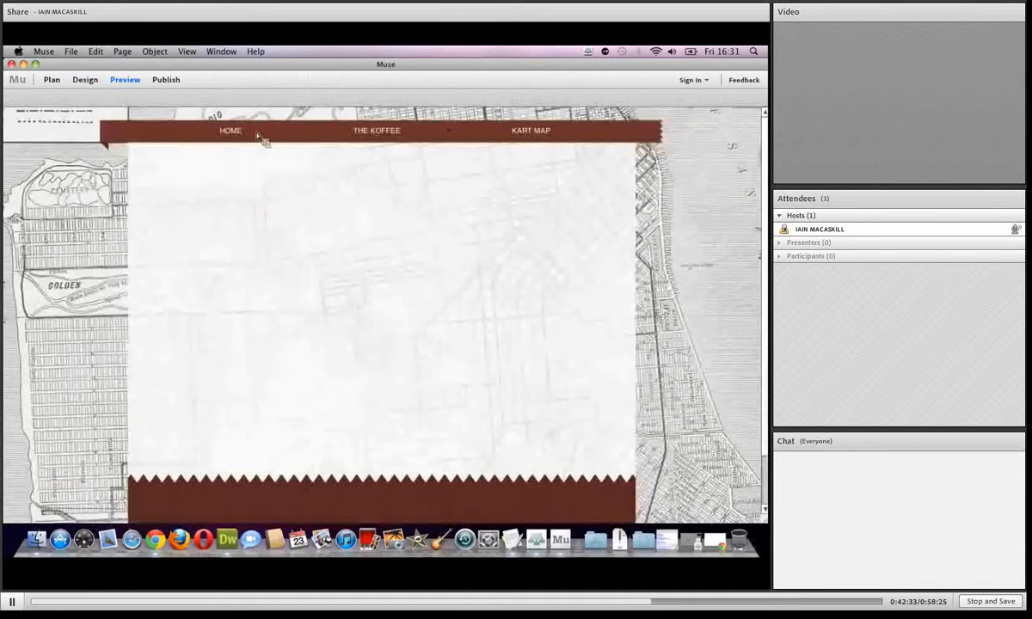
{"action": "mouse_move", "coordinate": [407, 138]}
{"action": "left_click", "coordinate": [81, 82]}
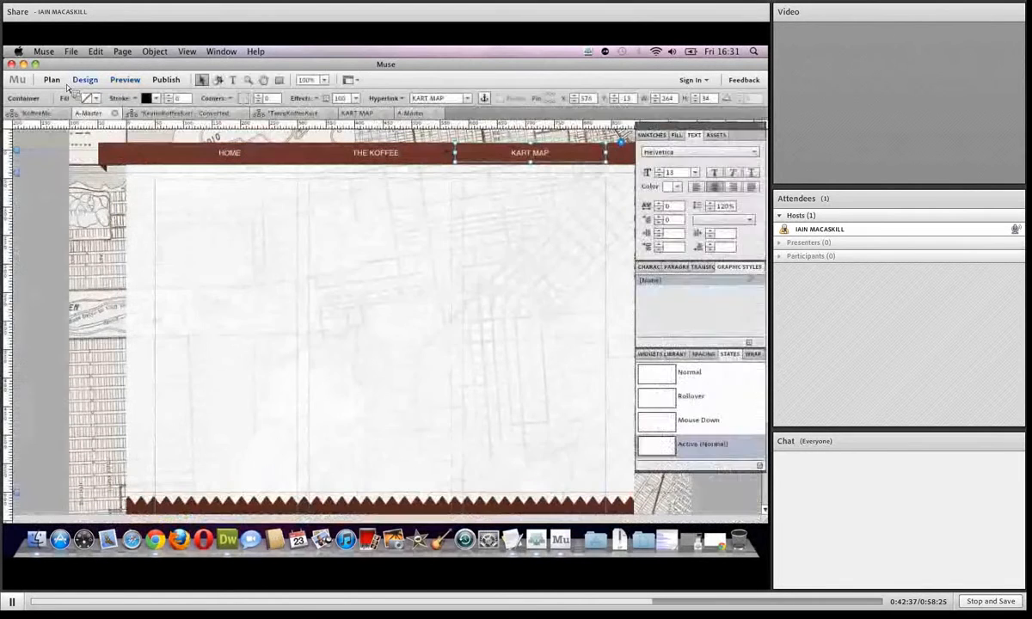
{"action": "left_click", "coordinate": [51, 79]}
{"action": "left_click", "coordinate": [85, 79]}
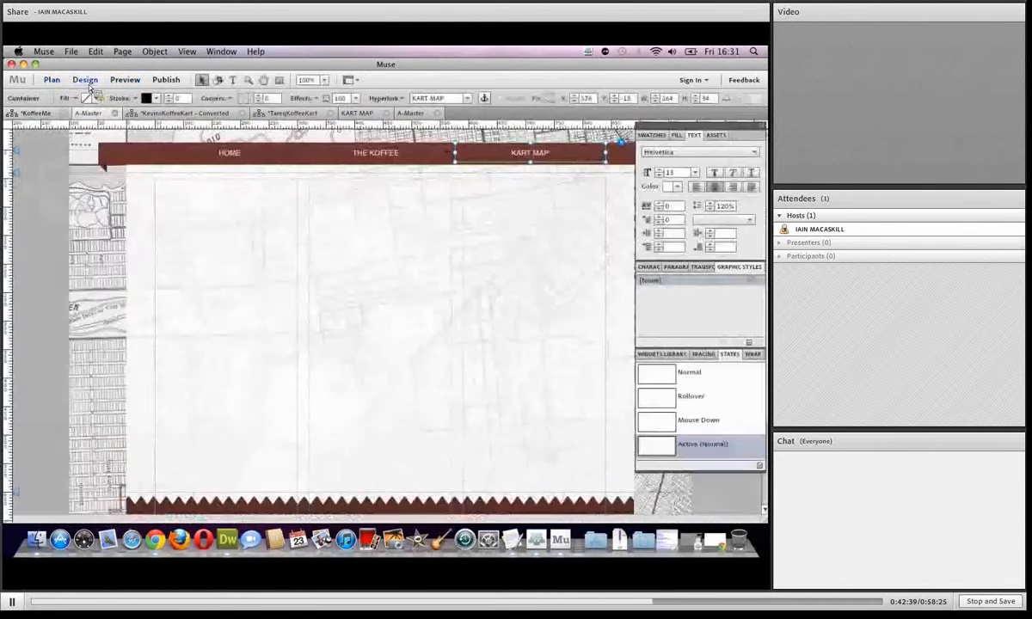
Make the text of the HOME menu item's Rollover state bold.
{"action": "left_click", "coordinate": [255, 171]}
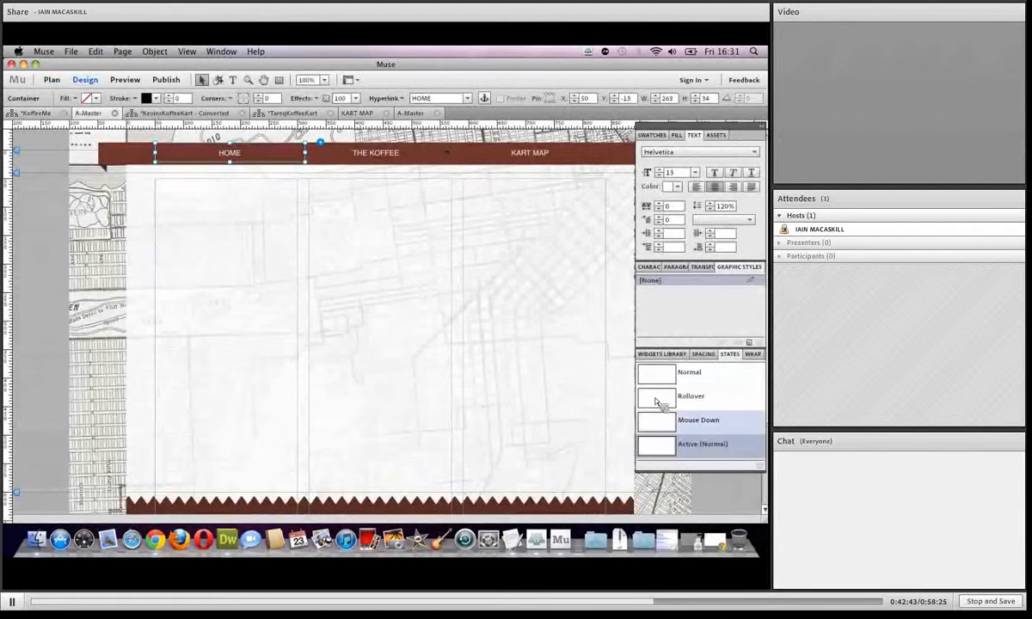
{"action": "left_click", "coordinate": [681, 376]}
{"action": "left_click", "coordinate": [675, 403]}
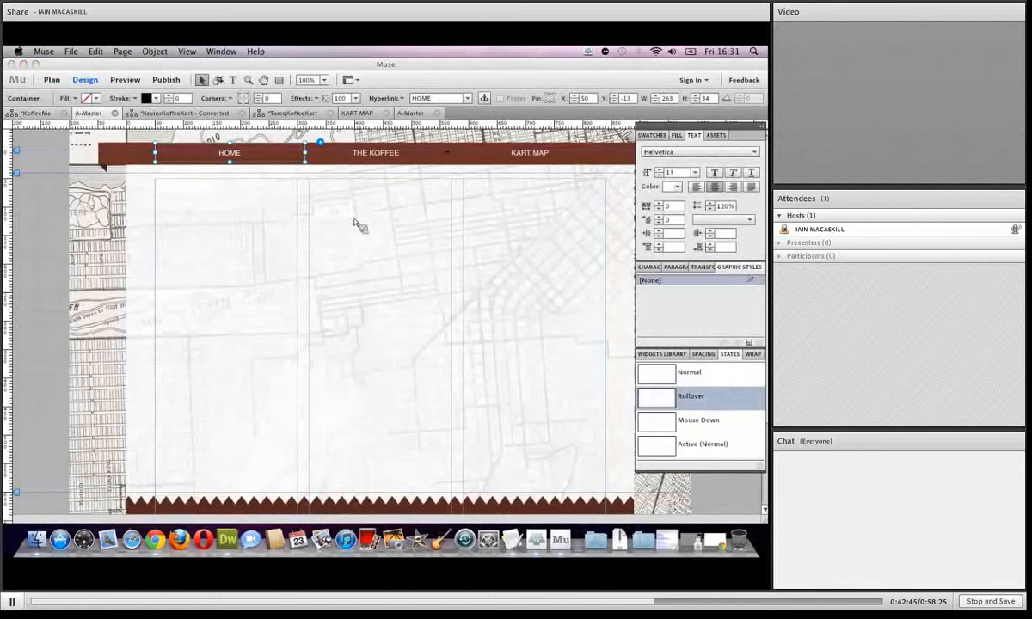
{"action": "left_click", "coordinate": [715, 172]}
{"action": "left_click", "coordinate": [664, 373]}
{"action": "left_click", "coordinate": [668, 398]}
{"action": "left_click", "coordinate": [319, 141]}
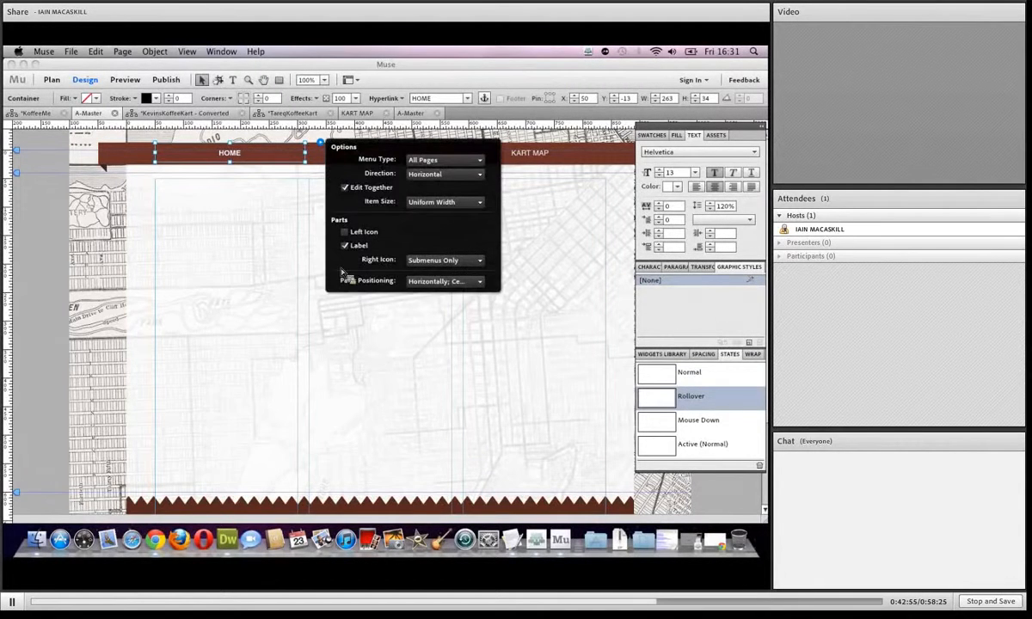
{"action": "left_click", "coordinate": [249, 255]}
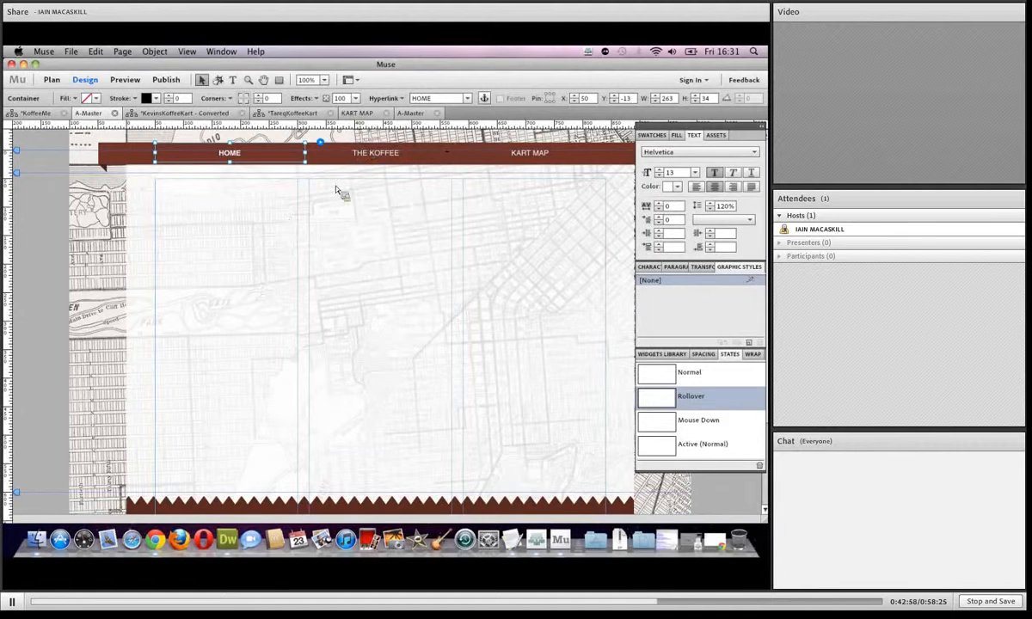
Check the Rollover text styling of THE KOFFEE and KART MAP menu items.
{"action": "left_click", "coordinate": [386, 158]}
{"action": "left_click", "coordinate": [384, 159]}
{"action": "left_click", "coordinate": [410, 183]}
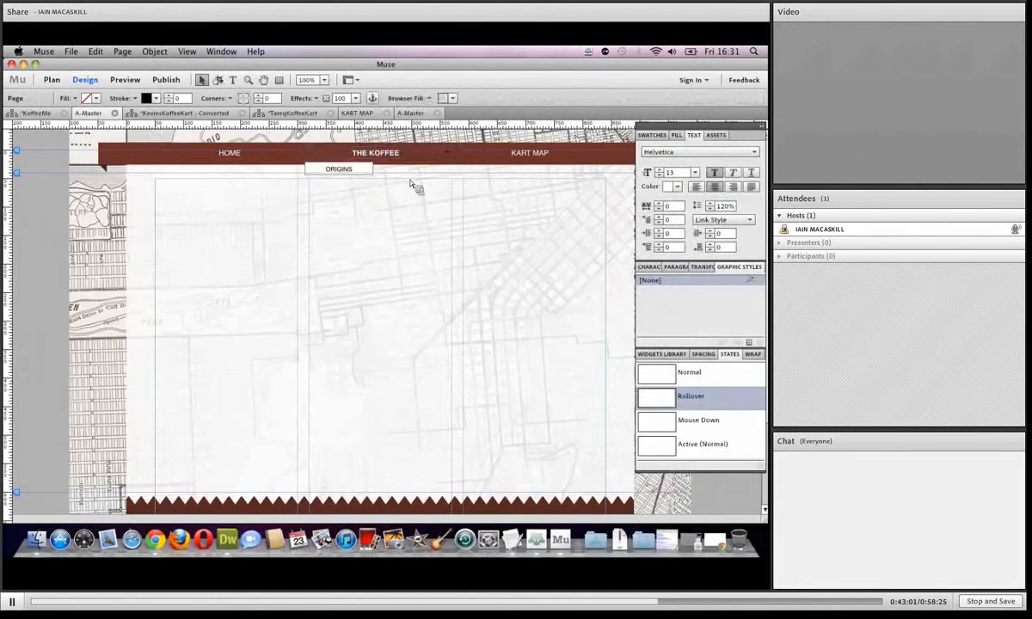
{"action": "left_click", "coordinate": [533, 160]}
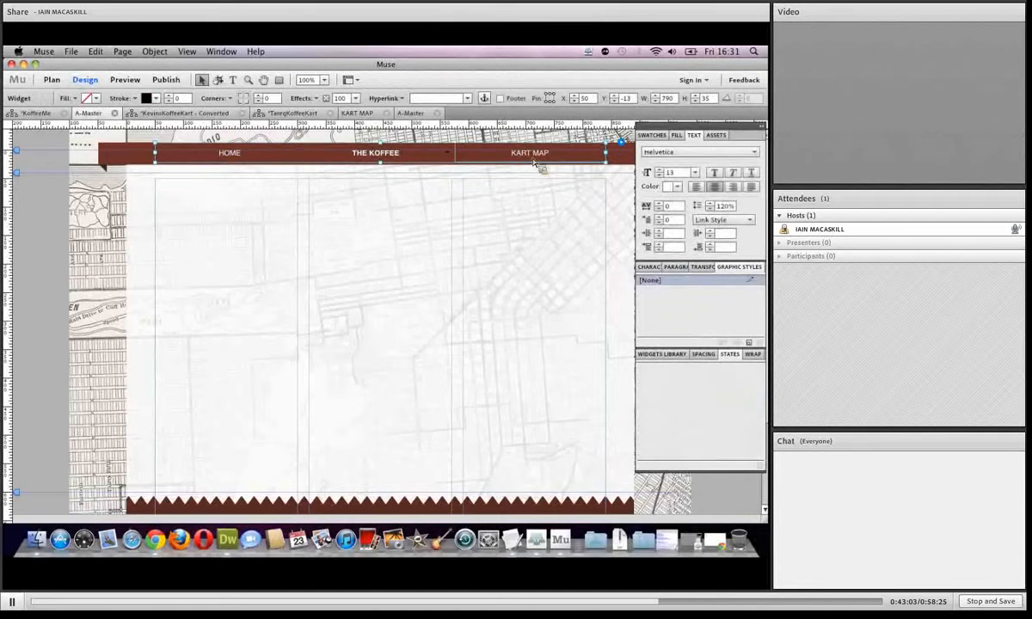
{"action": "left_click", "coordinate": [534, 160]}
{"action": "left_click", "coordinate": [691, 395]}
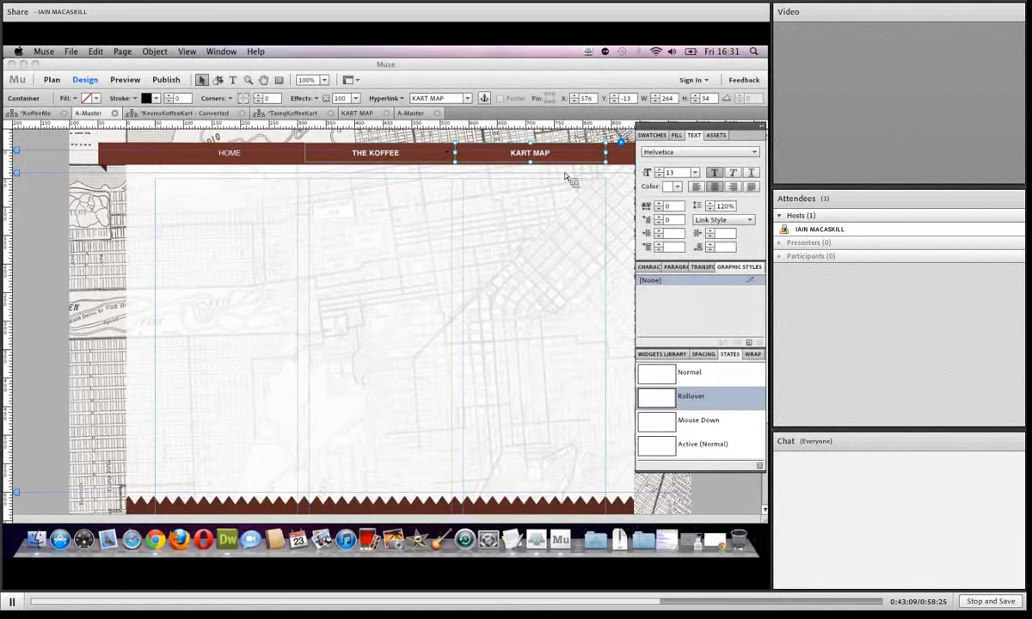
{"action": "left_click", "coordinate": [378, 153]}
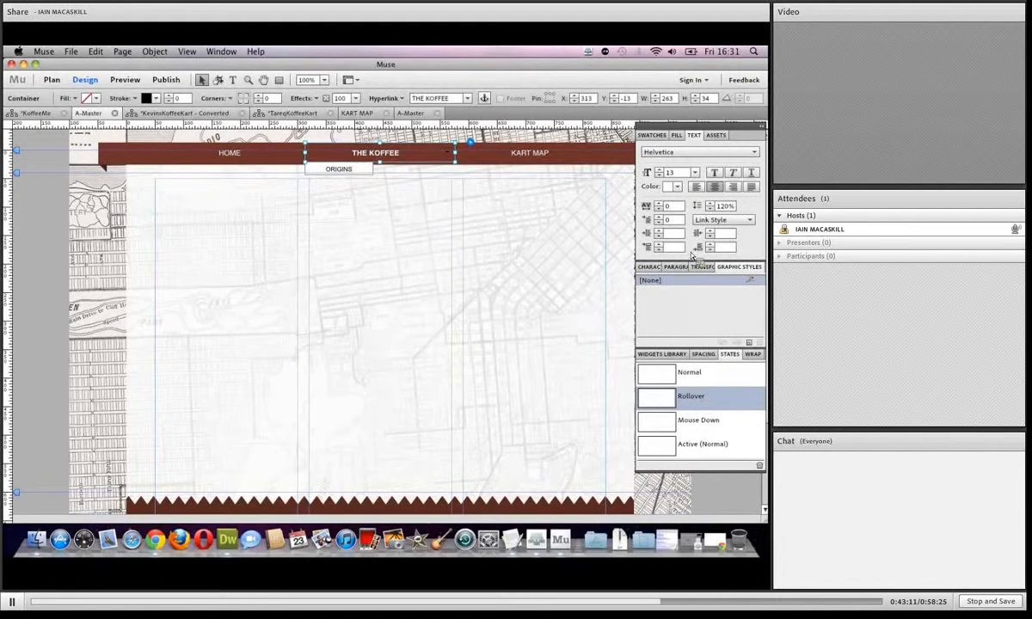
{"action": "left_click", "coordinate": [714, 177]}
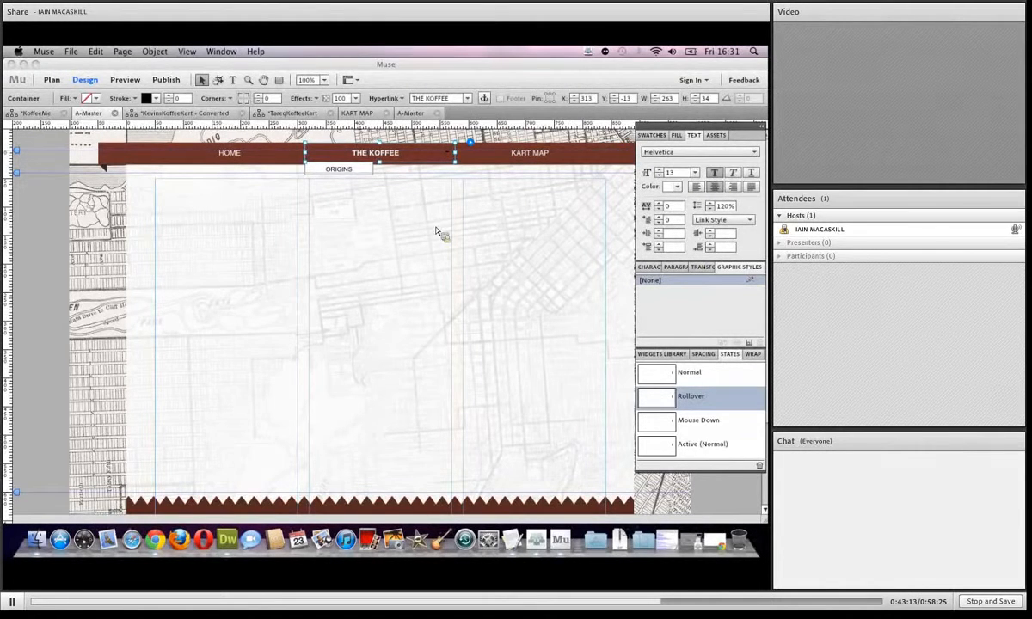
Preview the menu's rollover effect on THE KOFFEE, and return to the page design.
{"action": "left_click", "coordinate": [124, 79]}
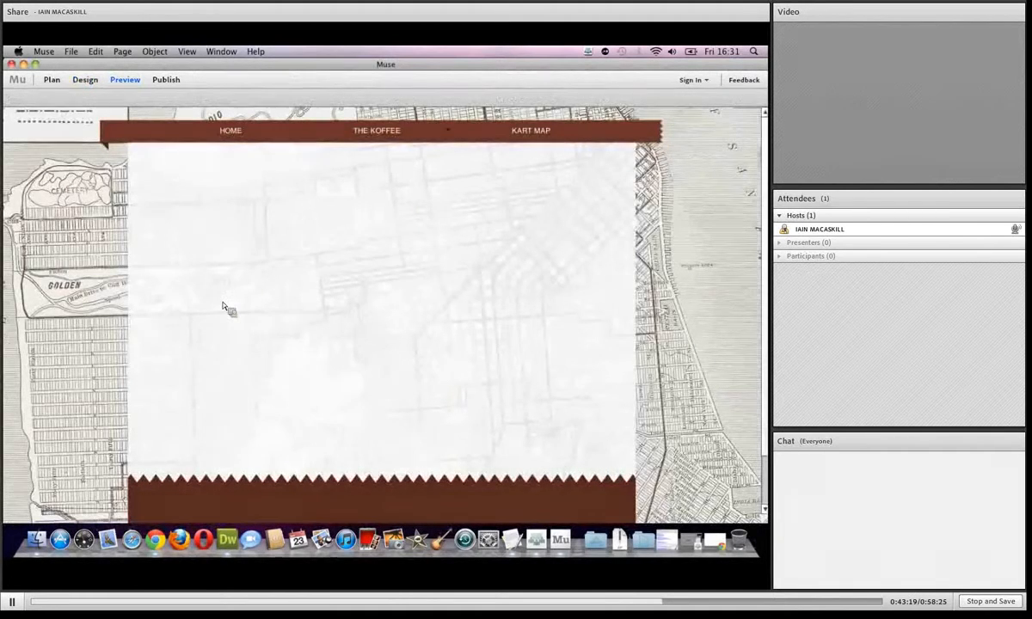
{"action": "mouse_move", "coordinate": [377, 138]}
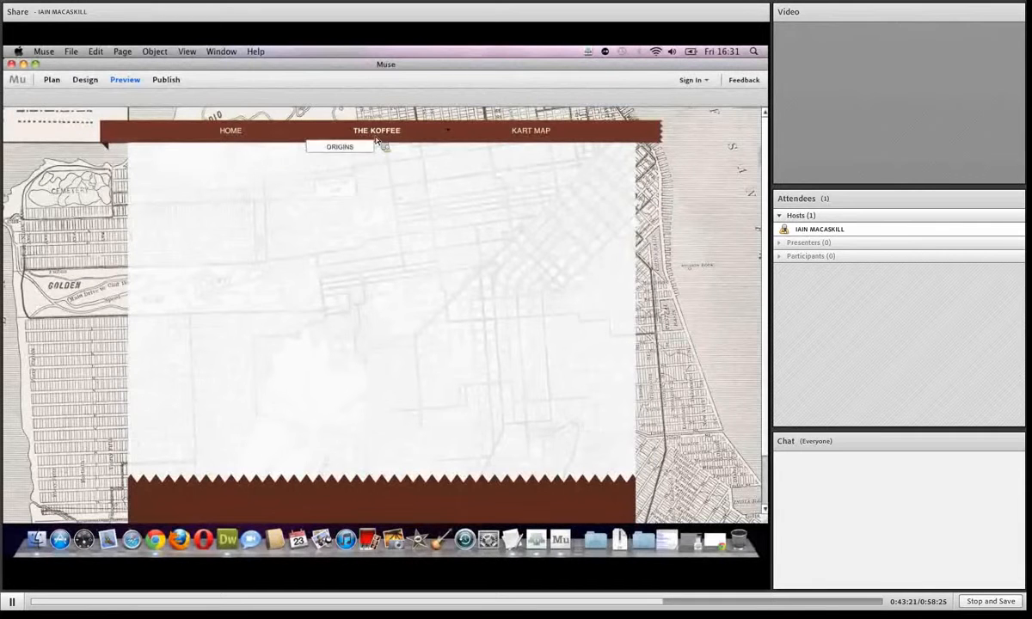
{"action": "left_click", "coordinate": [89, 81]}
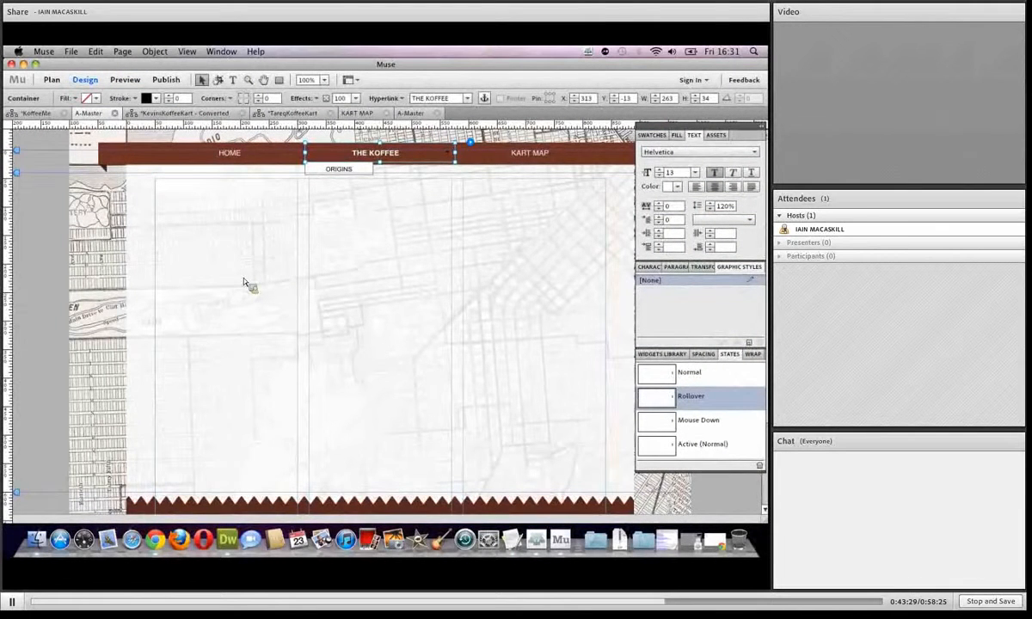
Fill THE KOFFEE menu item's Active (Normal) state with the image top-nav-over.png from the KevinsKoffeeKart folder.
{"action": "left_click", "coordinate": [663, 451]}
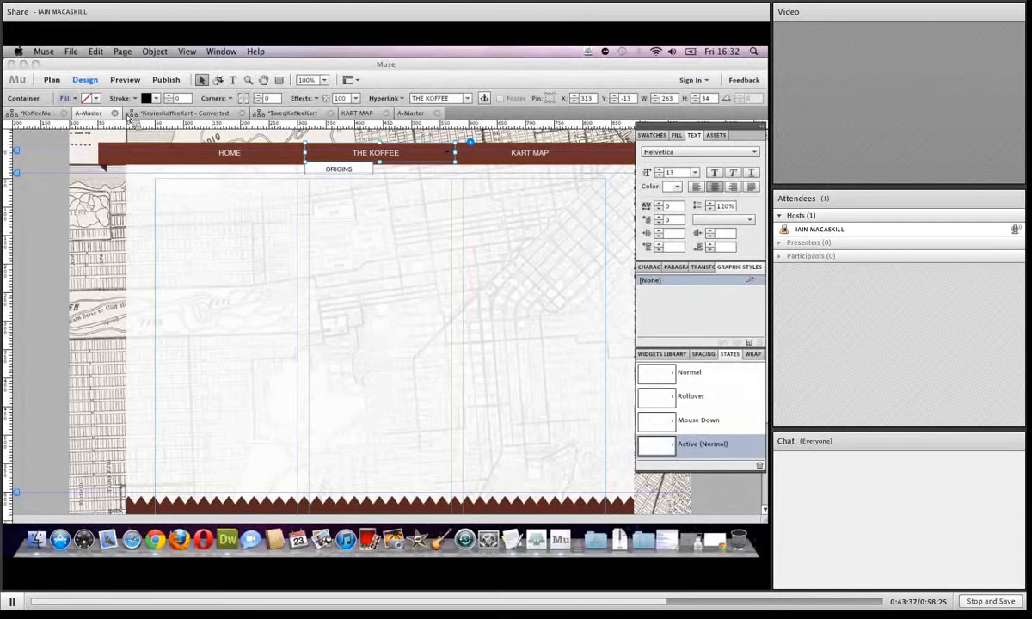
{"action": "left_click", "coordinate": [67, 98]}
{"action": "left_click", "coordinate": [113, 213]}
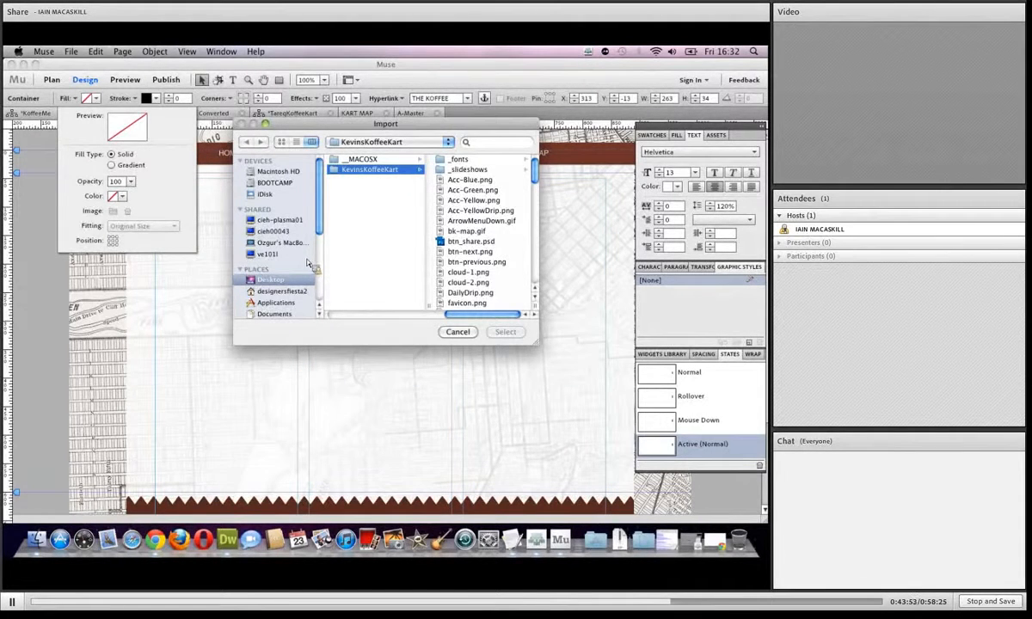
{"action": "left_click", "coordinate": [281, 141]}
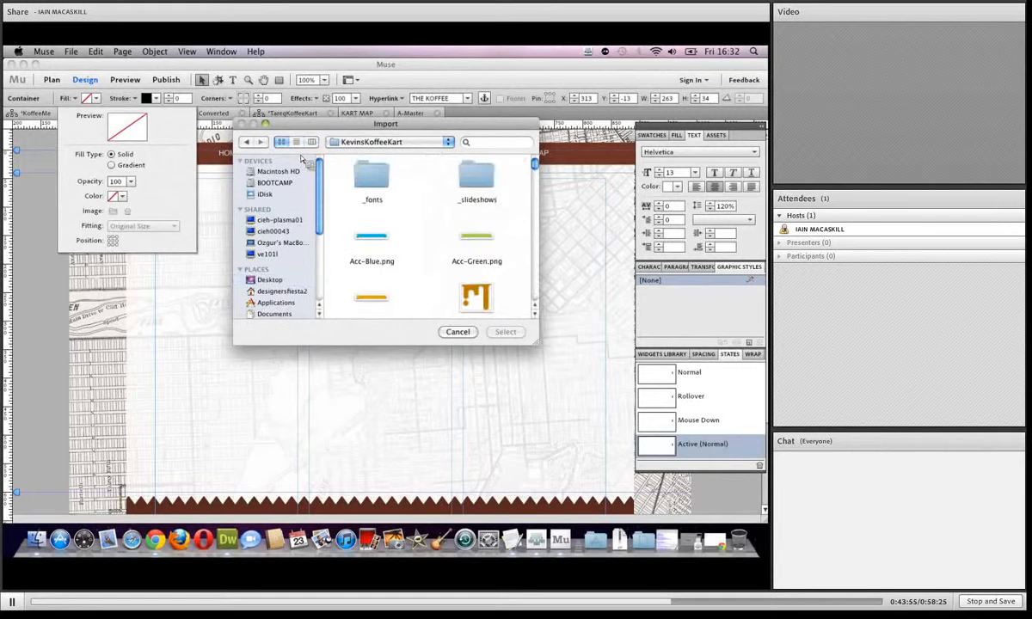
{"action": "scroll", "coordinate": [538, 177], "scroll_direction": "down", "scroll_amount": 3}
{"action": "scroll", "coordinate": [538, 174], "scroll_direction": "down", "scroll_amount": 10}
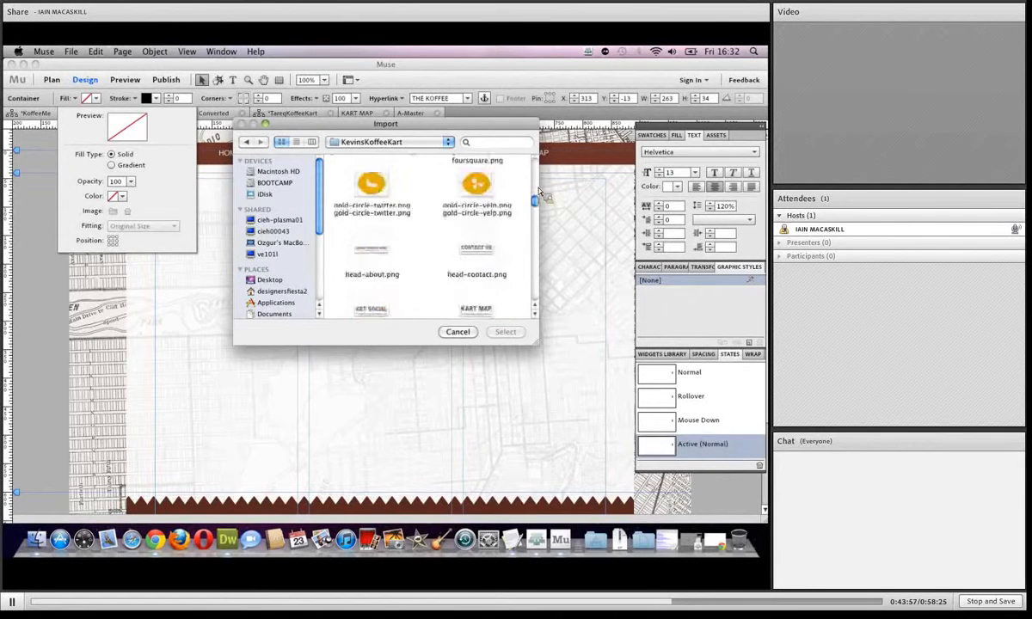
{"action": "left_click_drag", "start_coordinate": [537, 219], "coordinate": [534, 294]}
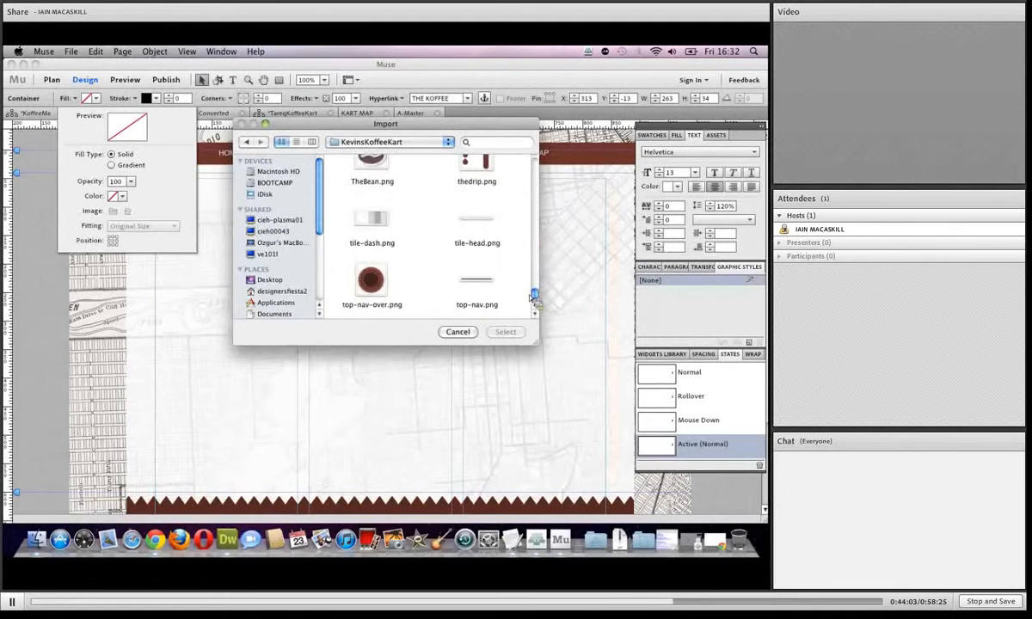
{"action": "left_click", "coordinate": [387, 303]}
{"action": "left_click", "coordinate": [505, 332]}
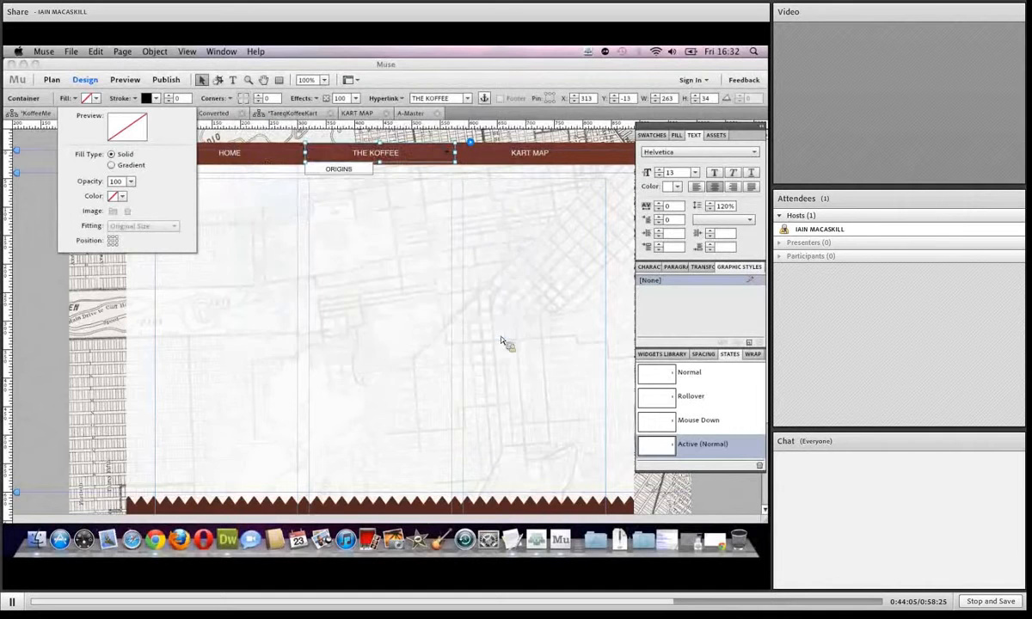
Preview the site to test the active-state image on the menu items, and return to the page design.
{"action": "left_click", "coordinate": [125, 80]}
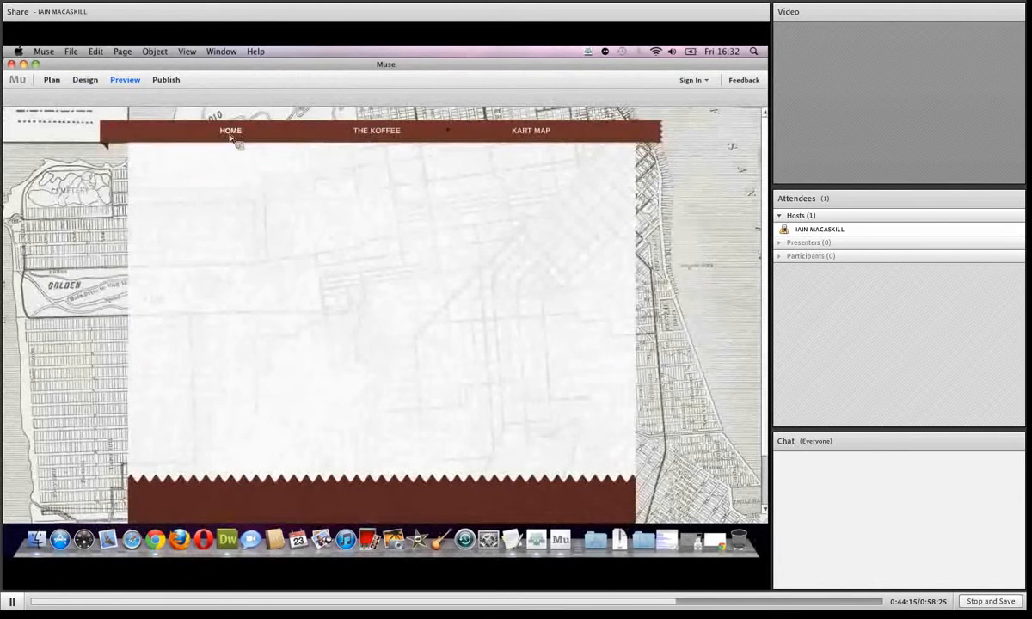
{"action": "left_click", "coordinate": [231, 136]}
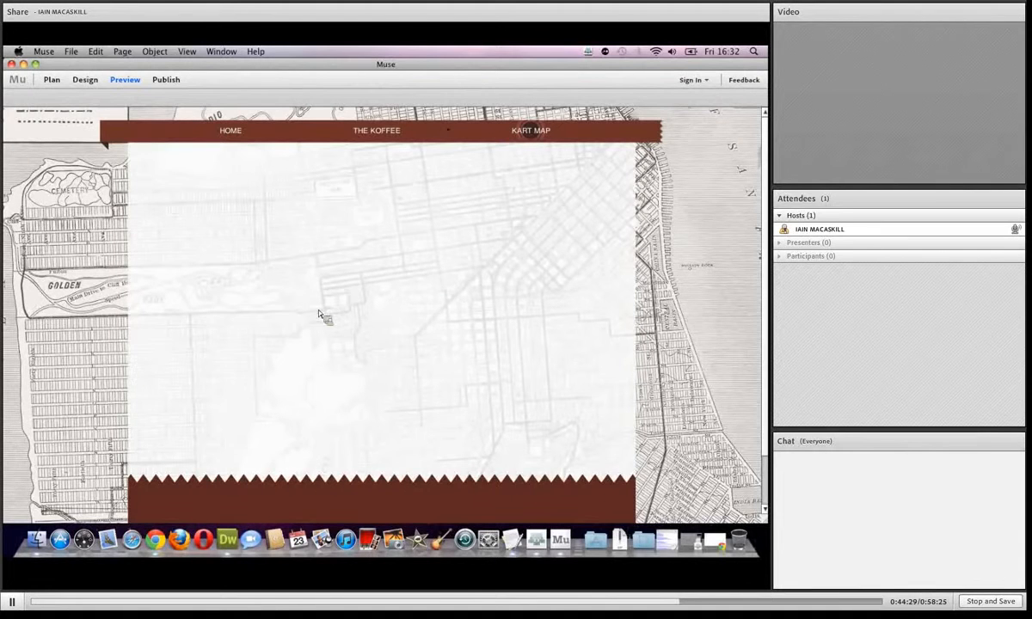
{"action": "left_click", "coordinate": [85, 79]}
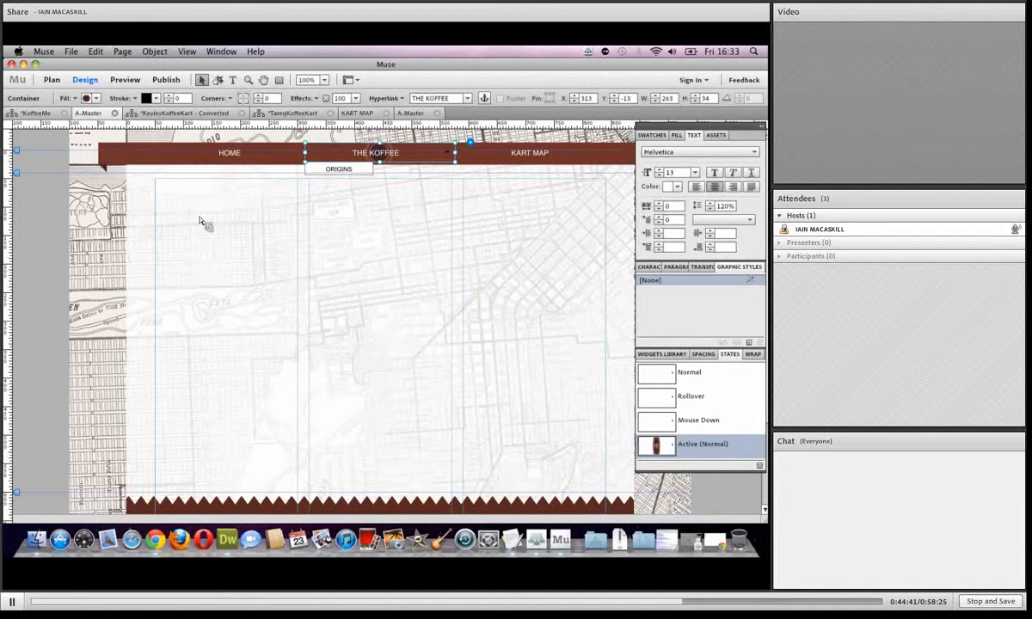
Open THE KOFFEE page from the site plan and place an Accordion widget on it at X 50, Y 93.
{"action": "left_click", "coordinate": [52, 79]}
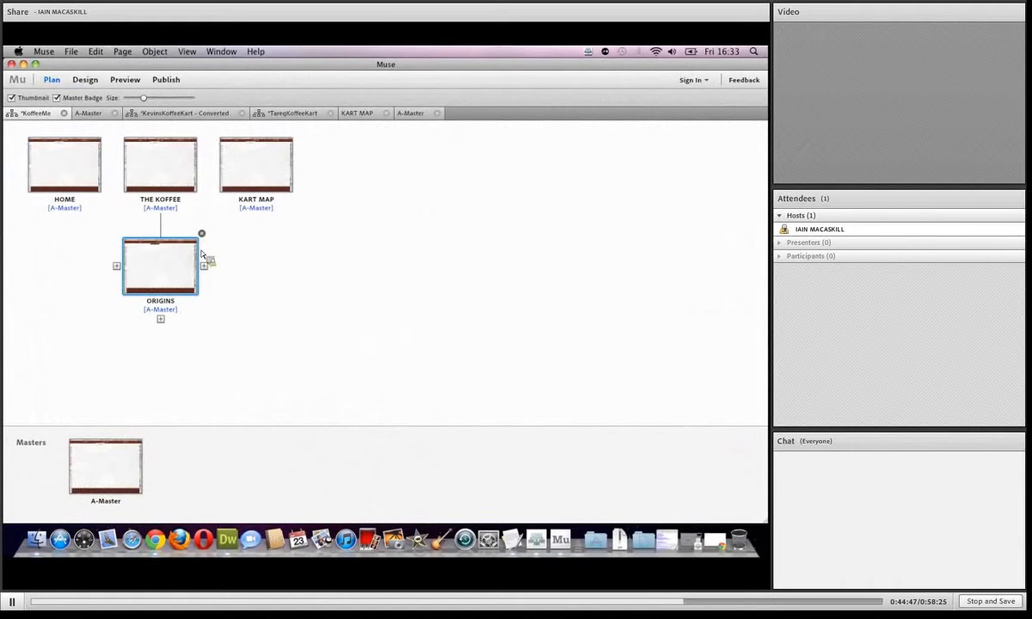
{"action": "double_click", "coordinate": [147, 167]}
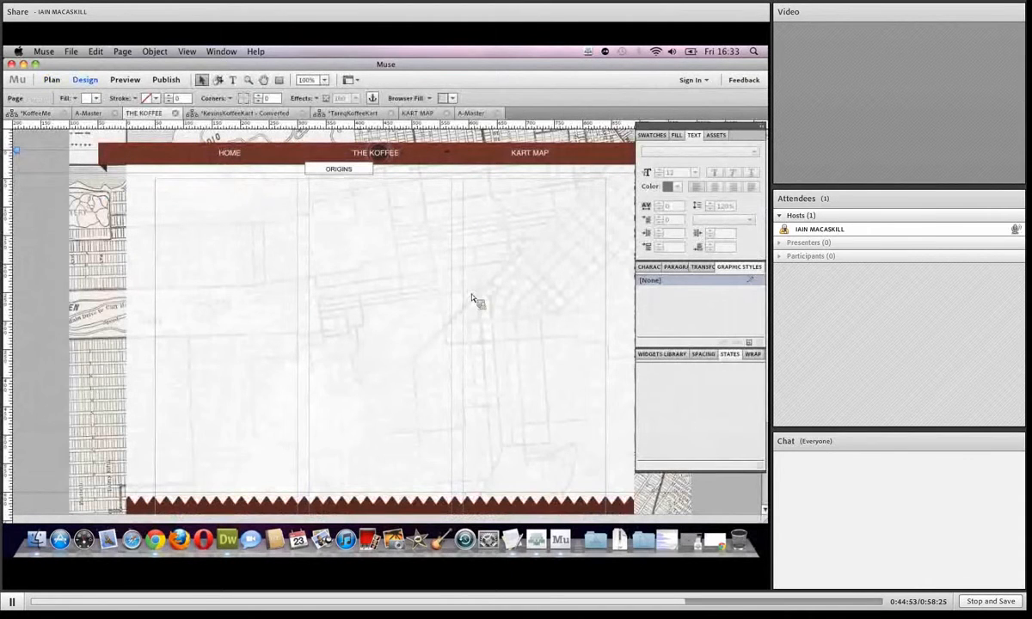
{"action": "left_click", "coordinate": [664, 355]}
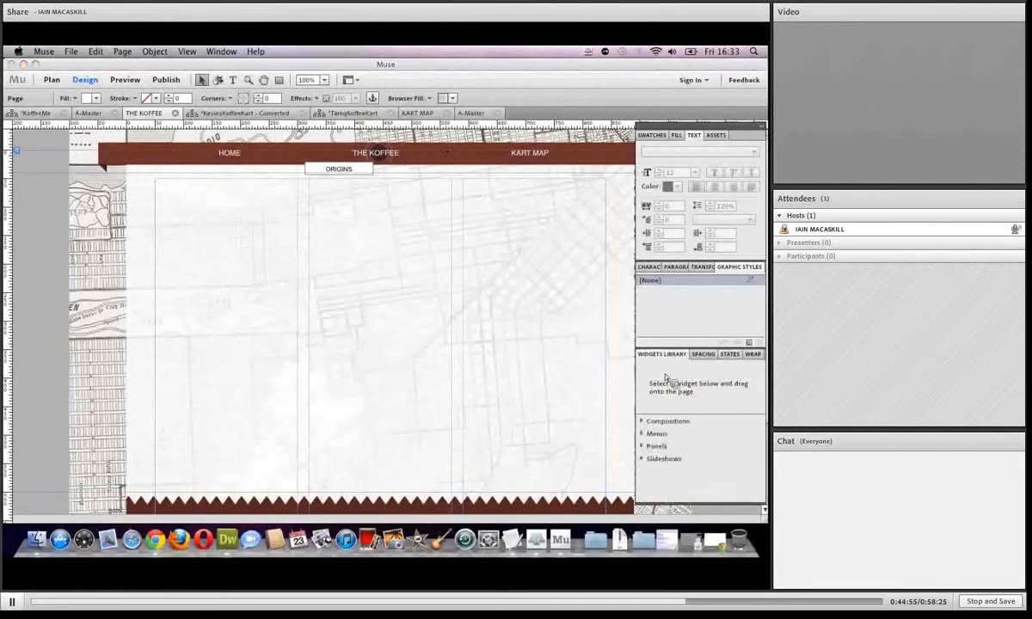
{"action": "left_click", "coordinate": [656, 446]}
{"action": "left_click", "coordinate": [684, 460]}
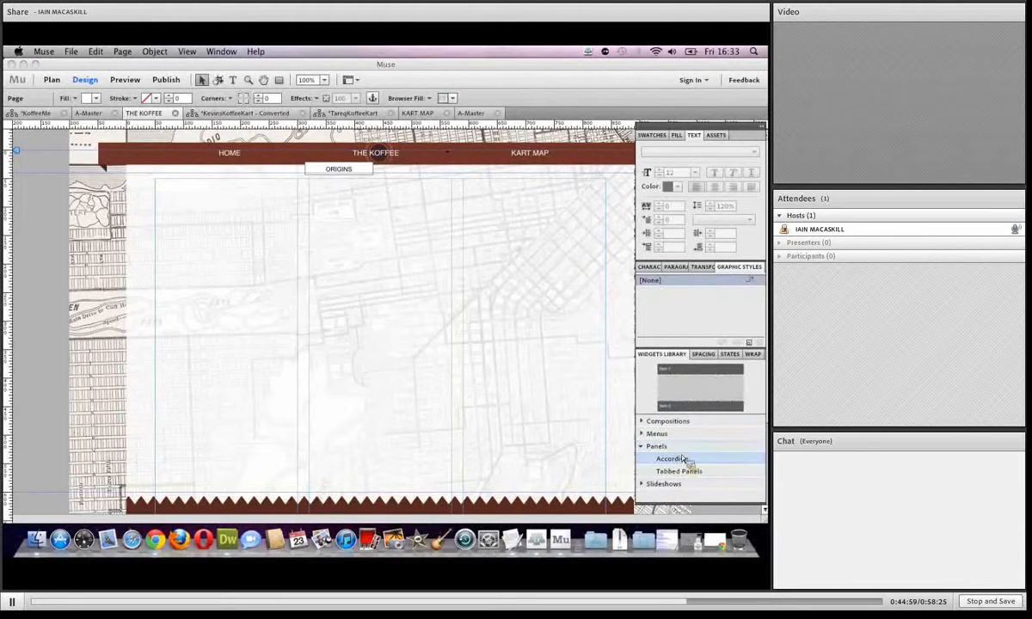
{"action": "left_click_drag", "start_coordinate": [683, 460], "coordinate": [215, 232]}
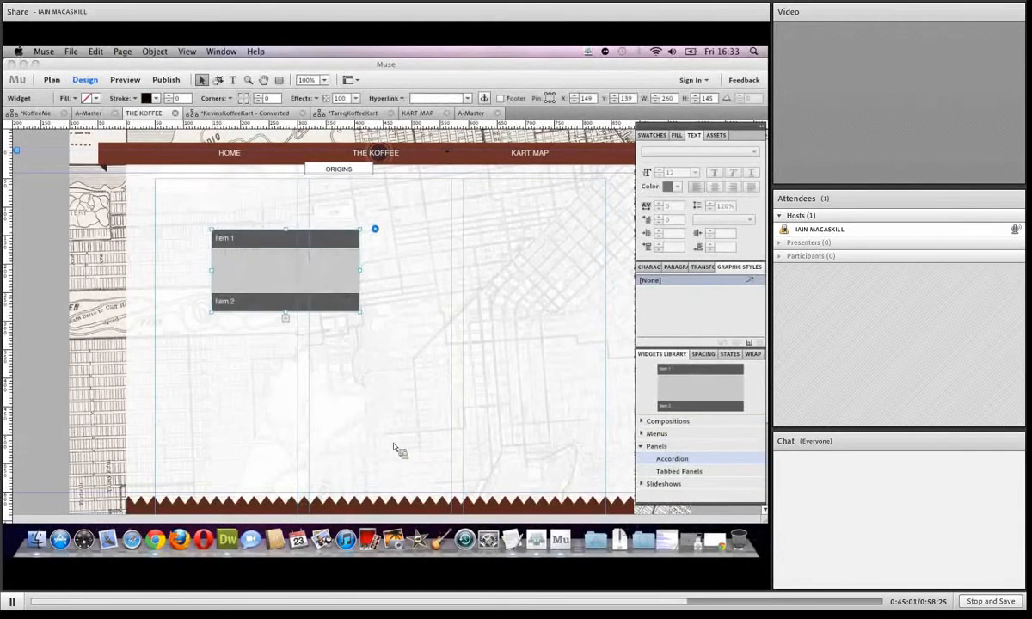
{"action": "left_click_drag", "start_coordinate": [283, 249], "coordinate": [233, 207]}
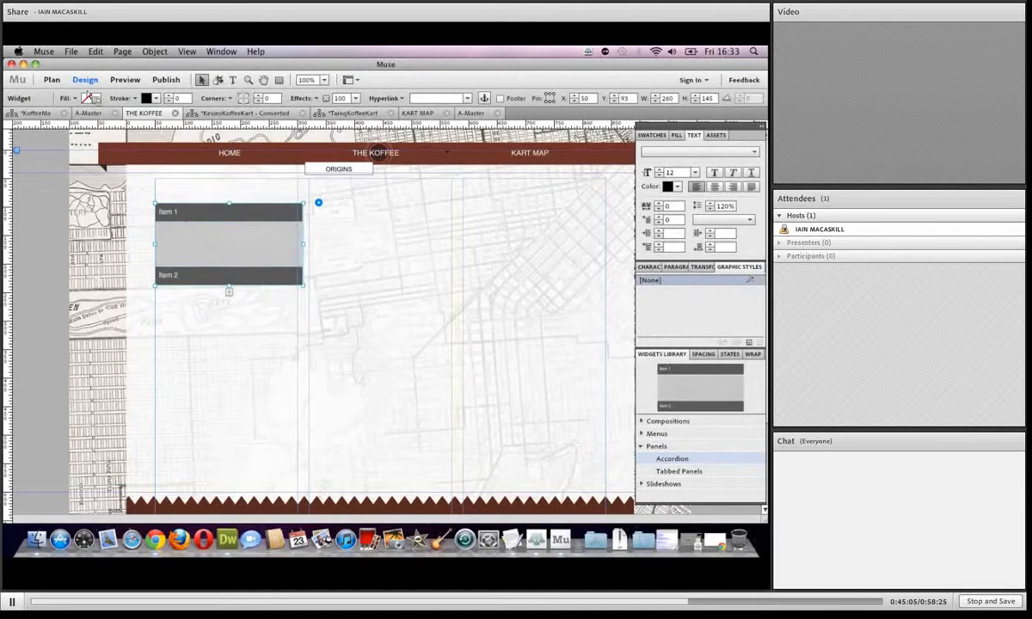
Preview THE KOFFEE page and test switching between the accordion's Item 1 and Item 2 panels.
{"action": "left_click", "coordinate": [125, 79]}
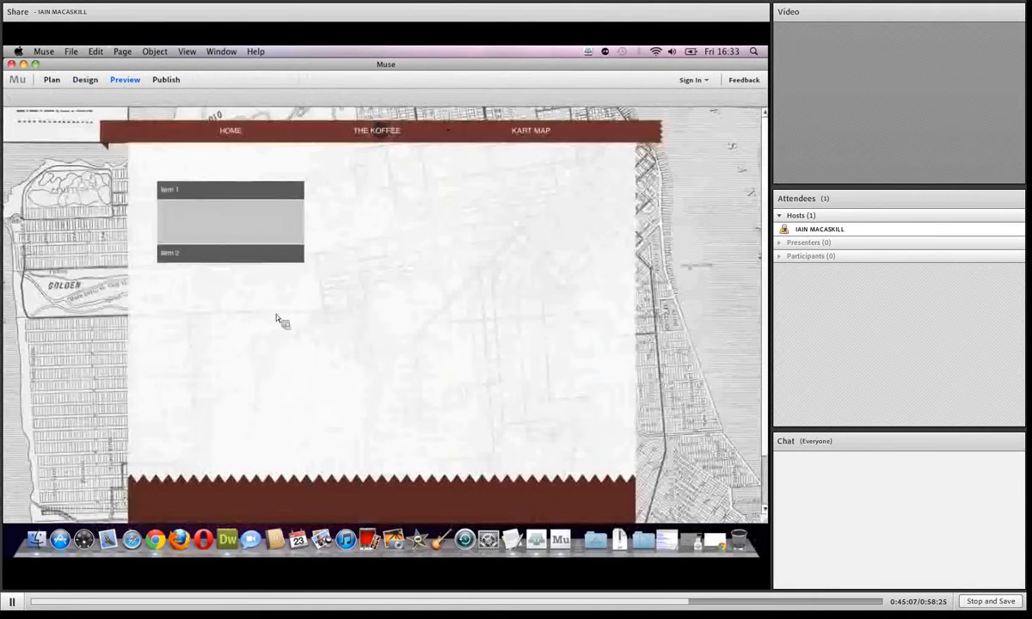
{"action": "left_click", "coordinate": [206, 256]}
{"action": "left_click", "coordinate": [219, 214]}
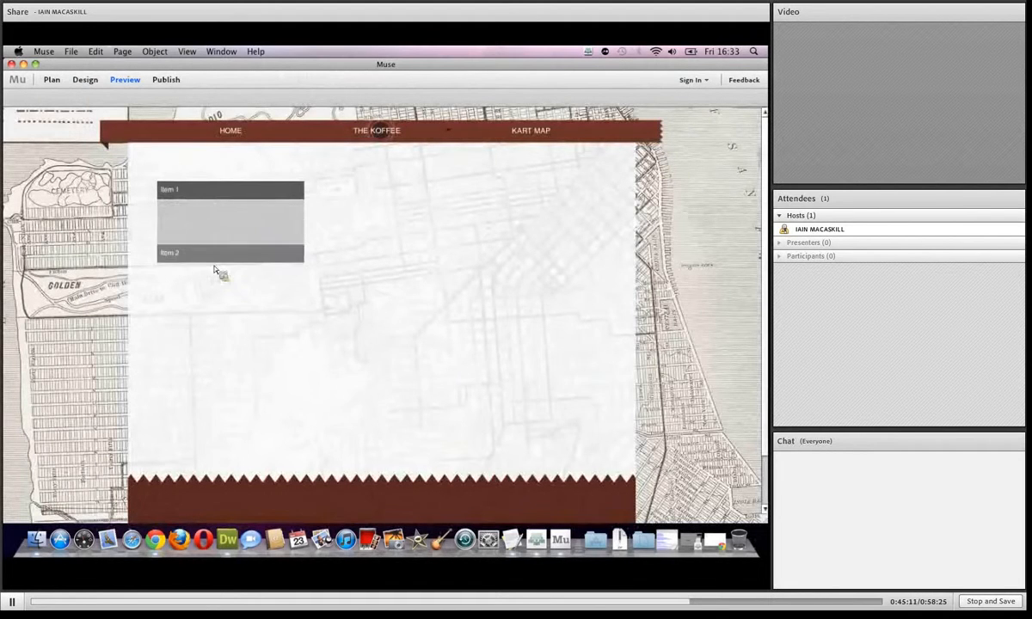
Leave the preview of THE KOFFEE page and add a third item to the accordion in the page design.
{"action": "left_click", "coordinate": [218, 253]}
{"action": "left_click", "coordinate": [218, 253]}
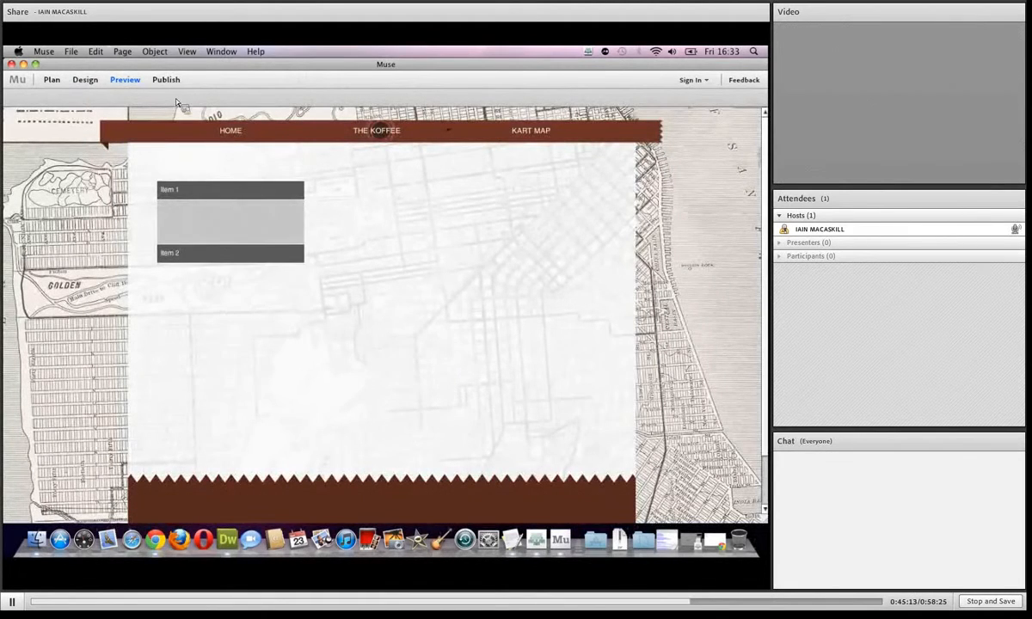
{"action": "left_click", "coordinate": [85, 79]}
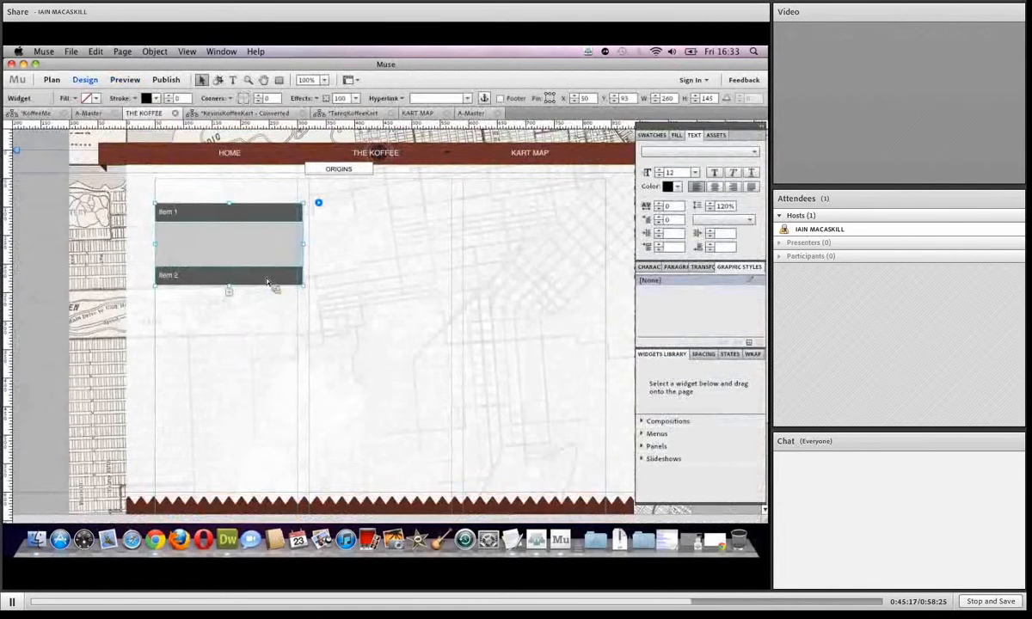
{"action": "left_click", "coordinate": [229, 293]}
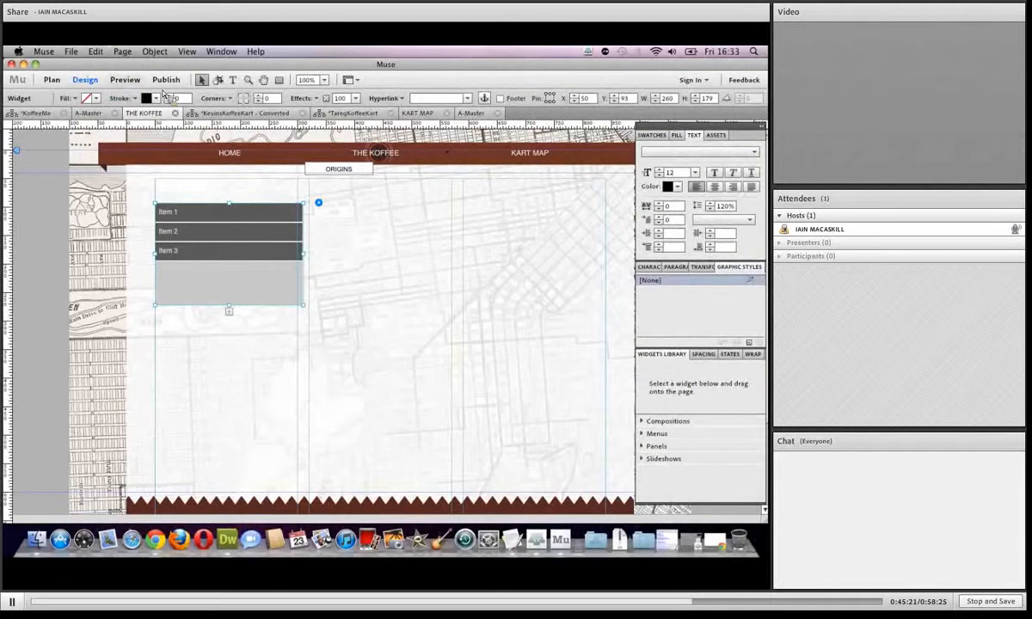
Preview the page, test the three-item accordion's lower panels, and return to the page design.
{"action": "left_click", "coordinate": [124, 79]}
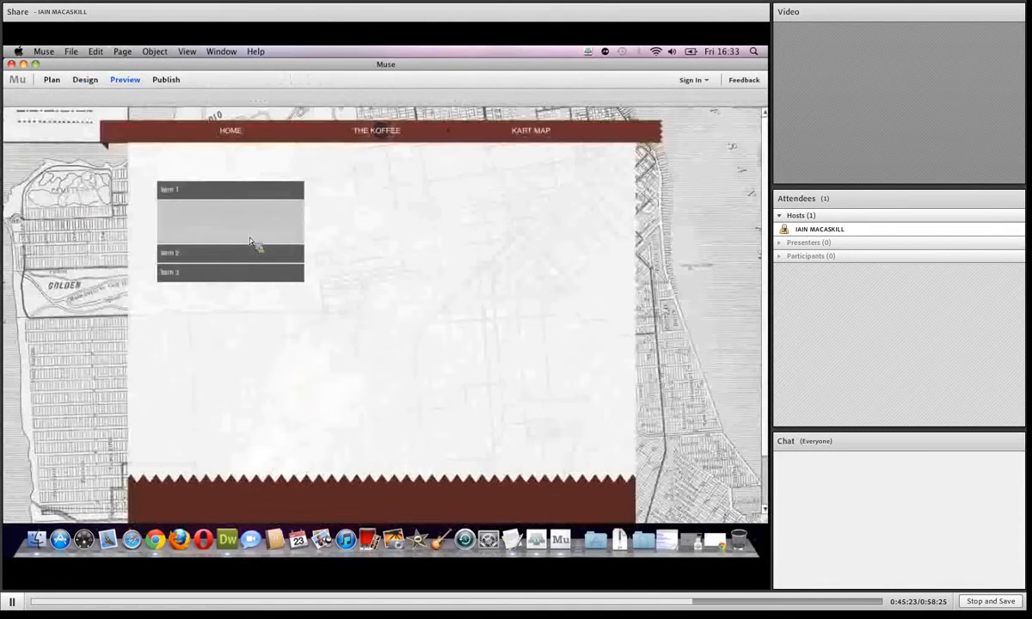
{"action": "left_click", "coordinate": [219, 259]}
{"action": "left_click", "coordinate": [219, 267]}
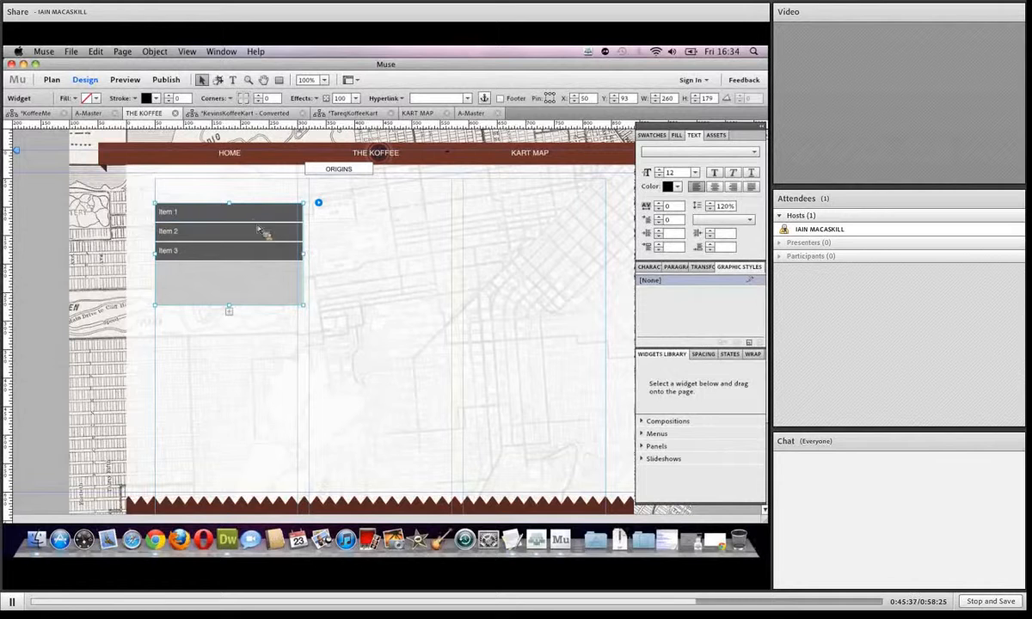
Widen the accordion to about 513 px and retitle its Item 1 label as THREE SPEED BLEND.
{"action": "left_click_drag", "start_coordinate": [305, 256], "coordinate": [454, 269]}
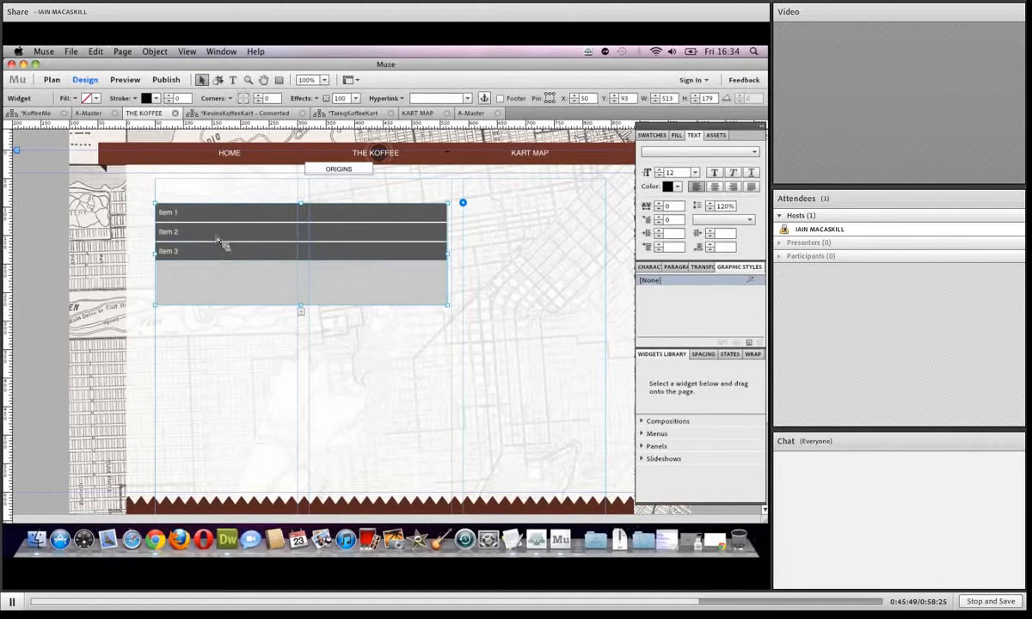
{"action": "left_click", "coordinate": [194, 217]}
{"action": "double_click", "coordinate": [197, 221]}
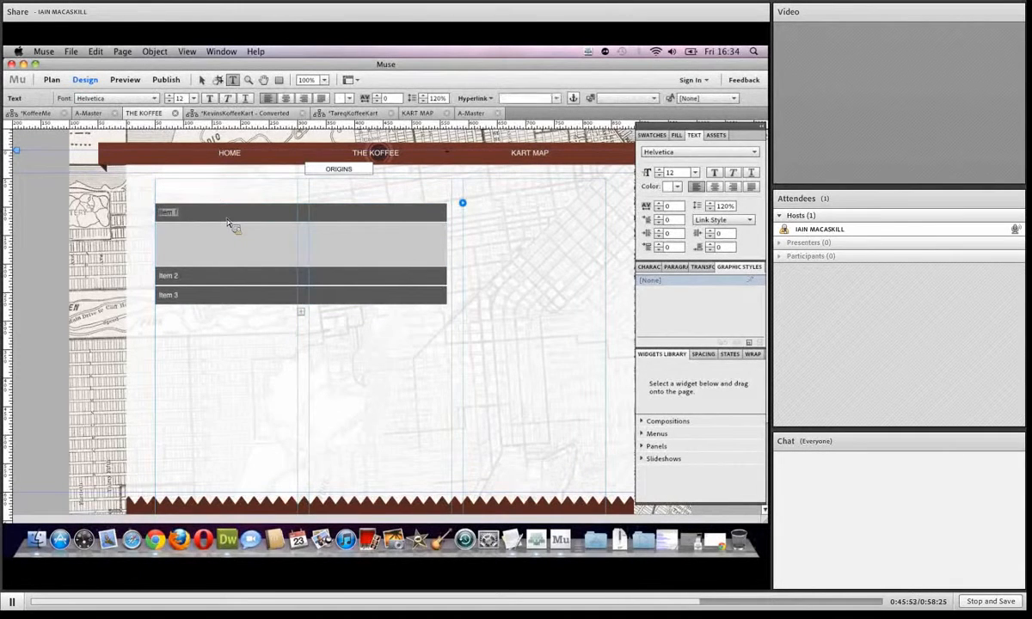
{"action": "type", "text": "THE"}
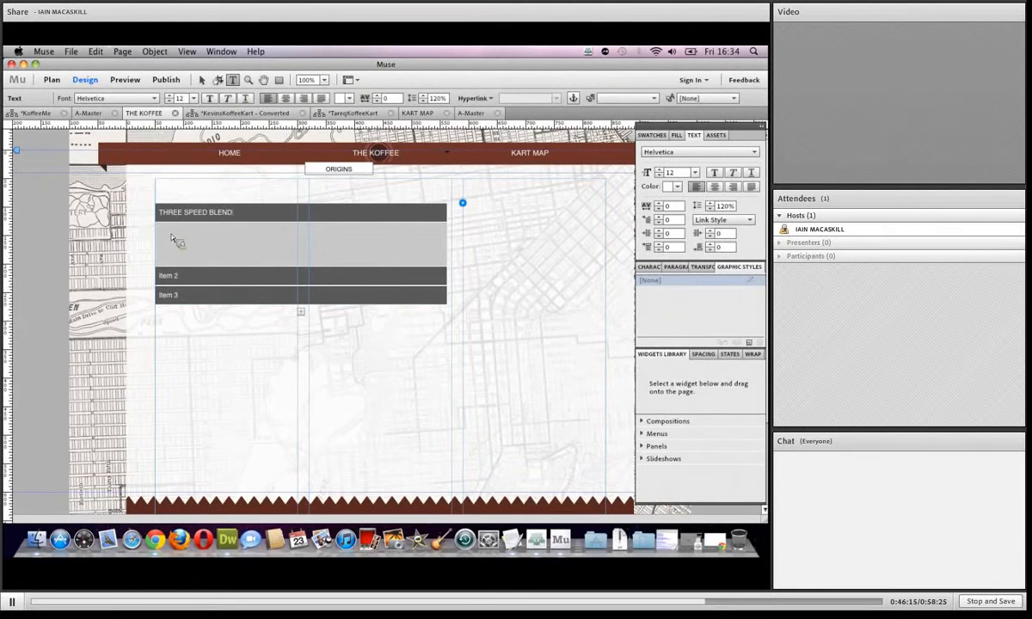
Draw a text frame in the THREE SPEED BLEND panel and enter the heading TASTING NOTES.
{"action": "left_click_drag", "start_coordinate": [170, 230], "coordinate": [430, 258]}
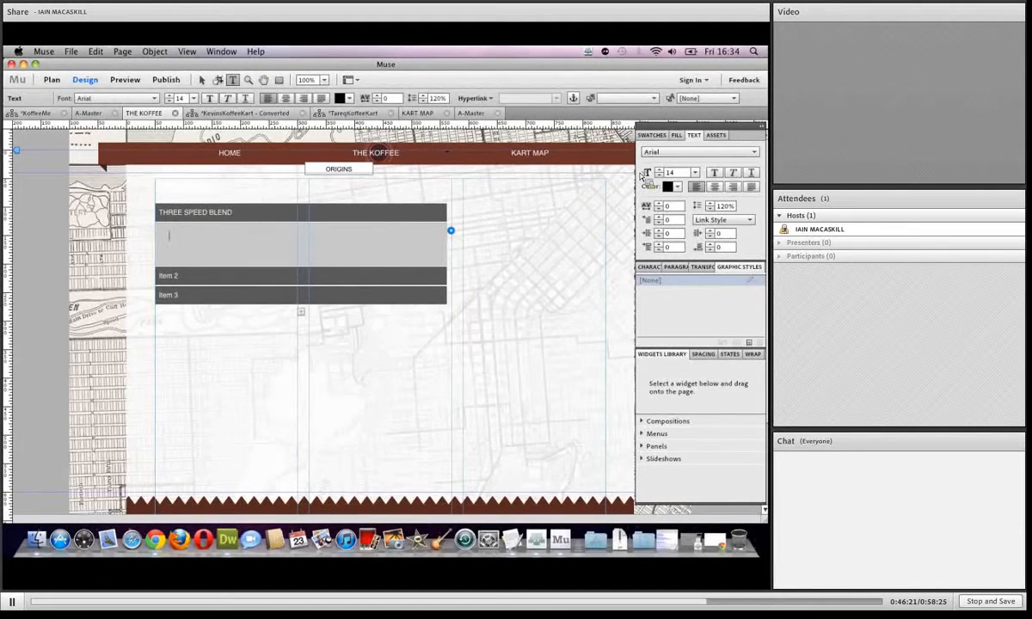
{"action": "type", "text": "TASTING NOTES"}
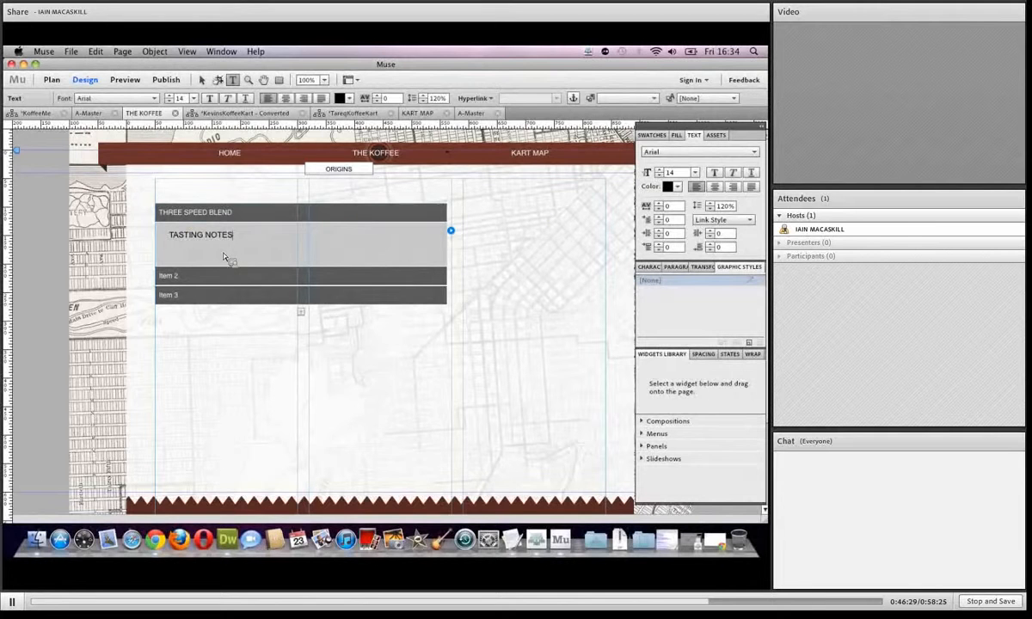
Place the text file TextThreeSpeed.txt from the KevinsKoffeeKart folder into the THREE SPEED BLEND panel.
{"action": "left_click", "coordinate": [71, 51]}
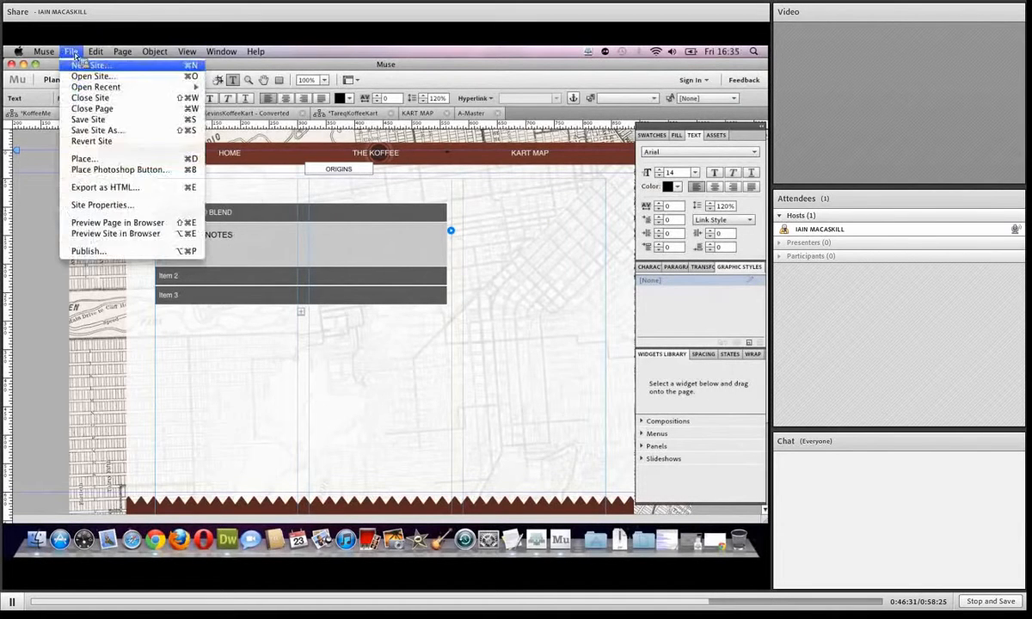
{"action": "left_click", "coordinate": [100, 158]}
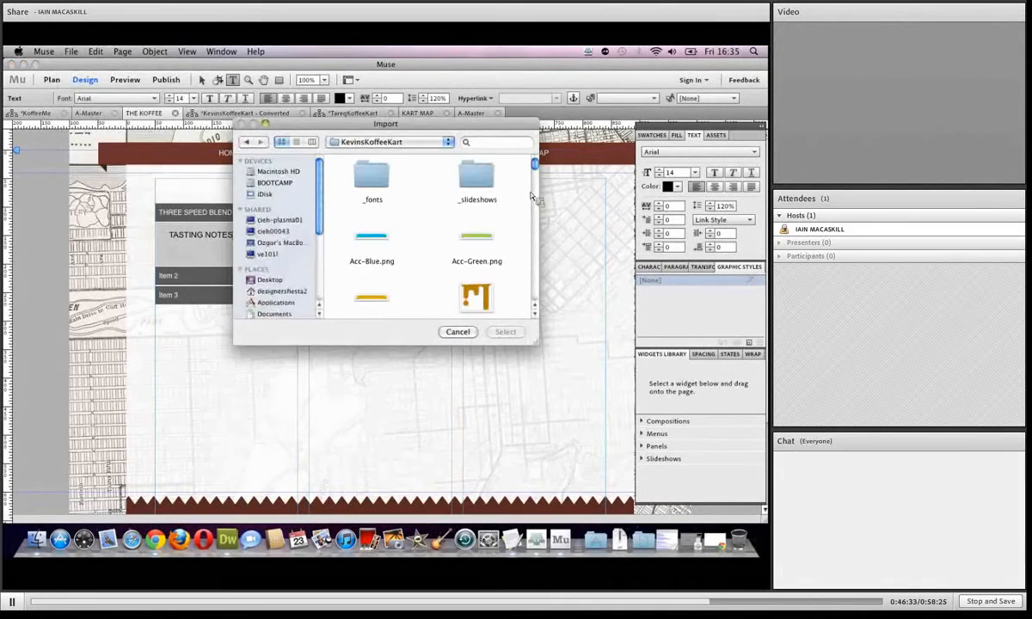
{"action": "scroll", "coordinate": [533, 172], "scroll_direction": "down", "scroll_amount": 2}
{"action": "left_click_drag", "start_coordinate": [539, 171], "coordinate": [532, 287]}
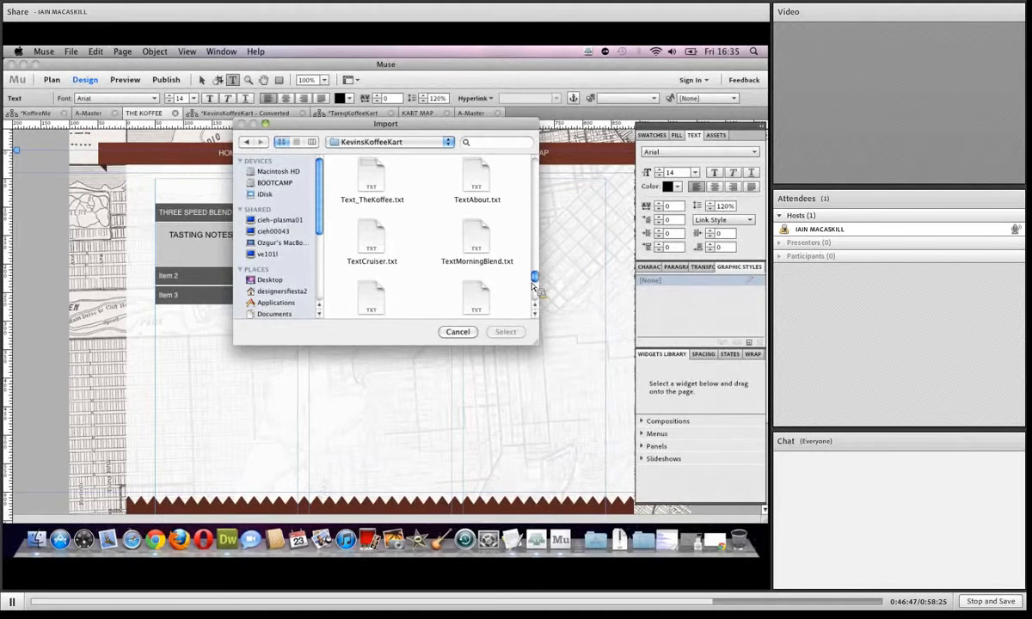
{"action": "left_click_drag", "start_coordinate": [532, 286], "coordinate": [533, 293]}
{"action": "scroll", "coordinate": [533, 290], "scroll_direction": "down", "scroll_amount": 2}
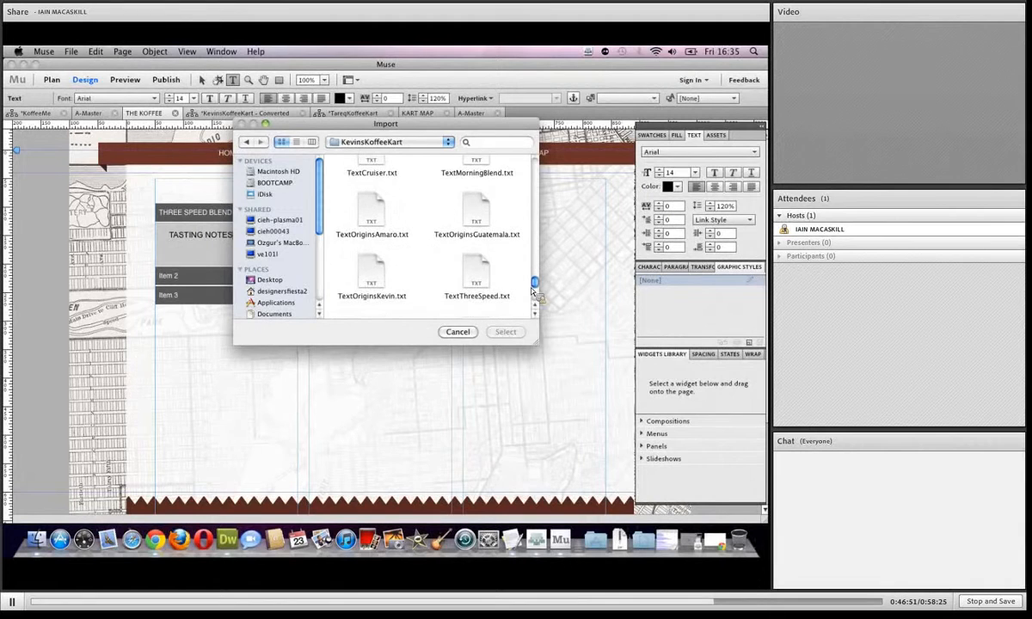
{"action": "left_click", "coordinate": [476, 279]}
{"action": "left_click", "coordinate": [505, 332]}
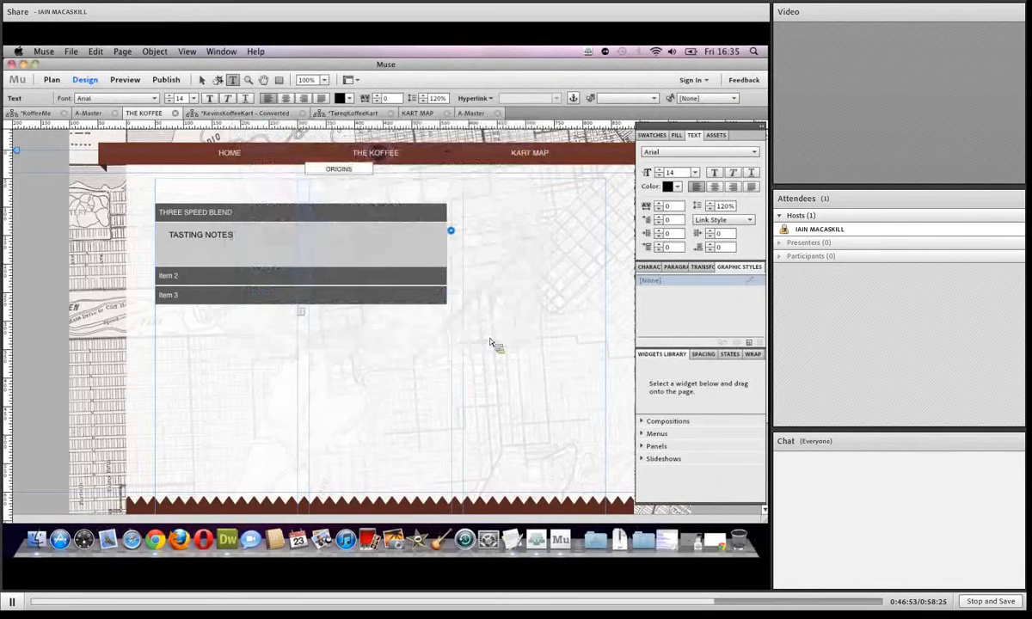
{"action": "left_click", "coordinate": [195, 258]}
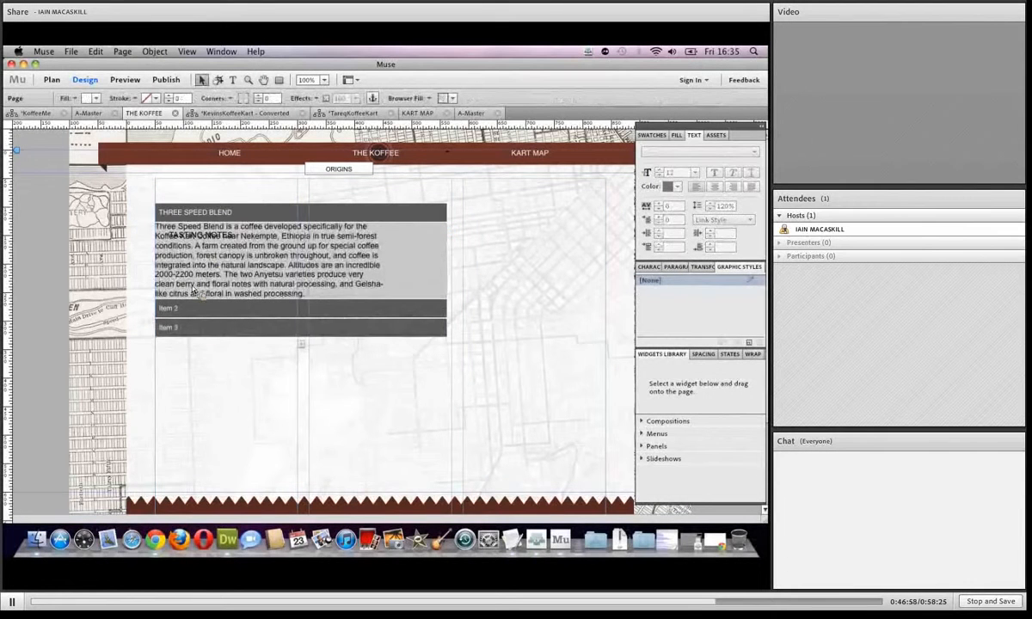
Move the description text below the TASTING NOTES heading at about X 100, Y 194, and extend the panel container to 204 px high.
{"action": "left_click_drag", "start_coordinate": [261, 263], "coordinate": [277, 313]}
{"action": "left_click", "coordinate": [245, 291]}
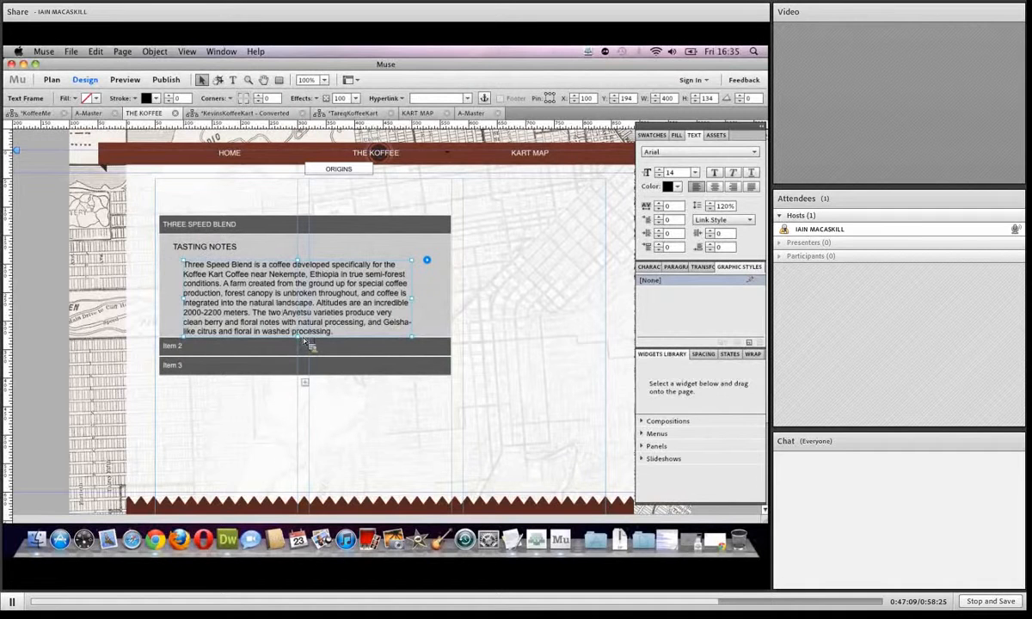
{"action": "left_click_drag", "start_coordinate": [304, 342], "coordinate": [273, 235]}
{"action": "left_click", "coordinate": [299, 356]}
{"action": "left_click", "coordinate": [284, 322]}
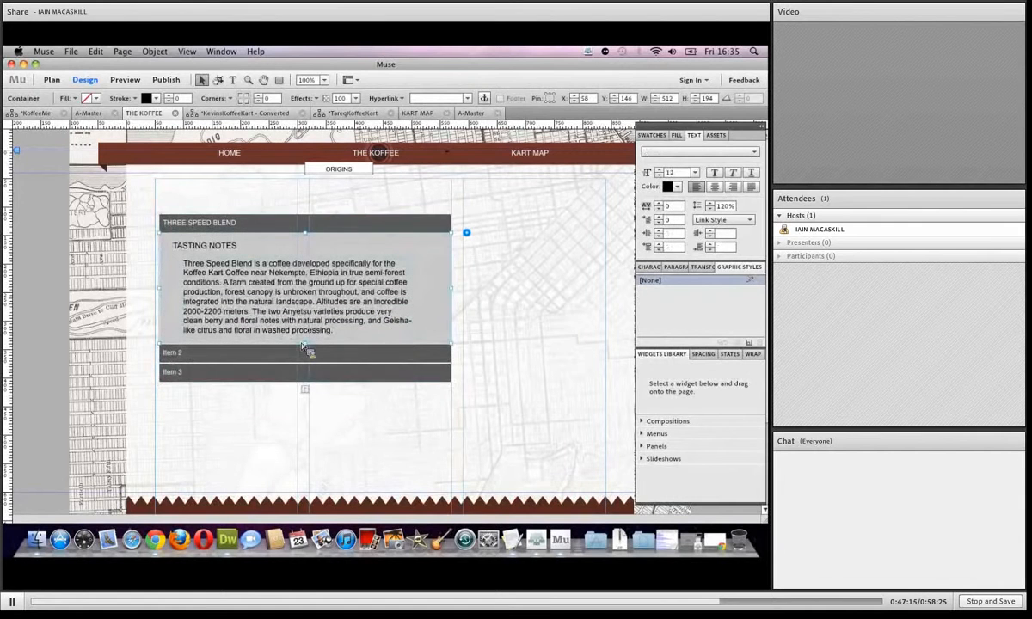
{"action": "left_click_drag", "start_coordinate": [304, 343], "coordinate": [298, 364]}
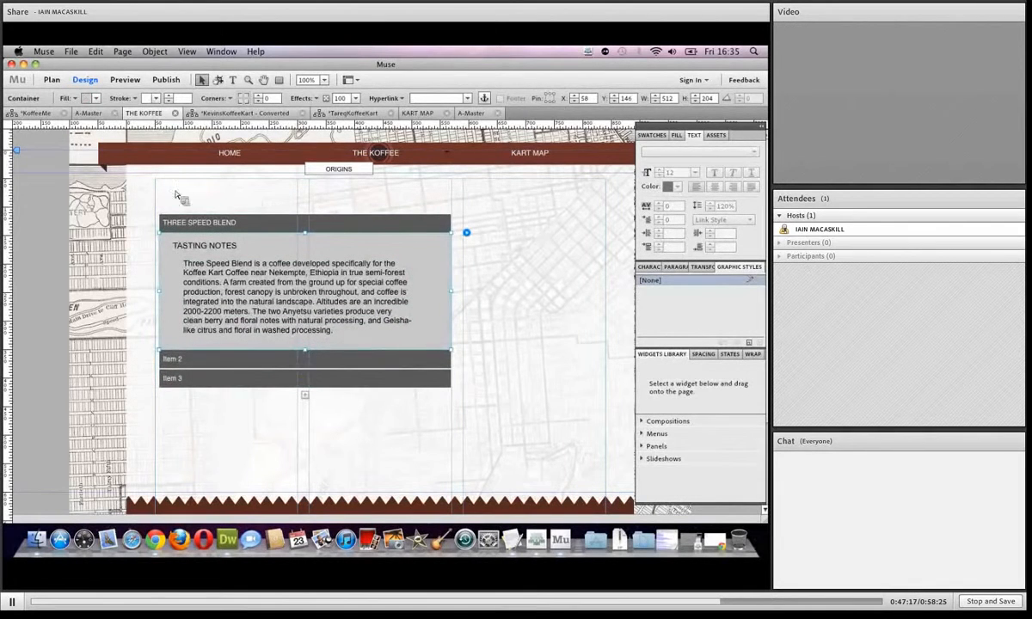
Preview the page, test the accordion with the THREE SPEED BLEND content, and return to the page design.
{"action": "left_click", "coordinate": [129, 80]}
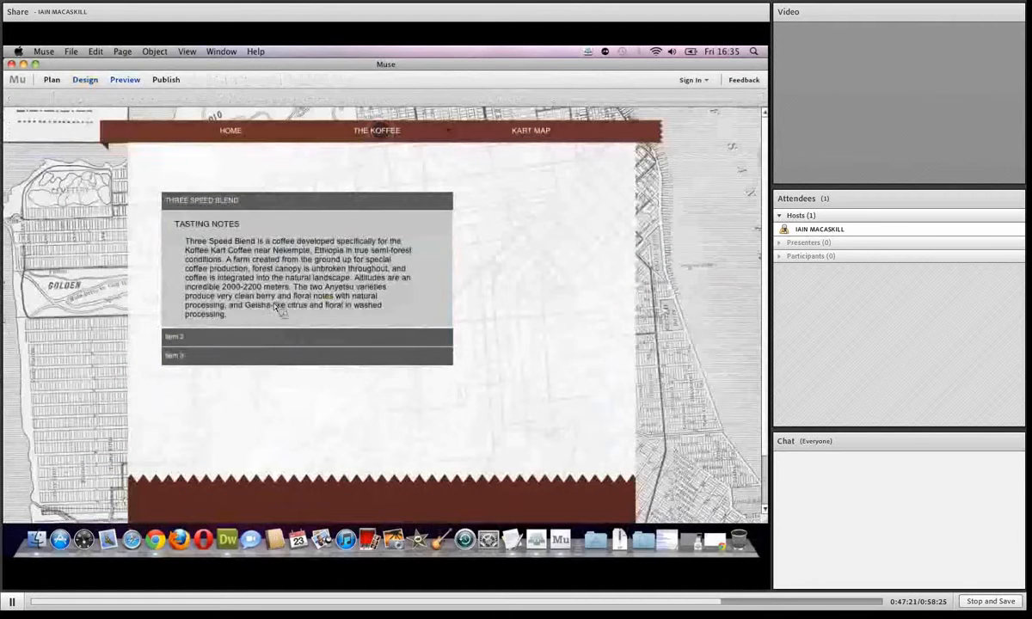
{"action": "left_click", "coordinate": [236, 336]}
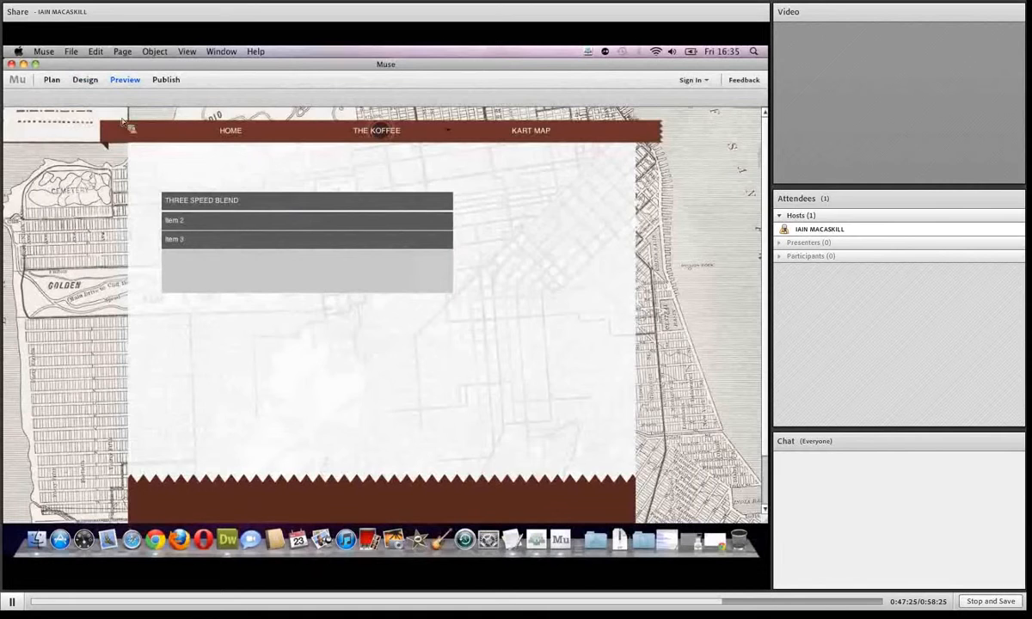
{"action": "left_click", "coordinate": [91, 81]}
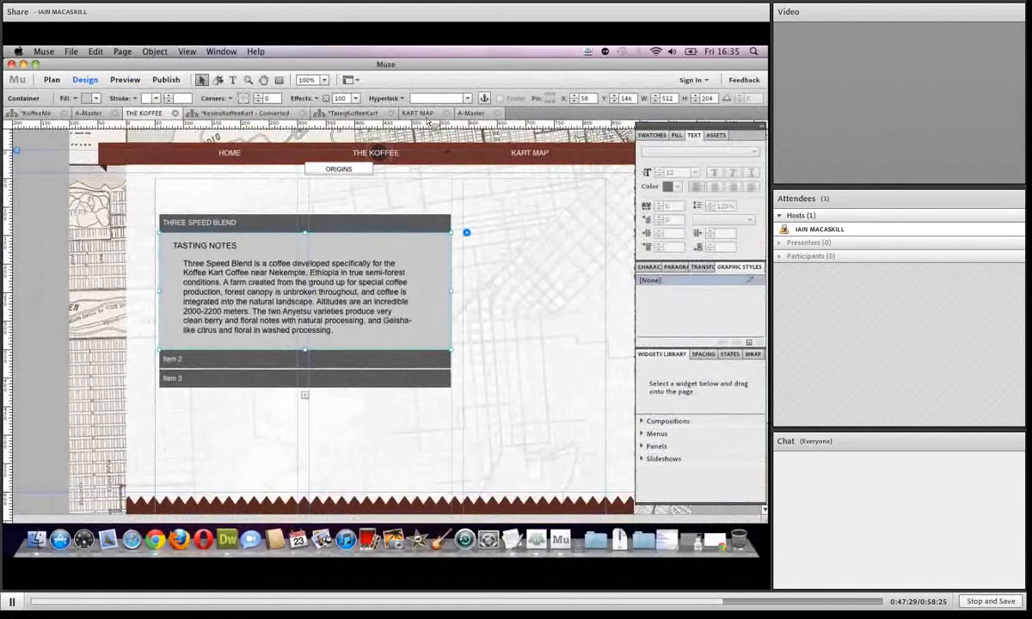
Open THE KOFFEE page of the TareqKoffeeKart site and preview how its styled accordion switches between the three blend panels.
{"action": "left_click", "coordinate": [344, 114]}
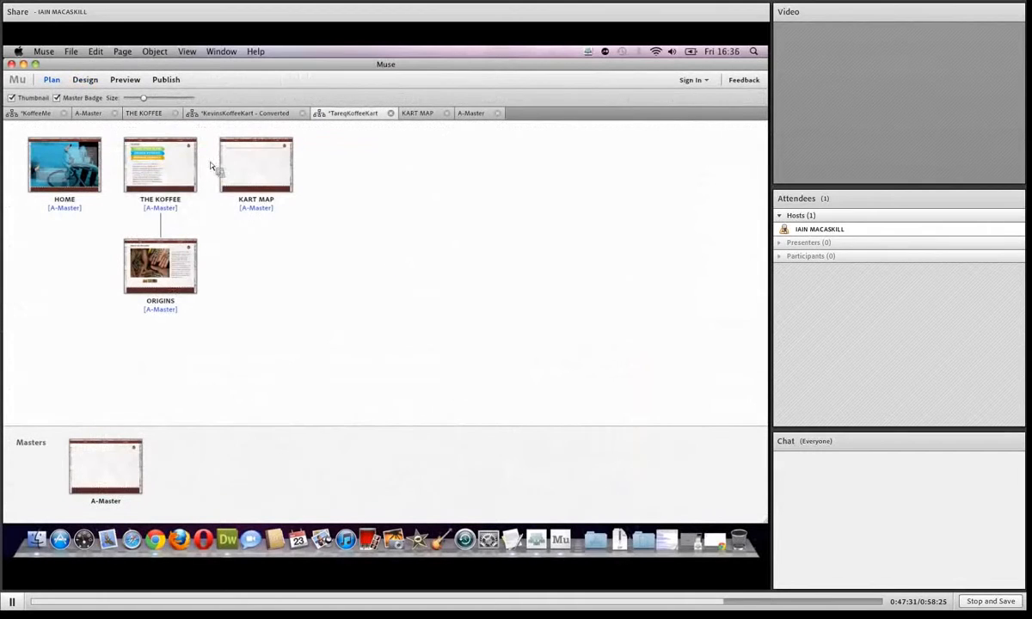
{"action": "mouse_move", "coordinate": [169, 157]}
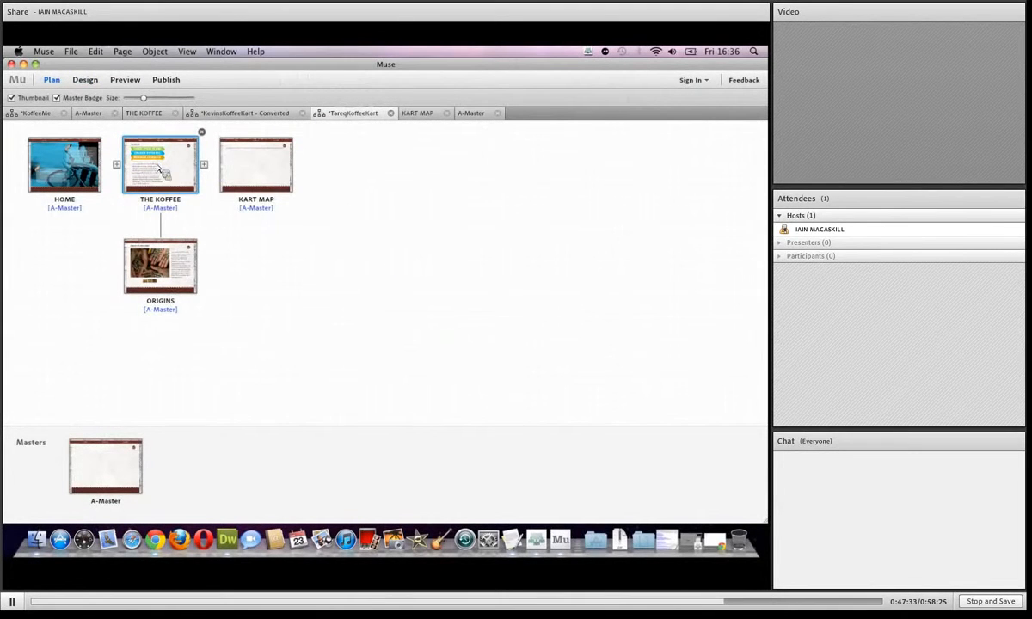
{"action": "double_click", "coordinate": [164, 175]}
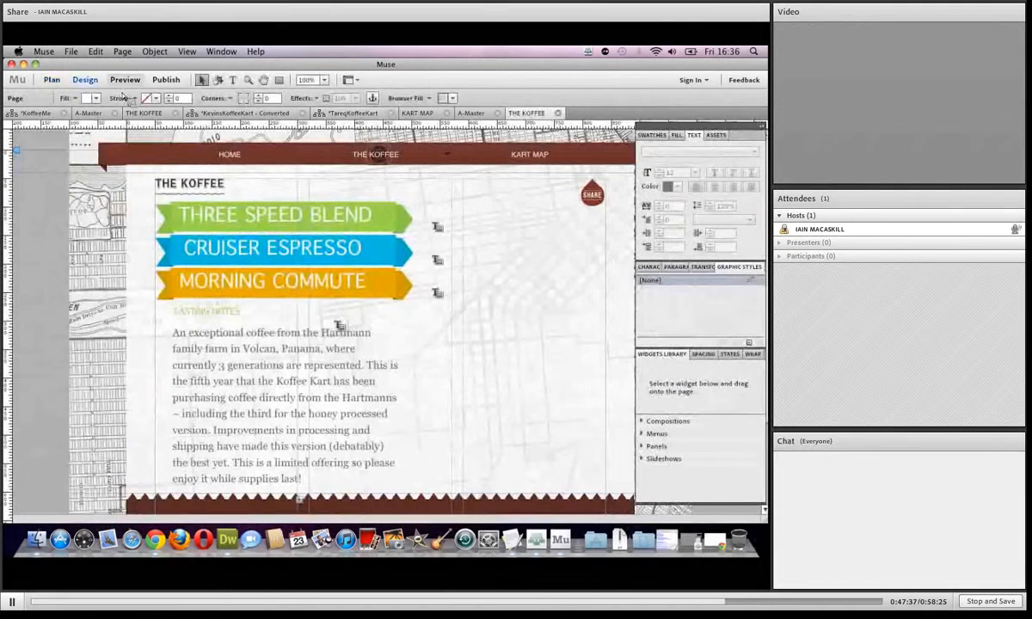
{"action": "left_click", "coordinate": [124, 82]}
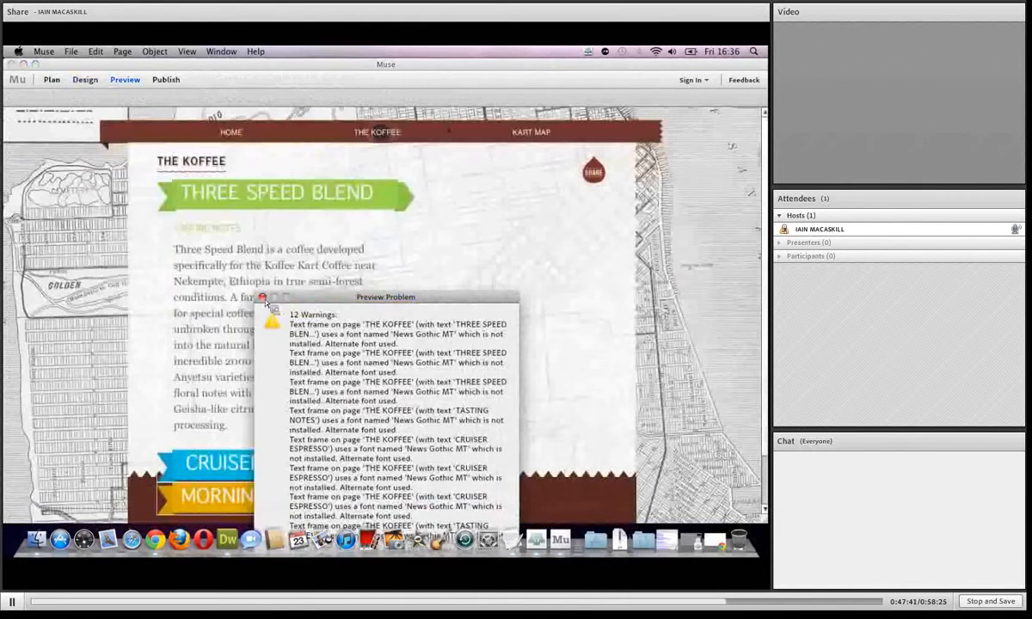
{"action": "left_click", "coordinate": [262, 297]}
{"action": "left_click", "coordinate": [274, 464]}
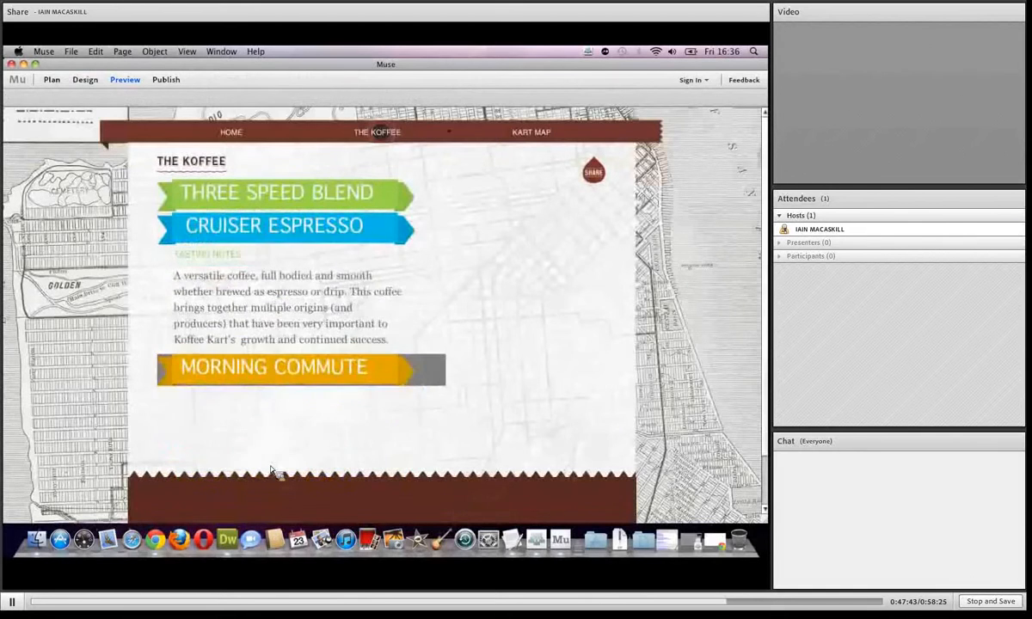
{"action": "left_click", "coordinate": [270, 369]}
{"action": "left_click", "coordinate": [299, 233]}
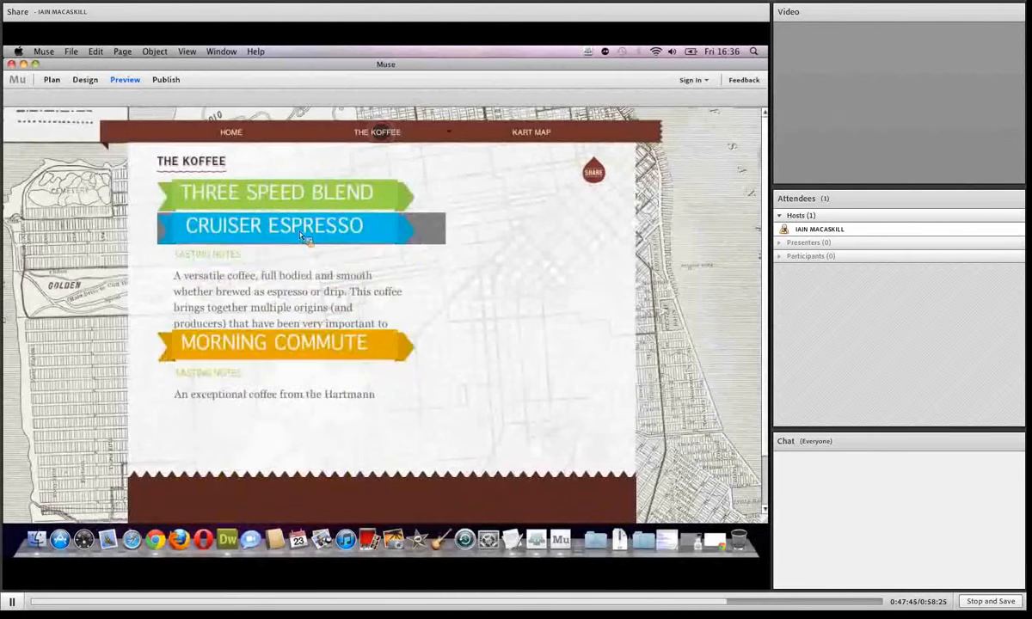
{"action": "left_click", "coordinate": [295, 196]}
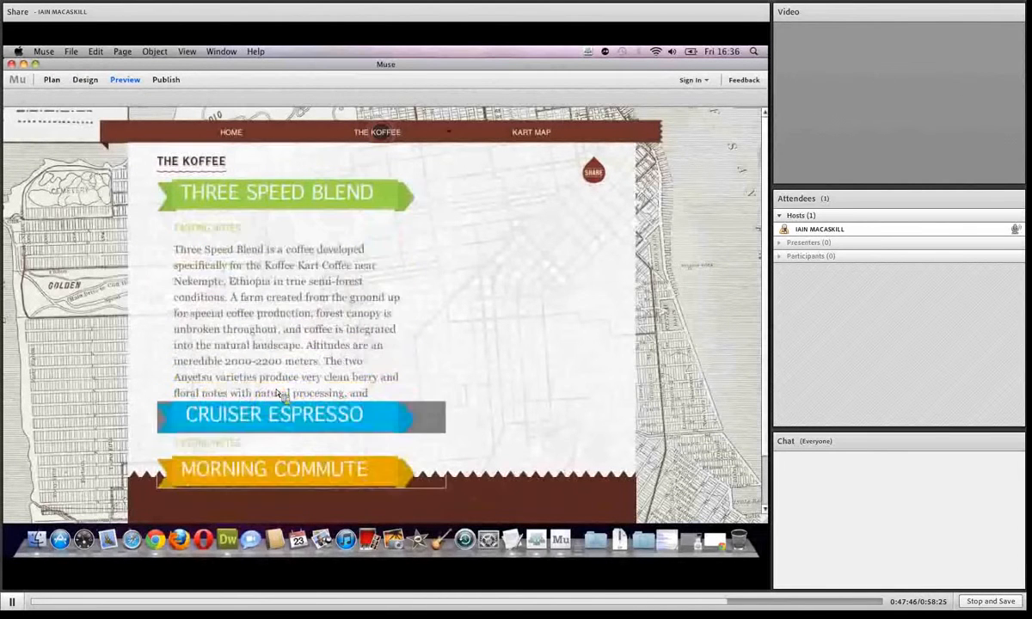
Leave the TareqKoffeeKart preview and return to the design of the KoffeeMe site's THE KOFFEE page.
{"action": "left_click", "coordinate": [86, 80]}
{"action": "left_click", "coordinate": [58, 83]}
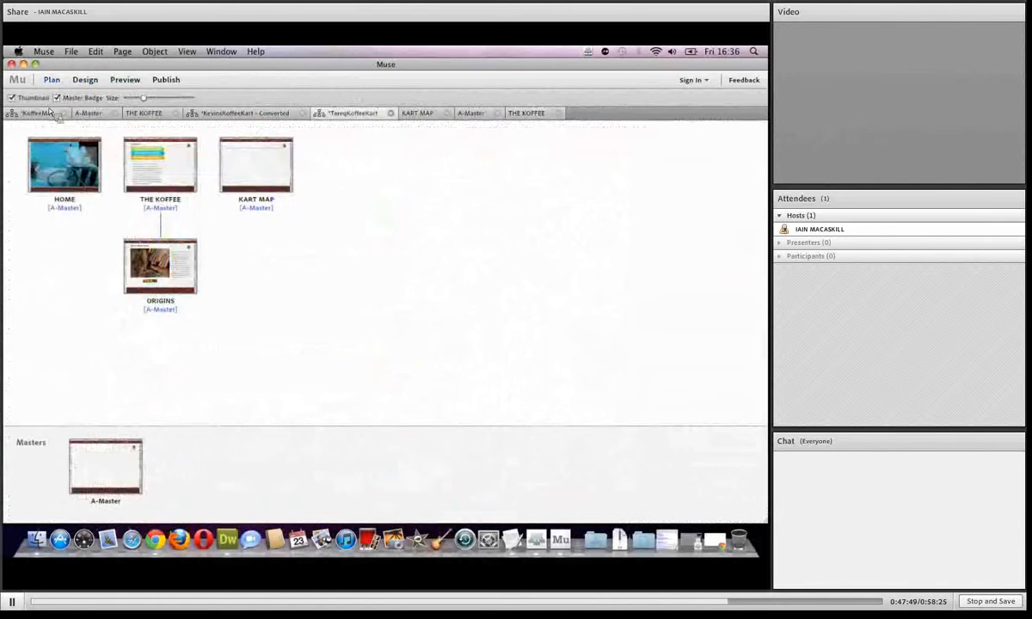
{"action": "double_click", "coordinate": [156, 174]}
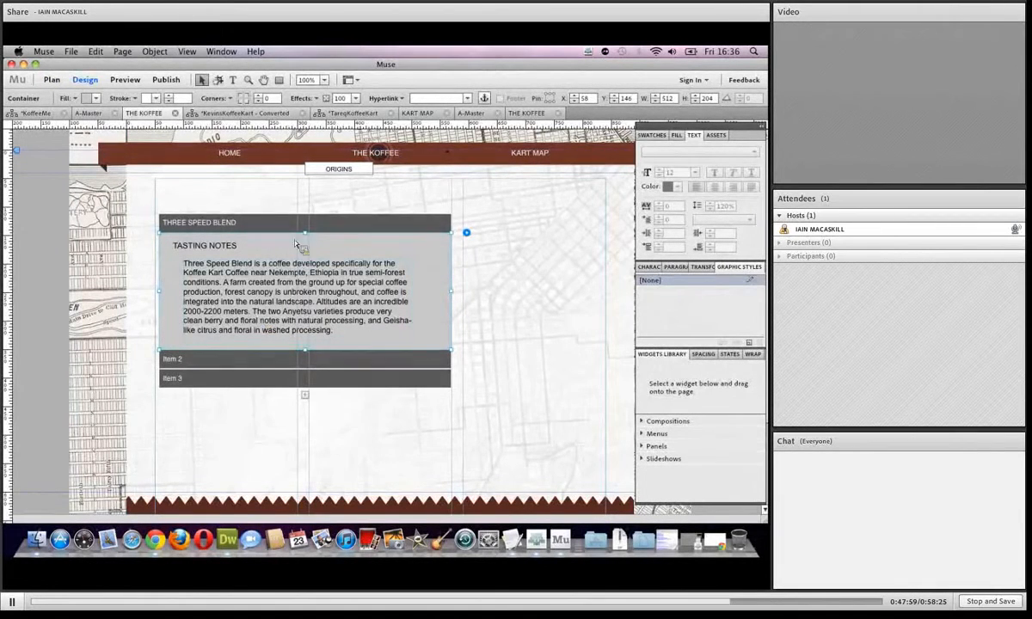
Select the THREE SPEED BLEND label text and look through the available system fonts for News Gothic.
{"action": "left_click", "coordinate": [233, 227]}
{"action": "double_click", "coordinate": [233, 227]}
{"action": "triple_click", "coordinate": [226, 220]}
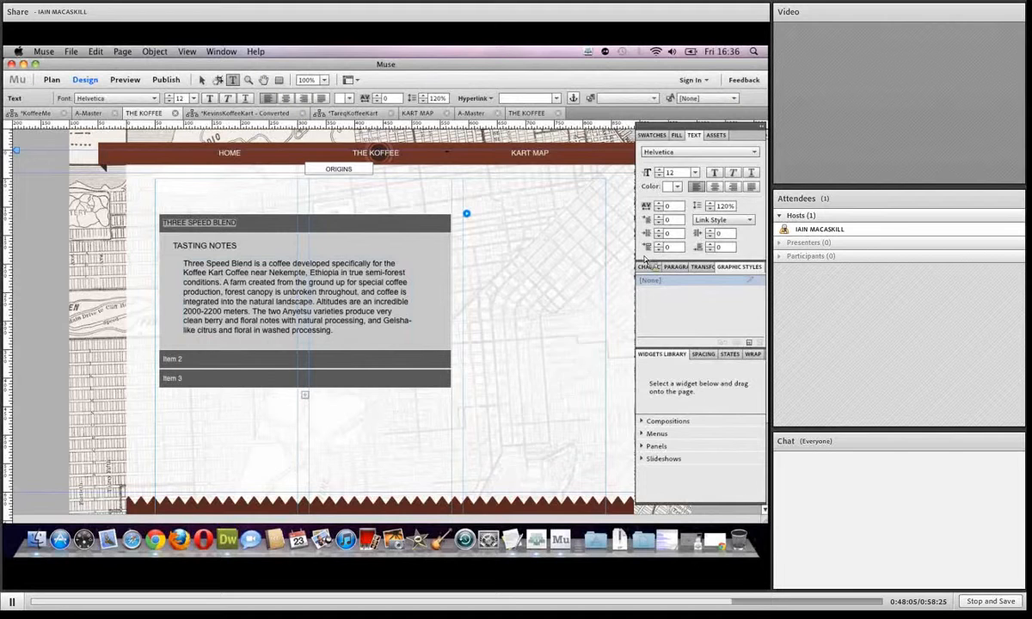
{"action": "left_click", "coordinate": [681, 153]}
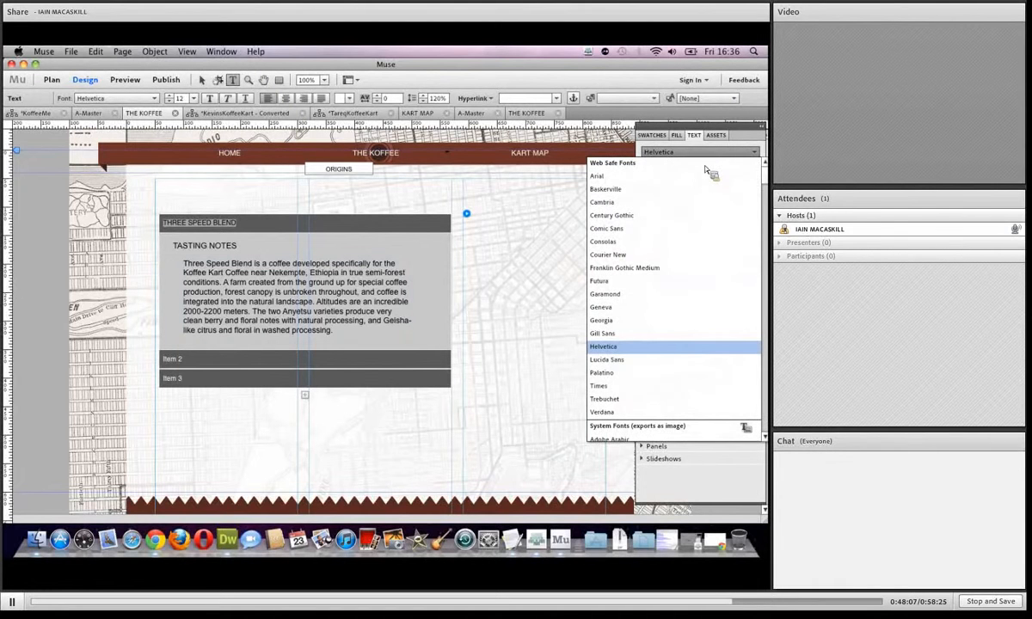
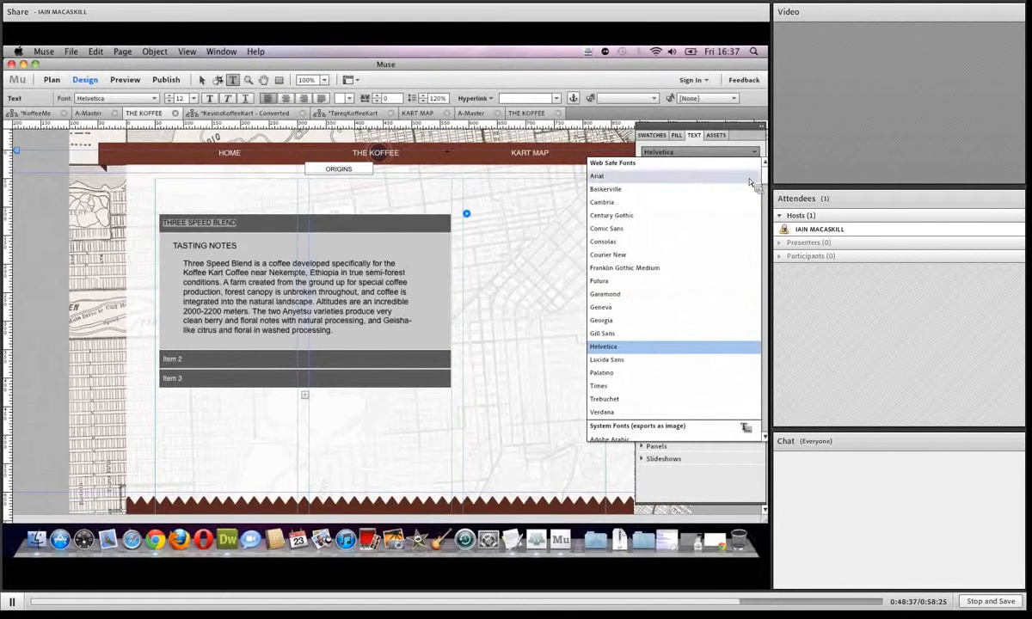
{"action": "scroll", "coordinate": [746, 428], "scroll_direction": "down", "scroll_amount": 10}
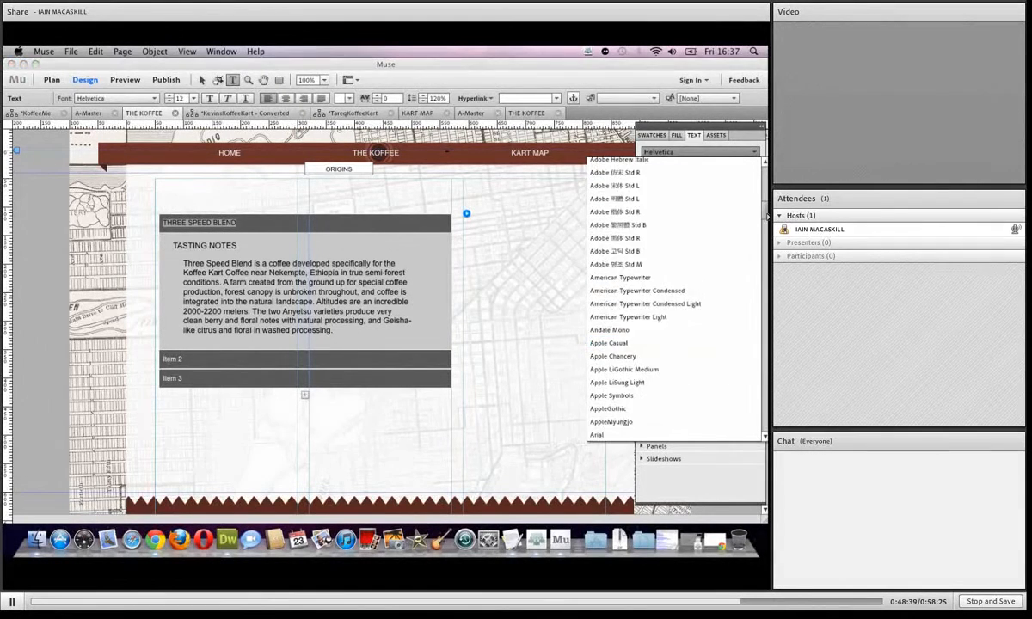
{"action": "left_click_drag", "start_coordinate": [766, 217], "coordinate": [756, 333]}
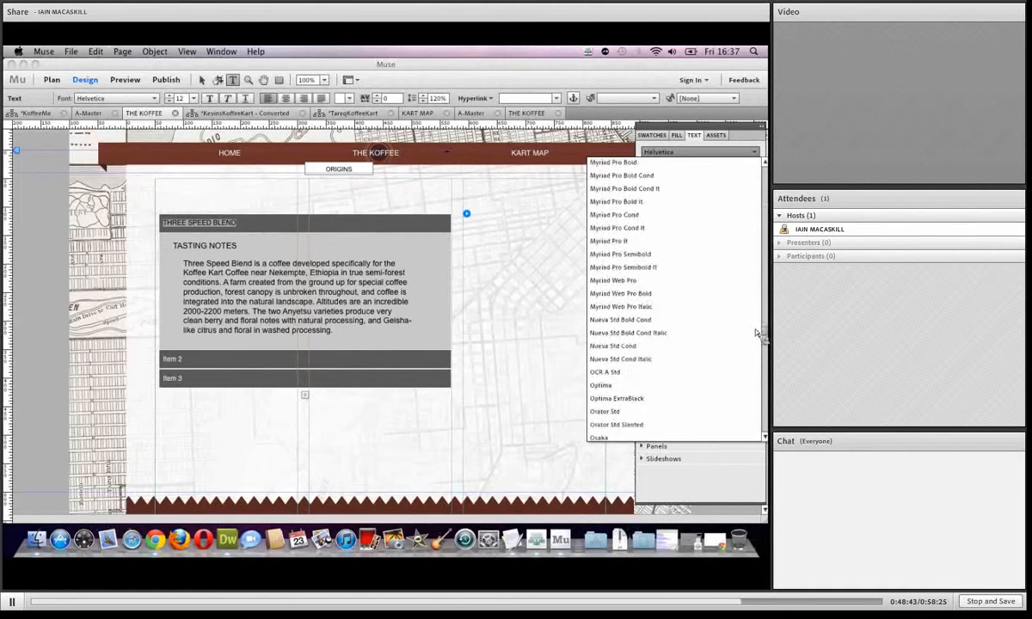
{"action": "scroll", "coordinate": [756, 335], "scroll_direction": "up", "scroll_amount": 3}
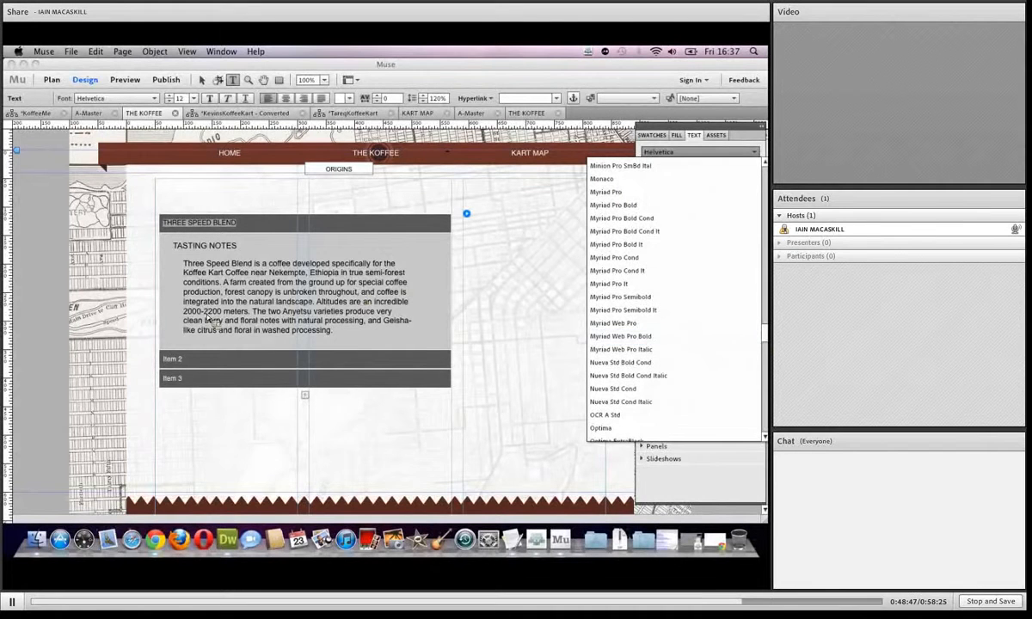
Switch to Finder and open the _fonts folder inside Designers Fiesta2, Muse, KevinsKoffeeKart_forReviewers, KevinsKoffeeKart.
{"action": "key", "text": "F11"}
{"action": "left_click", "coordinate": [249, 169]}
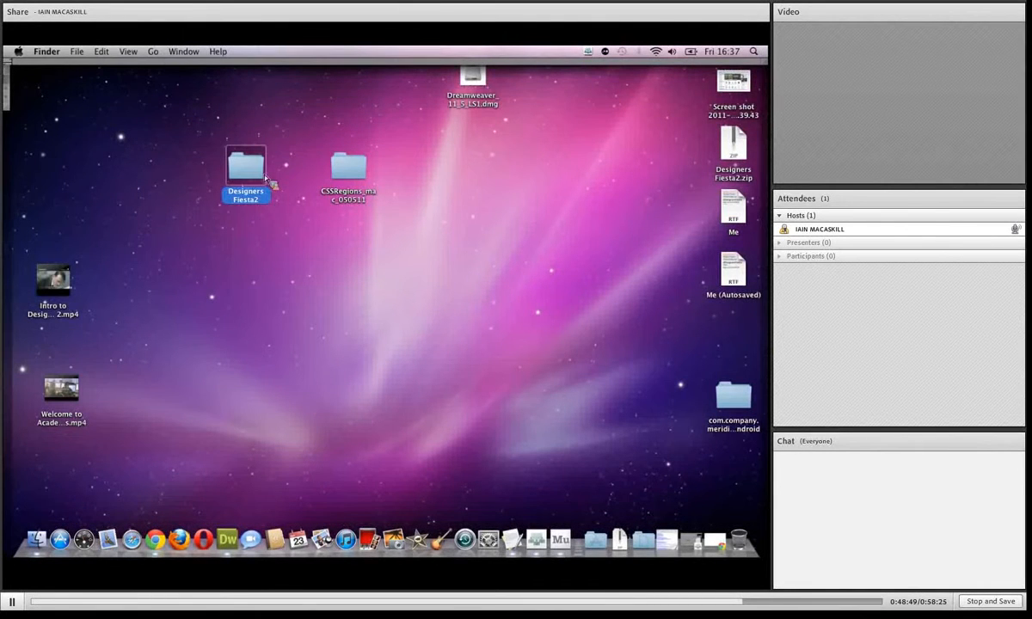
{"action": "double_click", "coordinate": [237, 167]}
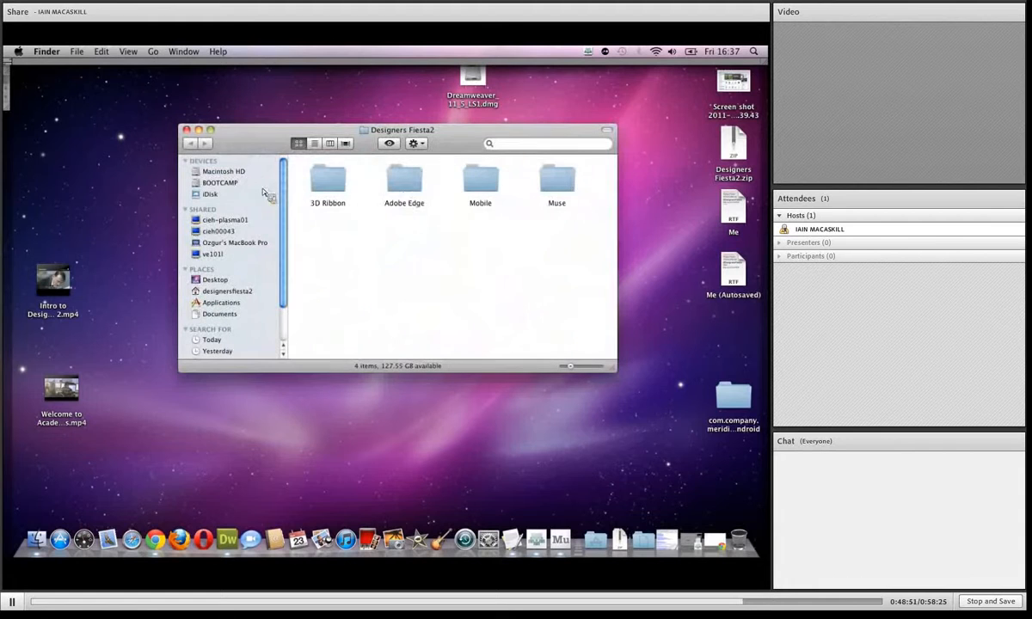
{"action": "left_click", "coordinate": [551, 181]}
{"action": "double_click", "coordinate": [550, 181]}
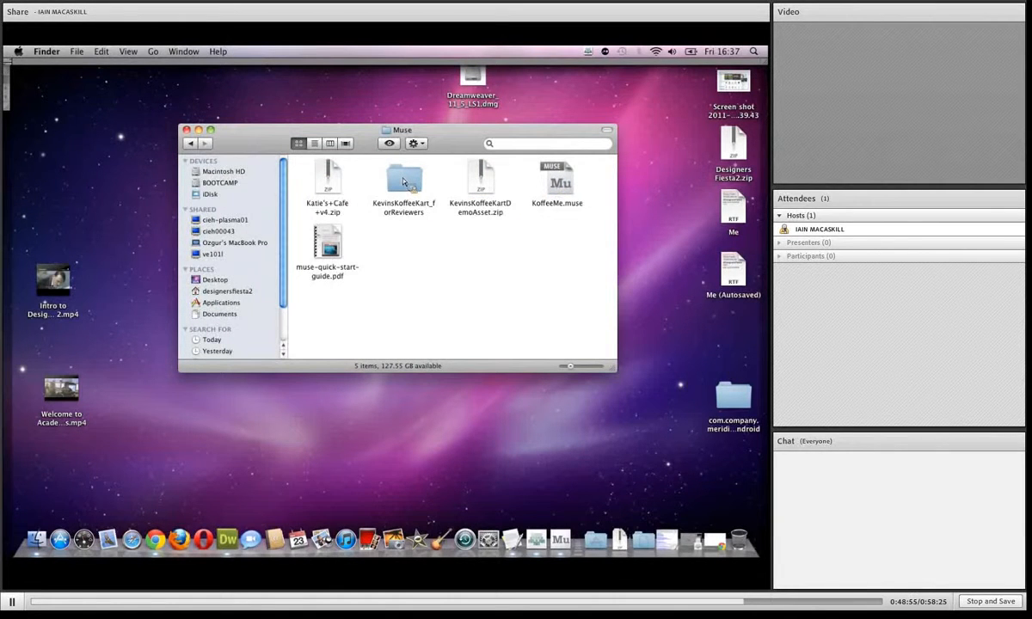
{"action": "double_click", "coordinate": [404, 181]}
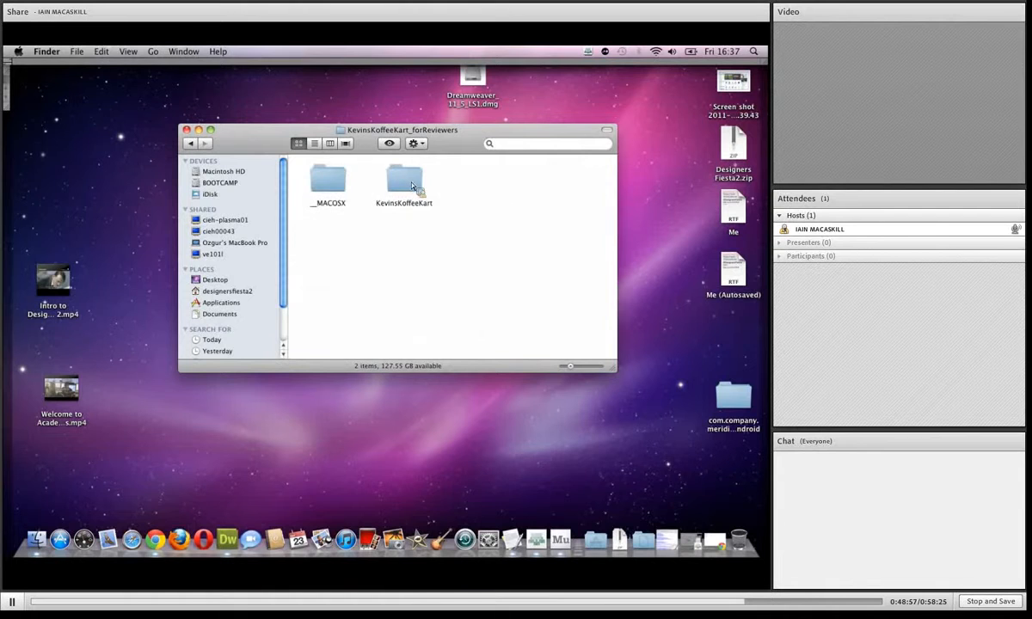
{"action": "double_click", "coordinate": [411, 186]}
{"action": "double_click", "coordinate": [336, 187]}
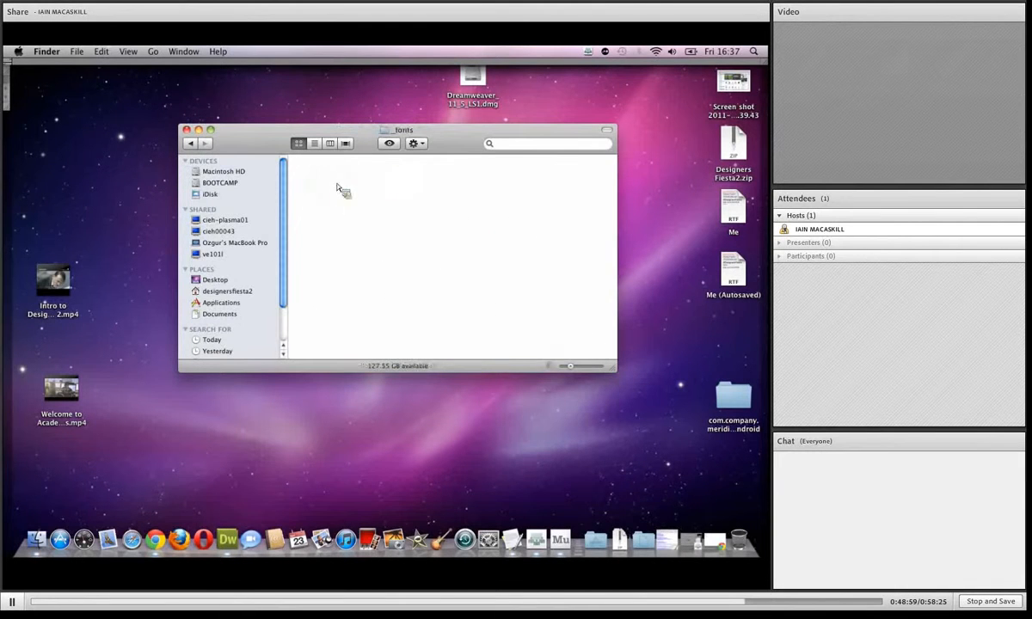
Install the fonts news_gothic_condensed.ttf and NewsGothicStd-Bold.otf with Font Book.
{"action": "double_click", "coordinate": [329, 184]}
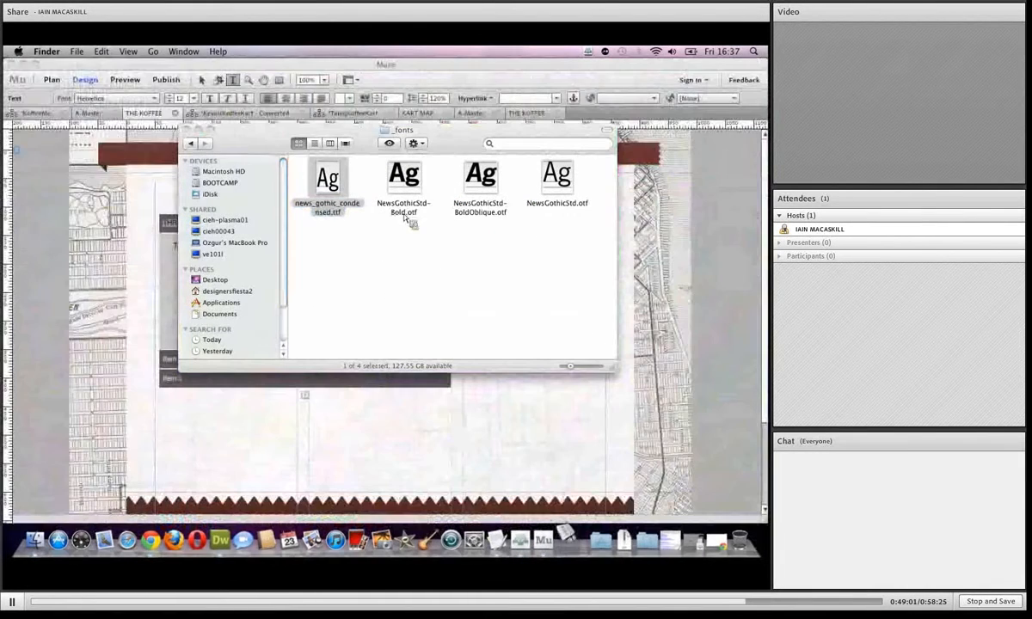
{"action": "key", "text": "Return"}
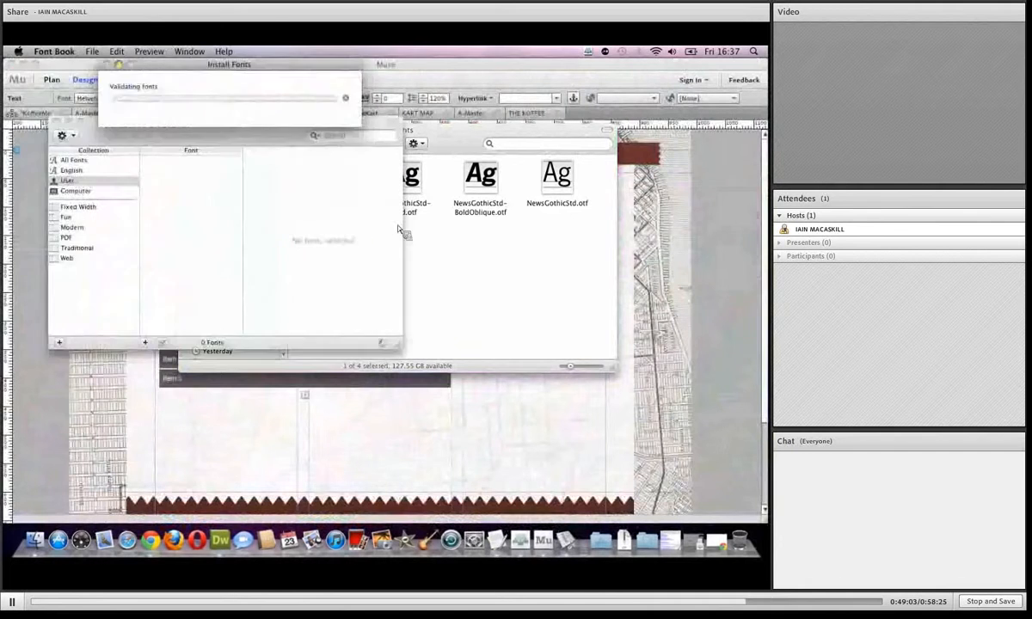
{"action": "double_click", "coordinate": [411, 192]}
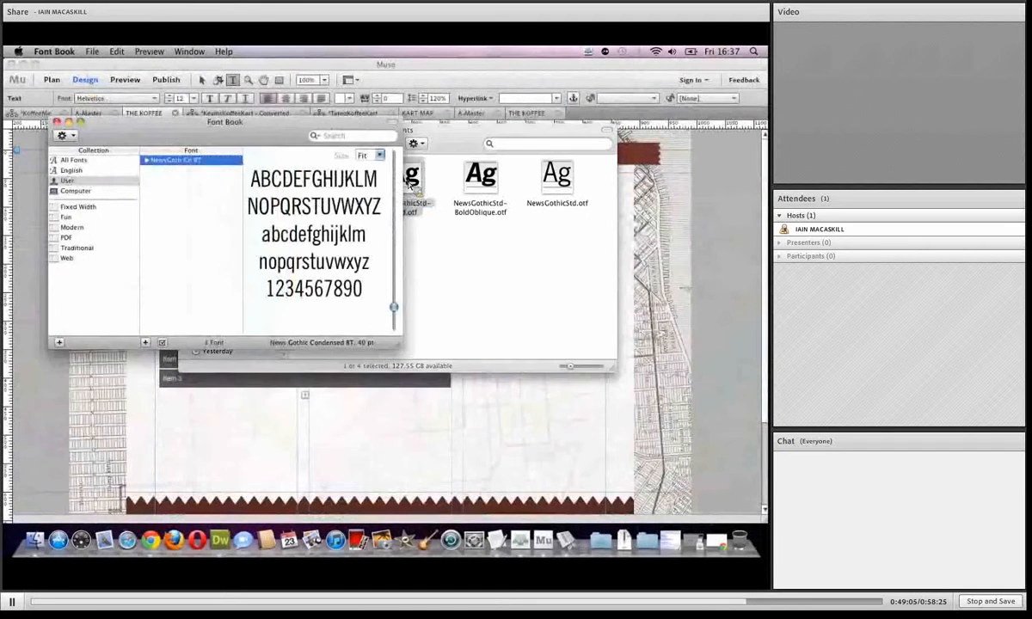
{"action": "left_click", "coordinate": [195, 270]}
Install the fonts NewsGothicStd-BoldOblique.otf and NewsGothicStd.otf with Font Book.
{"action": "left_click", "coordinate": [482, 242]}
{"action": "left_click", "coordinate": [481, 181]}
{"action": "double_click", "coordinate": [482, 187]}
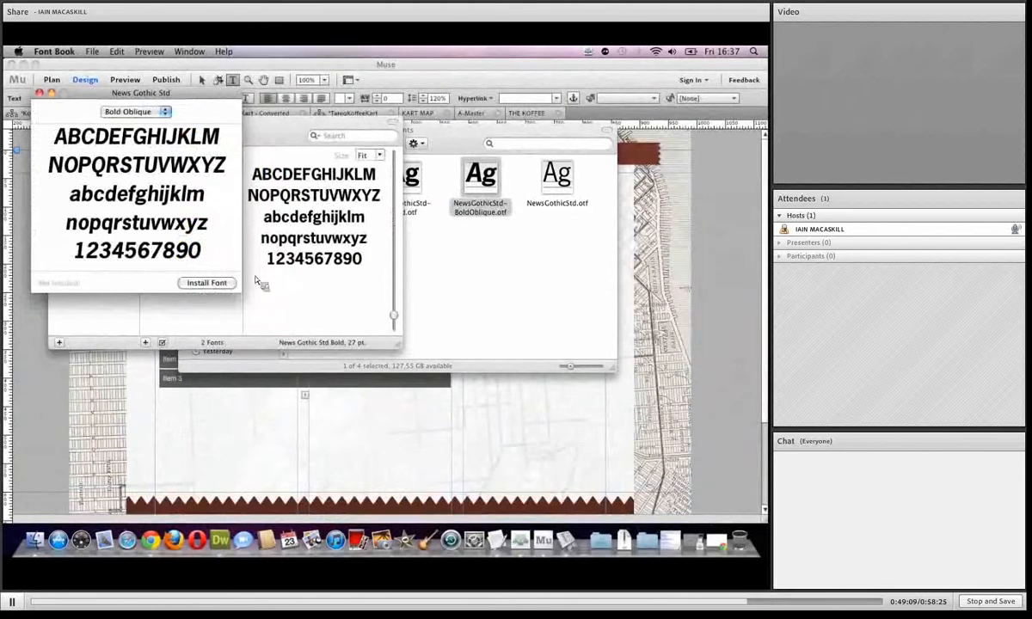
{"action": "left_click", "coordinate": [206, 280]}
{"action": "left_click", "coordinate": [507, 247]}
{"action": "double_click", "coordinate": [557, 180]}
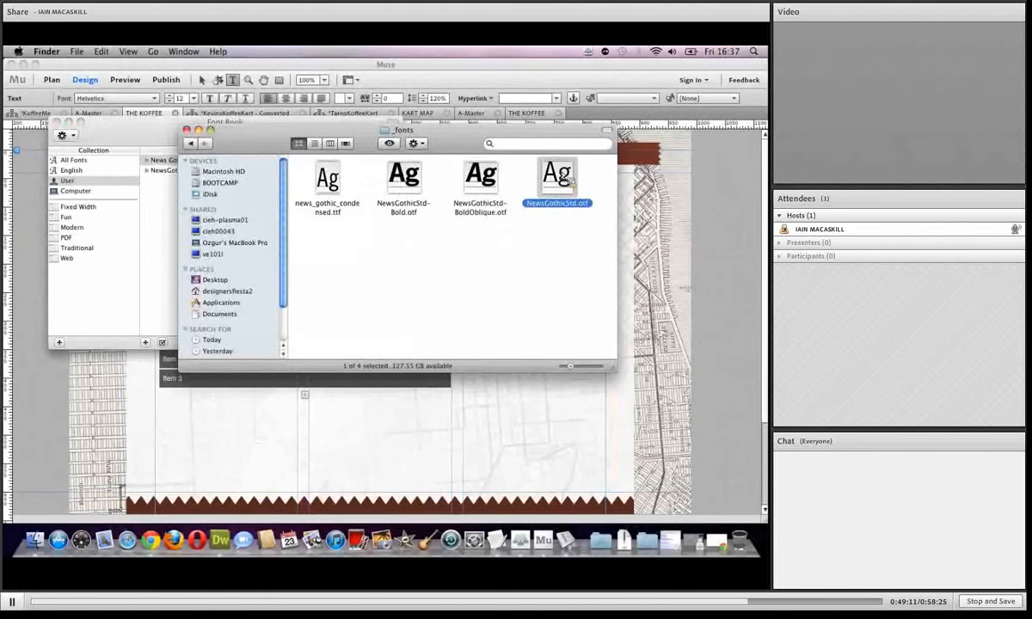
{"action": "left_click", "coordinate": [242, 297]}
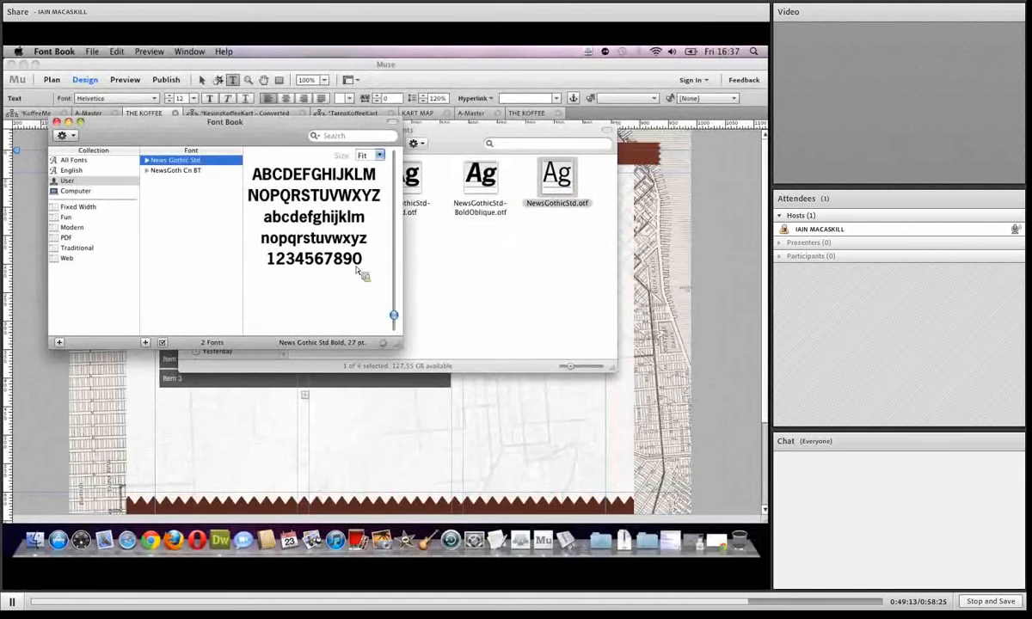
Return to Muse and look for the newly installed News Gothic fonts among the system fonts.
{"action": "left_click", "coordinate": [625, 222]}
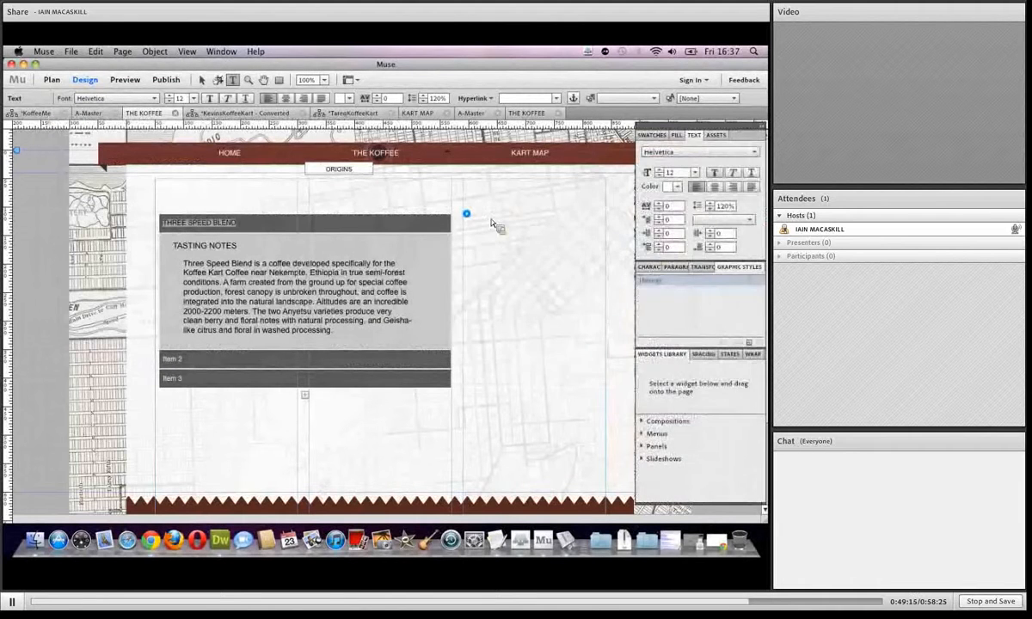
{"action": "left_click", "coordinate": [723, 152]}
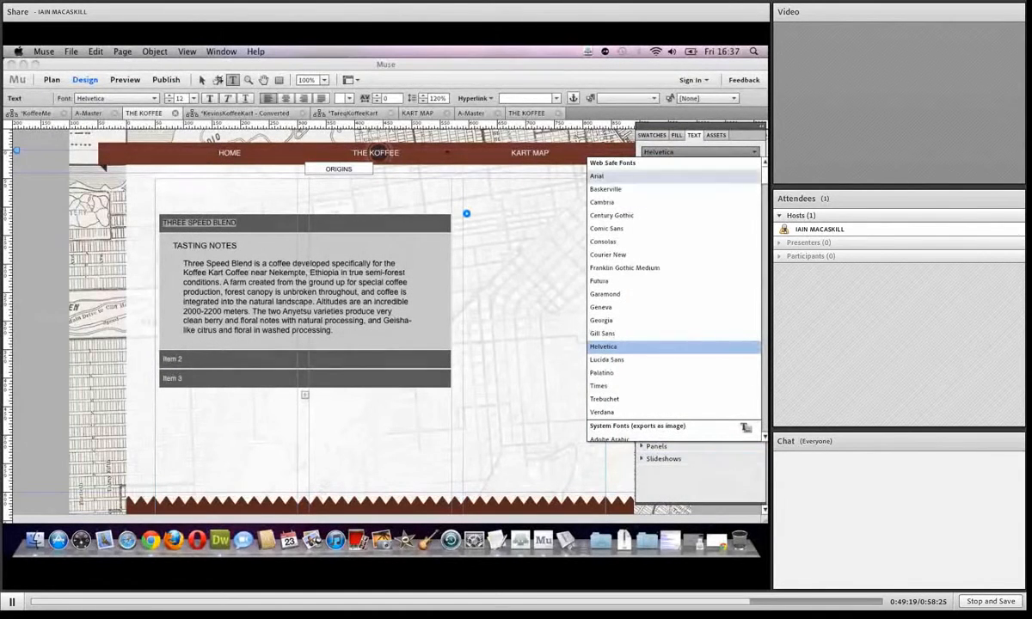
{"action": "scroll", "coordinate": [761, 227], "scroll_direction": "down", "scroll_amount": 10}
{"action": "left_click_drag", "start_coordinate": [765, 228], "coordinate": [760, 277]}
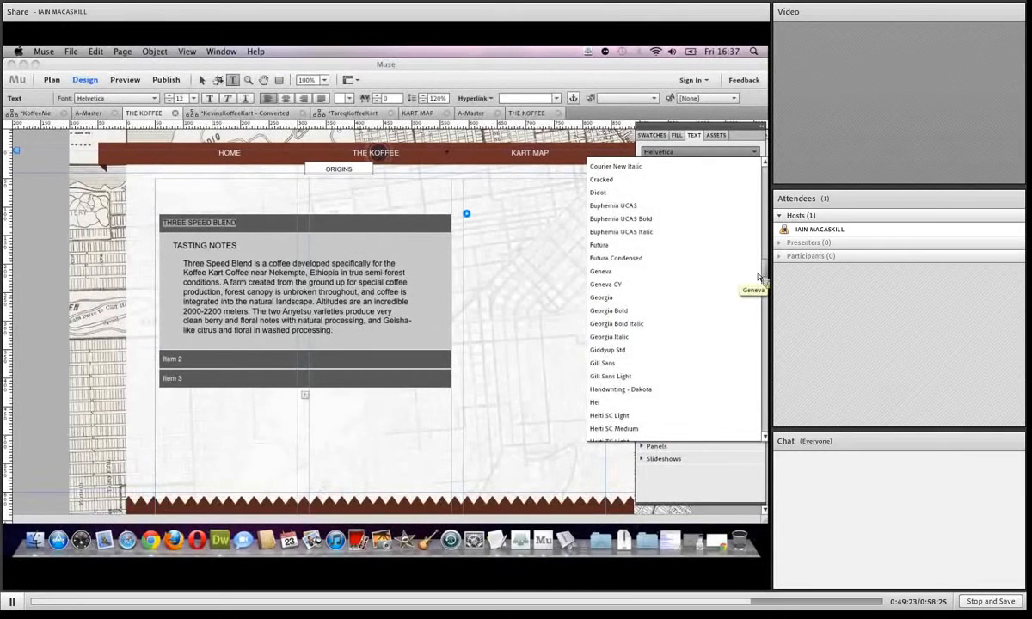
{"action": "scroll", "coordinate": [759, 276], "scroll_direction": "down", "scroll_amount": 2}
{"action": "mouse_move", "coordinate": [758, 278]}
{"action": "left_mouse_down"}
{"action": "mouse_move", "coordinate": [756, 292]}
{"action": "mouse_move", "coordinate": [757, 275]}
{"action": "left_mouse_up"}
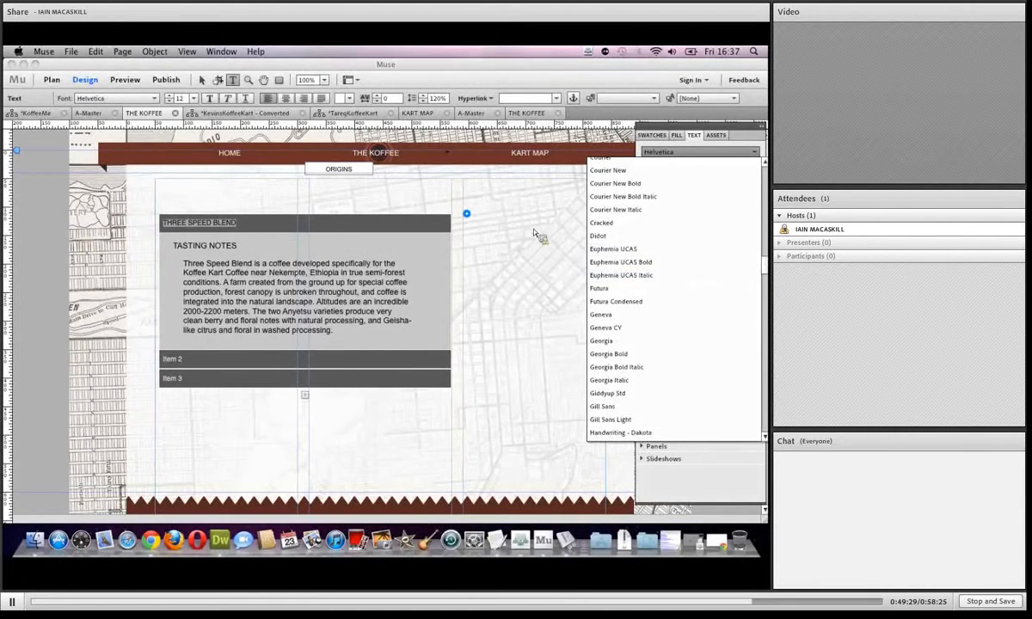
{"action": "left_click", "coordinate": [475, 256]}
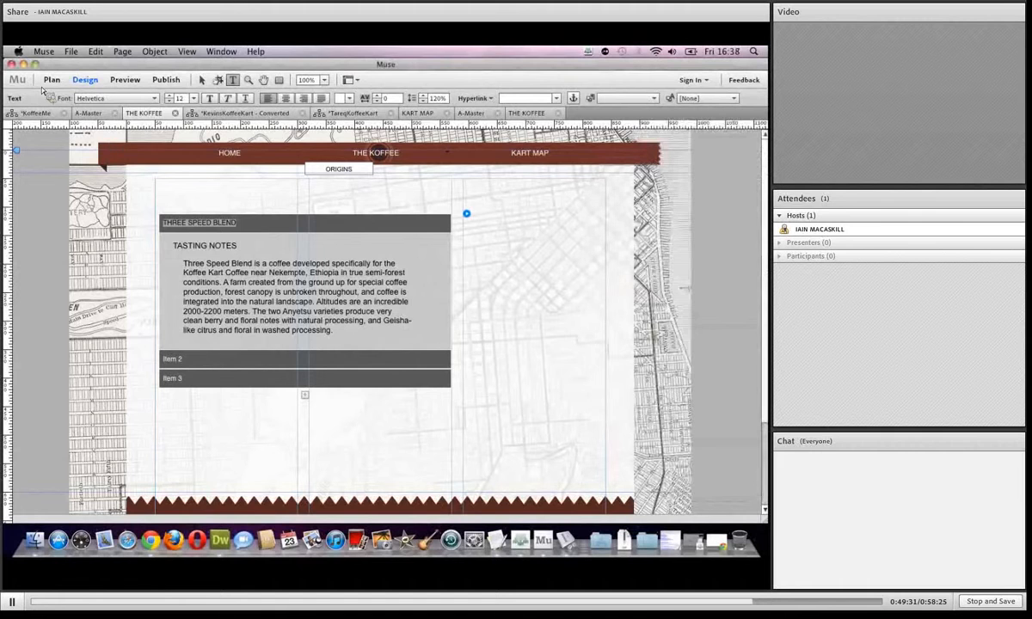
Save the KoffeeMe site and quit Muse, discarding the changes to the KevinsKoffeeKart and TareqKoffeeKart sites.
{"action": "left_click", "coordinate": [71, 52]}
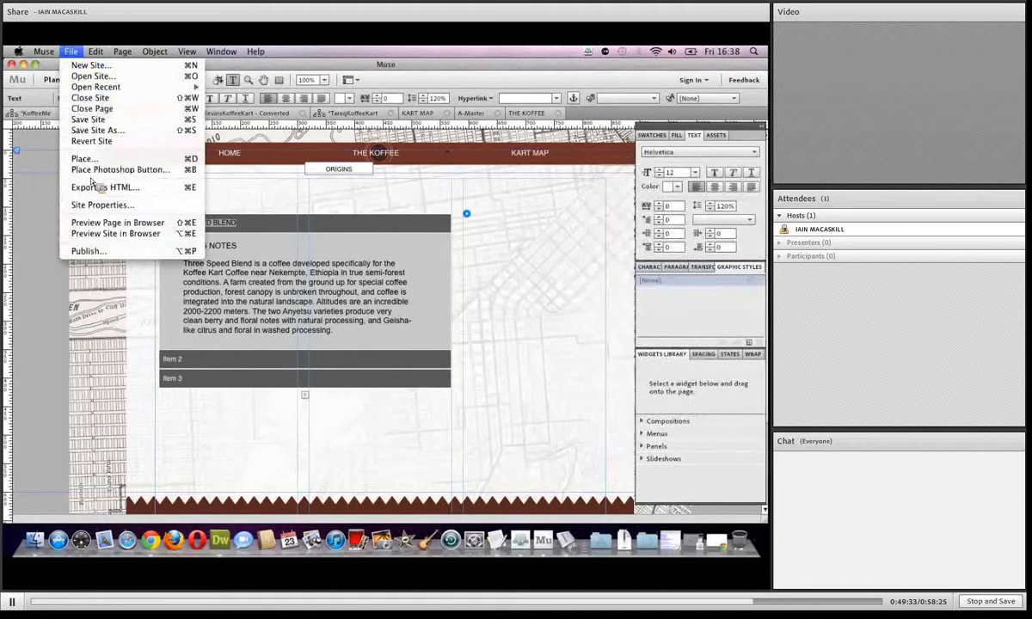
{"action": "left_click", "coordinate": [93, 131]}
{"action": "left_click", "coordinate": [43, 51]}
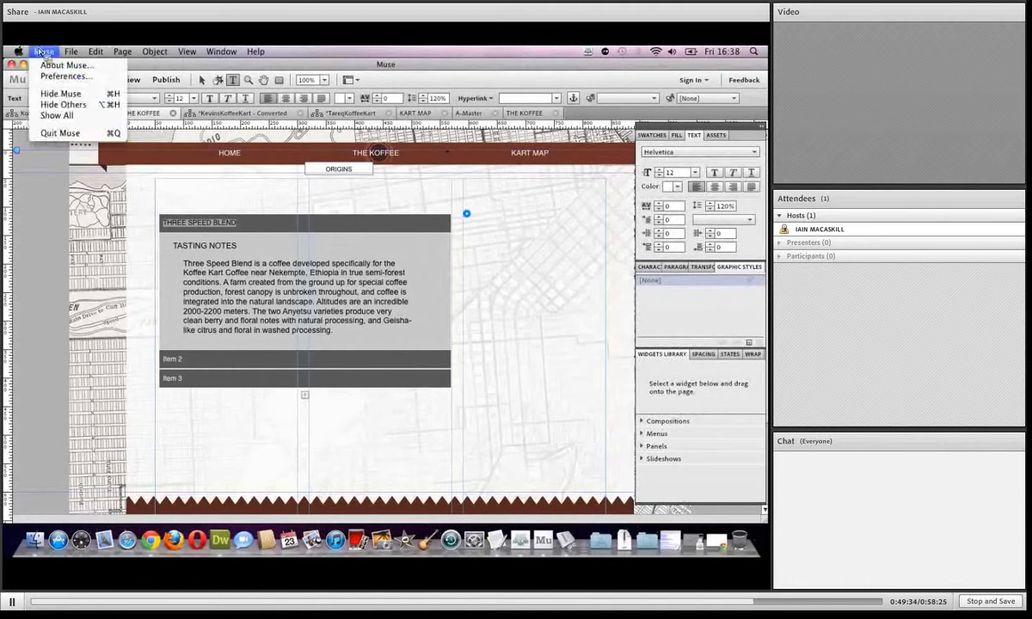
{"action": "left_click", "coordinate": [48, 131]}
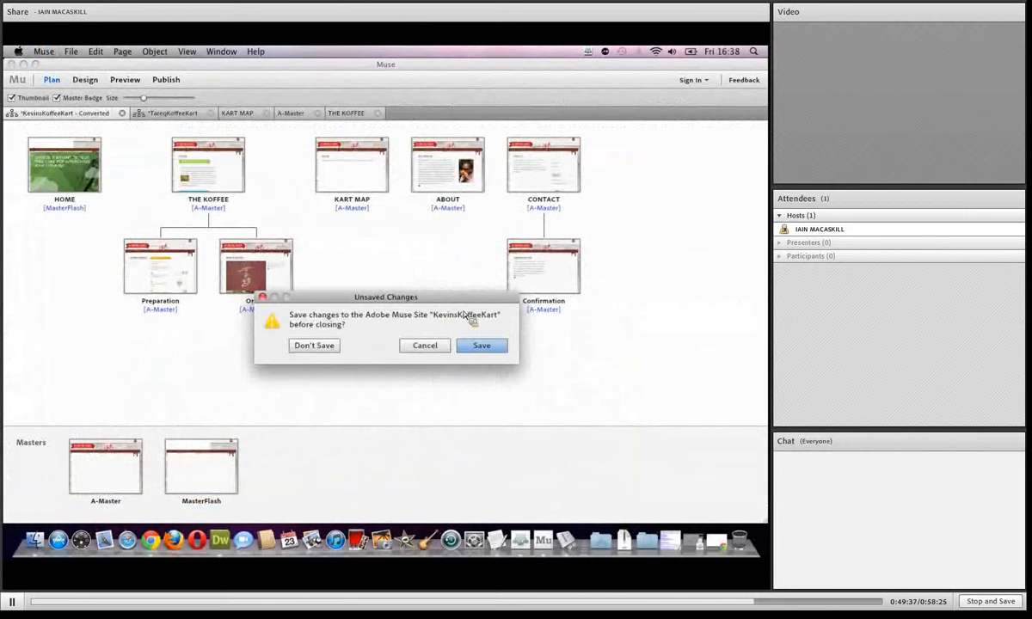
{"action": "left_click", "coordinate": [296, 325]}
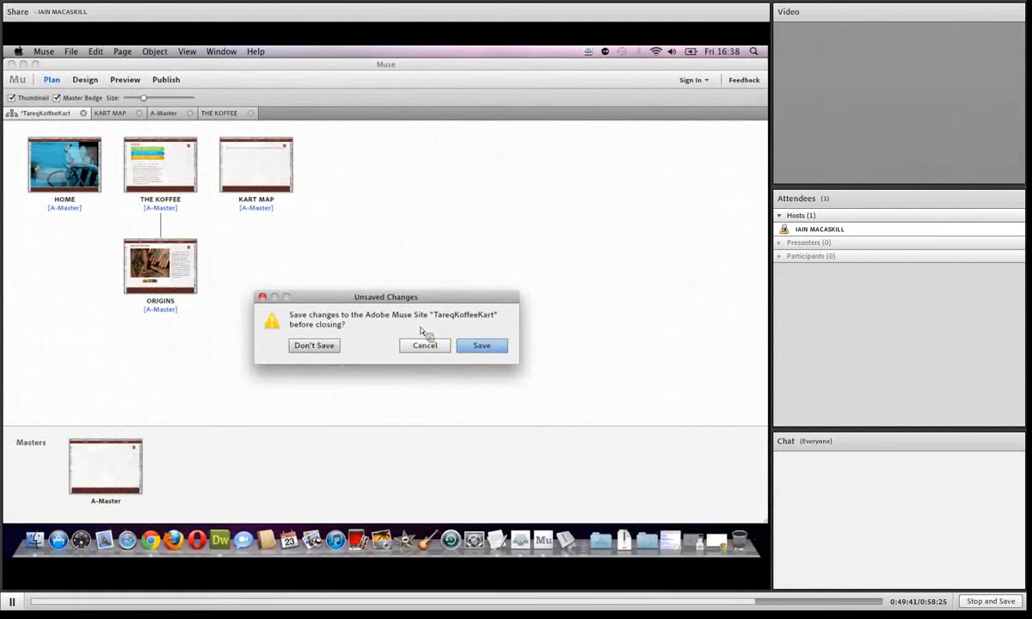
{"action": "left_click", "coordinate": [314, 345]}
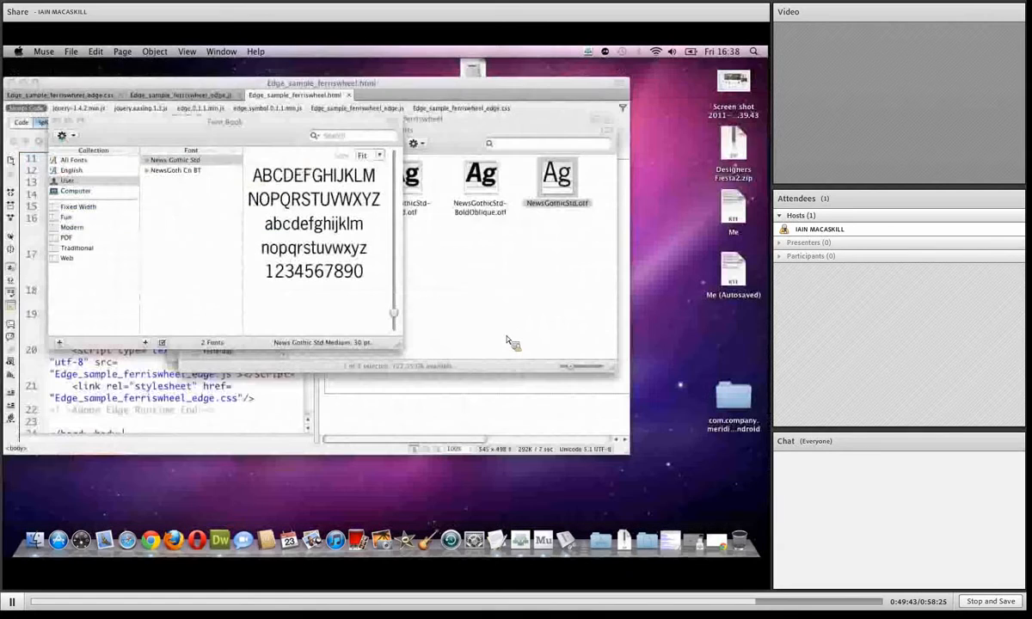
Relaunch Muse, reopen the recent site KoffeeMe.muse and open THE KOFFEE page for design.
{"action": "key", "text": "super+space"}
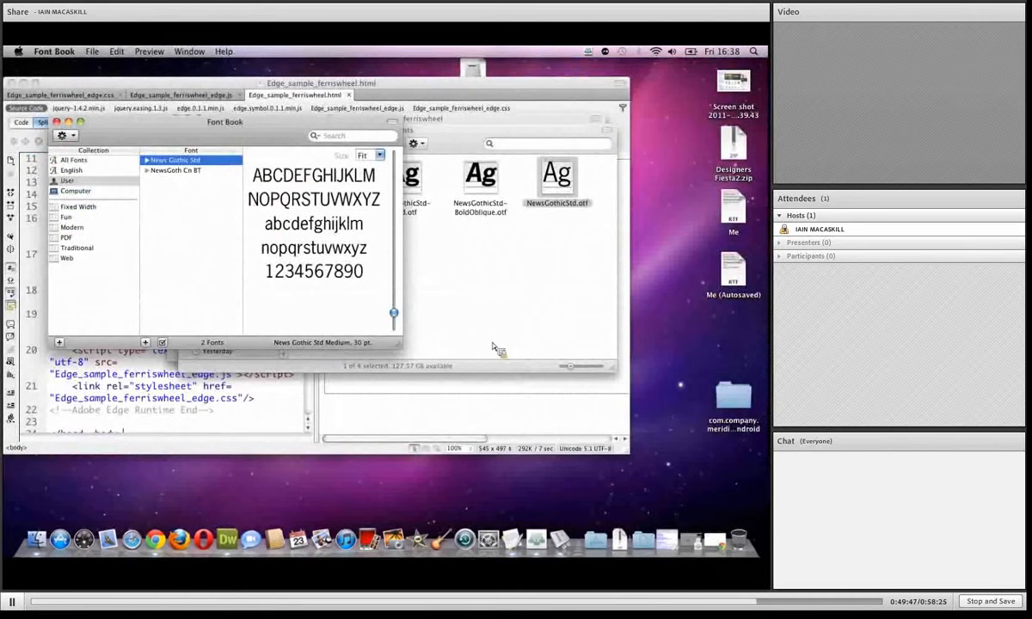
{"action": "key", "text": "super+space"}
{"action": "type", "text": "Muse"}
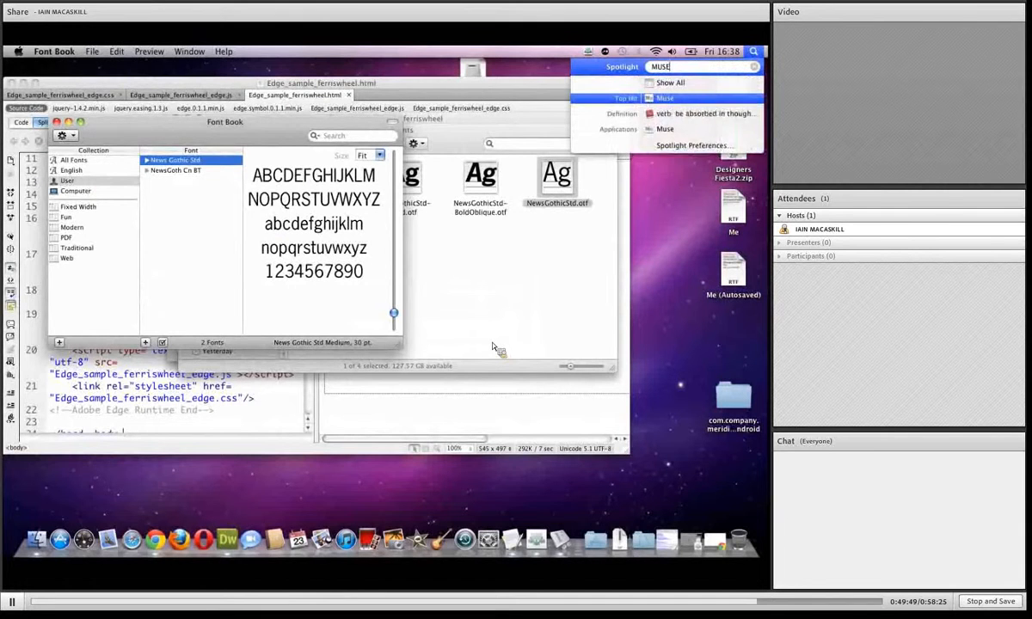
{"action": "key", "text": "Return"}
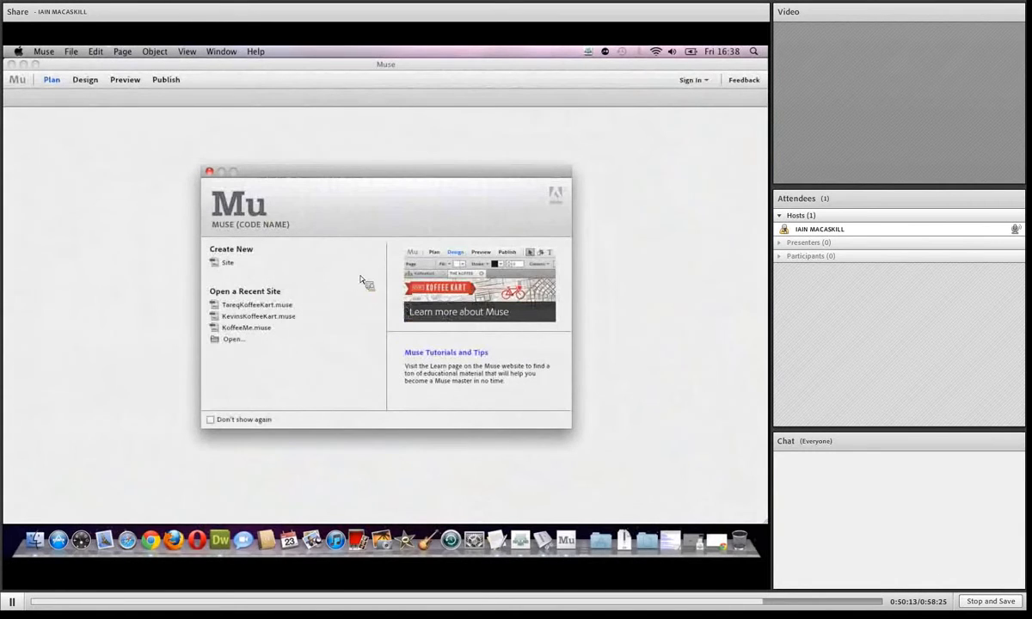
{"action": "left_click", "coordinate": [254, 329]}
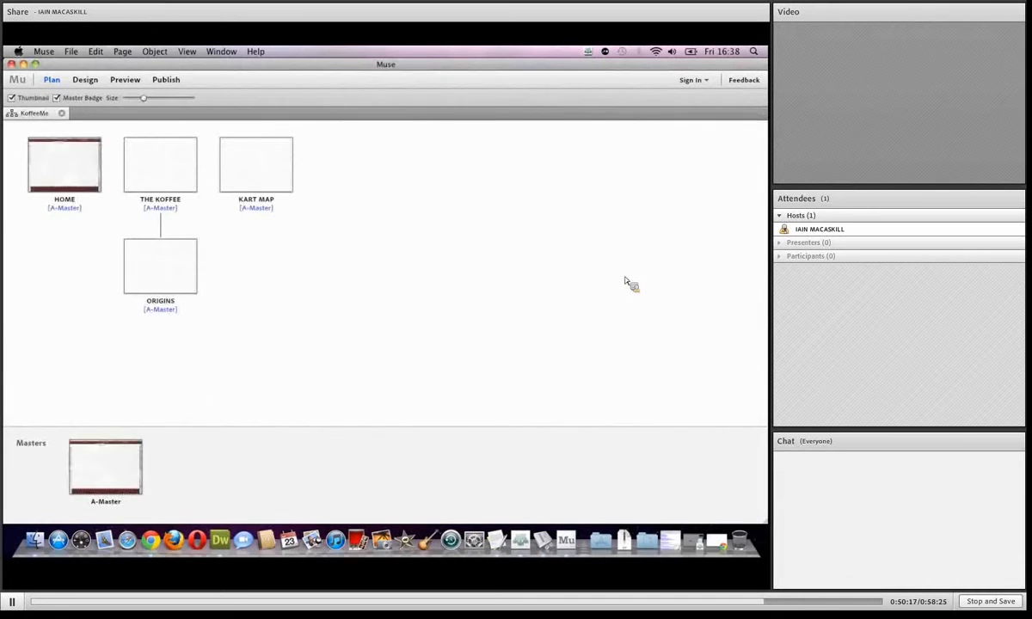
{"action": "double_click", "coordinate": [186, 188]}
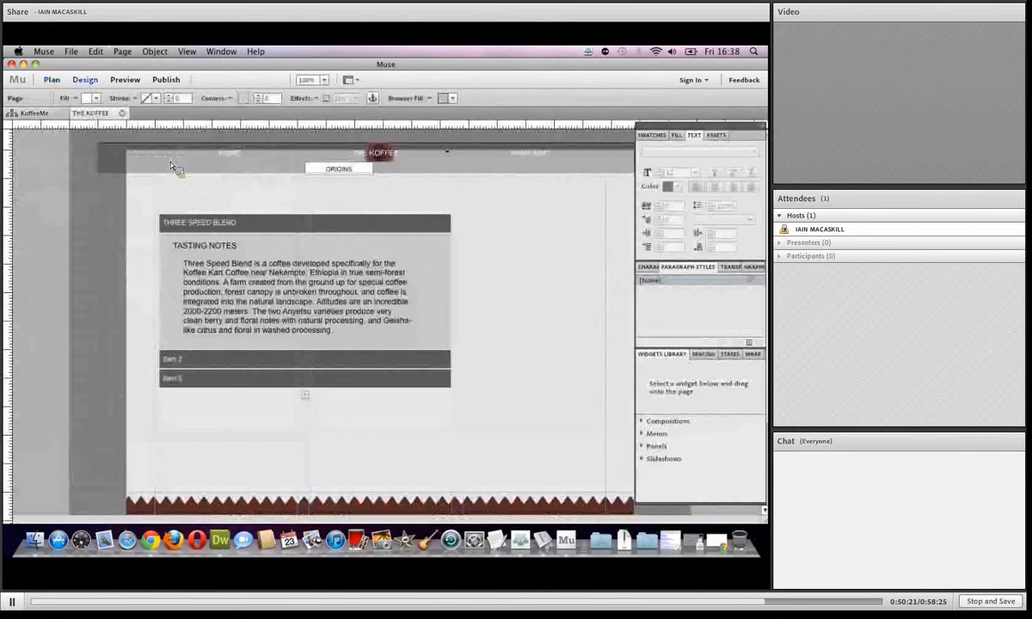
Set the font of the accordion's THREE SPEED BLEND label to the system font News Gothic Std.
{"action": "left_click", "coordinate": [241, 227]}
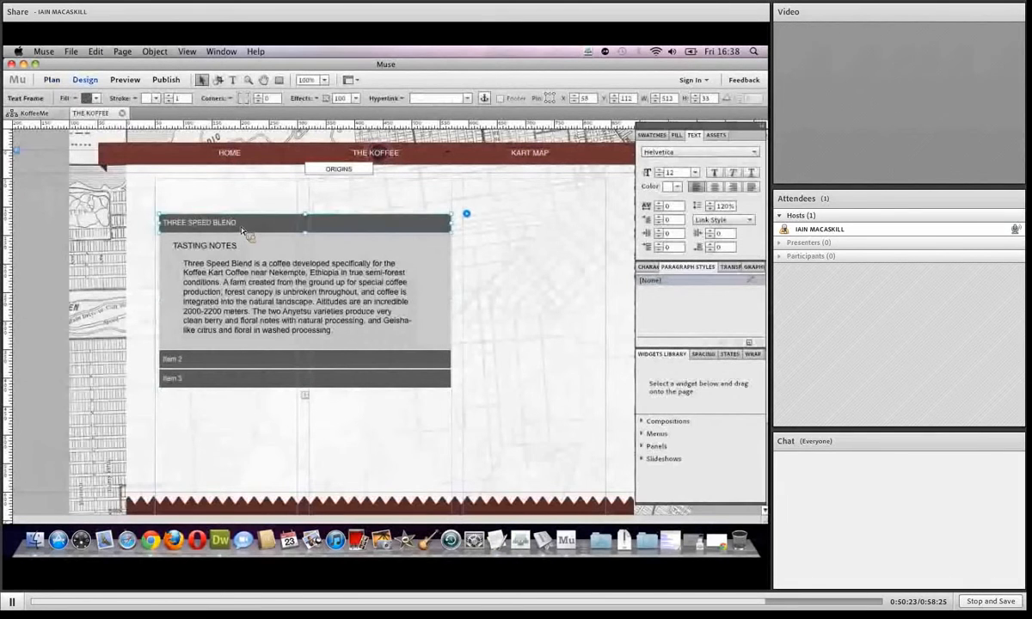
{"action": "double_click", "coordinate": [242, 229]}
{"action": "left_click_drag", "start_coordinate": [238, 224], "coordinate": [161, 224]}
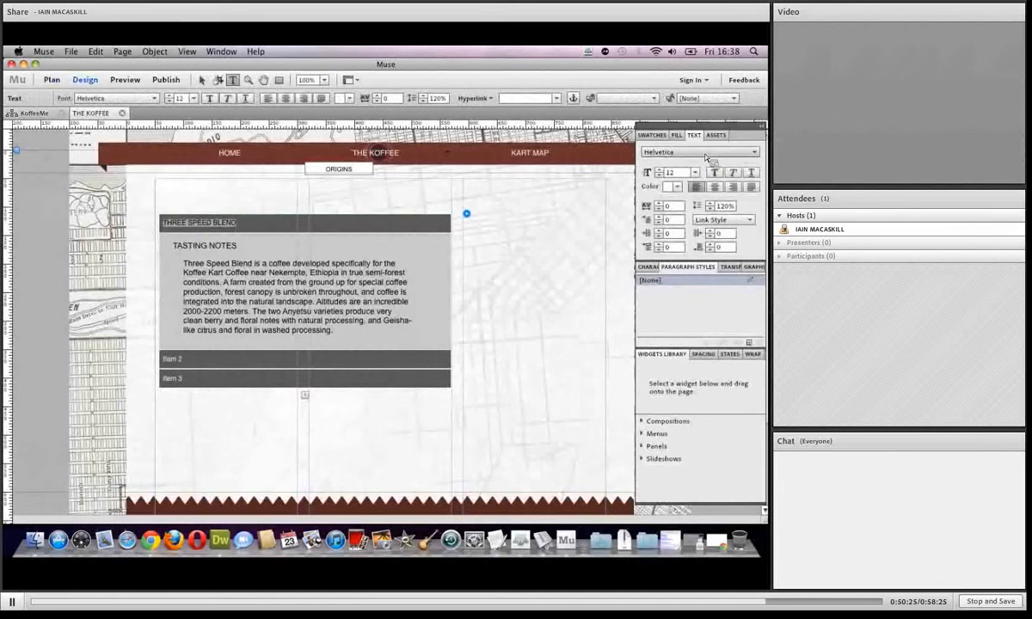
{"action": "left_click", "coordinate": [706, 154]}
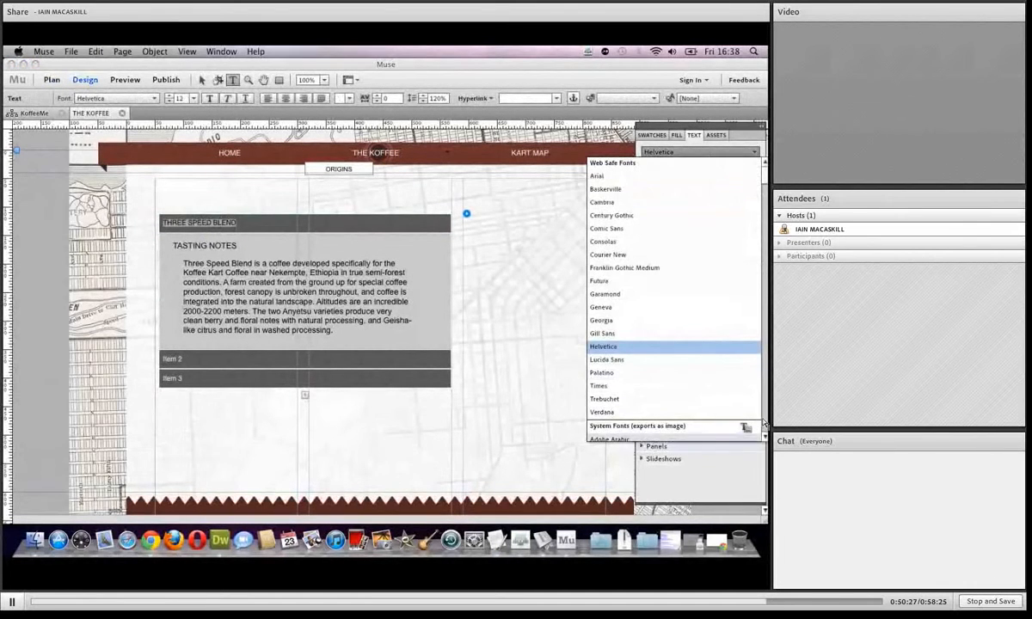
{"action": "scroll", "coordinate": [764, 272], "scroll_direction": "down", "scroll_amount": 15}
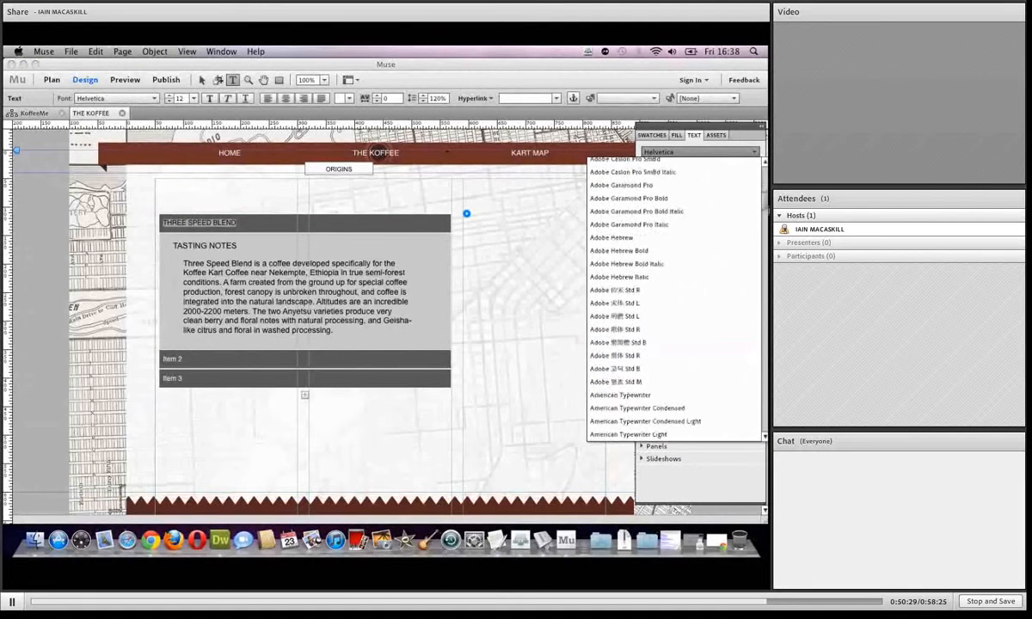
{"action": "scroll", "coordinate": [765, 272], "scroll_direction": "down", "scroll_amount": 2}
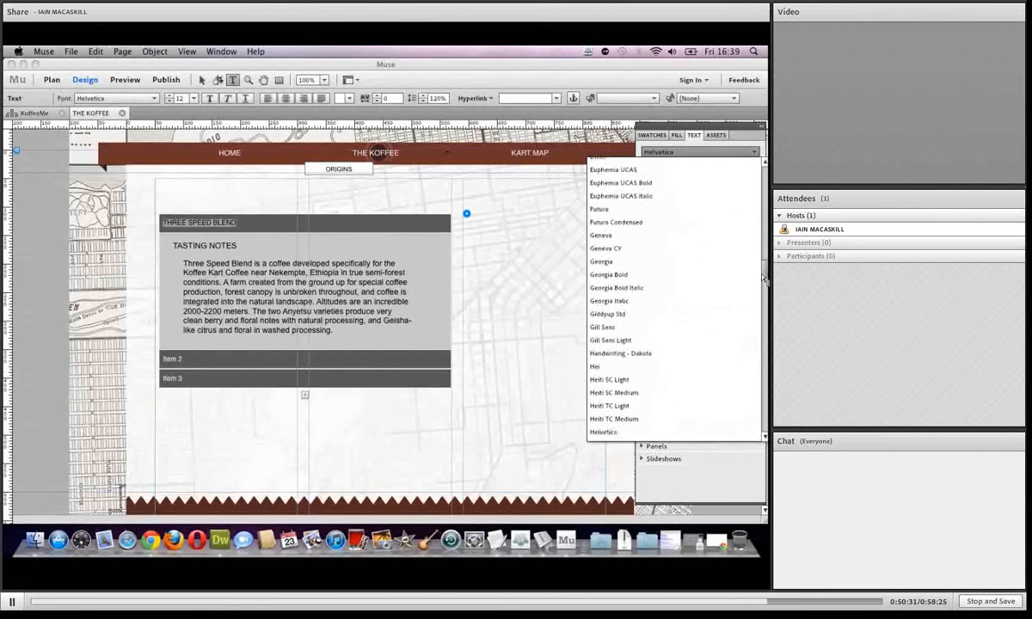
{"action": "scroll", "coordinate": [765, 272], "scroll_direction": "up", "scroll_amount": 4}
{"action": "scroll", "coordinate": [765, 272], "scroll_direction": "down", "scroll_amount": 10}
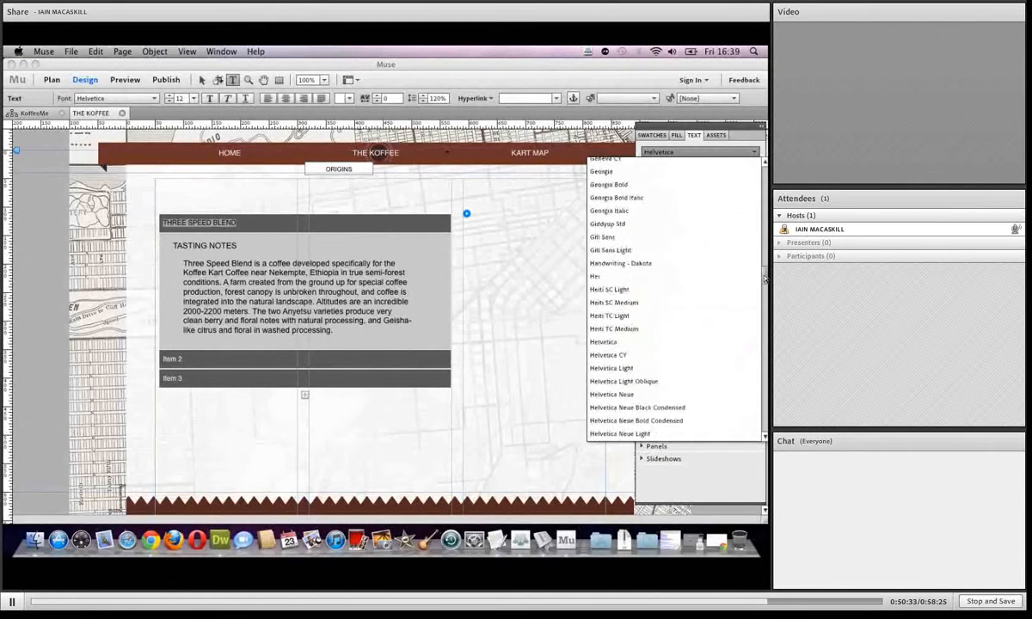
{"action": "left_click_drag", "start_coordinate": [763, 288], "coordinate": [755, 345]}
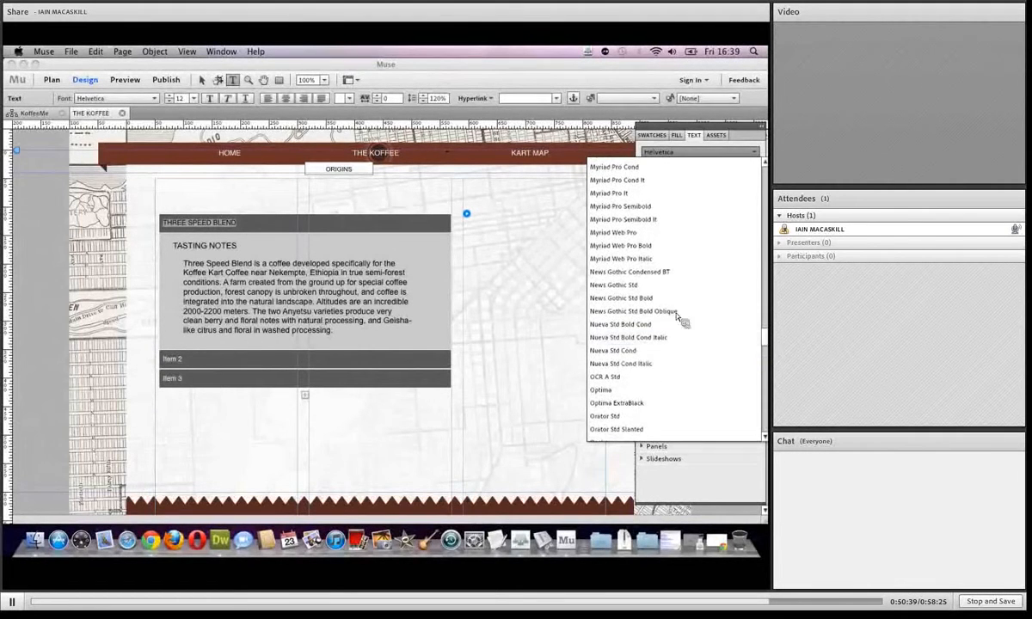
{"action": "left_click", "coordinate": [636, 291]}
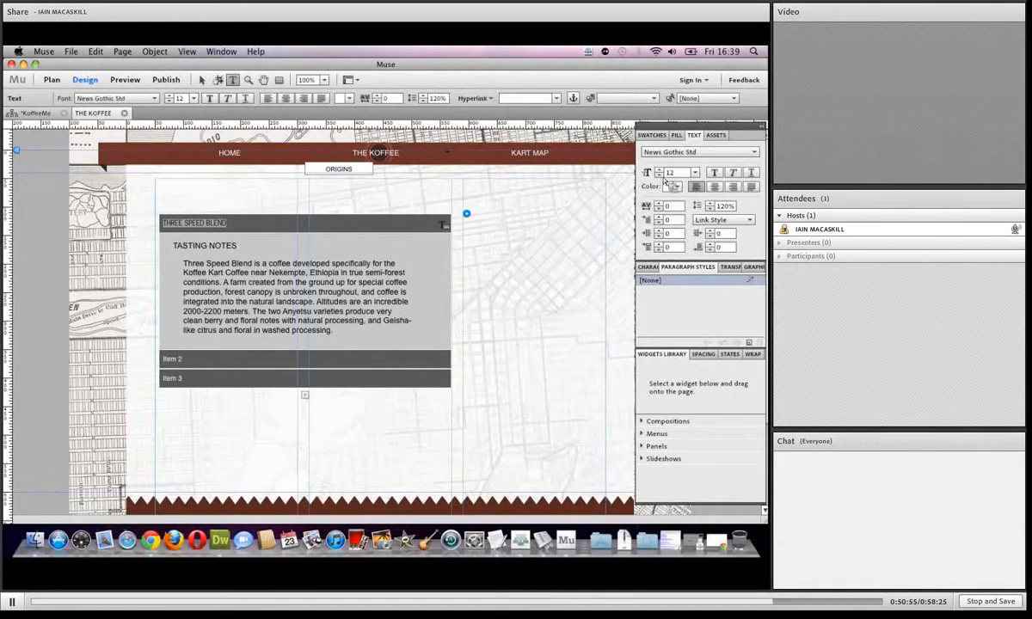
Set the THREE SPEED BLEND label's text size to 34.
{"action": "left_click", "coordinate": [694, 173]}
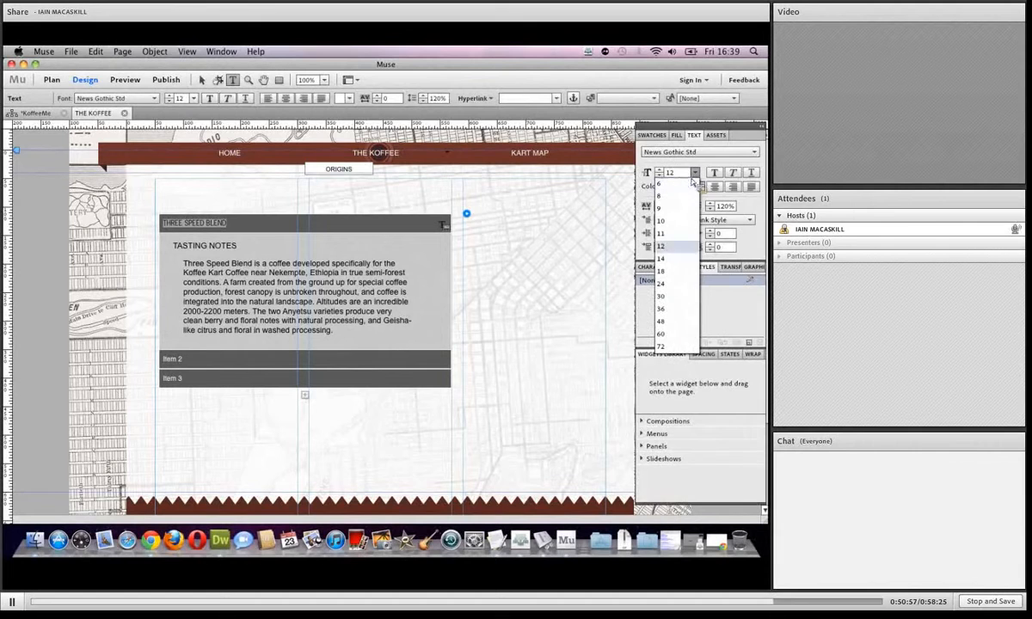
{"action": "left_click", "coordinate": [669, 309]}
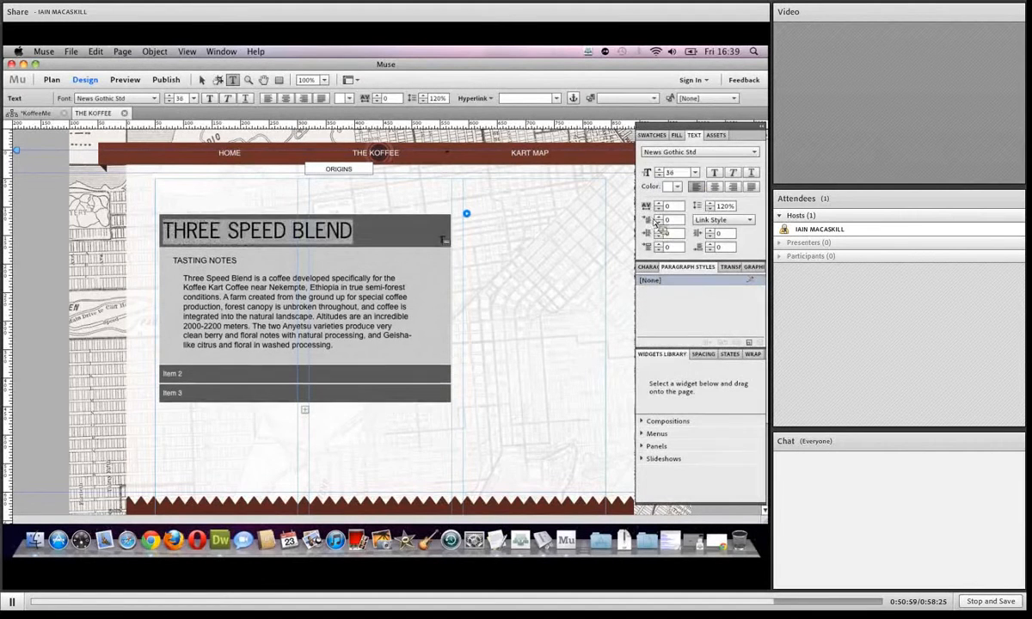
{"action": "left_click", "coordinate": [660, 176]}
{"action": "left_click", "coordinate": [660, 175]}
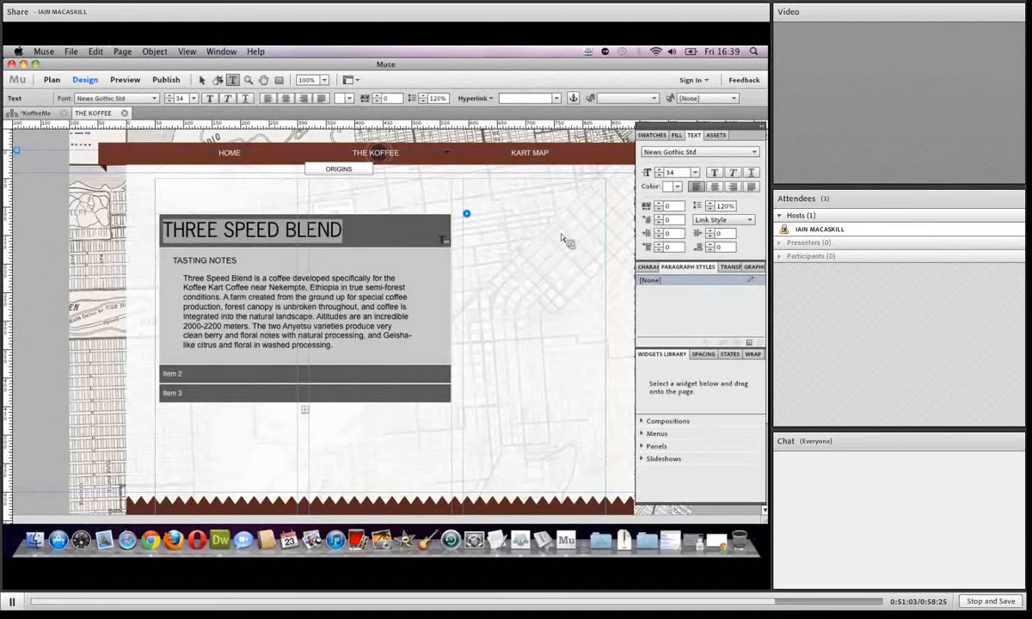
Check the accordion's options and open its items in turn to compare the styling of their labels.
{"action": "left_click", "coordinate": [466, 213]}
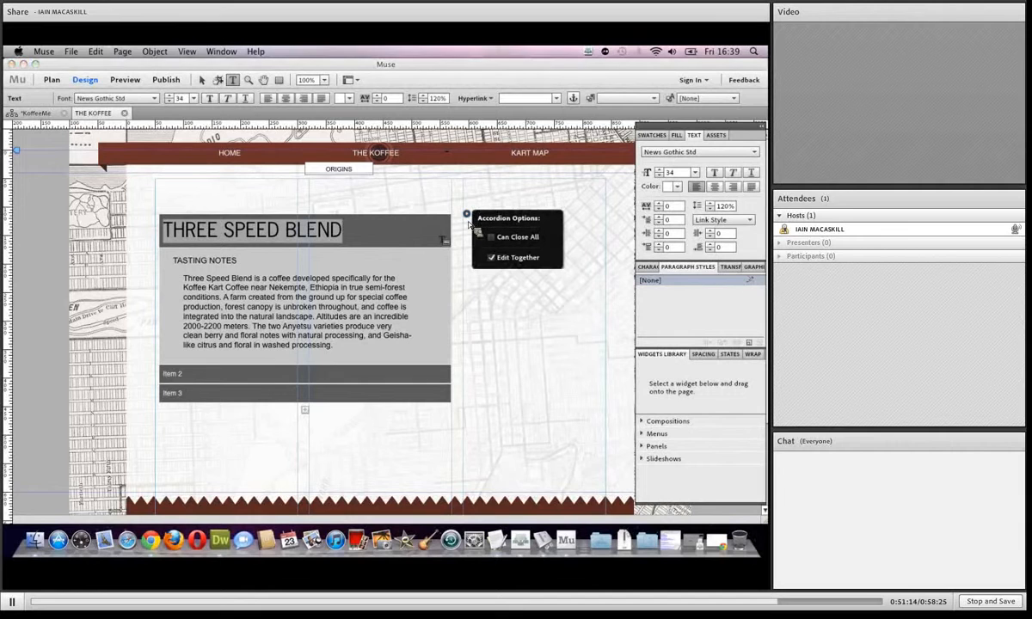
{"action": "left_click", "coordinate": [241, 372]}
{"action": "left_click", "coordinate": [178, 369]}
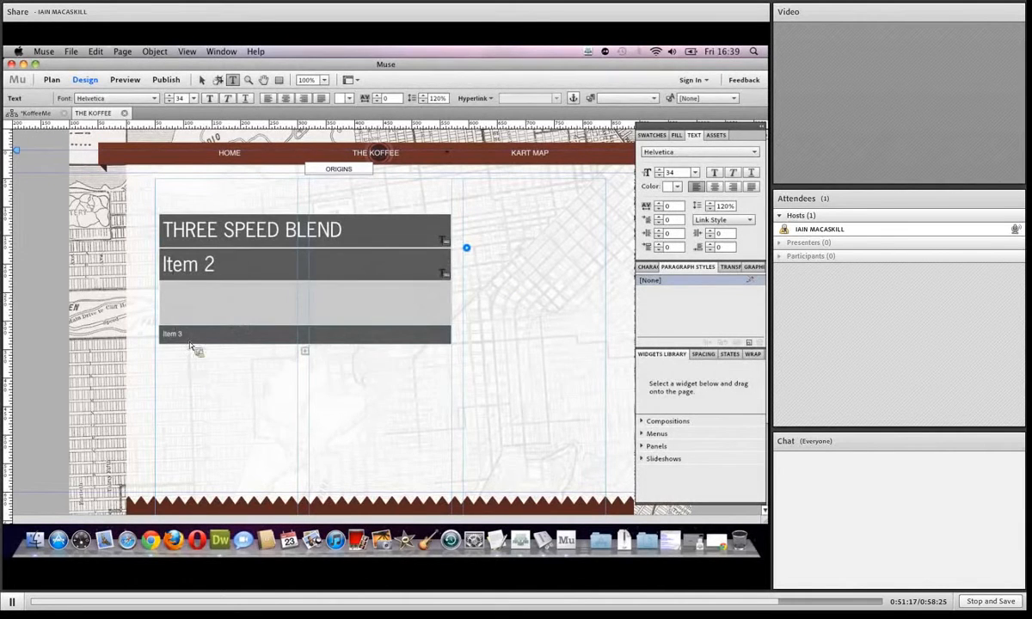
{"action": "left_click", "coordinate": [191, 341]}
{"action": "left_click", "coordinate": [193, 266]}
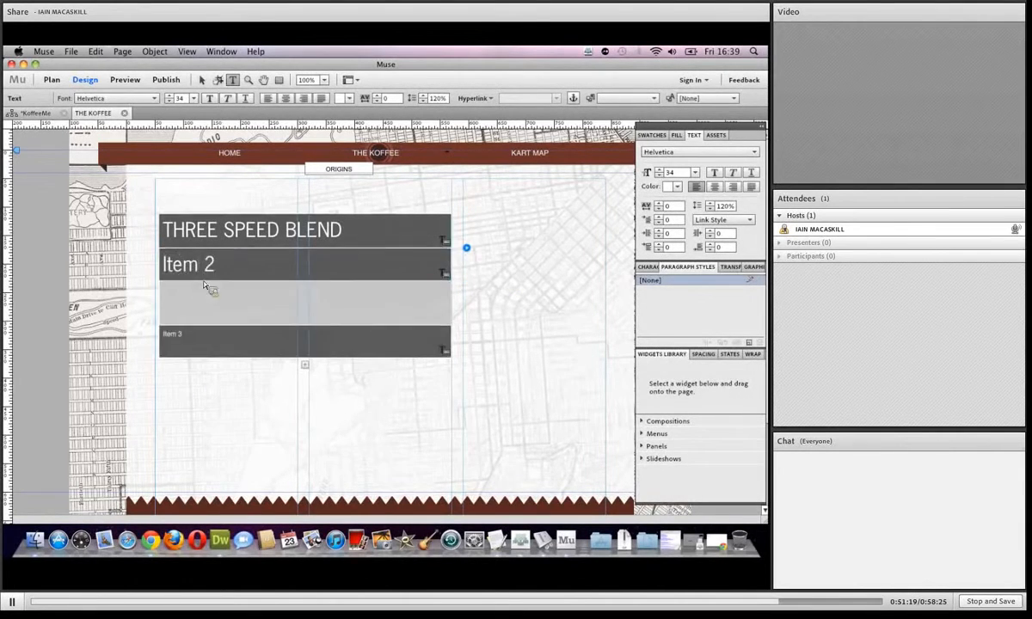
{"action": "left_click", "coordinate": [206, 236]}
{"action": "left_click", "coordinate": [212, 378]}
{"action": "left_click", "coordinate": [216, 348]}
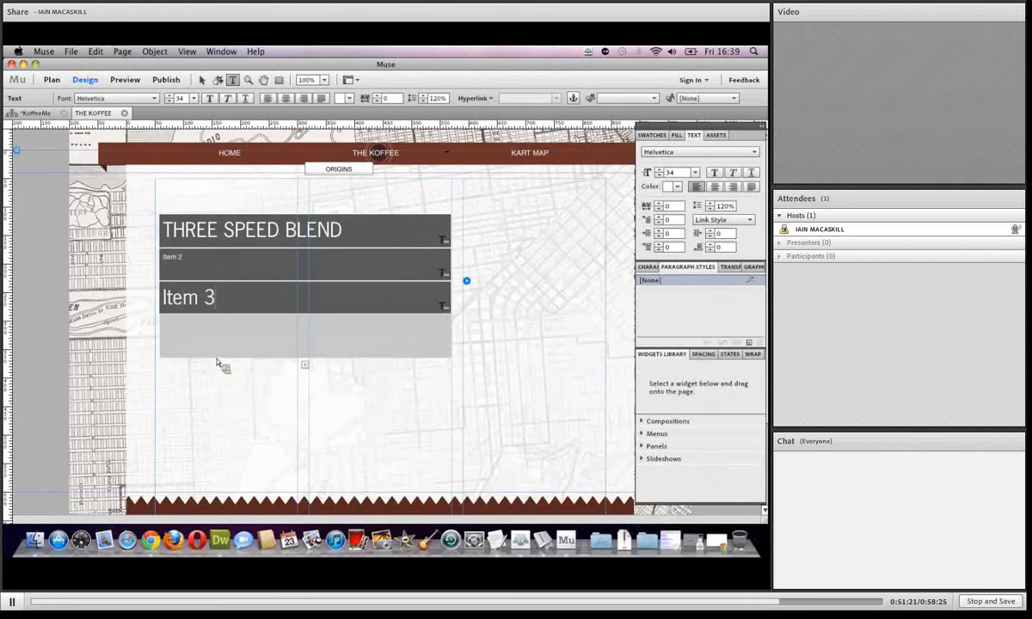
{"action": "left_click", "coordinate": [230, 245]}
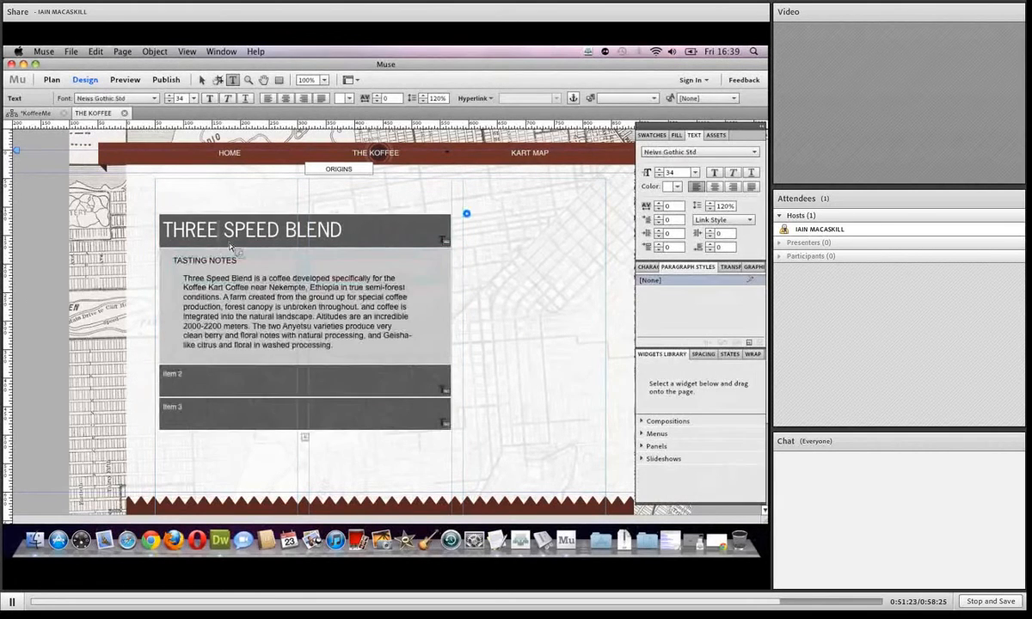
Preview the page, test opening the accordion items, and return to the page design.
{"action": "left_click", "coordinate": [127, 82]}
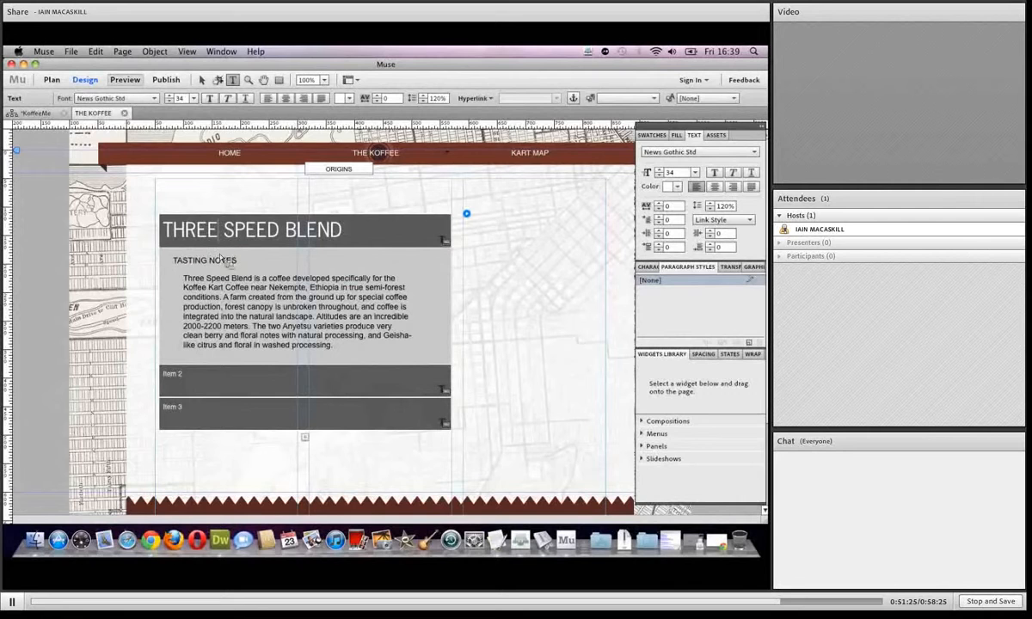
{"action": "left_click", "coordinate": [125, 80]}
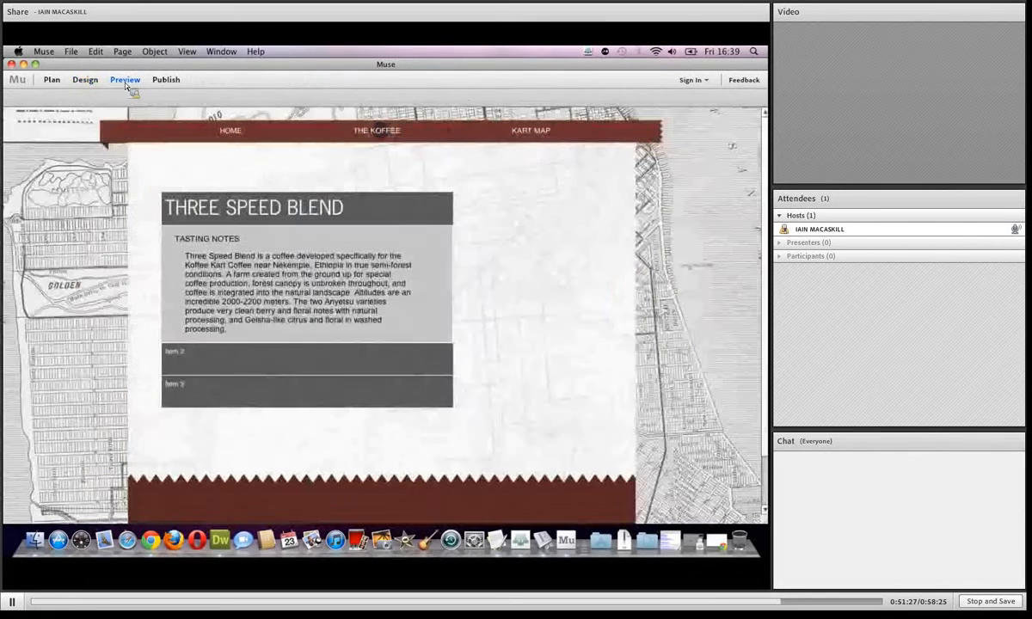
{"action": "left_click", "coordinate": [203, 359]}
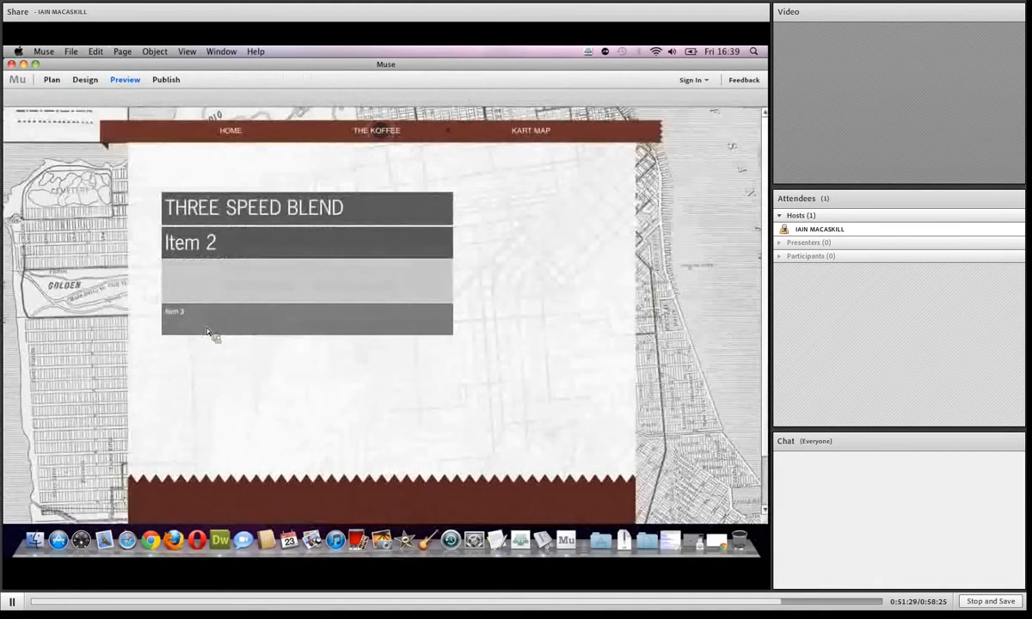
{"action": "left_click", "coordinate": [210, 331]}
{"action": "left_click", "coordinate": [205, 212]}
{"action": "left_click", "coordinate": [198, 358]}
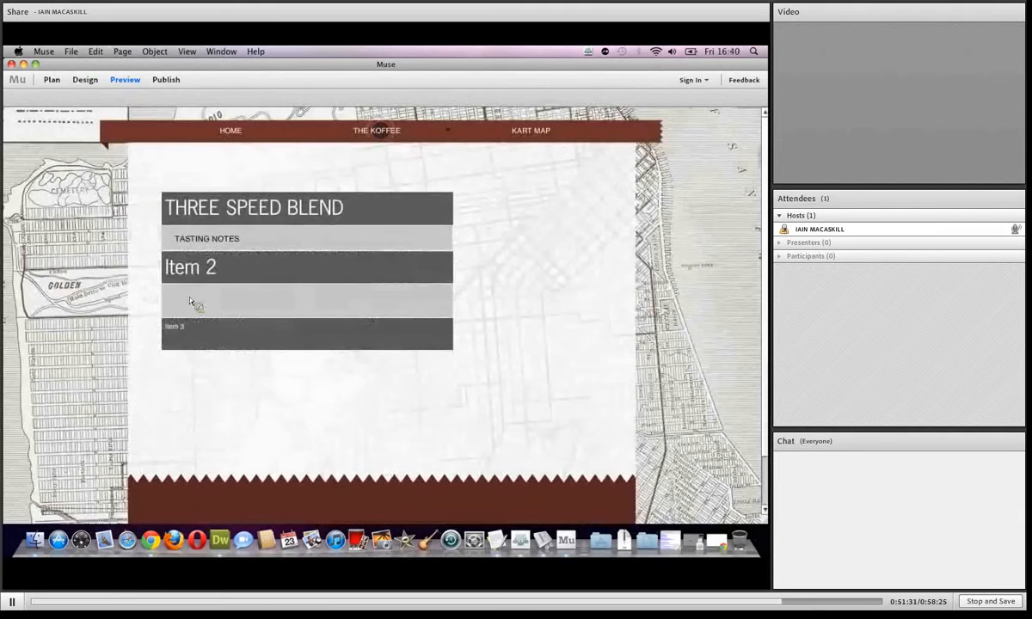
{"action": "left_click", "coordinate": [85, 80]}
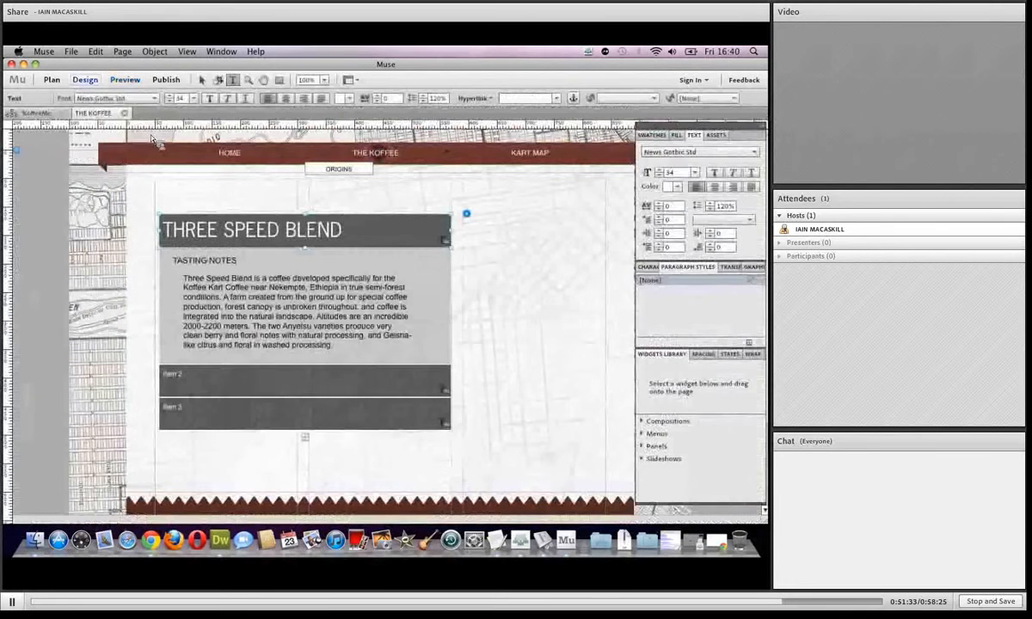
Display the label states and select the THREE SPEED BLEND label's text frame inside the accordion in its Normal state.
{"action": "left_click", "coordinate": [729, 354]}
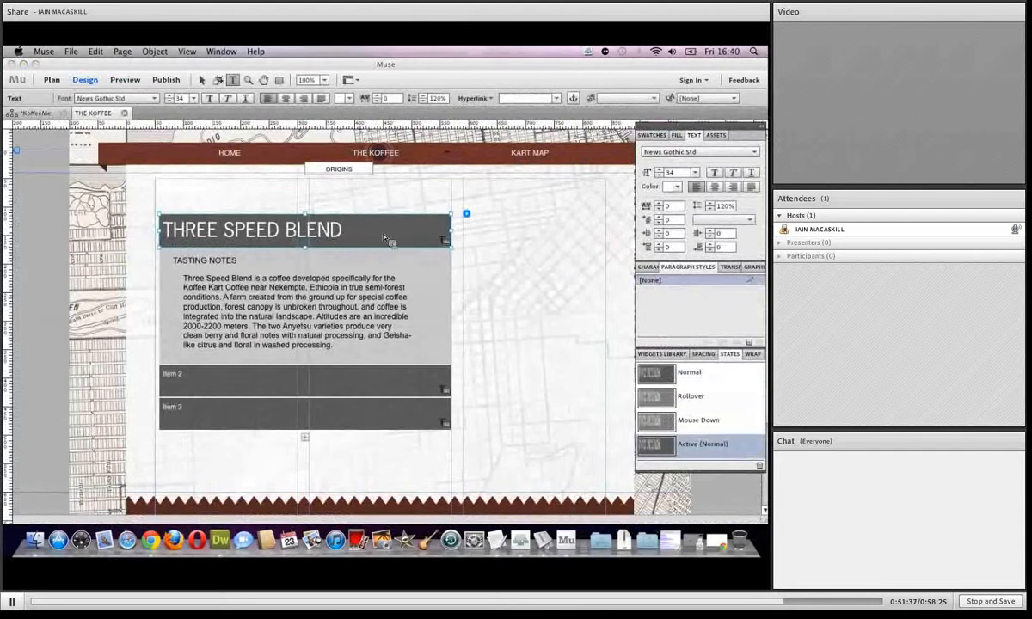
{"action": "left_click", "coordinate": [463, 245]}
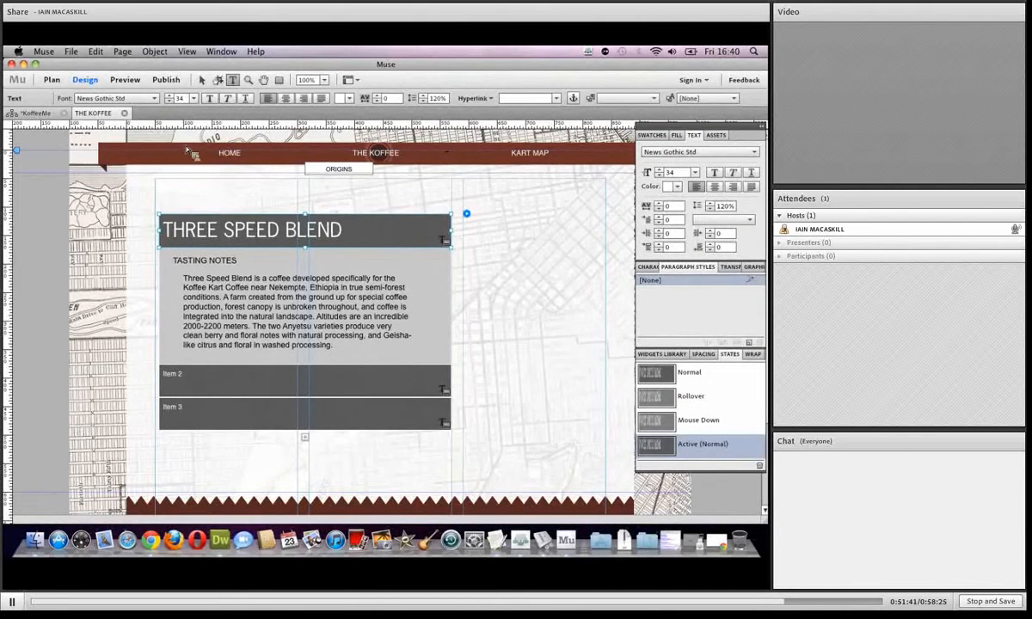
{"action": "left_click", "coordinate": [416, 234]}
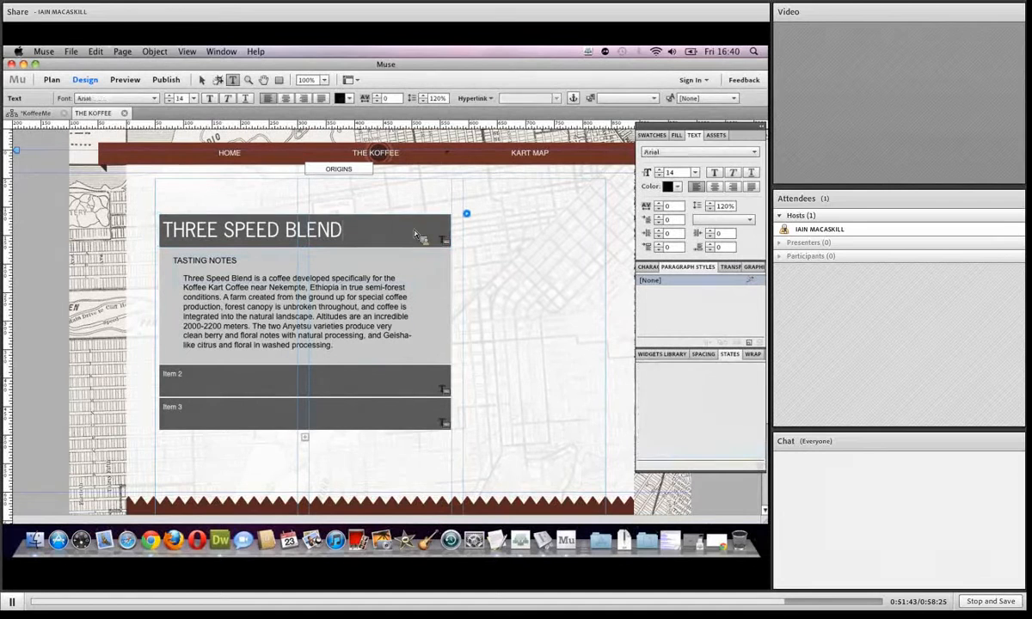
{"action": "left_click", "coordinate": [203, 81]}
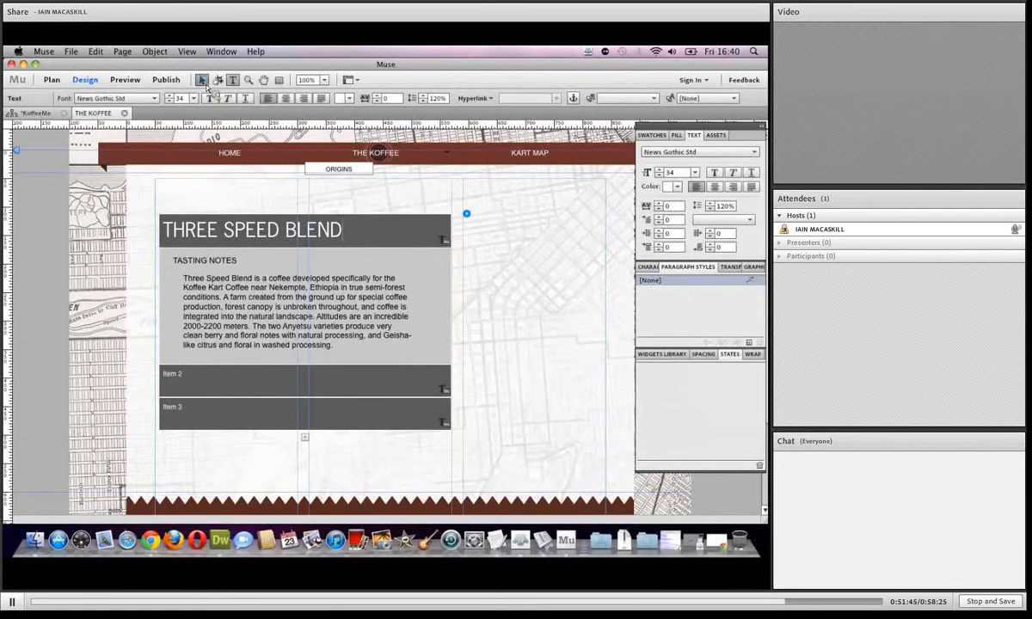
{"action": "left_click", "coordinate": [487, 239]}
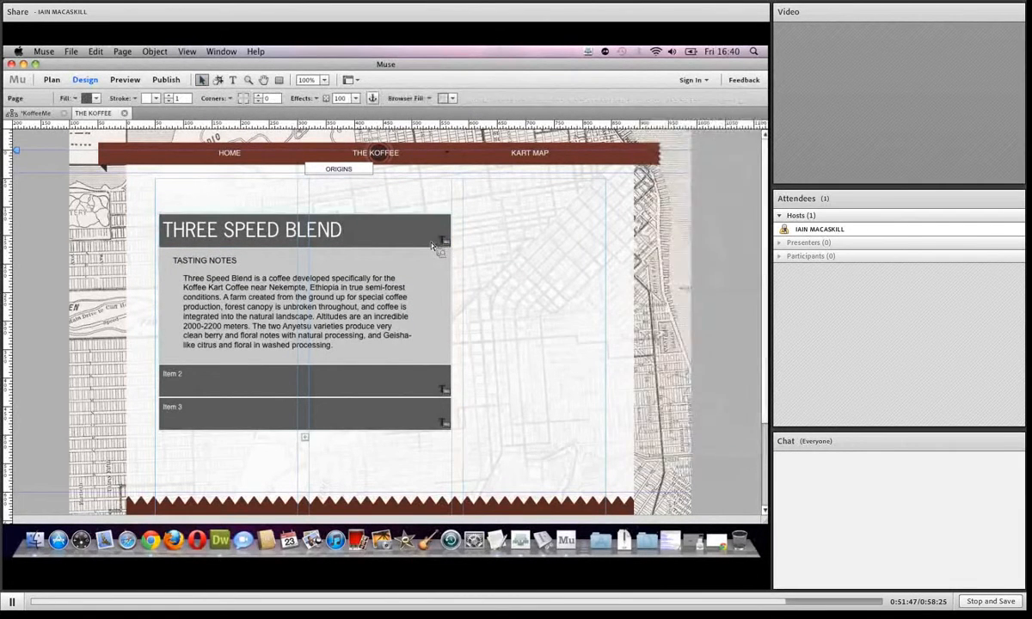
{"action": "left_click", "coordinate": [407, 225]}
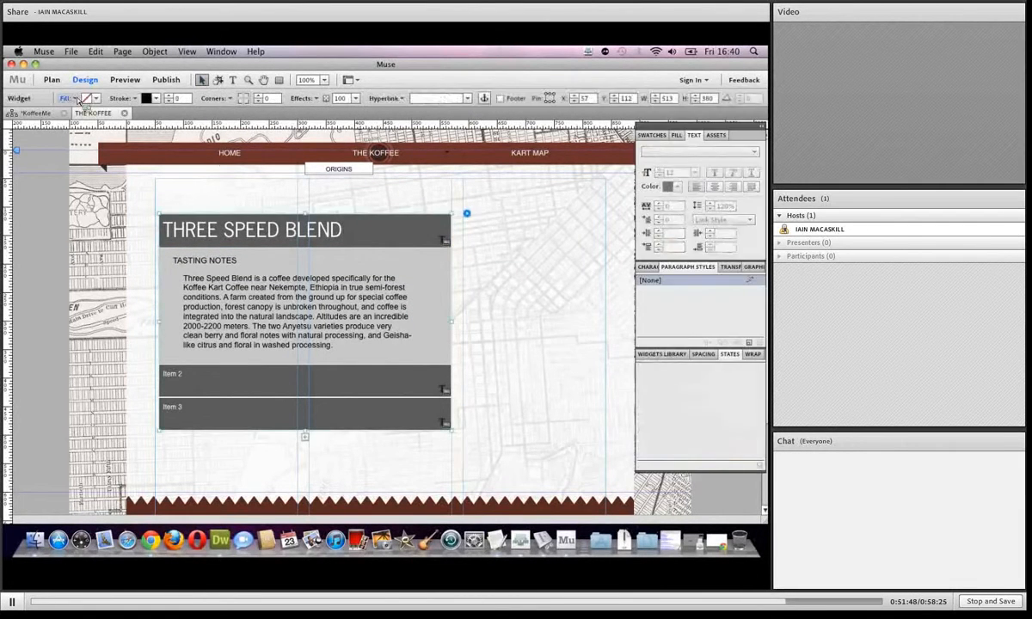
{"action": "left_click", "coordinate": [426, 234]}
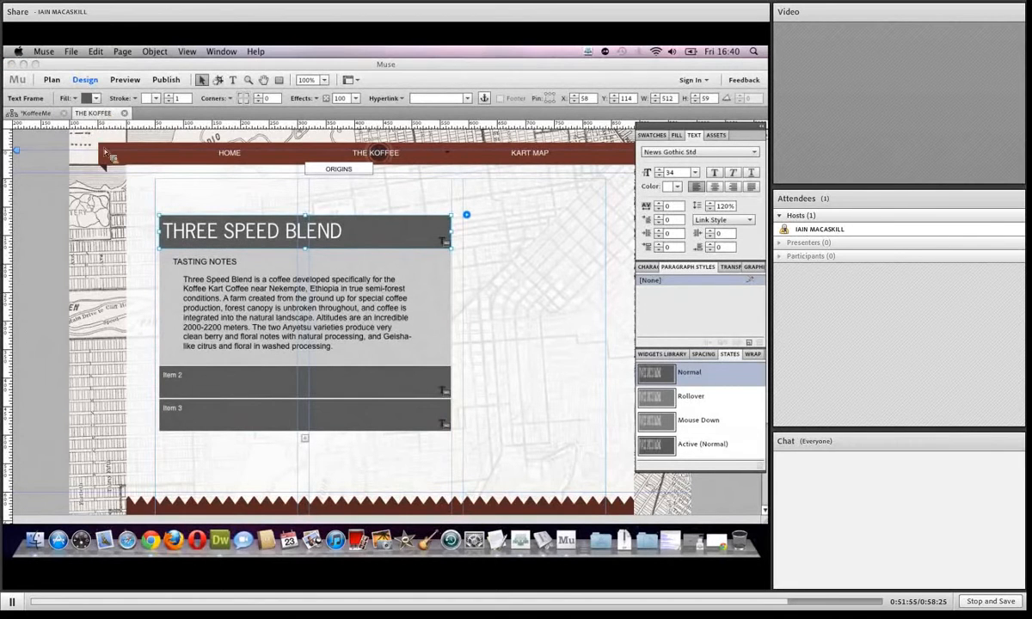
Fill the accordion label with the image Acc-Blue.png from the KevinsKoffeeKart folder.
{"action": "left_click", "coordinate": [76, 103]}
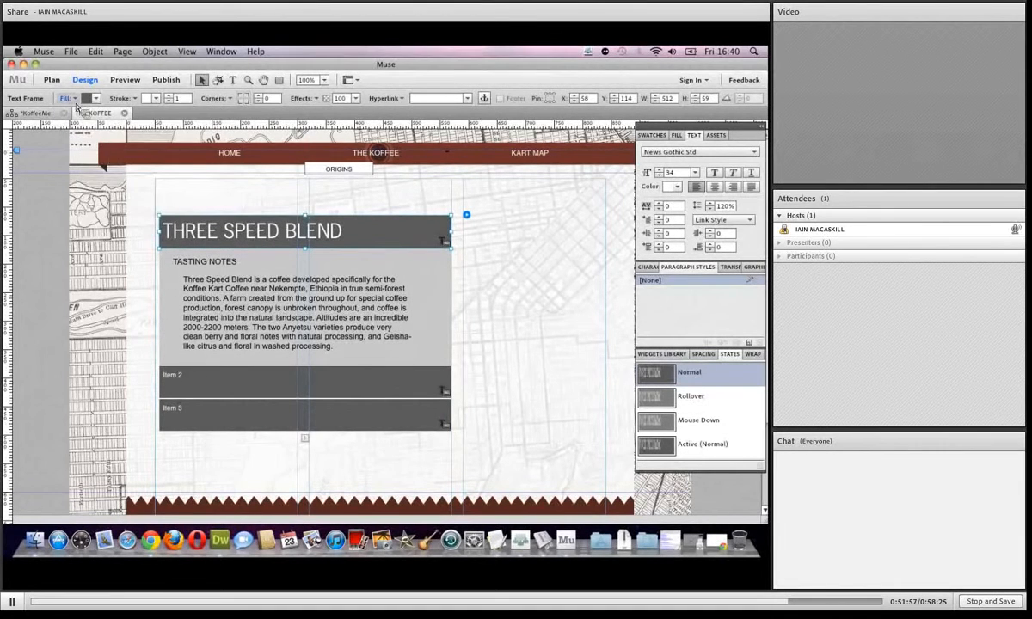
{"action": "left_click", "coordinate": [76, 102]}
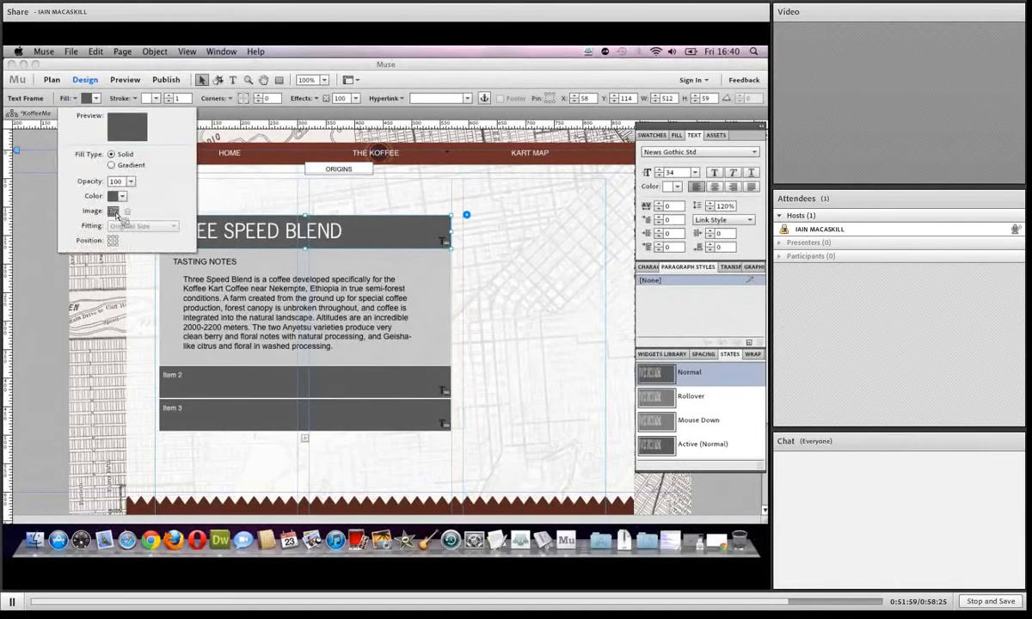
{"action": "left_click", "coordinate": [113, 212]}
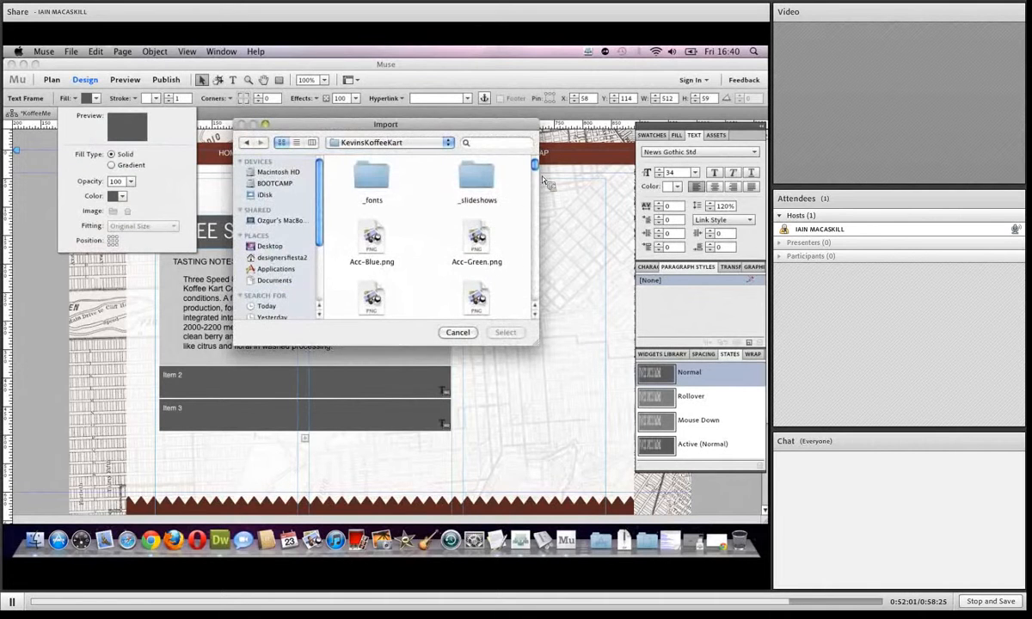
{"action": "left_click_drag", "start_coordinate": [540, 172], "coordinate": [540, 178]}
{"action": "scroll", "coordinate": [508, 189], "scroll_direction": "up", "scroll_amount": 2}
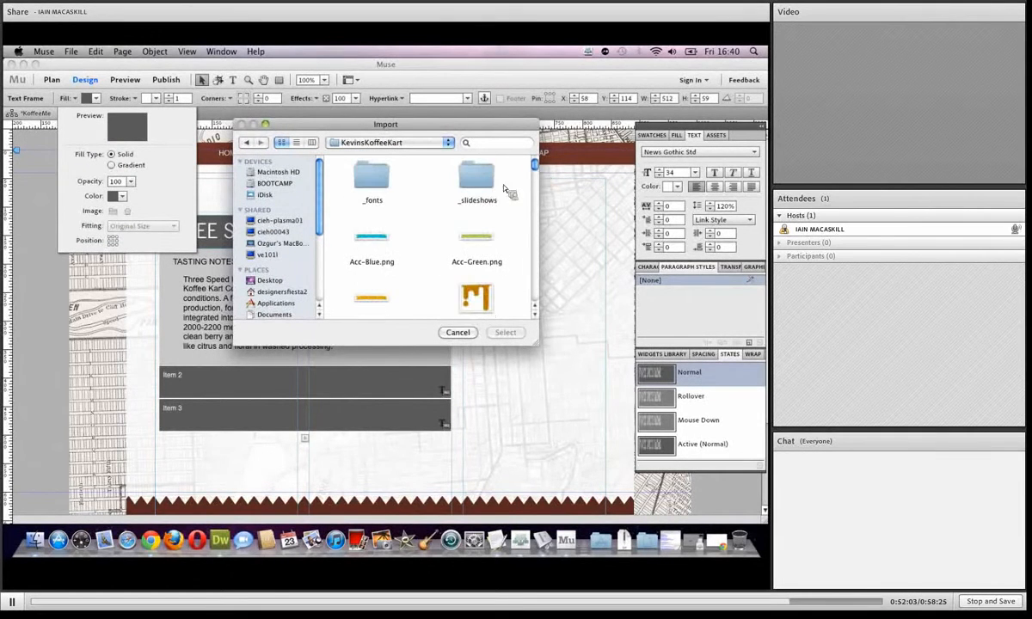
{"action": "left_click", "coordinate": [362, 234]}
{"action": "key", "text": "Return"}
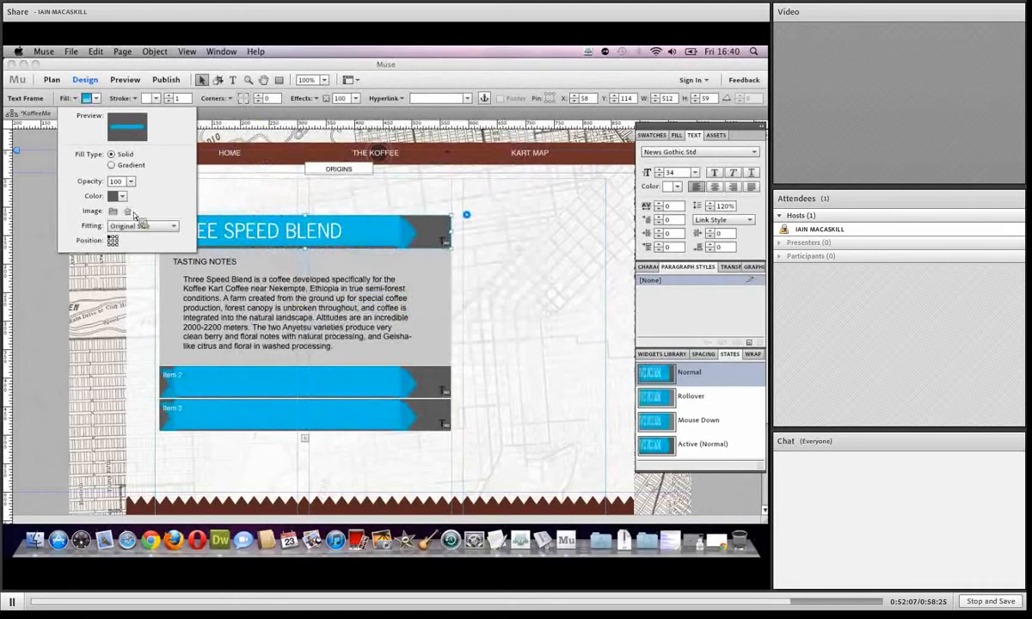
Set the accordion label's fill colour to none behind the blue ribbon image.
{"action": "left_click", "coordinate": [123, 197]}
{"action": "left_click", "coordinate": [120, 231]}
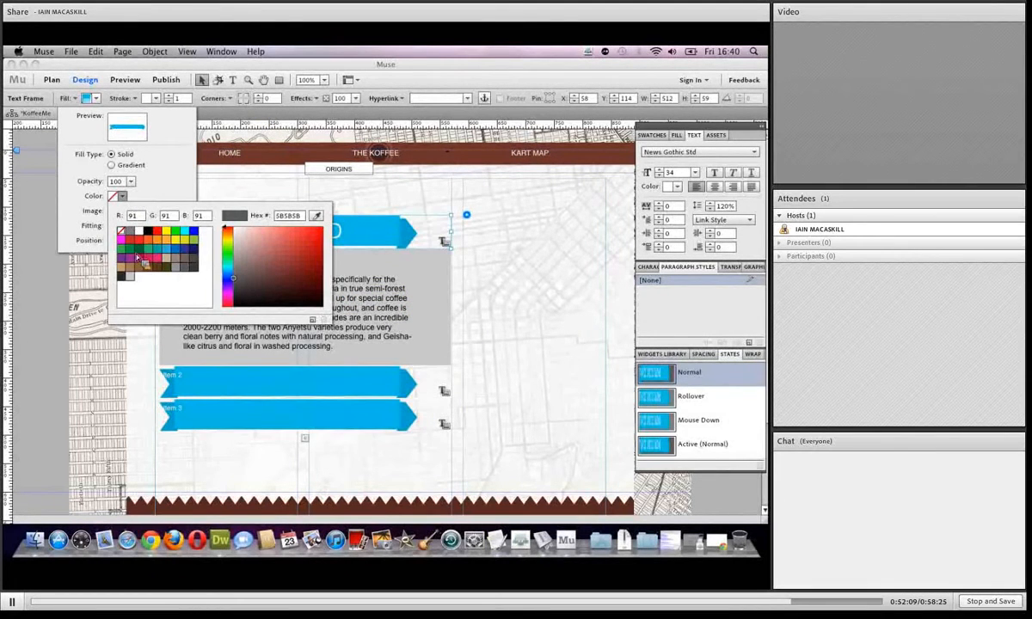
{"action": "left_click", "coordinate": [179, 153]}
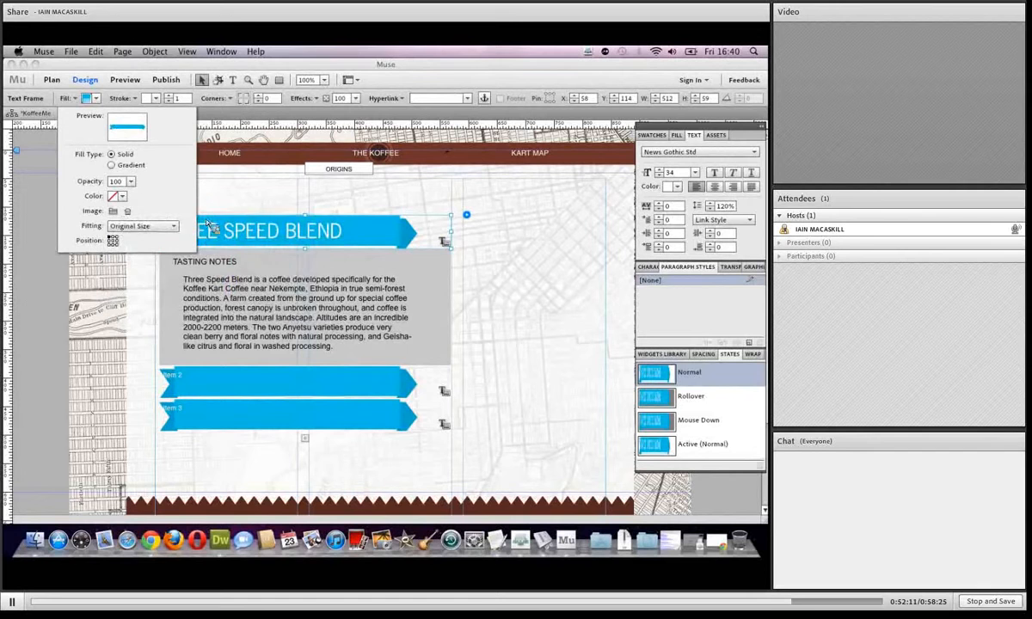
Make the THREE SPEED BLEND label bold and raise its left padding to slightly over 42 so the text clears the ribbon's notch.
{"action": "left_click", "coordinate": [473, 238]}
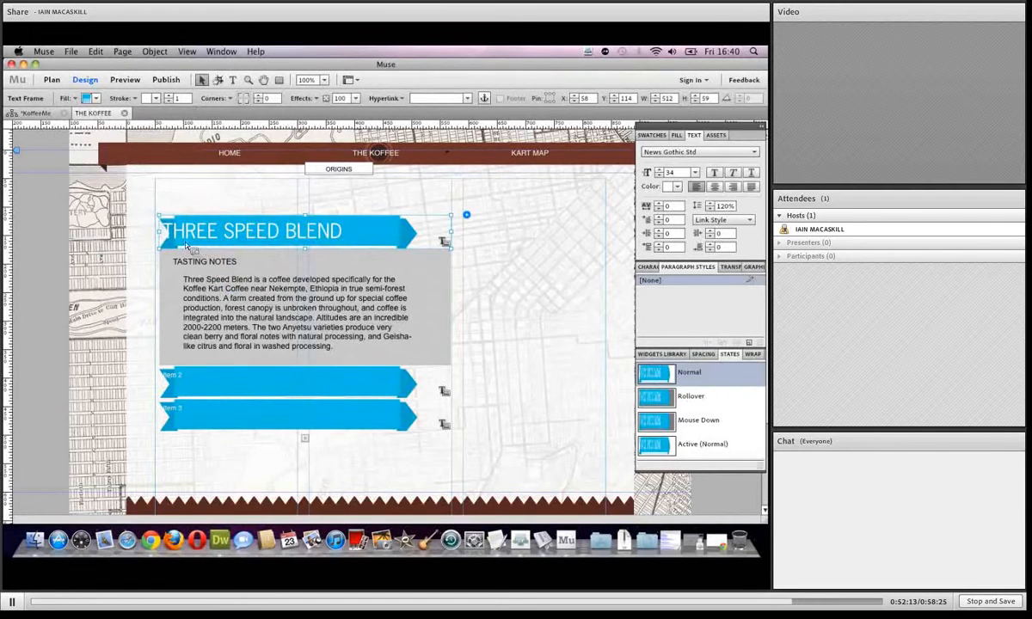
{"action": "left_click", "coordinate": [715, 174]}
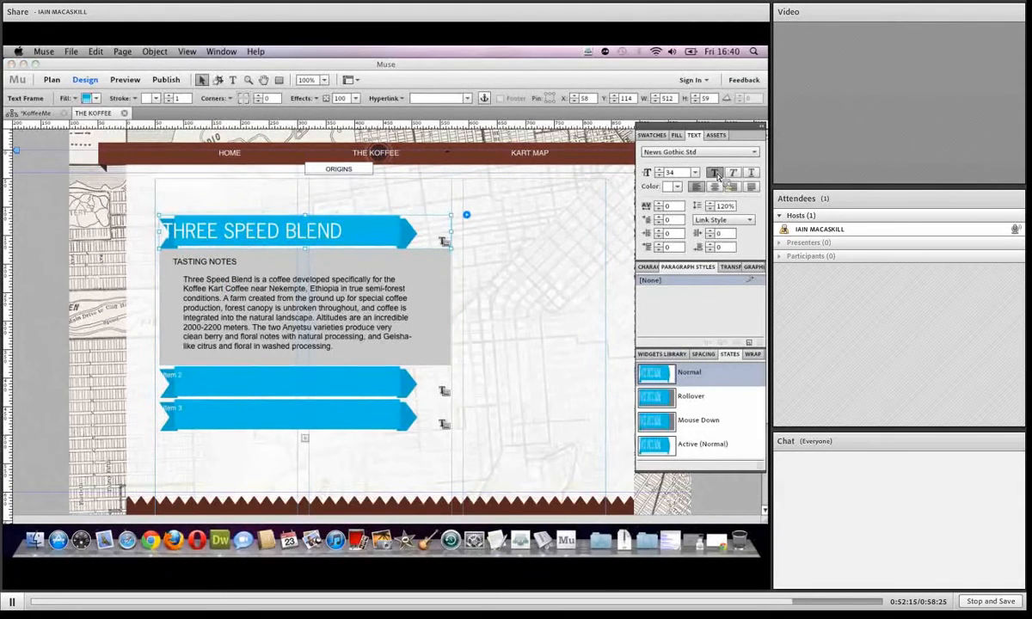
{"action": "left_click", "coordinate": [697, 354]}
{"action": "left_click", "coordinate": [669, 379]}
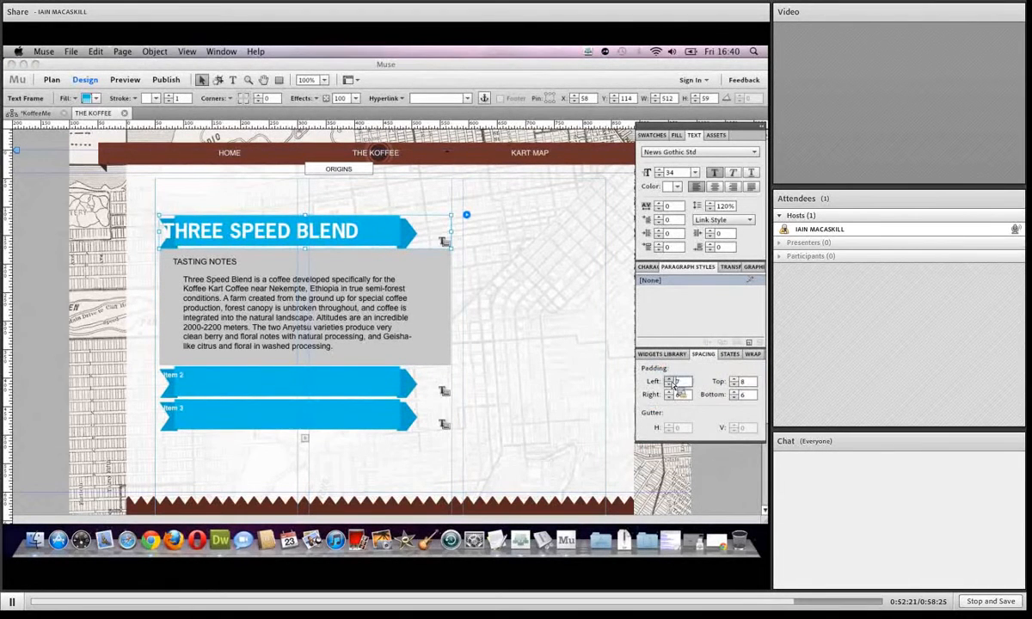
{"action": "left_click", "coordinate": [670, 380]}
{"action": "left_click", "coordinate": [669, 379]}
{"action": "left_click", "coordinate": [669, 379]}
{"action": "left_click", "coordinate": [671, 380]}
{"action": "left_click", "coordinate": [670, 380]}
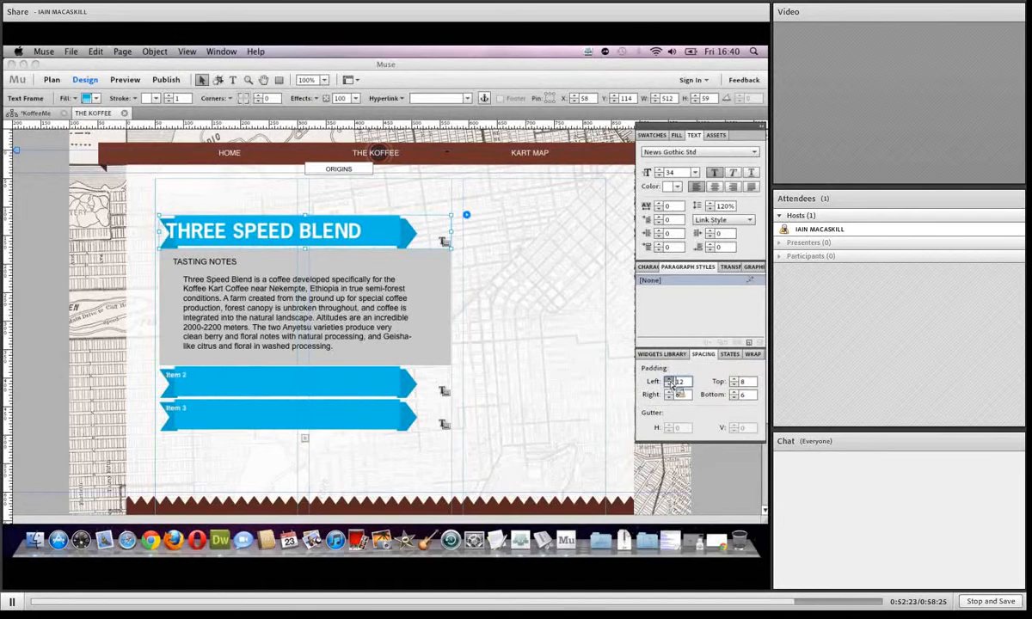
{"action": "left_click", "coordinate": [671, 380]}
{"action": "left_click", "coordinate": [670, 380]}
{"action": "left_click", "coordinate": [670, 380]}
{"action": "left_click", "coordinate": [670, 380]}
{"action": "left_click", "coordinate": [670, 380]}
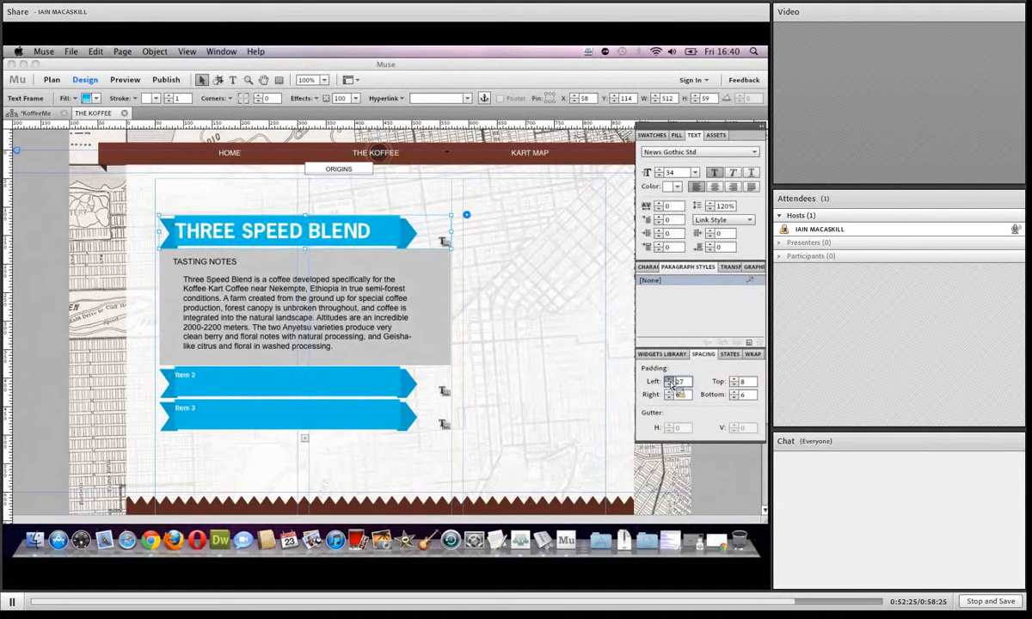
{"action": "left_click", "coordinate": [671, 381]}
{"action": "left_click", "coordinate": [670, 380]}
{"action": "left_click", "coordinate": [670, 380]}
{"action": "left_click", "coordinate": [670, 380]}
{"action": "left_click", "coordinate": [670, 380]}
{"action": "left_click", "coordinate": [670, 380]}
{"action": "left_click", "coordinate": [670, 380]}
{"action": "left_click", "coordinate": [670, 380]}
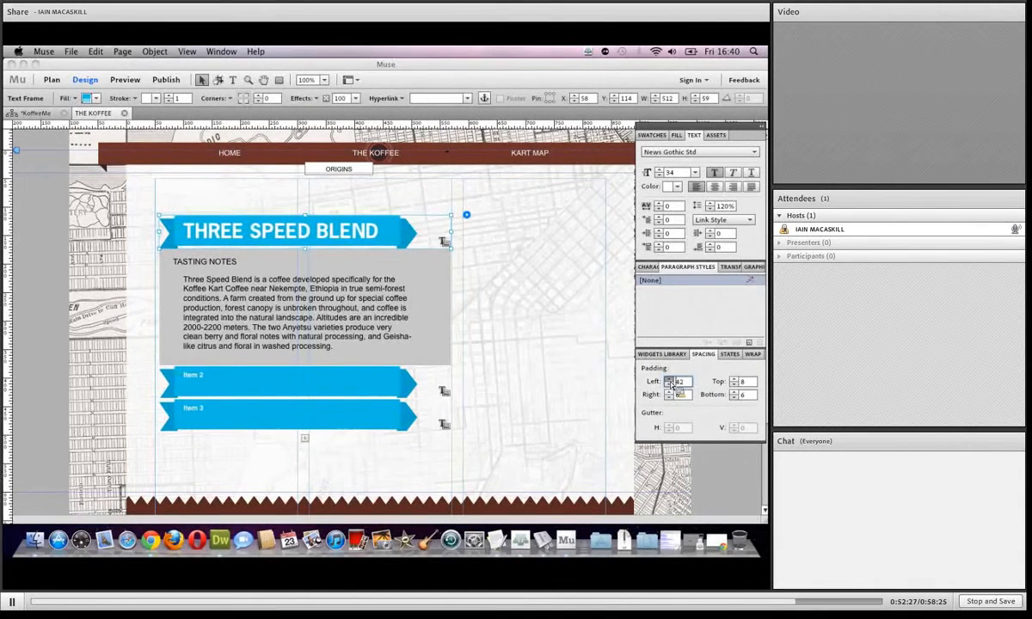
Set the fill of the accordion's TASTING NOTES content container to none.
{"action": "left_click", "coordinate": [351, 276]}
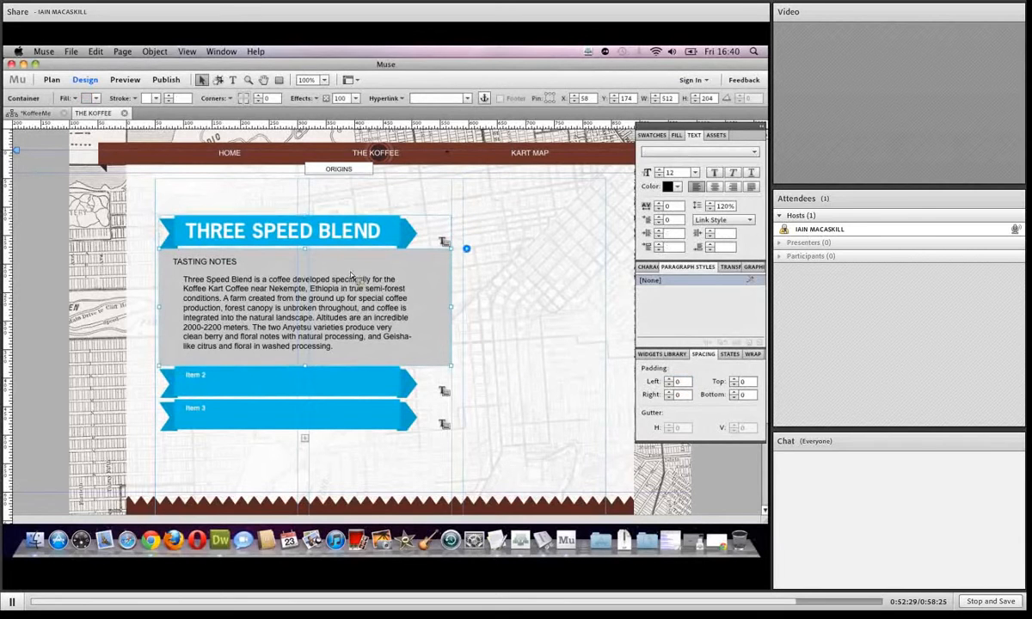
{"action": "left_click", "coordinate": [95, 98]}
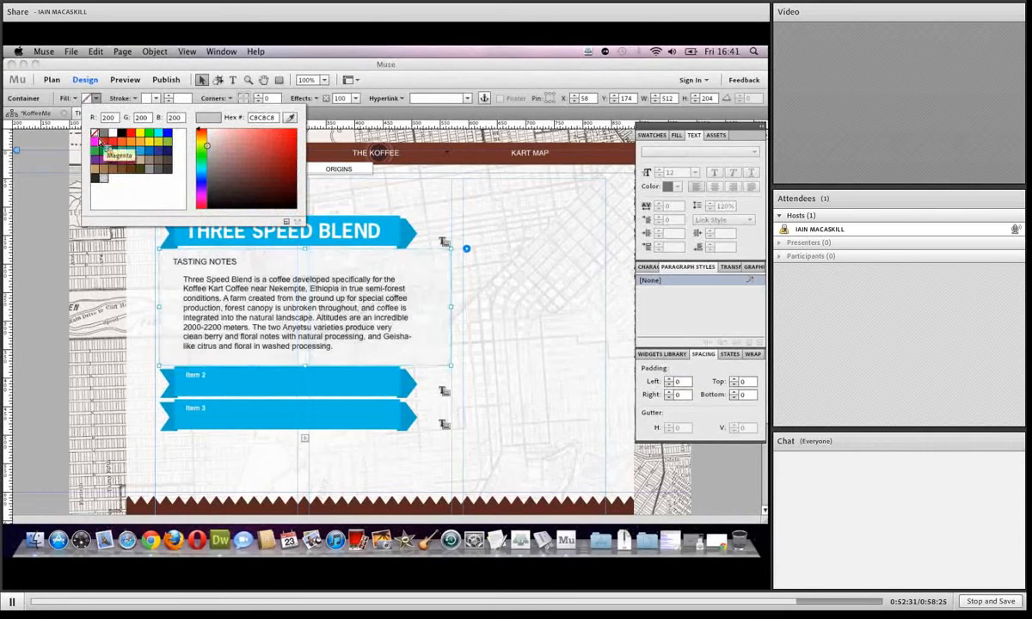
{"action": "left_click", "coordinate": [94, 133]}
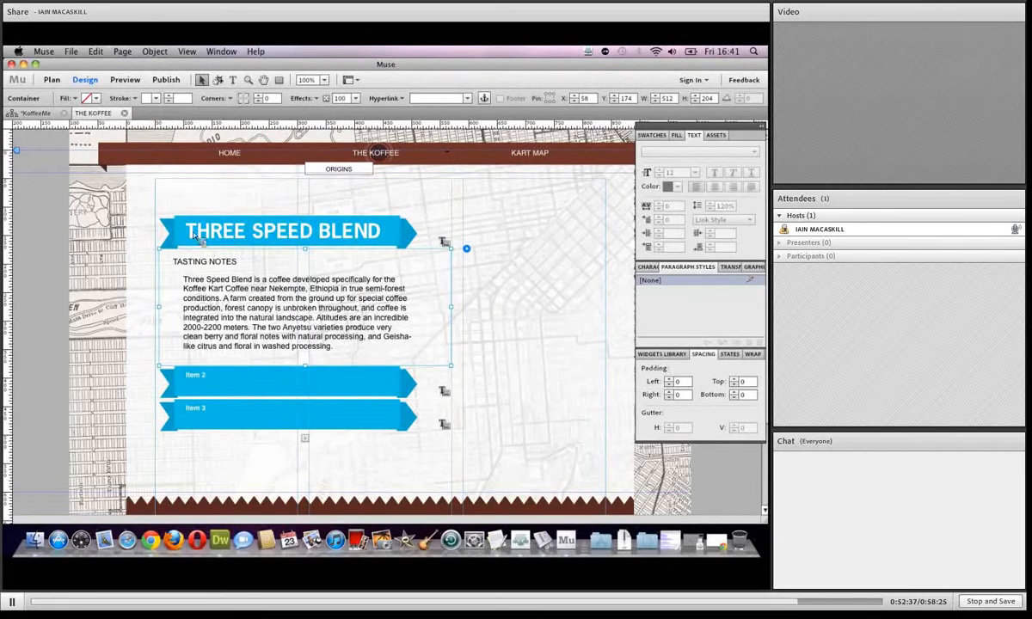
Open the KART MAP page for design from the site plan.
{"action": "left_click", "coordinate": [40, 113]}
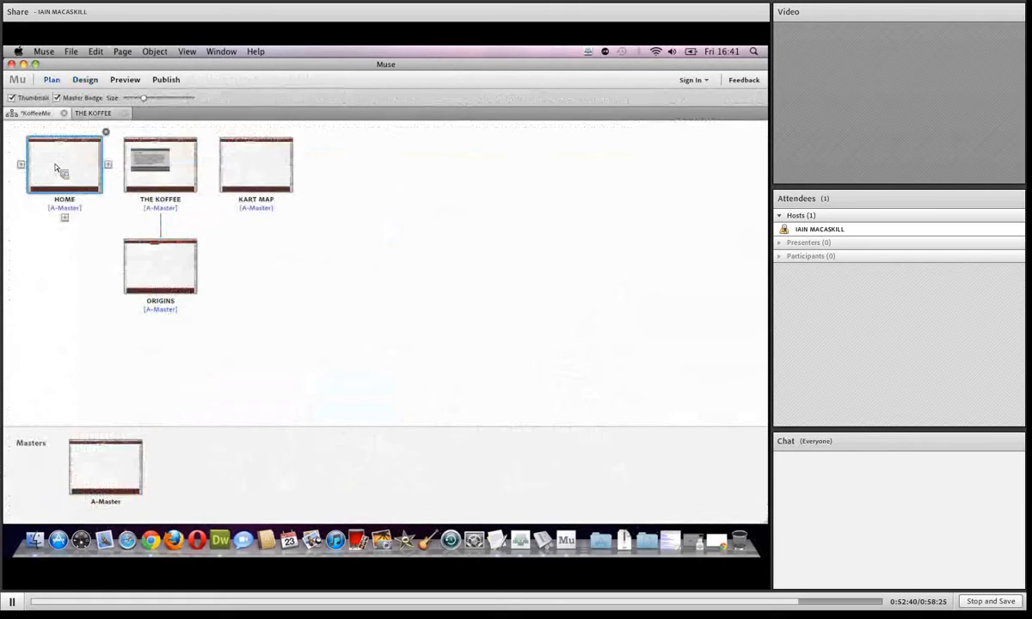
{"action": "double_click", "coordinate": [257, 176]}
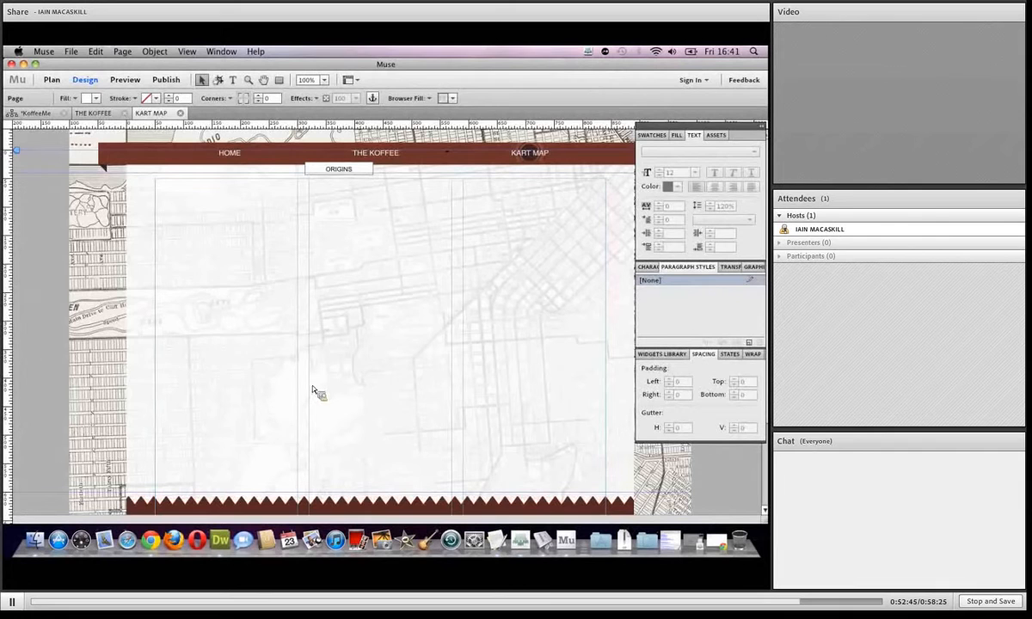
Switch to Chrome and load maps.google.com in a new browser window.
{"action": "key", "text": "super+Tab"}
{"action": "key", "text": "super+Tab"}
{"action": "key", "text": "super+Tab"}
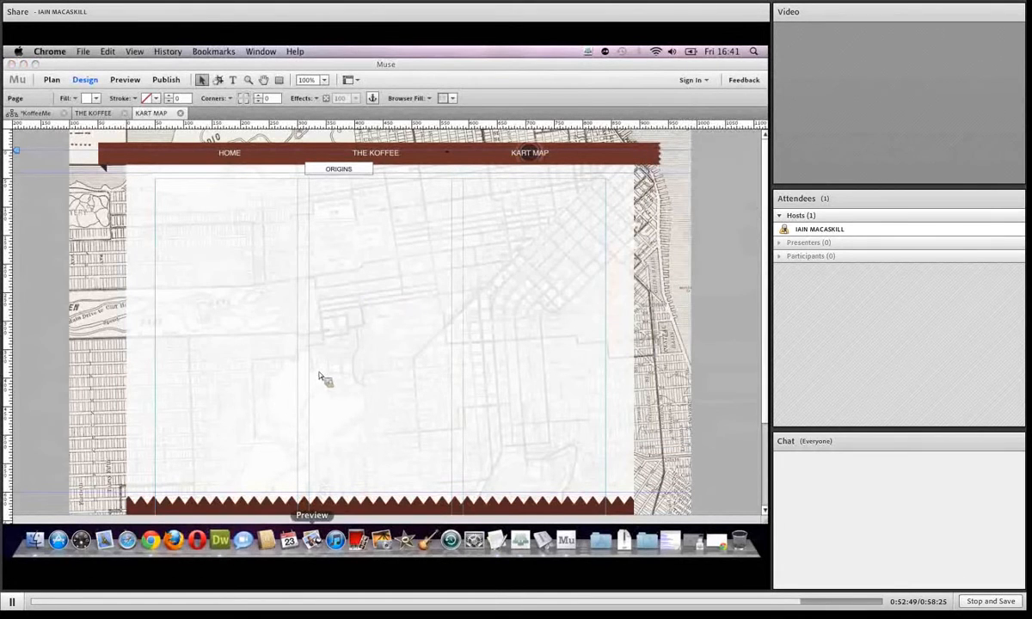
{"action": "left_click", "coordinate": [153, 542]}
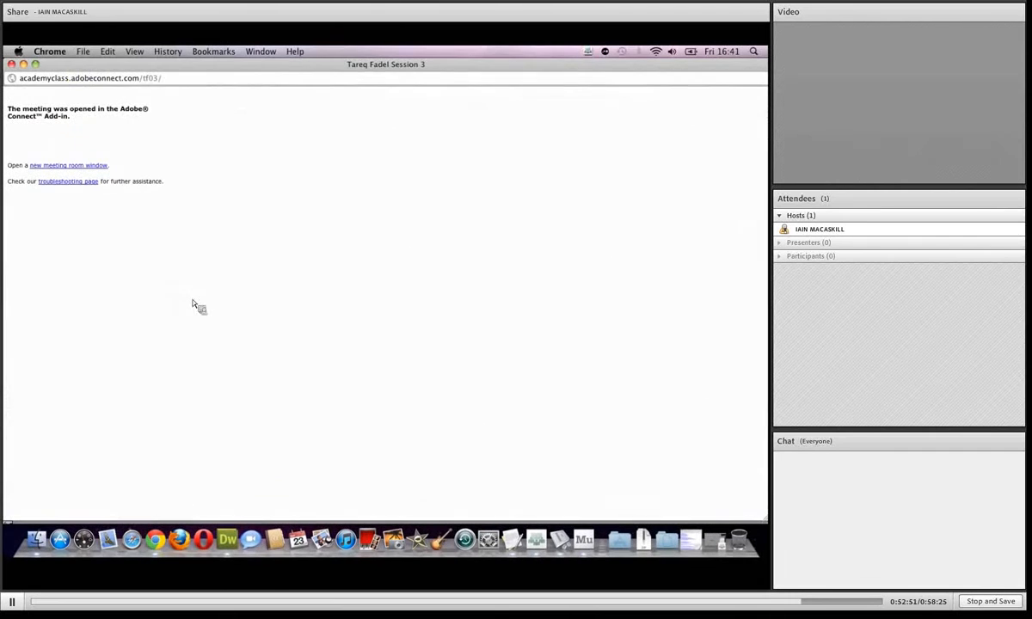
{"action": "key", "text": "super+n"}
{"action": "type", "text": "MAPS.GOOGE.C"}
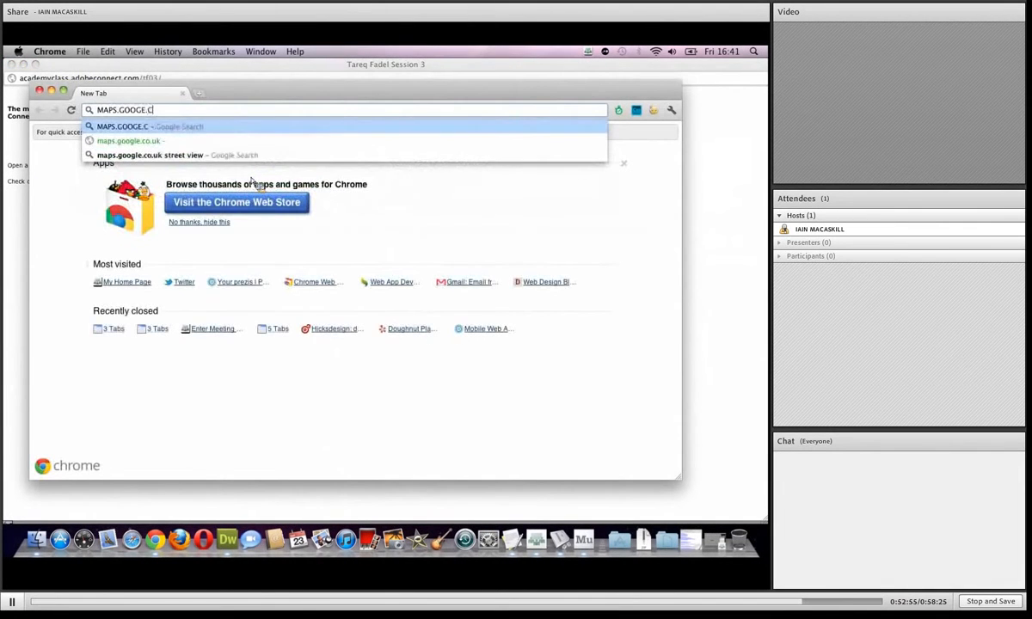
{"action": "key", "text": "BackSpace"}
{"action": "key", "text": "BackSpace"}
{"action": "type", "text": "GLE.COM"}
{"action": "key", "text": "Return"}
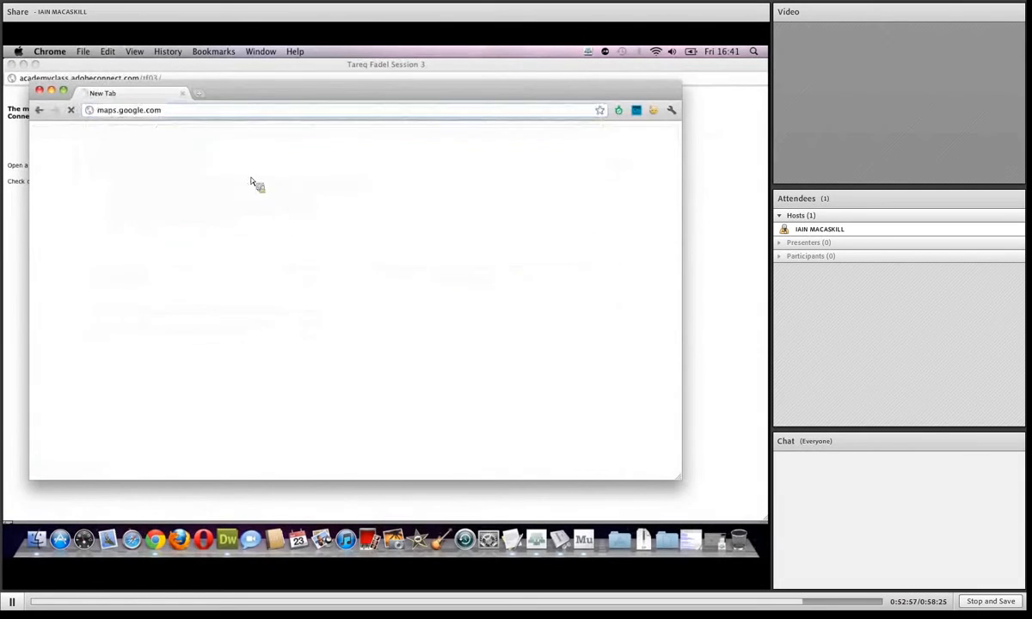
Search the map for Academy Class and choose the suggested location on Waterloo Road in London.
{"action": "type", "text": "ACA"}
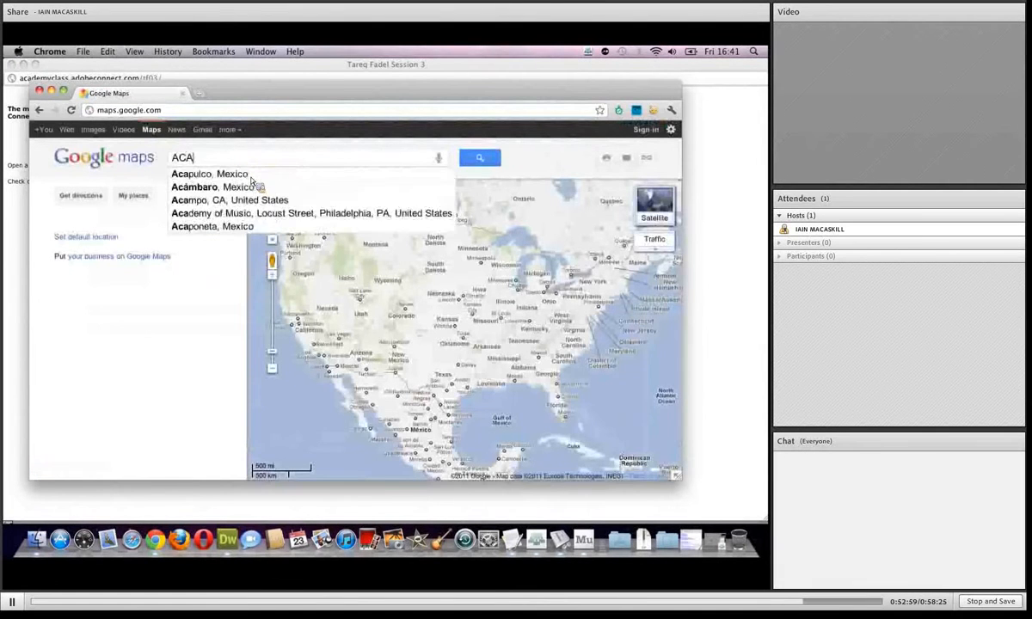
{"action": "type", "text": "DEMY CLASS"}
{"action": "key", "text": "Return"}
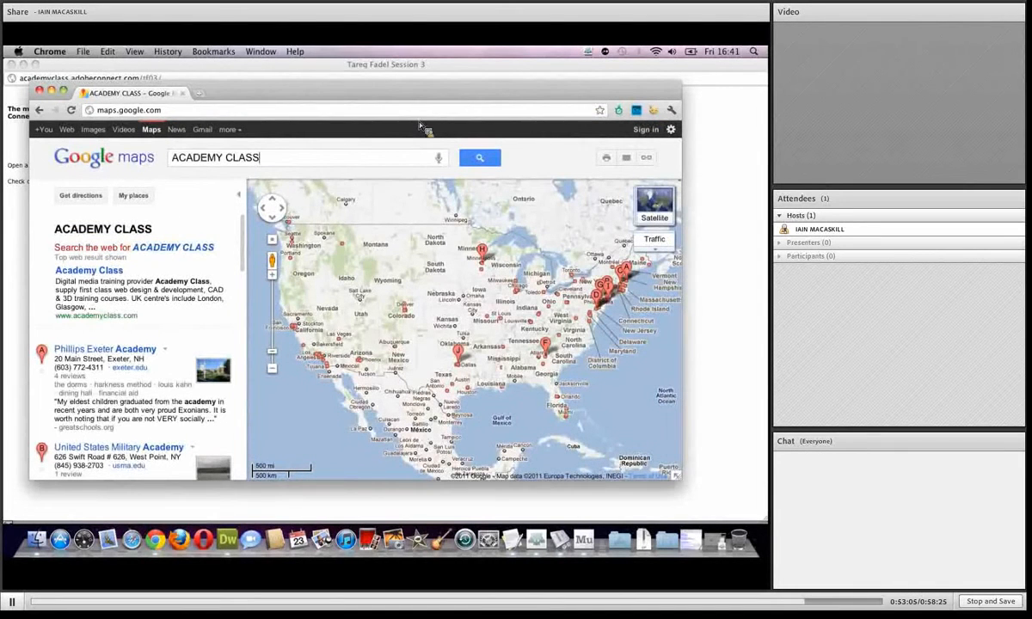
{"action": "type", "text": ", LO"}
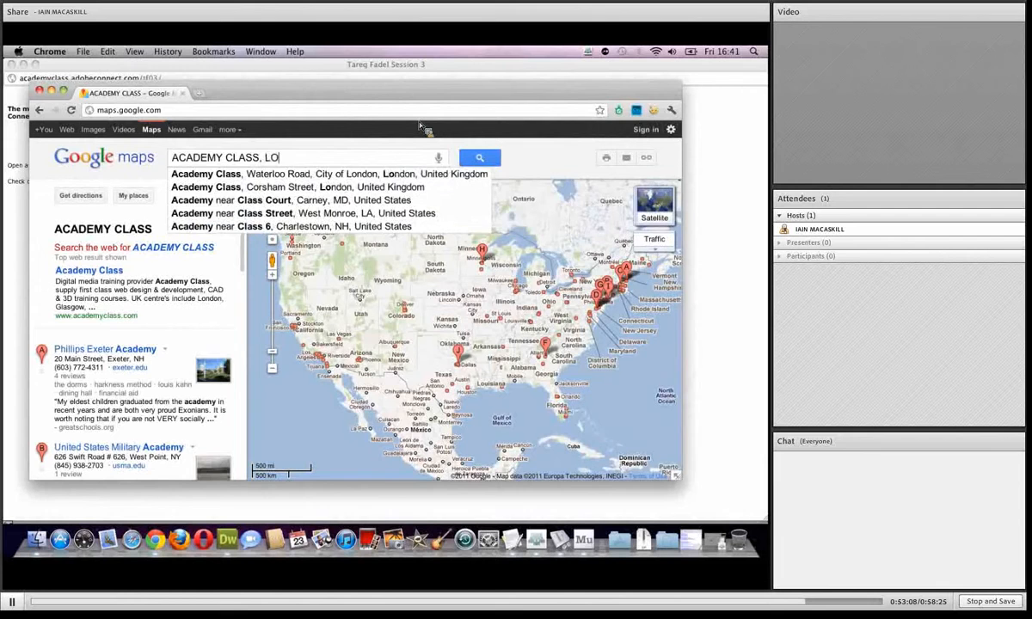
{"action": "key", "text": "Down"}
{"action": "key", "text": "Return"}
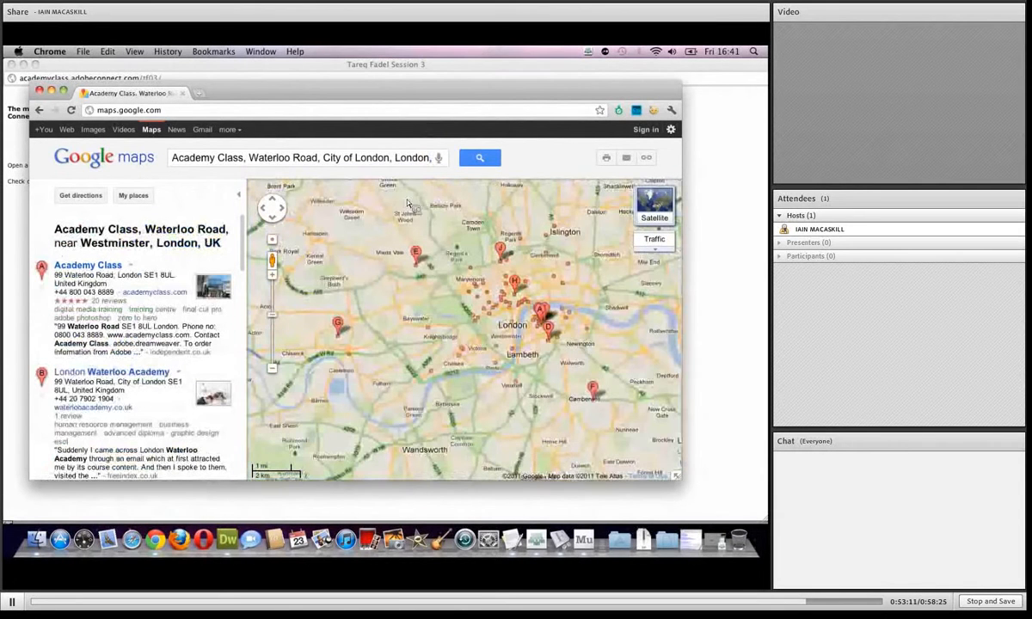
Examine the London map around Waterloo closely to locate the Academy Class marker.
{"action": "left_click", "coordinate": [274, 280]}
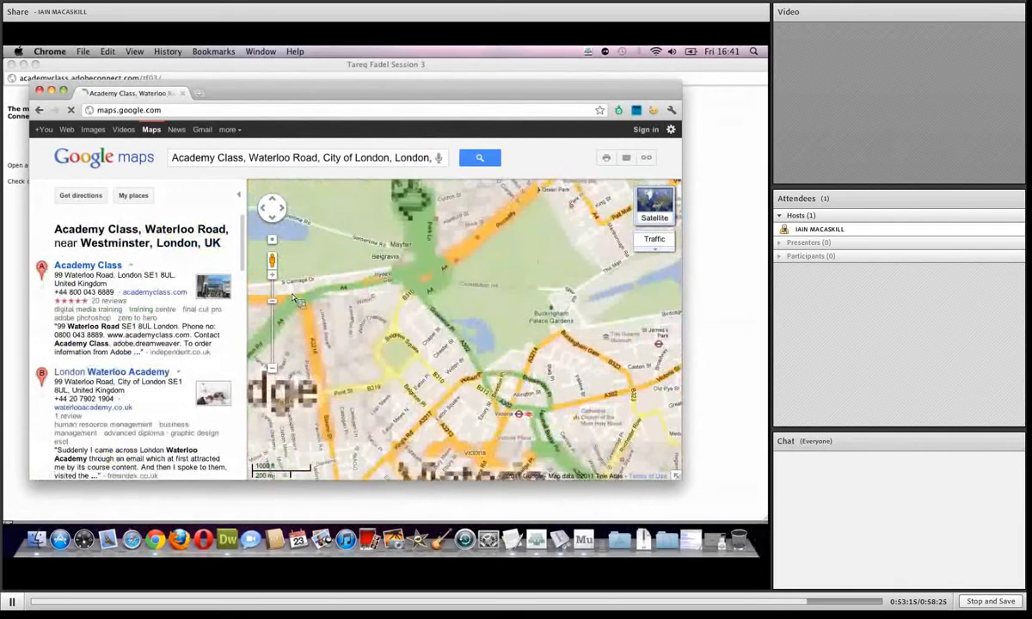
{"action": "left_click_drag", "start_coordinate": [490, 292], "coordinate": [302, 258]}
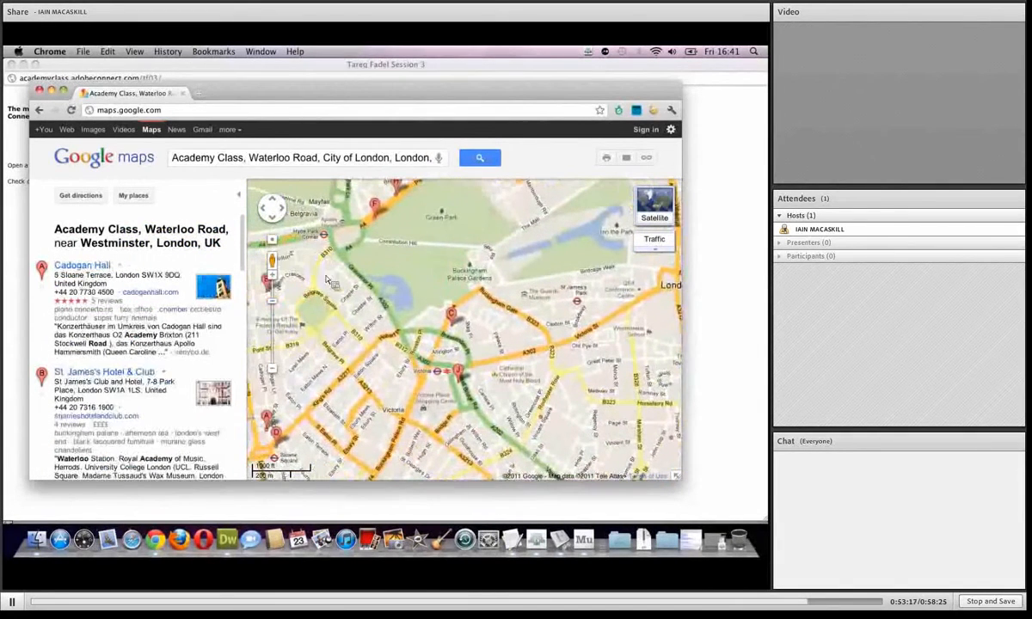
{"action": "left_click_drag", "start_coordinate": [396, 333], "coordinate": [426, 361]}
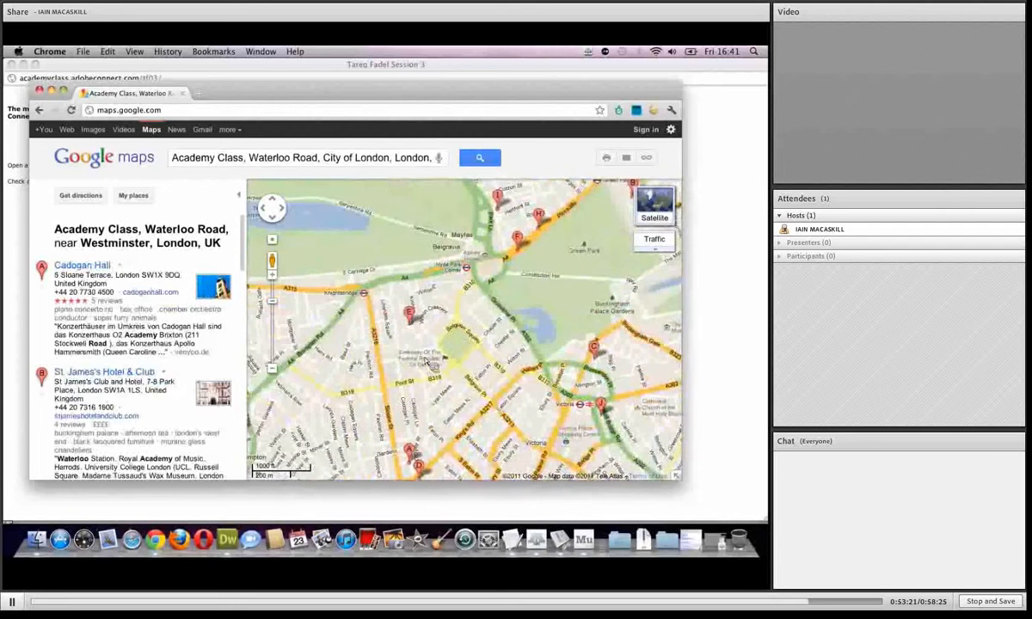
{"action": "left_click_drag", "start_coordinate": [274, 368], "coordinate": [380, 341]}
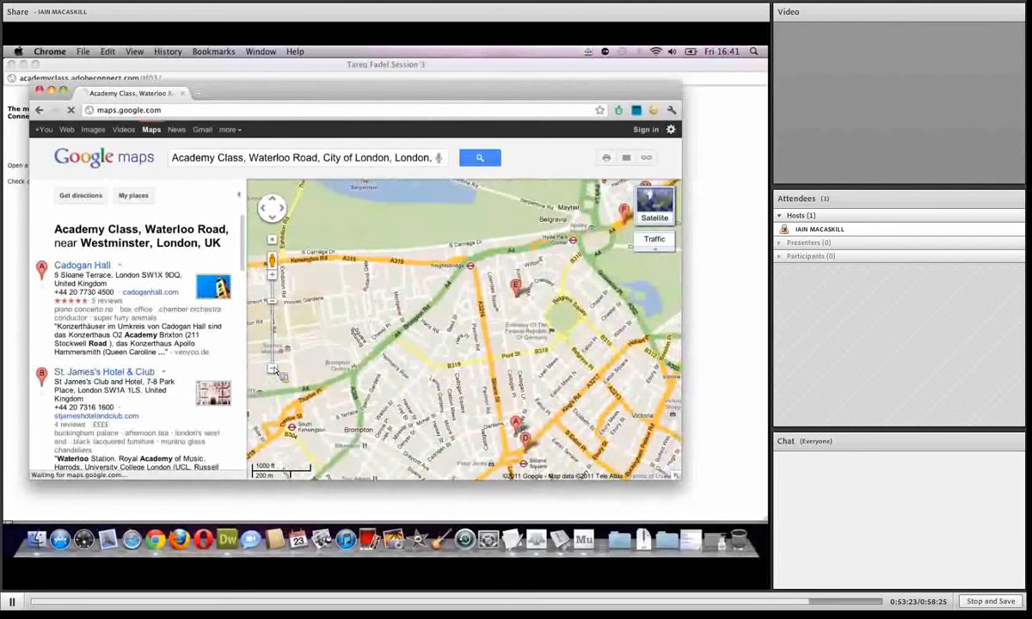
{"action": "left_click", "coordinate": [273, 370]}
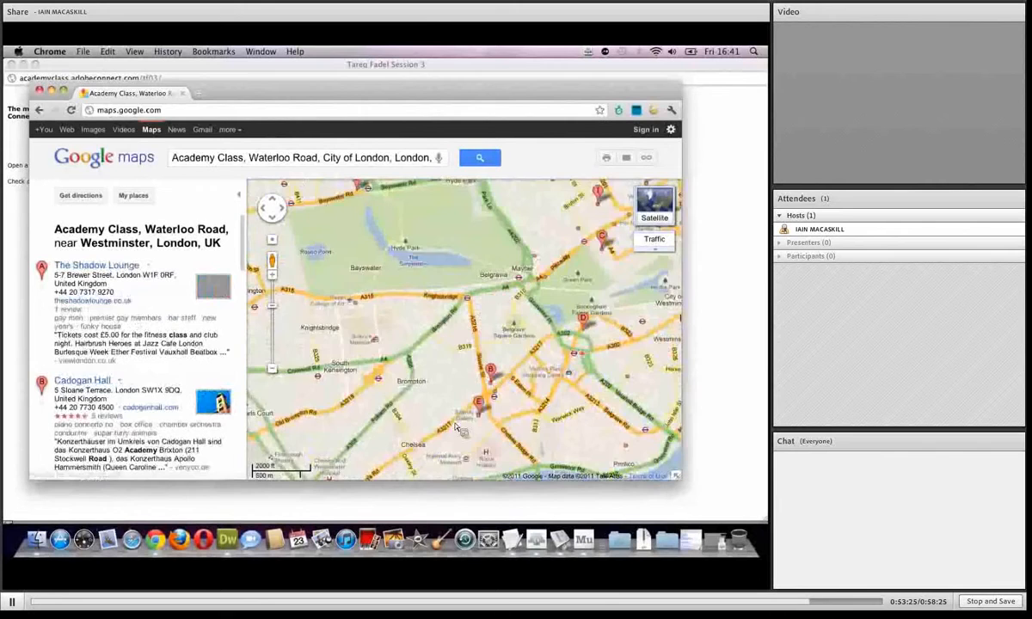
{"action": "left_click_drag", "start_coordinate": [406, 335], "coordinate": [492, 437]}
{"action": "left_click", "coordinate": [273, 369]}
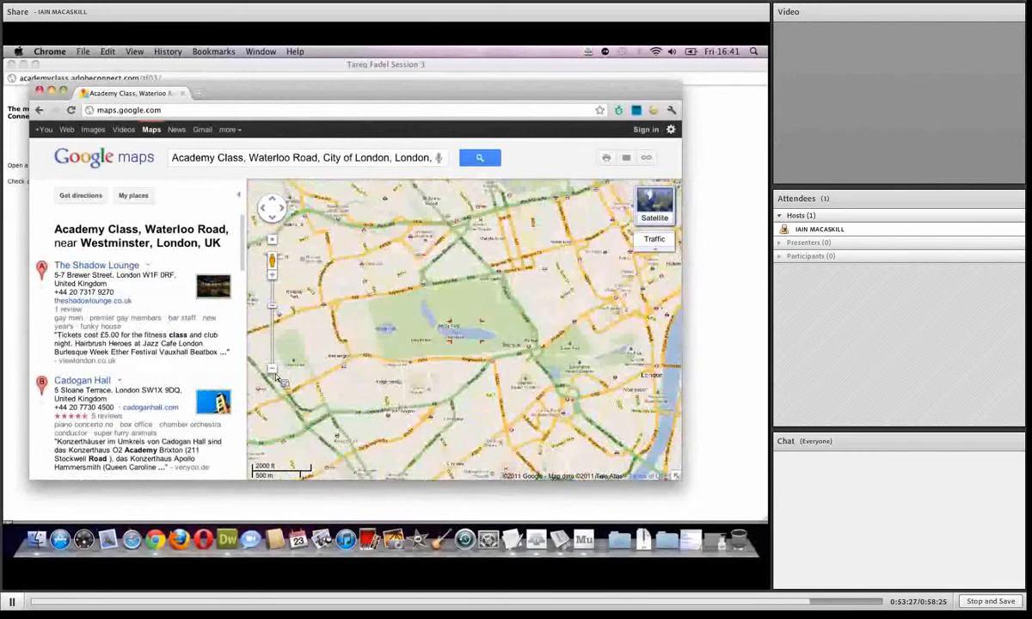
{"action": "left_click_drag", "start_coordinate": [536, 419], "coordinate": [465, 354]}
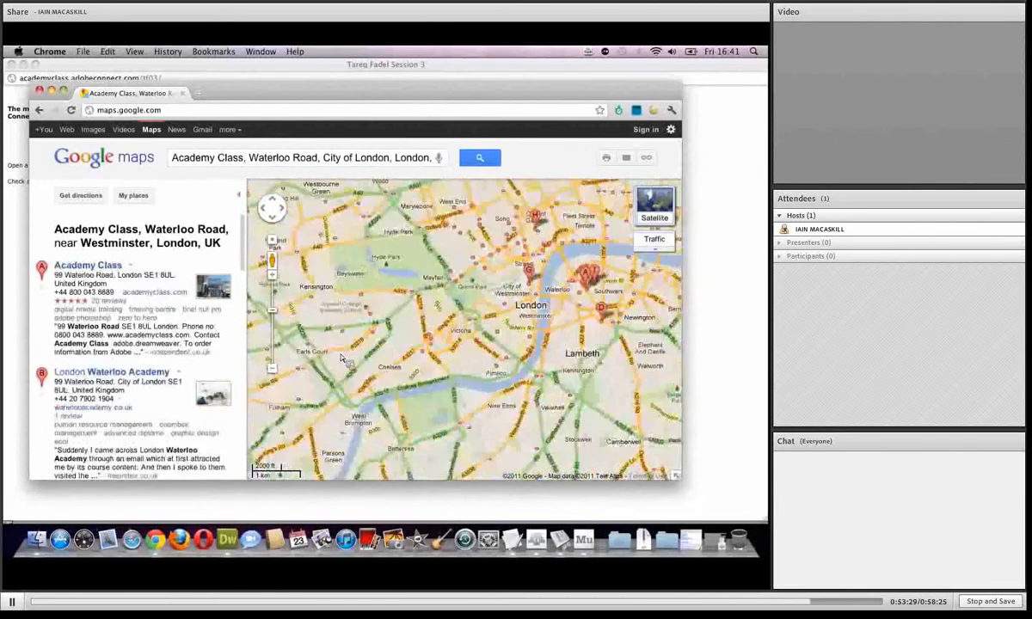
{"action": "left_click_drag", "start_coordinate": [634, 327], "coordinate": [561, 372]}
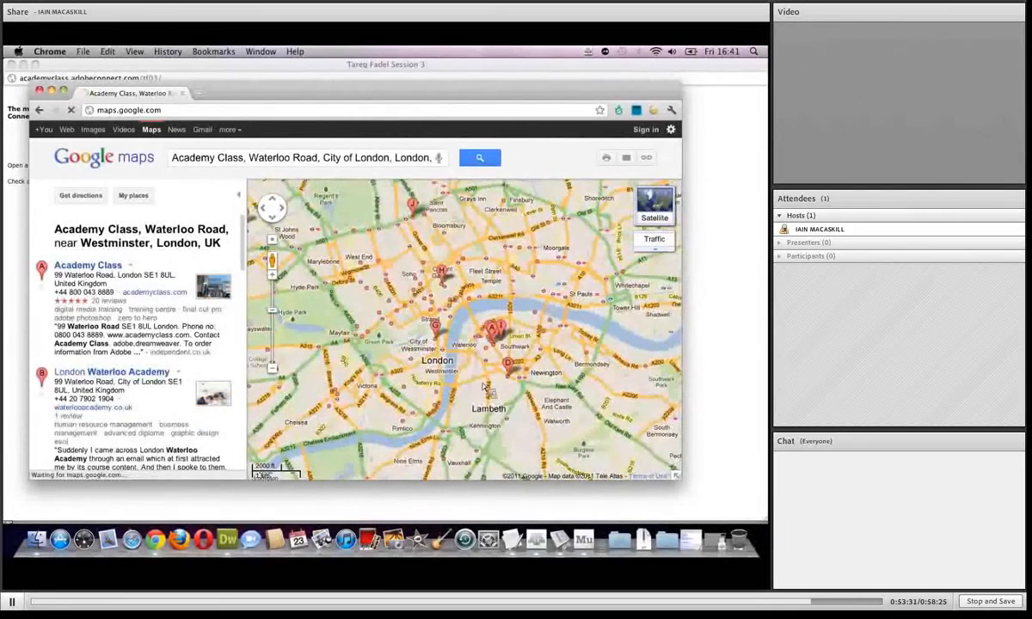
{"action": "left_click", "coordinate": [274, 278]}
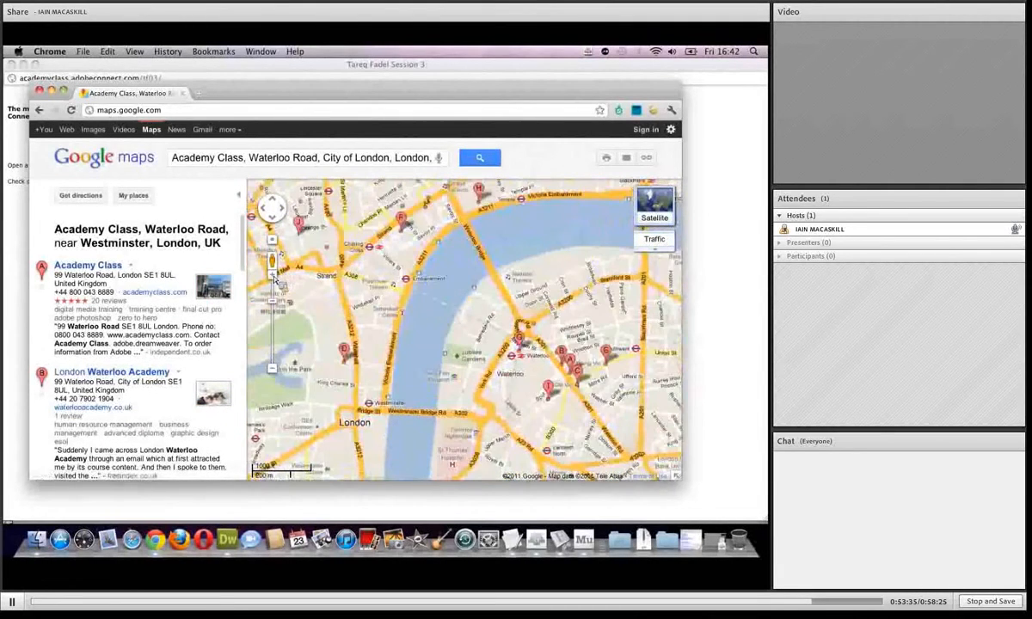
{"action": "left_click_drag", "start_coordinate": [464, 370], "coordinate": [386, 354]}
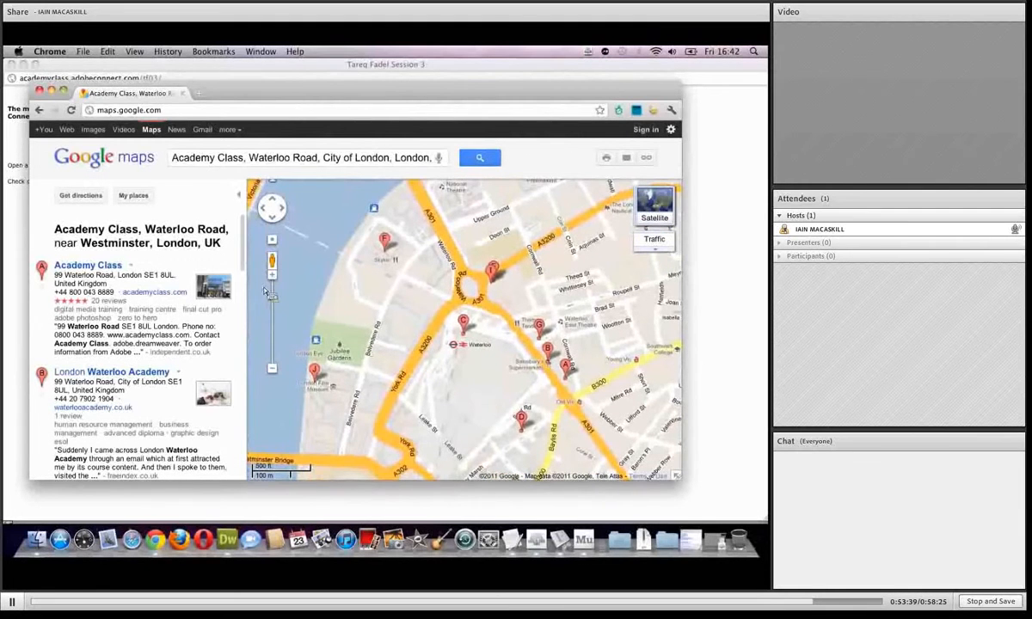
{"action": "left_click", "coordinate": [272, 276]}
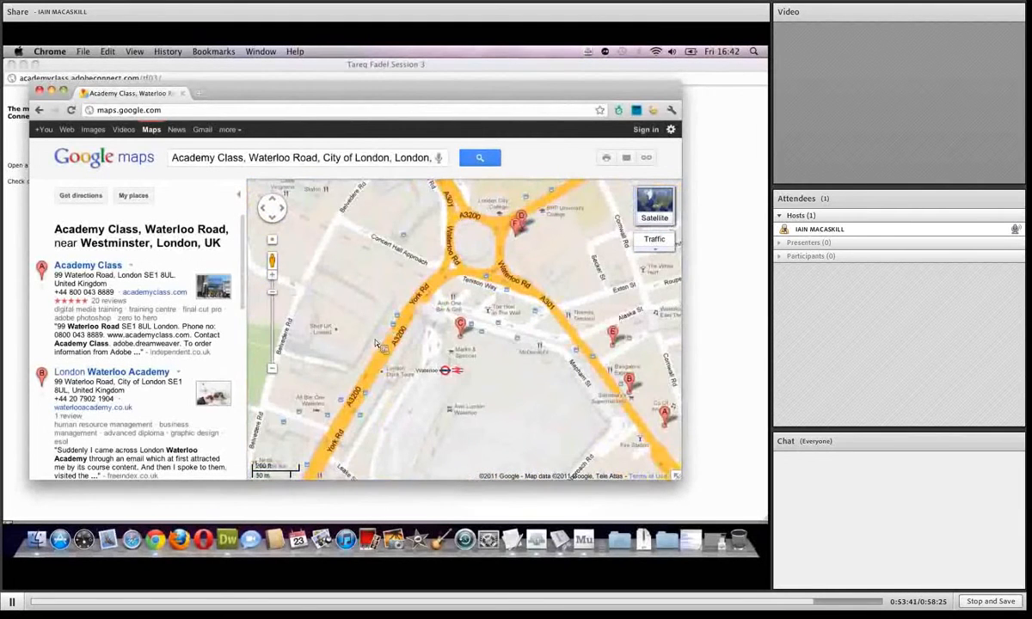
{"action": "left_click_drag", "start_coordinate": [520, 400], "coordinate": [506, 421]}
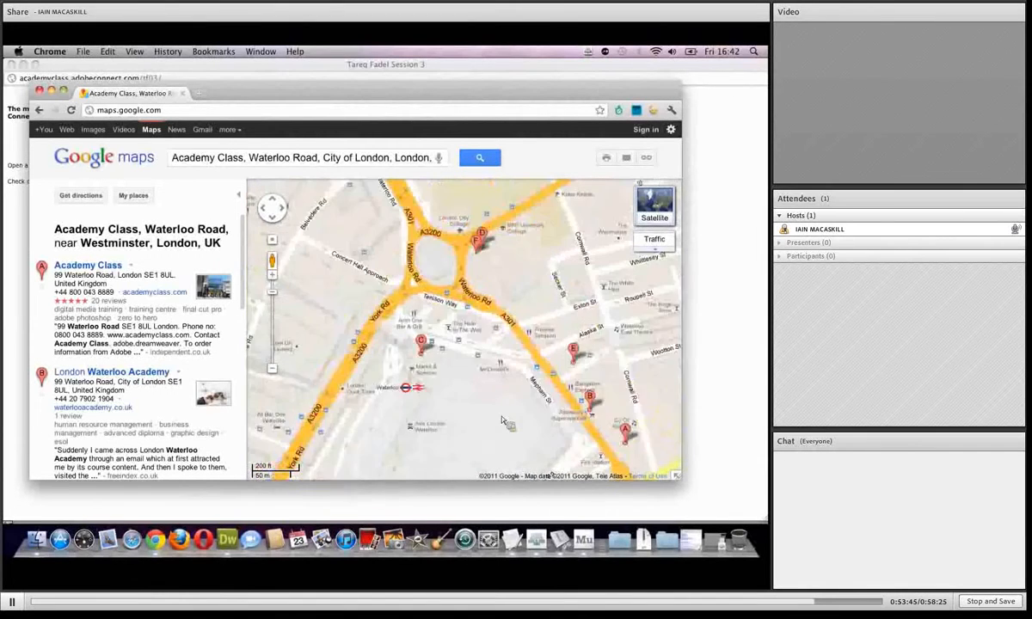
{"action": "left_click_drag", "start_coordinate": [495, 344], "coordinate": [407, 314]}
{"action": "left_click_drag", "start_coordinate": [534, 238], "coordinate": [417, 319]}
{"action": "left_click_drag", "start_coordinate": [413, 271], "coordinate": [423, 324]}
Show the Academy Class marker's details on the map and open the map's link and HTML embed options.
{"action": "left_click", "coordinate": [535, 370]}
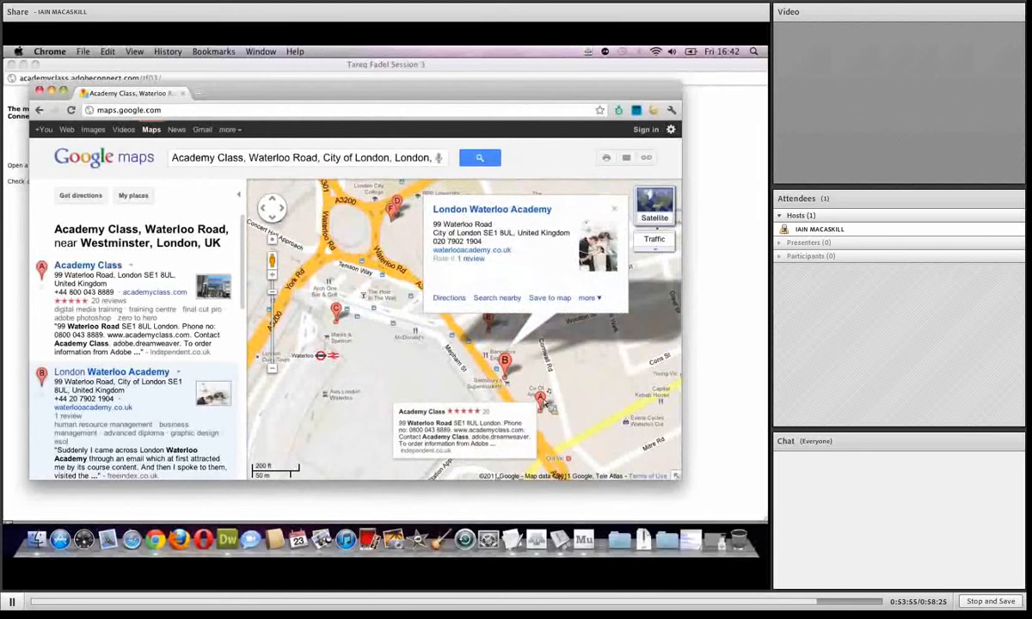
{"action": "left_click", "coordinate": [541, 403]}
{"action": "left_click_drag", "start_coordinate": [604, 401], "coordinate": [550, 349]}
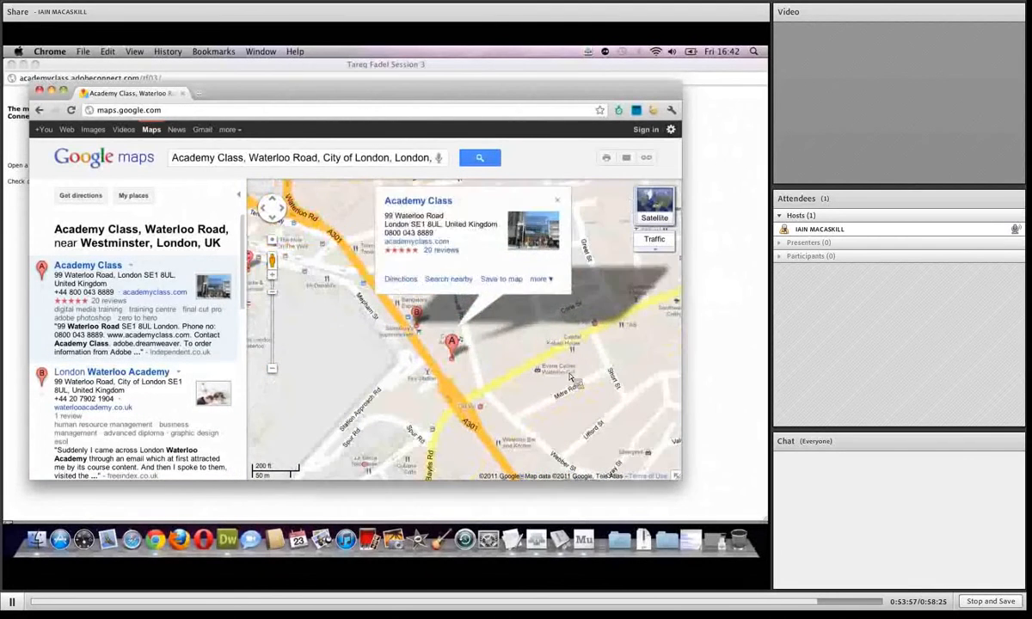
{"action": "left_click", "coordinate": [557, 200]}
{"action": "left_click", "coordinate": [454, 339]}
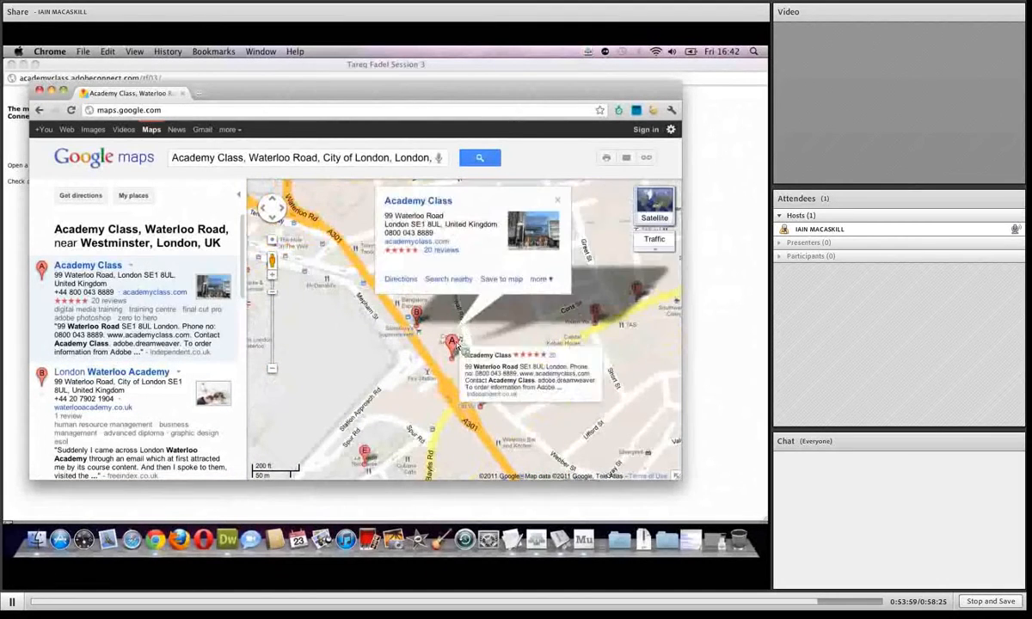
{"action": "left_click", "coordinate": [646, 158]}
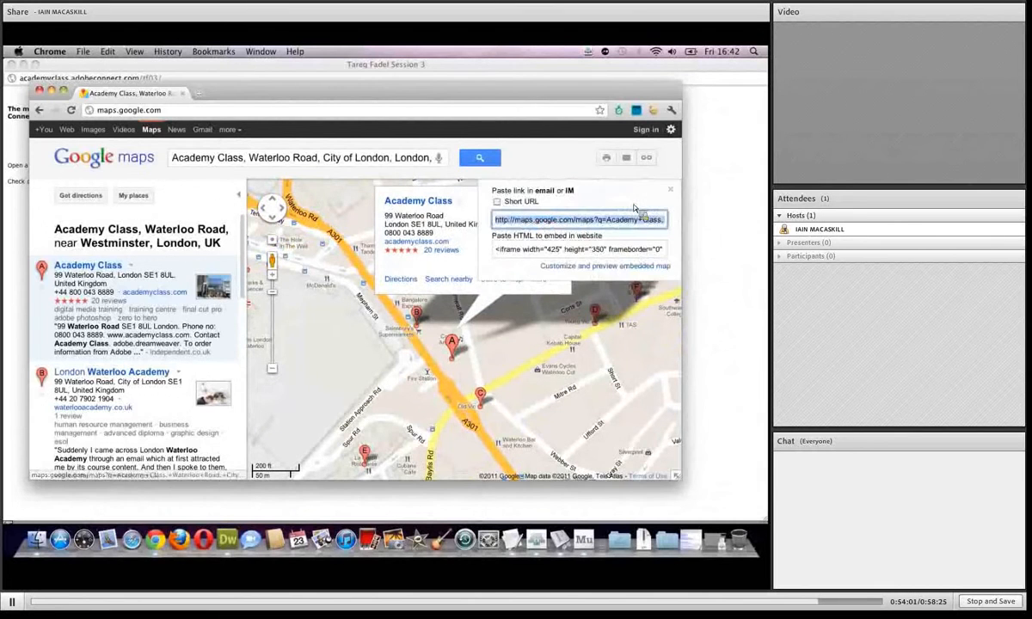
Customize the embedded map for Academy Class with a custom size of 600 wide by 400 high.
{"action": "left_click", "coordinate": [580, 267]}
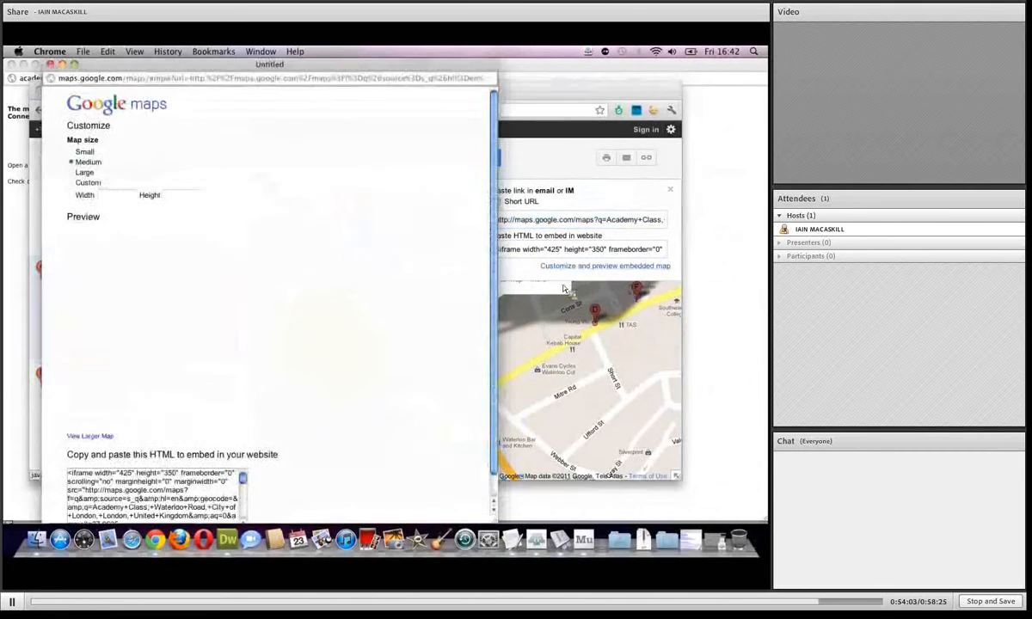
{"action": "left_click", "coordinate": [131, 198]}
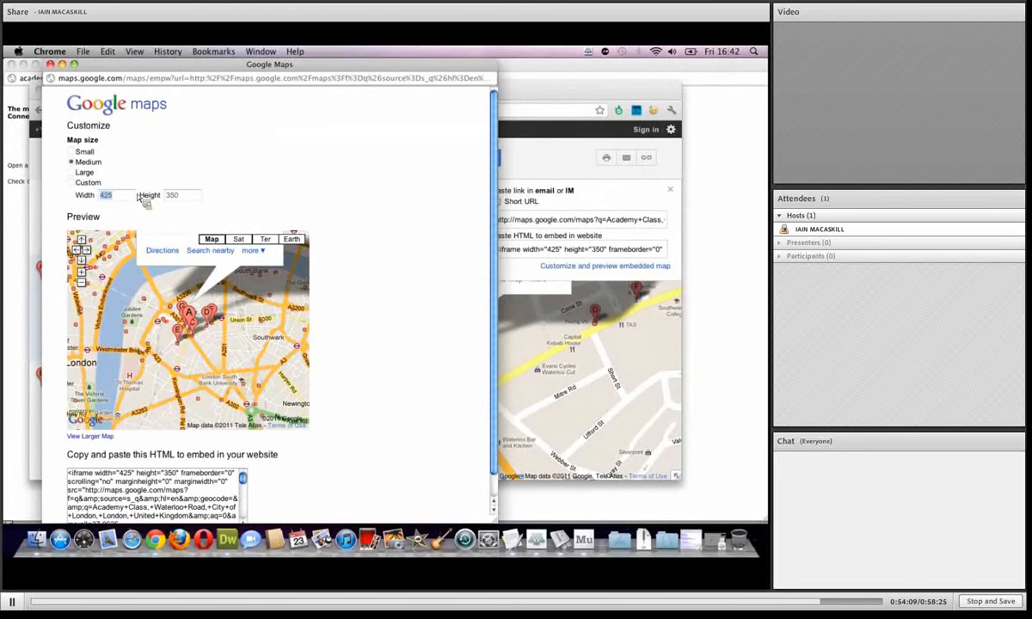
{"action": "left_click", "coordinate": [72, 182]}
{"action": "type", "text": "6"}
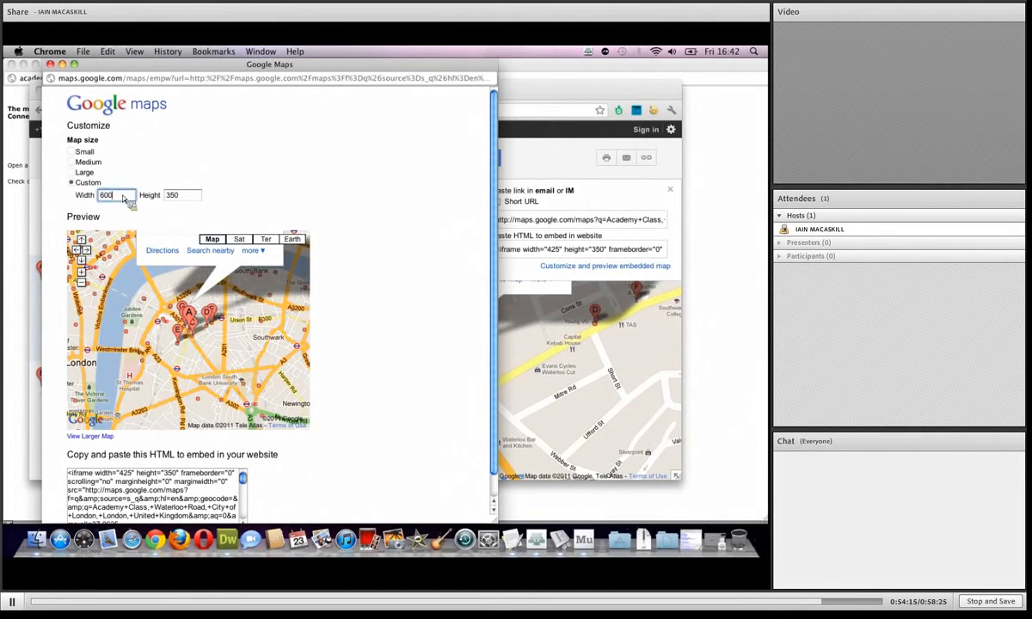
{"action": "type", "text": "00"}
{"action": "key", "text": "Tab"}
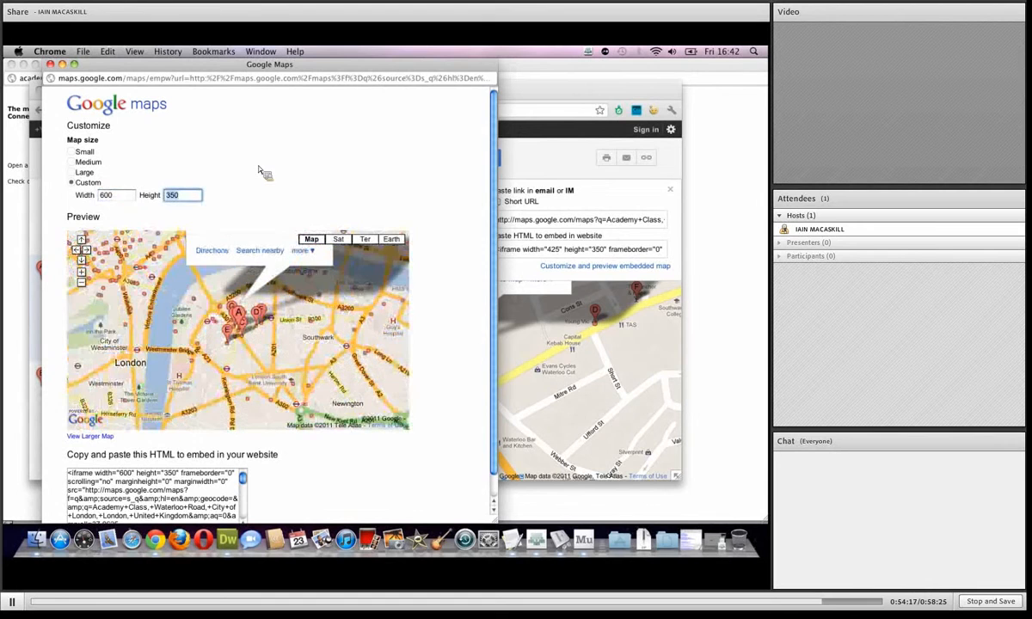
{"action": "type", "text": "400"}
{"action": "key", "text": "Tab"}
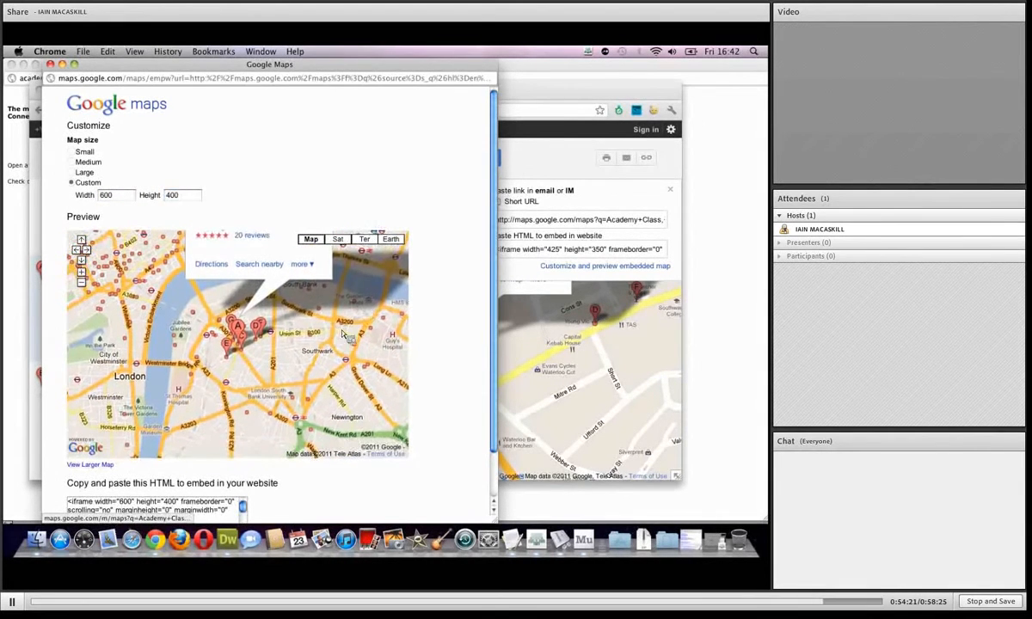
Shift the preview map down so the Academy Class info bubble shows fully, and copy the complete embed HTML.
{"action": "left_click_drag", "start_coordinate": [343, 331], "coordinate": [341, 412]}
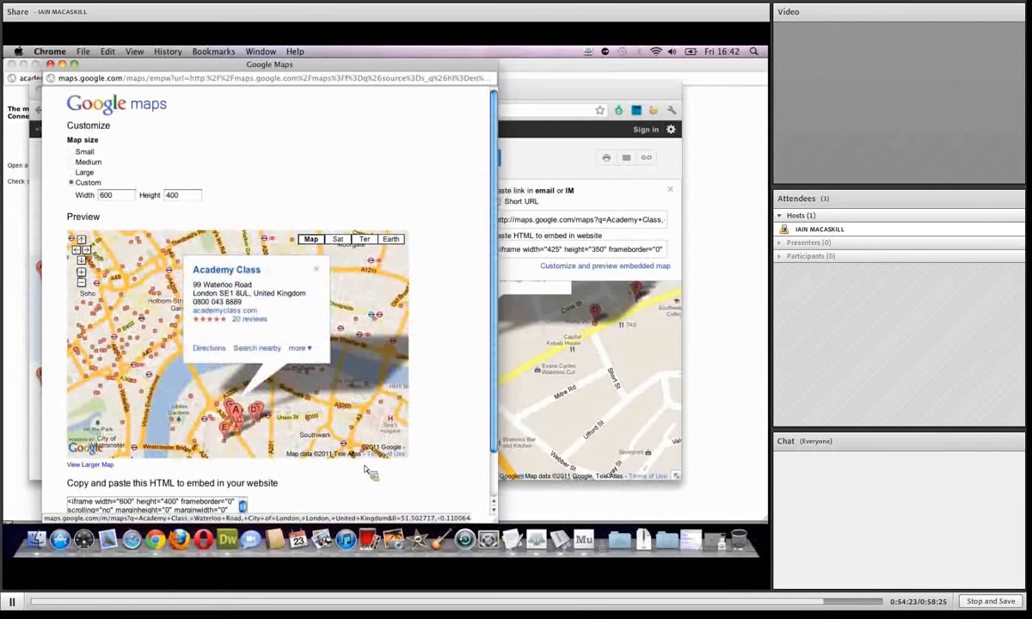
{"action": "scroll", "coordinate": [497, 297], "scroll_direction": "down", "scroll_amount": 1}
{"action": "scroll", "coordinate": [500, 301], "scroll_direction": "down", "scroll_amount": 3}
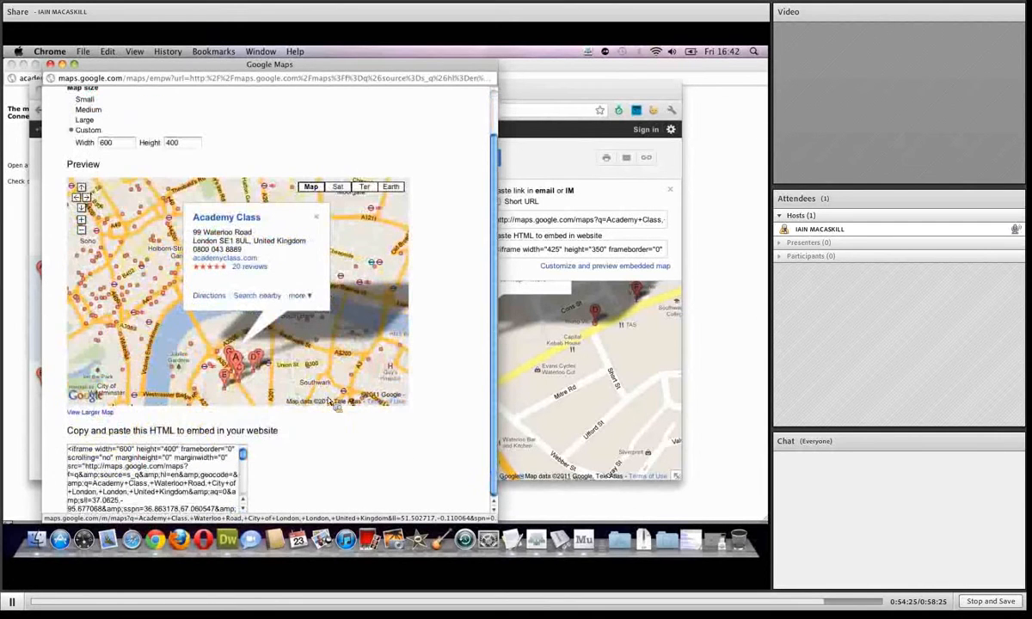
{"action": "key", "text": "super+a"}
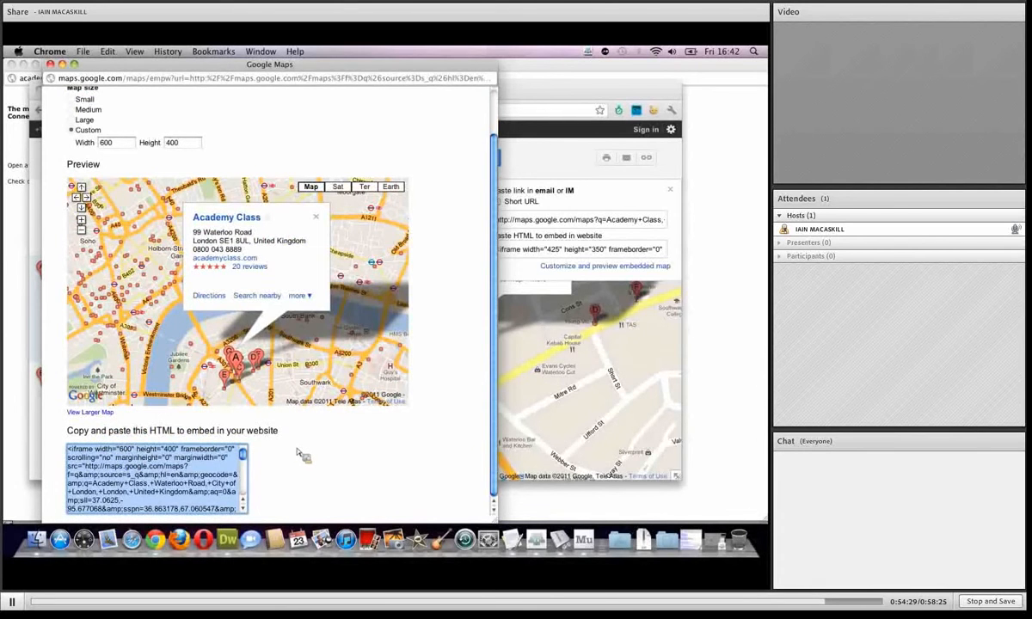
Switch to Muse, paste the map embed code on the KART MAP page and place it at about X 151, Y 111.
{"action": "key", "text": "super+Tab"}
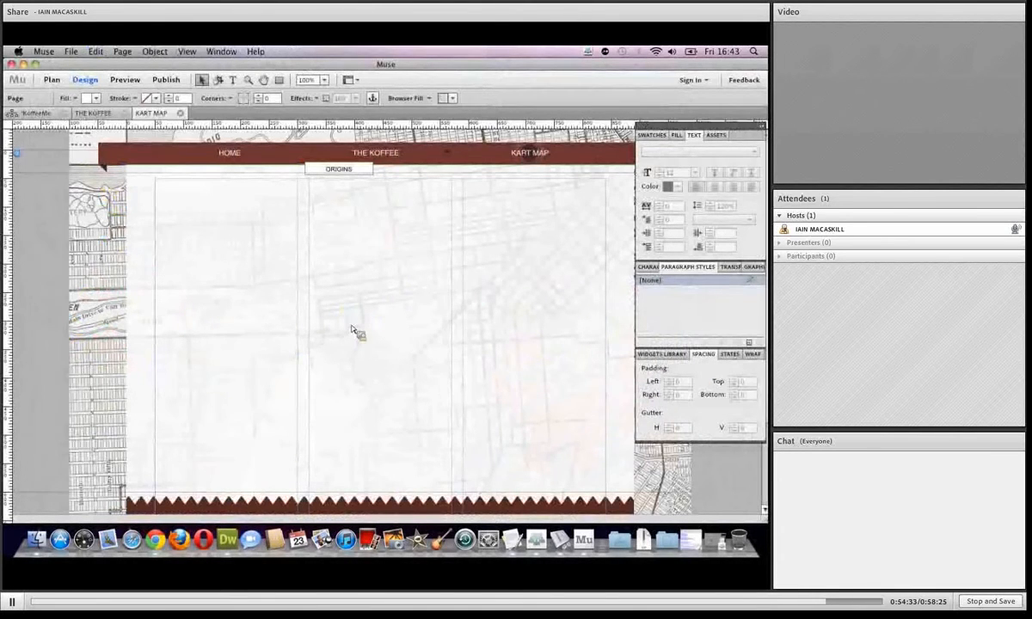
{"action": "key", "text": "super+v"}
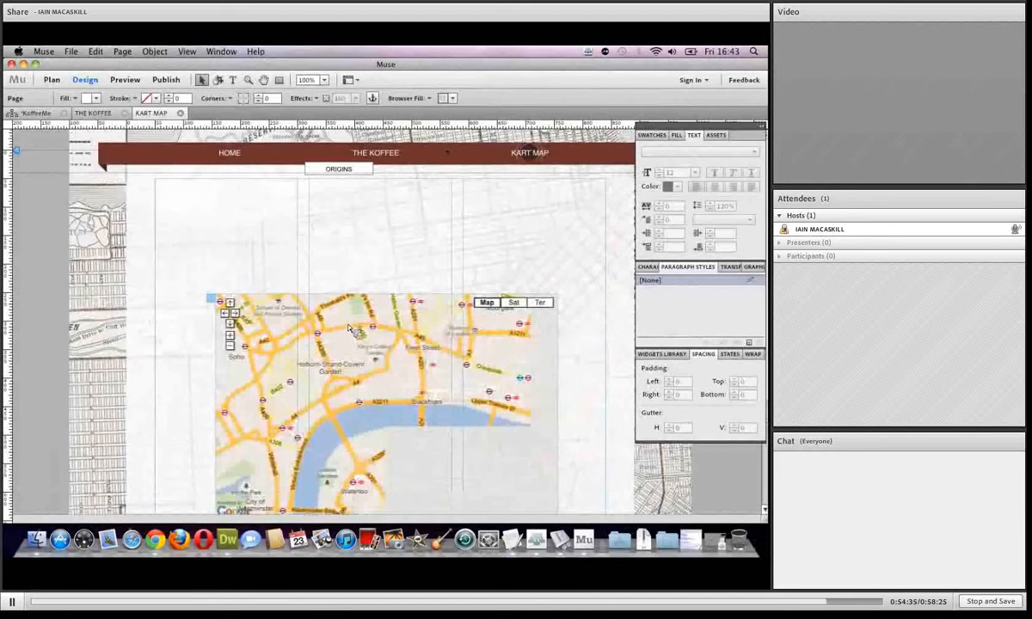
{"action": "left_click_drag", "start_coordinate": [354, 307], "coordinate": [351, 260]}
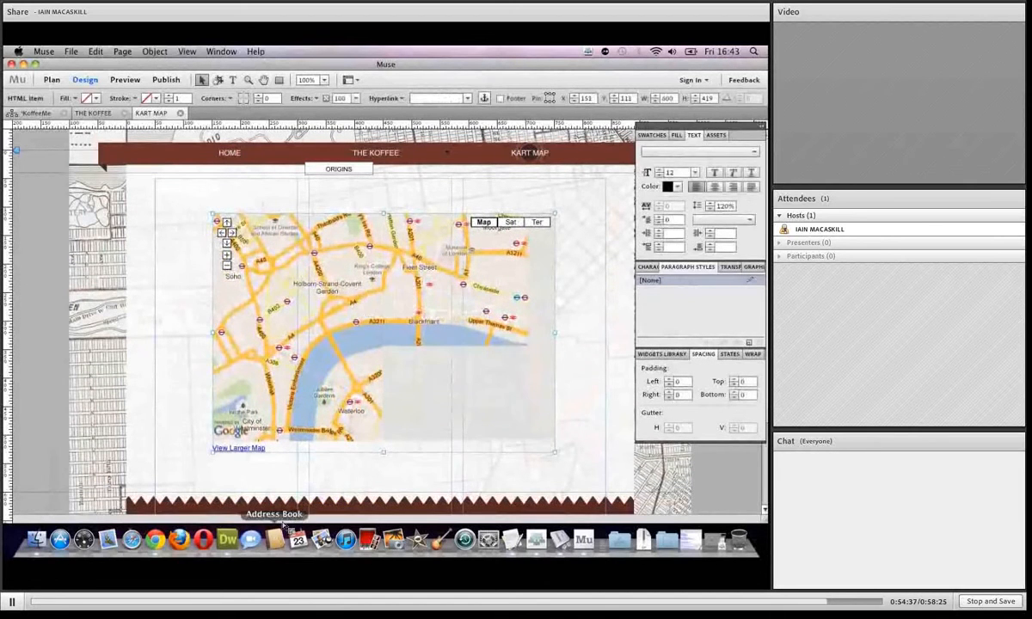
Preview the KART MAP page, try zooming the embedded map out and in, and return to the design view.
{"action": "left_click", "coordinate": [135, 84]}
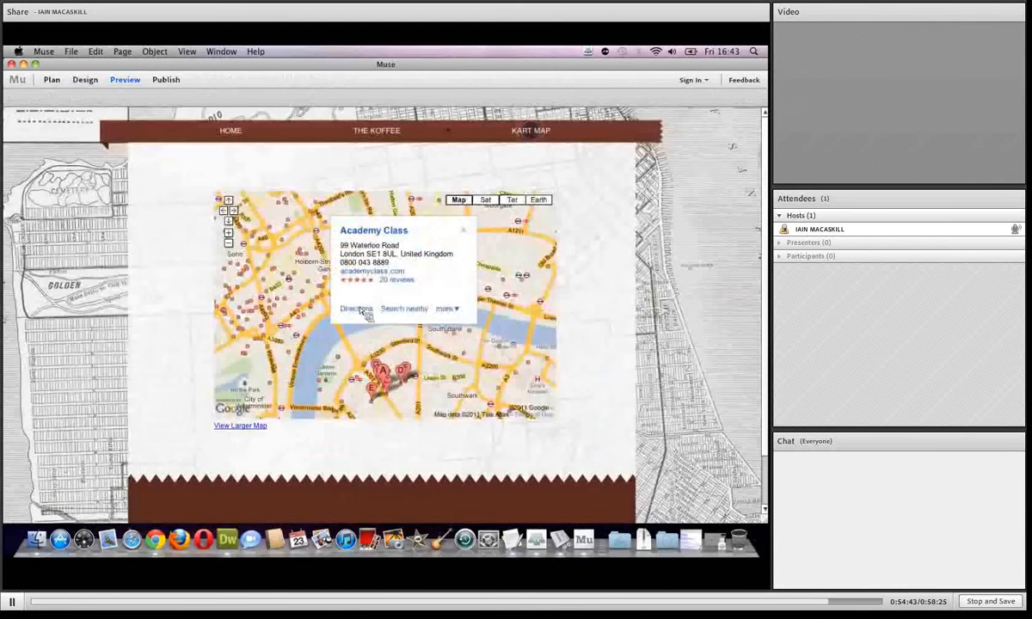
{"action": "left_click", "coordinate": [228, 243]}
{"action": "left_click", "coordinate": [228, 233]}
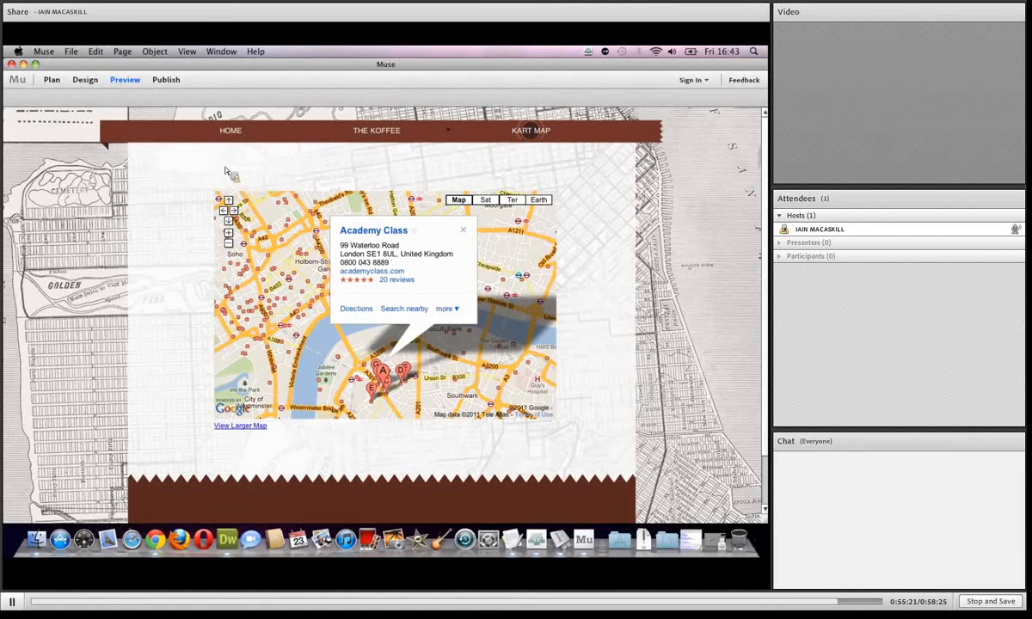
{"action": "left_click", "coordinate": [86, 79]}
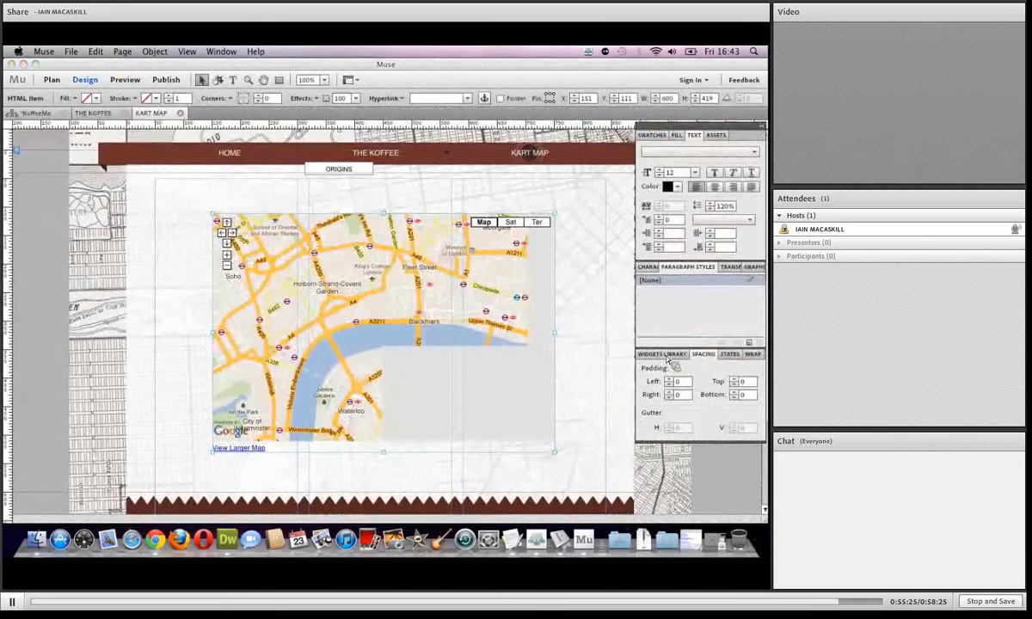
Examine the Slideshows, Panels, Menus and Compositions categories of the widgets library.
{"action": "left_click", "coordinate": [653, 354]}
{"action": "left_click", "coordinate": [663, 458]}
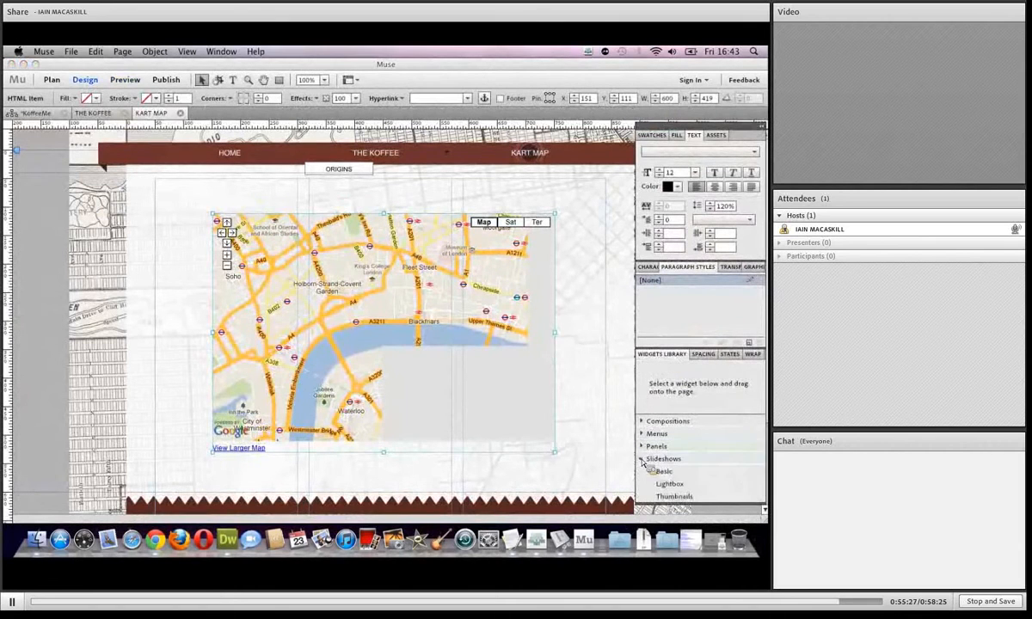
{"action": "left_click", "coordinate": [656, 447]}
{"action": "scroll", "coordinate": [705, 443], "scroll_direction": "down", "scroll_amount": 2}
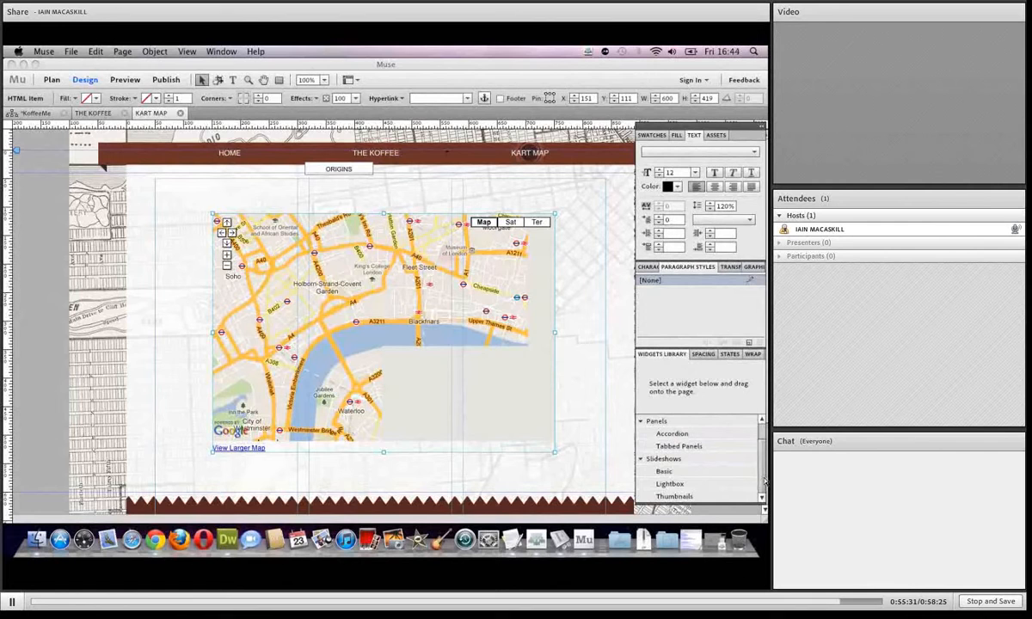
{"action": "scroll", "coordinate": [663, 438], "scroll_direction": "up", "scroll_amount": 2}
{"action": "left_click", "coordinate": [650, 434]}
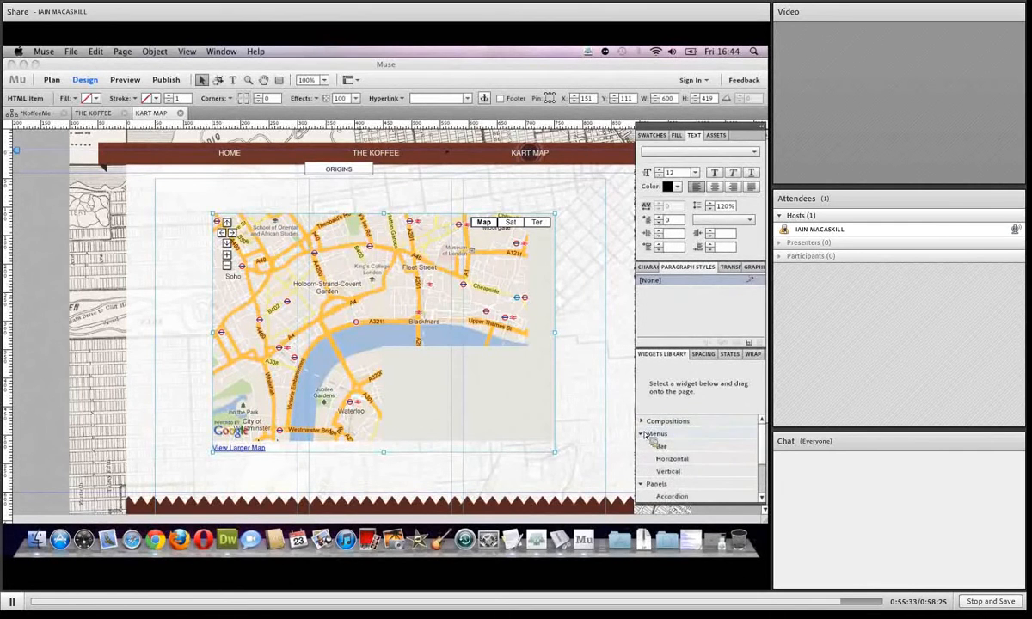
{"action": "left_click", "coordinate": [642, 421]}
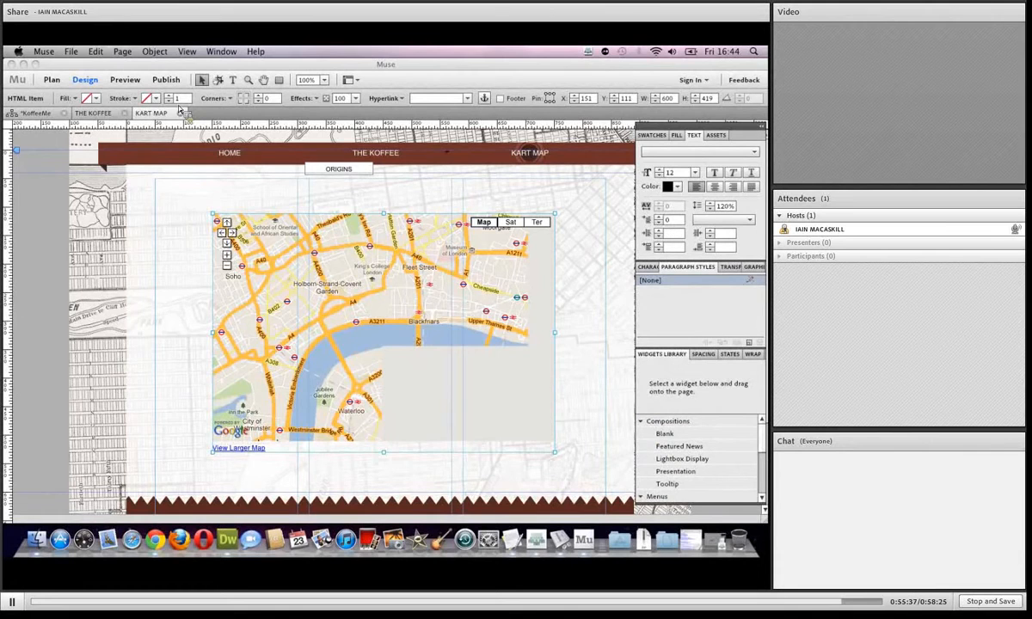
Open the ORIGINS page from the site plan and place a Lightbox slideshow widget on it at about X 232, Y 130.
{"action": "left_click", "coordinate": [100, 114]}
{"action": "left_click", "coordinate": [36, 114]}
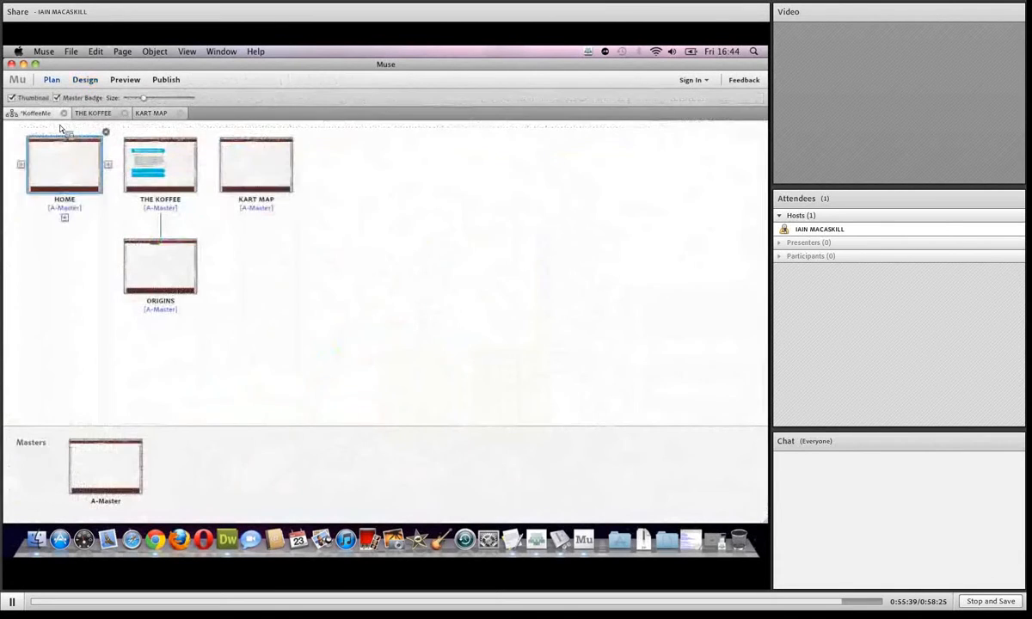
{"action": "double_click", "coordinate": [160, 268]}
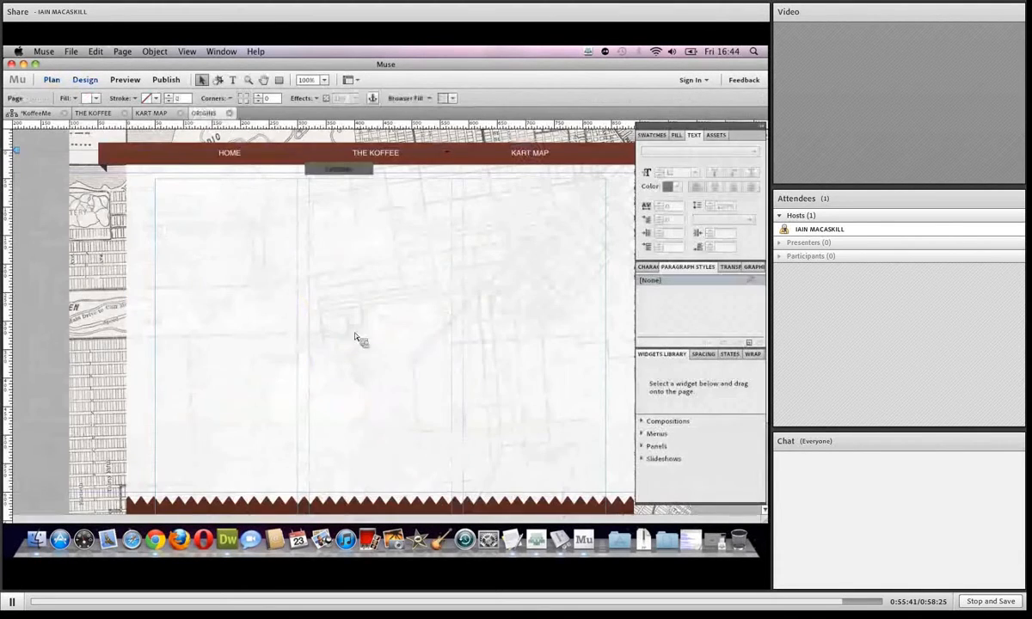
{"action": "left_click", "coordinate": [662, 459]}
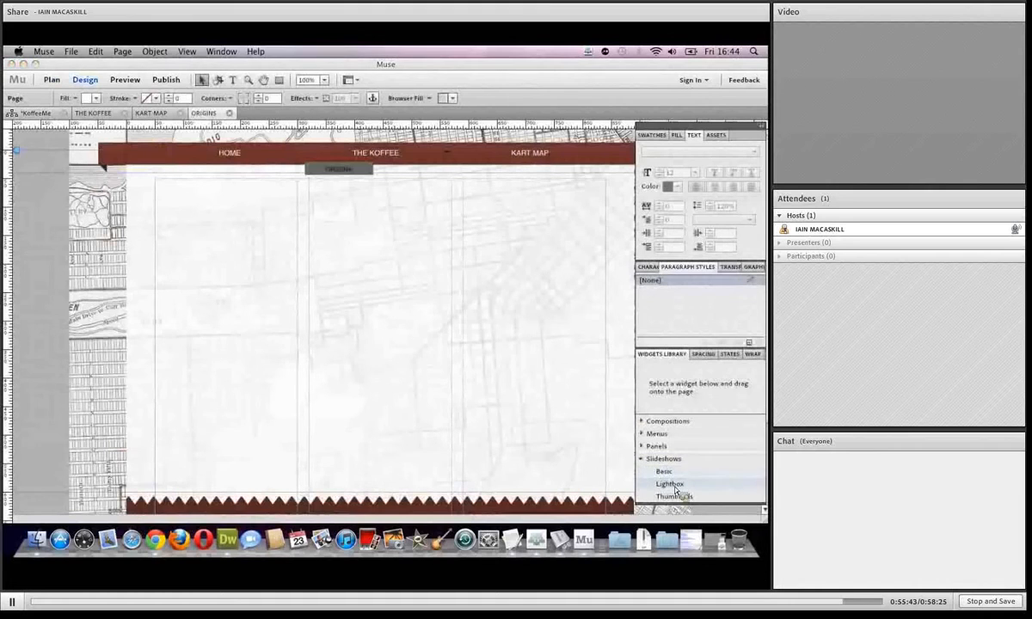
{"action": "left_click_drag", "start_coordinate": [669, 484], "coordinate": [333, 307]}
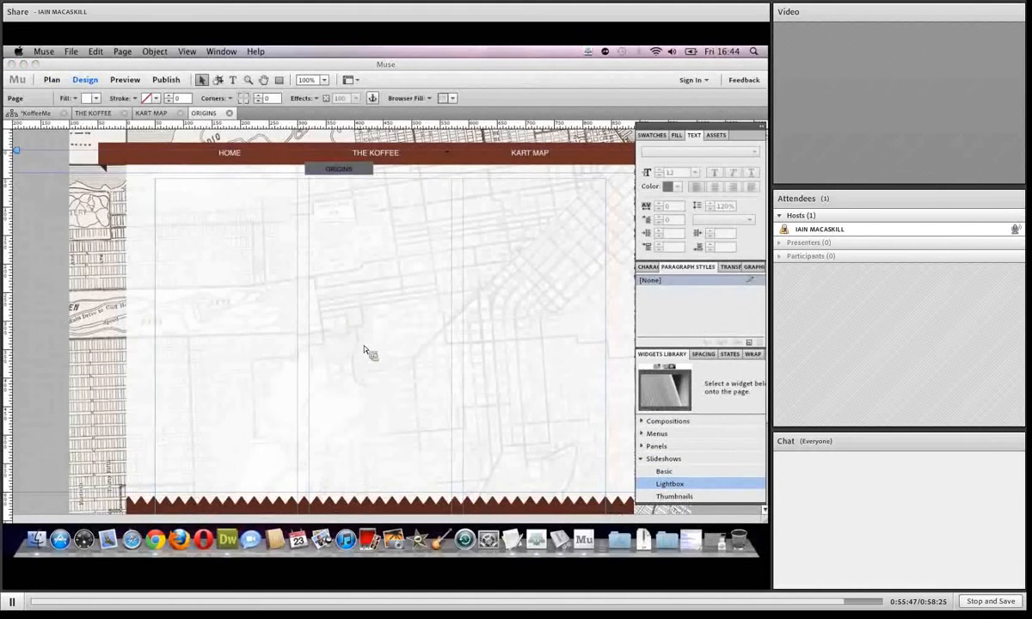
{"action": "left_click_drag", "start_coordinate": [449, 417], "coordinate": [385, 341]}
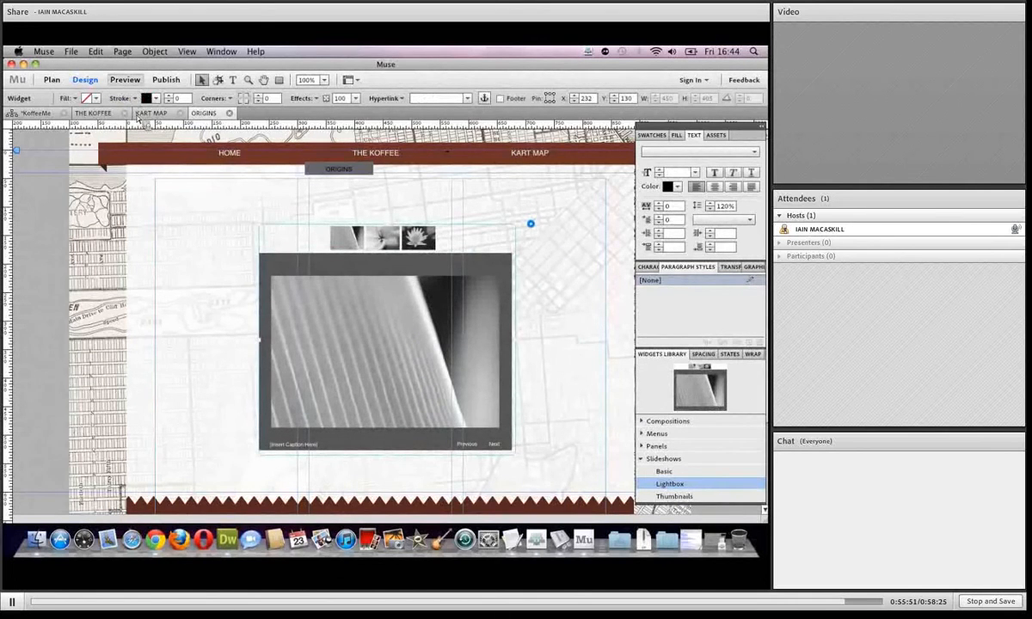
Preview the ORIGINS page, try opening and closing images from the slideshow thumbnails, and return to the design view.
{"action": "left_click", "coordinate": [124, 79]}
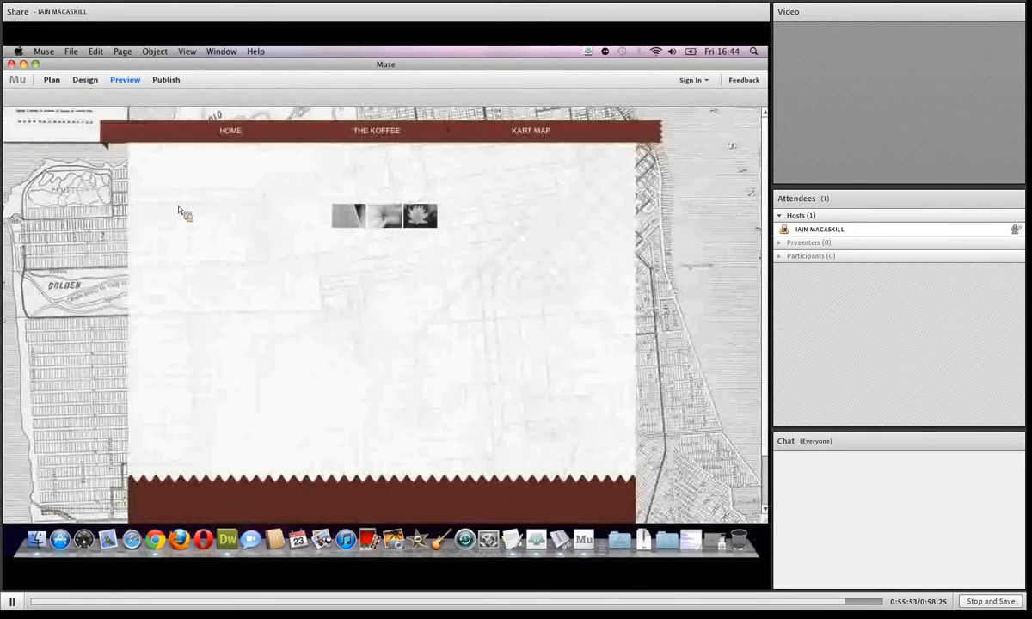
{"action": "left_click", "coordinate": [379, 221]}
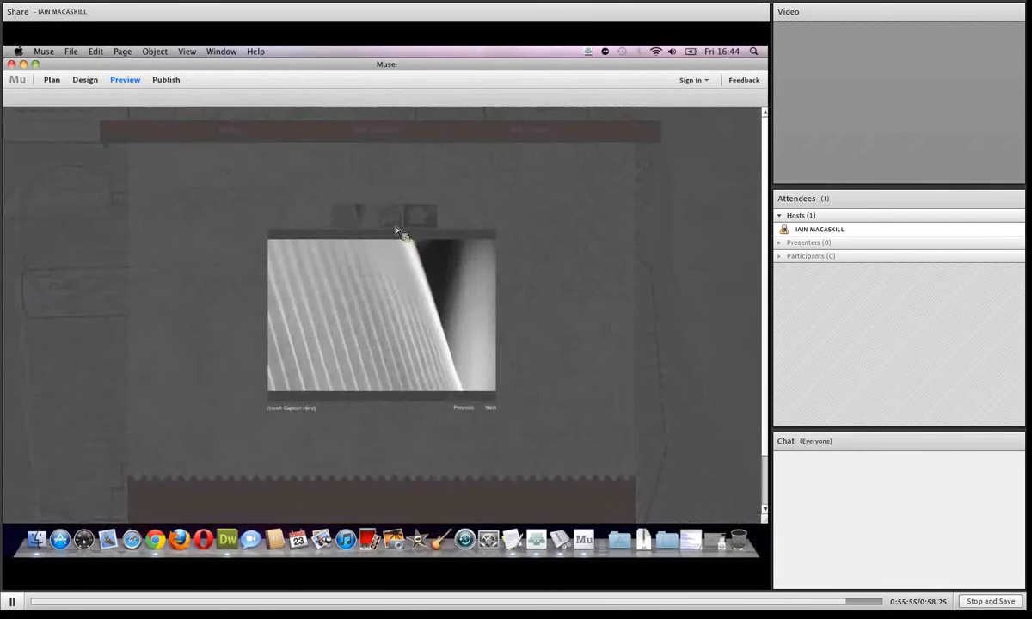
{"action": "left_click", "coordinate": [396, 231]}
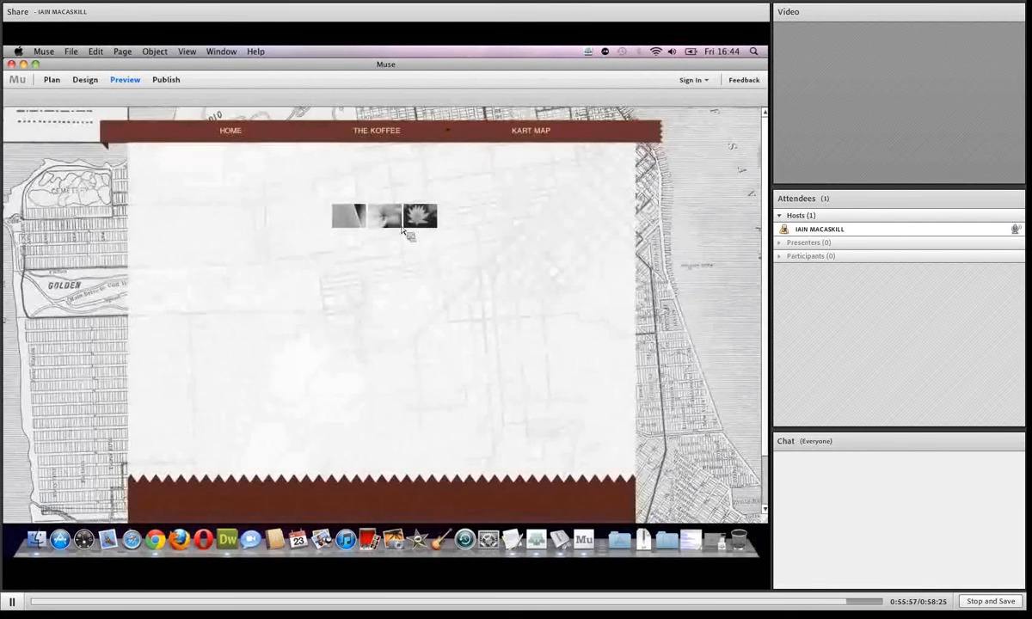
{"action": "left_click", "coordinate": [401, 229]}
{"action": "left_click", "coordinate": [424, 224]}
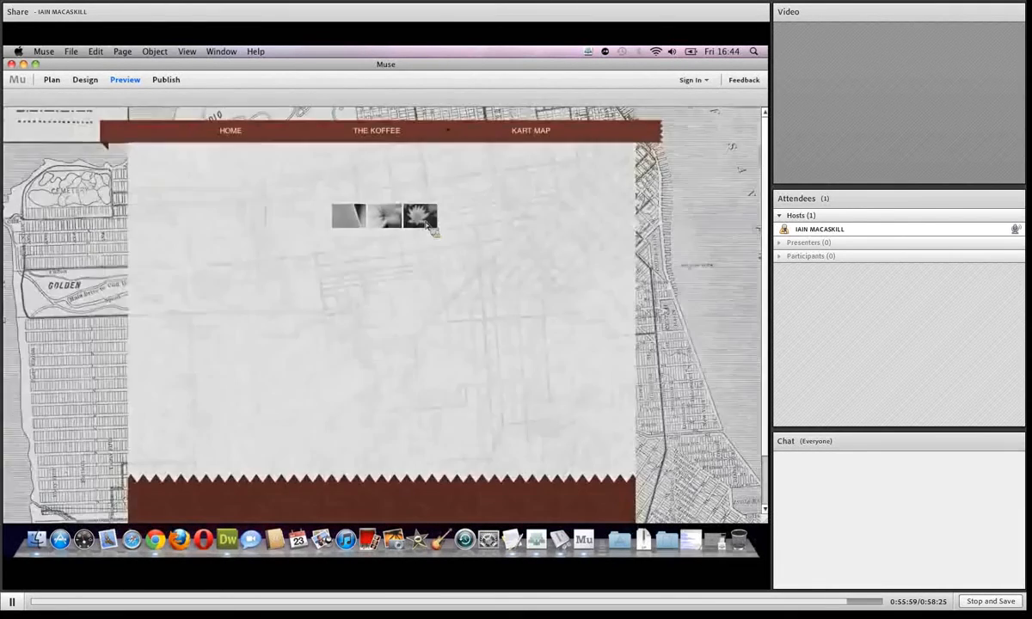
{"action": "left_click", "coordinate": [428, 224]}
{"action": "left_click", "coordinate": [431, 225]}
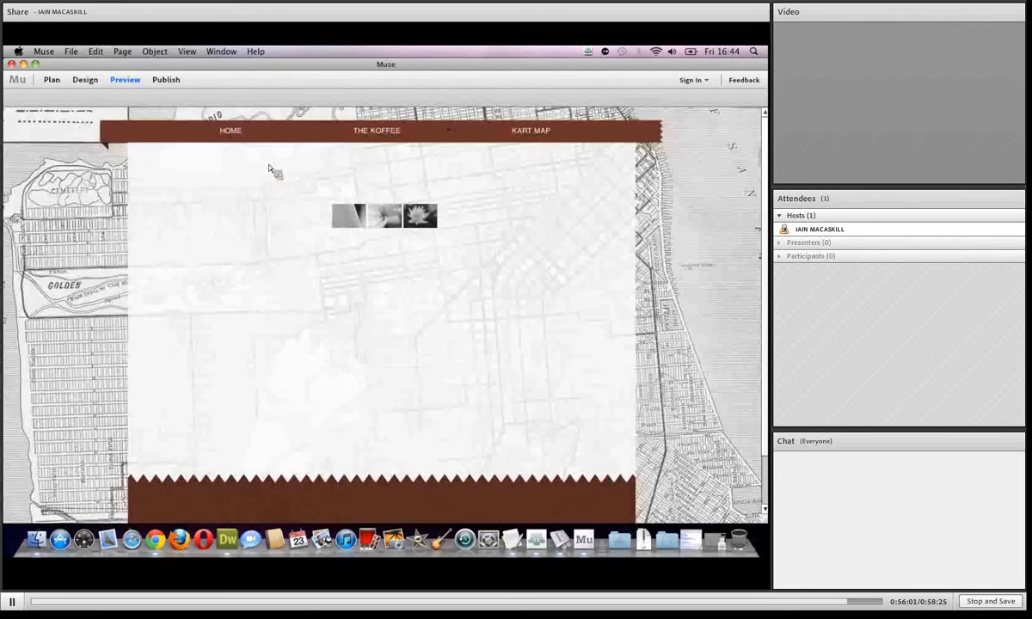
{"action": "left_click", "coordinate": [85, 80]}
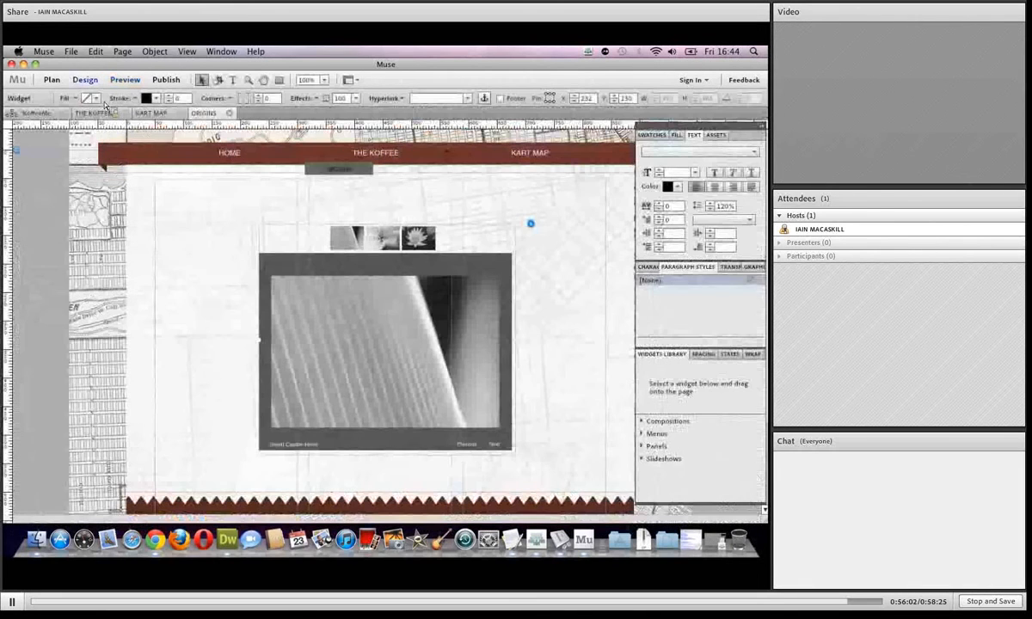
Turn off the Lightbox option for the slideshow widget on the ORIGINS page.
{"action": "left_click", "coordinate": [532, 226]}
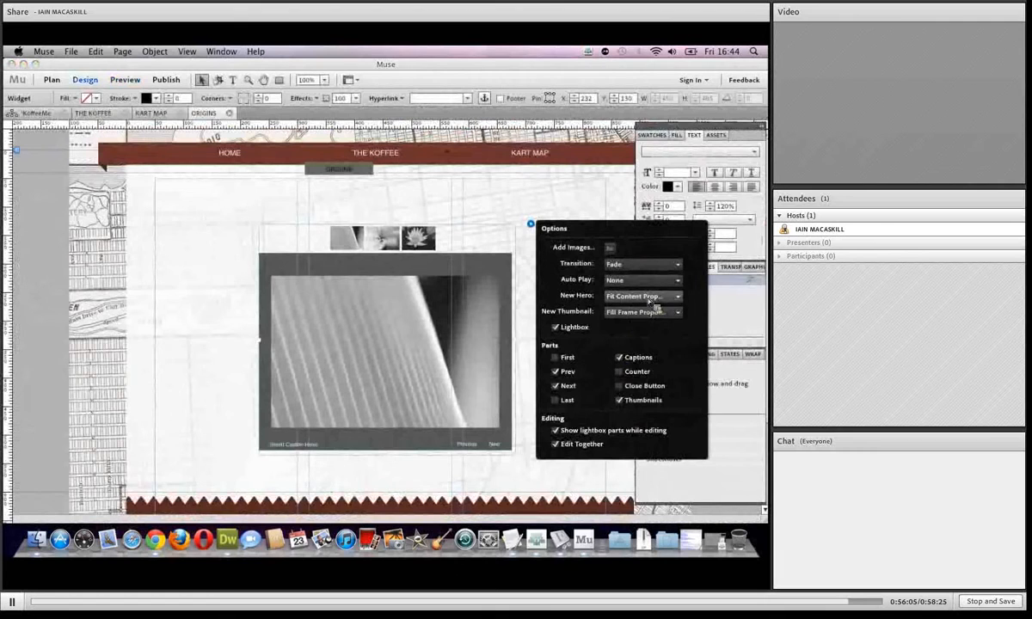
{"action": "left_click", "coordinate": [555, 327]}
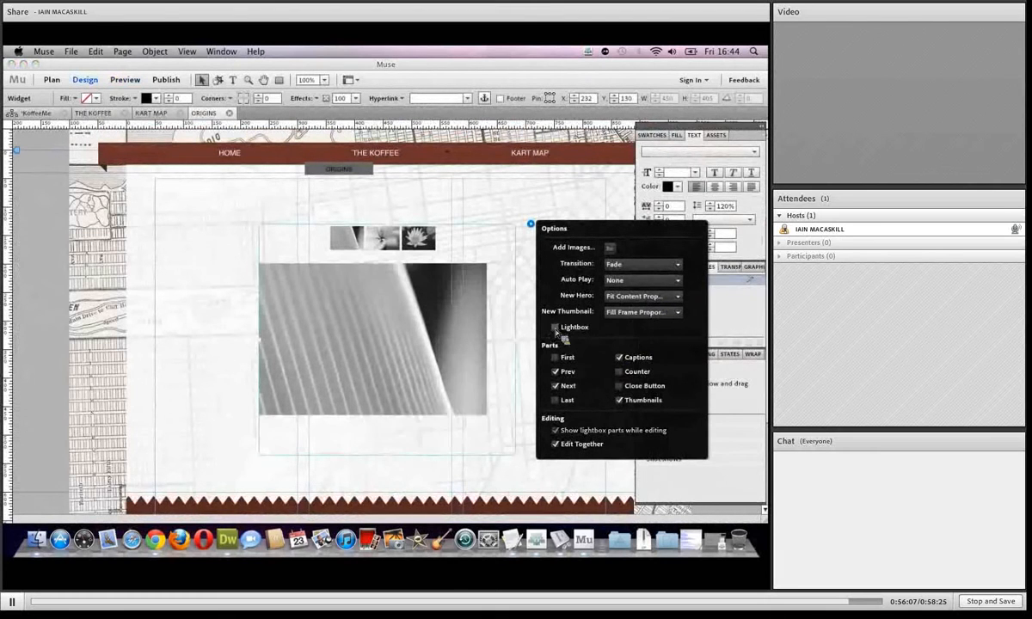
{"action": "left_click", "coordinate": [445, 206]}
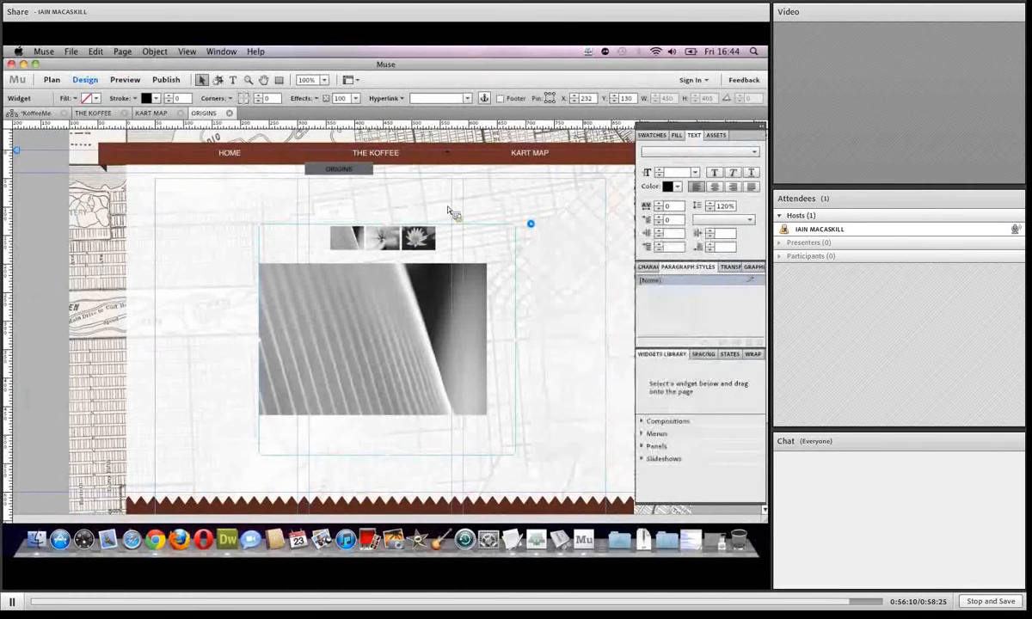
Import all the images from the _slideshows folder, ready for placing on the ORIGINS page.
{"action": "left_click", "coordinate": [70, 51]}
{"action": "left_click", "coordinate": [99, 159]}
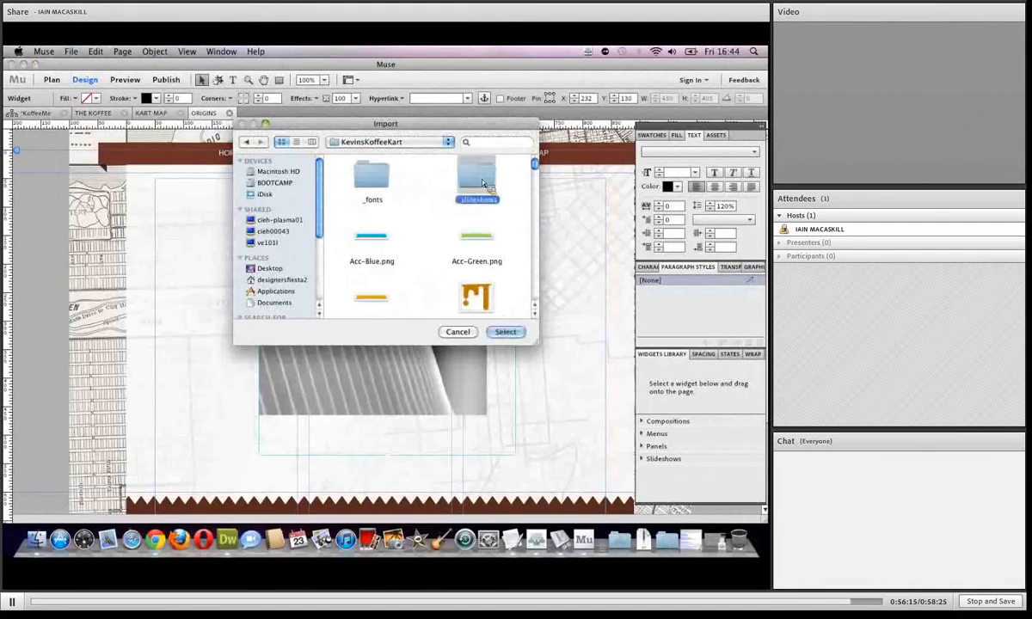
{"action": "double_click", "coordinate": [476, 179]}
{"action": "left_click", "coordinate": [370, 177]}
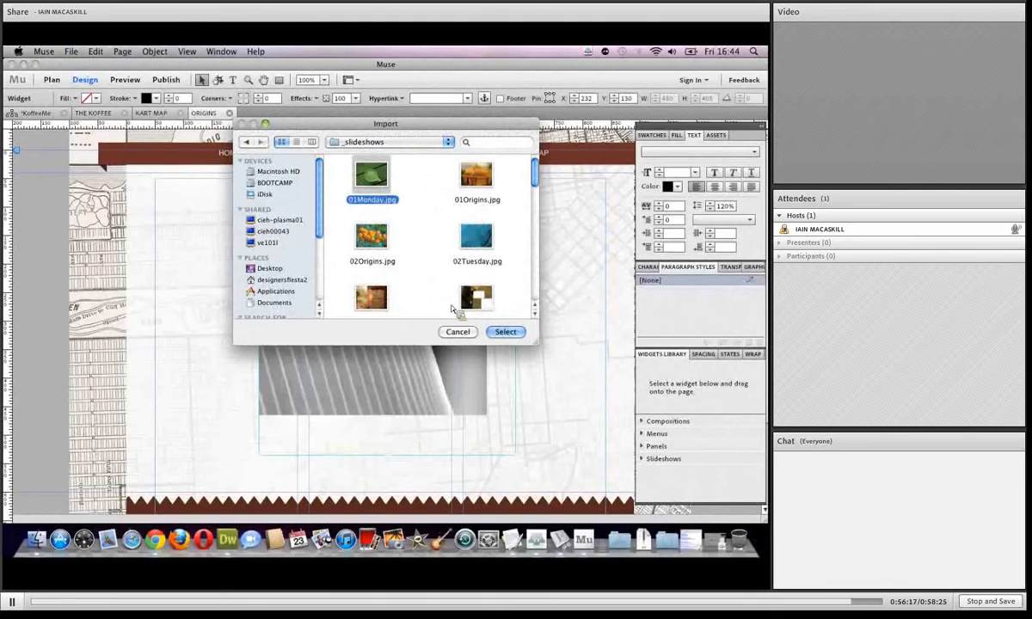
{"action": "key", "text": "super+a"}
{"action": "left_click", "coordinate": [504, 331]}
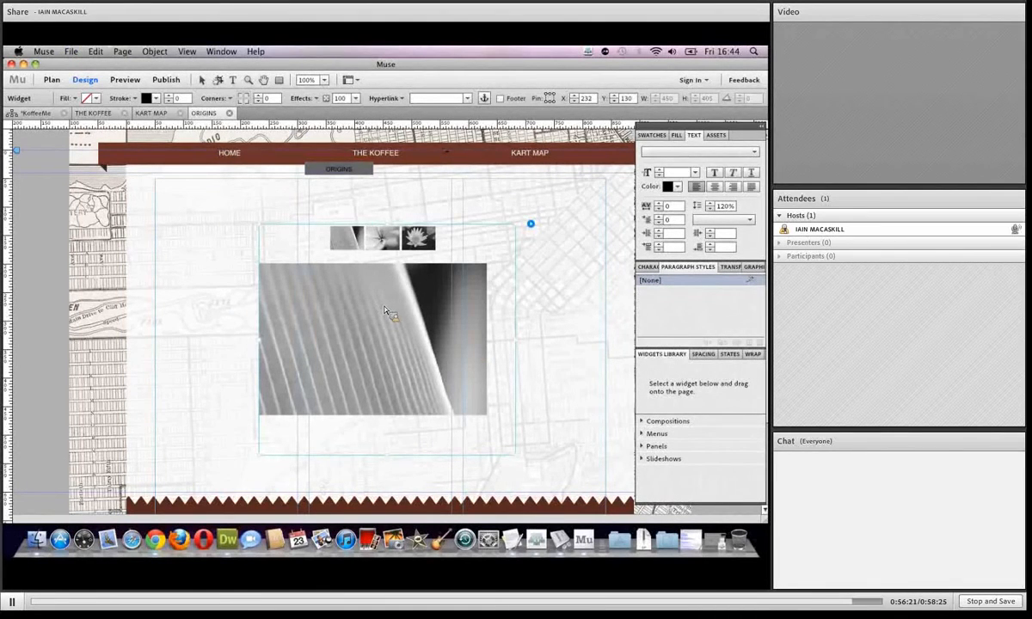
Place the imported images in the slideshow and move its thumbnail container directly below the large image, at about X 348, Y 480.
{"action": "left_click", "coordinate": [602, 314]}
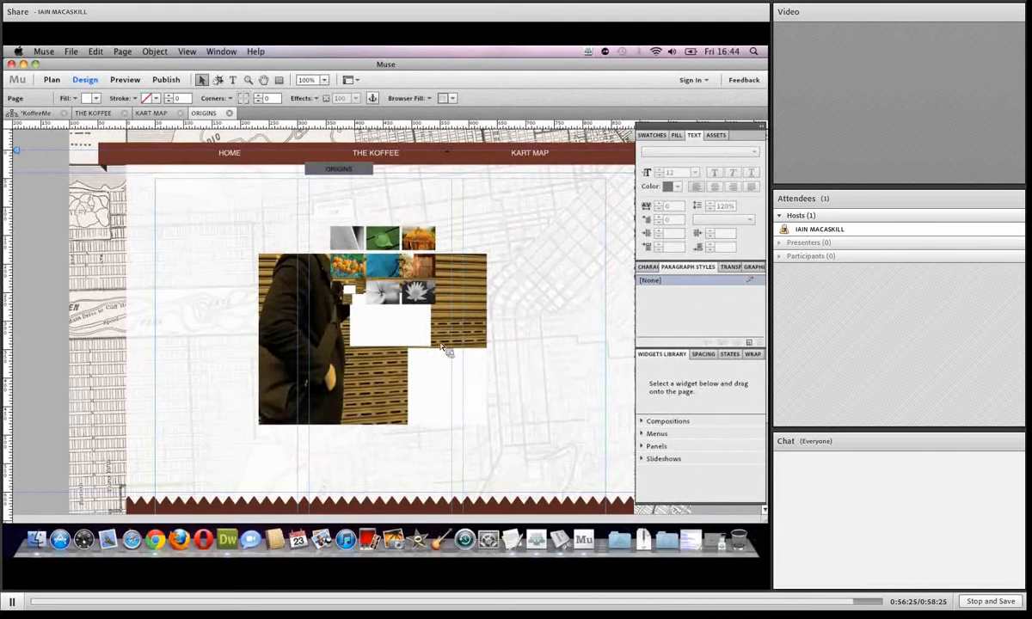
{"action": "left_click", "coordinate": [422, 327]}
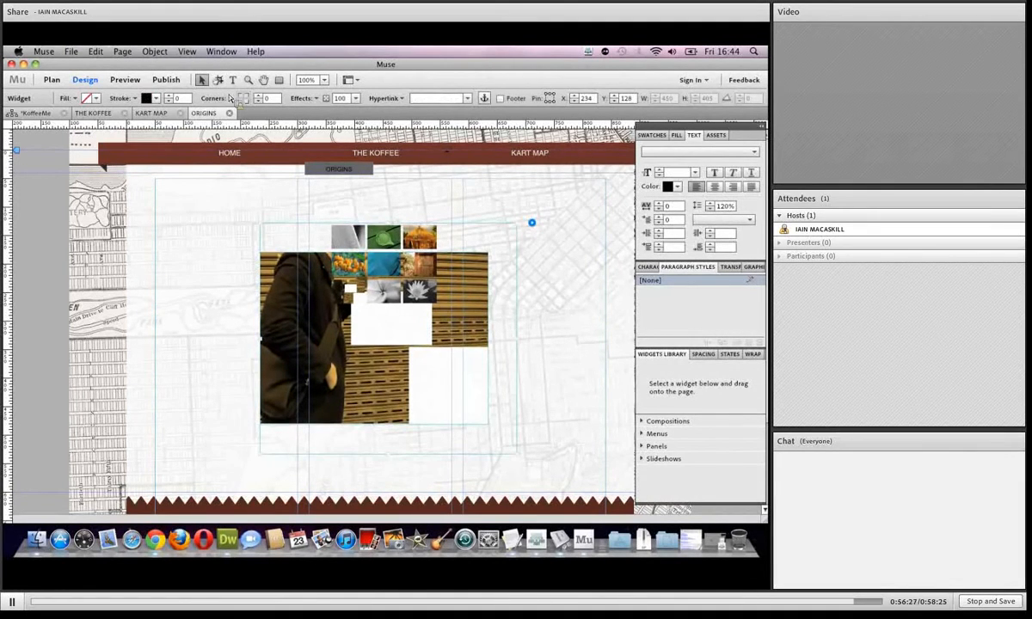
{"action": "left_click", "coordinate": [368, 243]}
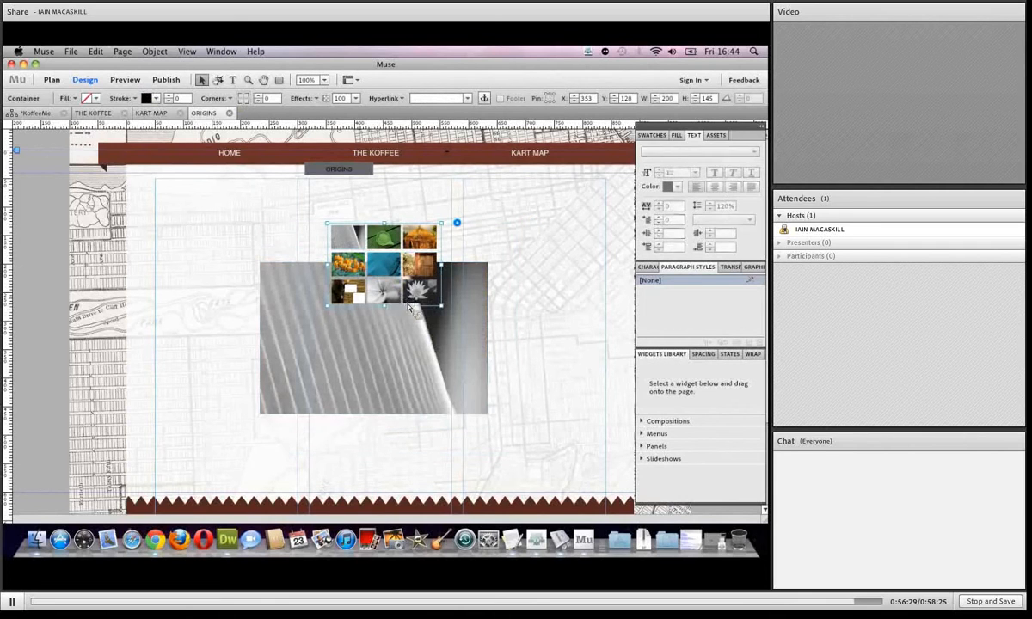
{"action": "left_click_drag", "start_coordinate": [384, 306], "coordinate": [367, 443]}
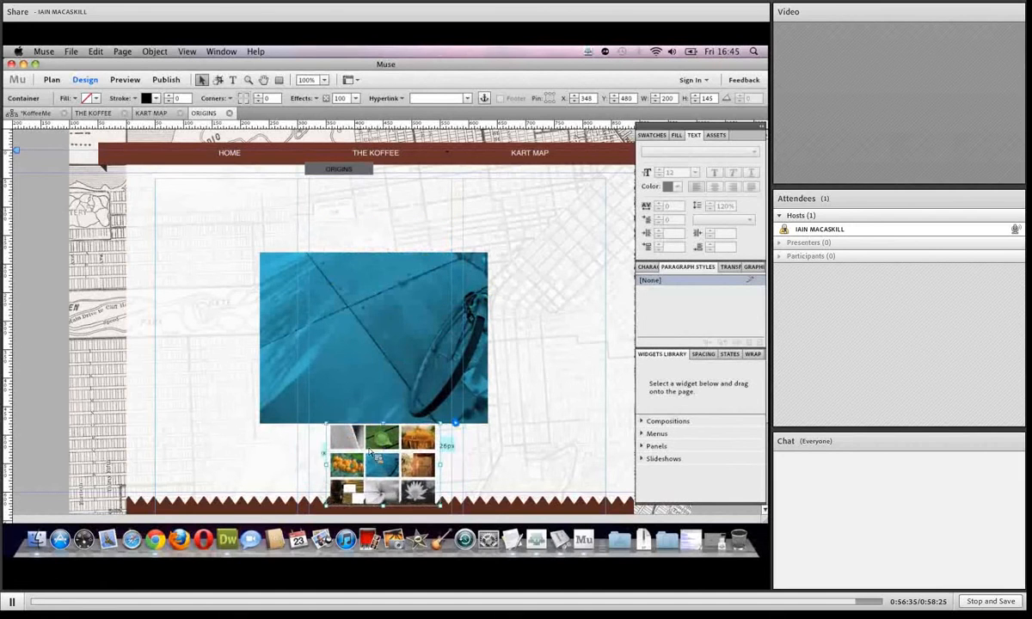
Move the whole slideshow widget higher on the ORIGINS page, to about X 227, Y 68.
{"action": "left_click", "coordinate": [379, 360]}
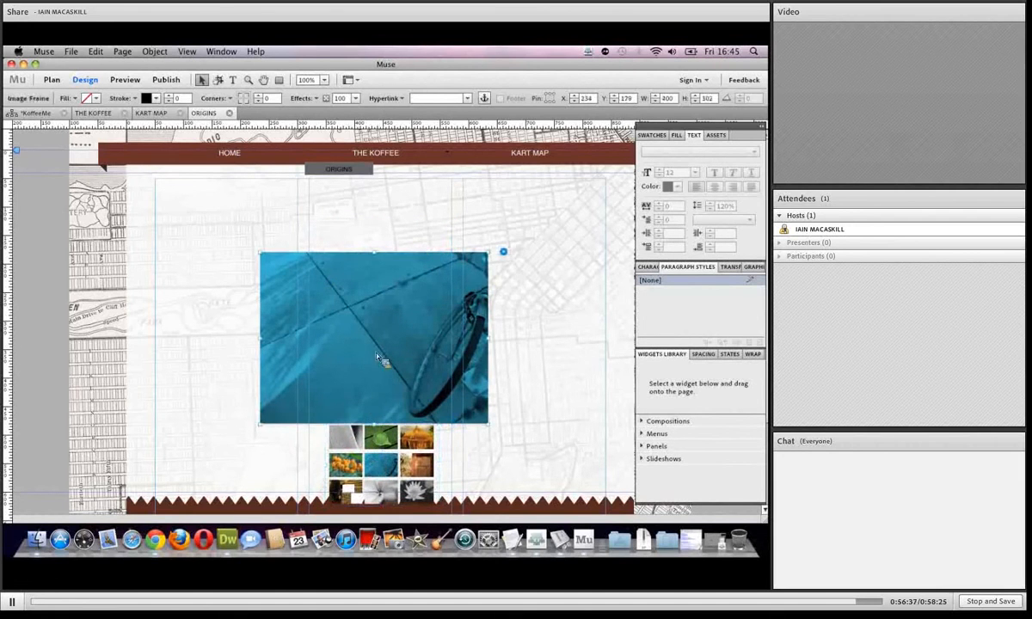
{"action": "left_click", "coordinate": [565, 309]}
{"action": "left_click", "coordinate": [436, 313]}
{"action": "left_click_drag", "start_coordinate": [406, 293], "coordinate": [400, 232]}
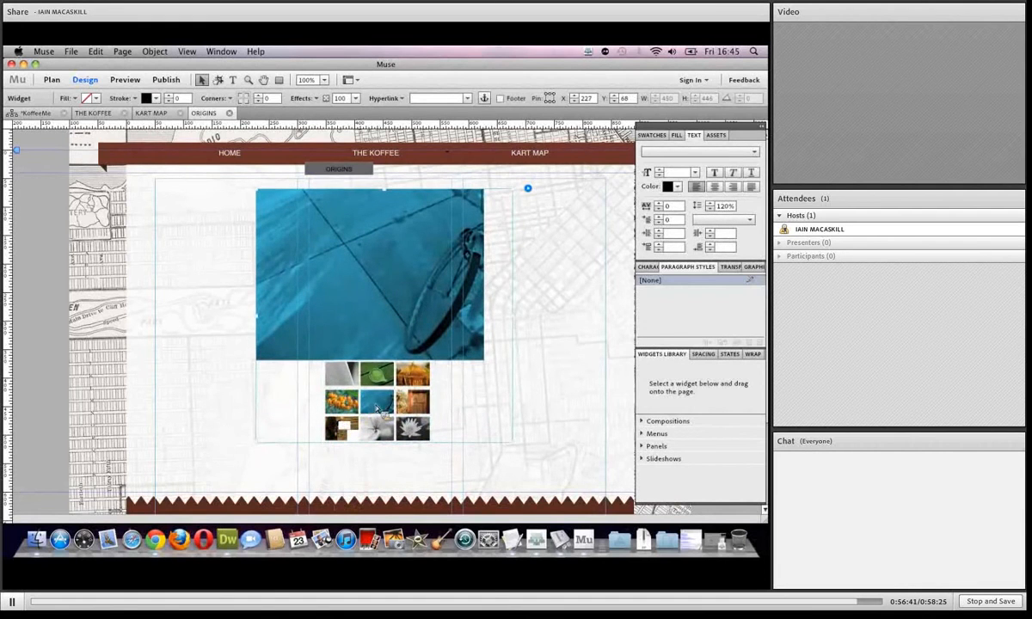
Delete the three grey placeholder images from the slideshow: the striped one, the lotus and the other flower.
{"action": "left_click", "coordinate": [332, 392]}
{"action": "left_click", "coordinate": [340, 384]}
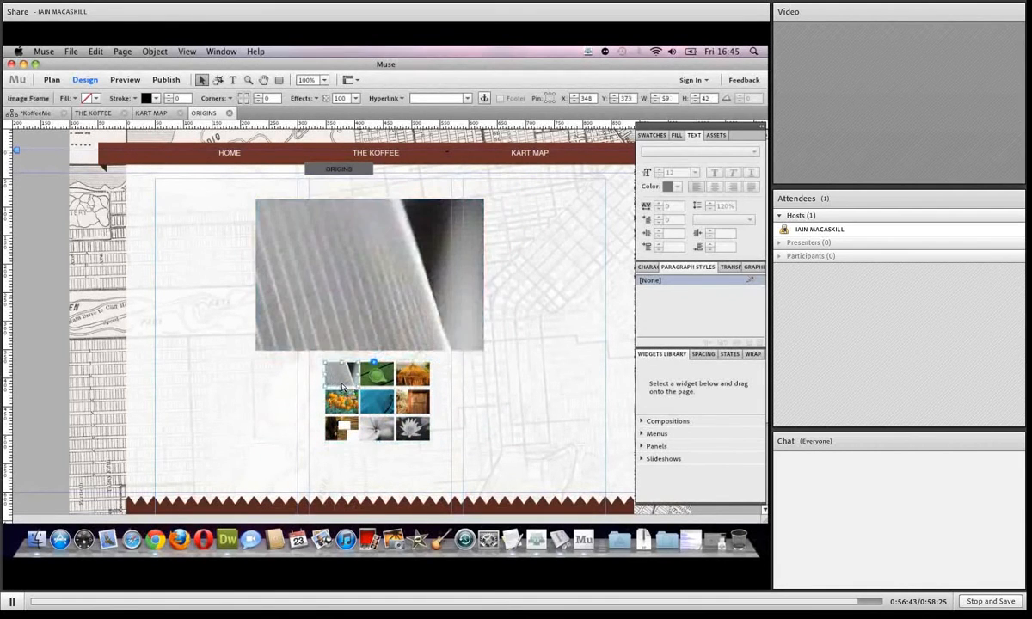
{"action": "left_click", "coordinate": [411, 424], "text": "shift"}
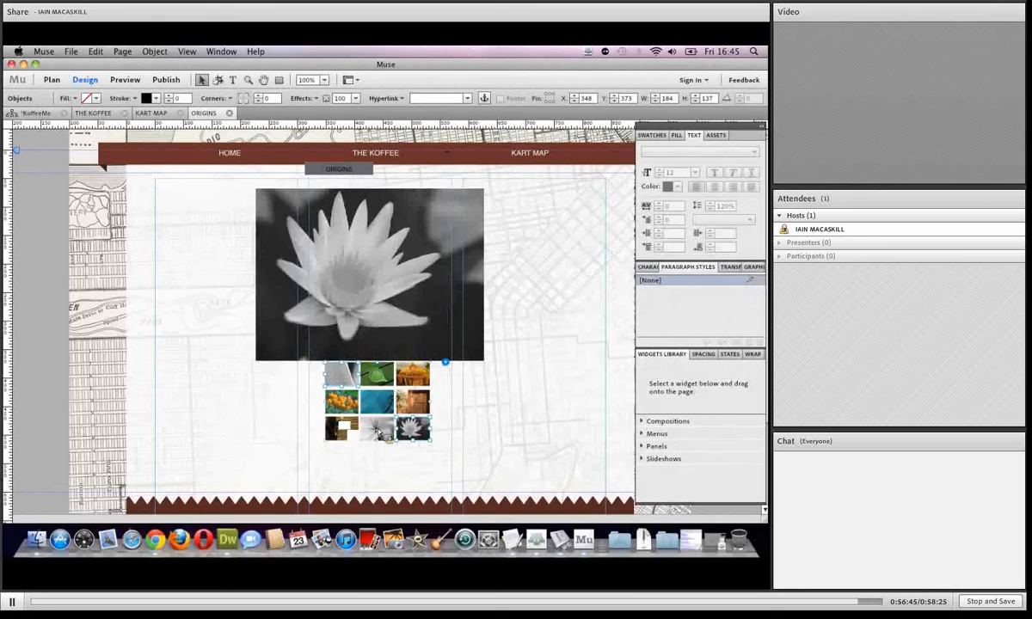
{"action": "left_click", "coordinate": [386, 430], "text": "shift"}
{"action": "key", "text": "Delete"}
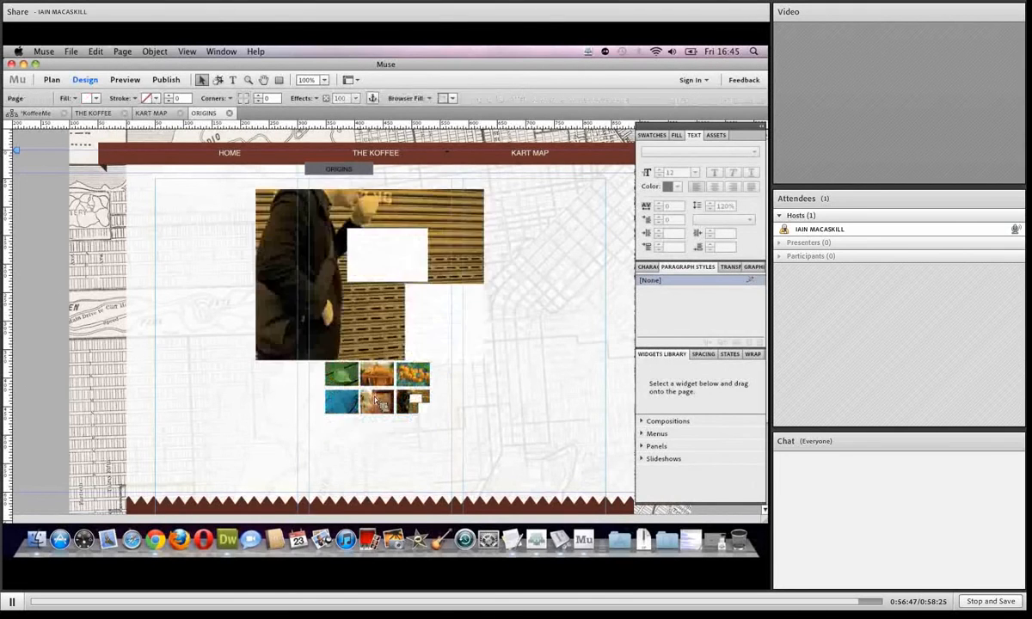
Resize the thumbnail container to about 398 wide and 54 high, lining the thumbnails up in one row under the large image.
{"action": "left_click", "coordinate": [357, 378]}
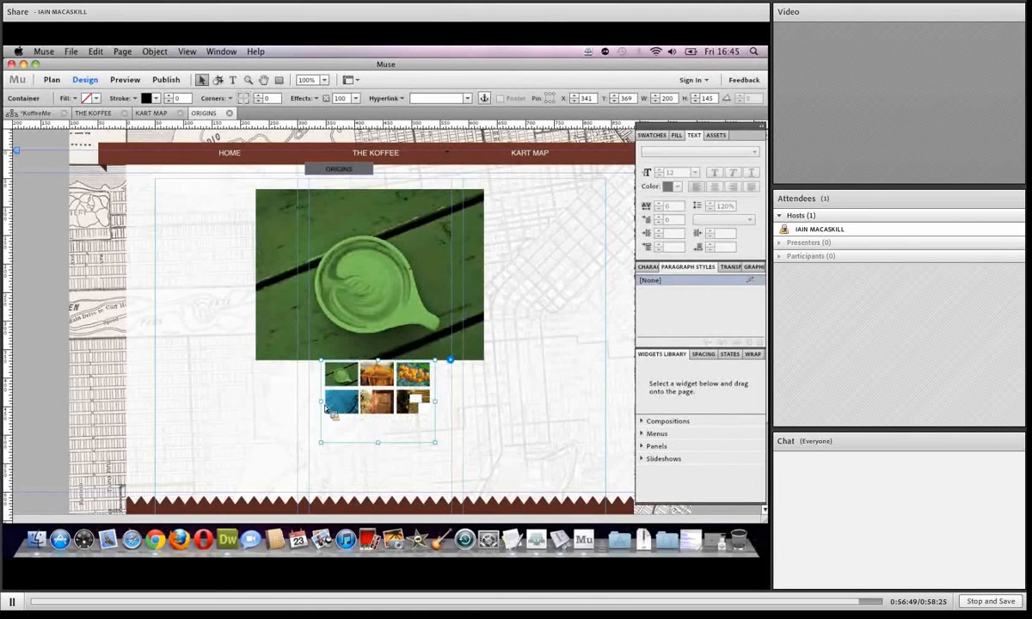
{"action": "left_click_drag", "start_coordinate": [324, 402], "coordinate": [290, 408]}
{"action": "left_click_drag", "start_coordinate": [268, 407], "coordinate": [256, 408]}
{"action": "left_click_drag", "start_coordinate": [437, 414], "coordinate": [483, 403]}
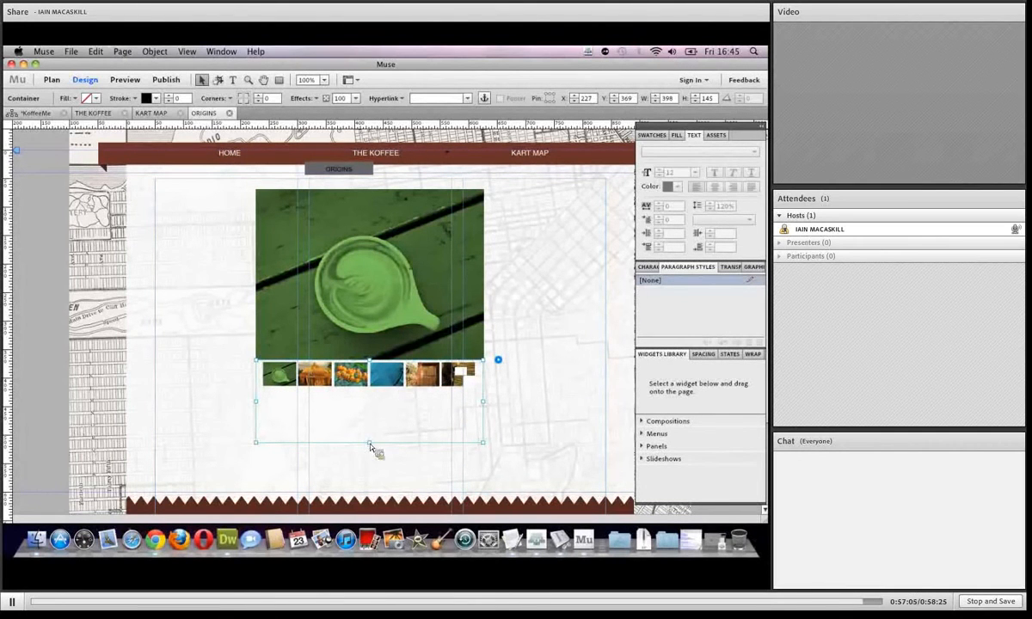
{"action": "left_click_drag", "start_coordinate": [371, 445], "coordinate": [358, 394]}
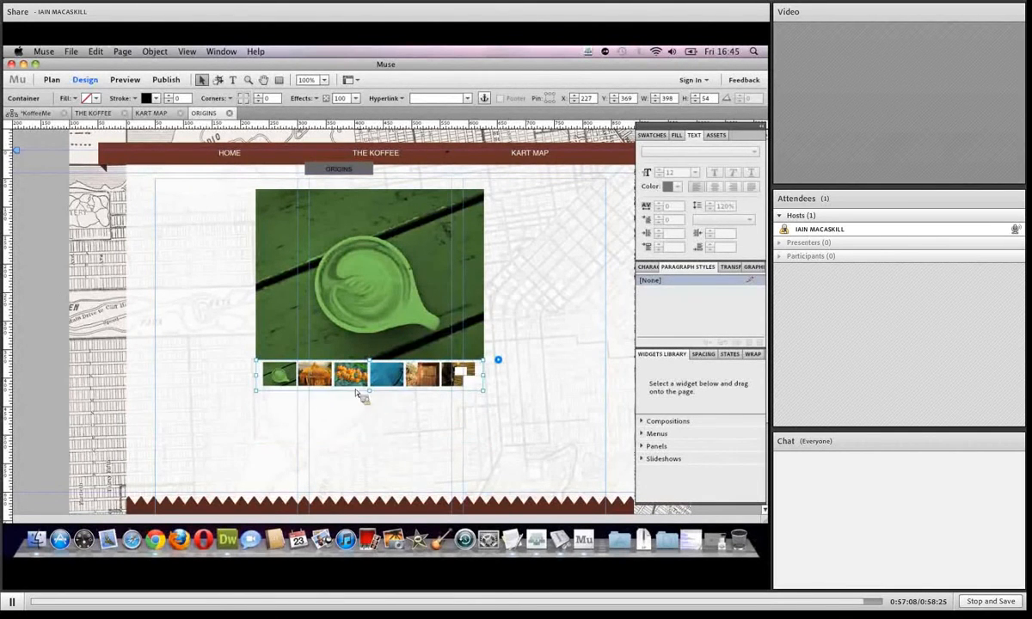
Preview the ORIGINS page and check the slideshow by switching between images with its thumbnails.
{"action": "left_click", "coordinate": [125, 79]}
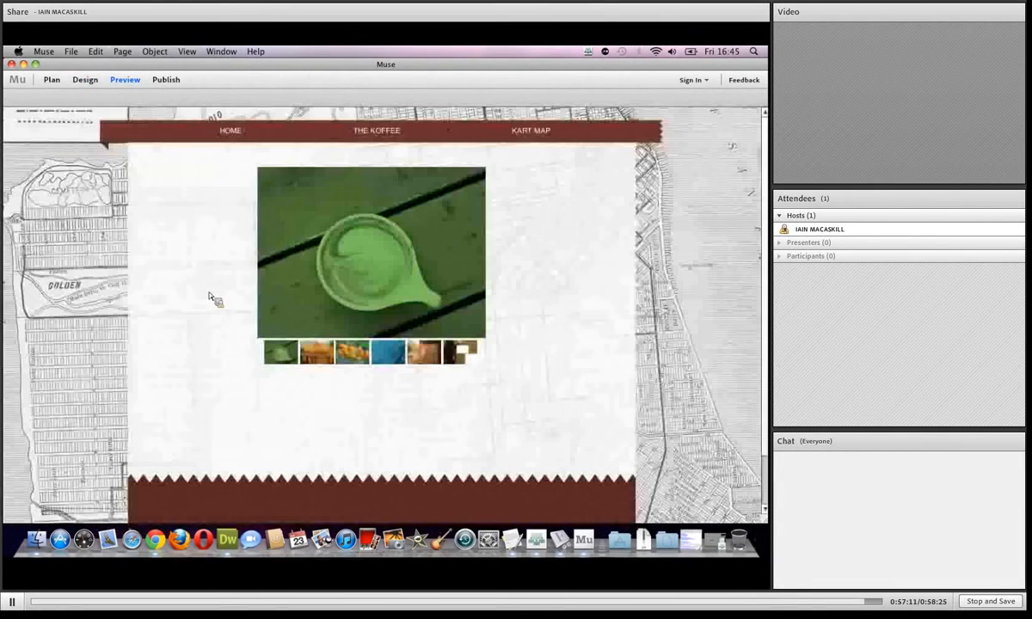
{"action": "left_click", "coordinate": [311, 346]}
{"action": "left_click", "coordinate": [339, 348]}
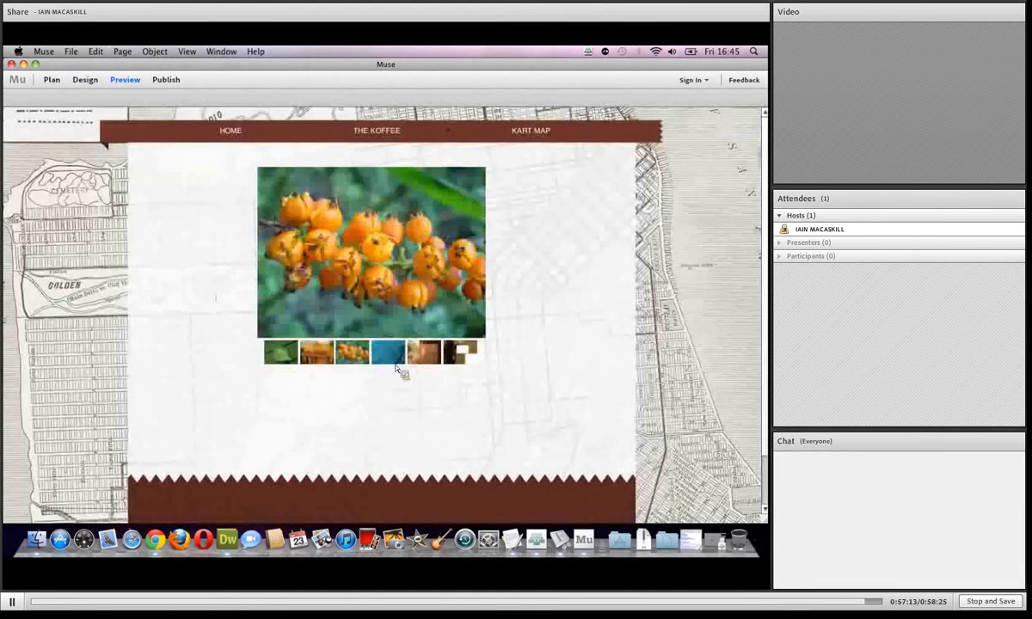
{"action": "left_click", "coordinate": [392, 357]}
{"action": "left_click", "coordinate": [411, 348]}
{"action": "left_click", "coordinate": [459, 353]}
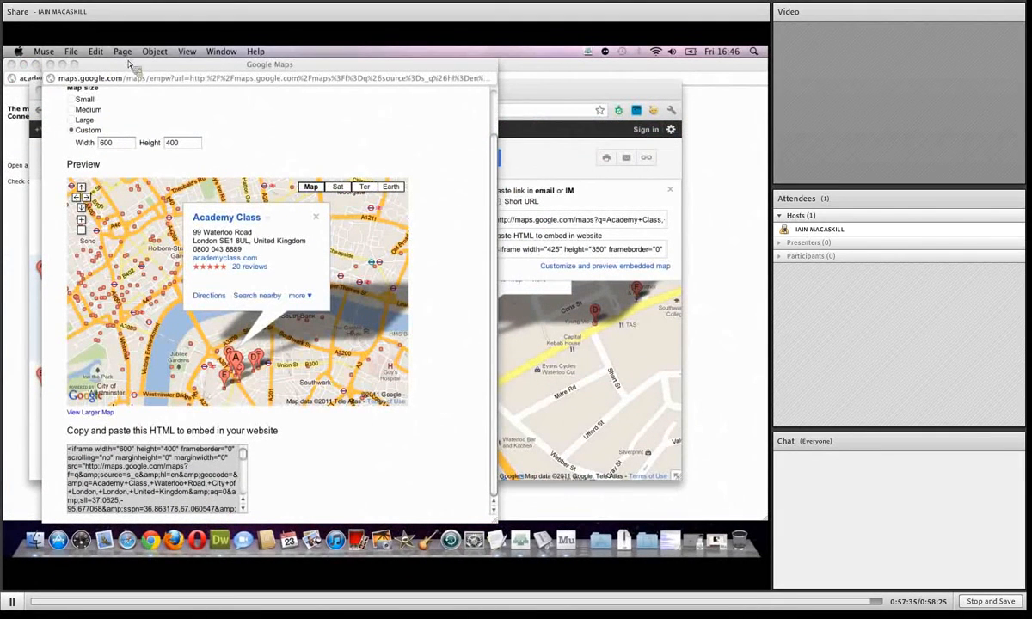
Close the Google Maps embed preview window and the Google Maps browser window behind it.
{"action": "left_click_drag", "start_coordinate": [132, 64], "coordinate": [135, 150]}
{"action": "left_click", "coordinate": [54, 150]}
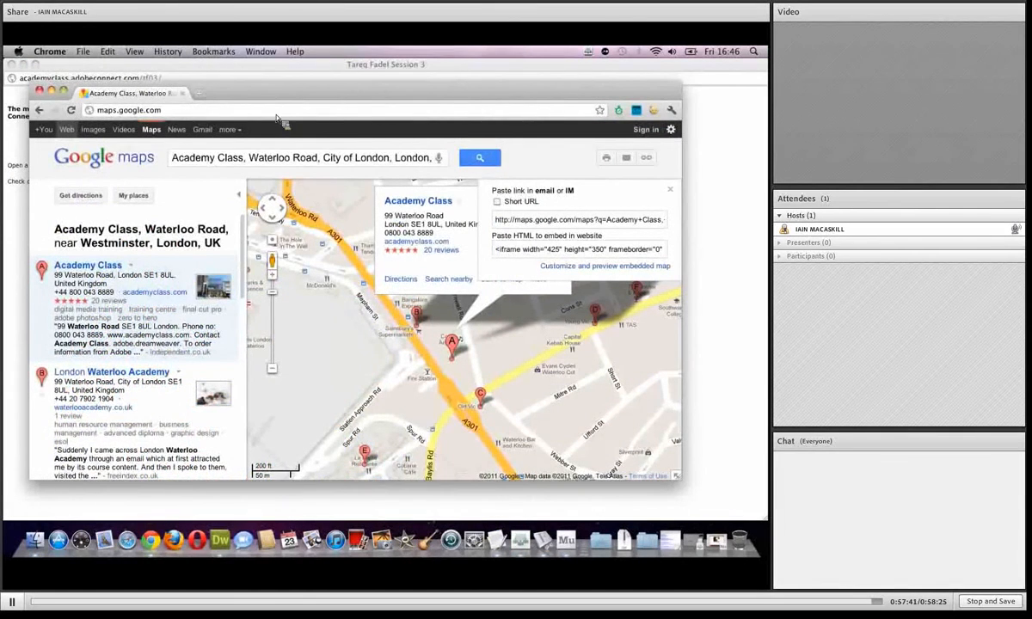
{"action": "left_click", "coordinate": [39, 90]}
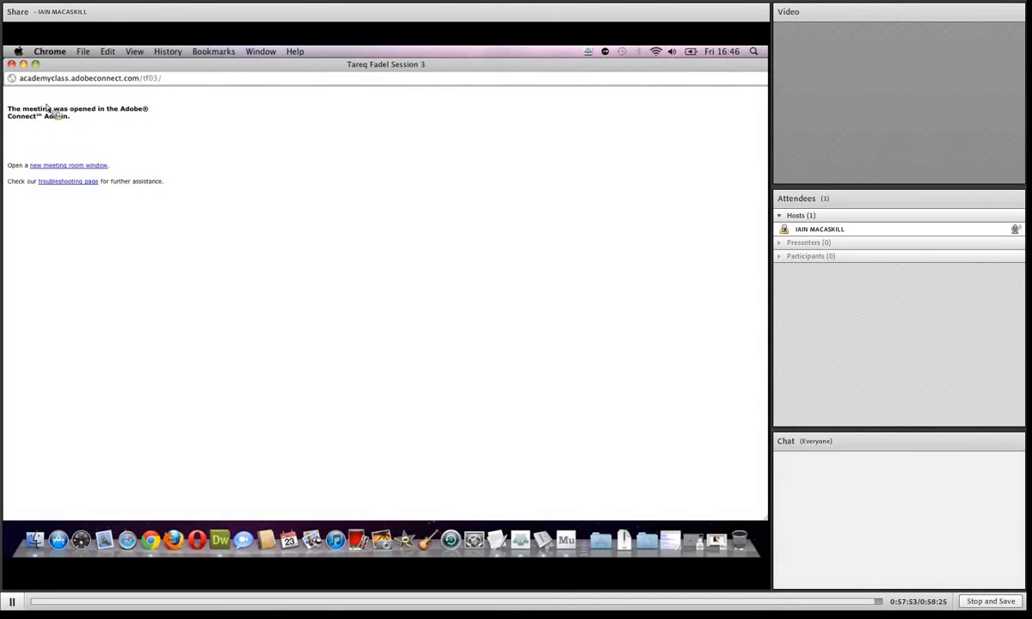
Minimise the meeting browser window, Font Book and the _fonts and edge_p1_sample_ferriswheel folder windows to clear the desktop.
{"action": "left_click", "coordinate": [23, 65]}
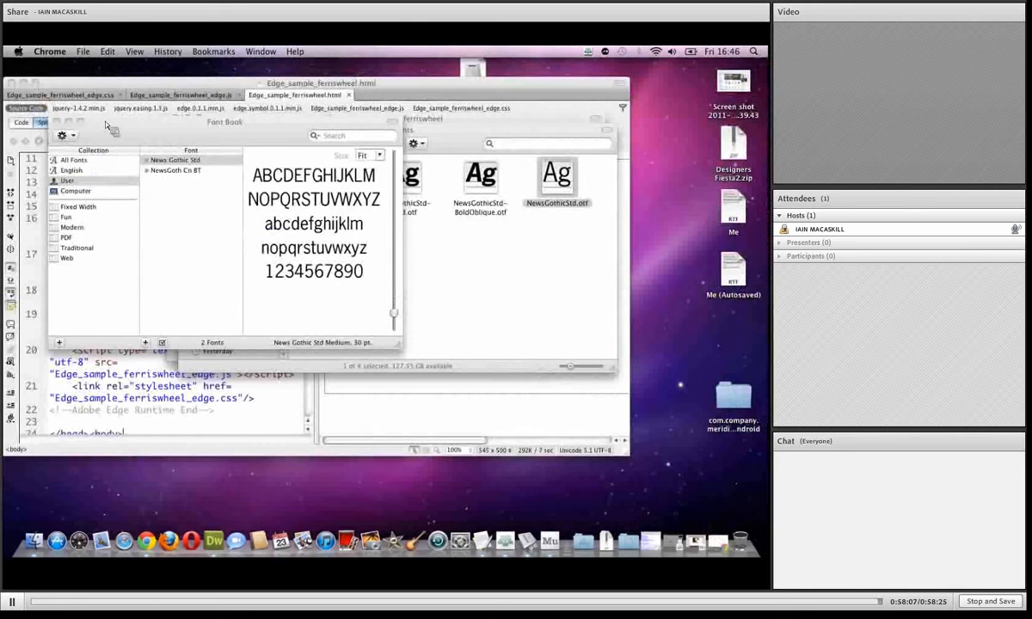
{"action": "left_click", "coordinate": [77, 120]}
{"action": "left_click", "coordinate": [68, 122]}
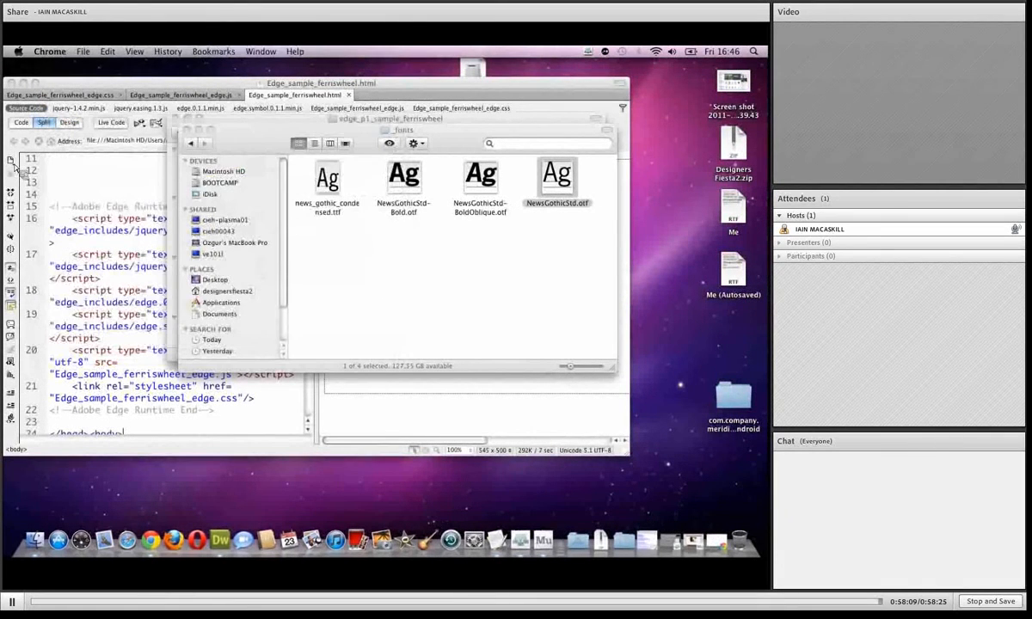
{"action": "left_click", "coordinate": [191, 143]}
{"action": "left_click", "coordinate": [186, 118]}
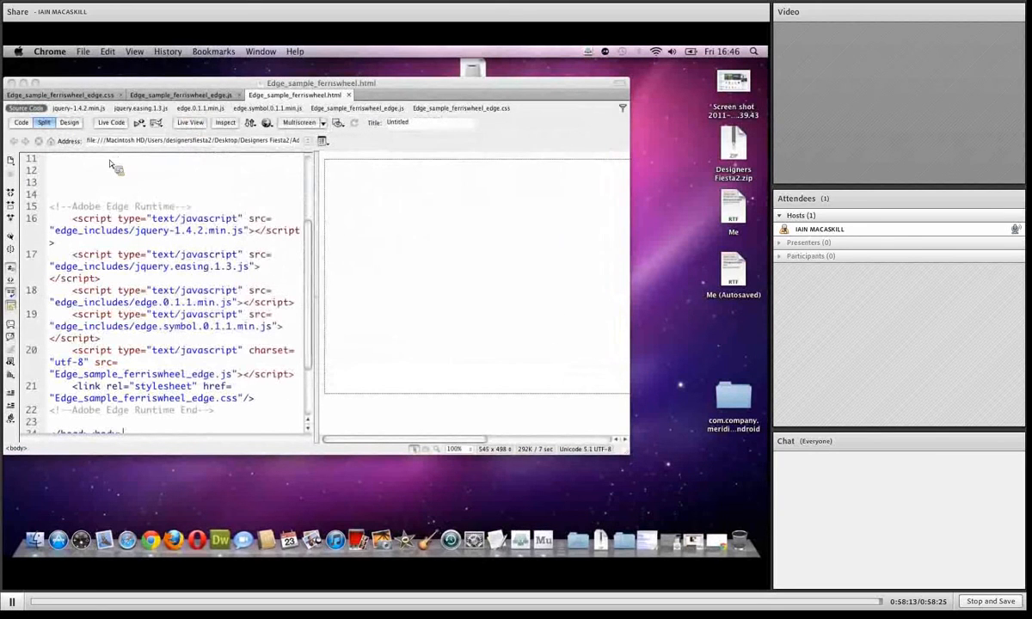